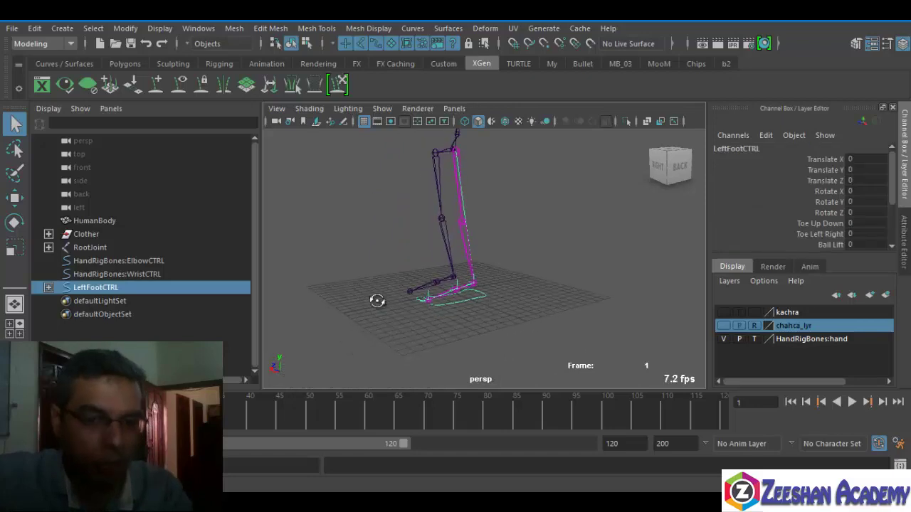
- Test the left leg's response by moving the left foot control up and forward, and undo the move
alt+right_drag(377, 299, 572, 225)
alt+middle_drag(447, 339, 514, 278)
key(w)
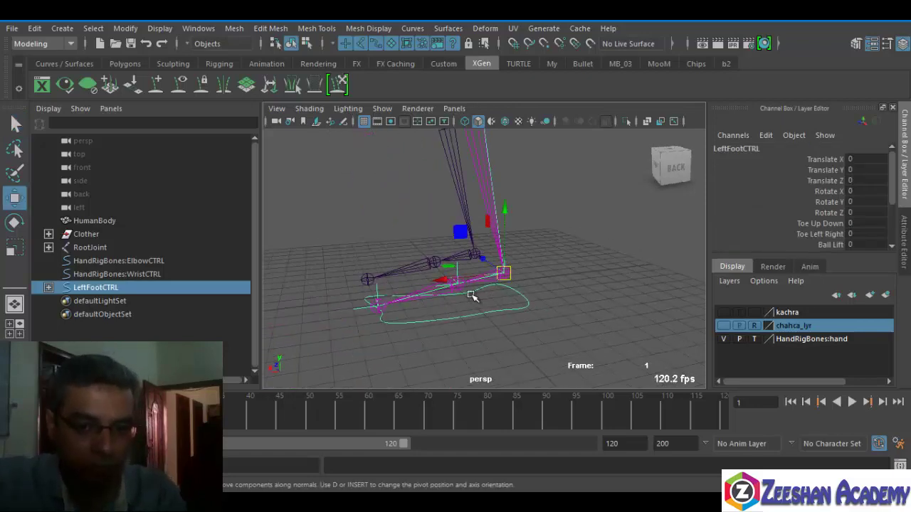
drag(504, 272, 440, 208)
key(ctrl+z)
- Examine the left leg's IK setup alongside the right leg and the rest of the skeleton from several angles
alt+middle_drag(502, 182, 519, 289)
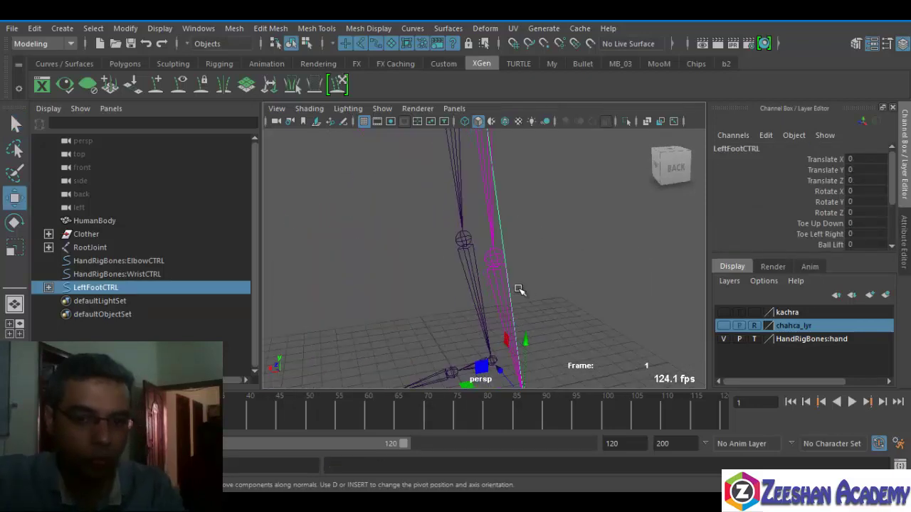
alt+right_drag(518, 289, 505, 240)
alt+drag(505, 240, 545, 237)
alt+right_drag(545, 236, 557, 244)
alt+middle_drag(557, 244, 498, 293)
alt+drag(498, 293, 489, 309)
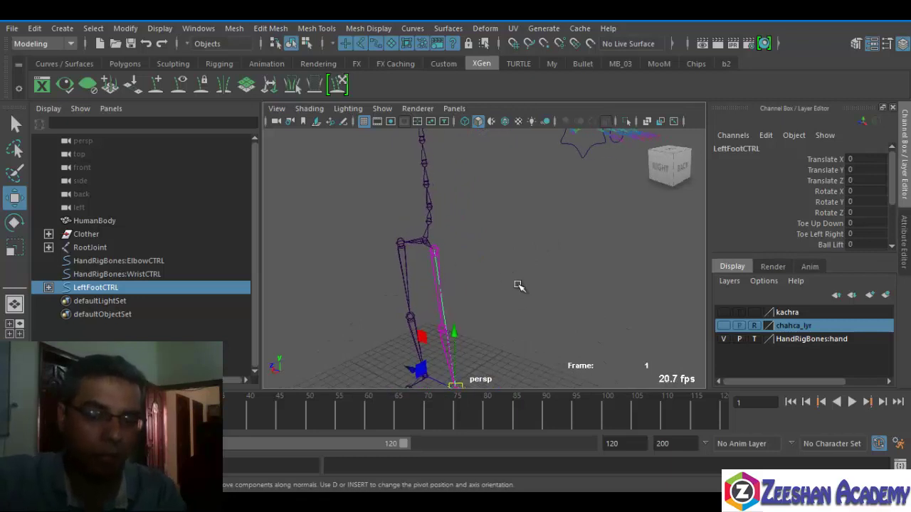
alt+middle_drag(476, 236, 466, 201)
alt+drag(466, 202, 465, 207)
alt+middle_drag(465, 207, 500, 321)
alt+drag(500, 321, 523, 318)
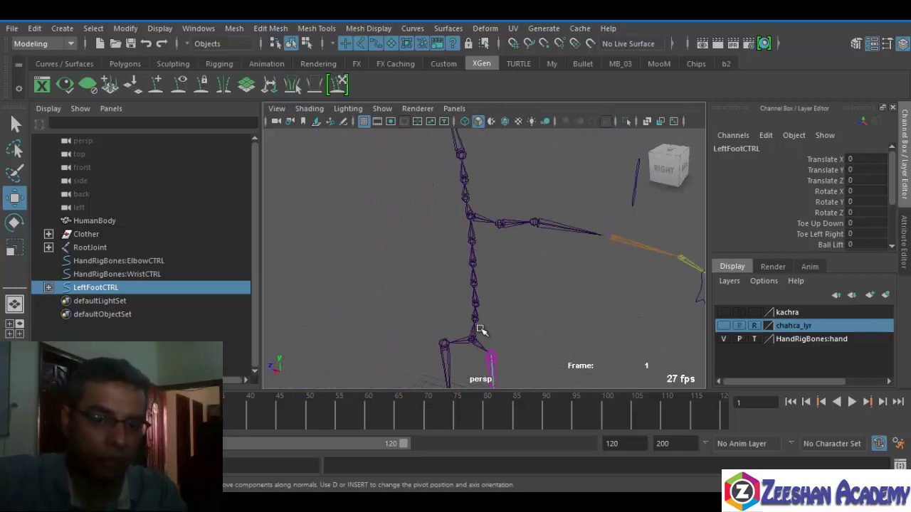
alt+middle_drag(612, 302, 534, 185)
alt+right_drag(455, 262, 466, 243)
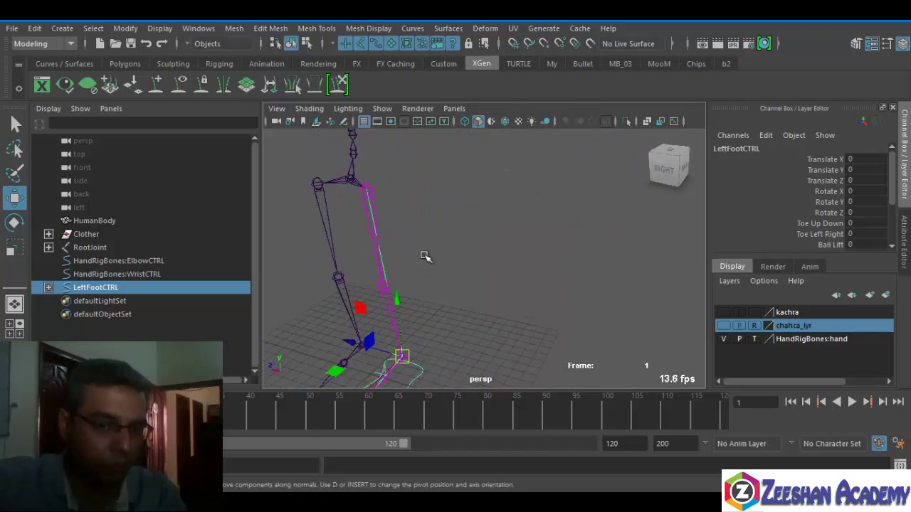
alt+middle_drag(425, 257, 436, 146)
alt+drag(420, 354, 490, 212)
alt+right_drag(457, 263, 503, 246)
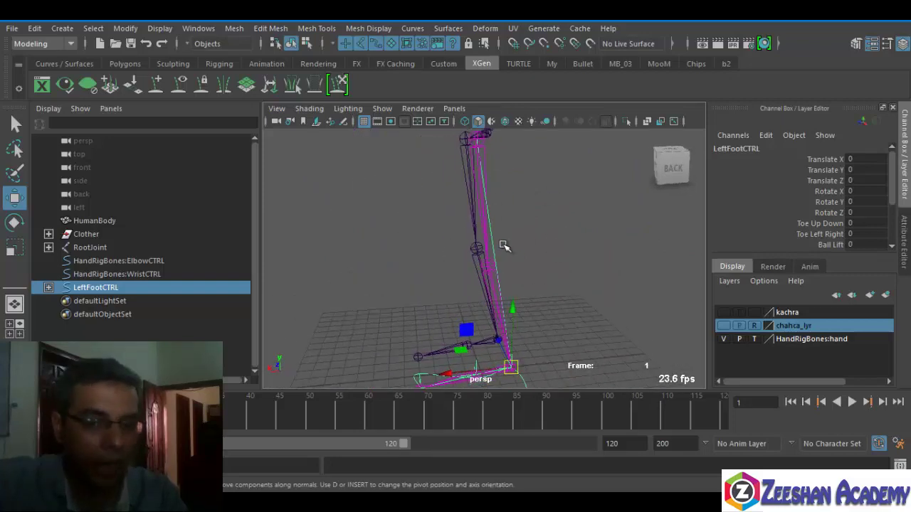
alt+middle_drag(489, 251, 491, 189)
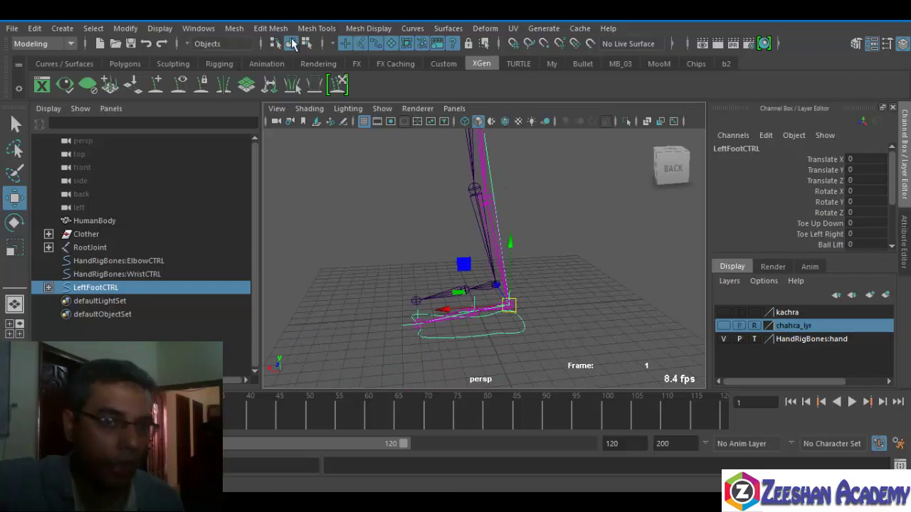
- Switch to the Rigging menu set and look over the available Skeleton commands
click(43, 44)
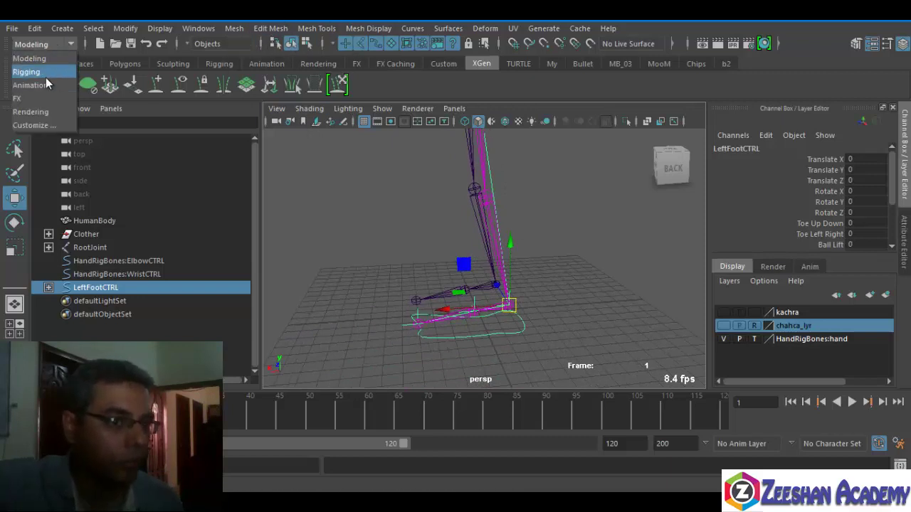
click(46, 76)
click(240, 28)
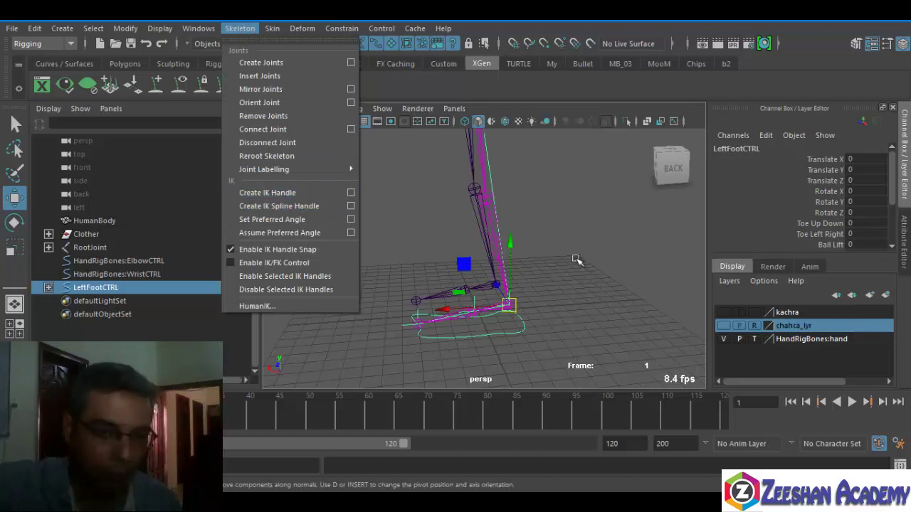
click(517, 361)
- Try moving the left foot control once more to bend the knee, and undo the move
alt+drag(517, 361, 495, 283)
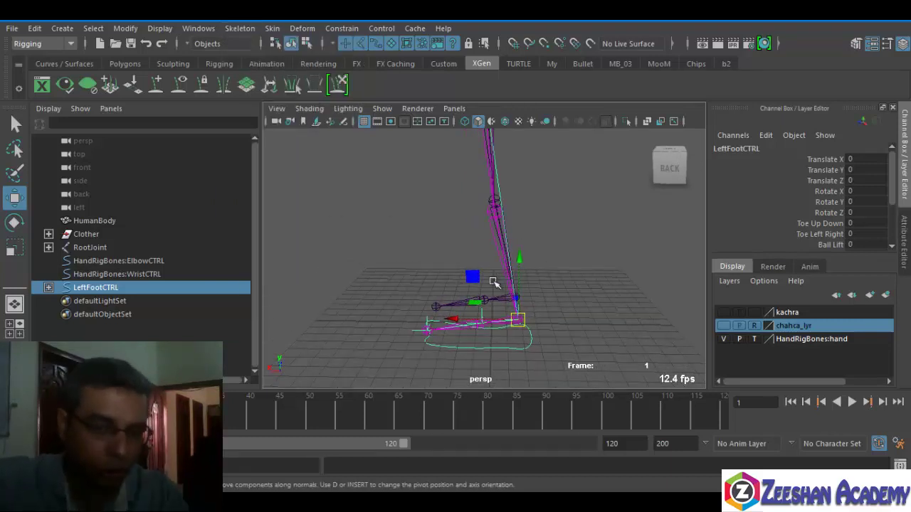
drag(530, 327, 427, 281)
key(ctrl+z)
alt+drag(473, 323, 459, 266)
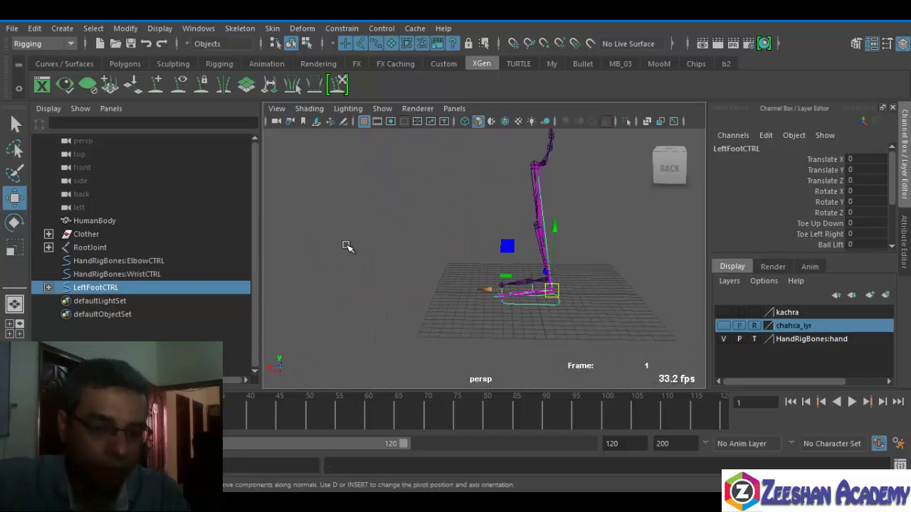
- Try rotating the right upper leg joint about 22 degrees on Y in the side view, and undo the rotation
alt+drag(349, 247, 412, 227)
drag(542, 284, 474, 223)
key(space)
alt+middle_drag(567, 264, 687, 261)
alt+right_drag(687, 260, 441, 290)
alt+middle_drag(500, 221, 538, 170)
alt+middle_drag(402, 335, 476, 171)
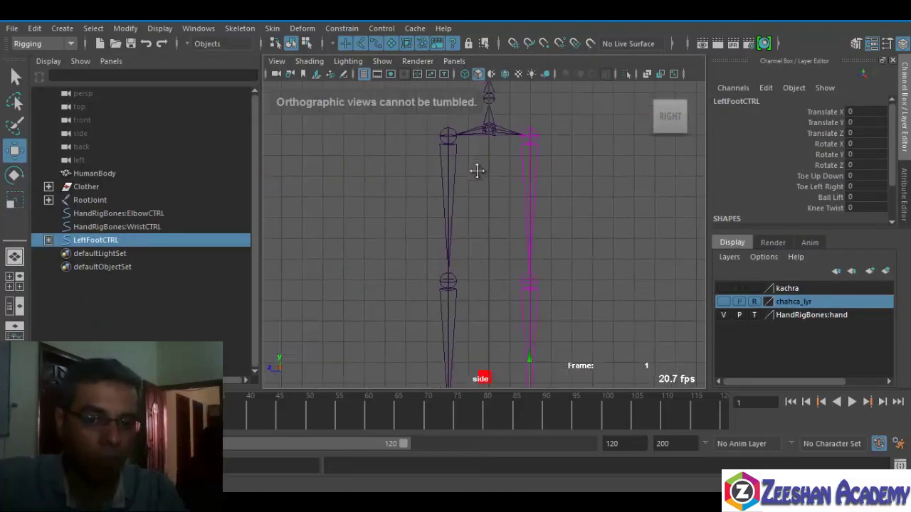
click(448, 174)
alt+right_drag(504, 205, 367, 182)
key(e)
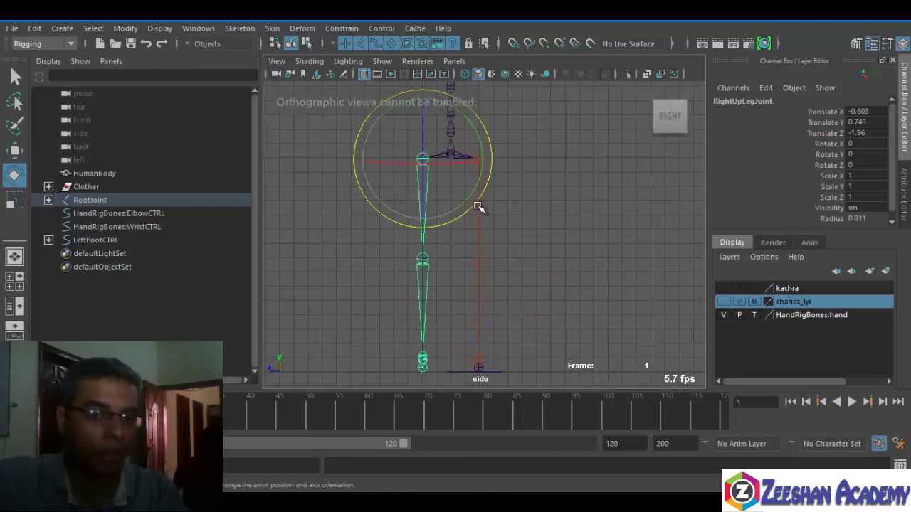
drag(475, 189, 519, 171)
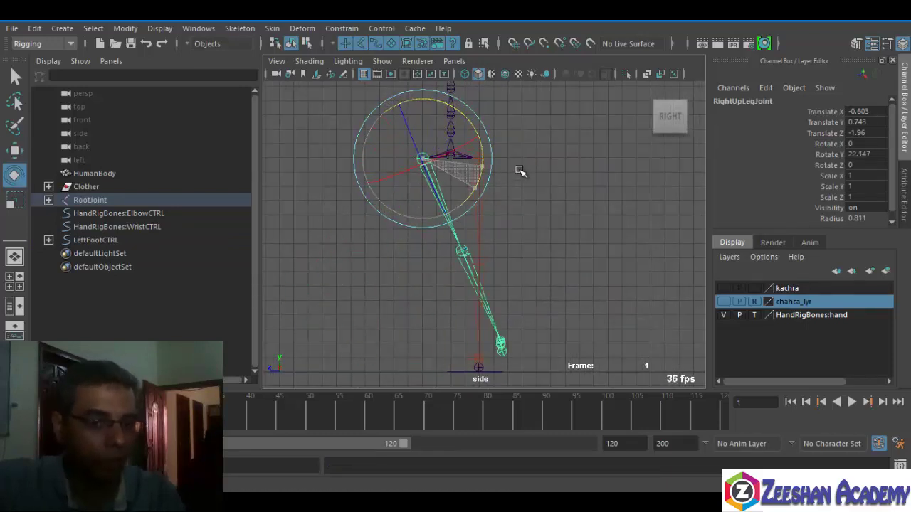
key(ctrl+z)
- Try rotating the right knee joint about 14 degrees on Y, and undo the rotation
click(425, 262)
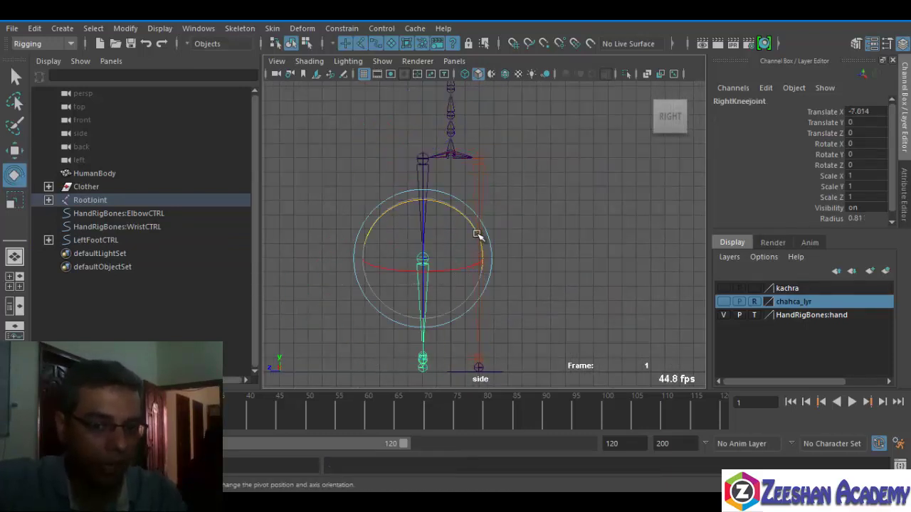
drag(477, 235, 488, 209)
key(ctrl+z)
- In the front view, pose the right leg by rotating the upper leg about -45.6 on Z, the knee, and the ankle about 25.9 on Z
key(space)
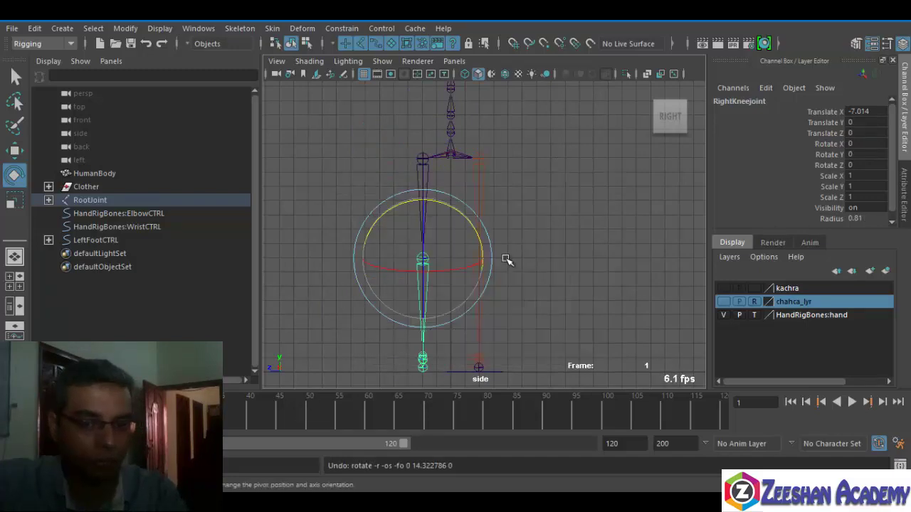
alt+drag(507, 260, 455, 295)
key(space)
alt+right_drag(466, 260, 376, 299)
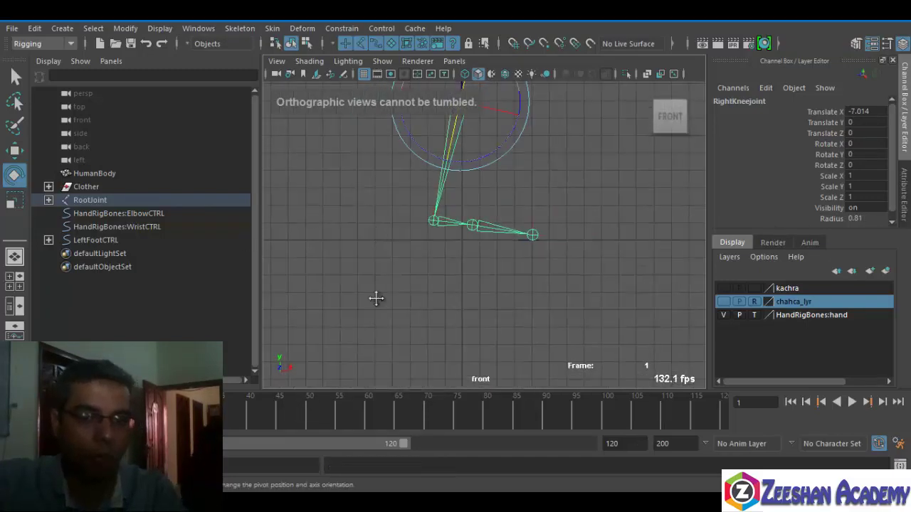
alt+middle_drag(412, 118, 414, 268)
click(477, 170)
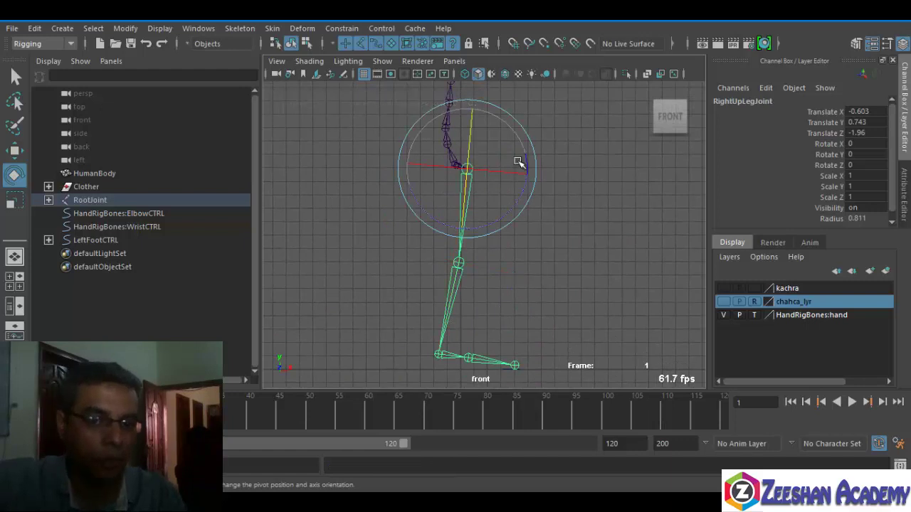
alt+middle_drag(506, 258, 436, 168)
drag(450, 187, 463, 207)
key(Down)
drag(510, 246, 476, 268)
key(Down)
mouse_move(498, 300)
mouse_down()
mouse_move(488, 273)
mouse_move(484, 306)
mouse_up()
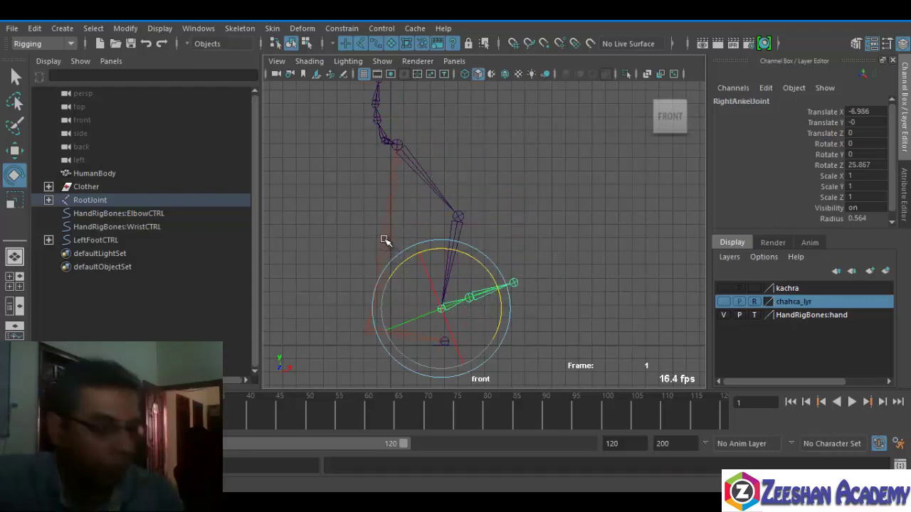
- Undo the rotations of the right leg's ankle, knee and upper leg joints
key(ctrl+z)
key(ctrl+z)
key(ctrl+z)
key(ctrl+z)
key(ctrl+z)
key(ctrl+z)
key(ctrl+z)
key(ctrl+z)
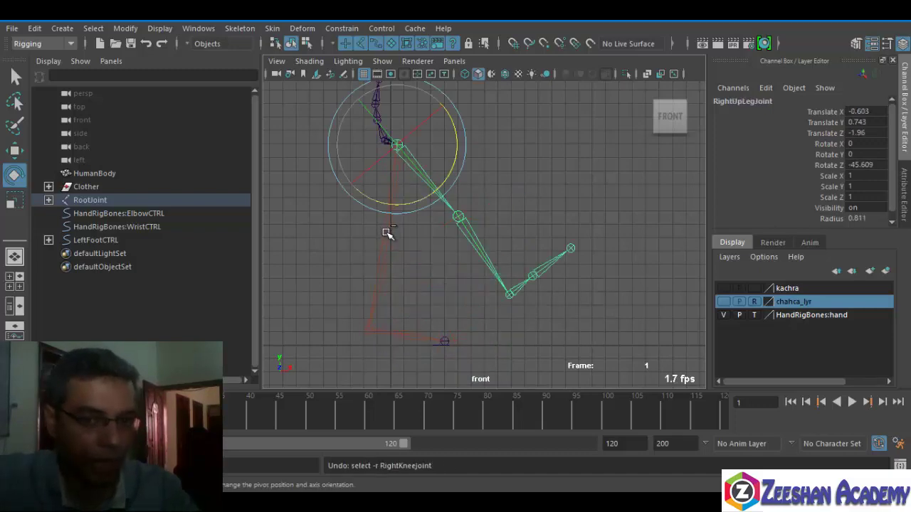
- In the perspective view, move the left foot control about 10.08 on X and 2.42 on Y, and undo the move
key(space)
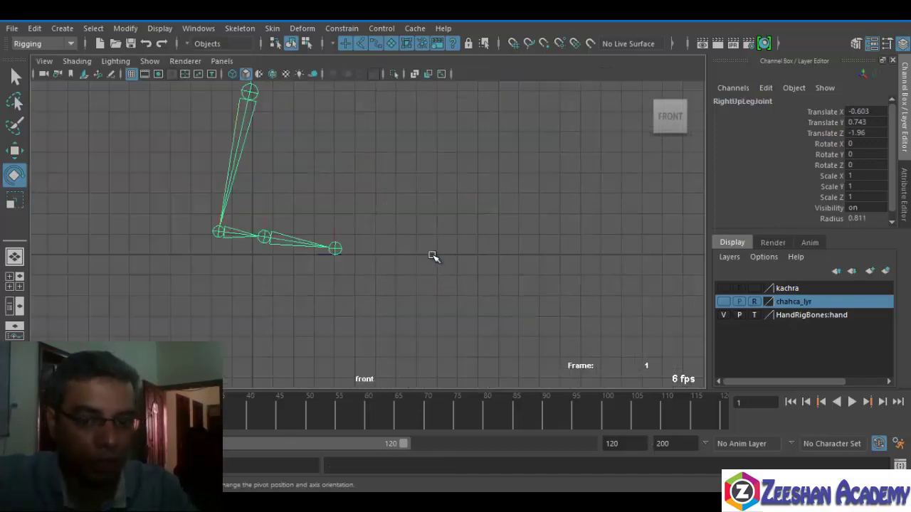
key(space)
drag(433, 254, 366, 218)
alt+drag(372, 289, 405, 319)
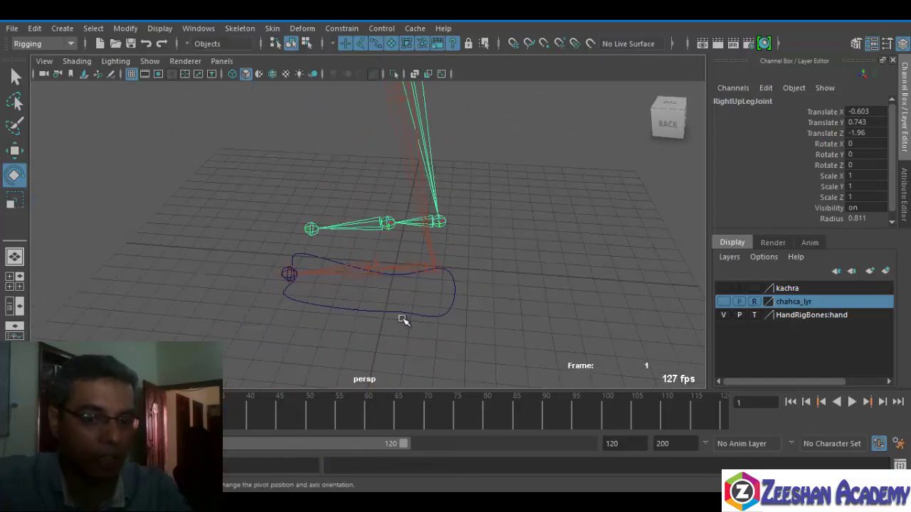
click(404, 320)
key(w)
drag(431, 260, 174, 191)
alt+drag(392, 177, 370, 295)
key(ctrl+z)
key(ctrl+z)
key(ctrl+z)
key(ctrl+z)
key(ctrl+z)
key(ctrl+z)
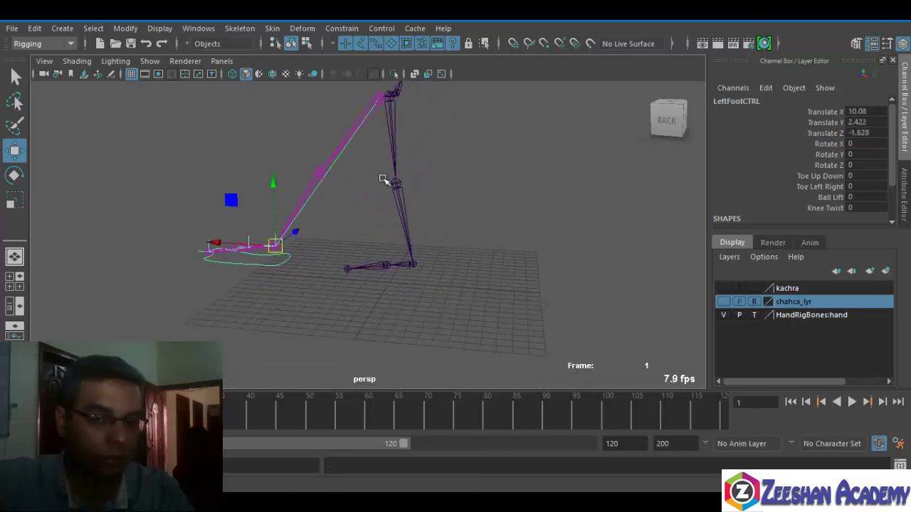
- Create an IK handle from the right upper leg joint to the right ankle joint
alt+drag(301, 258, 294, 316)
click(240, 28)
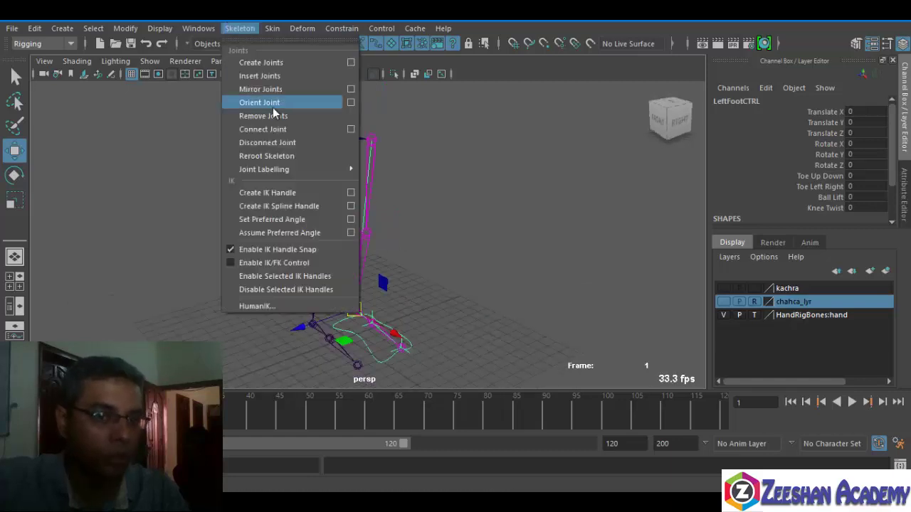
click(284, 196)
click(324, 146)
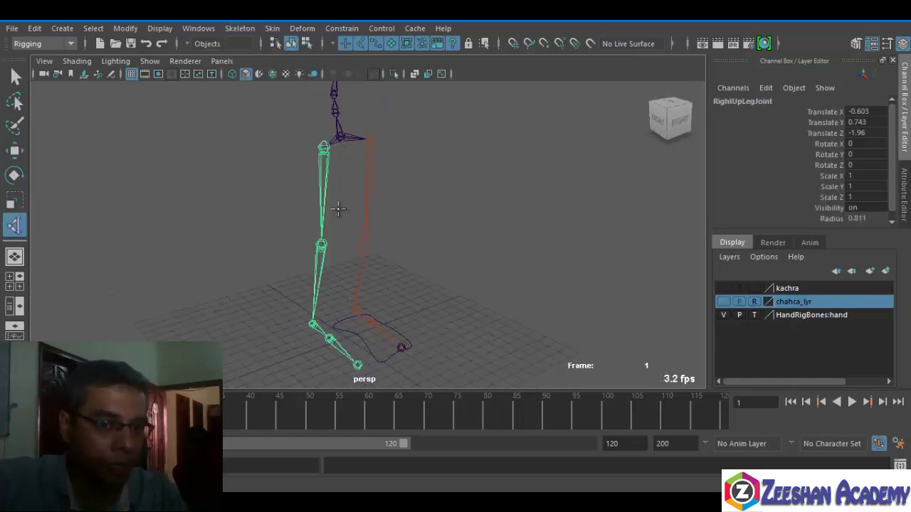
click(311, 325)
key(w)
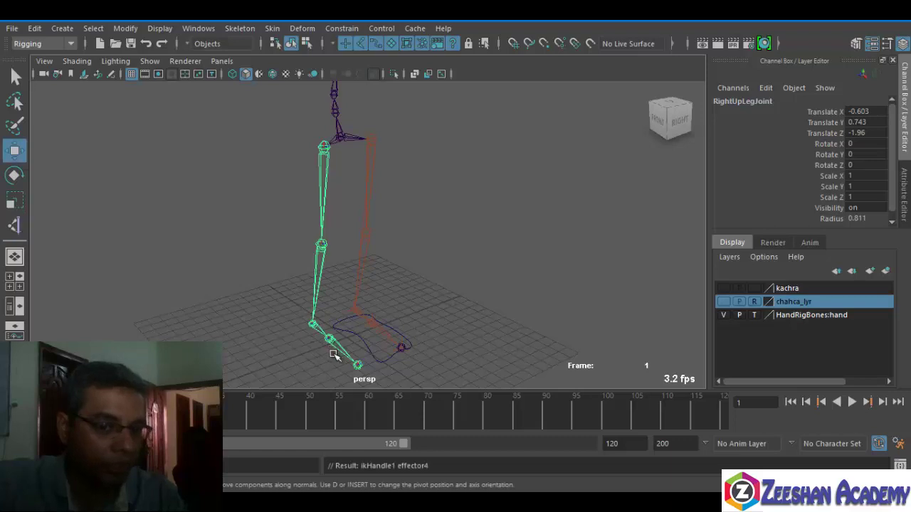
- Examine the right leg's IK handle and its pole vector from different angles
alt+drag(331, 351, 333, 143)
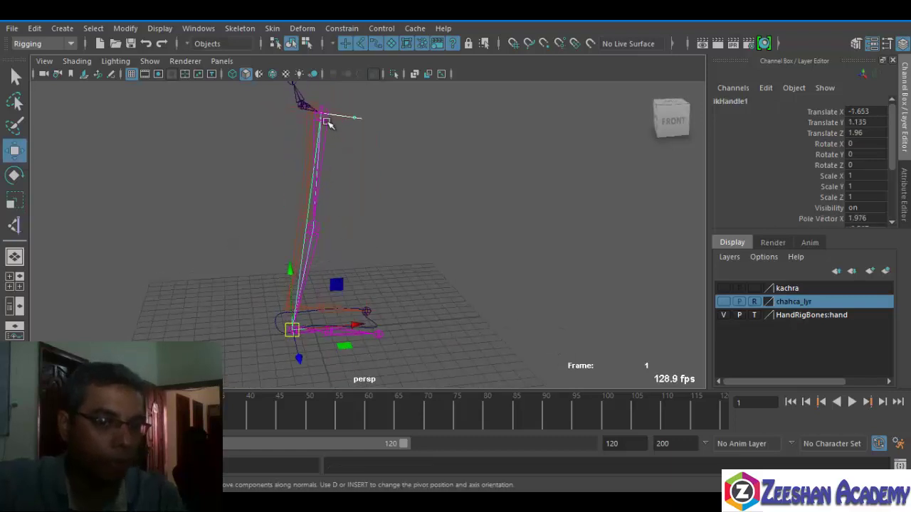
alt+drag(311, 304, 218, 262)
click(246, 218)
click(263, 251)
alt+drag(240, 301, 452, 222)
alt+drag(443, 177, 331, 319)
drag(402, 327, 340, 143)
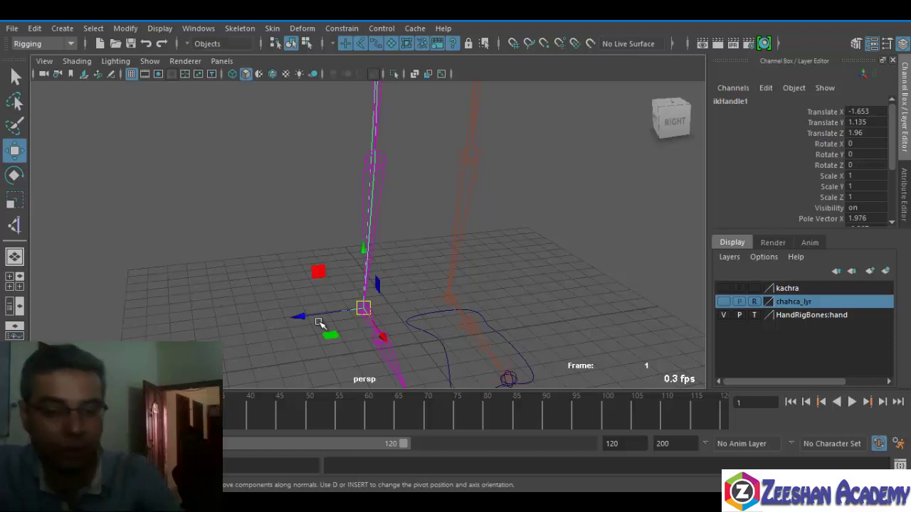
click(330, 345)
- Select the left foot control and examine the IK handles at the ankle, ball and toe
alt+drag(455, 274, 453, 306)
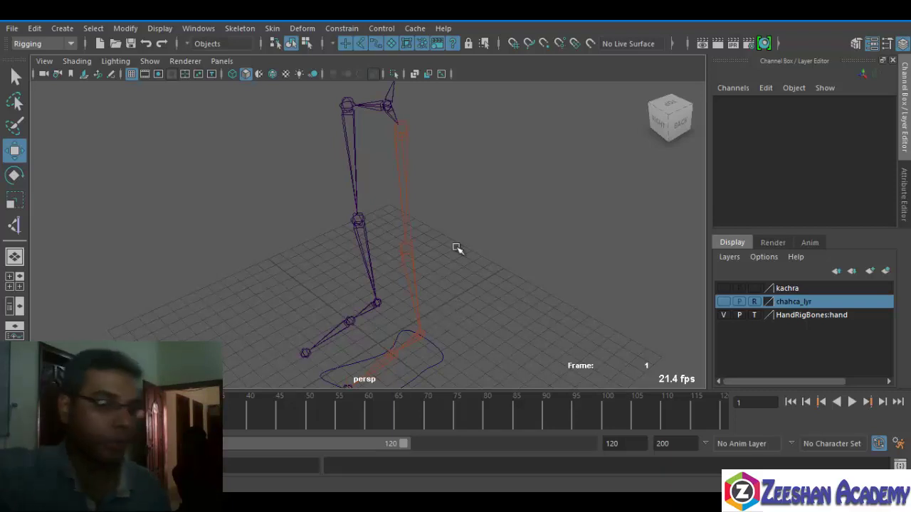
alt+middle_drag(423, 292, 419, 266)
alt+right_drag(419, 266, 273, 279)
alt+drag(419, 193, 376, 244)
alt+drag(333, 334, 400, 364)
click(402, 330)
alt+drag(403, 330, 564, 257)
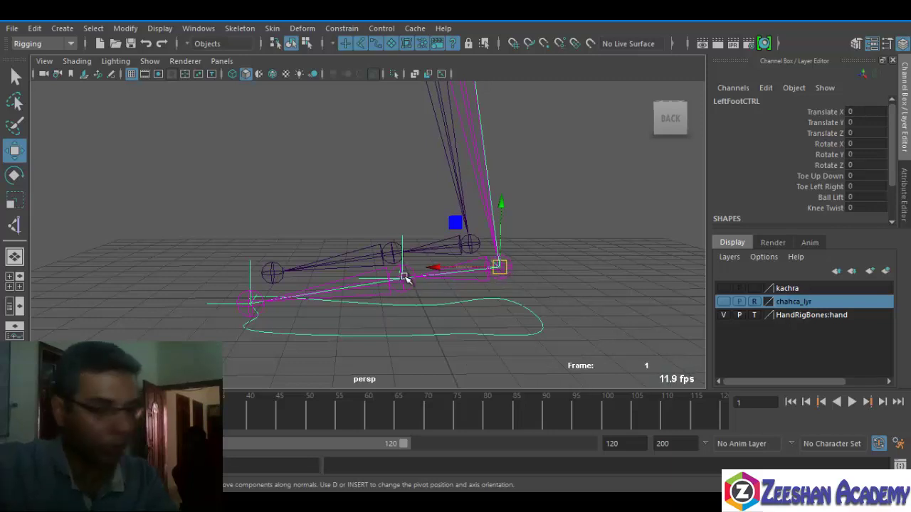
alt+drag(281, 292, 306, 284)
- Show the Outliner, expand the left foot control, and inspect ToeRotate and the toe, ball and leg IK handles one by one
click(14, 306)
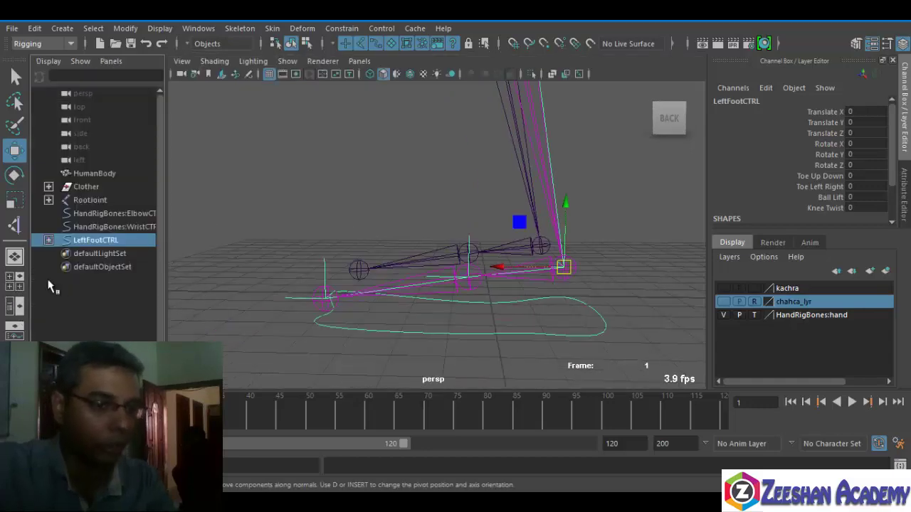
click(48, 241)
click(107, 254)
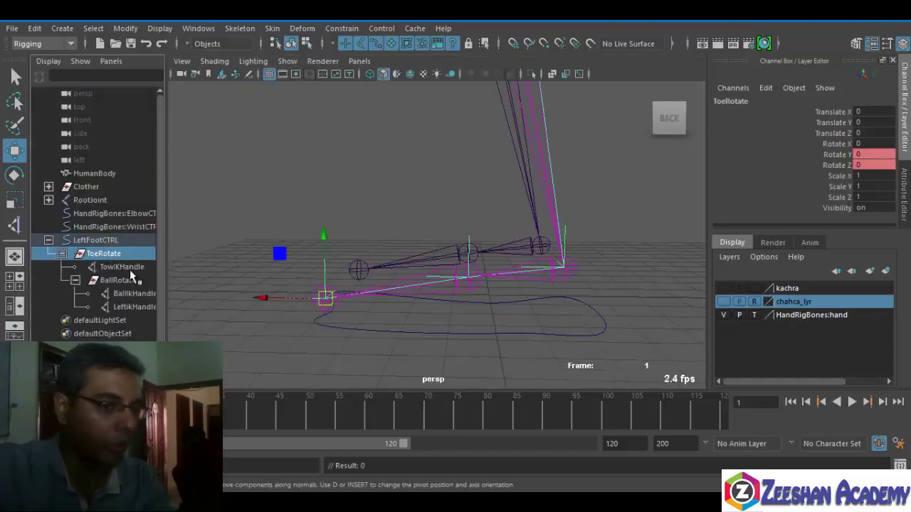
click(129, 270)
click(131, 293)
click(131, 307)
- Inspect how the IK handles are grouped by selecting the ball and leg handles, BallRotate and ToeRotate in the hierarchy
alt+drag(427, 301, 405, 313)
drag(129, 268, 135, 306)
click(114, 255)
click(137, 296)
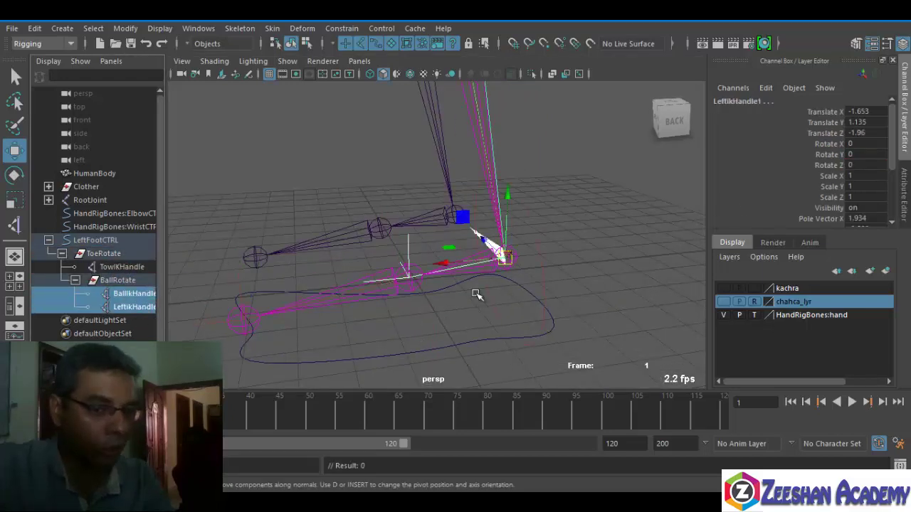
click(117, 280)
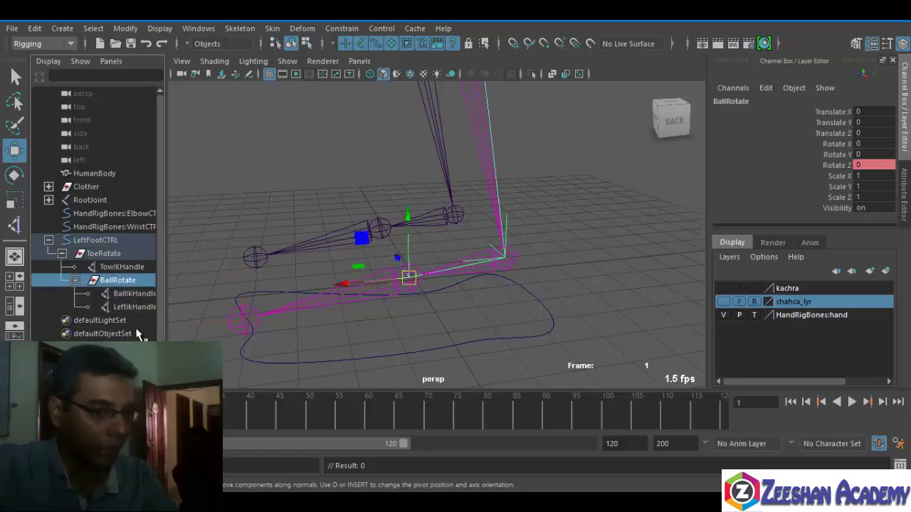
click(103, 255)
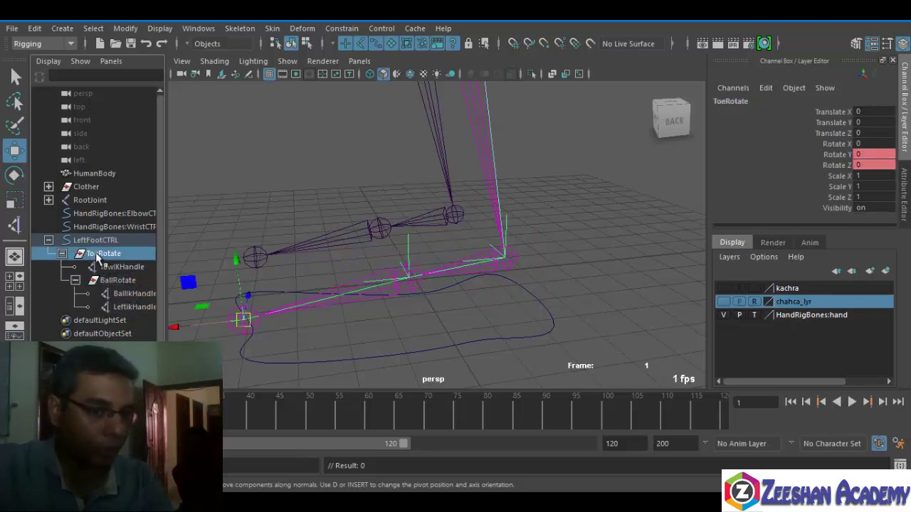
- Try rotating BallRotate about its Z and Y axes to test the heel lift, undoing each rotation
click(118, 281)
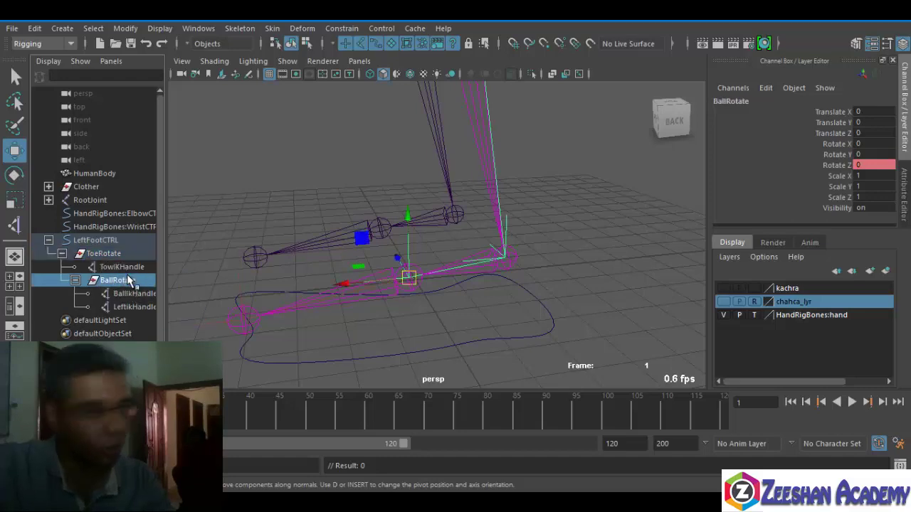
alt+drag(407, 275, 508, 288)
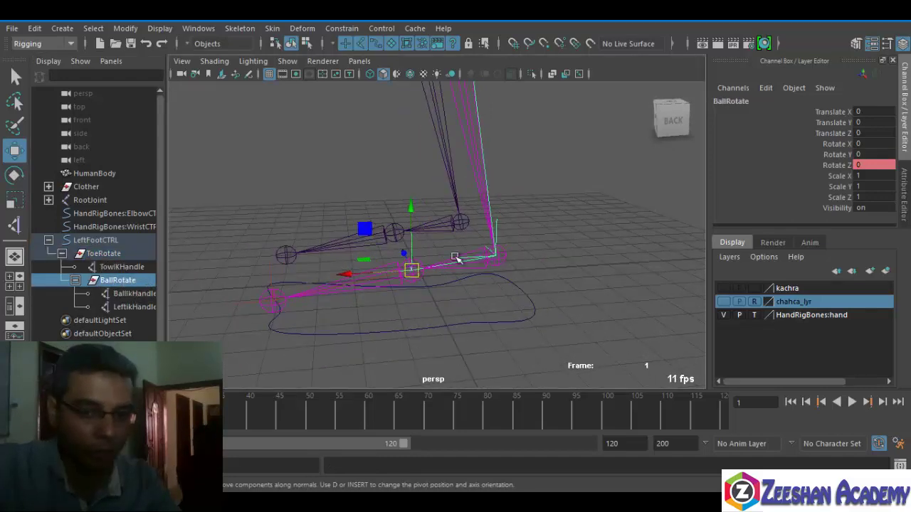
alt+drag(456, 257, 240, 280)
key(e)
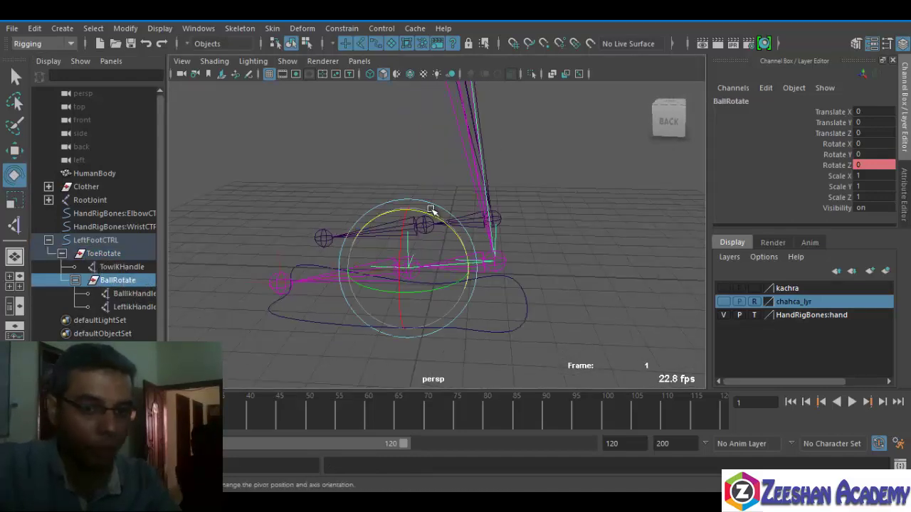
click(510, 294)
click(117, 280)
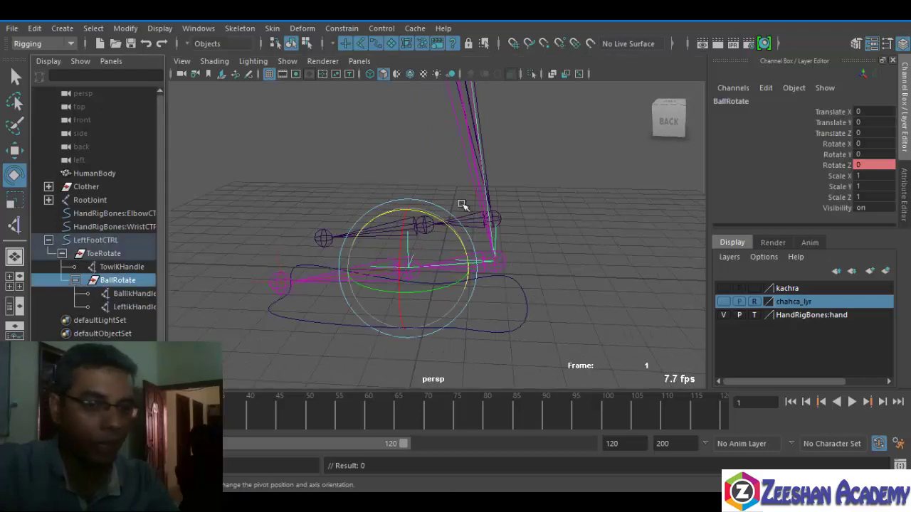
drag(447, 224, 353, 203)
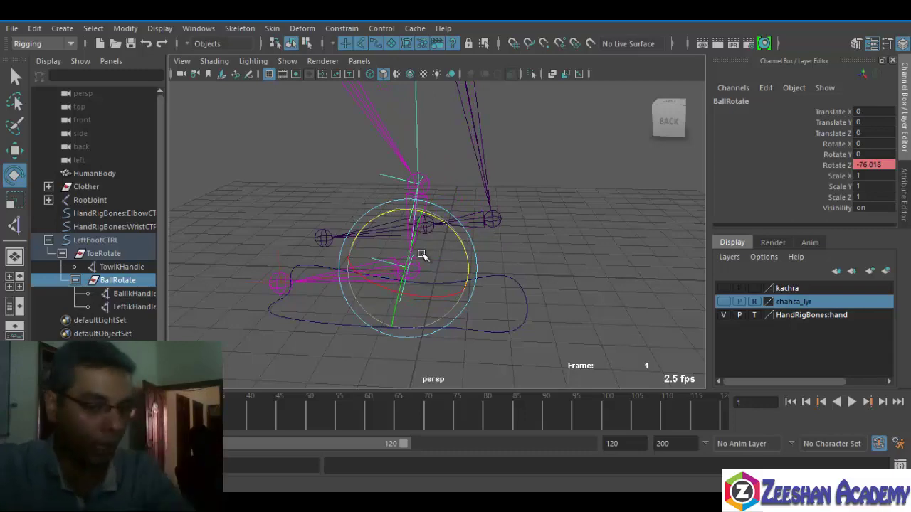
key(ctrl+z)
drag(401, 285, 458, 284)
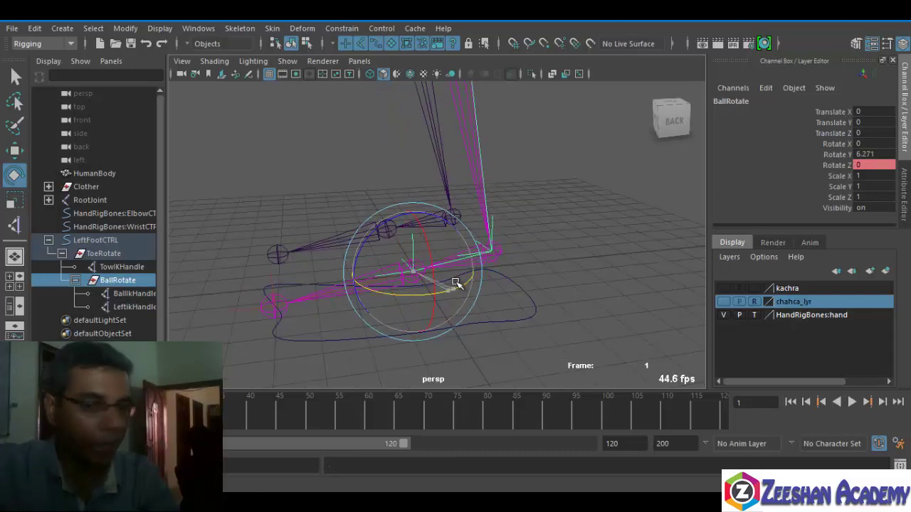
key(ctrl+z)
- Try rotating ToeRotate about its Z axis to lift the foot around the toe, and undo it
click(114, 249)
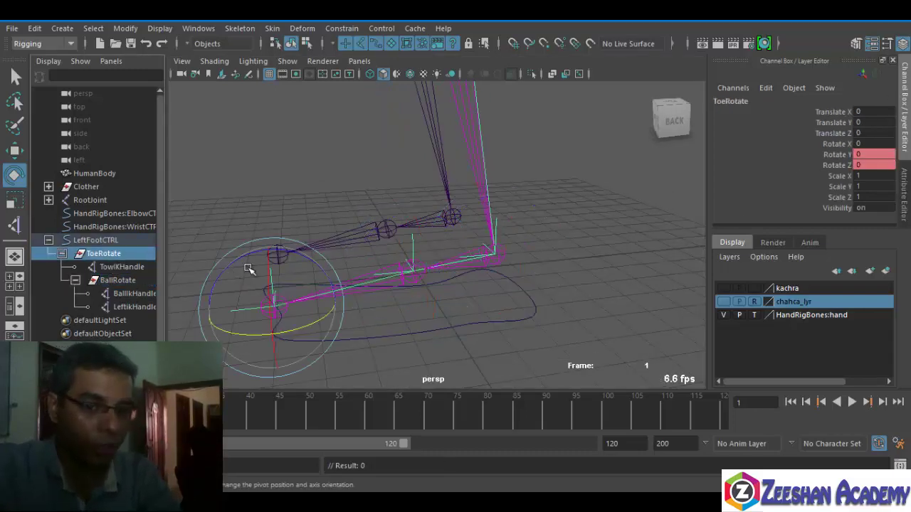
drag(285, 249, 228, 199)
key(ctrl+z)
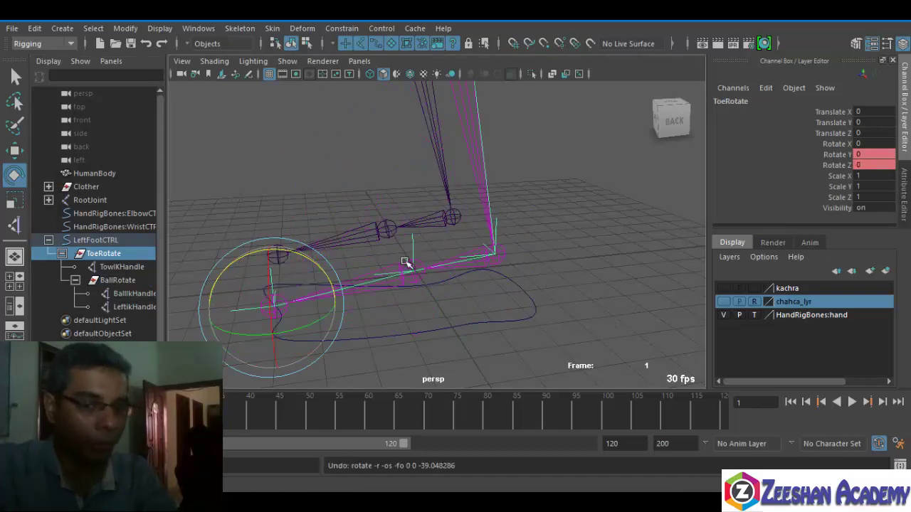
- Try moving and rotating LeftFootCTRL to test the whole foot, undoing both changes
click(432, 321)
alt+drag(432, 322, 602, 195)
key(w)
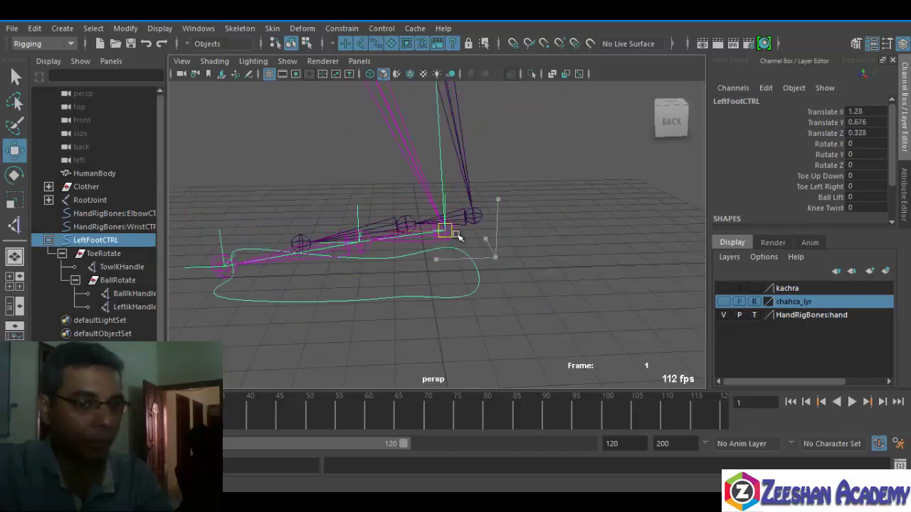
key(ctrl+z)
key(e)
drag(470, 226, 519, 281)
key(ctrl+z)
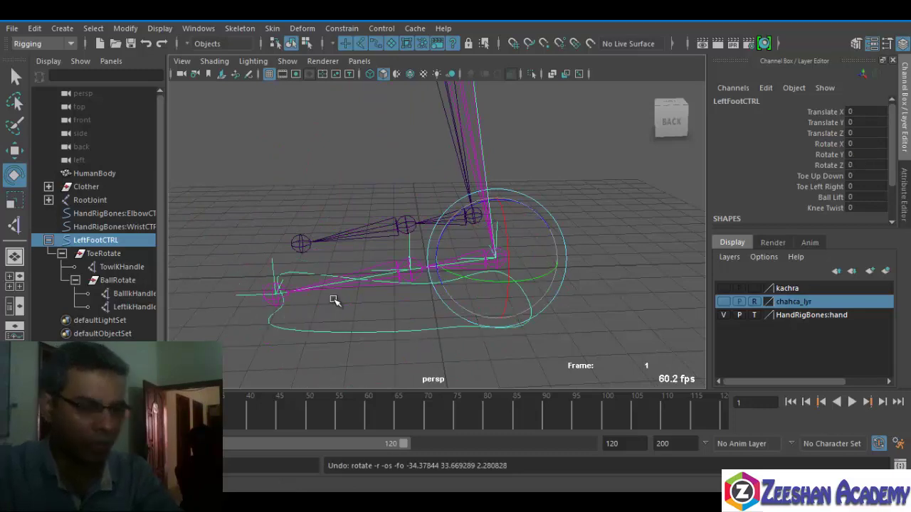
- Examine the left foot control, the right leg chain from RightUpLegJoint, and the left arm joints
alt+drag(333, 299, 498, 307)
alt+drag(518, 309, 478, 324)
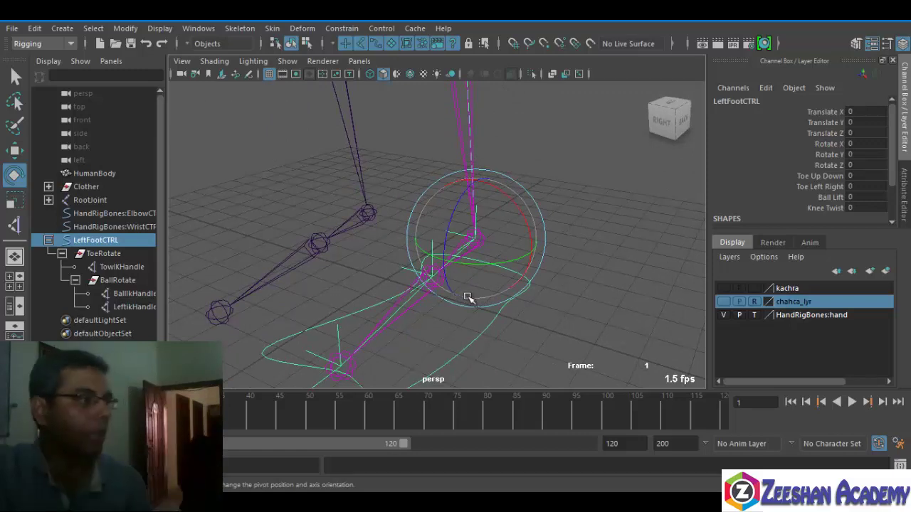
alt+drag(643, 204, 469, 257)
click(358, 203)
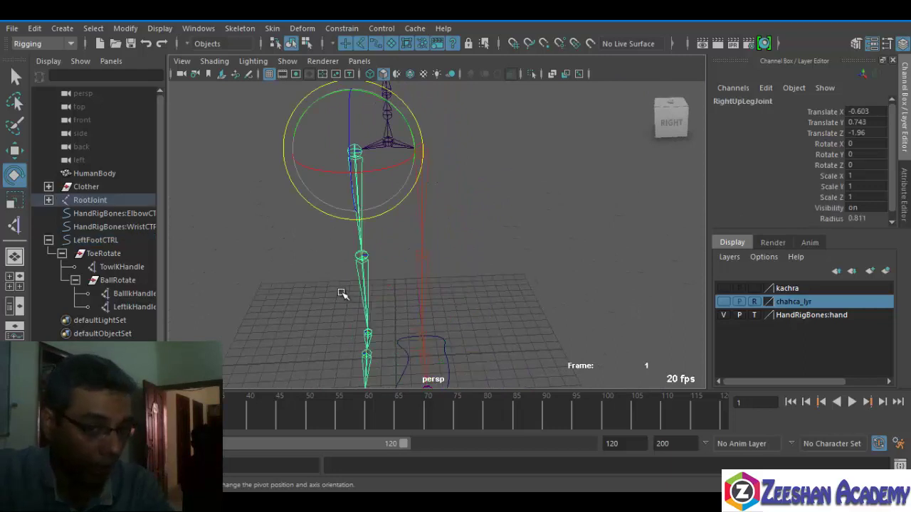
alt+drag(422, 232, 419, 160)
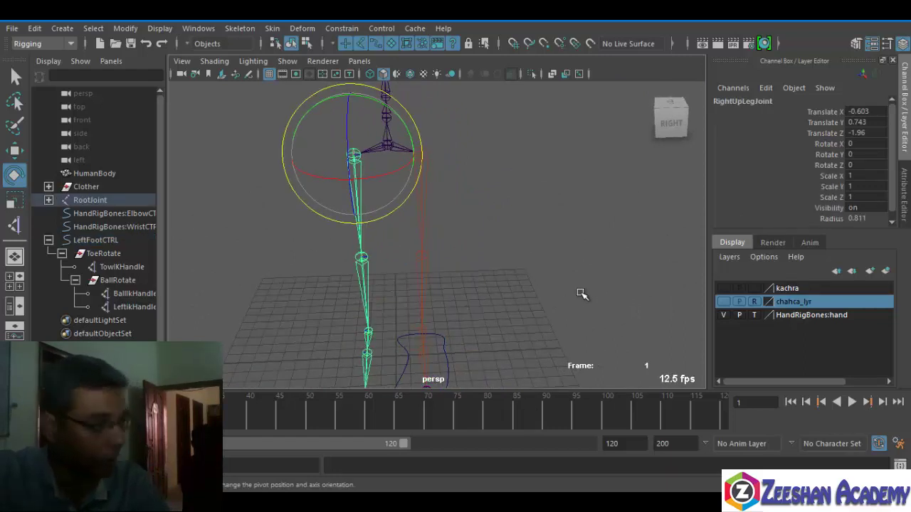
alt+middle_drag(471, 308, 506, 398)
alt+middle_drag(498, 178, 435, 295)
alt+middle_drag(562, 295, 392, 305)
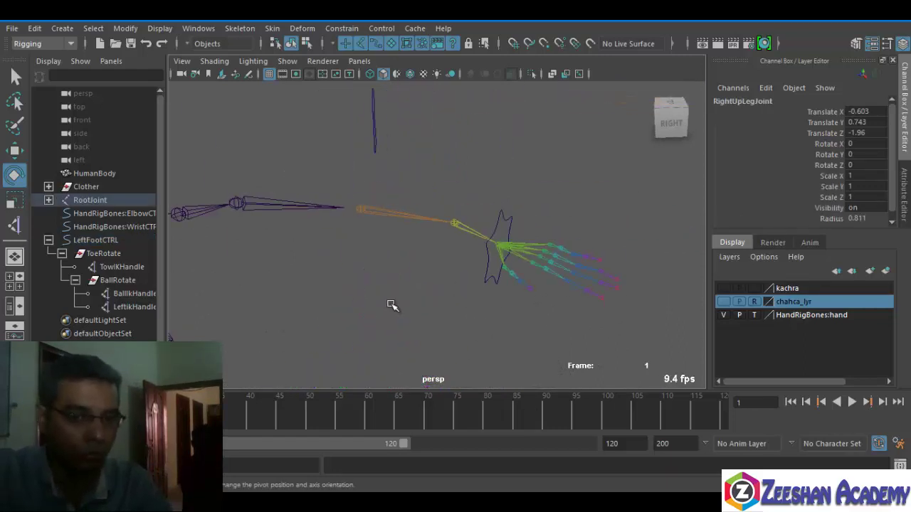
- Try moving the left shoulder joint to test how the arm follows, and undo it
alt+drag(443, 259, 512, 275)
scroll(511, 274, up, 4)
click(467, 152)
alt+middle_drag(468, 205, 538, 273)
key(w)
click(364, 244)
alt+right_drag(374, 280, 310, 300)
drag(400, 243, 412, 220)
key(ctrl+z)
- Try setting WristCTRL's finger curl and Fingers Spread attributes to -0.9, and undo the change
alt+drag(626, 329, 472, 279)
alt+right_drag(473, 279, 486, 256)
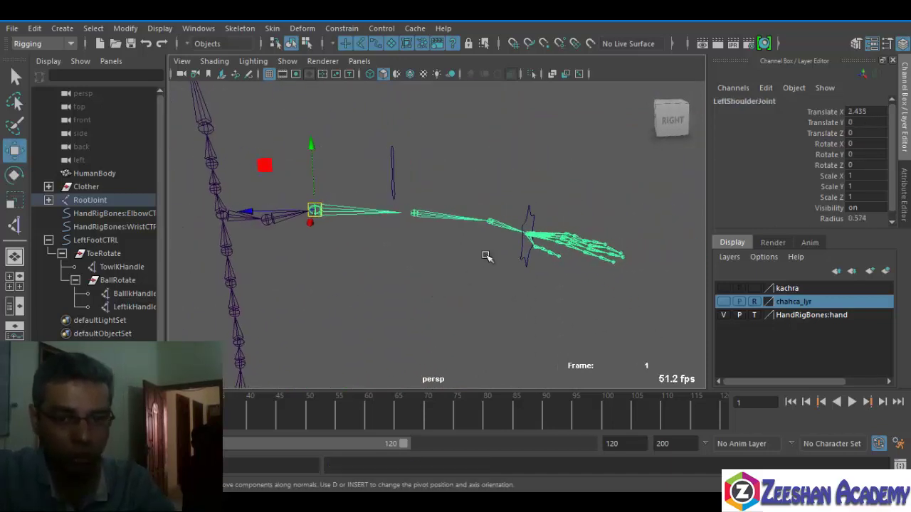
alt+drag(431, 260, 294, 161)
alt+drag(483, 213, 425, 258)
click(350, 203)
alt+drag(380, 216, 596, 197)
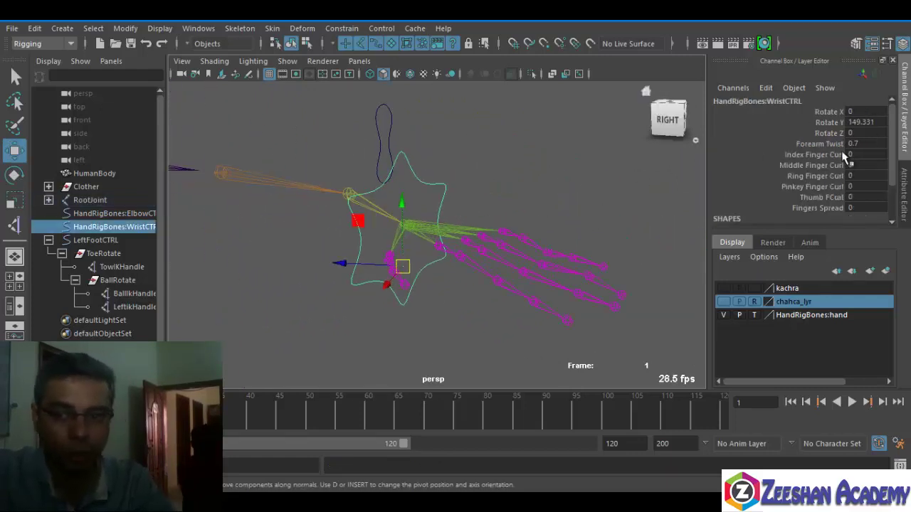
drag(843, 154, 836, 222)
alt+drag(506, 343, 476, 358)
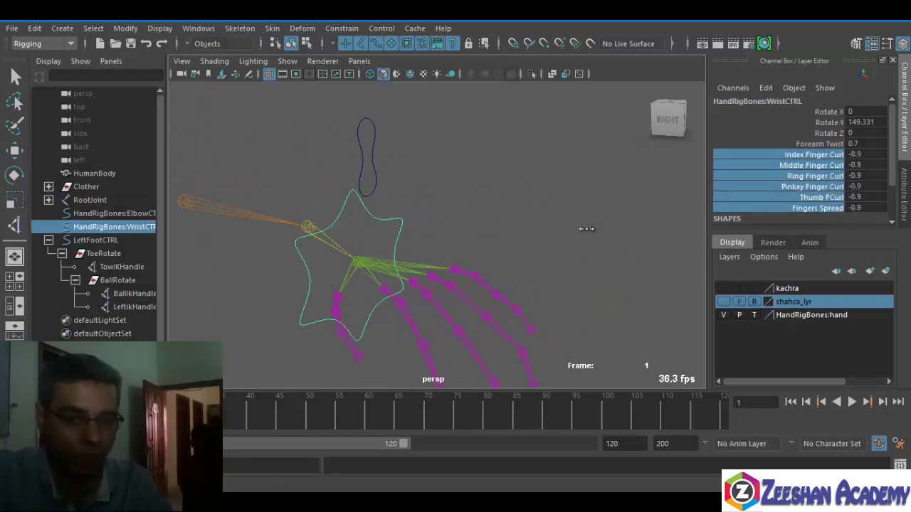
key(ctrl+z)
- Start the IK Handle tool for the left arm and set its current solver to Rotate-Plane Solver
alt+drag(579, 272, 493, 174)
alt+drag(422, 207, 458, 320)
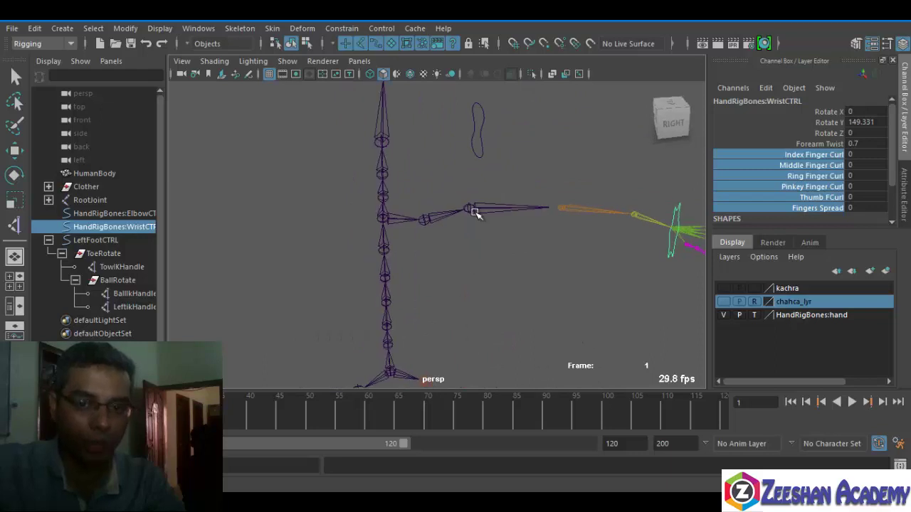
click(475, 212)
alt+drag(470, 217, 337, 260)
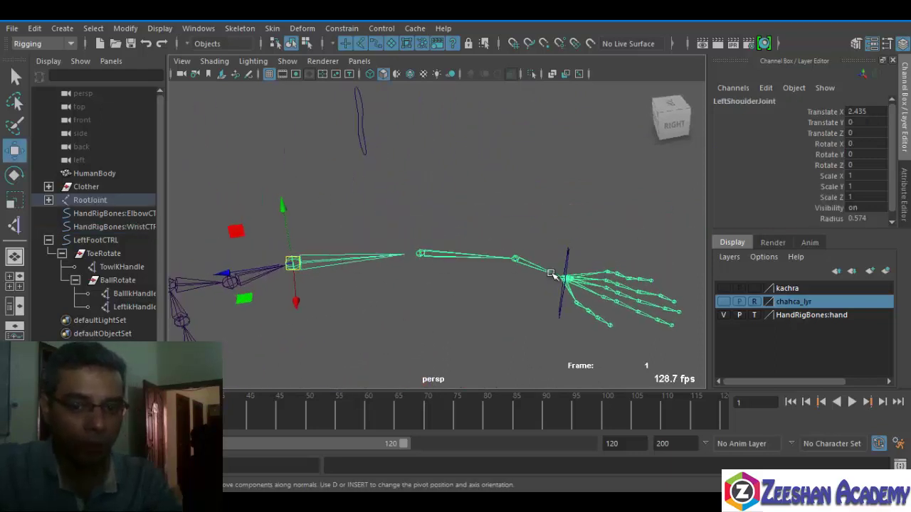
click(239, 29)
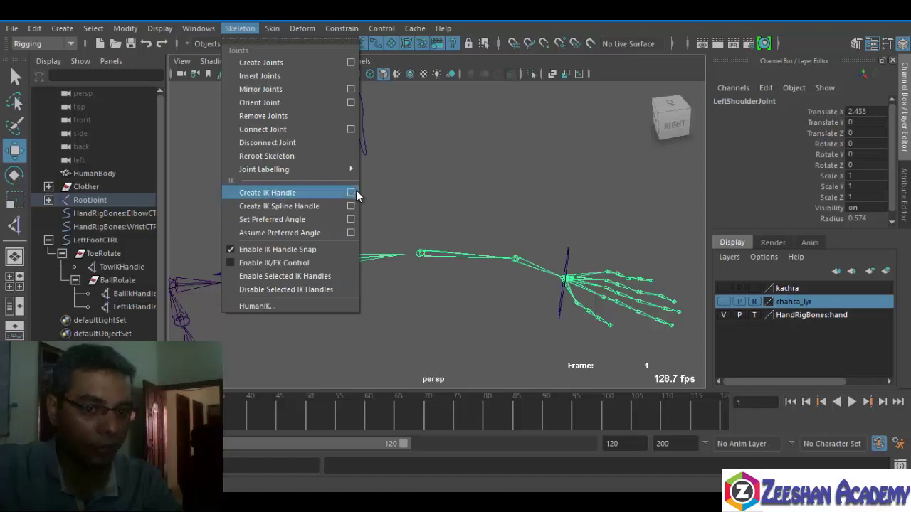
click(354, 193)
click(240, 29)
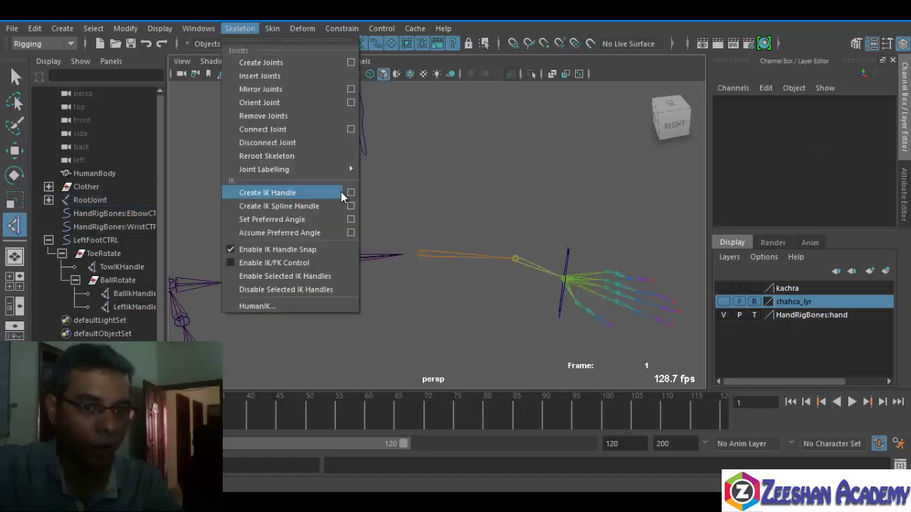
click(350, 193)
click(171, 111)
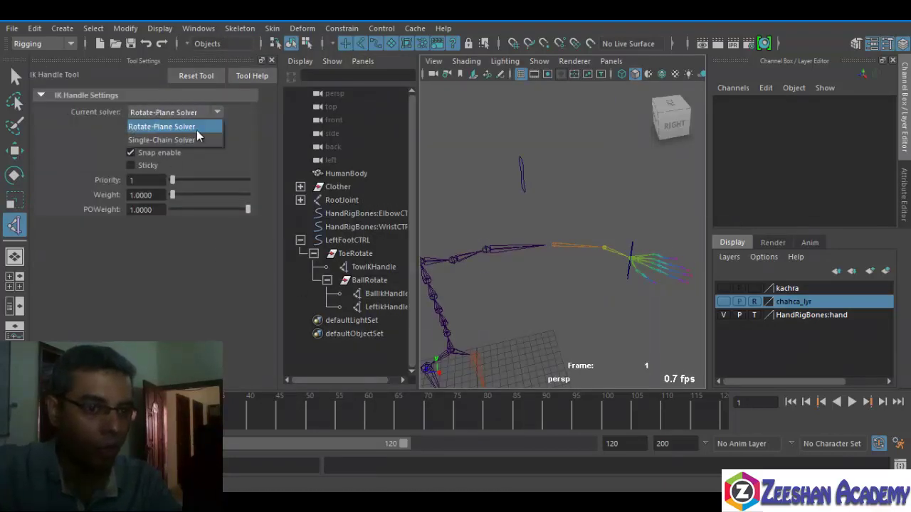
click(178, 125)
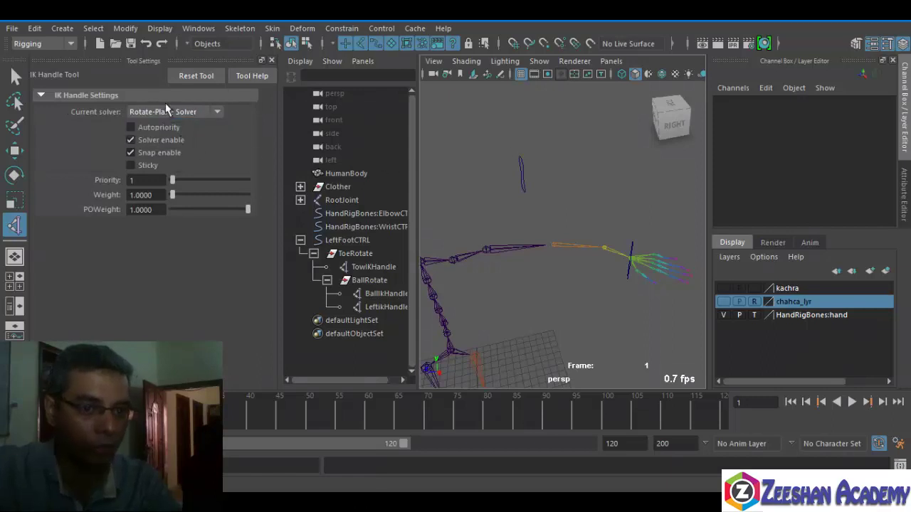
- Create an IK handle from the left shoulder joint to the left wrist joint
alt+drag(553, 196, 472, 174)
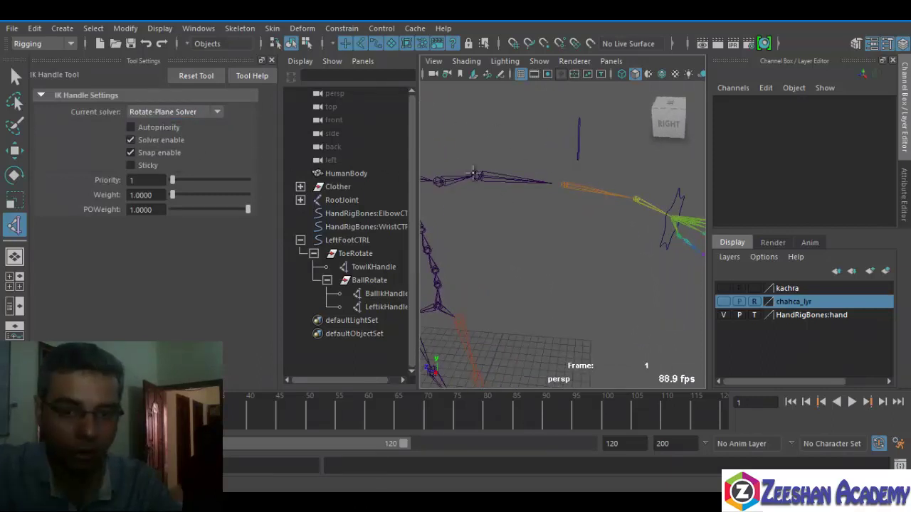
click(479, 176)
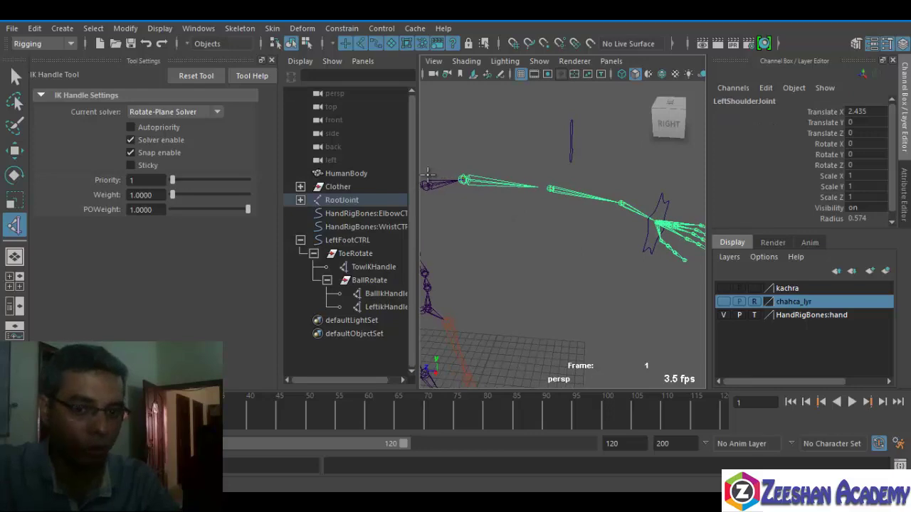
key(space)
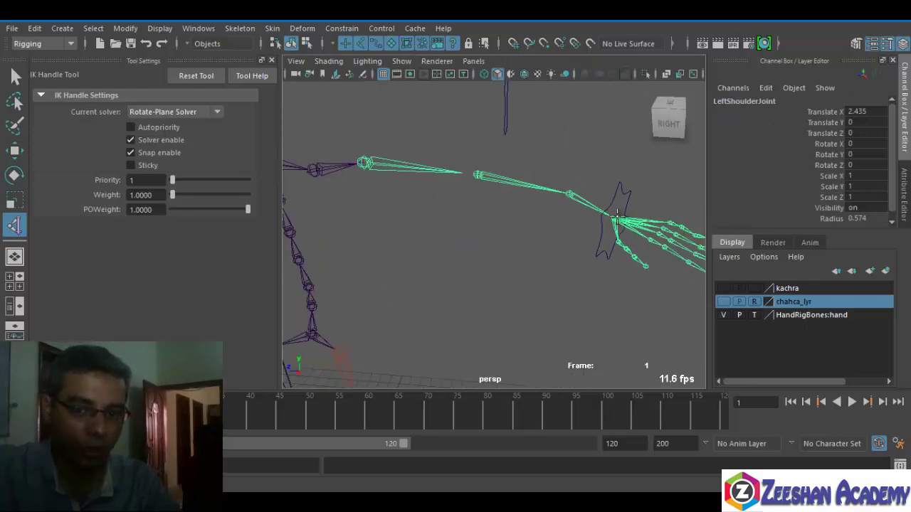
click(616, 221)
key(w)
alt+drag(624, 325, 439, 275)
drag(579, 229, 544, 298)
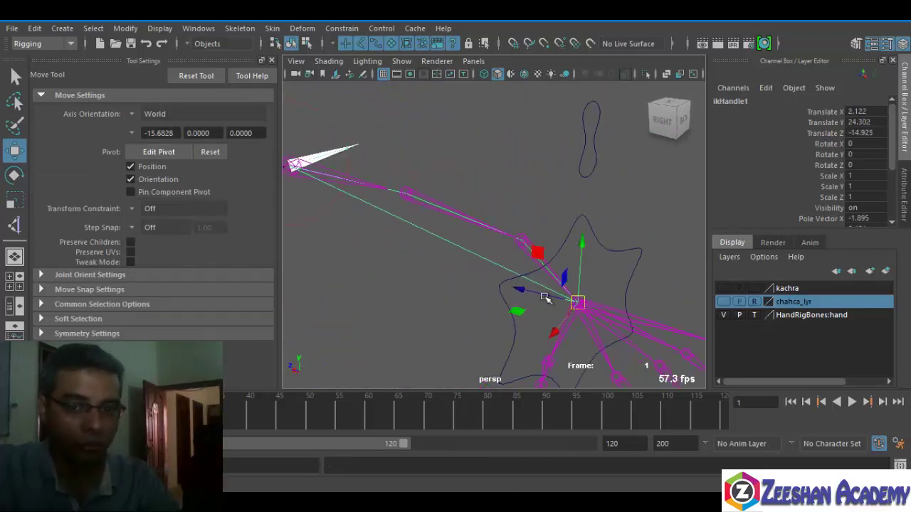
- Close the tool settings and rename the new arm IK handle as ArmikHandle1
click(270, 60)
click(22, 306)
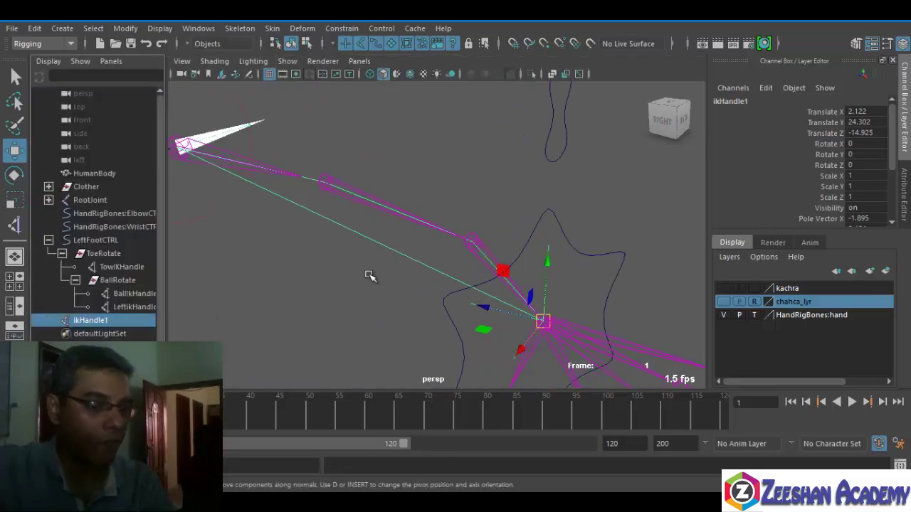
key(f)
double_click(90, 320)
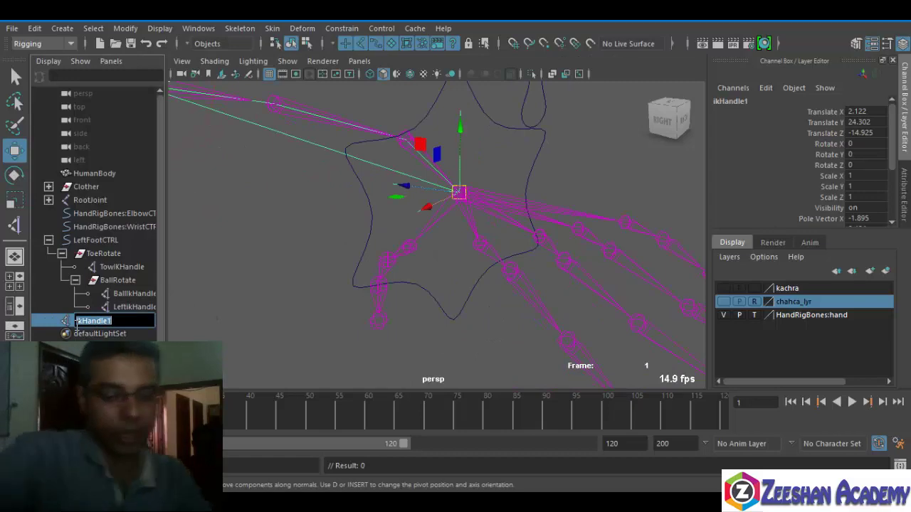
key(Return)
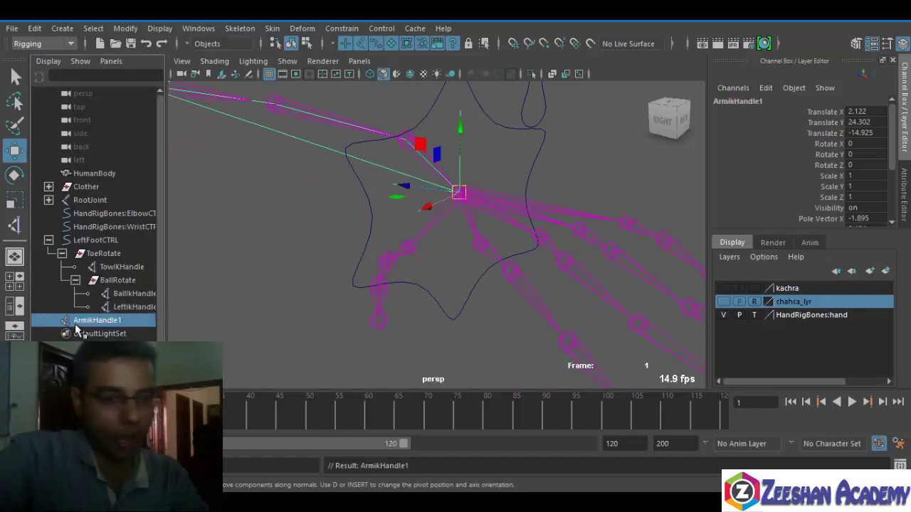
- Examine the arm's IK chain by selecting the left shoulder joint, the left wrist joint and ArmikHandle1
alt+drag(349, 325, 344, 254)
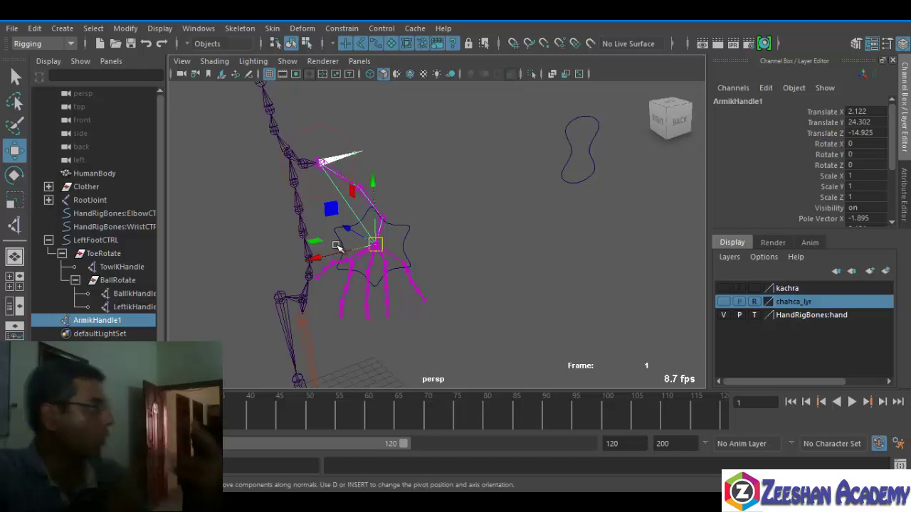
alt+drag(328, 249, 349, 295)
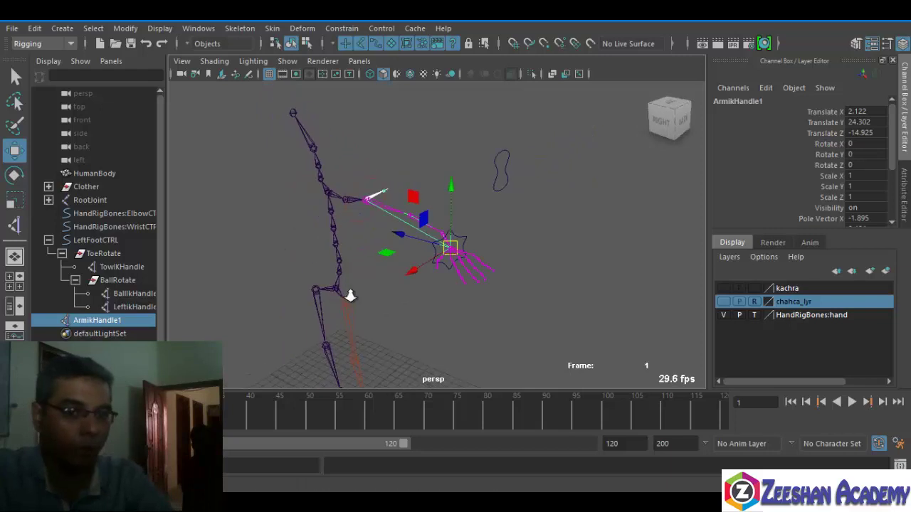
scroll(363, 313, up, 2)
click(384, 337)
scroll(399, 229, up, 2)
click(297, 165)
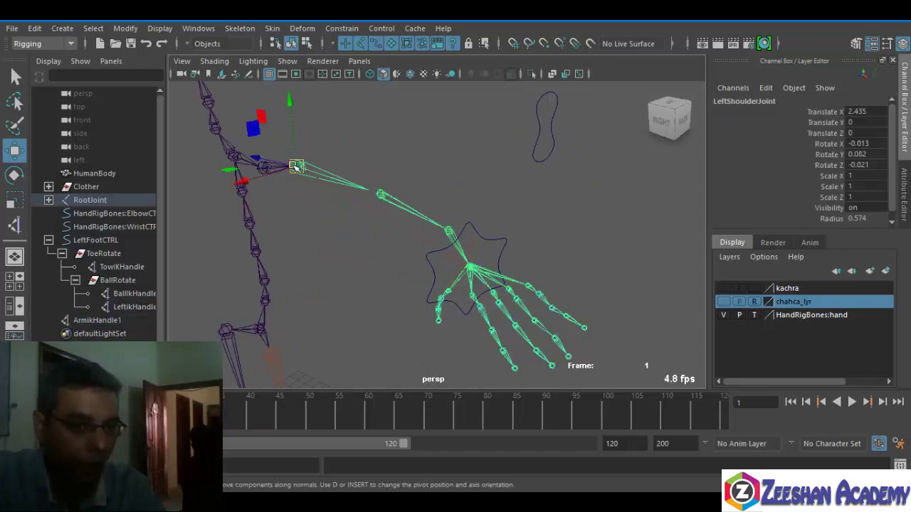
click(473, 267)
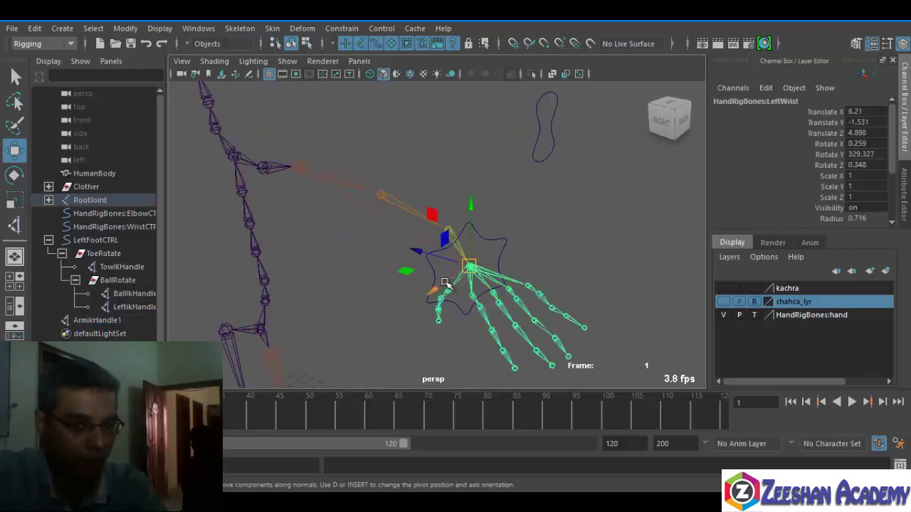
click(484, 293)
alt+drag(472, 270, 481, 249)
click(481, 248)
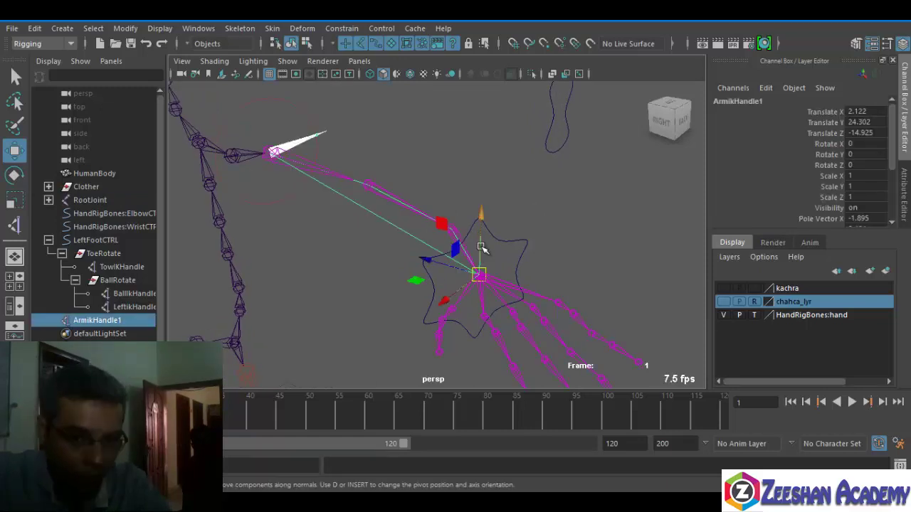
- Test how the left arm bends by moving ArmikHandle1 freely, and undo the moves
alt+drag(493, 287, 427, 281)
drag(533, 261, 432, 302)
drag(288, 340, 432, 256)
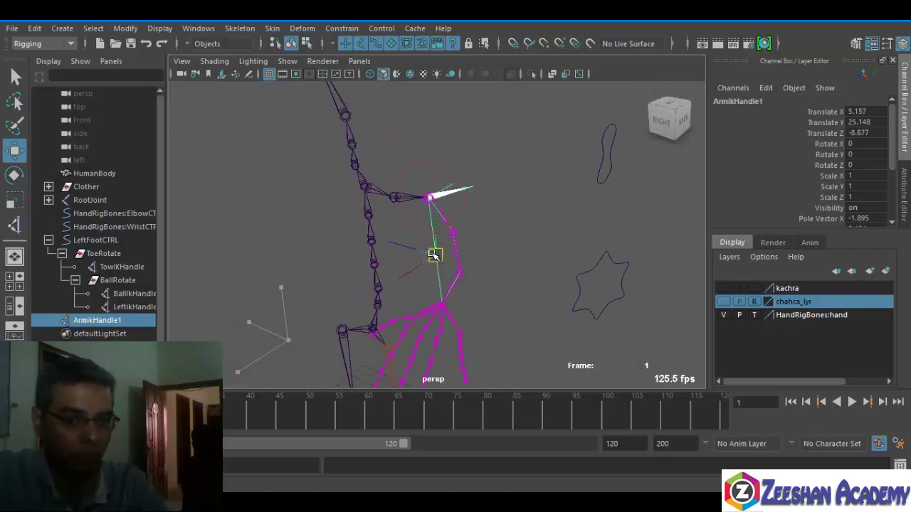
key(ctrl+z)
alt+drag(602, 293, 536, 297)
key(ctrl+z)
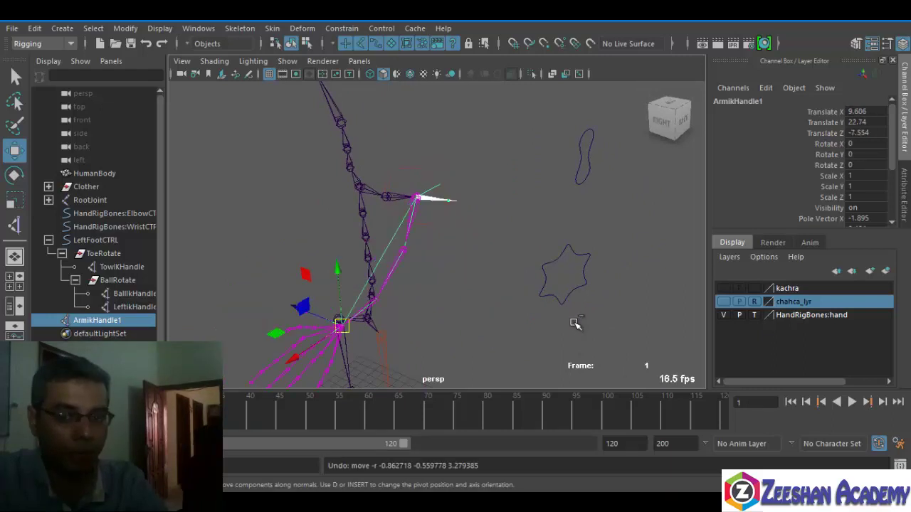
key(ctrl+z)
- Parent ArmikHandle1 under the star-shaped WristCTRL curve
alt+drag(563, 325, 503, 307)
click(517, 322)
key(f)
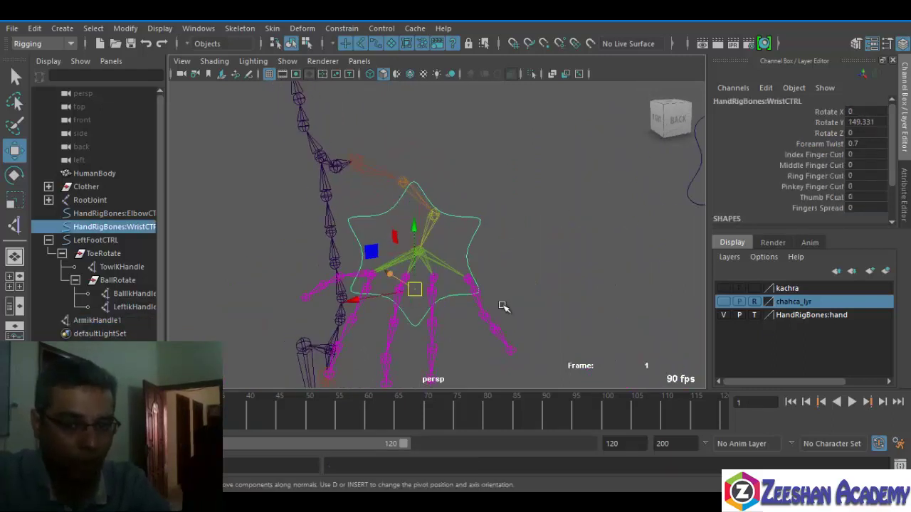
click(93, 321)
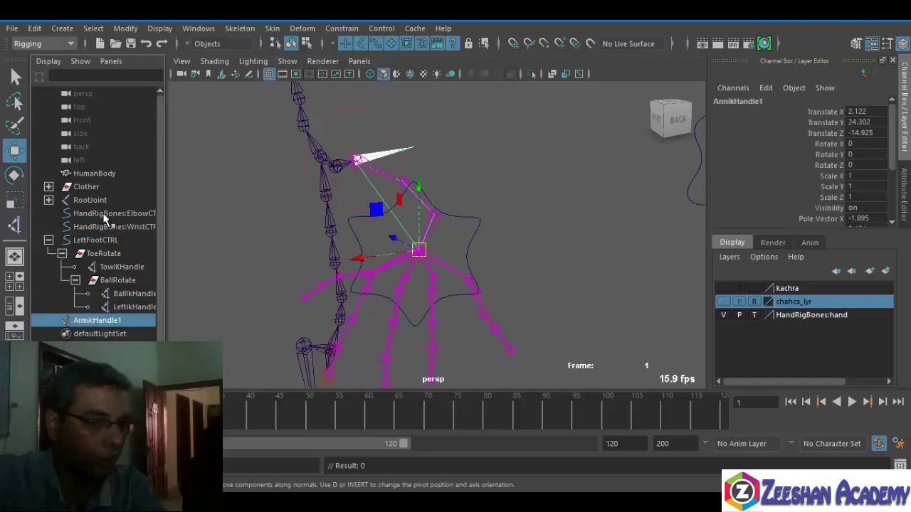
shift+click(475, 232)
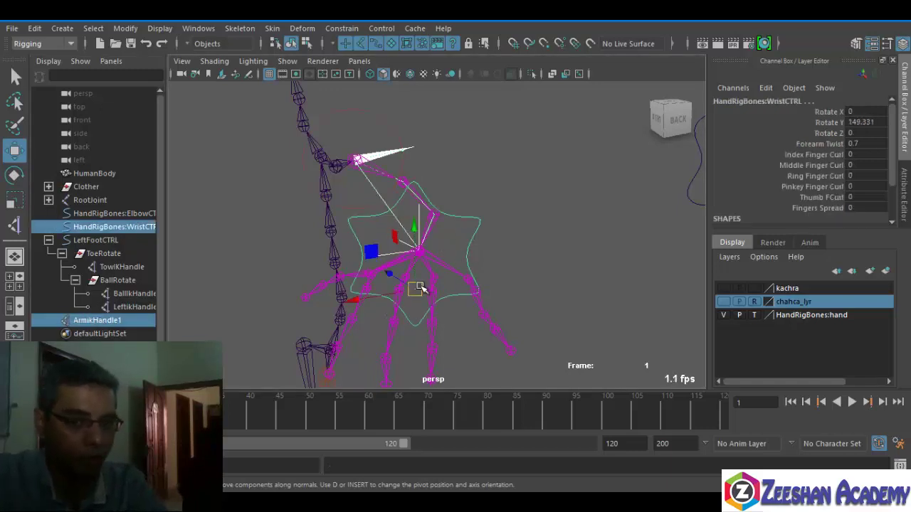
key(p)
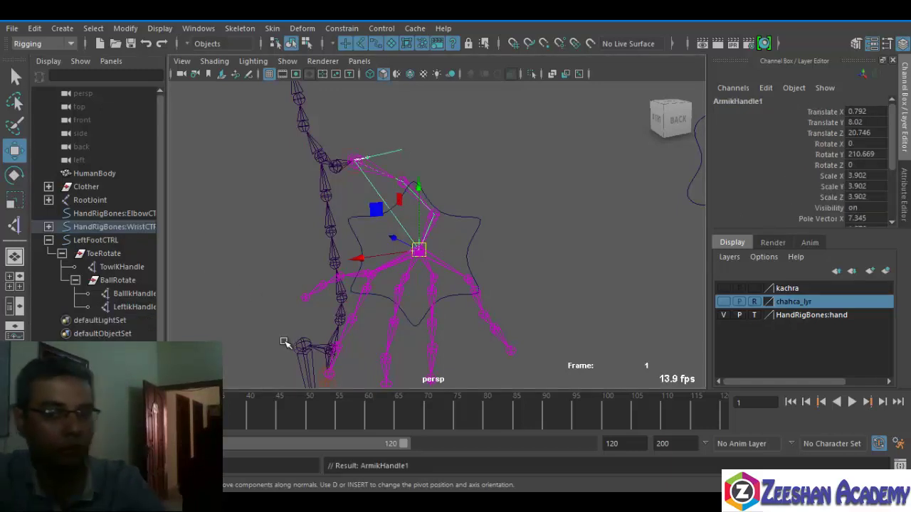
- Select WristCTRL to check the parented arm rig, and undo back to before ArmikHandle1 was parented
click(468, 232)
scroll(453, 257, down, 3)
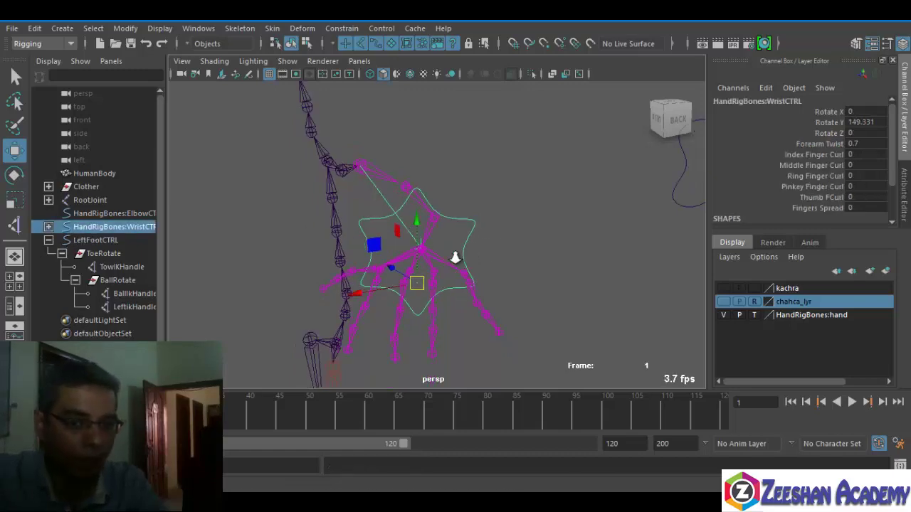
alt+drag(453, 257, 403, 265)
key(ctrl+z)
key(ctrl+z)
key(ctrl+z)
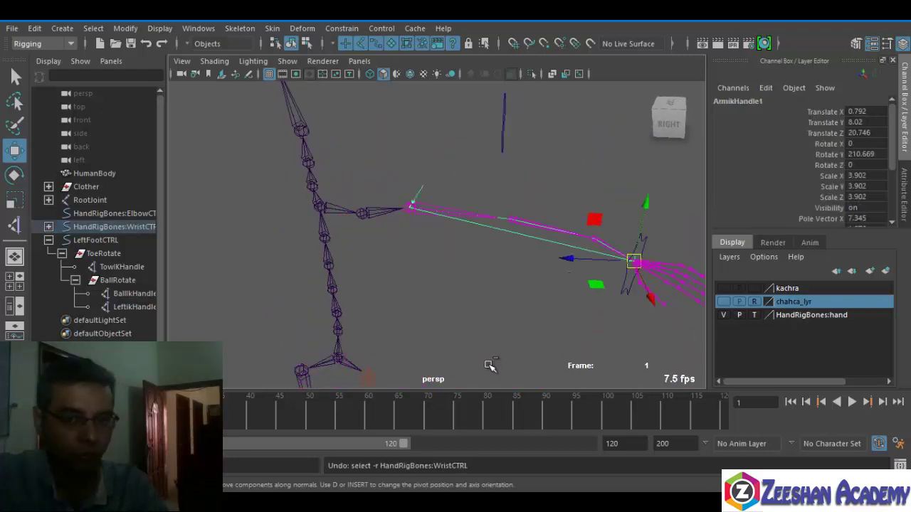
alt+drag(505, 362, 441, 270)
key(ctrl+z)
- Compare WristCTRL with ArmikHandle1 by selecting each, and try lowering the IK handle before undoing the move
click(568, 241)
mouse_move(568, 241)
alt+mouse_down()
mouse_move(548, 245)
mouse_move(584, 235)
alt+mouse_up()
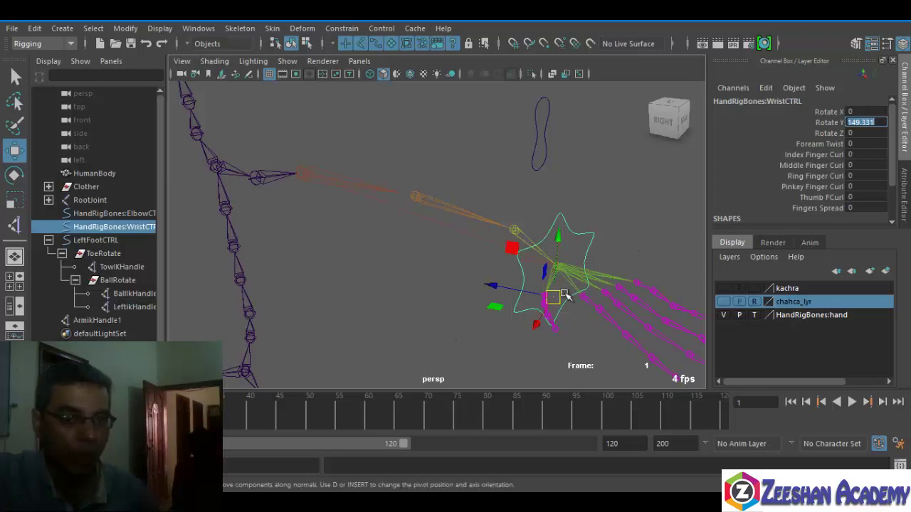
click(534, 266)
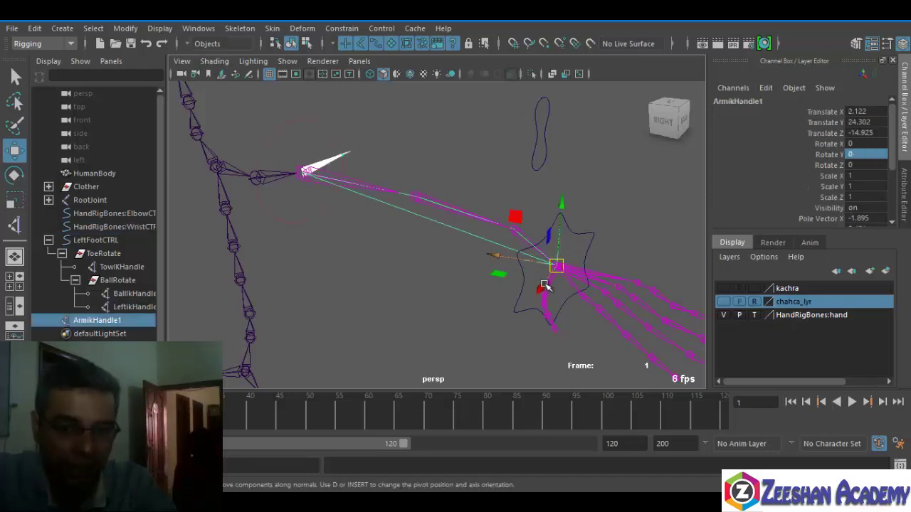
drag(552, 260, 537, 304)
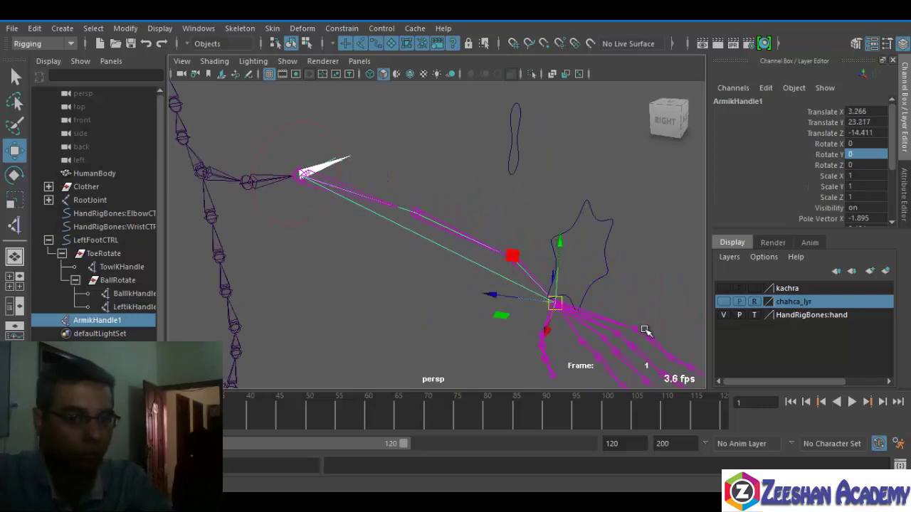
key(ctrl+z)
- In the front view, create a straight vertical chain of three joints beside the character, starting at about X 16.9, Y 31.9
alt+drag(470, 287, 500, 287)
alt+right_drag(500, 287, 417, 240)
key(space)
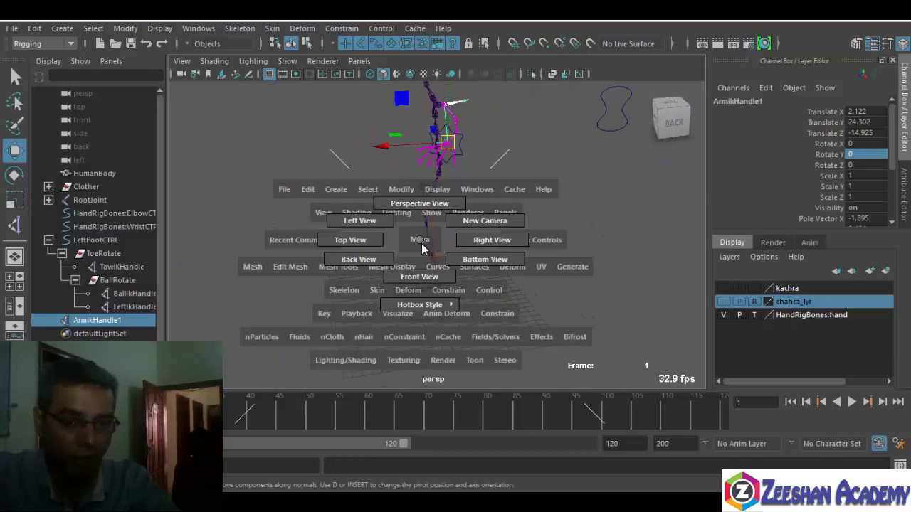
mouse_move(421, 268)
mouse_down()
mouse_move(386, 249)
mouse_move(419, 276)
mouse_up()
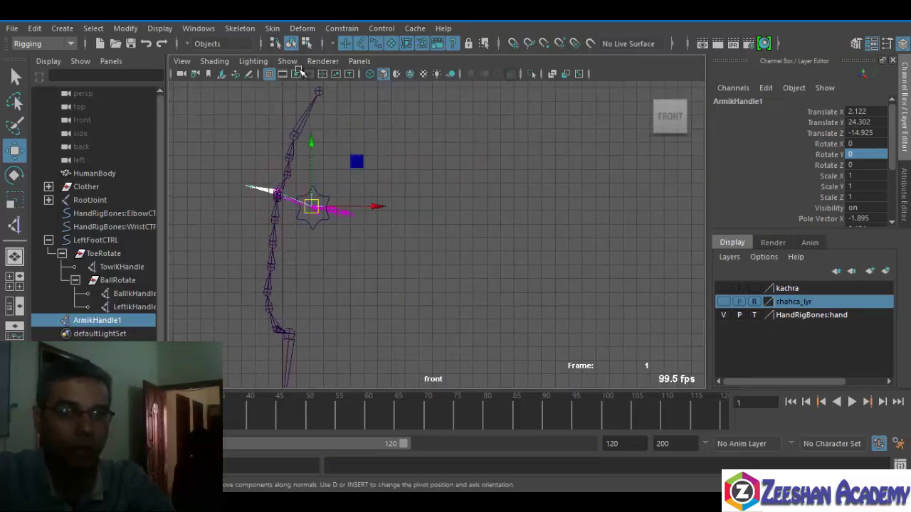
click(239, 28)
click(263, 61)
scroll(430, 163, down, 2)
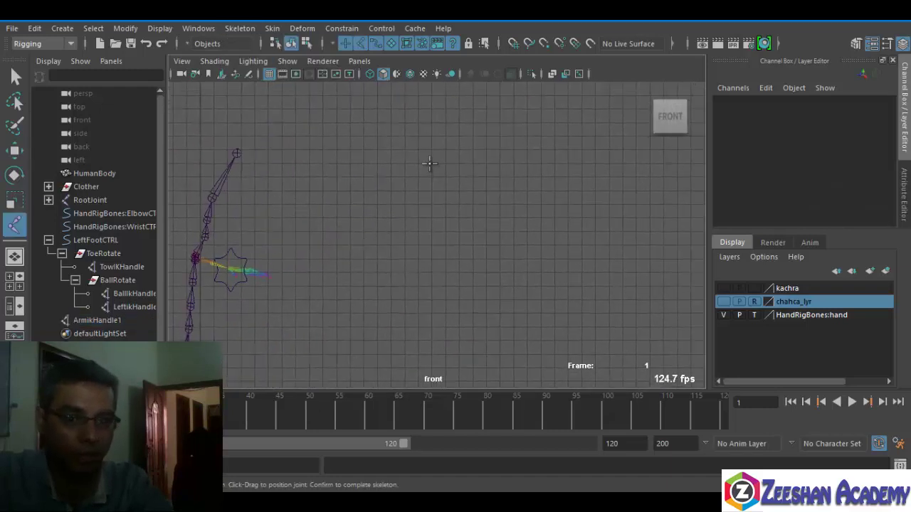
click(430, 164)
click(430, 248)
click(430, 350)
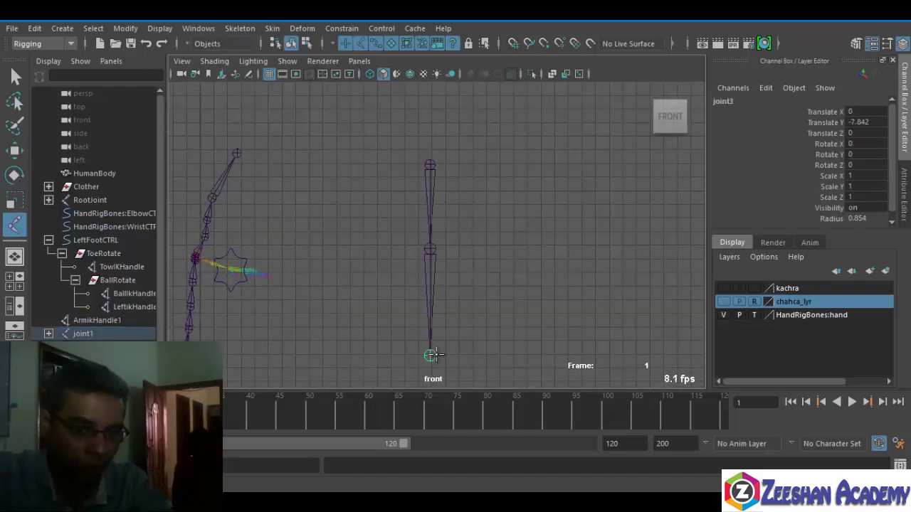
alt+middle_drag(462, 287, 419, 237)
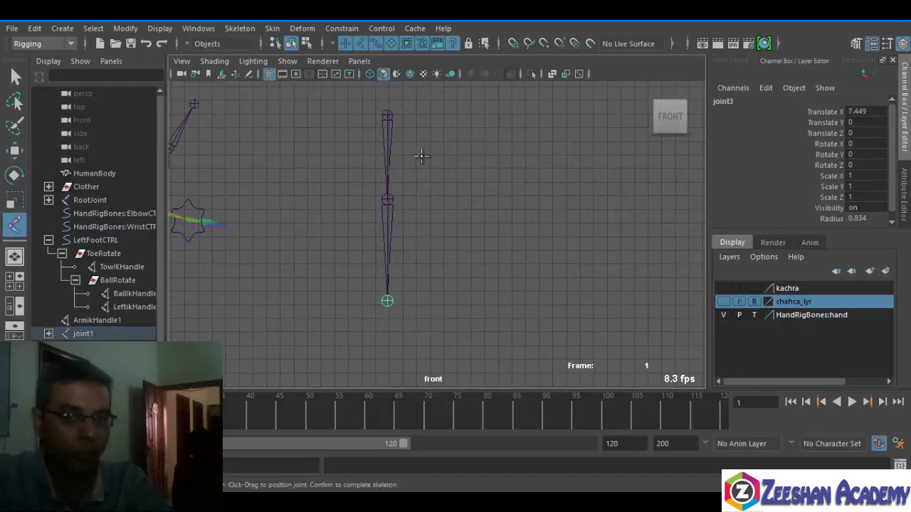
key(Return)
key(w)
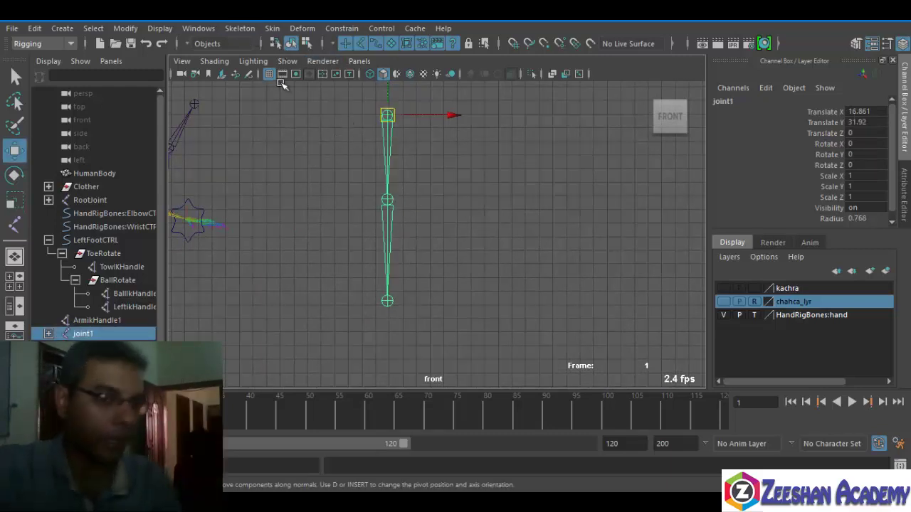
click(240, 28)
click(277, 76)
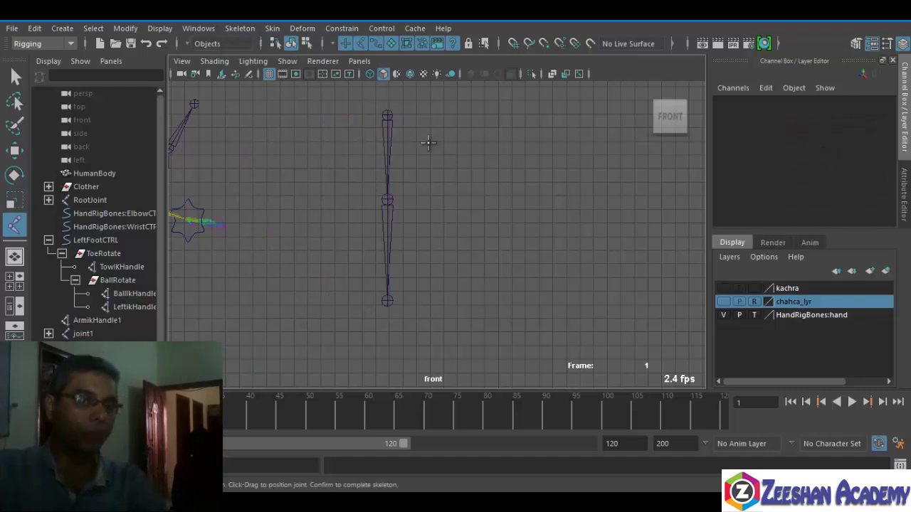
alt+middle_drag(429, 142, 385, 155)
key(w)
key(q)
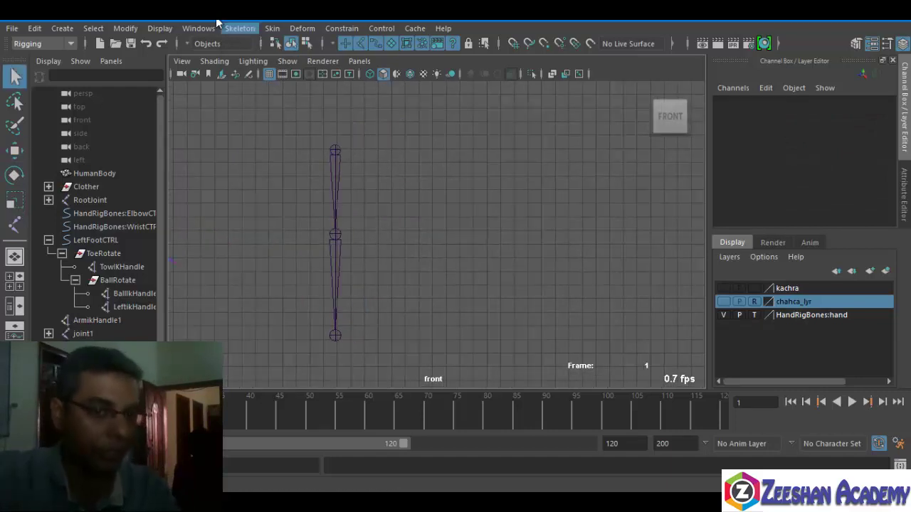
- Create an IK handle from the top joint to the bottom joint of the straight chain
click(240, 28)
click(285, 195)
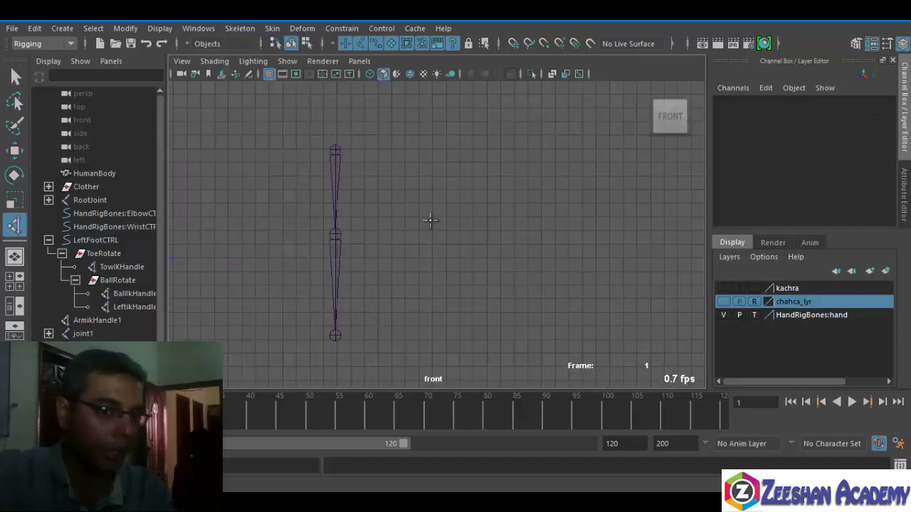
click(340, 151)
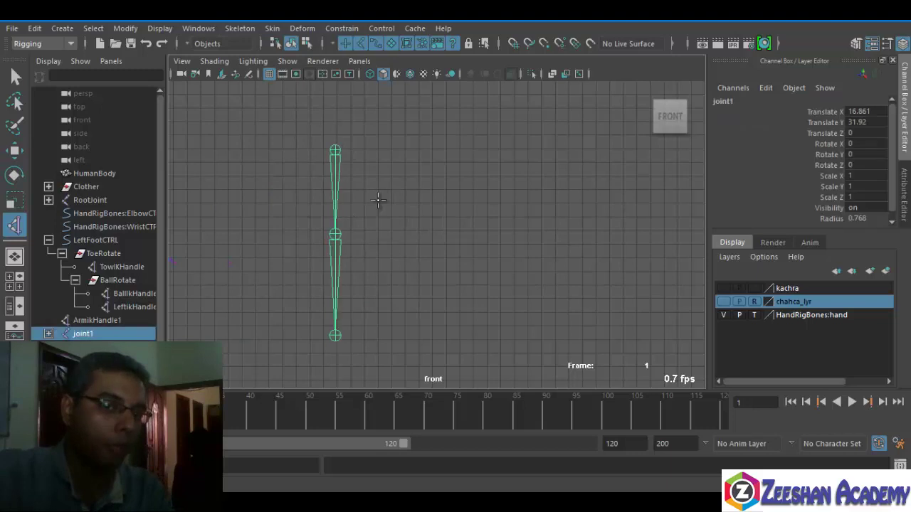
click(340, 342)
key(q)
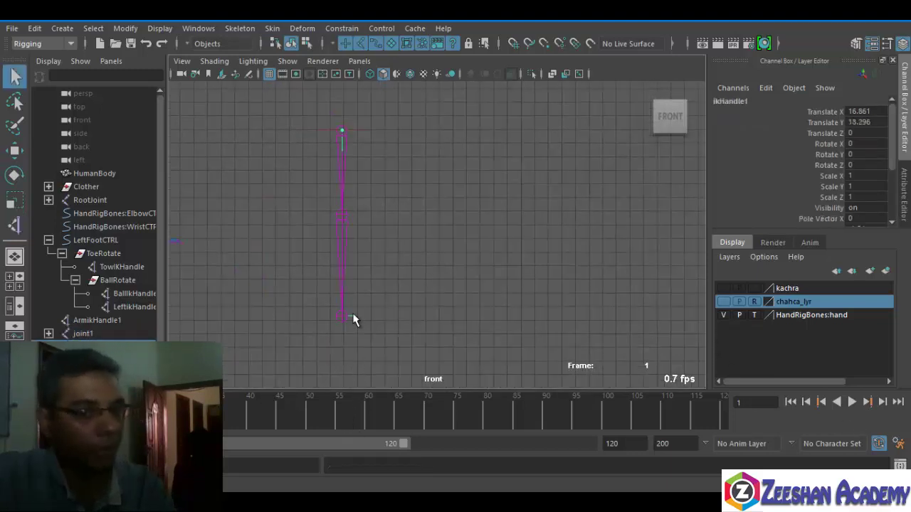
- Move the straight chain's IK handle slightly upward in the front view and show the chain in the perspective view
key(w)
mouse_move(344, 313)
mouse_down()
mouse_move(349, 261)
mouse_move(401, 254)
mouse_move(420, 208)
mouse_move(335, 264)
mouse_move(295, 242)
mouse_move(370, 225)
mouse_move(351, 302)
mouse_up()
key(space)
click(377, 218)
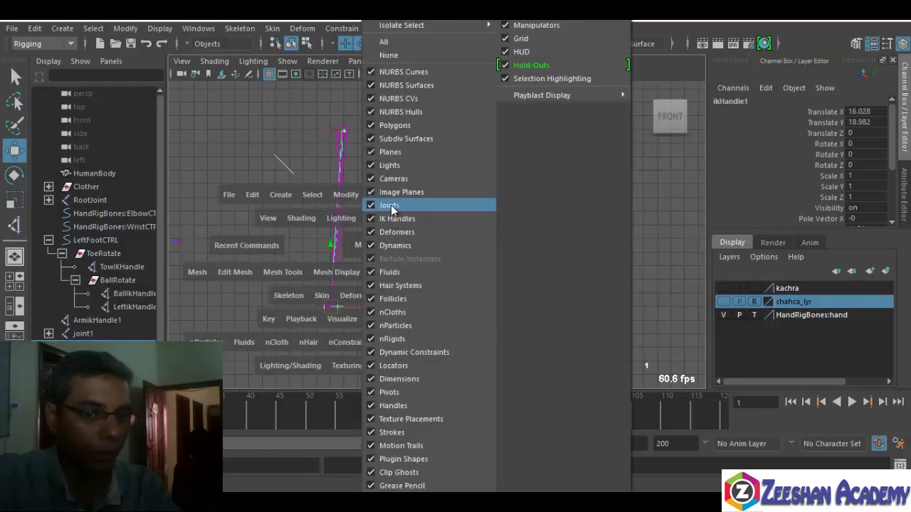
mouse_move(361, 237)
mouse_down()
mouse_move(365, 214)
mouse_move(301, 182)
mouse_move(330, 294)
mouse_move(427, 266)
mouse_move(350, 308)
mouse_move(353, 246)
mouse_up()
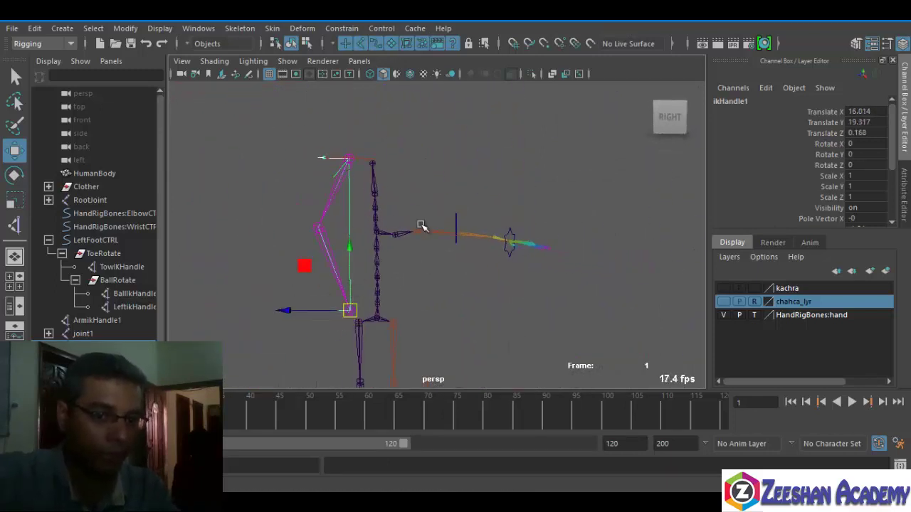
- Test the straight chain's bending from the side by moving its IK handle repeatedly, and undo the moves
drag(349, 305, 315, 285)
key(ctrl+z)
key(ctrl+z)
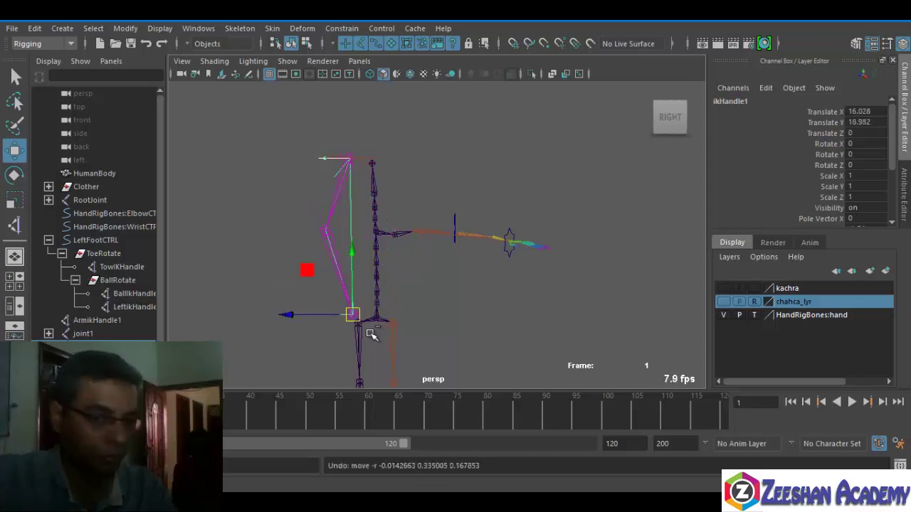
mouse_move(353, 314)
mouse_down()
mouse_move(356, 325)
mouse_move(341, 309)
mouse_up()
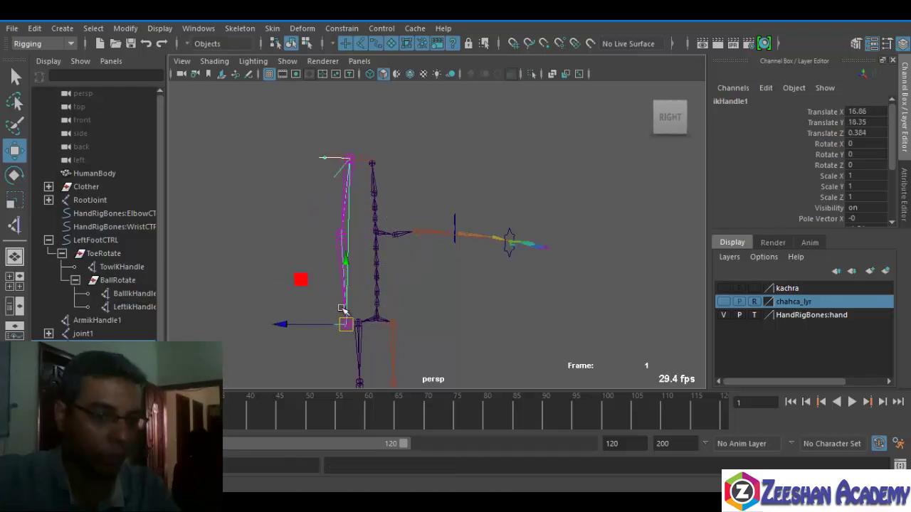
key(ctrl+z)
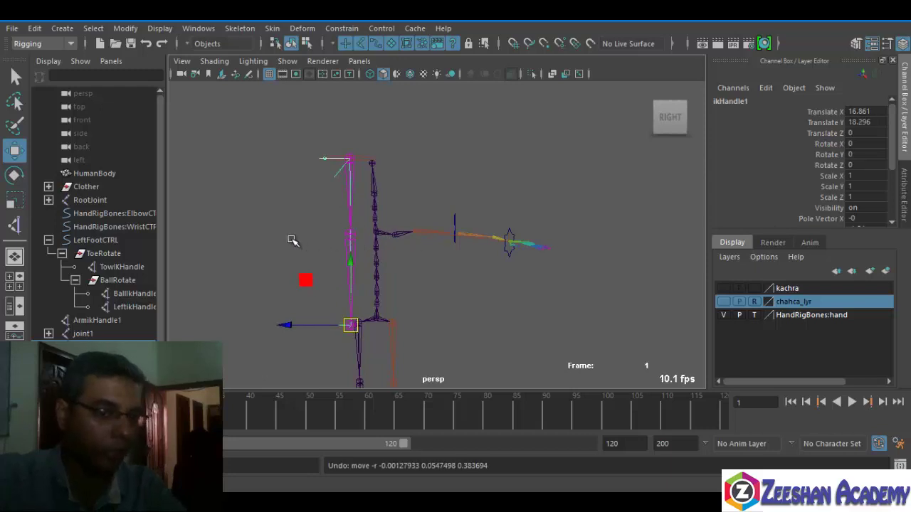
drag(356, 325, 325, 305)
key(ctrl+z)
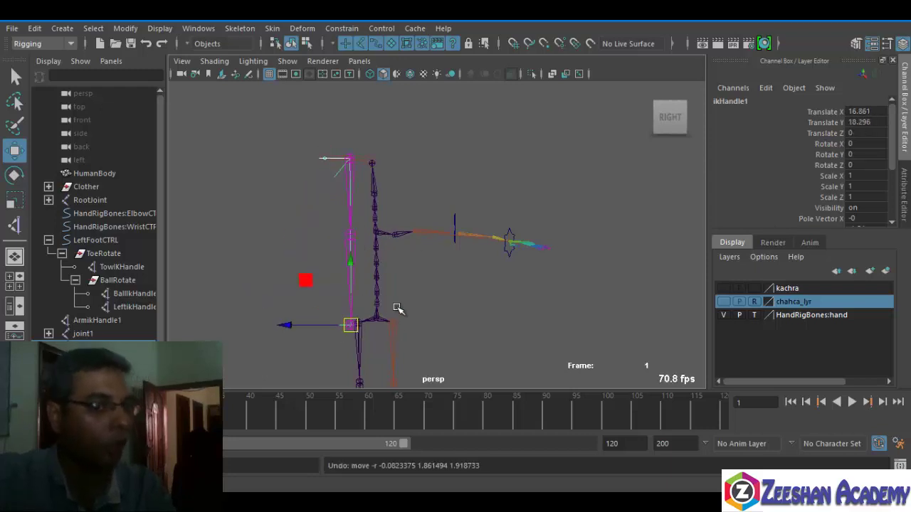
- In the front view, create a three-joint chain with its middle joint bent to the right, starting at about X 23.6, Y 32.4
alt+drag(396, 309, 267, 244)
key(space)
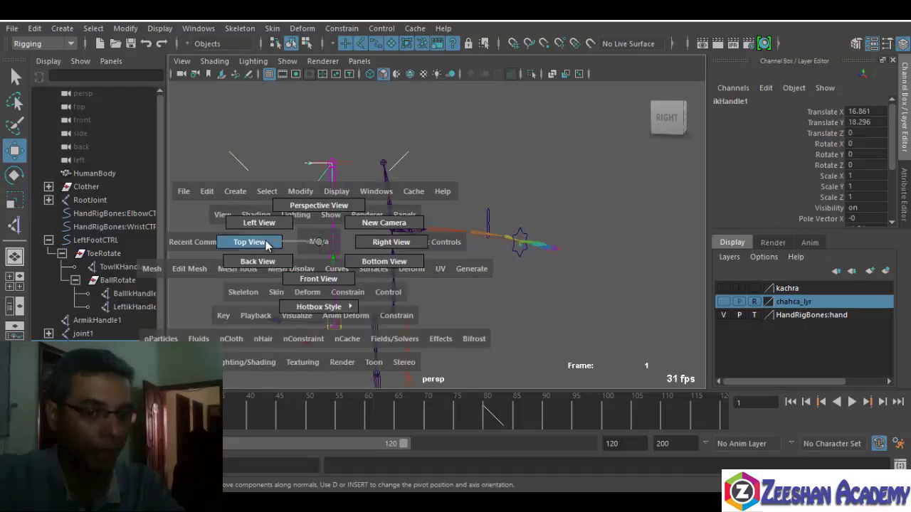
click(341, 277)
click(240, 28)
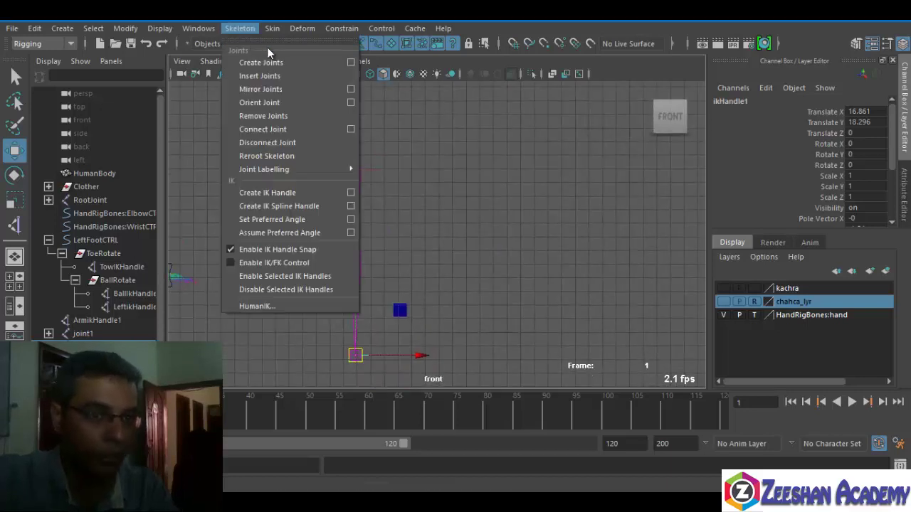
click(262, 63)
click(447, 164)
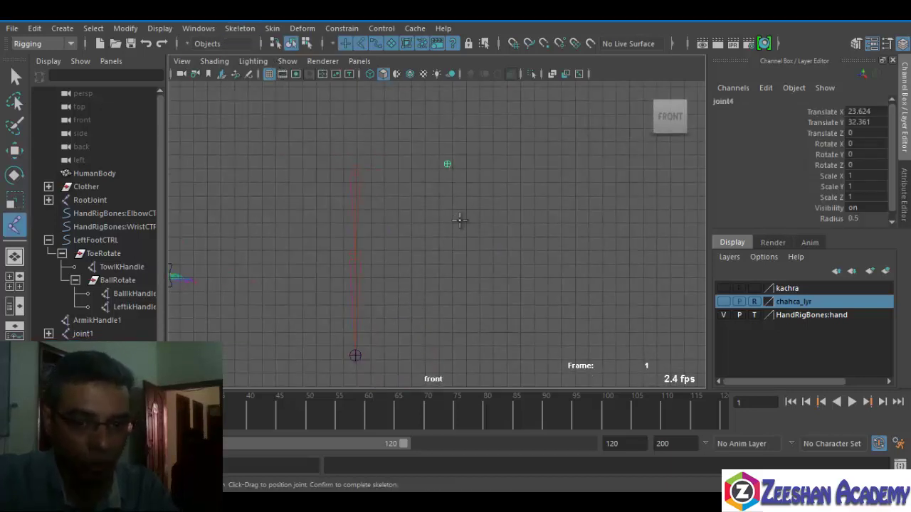
click(474, 268)
click(450, 362)
alt+middle_drag(533, 292, 423, 276)
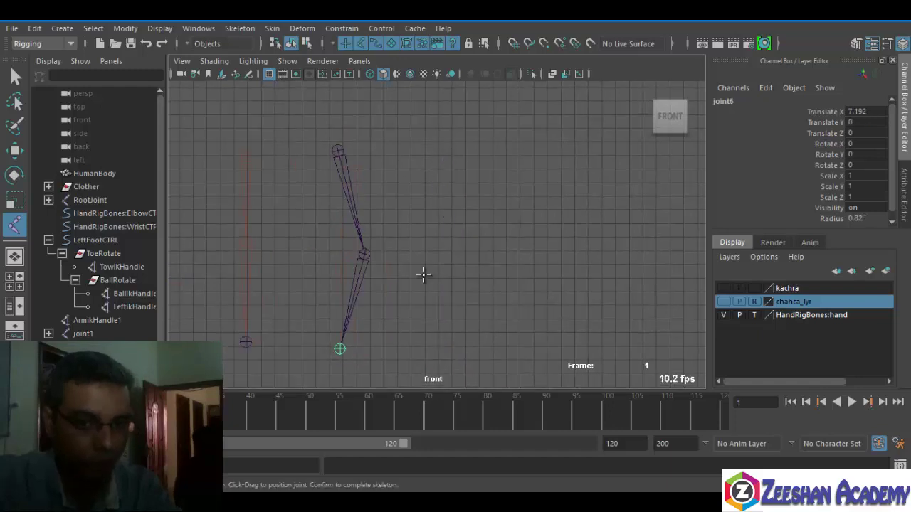
key(Return)
- Create another three-joint chain with its middle joint bent to the left, starting at about X 33.1, Y 32.8
click(233, 29)
click(256, 63)
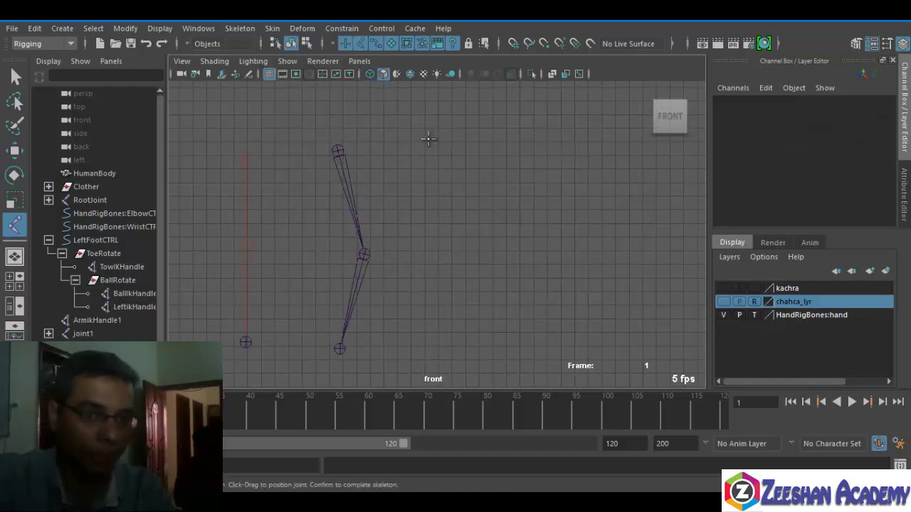
click(465, 145)
click(446, 250)
drag(461, 340, 472, 347)
key(Return)
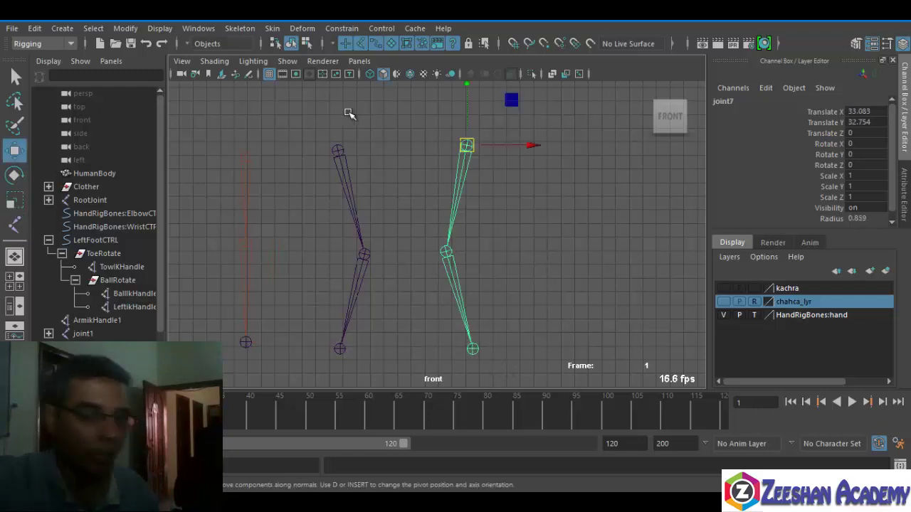
- Create an IK handle on the chain bent to the right, from its top joint to its end joint
click(239, 29)
click(299, 193)
click(336, 149)
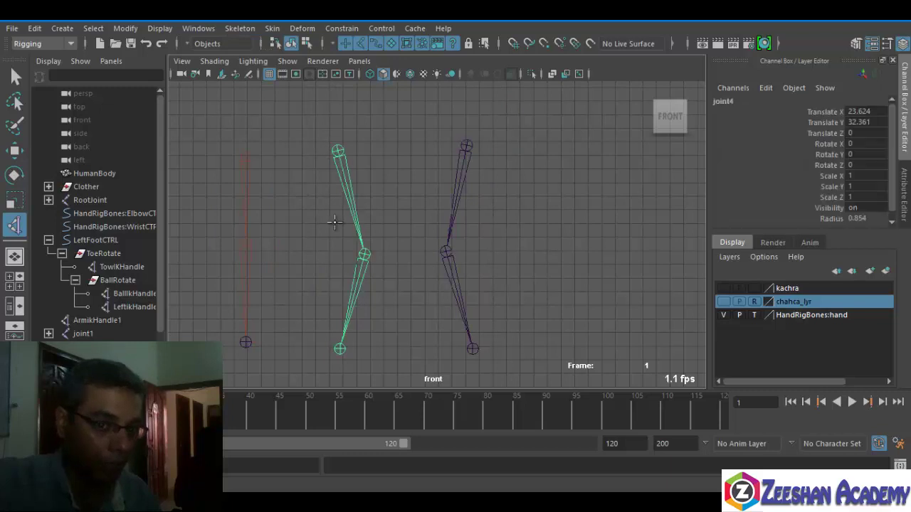
click(340, 349)
- Create an IK handle on the chain bent to the left, from its top joint to its end joint
click(239, 29)
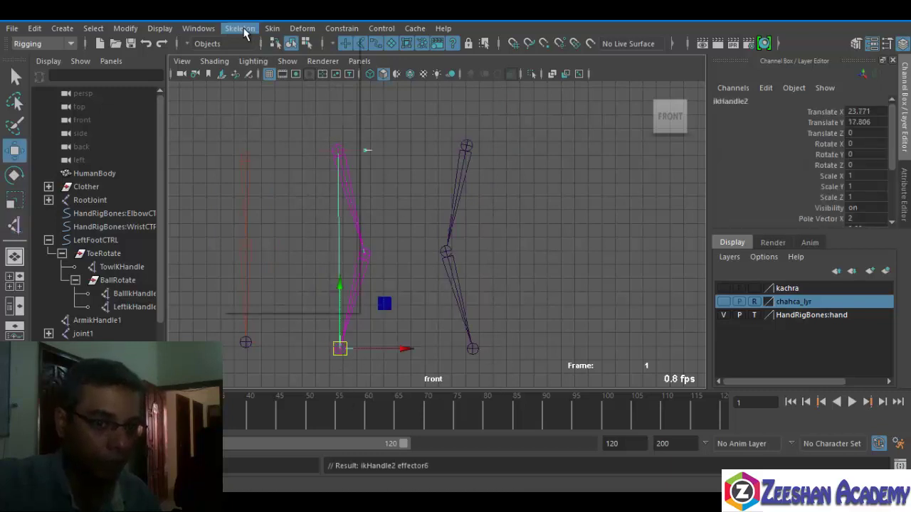
click(280, 206)
click(465, 145)
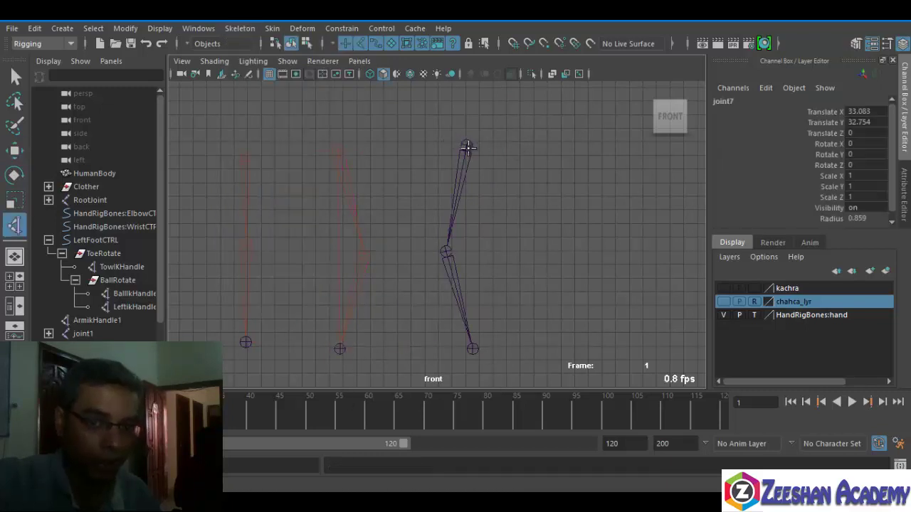
click(472, 348)
click(441, 356)
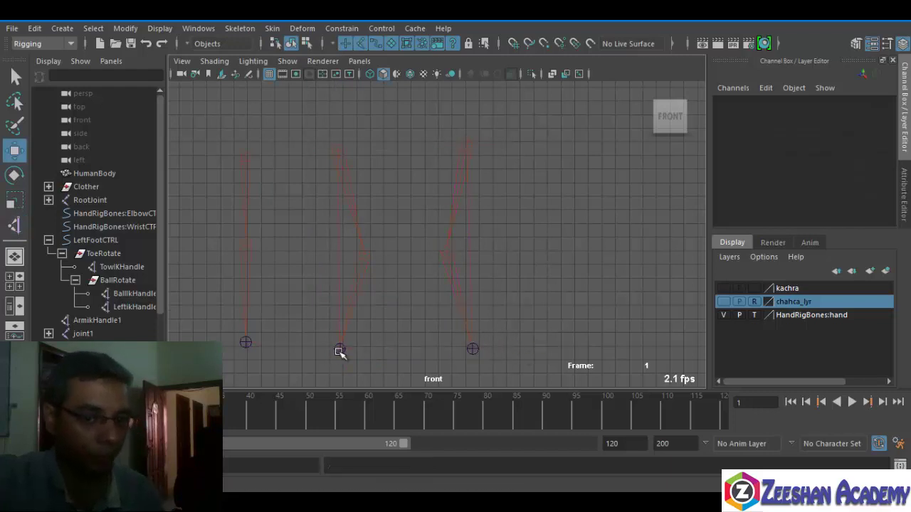
- Move the right-bent chain's IK handle to about X 21.1, Y 22.6 and the left-bent chain's handle to about X 32.1, Y 20.9
click(340, 349)
drag(340, 349, 305, 288)
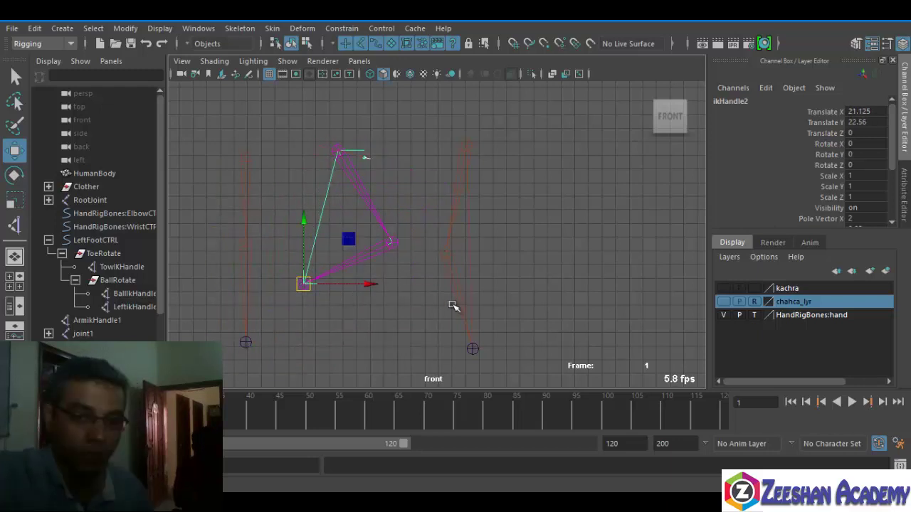
click(473, 322)
click(475, 349)
drag(478, 350, 459, 308)
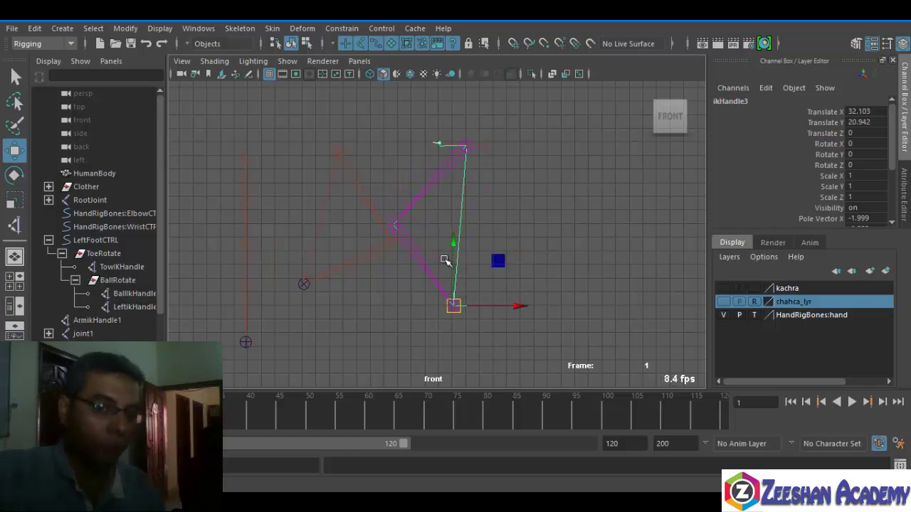
click(246, 343)
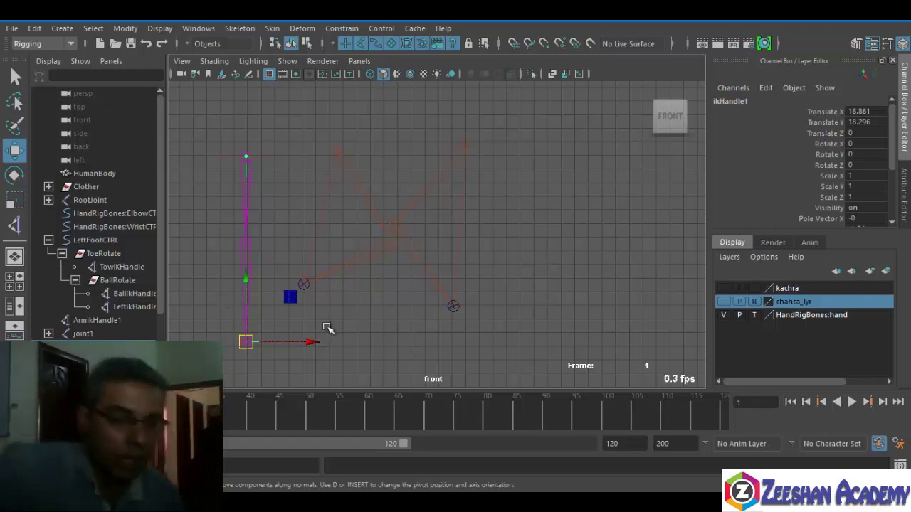
- Create a four-joint chain curving to the right in the front view, starting at about X 44.9, Y 32.3
alt+middle_drag(299, 168, 186, 208)
click(240, 28)
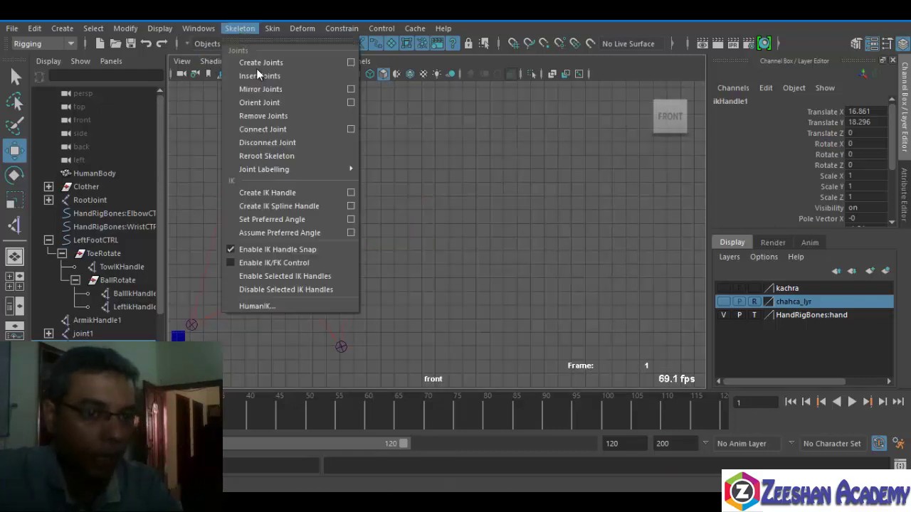
click(267, 61)
click(506, 195)
drag(521, 229, 538, 256)
click(558, 343)
drag(559, 343, 548, 321)
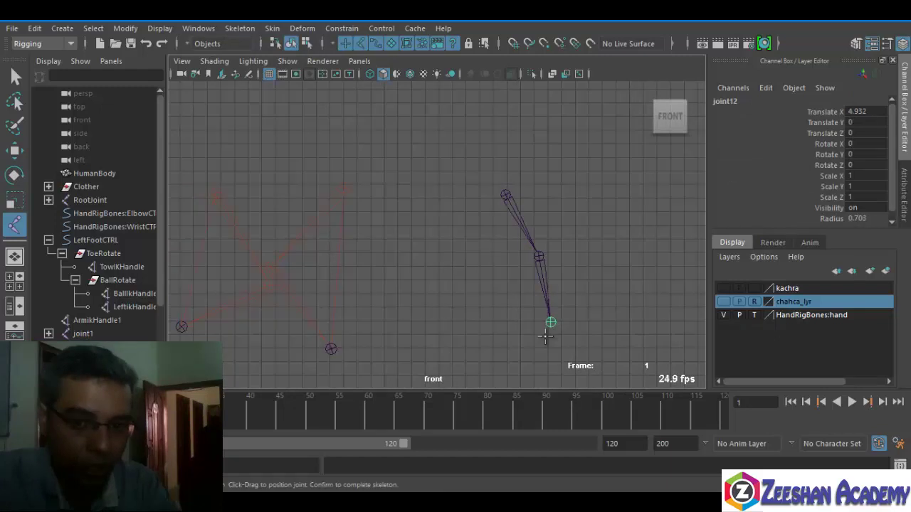
drag(523, 354, 530, 365)
alt+middle_drag(530, 365, 508, 339)
key(w)
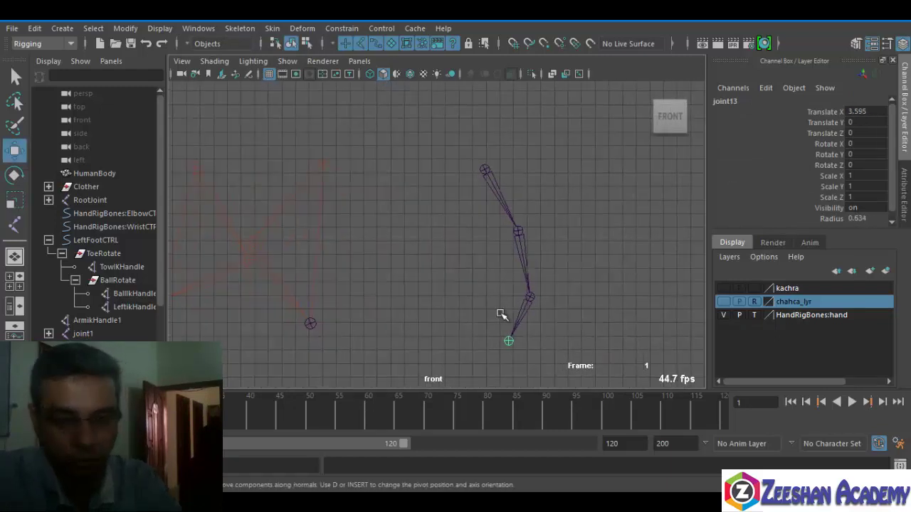
- Create an IK handle on the four-joint chain, from its first joint to its last joint
click(481, 166)
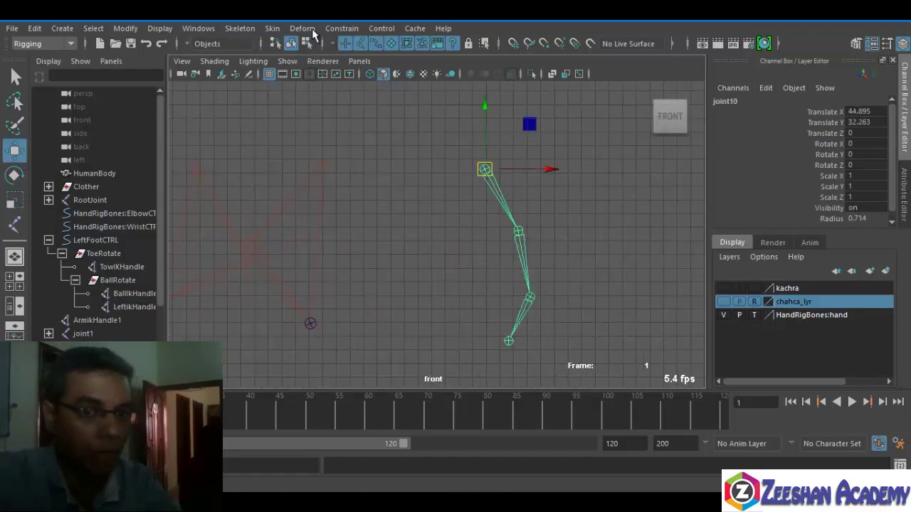
click(241, 29)
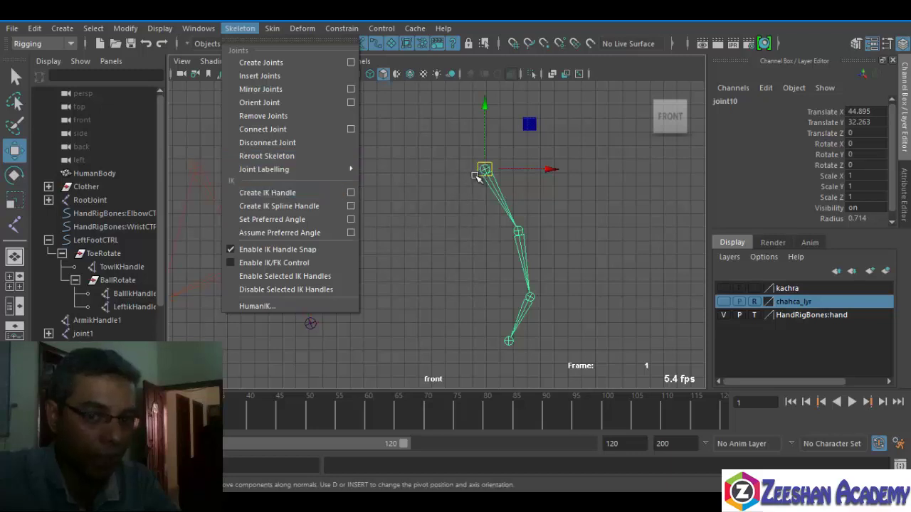
click(264, 193)
click(483, 170)
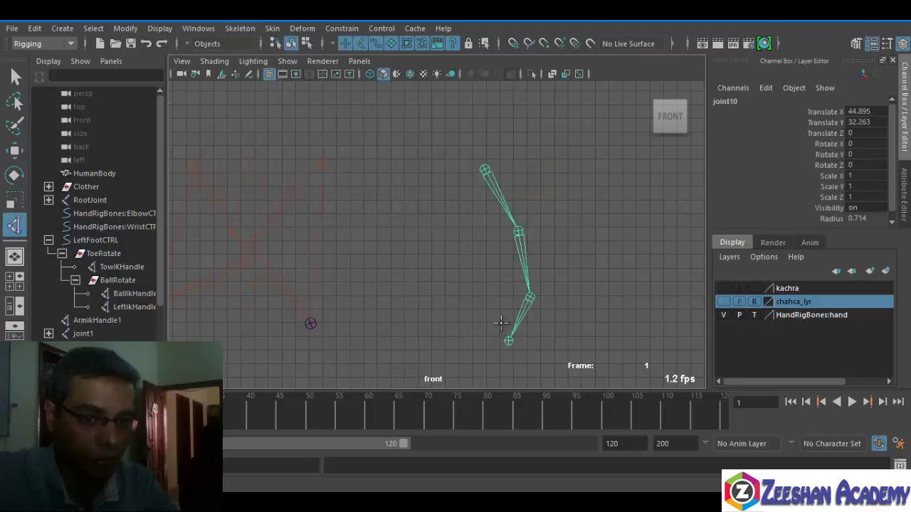
click(510, 343)
- Test the four-joint chain's bending with its IK handle, undo the move, and move the handle again to about X 39.6, Y 28.8
drag(510, 341, 397, 235)
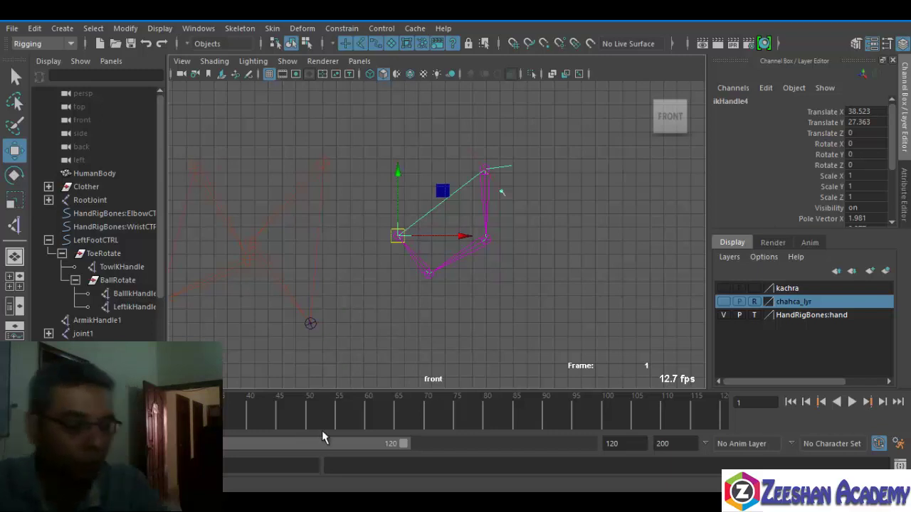
key(ctrl+z)
key(space)
mouse_move(427, 285)
mouse_down()
mouse_move(397, 316)
mouse_move(430, 284)
mouse_up()
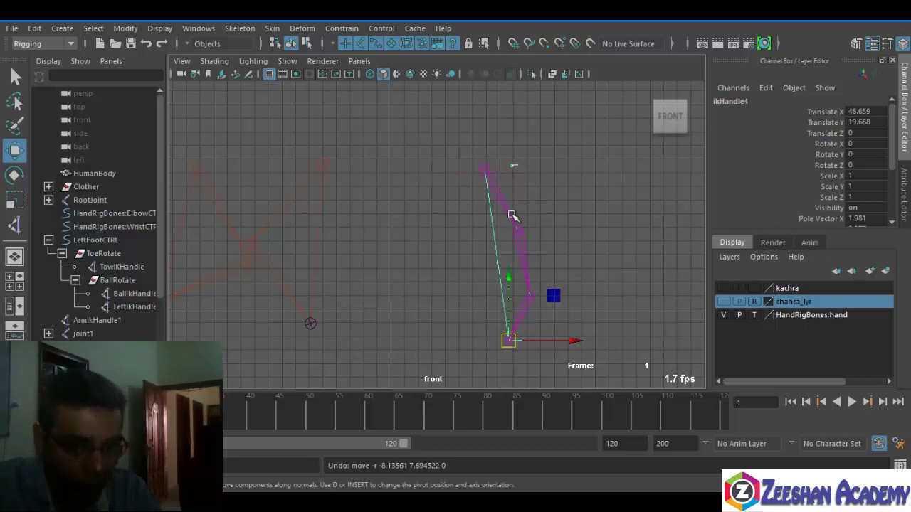
drag(511, 329, 413, 217)
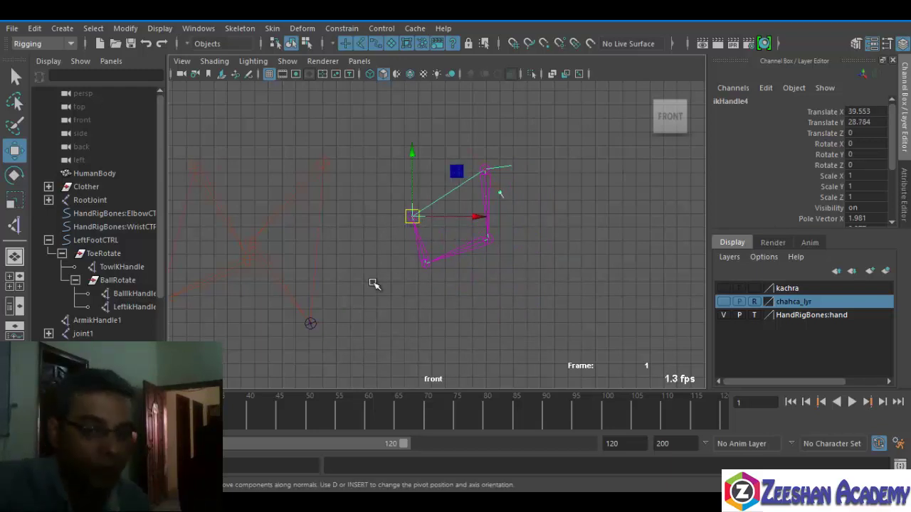
- Delete all the sample joint chains and their IK handles
alt+middle_drag(382, 270, 457, 242)
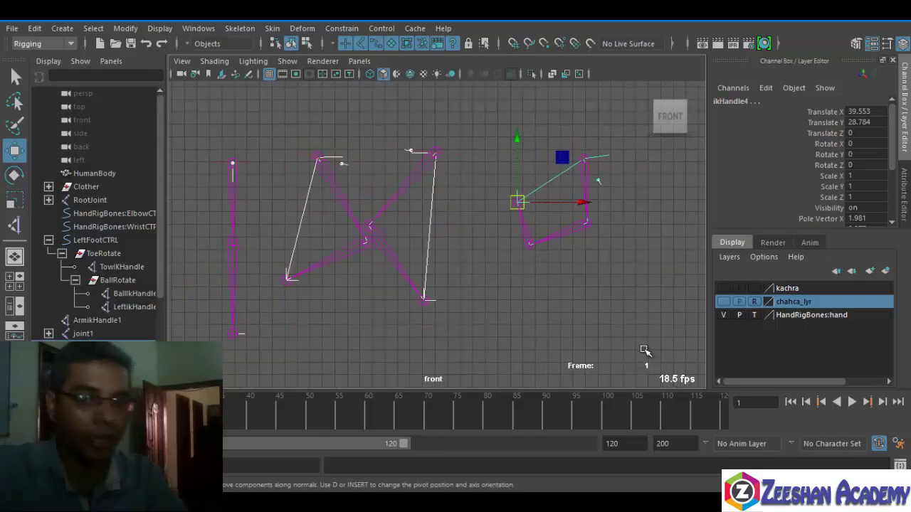
click(508, 209)
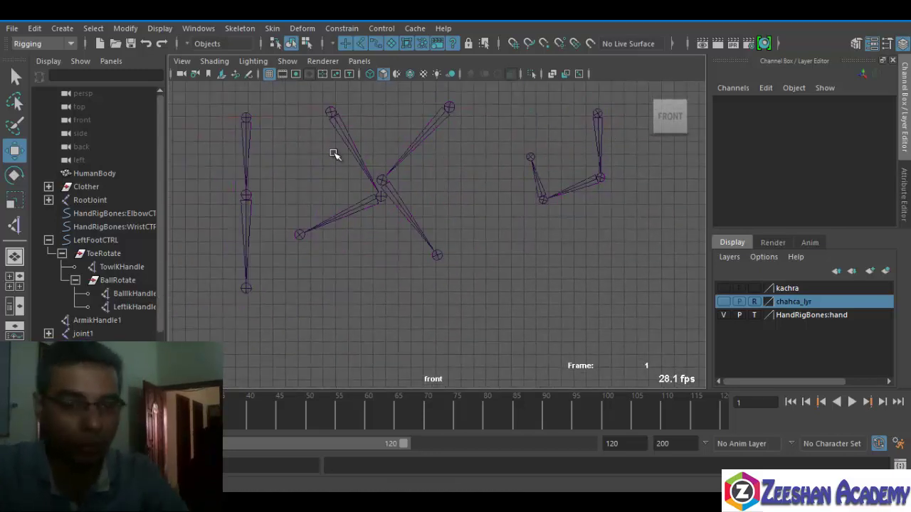
click(597, 114)
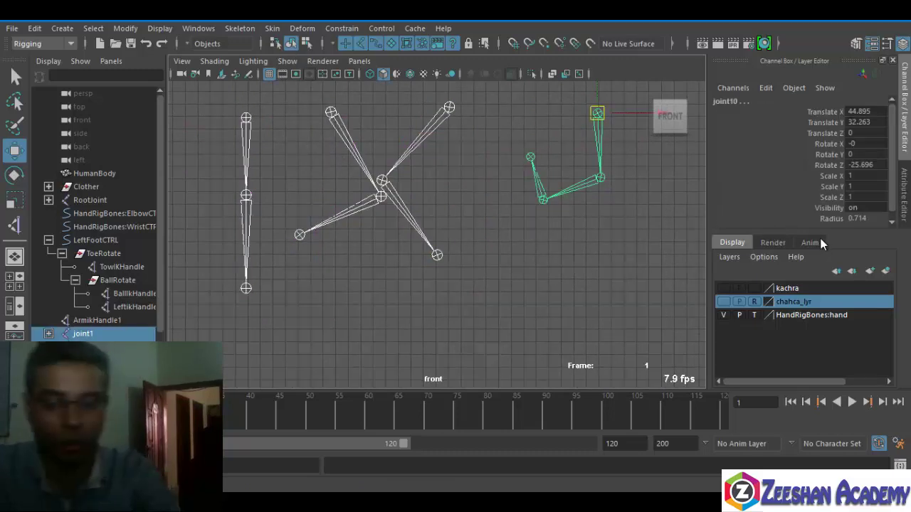
key(Delete)
key(ctrl+z)
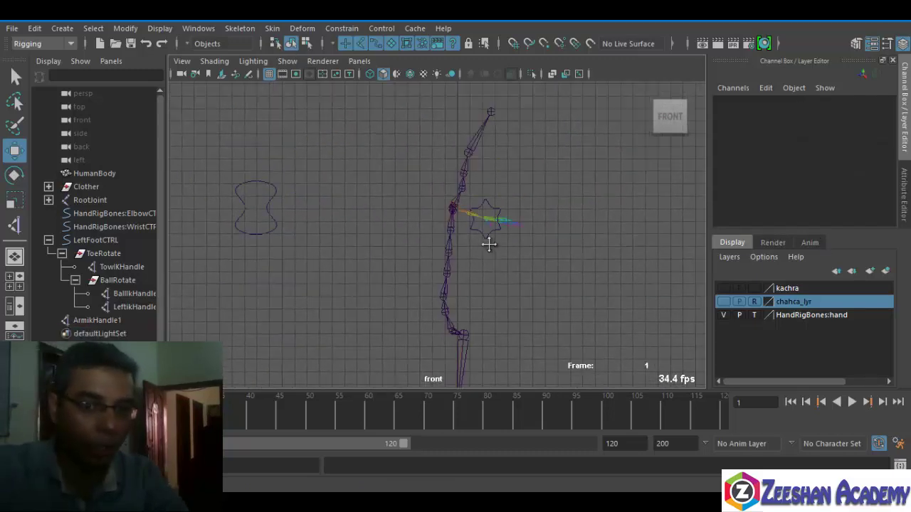
- Inspect the left arm joints in the top view, move the wrist control as a test, and undo the move
key(space)
click(366, 249)
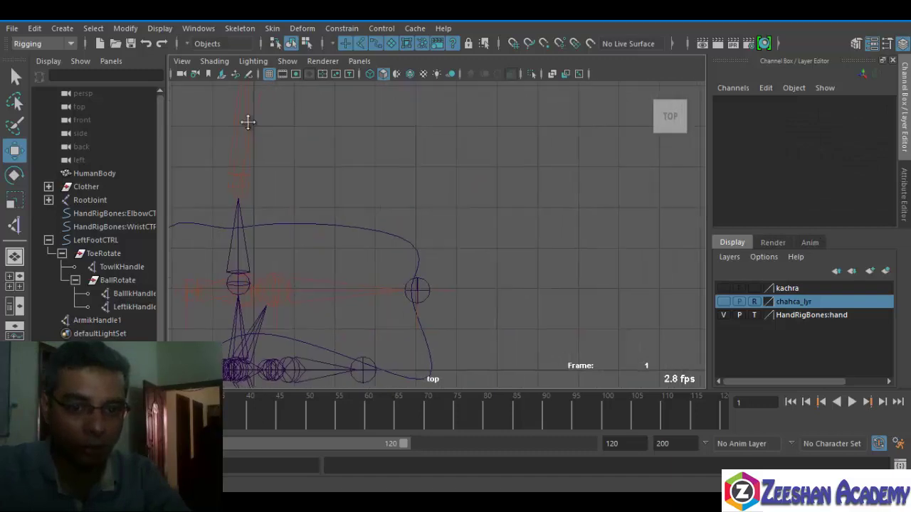
click(384, 270)
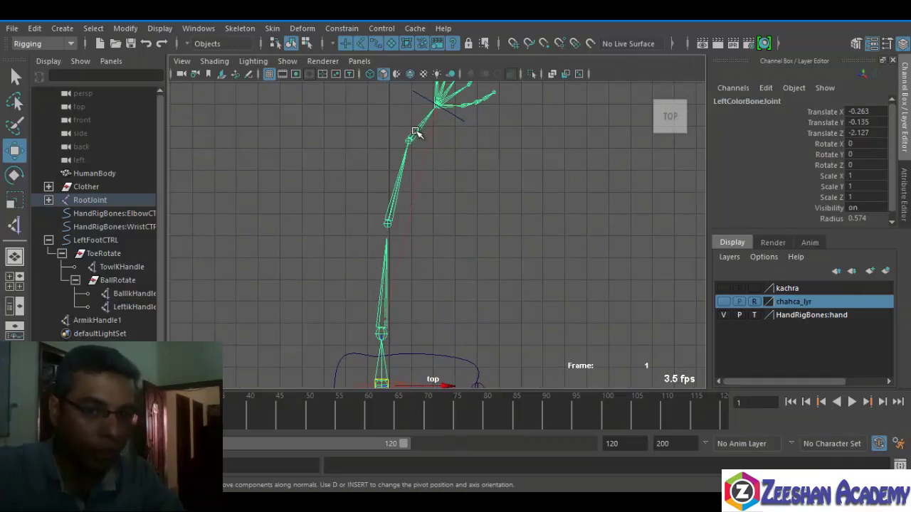
click(441, 105)
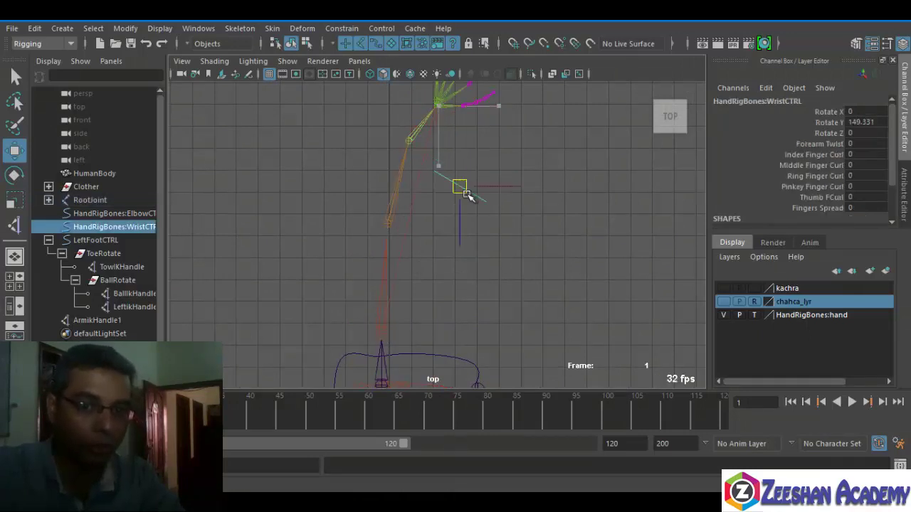
key(ctrl+z)
key(q)
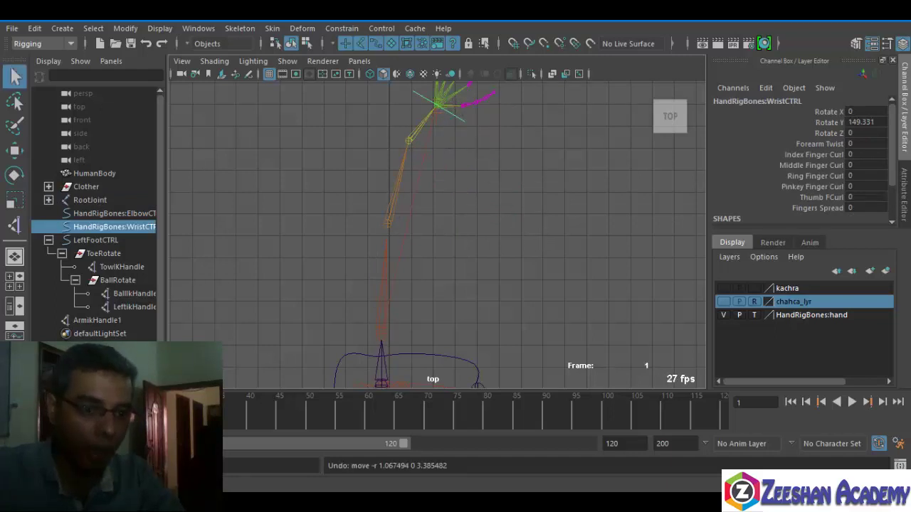
- Test the left arm's bending from above with ArmikHandle1 and the wrist control, and undo the changes
click(436, 107)
key(w)
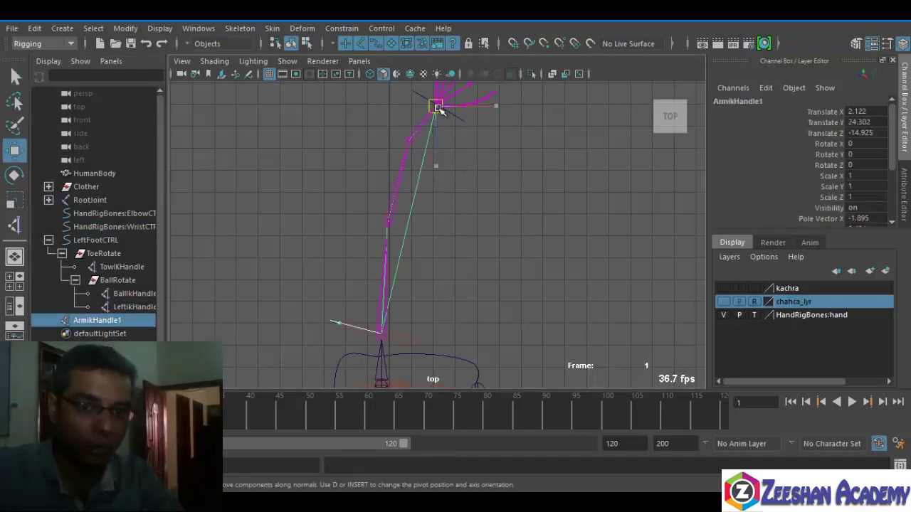
mouse_move(436, 107)
mouse_down()
mouse_move(453, 285)
mouse_move(440, 184)
mouse_move(249, 176)
mouse_move(329, 159)
mouse_move(503, 265)
mouse_move(345, 125)
mouse_move(305, 143)
mouse_move(463, 285)
mouse_move(387, 134)
mouse_move(263, 199)
mouse_move(416, 238)
mouse_move(433, 253)
mouse_move(418, 331)
mouse_move(396, 235)
mouse_move(431, 99)
mouse_move(436, 106)
mouse_up()
click(387, 209)
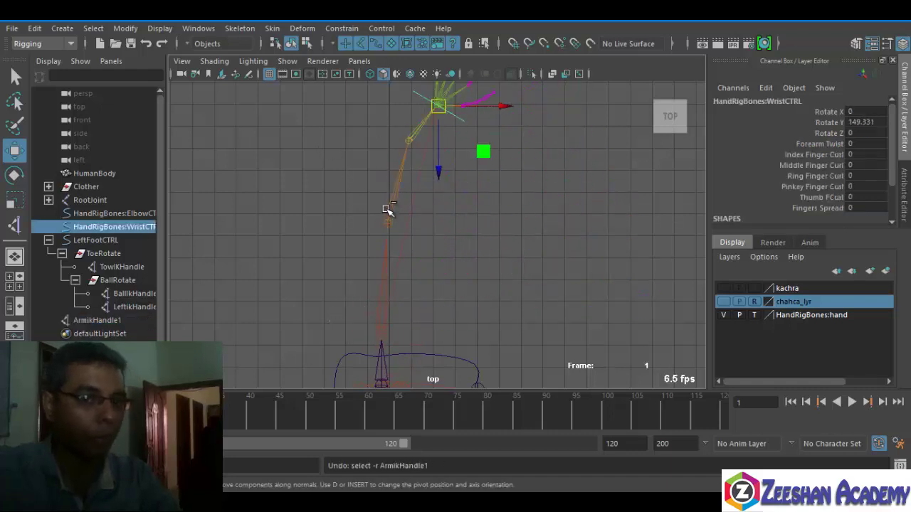
drag(437, 167, 447, 150)
key(ctrl+z)
- Test the left leg's bending in the perspective view by moving LeftFootCTRL, and undo the moves
key(space)
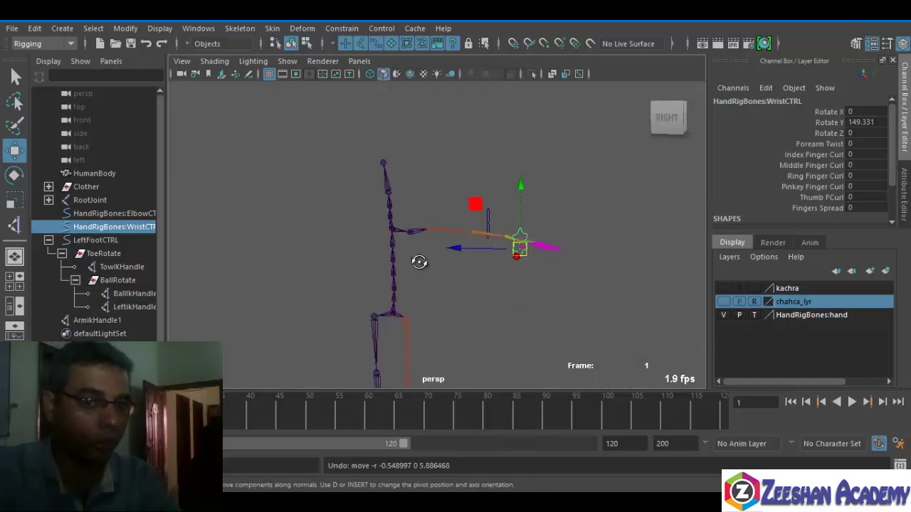
alt+drag(417, 259, 502, 315)
click(407, 316)
middle_drag(502, 315, 426, 244)
alt+drag(426, 244, 406, 254)
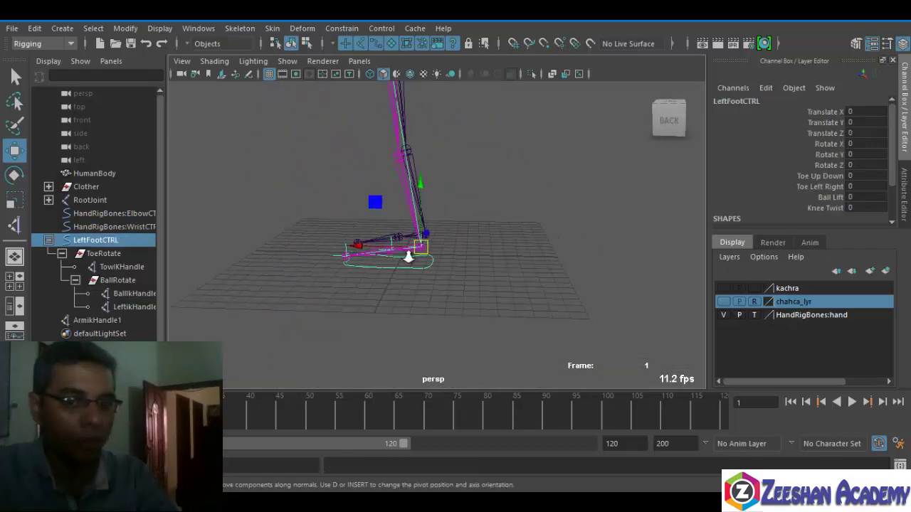
middle_drag(412, 252, 262, 232)
key(ctrl+z)
key(ctrl+z)
key(ctrl+z)
key(ctrl+z)
key(ctrl+z)
key(ctrl+z)
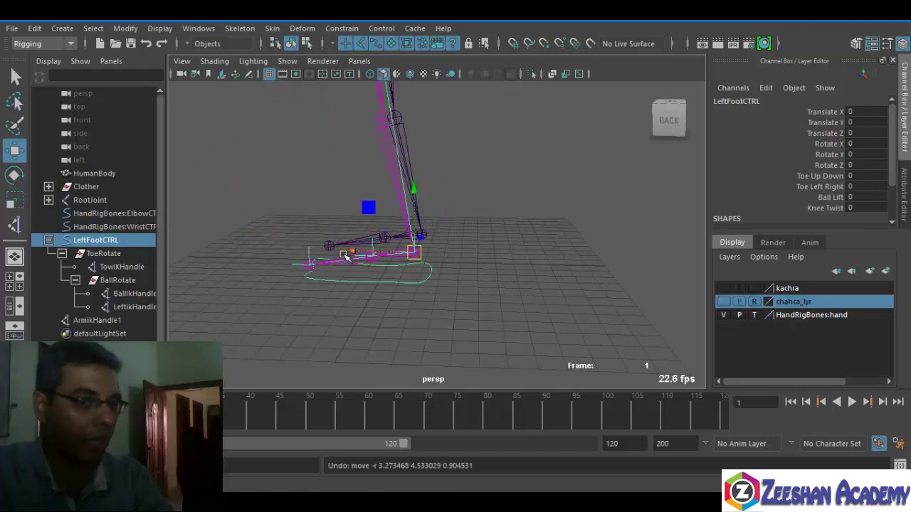
- Test the left arm's bending in the perspective view by moving ArmikHandle1, and undo the move
alt+drag(255, 307, 431, 325)
click(461, 280)
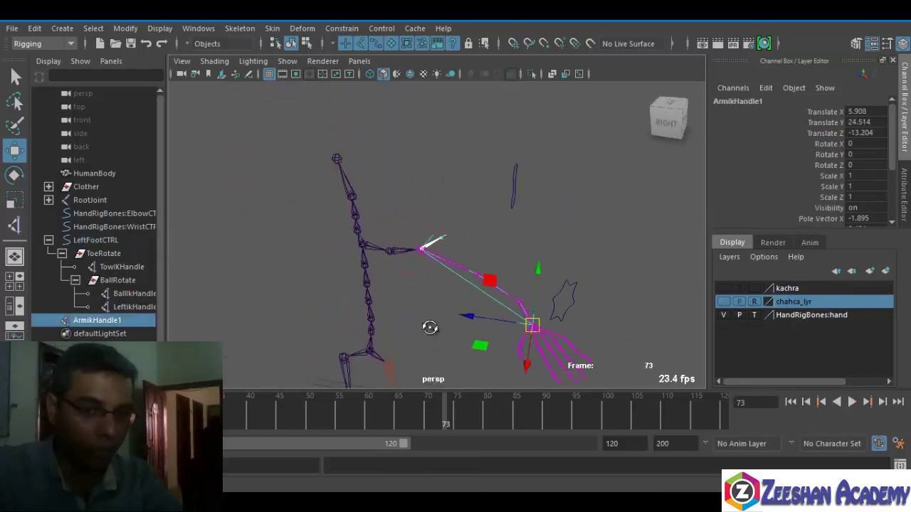
drag(523, 324, 421, 315)
key(ctrl+z)
- Undo the last arm IK test and delete ArmikHandle1 from the left arm
alt+middle_drag(562, 295, 455, 222)
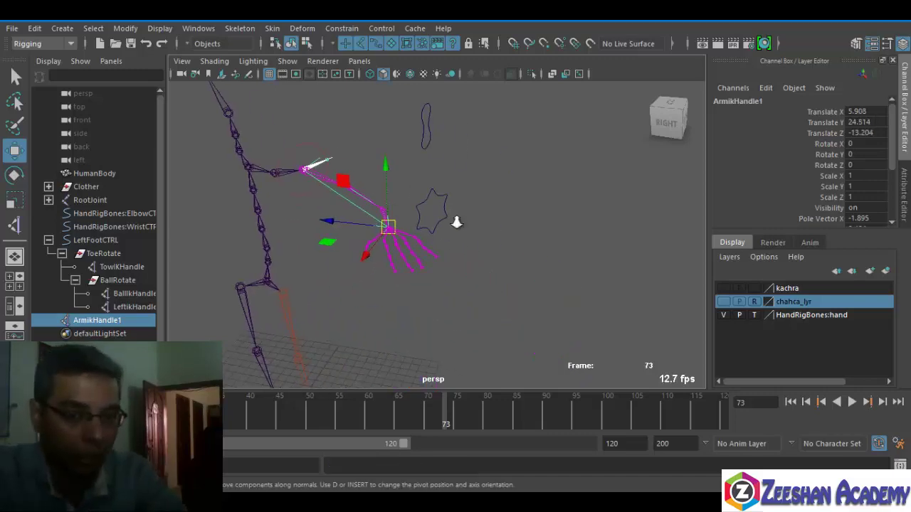
scroll(460, 224, up, 3)
key(ctrl+z)
alt+drag(348, 231, 498, 208)
key(Delete)
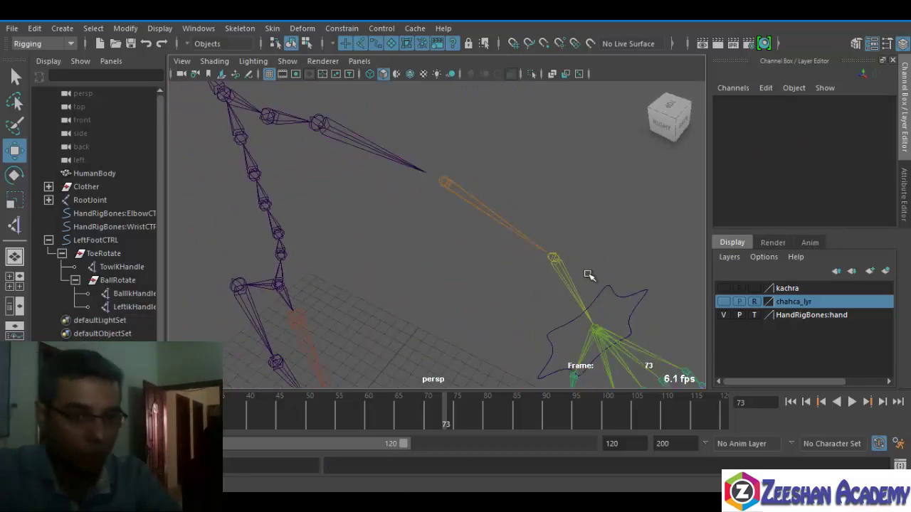
- Select LeftShoulderJoint on the left arm and reveal it in the scene hierarchy
alt+drag(575, 308, 555, 291)
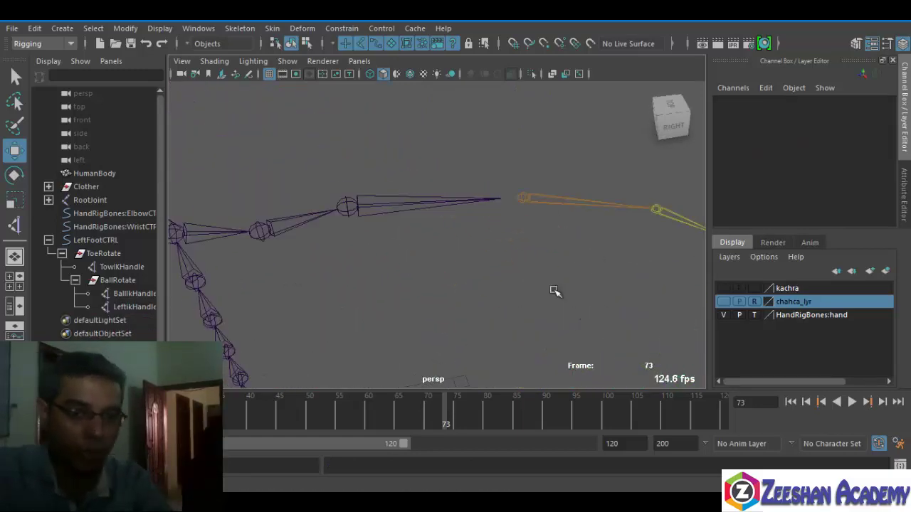
click(489, 256)
alt+right_drag(403, 274, 484, 284)
alt+middle_drag(484, 283, 391, 323)
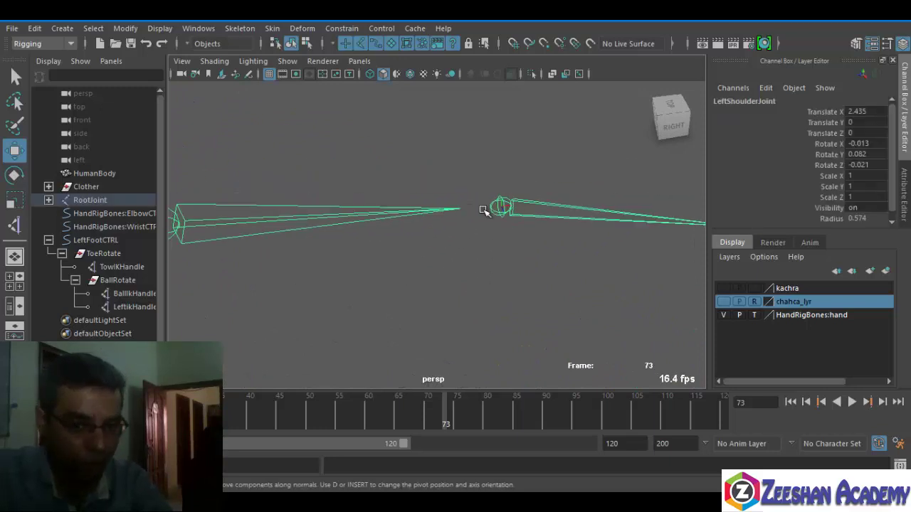
key(f)
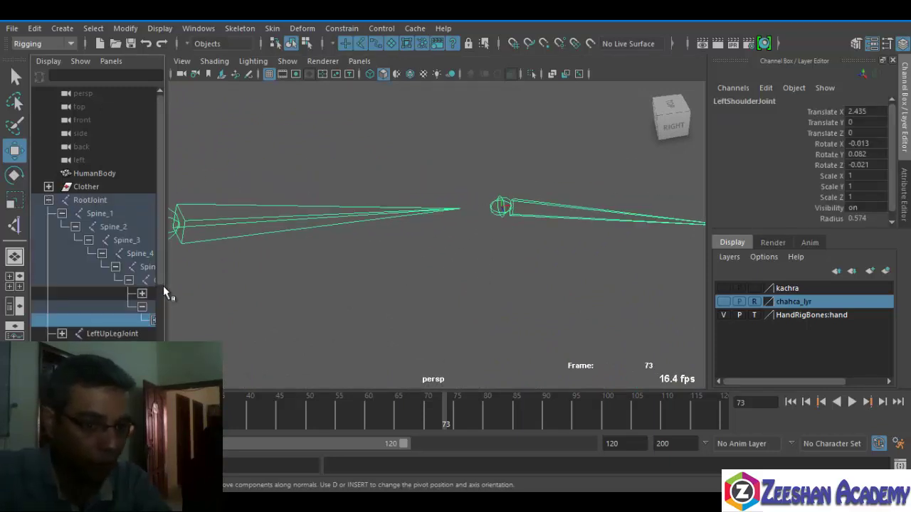
- Expand the hierarchy below LeftShoulderJoint and select the transform1 node above HandRigBones:LeftElbow
drag(165, 288, 271, 288)
click(155, 320)
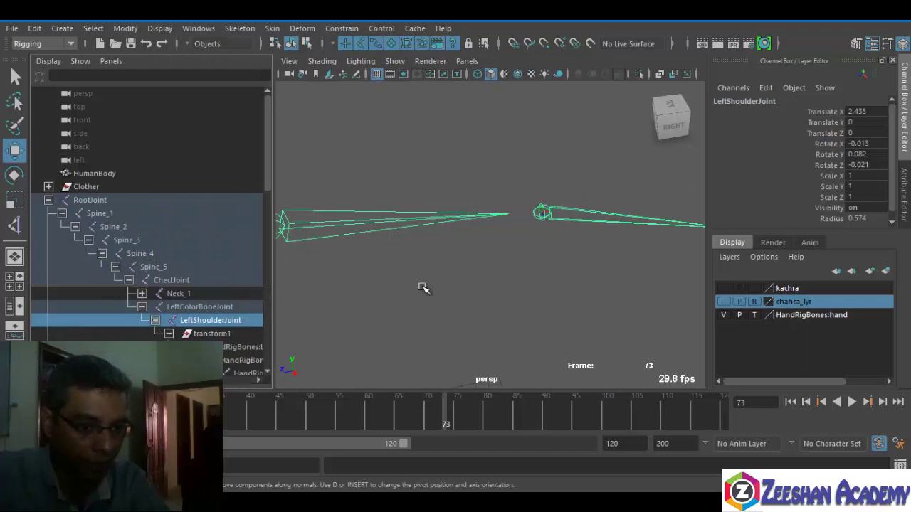
alt+drag(425, 289, 484, 208)
alt+right_drag(484, 207, 609, 207)
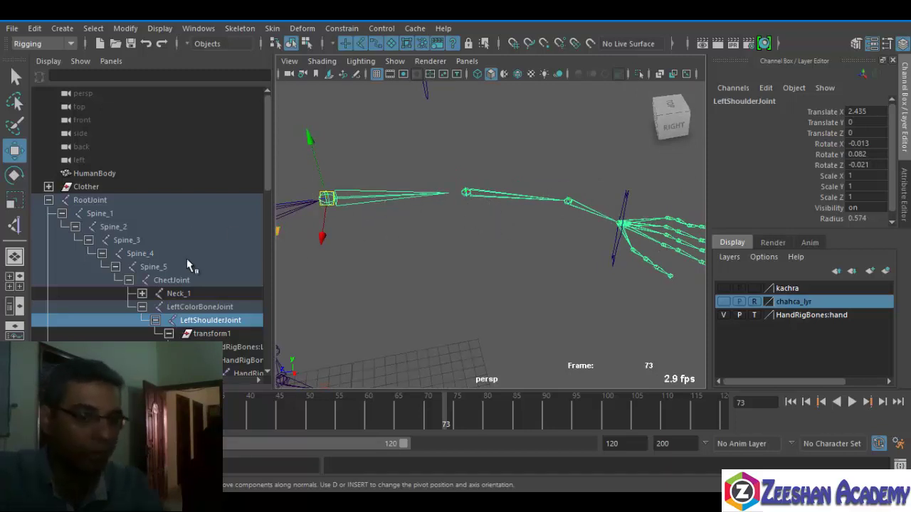
drag(264, 182, 325, 214)
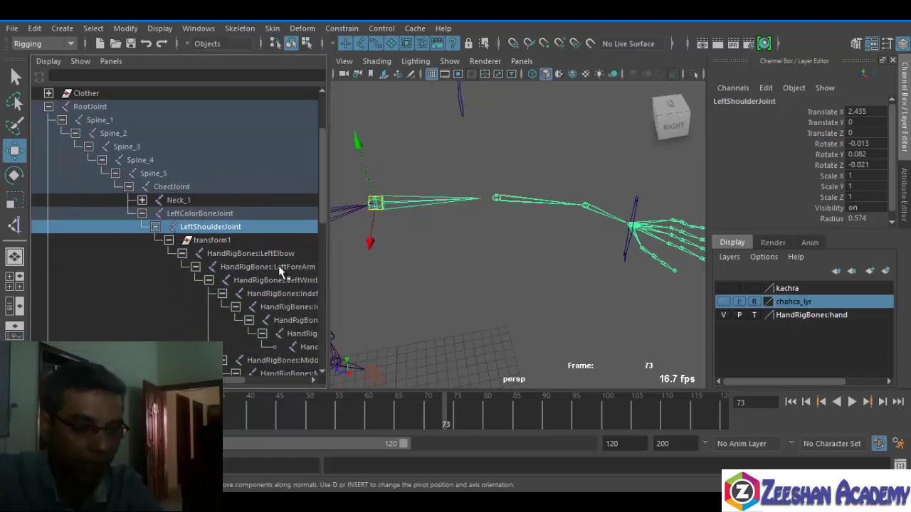
scroll(180, 178, down, 4)
click(116, 152)
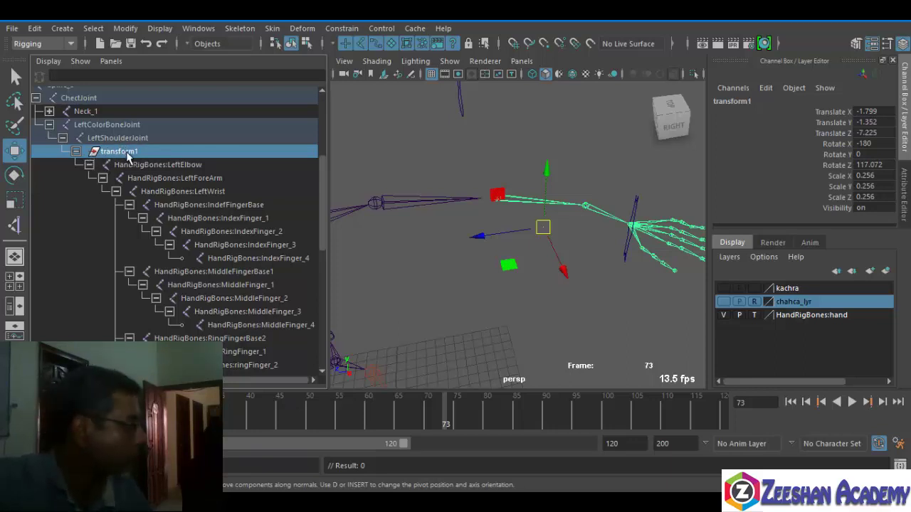
- Examine the left arm chain around the gap between the shoulder bone and the elbow joint
click(486, 138)
alt+middle_drag(417, 244, 427, 256)
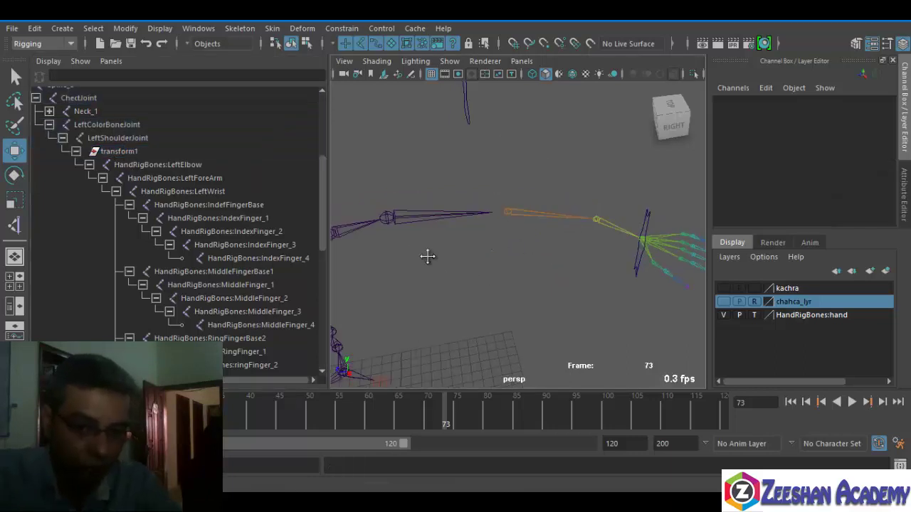
scroll(497, 259, up, 4)
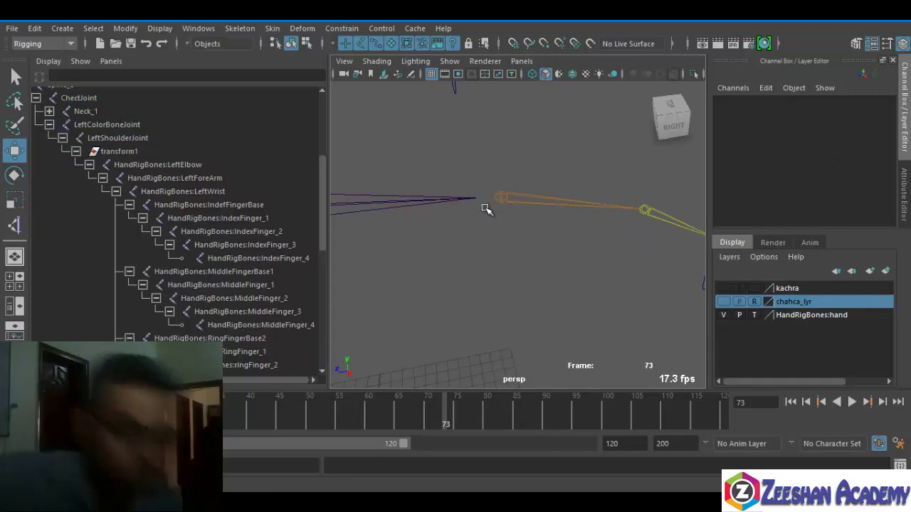
alt+middle_drag(427, 248, 591, 235)
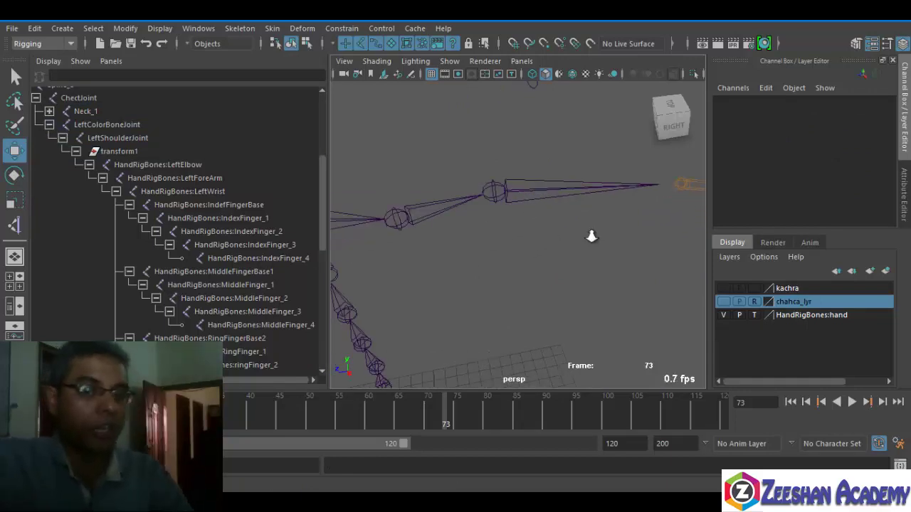
alt+right_drag(592, 236, 533, 236)
alt+drag(533, 236, 574, 204)
alt+middle_drag(640, 188, 579, 160)
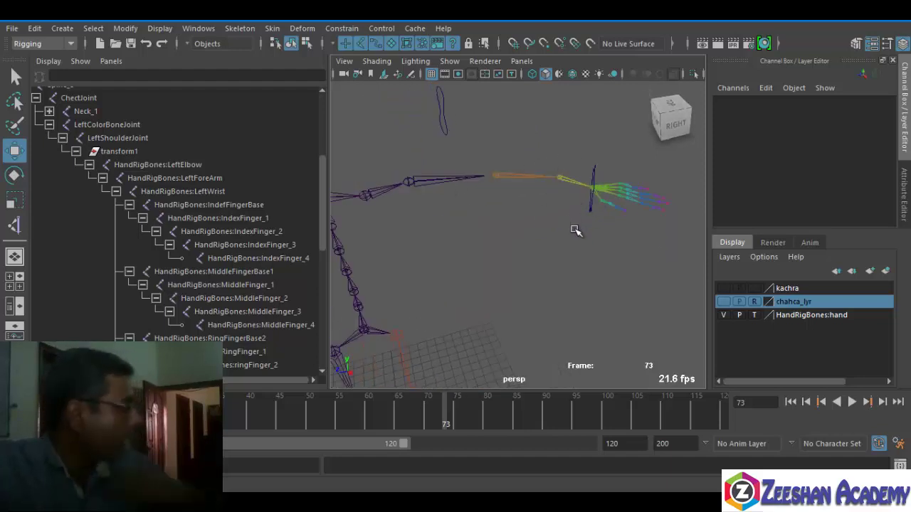
alt+middle_drag(507, 210, 540, 206)
alt+drag(539, 206, 519, 188)
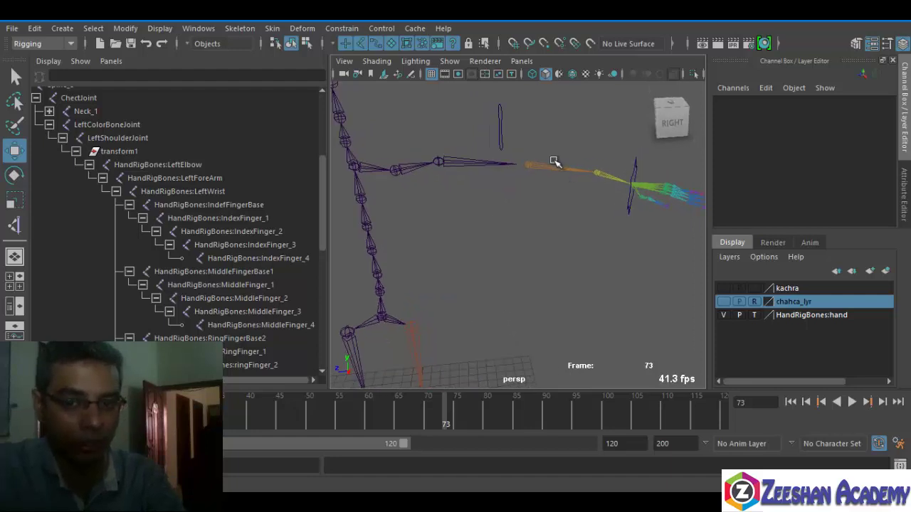
- Unparent HandRigBones:LeftElbow from the left shoulder hierarchy
click(540, 163)
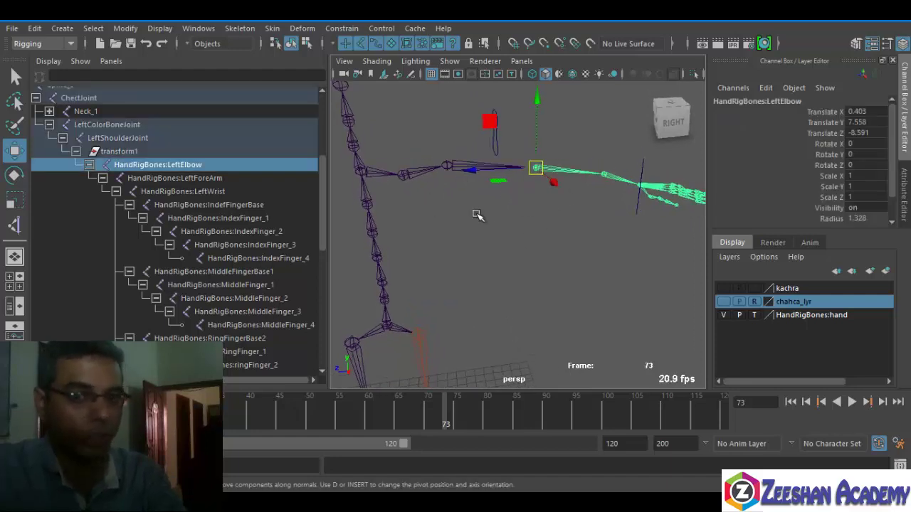
click(496, 167)
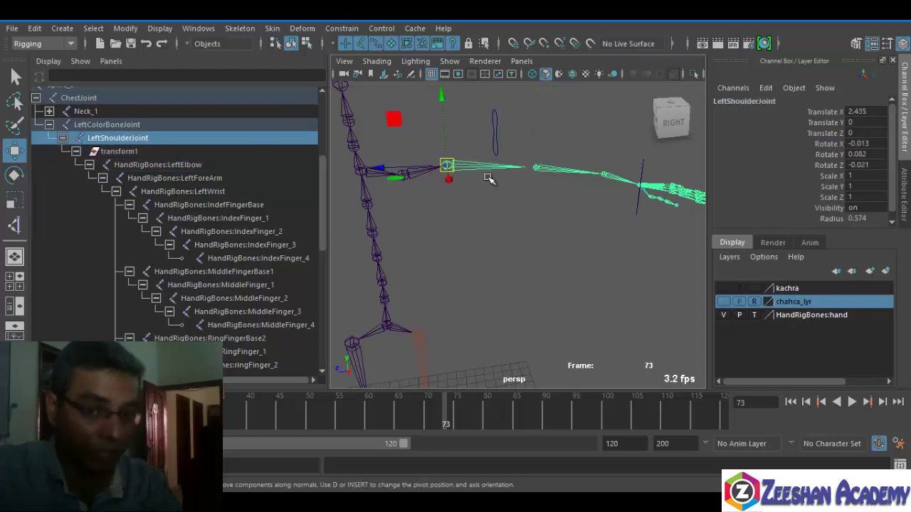
click(534, 164)
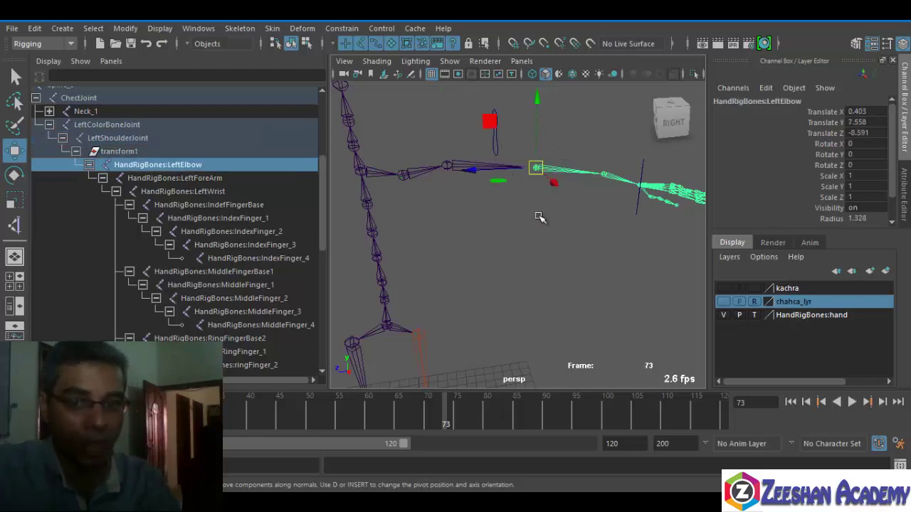
click(59, 29)
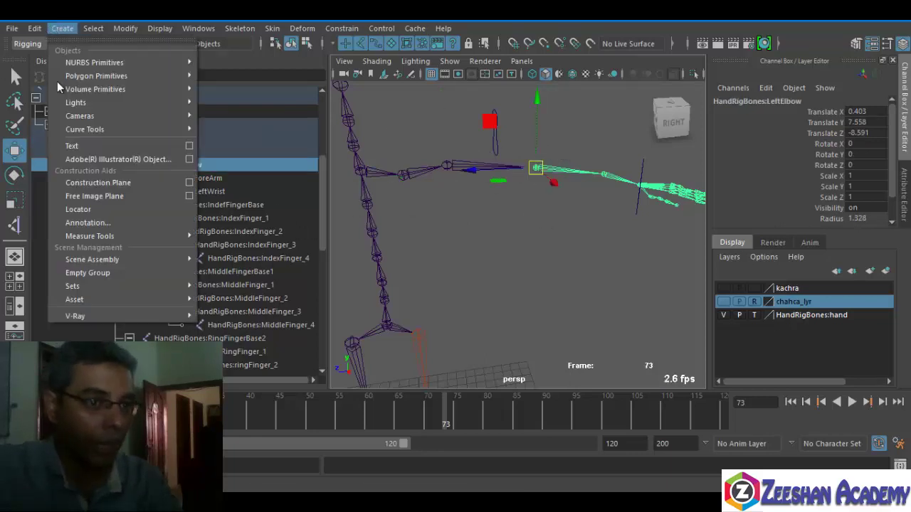
click(34, 29)
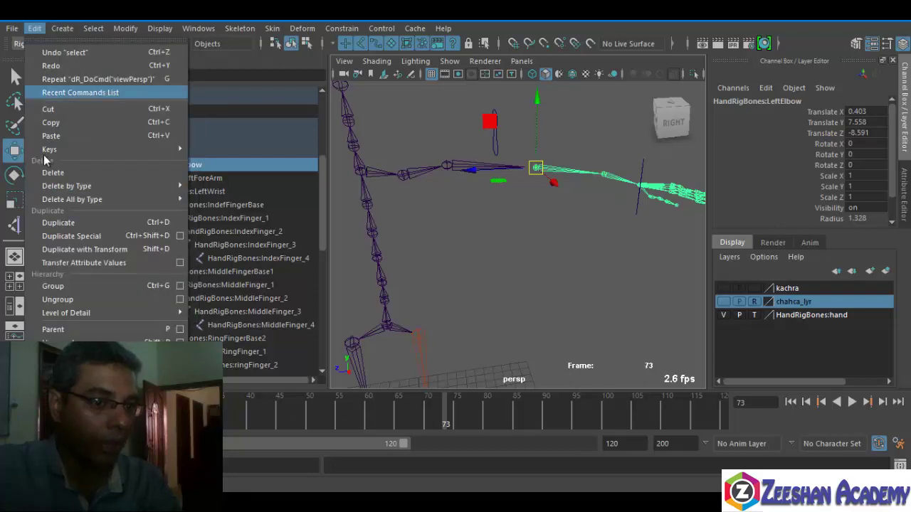
click(90, 342)
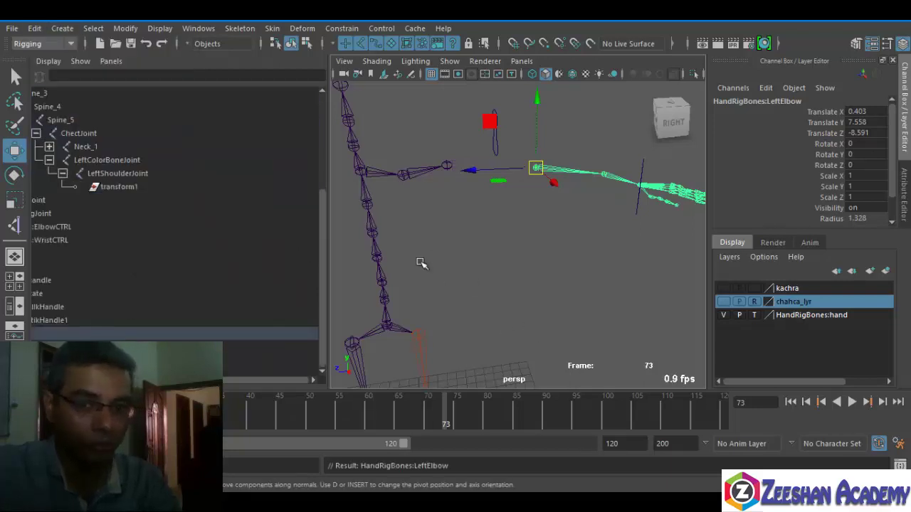
alt+right_drag(420, 260, 507, 219)
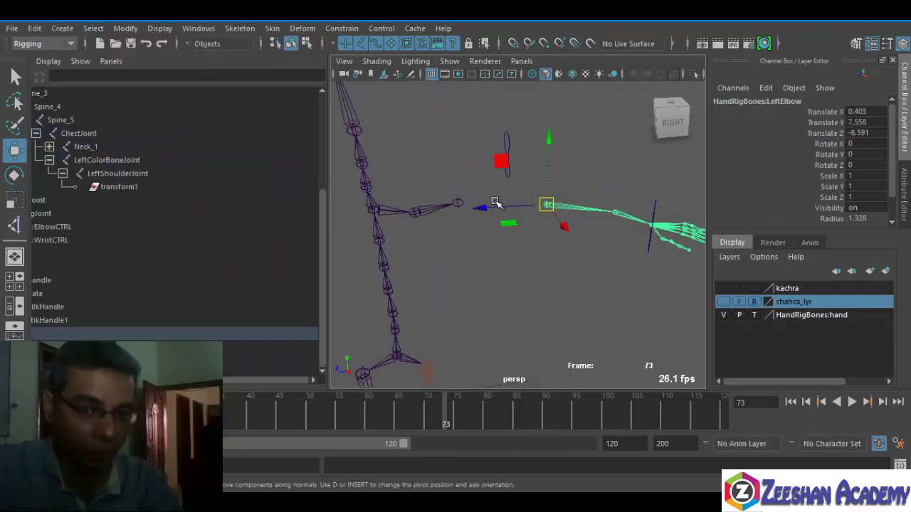
- Check the unparented elbow's place in the hierarchy and delete the empty transform1 node under LeftShoulderJoint
drag(174, 380, 105, 380)
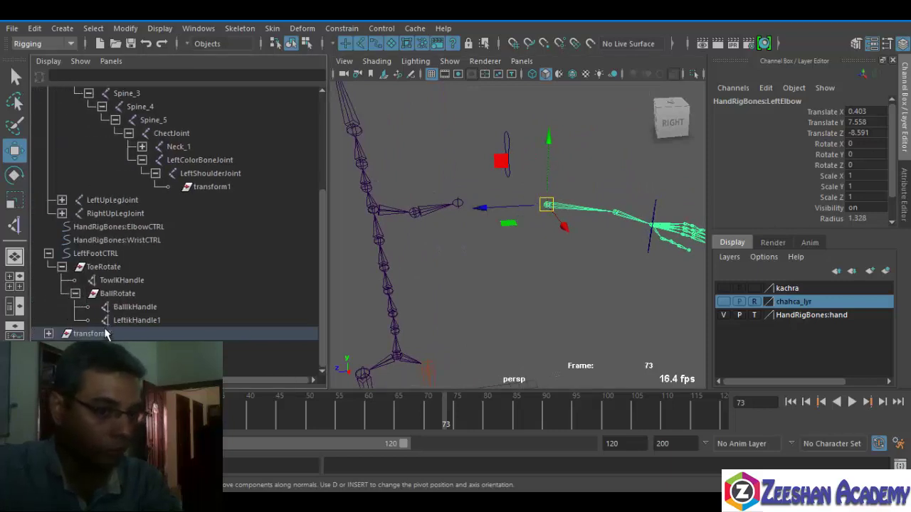
click(48, 334)
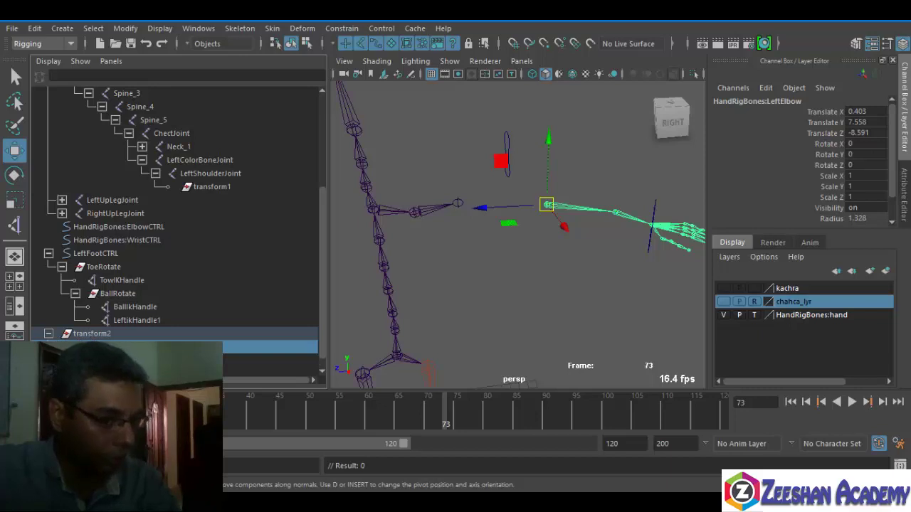
click(206, 187)
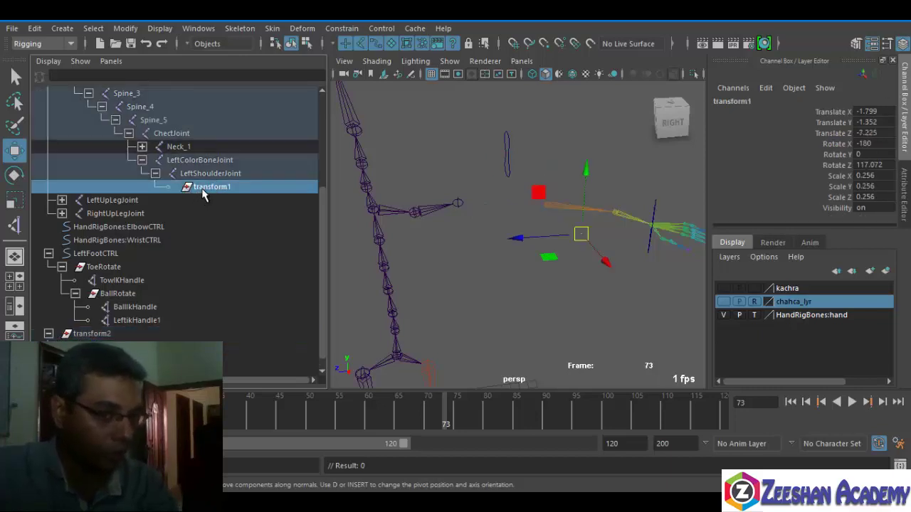
key(Delete)
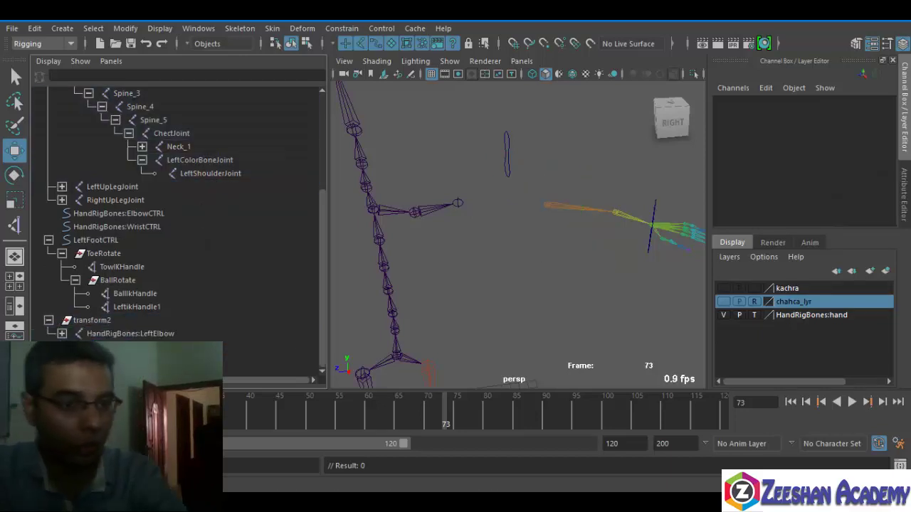
- Reset the Connect Joint options, set the mode to Parent joint, and try to connect LeftShoulderJoint to HandRigBones:LeftElbow
click(130, 333)
key(f)
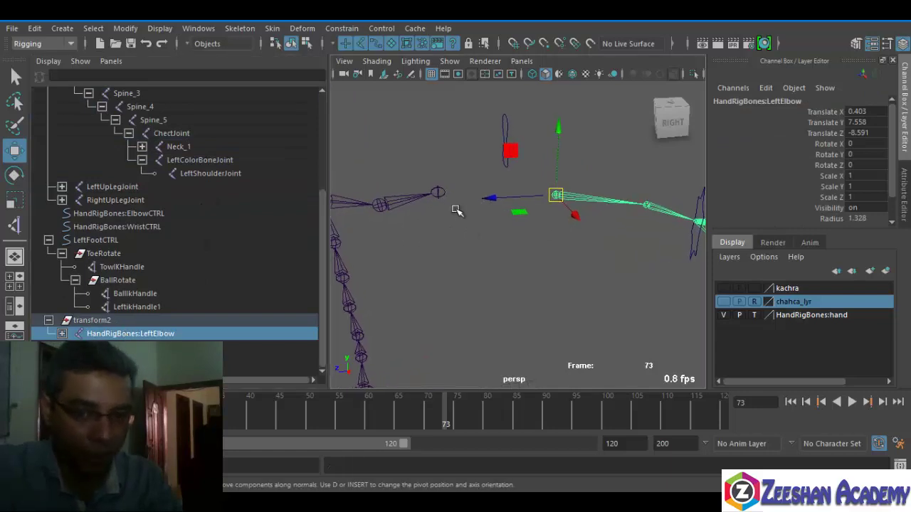
click(437, 193)
click(240, 28)
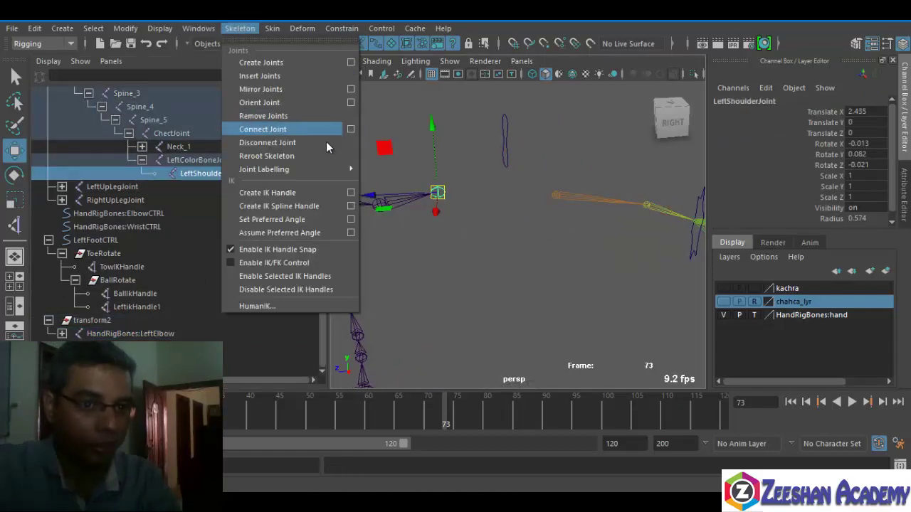
shift+click(555, 194)
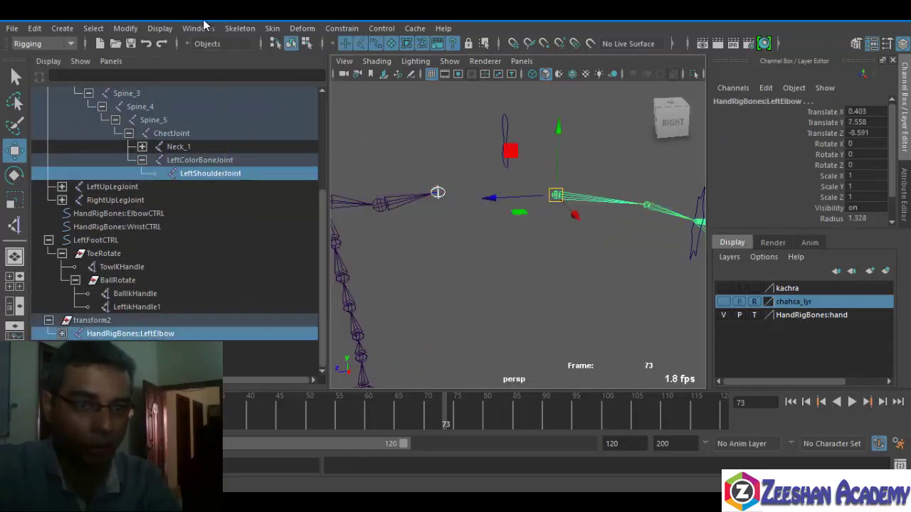
click(239, 29)
mouse_move(289, 173)
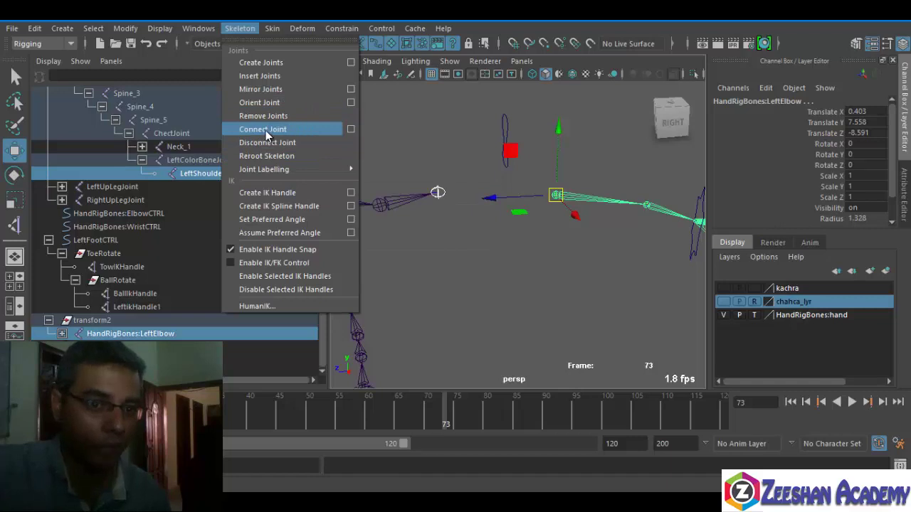
click(351, 129)
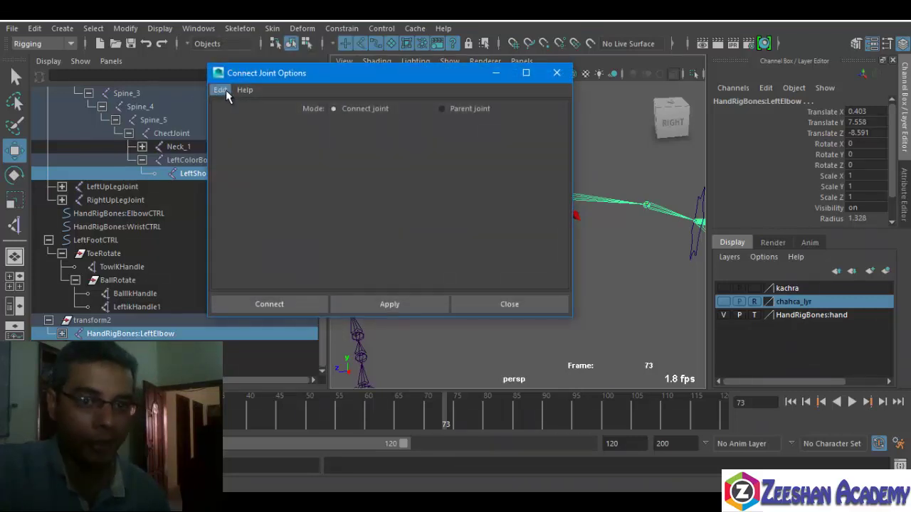
click(220, 90)
click(242, 116)
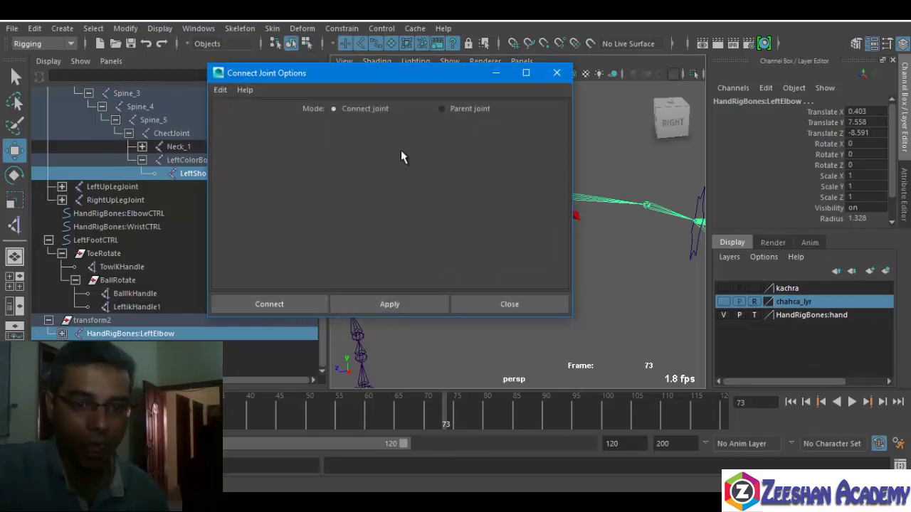
drag(284, 74, 134, 32)
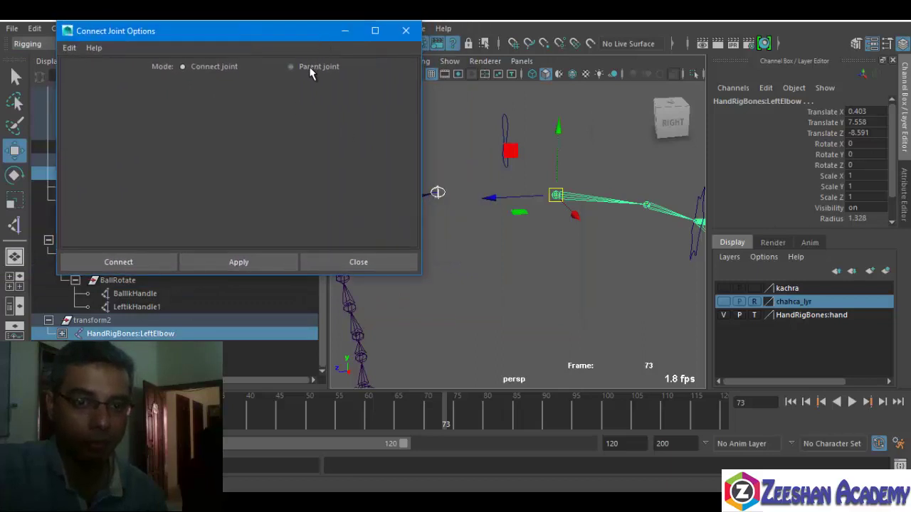
click(311, 71)
click(268, 266)
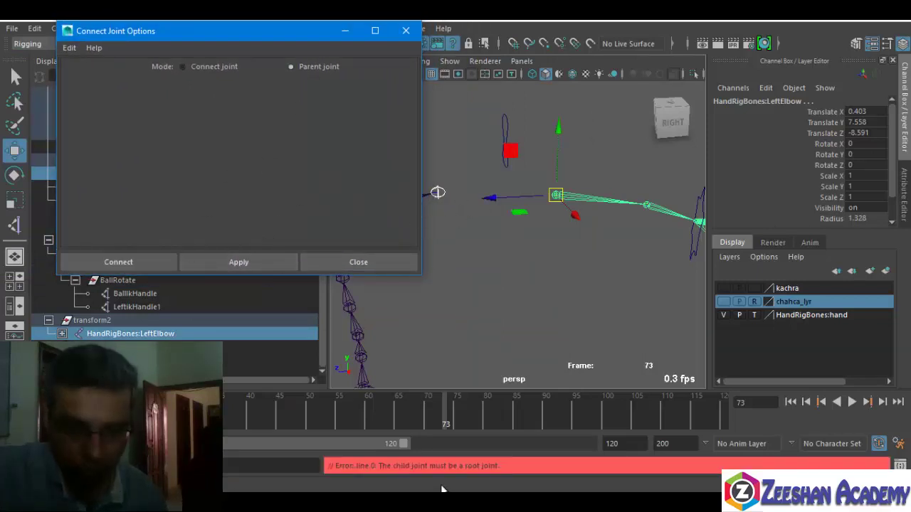
- Connect HandRigBones:LeftElbow as the child of LeftShoulderJoint using Parent joint mode, and minimize the options window
click(561, 220)
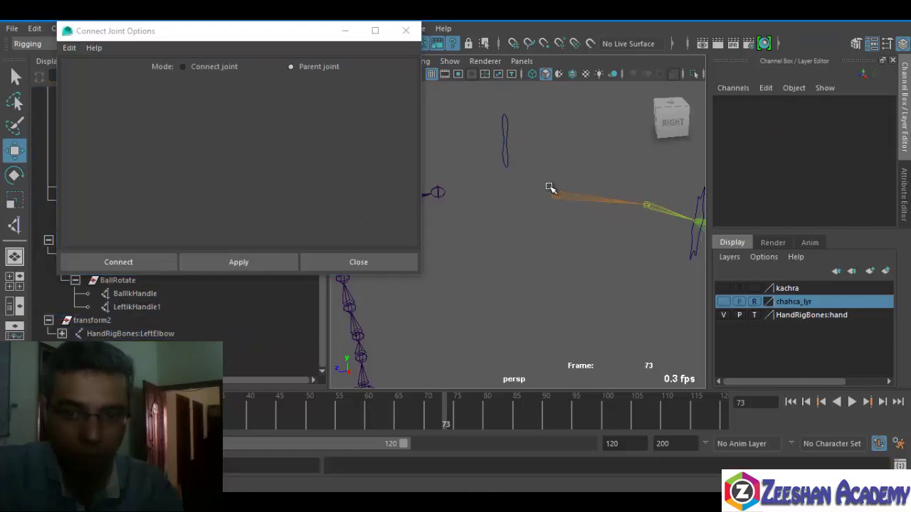
click(556, 198)
shift+click(437, 196)
click(261, 263)
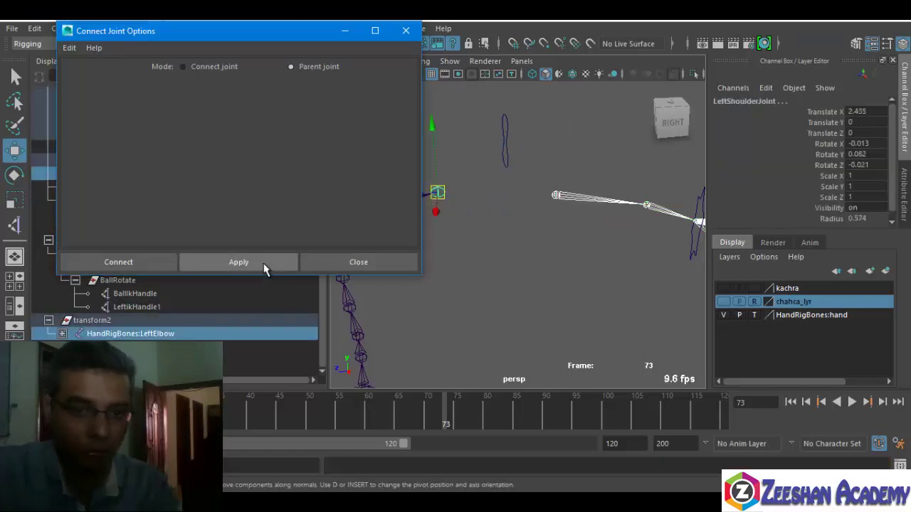
alt+drag(617, 265, 569, 291)
click(345, 31)
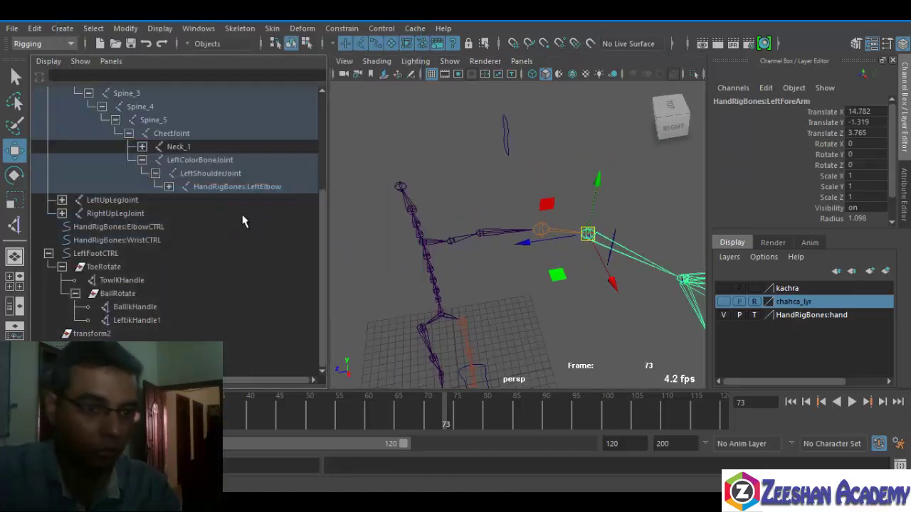
- Reveal HandRigBones:LeftForeArm in the hierarchy, expand its child joints, and select HandRigBones:LeftElbow
key(f)
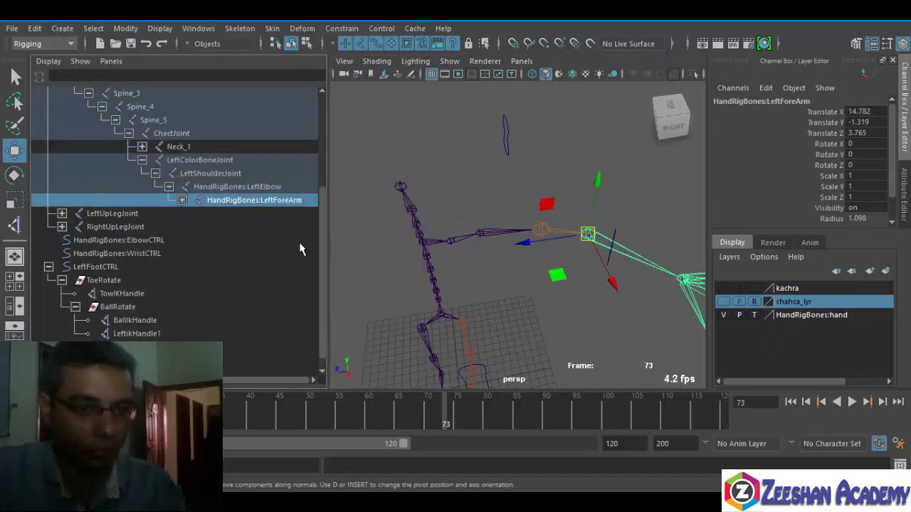
click(182, 200)
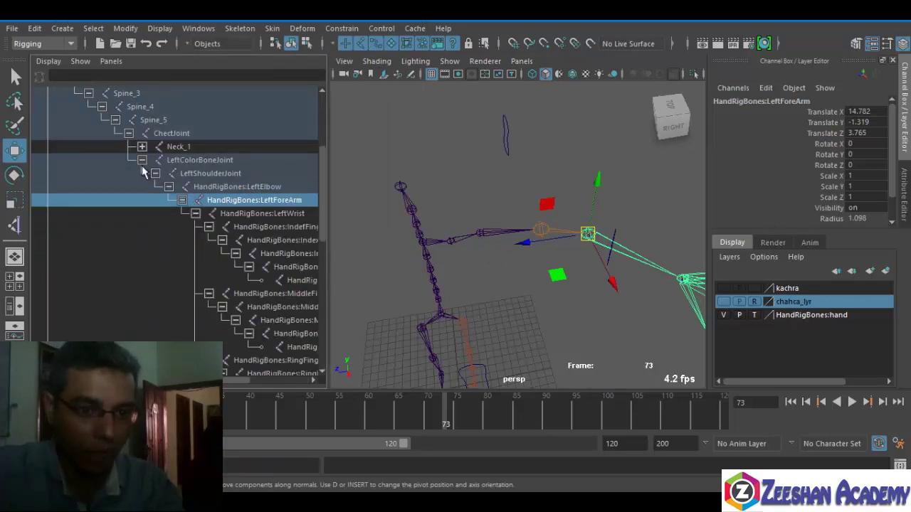
click(142, 147)
click(142, 147)
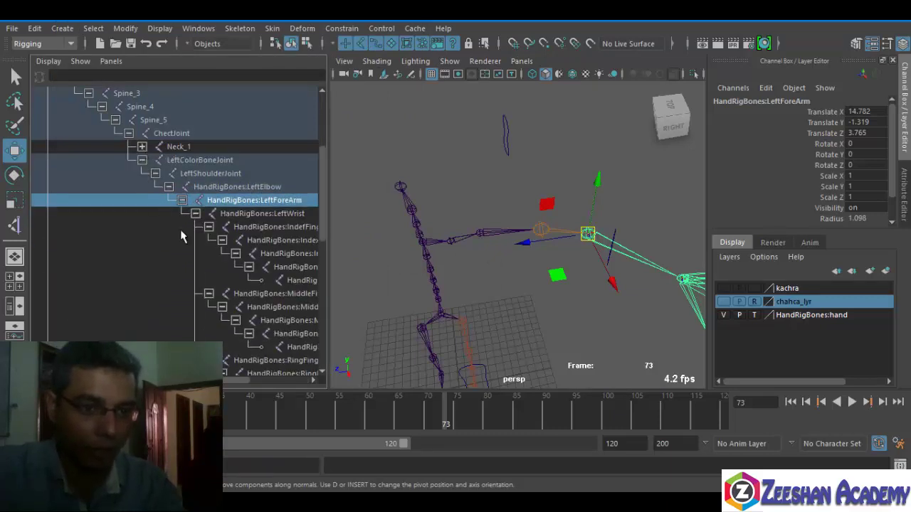
key(Up)
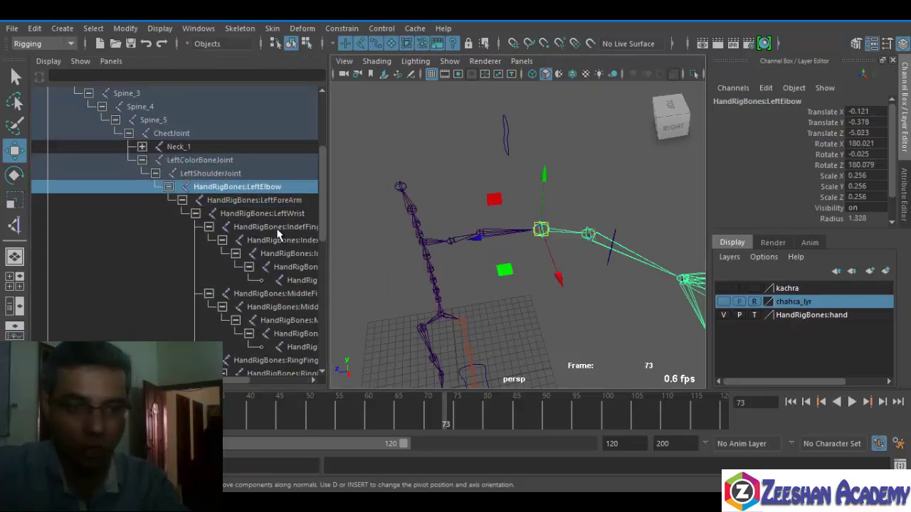
- Undo the Parent joint connection between HandRigBones:LeftElbow and LeftShoulderJoint
key(ctrl+z)
key(ctrl+z)
key(ctrl+z)
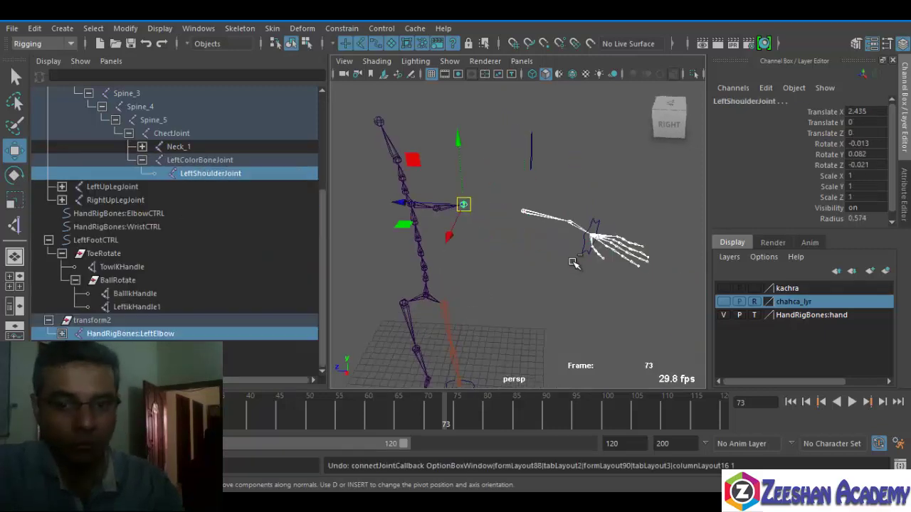
scroll(535, 259, up, 4)
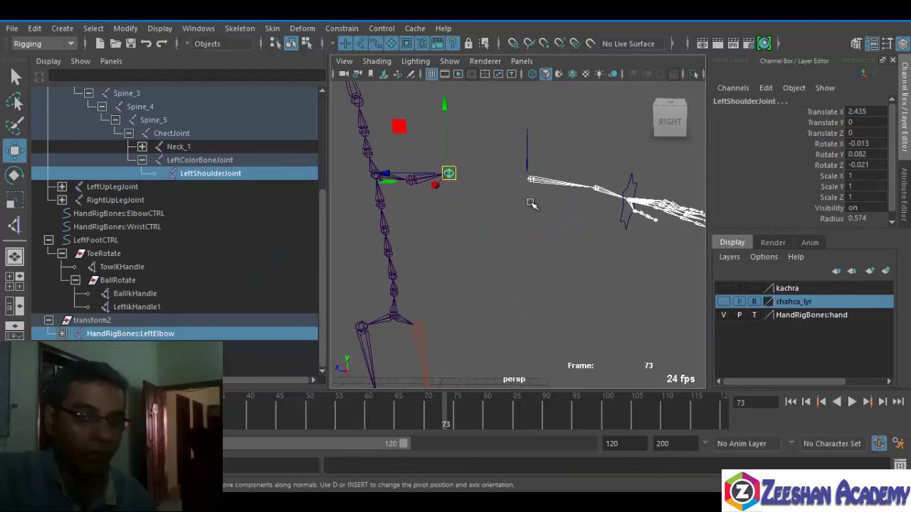
scroll(539, 203, up, 3)
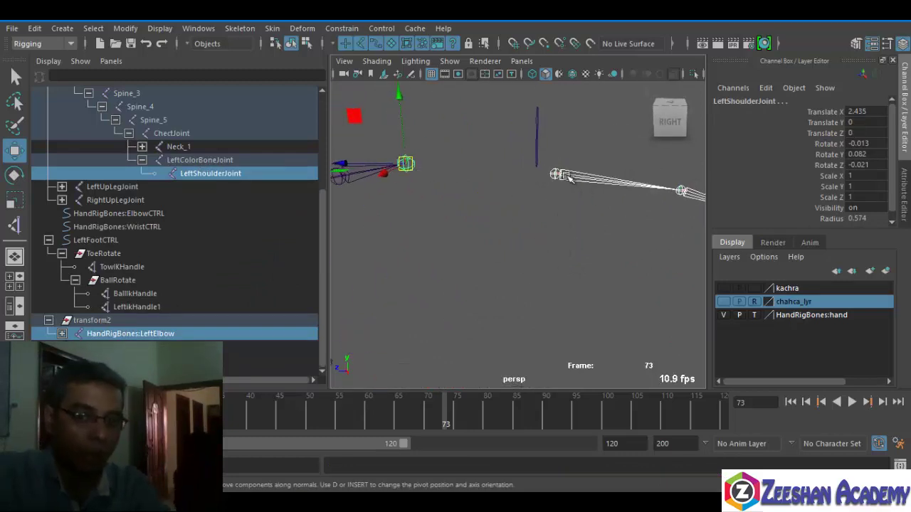
key(ctrl+z)
key(shift+z)
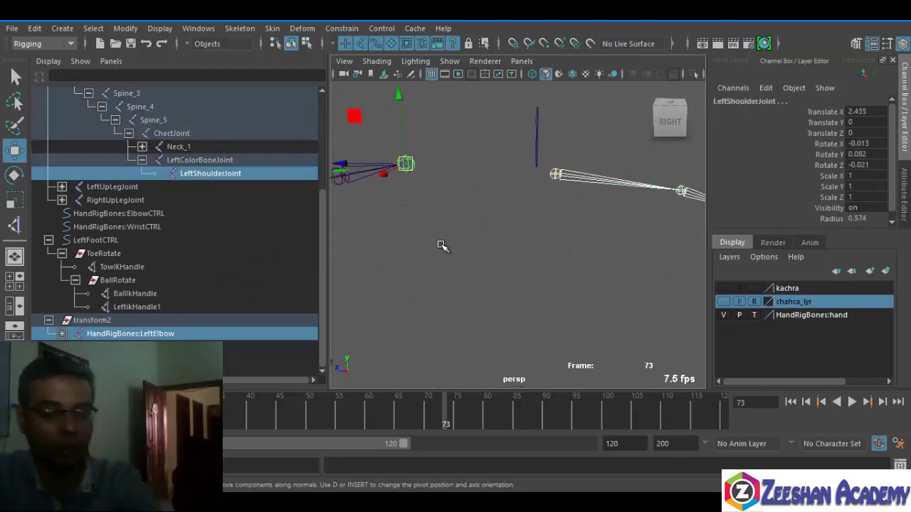
- Parent HandRigBones:LeftElbow to LeftShoulderJoint and test-rotate the shoulder joint
key(p)
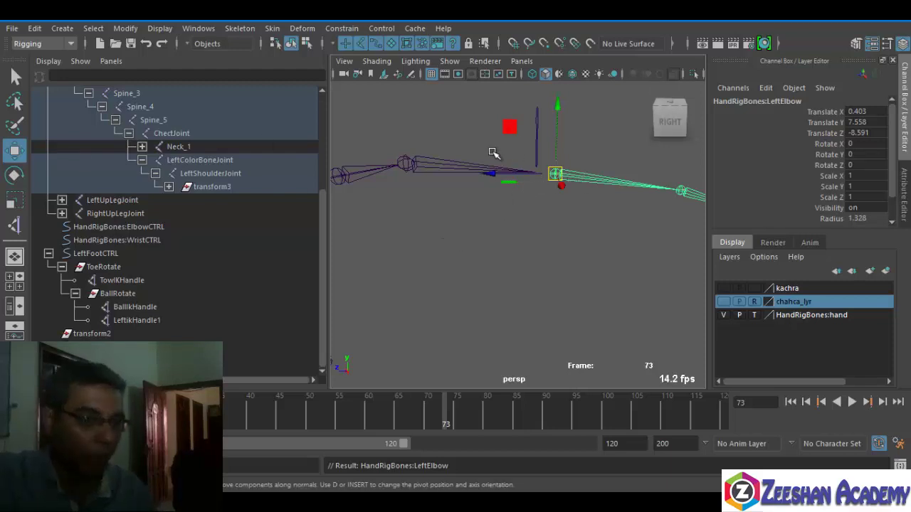
click(560, 220)
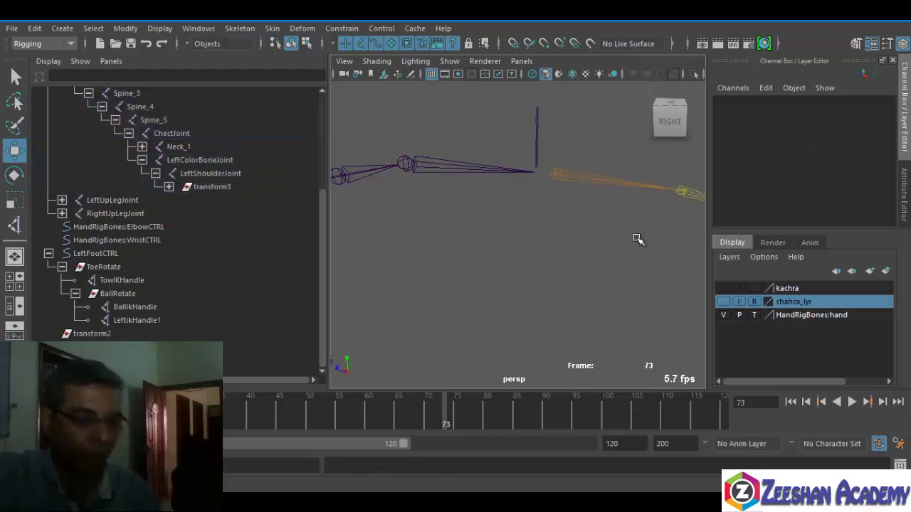
alt+right_drag(636, 238, 569, 212)
key(ctrl+z)
key(e)
drag(488, 143, 463, 170)
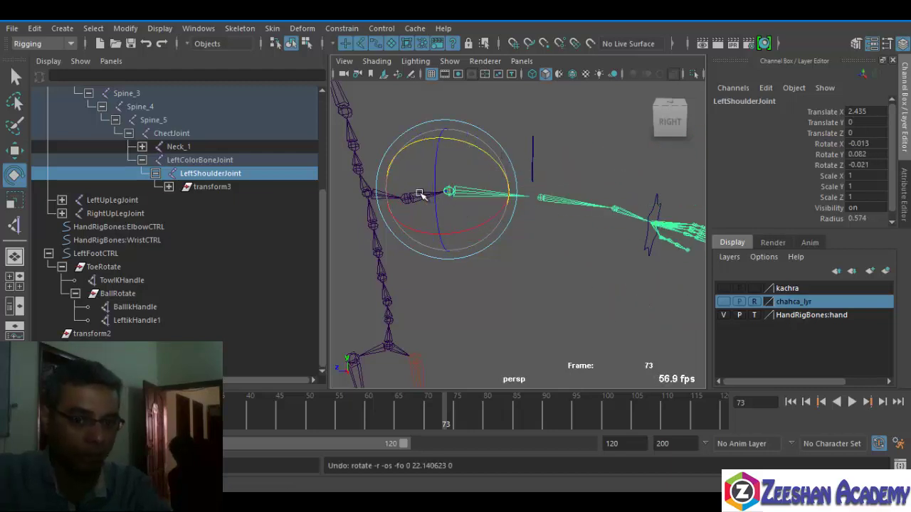
- Test-rotate LeftColorBoneJoint with the arm attached and undo the rotation
key(Up)
click(456, 171)
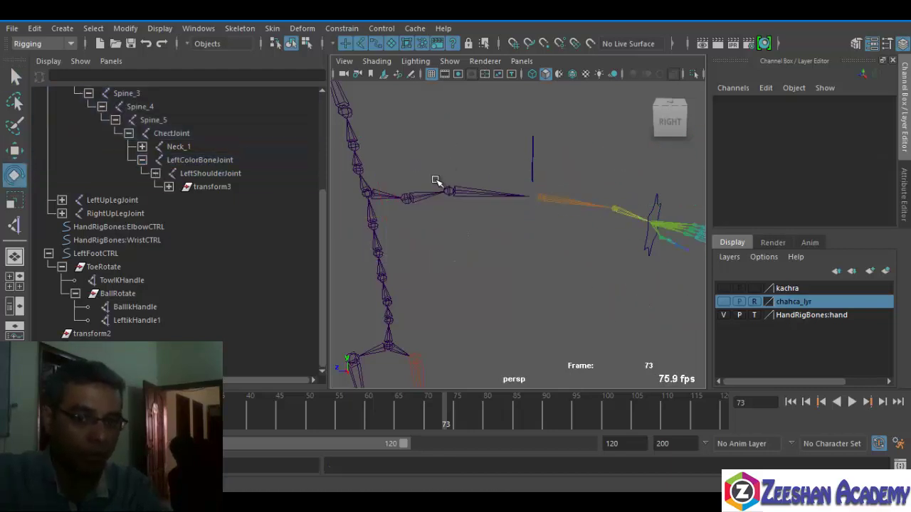
drag(433, 241, 399, 141)
key(ctrl+z)
key(ctrl+z)
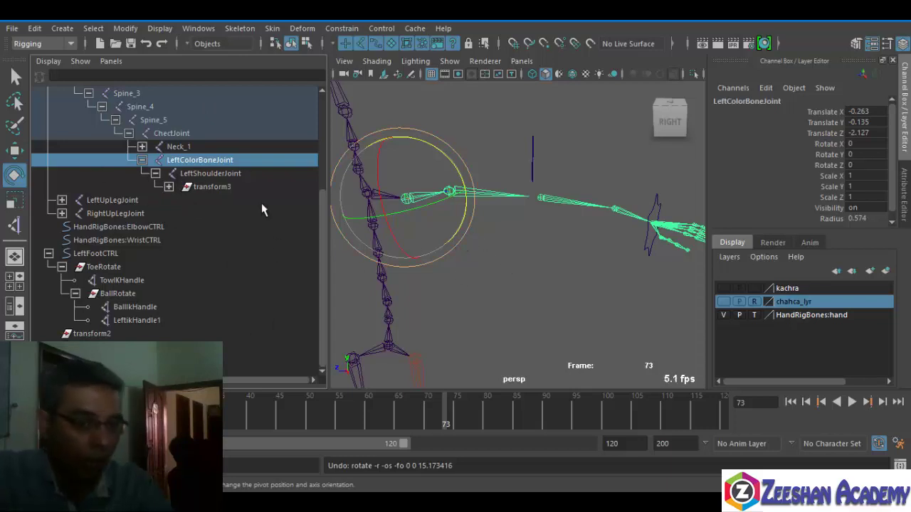
- Expand and select transform3 above HandRigBones:LeftElbow, and examine the area between the shoulder bone's tip and the elbow joint
click(541, 198)
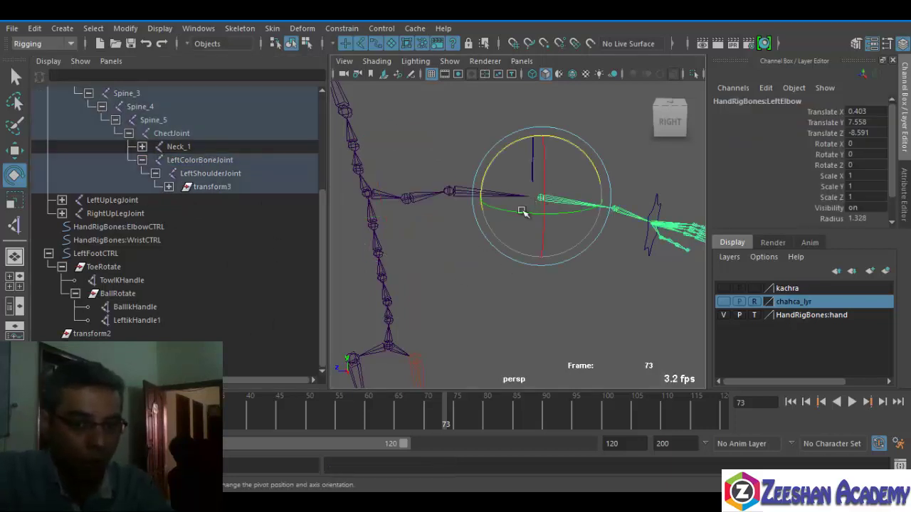
click(169, 186)
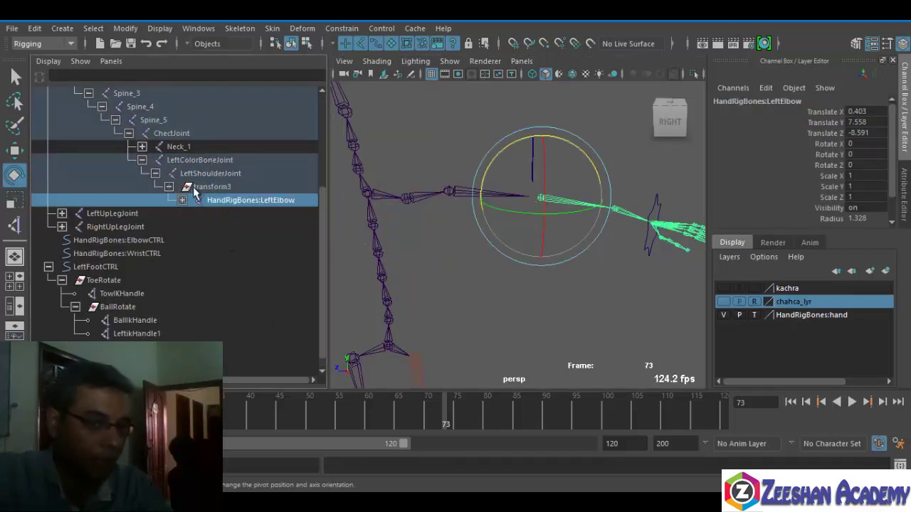
click(214, 187)
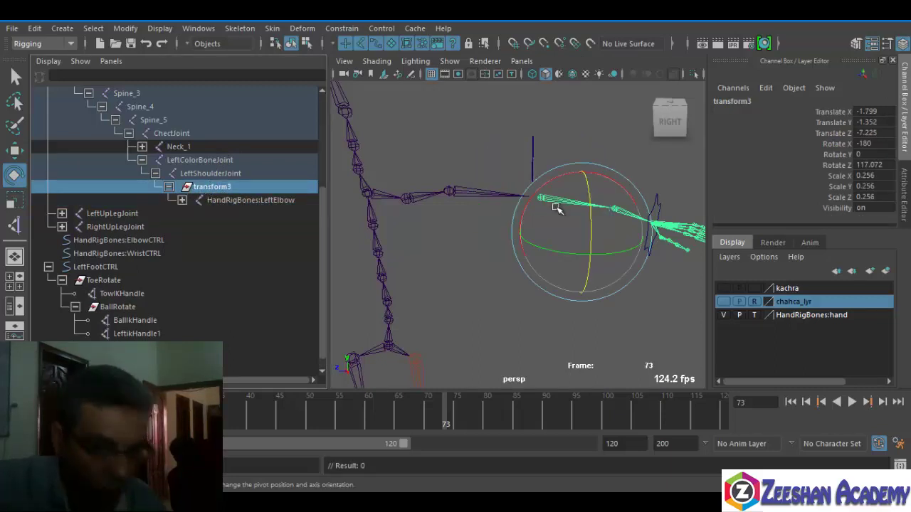
scroll(556, 208, up, 2)
click(532, 203)
alt+middle_drag(533, 199, 567, 284)
scroll(500, 281, down, 3)
alt+drag(500, 280, 506, 274)
scroll(506, 275, up, 5)
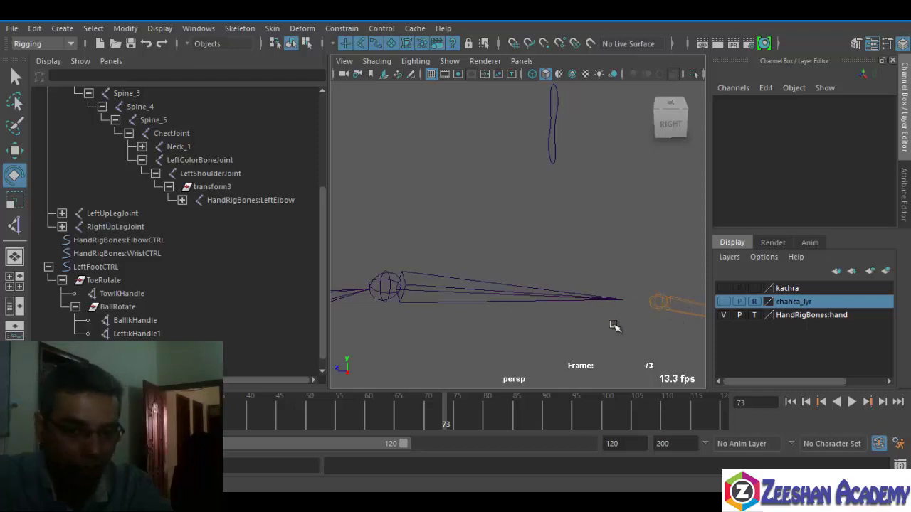
- Undo the parenting of HandRigBones:LeftElbow to LeftShoulderJoint
click(215, 188)
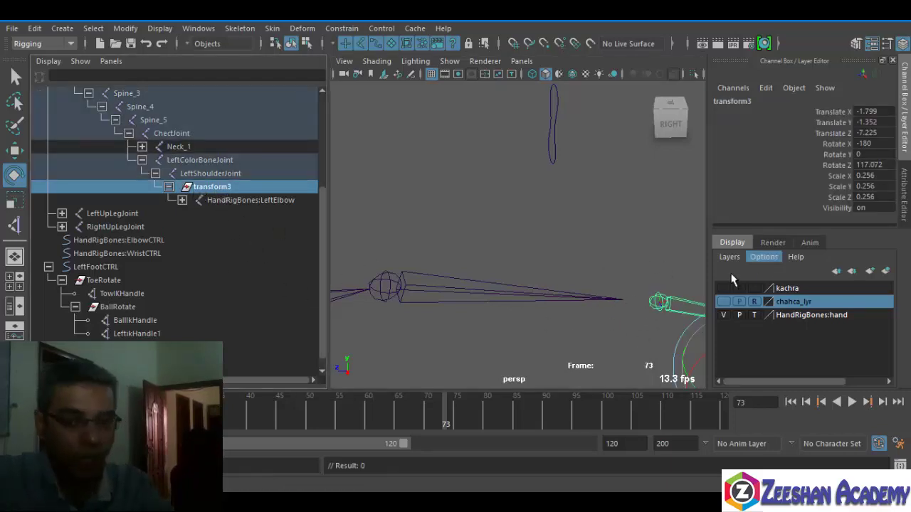
drag(346, 278, 402, 330)
key(ctrl+z)
key(ctrl+z)
key(ctrl+z)
key(ctrl+z)
key(ctrl+z)
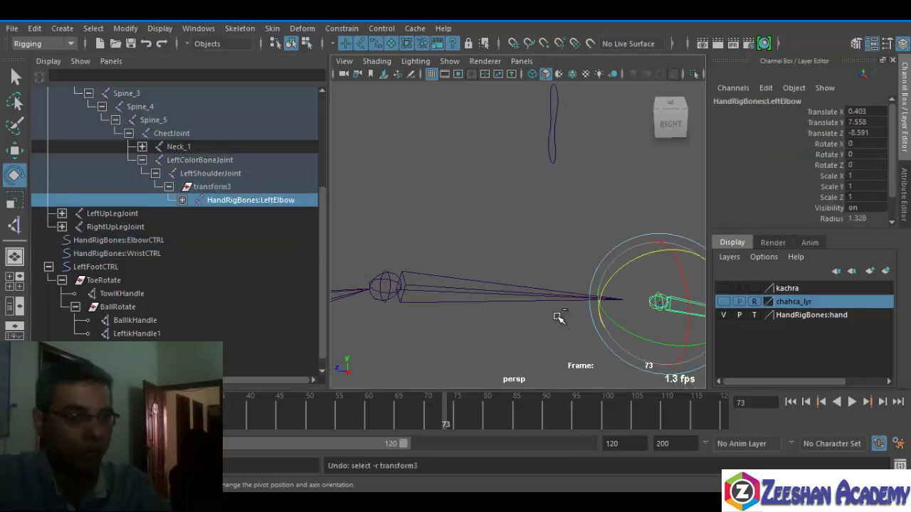
key(ctrl+z)
key(ctrl+z)
key(ctrl+z)
key(ctrl+z)
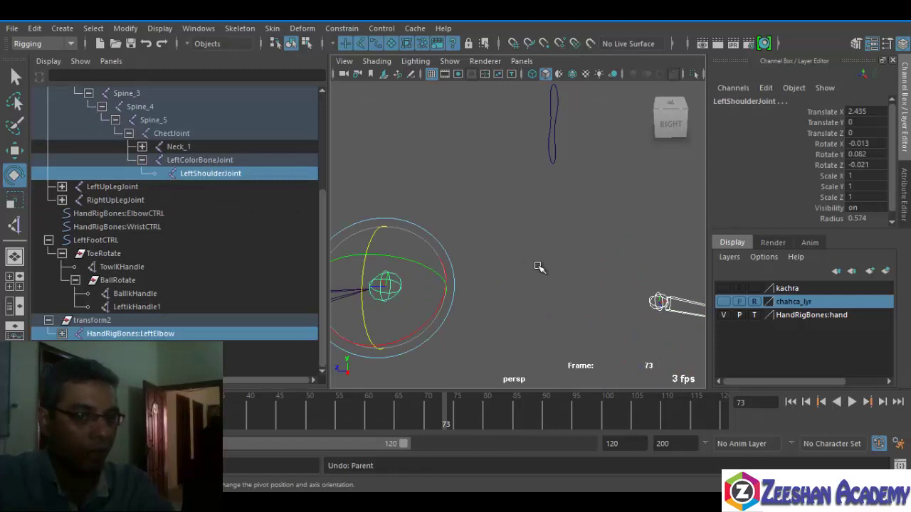
- Connect HandRigBones:LeftElbow to LeftShoulderJoint with the Connect Joint options reset to Connect joint mode
alt+drag(539, 266, 471, 215)
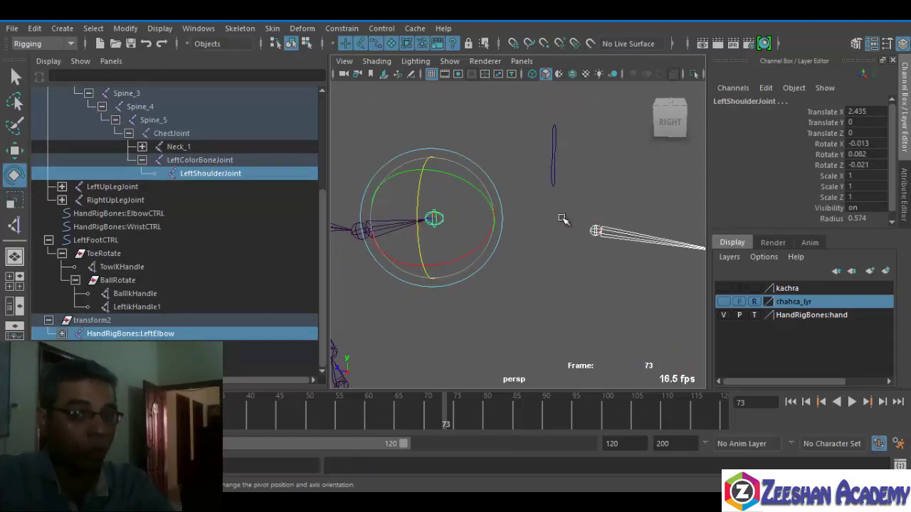
key(q)
click(498, 214)
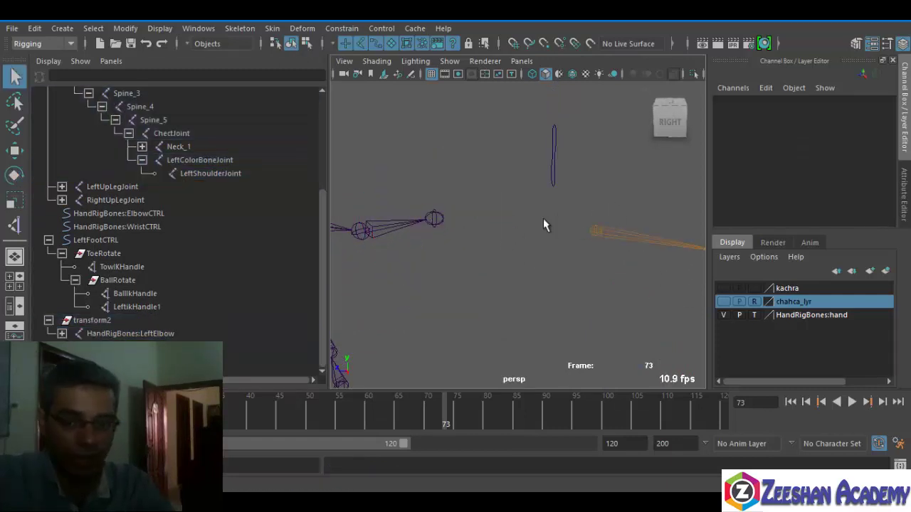
click(240, 28)
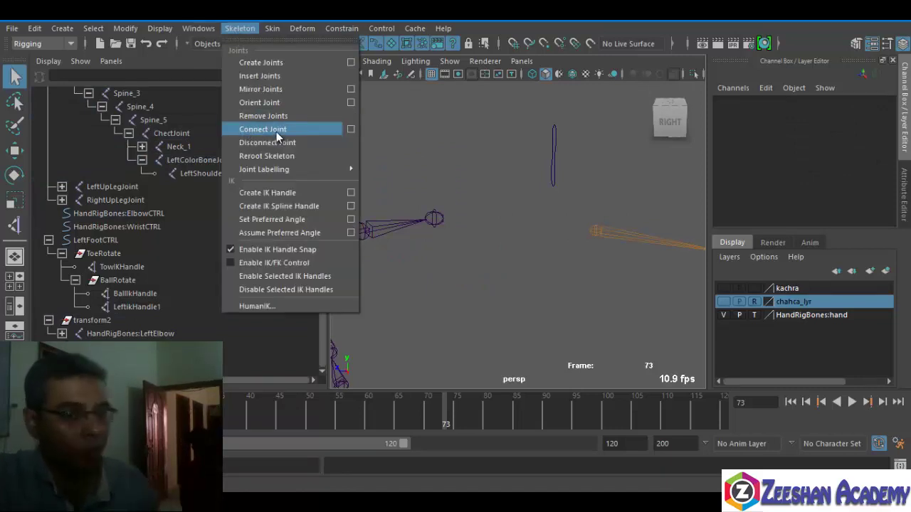
click(595, 232)
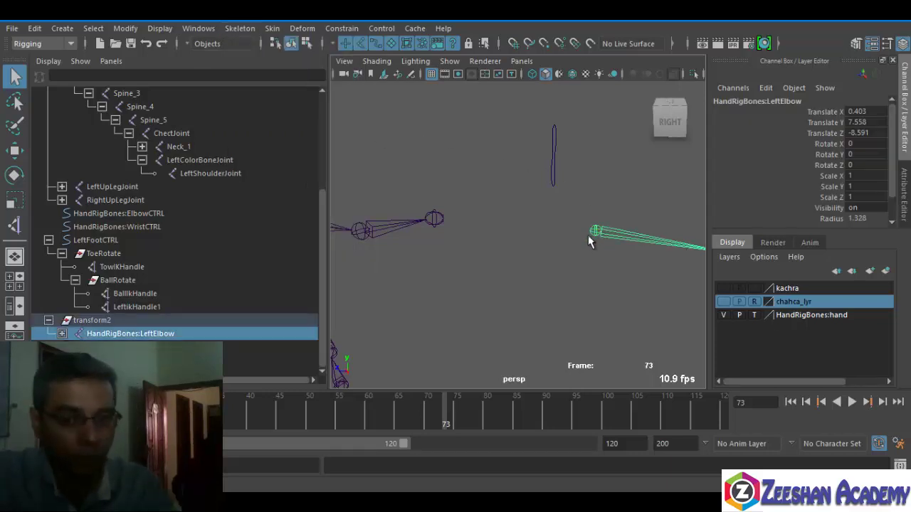
shift+click(435, 222)
click(239, 30)
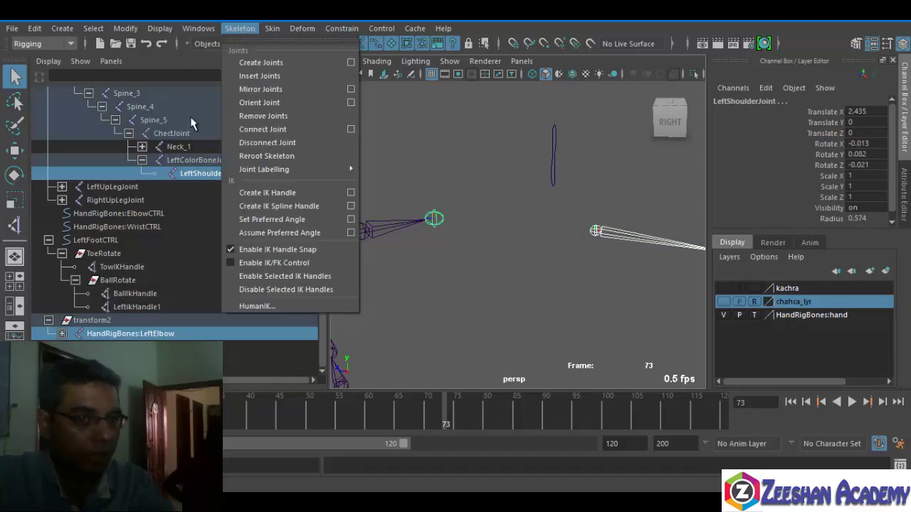
click(352, 130)
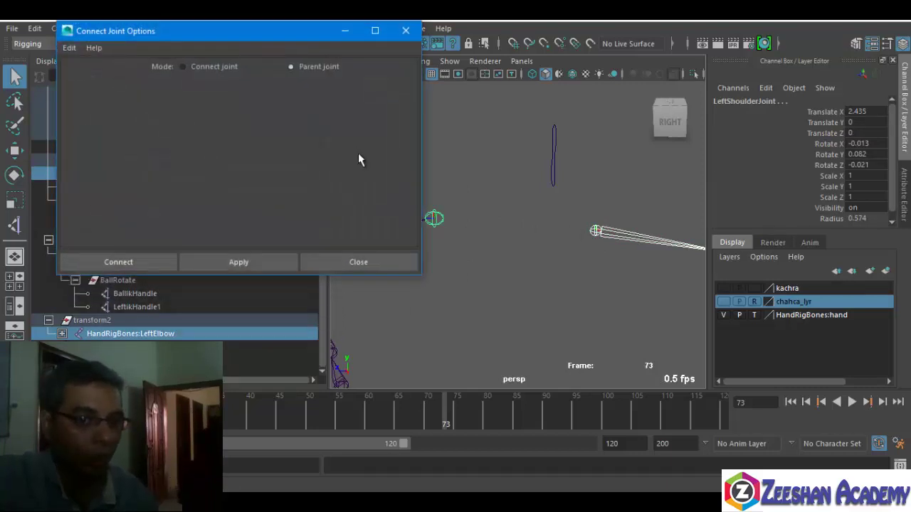
click(71, 48)
click(78, 74)
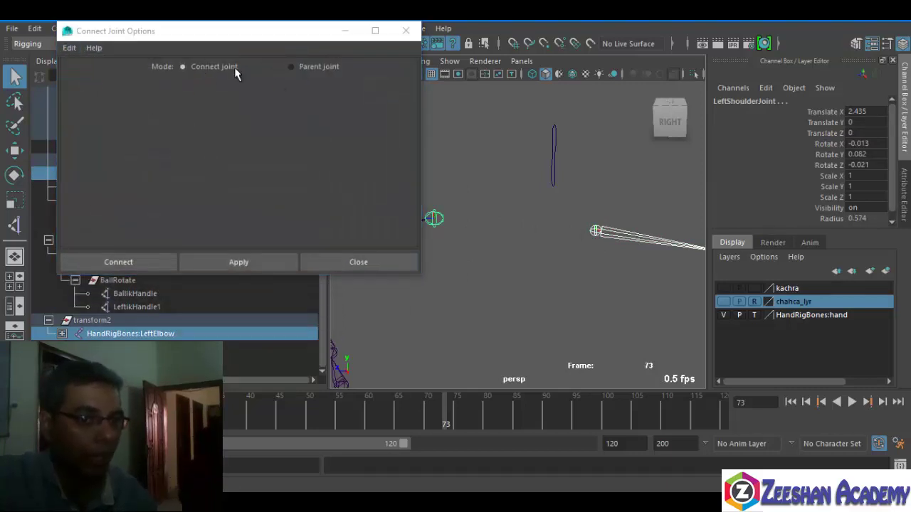
click(271, 260)
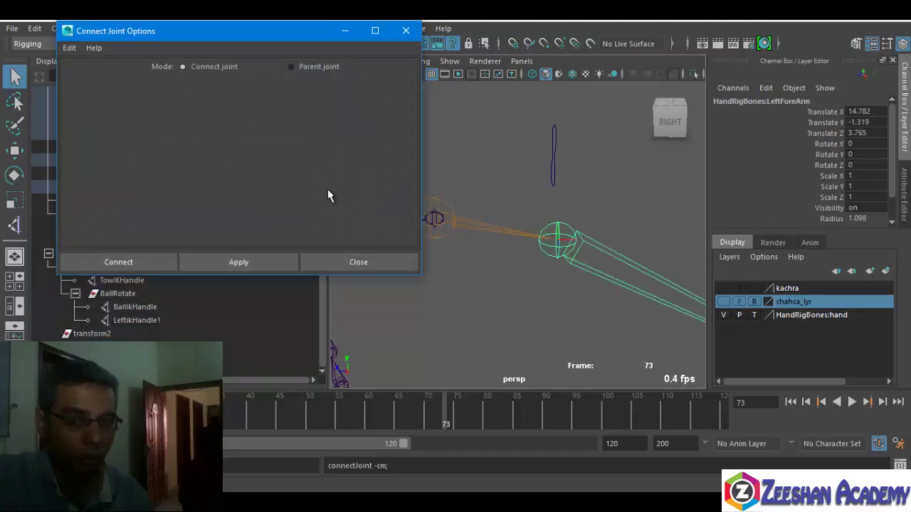
- Inspect the joined arm around the shoulder and undo the Connect joint operation
alt+right_drag(634, 308, 596, 297)
alt+drag(596, 297, 518, 206)
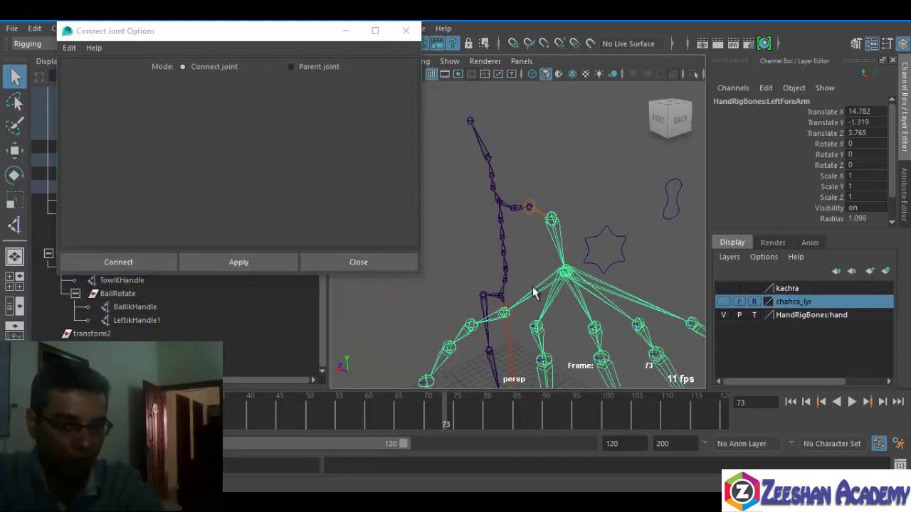
alt+drag(534, 292, 501, 231)
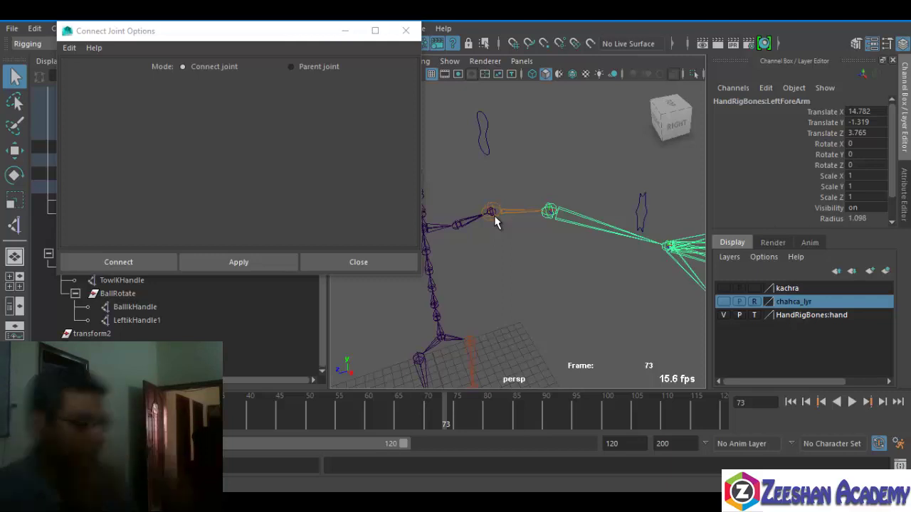
click(508, 262)
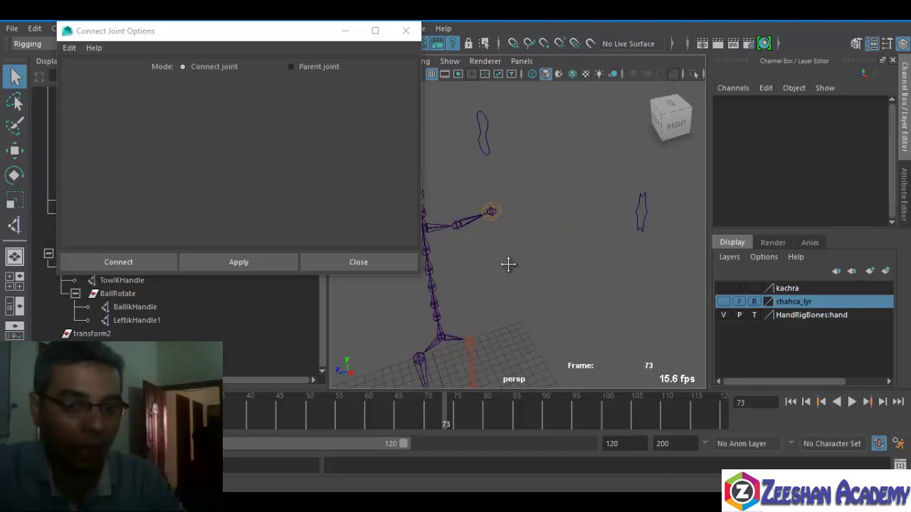
mouse_move(508, 263)
alt+mouse_down()
mouse_move(570, 259)
mouse_move(515, 267)
alt+mouse_up()
key(ctrl+z)
key(ctrl+z)
scroll(506, 263, up, 3)
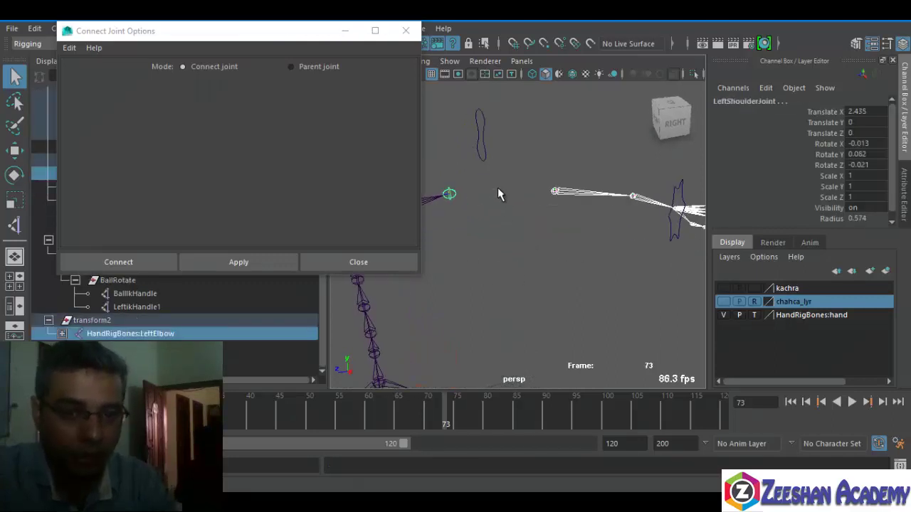
- Attach HandRigBones:LeftElbow to LeftShoulderJoint using Connect Joint in Parent joint mode
click(498, 188)
click(557, 192)
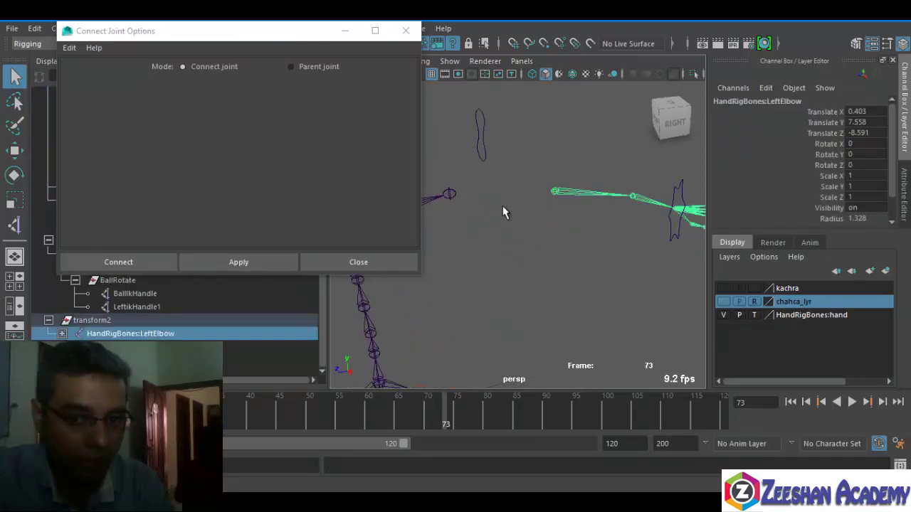
shift+click(449, 194)
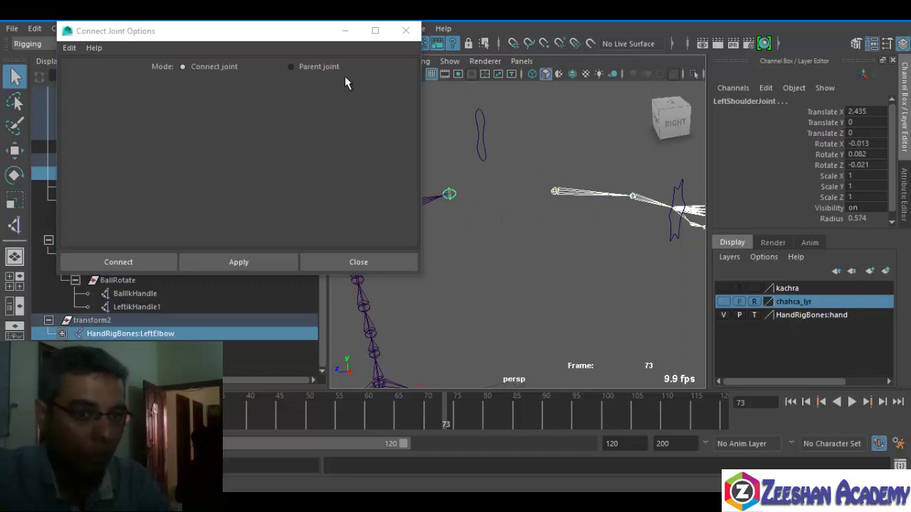
click(301, 67)
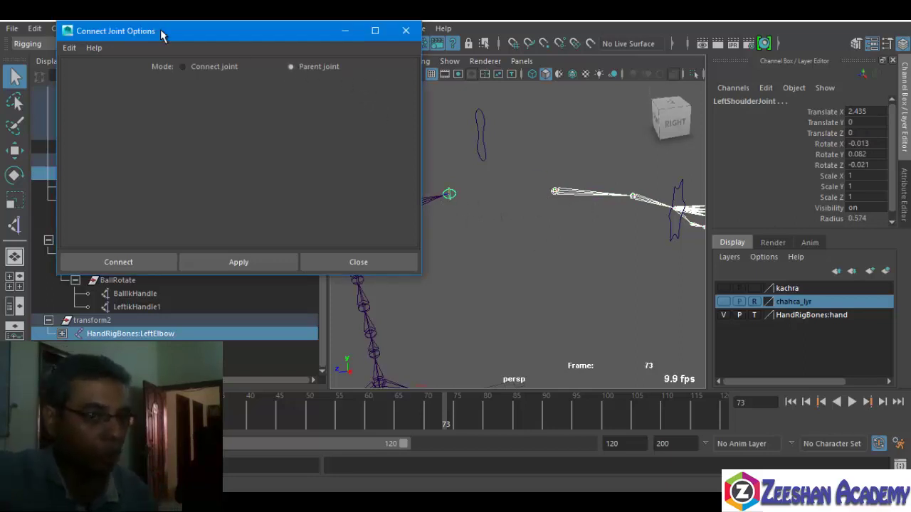
click(34, 29)
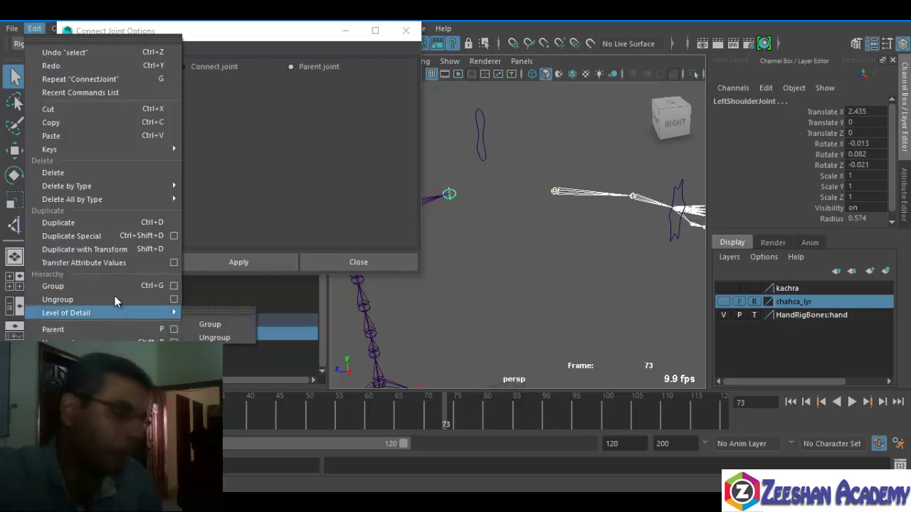
mouse_move(136, 200)
click(262, 82)
click(322, 66)
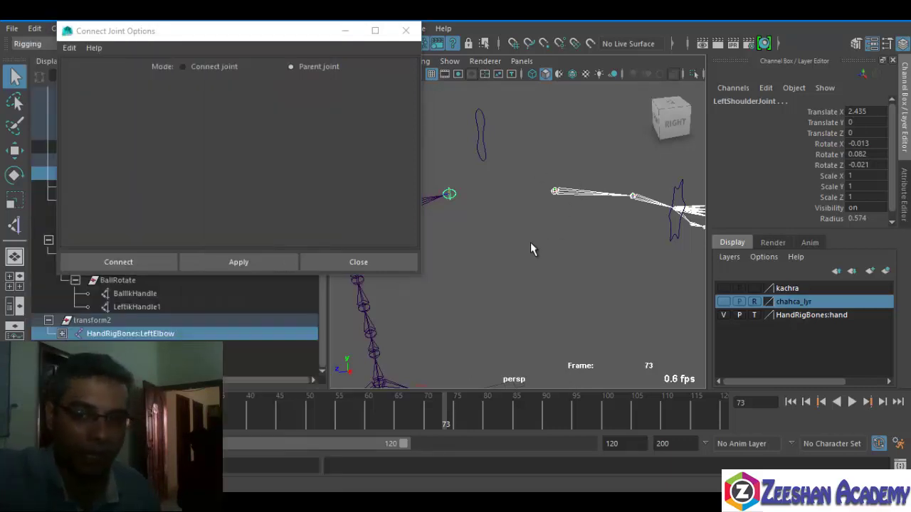
drag(200, 28, 201, 94)
click(240, 29)
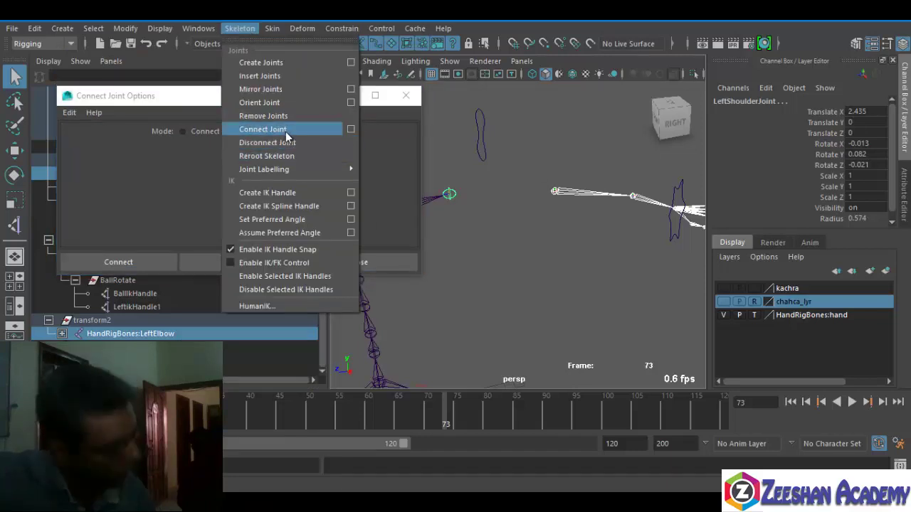
click(349, 131)
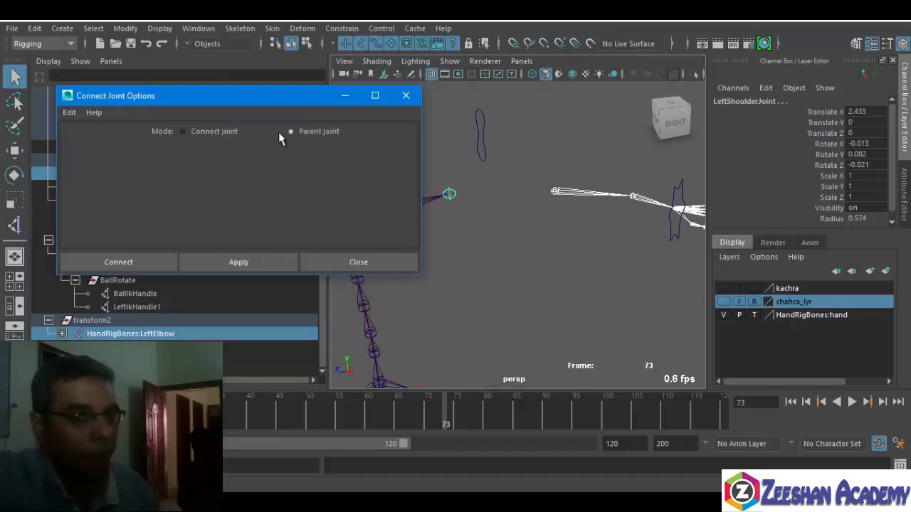
click(155, 263)
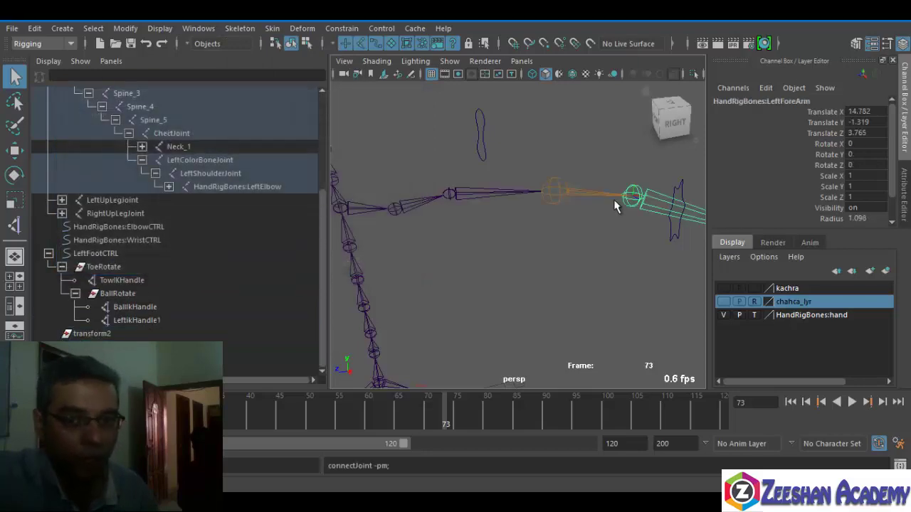
- Inspect the attached arm chain and the scale and radius values of its collarbone, shoulder, elbow and wrist joints
click(569, 197)
key(Up)
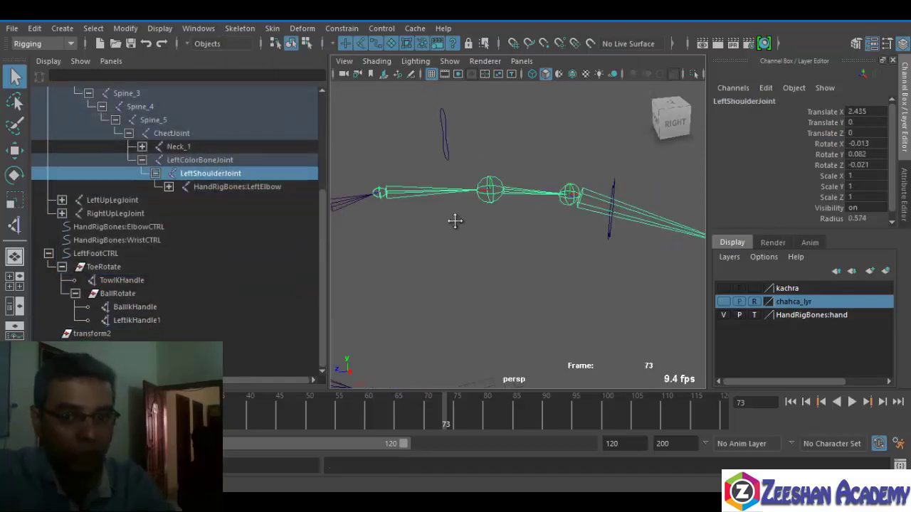
alt+drag(456, 219, 640, 232)
click(429, 211)
key(e)
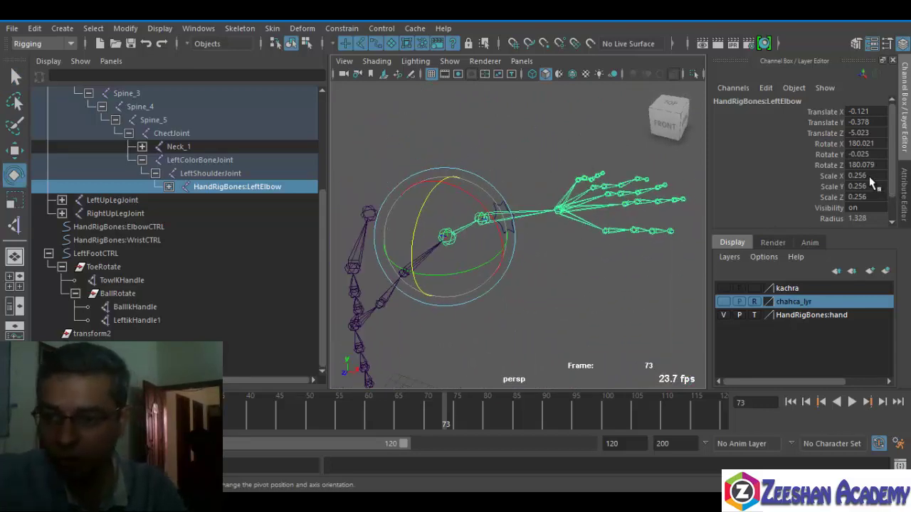
alt+drag(498, 278, 604, 210)
key(q)
key(r)
click(593, 197)
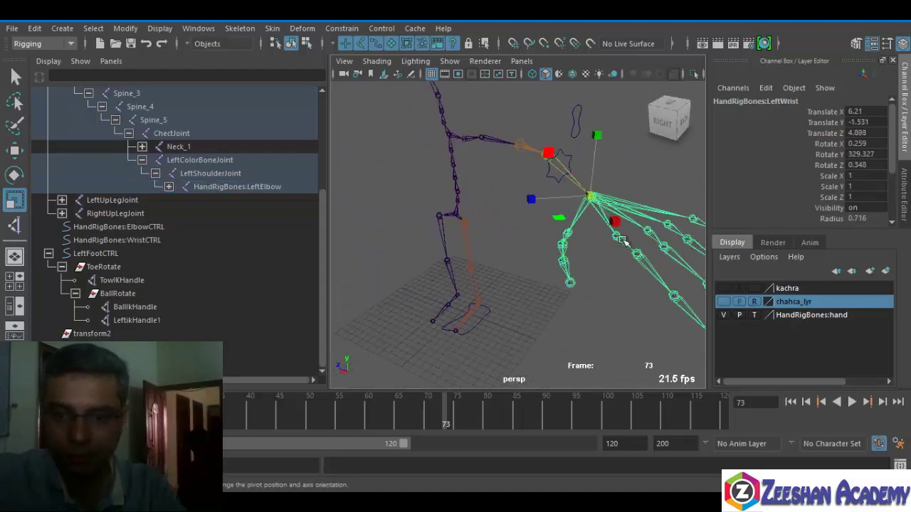
alt+drag(631, 283, 525, 264)
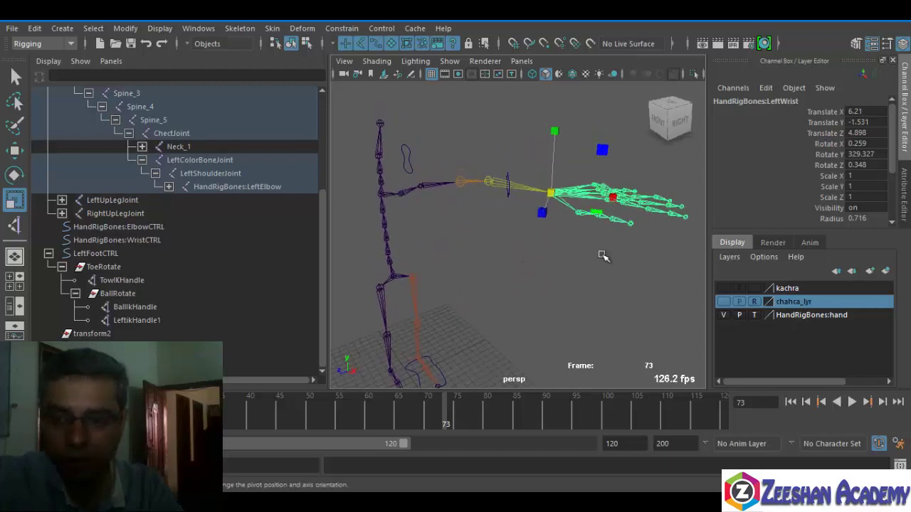
scroll(757, 185, down, 2)
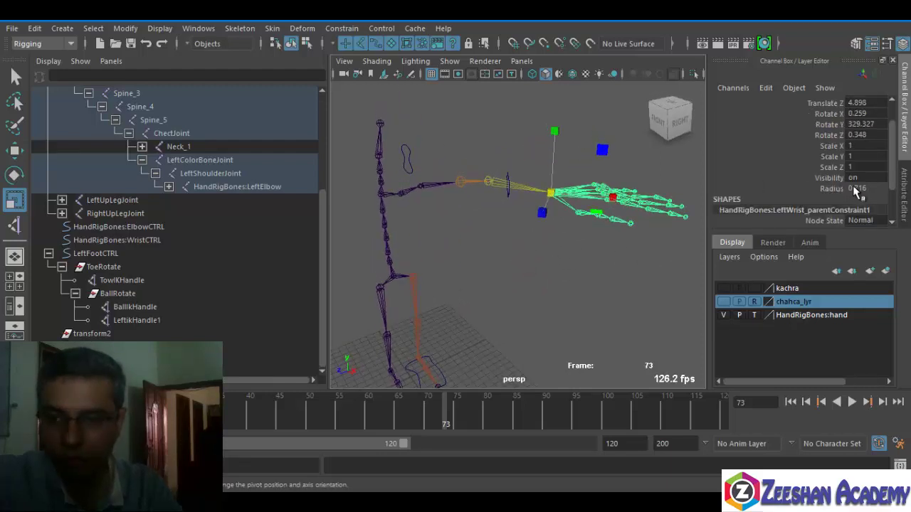
click(399, 192)
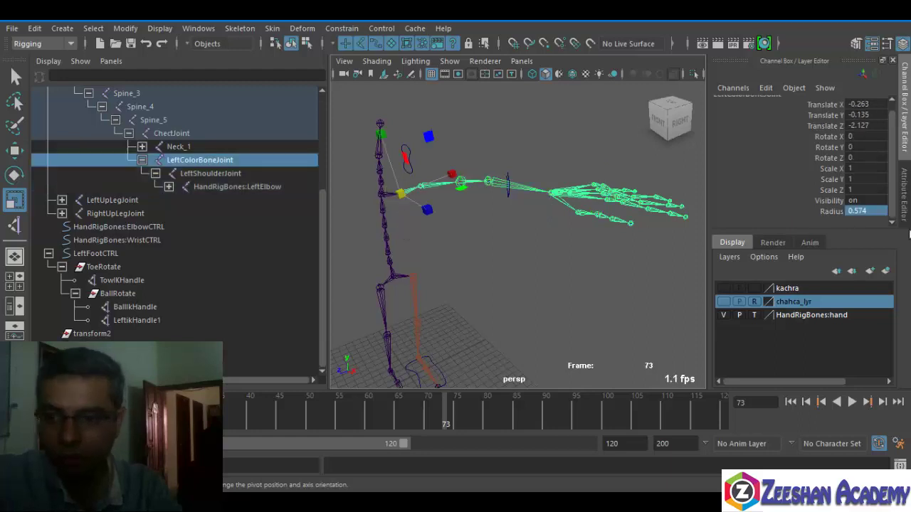
- Set the radius of HandRigBones:LeftForeArm and HandRigBones:LeftElbow to 0.5
click(507, 186)
text(f)
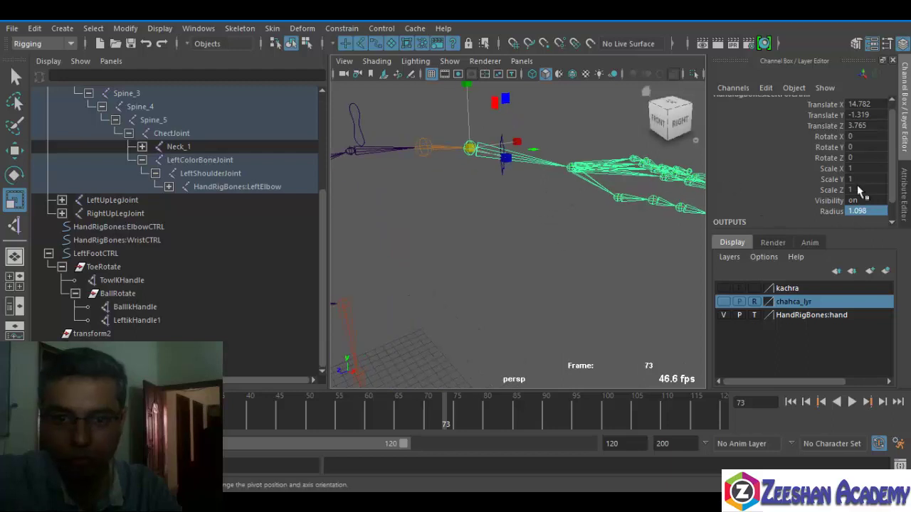
text(0.5)
key(Return)
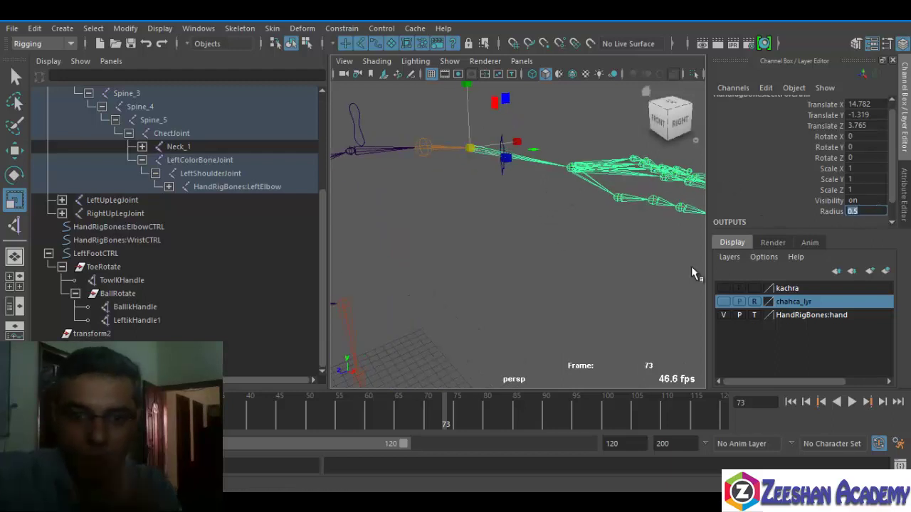
click(471, 187)
click(661, 202)
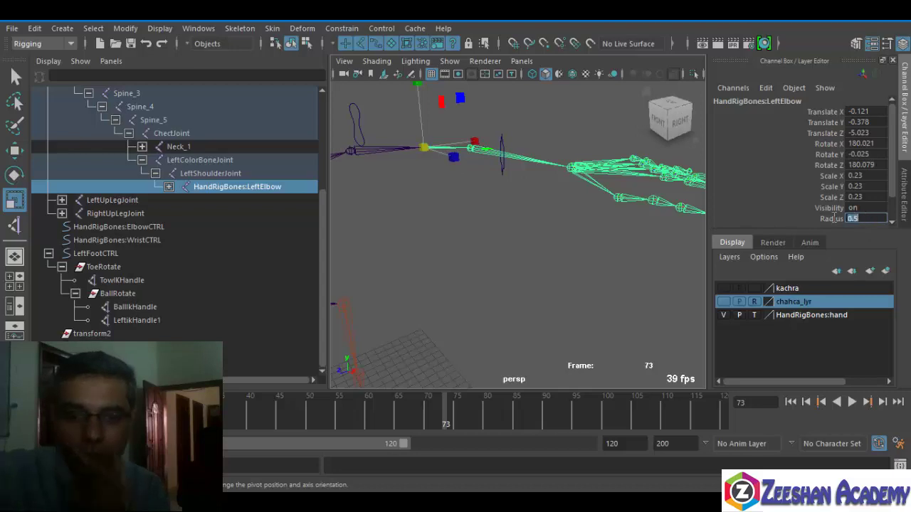
alt+drag(494, 244, 471, 216)
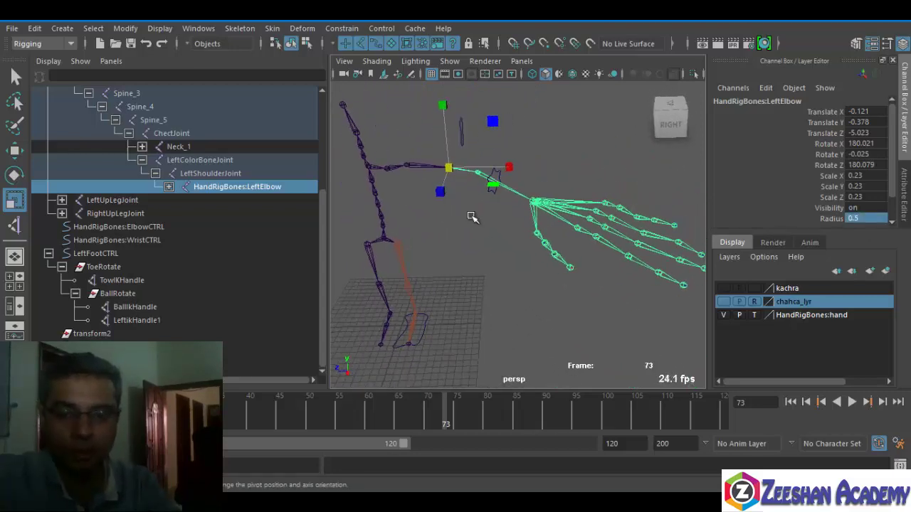
- Test HandRigBones:WristCTRL with Forearm Twist and the index, middle, ring and pinkey finger curls at 7.7, and undo it
click(533, 200)
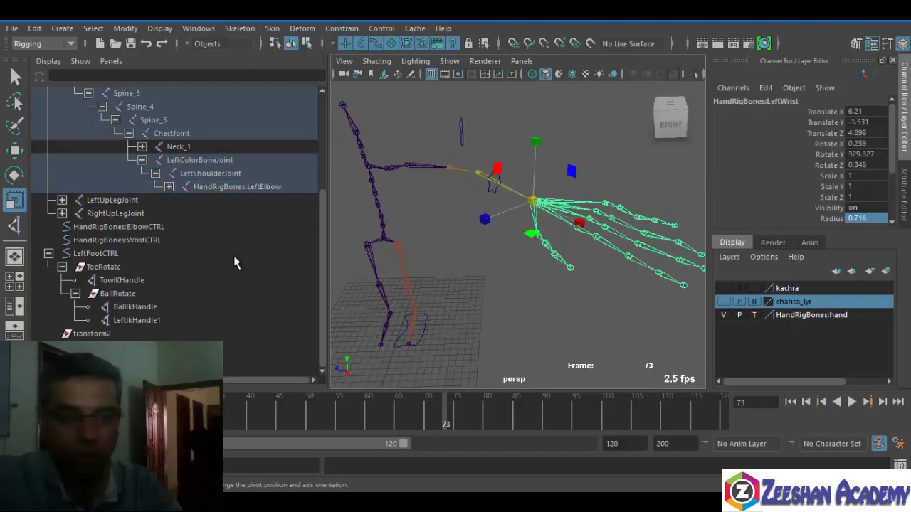
alt+drag(626, 226, 506, 179)
click(504, 172)
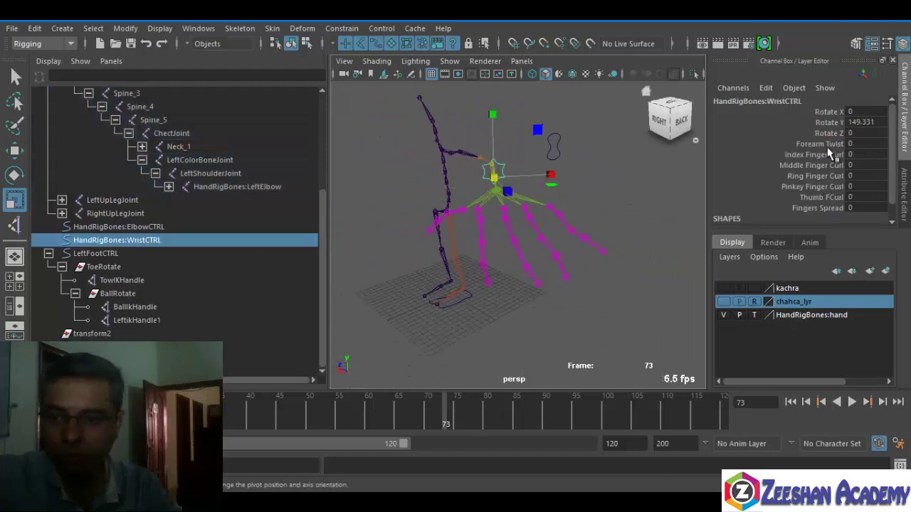
drag(828, 148, 830, 186)
middle_drag(603, 228, 612, 230)
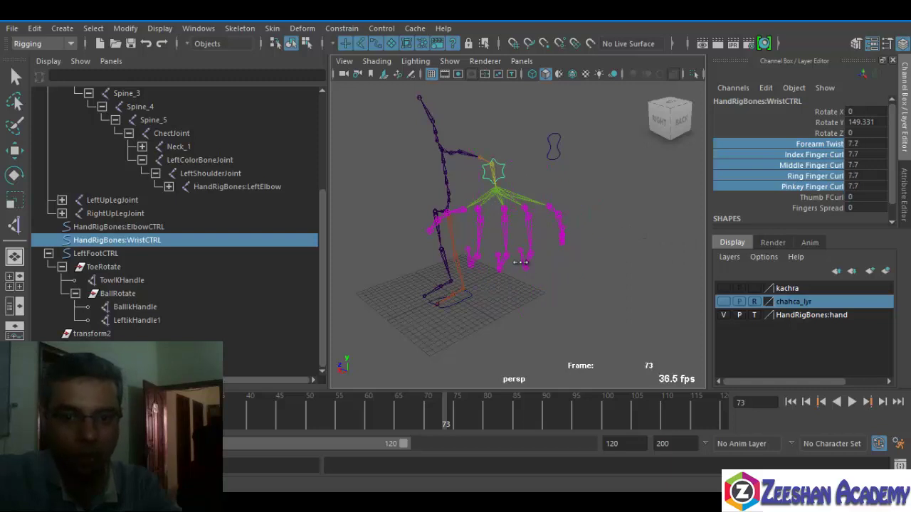
key(ctrl+z)
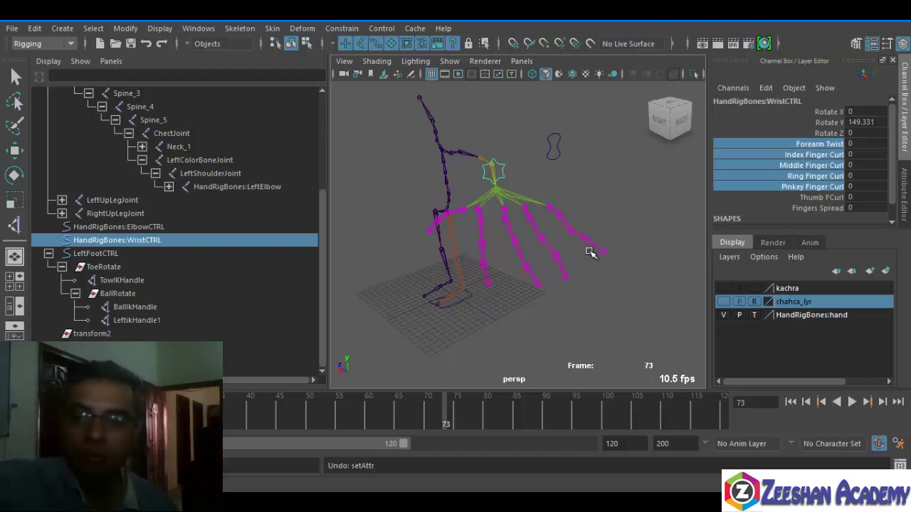
- Undo the joint radius changes and the Parent joint connection of HandRigBones:LeftElbow to LeftShoulderJoint
key(ctrl+z)
key(r)
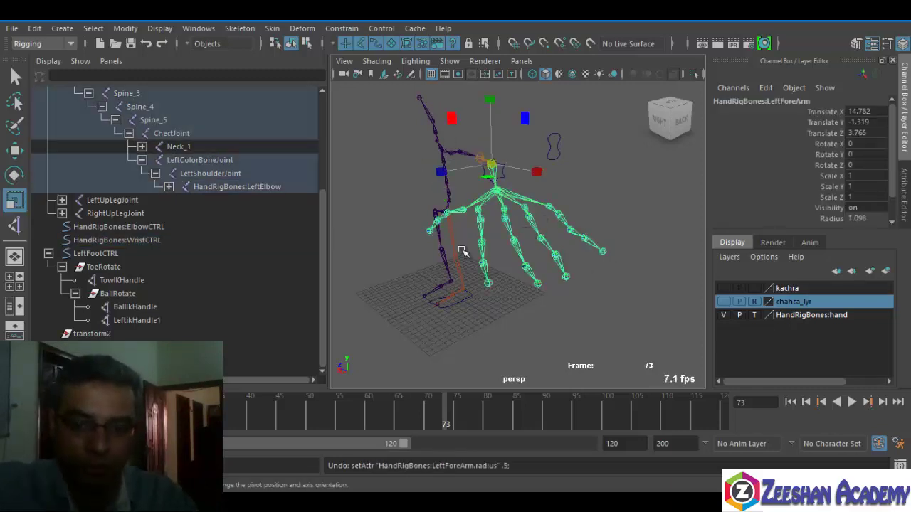
key(ctrl+z)
key(ctrl+z)
key(ctrl+z)
key(ctrl+z)
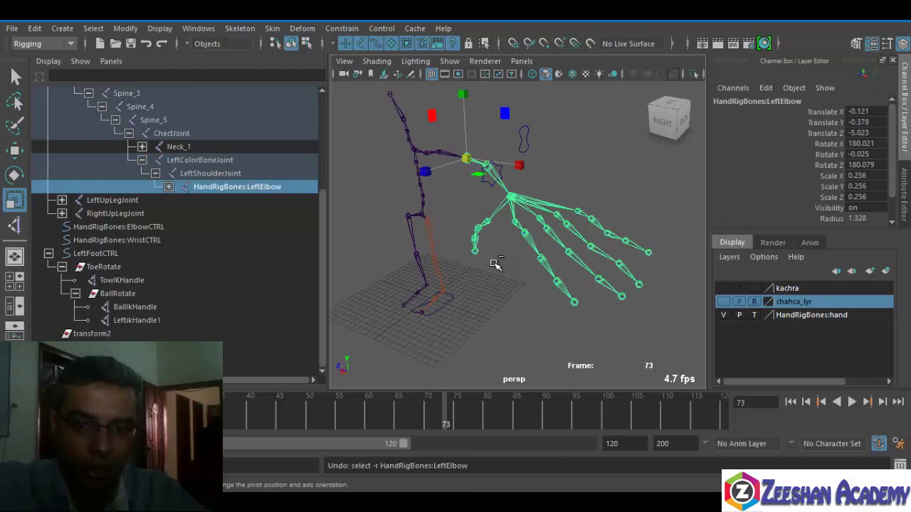
key(ctrl+z)
key(ctrl+z)
key(ctrl+z)
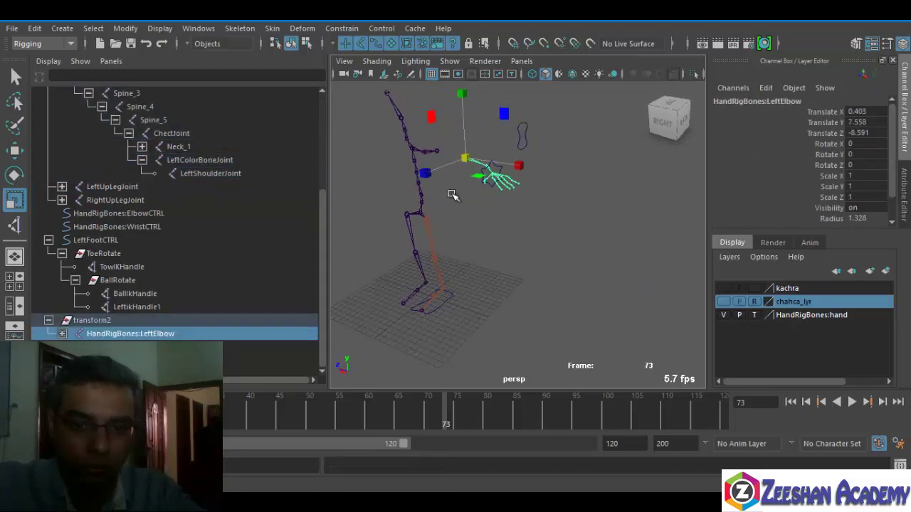
- Try connecting HandRigBones:LeftElbow to LeftShoulderJoint again in Connect joint mode, and undo it
alt+drag(452, 196, 514, 226)
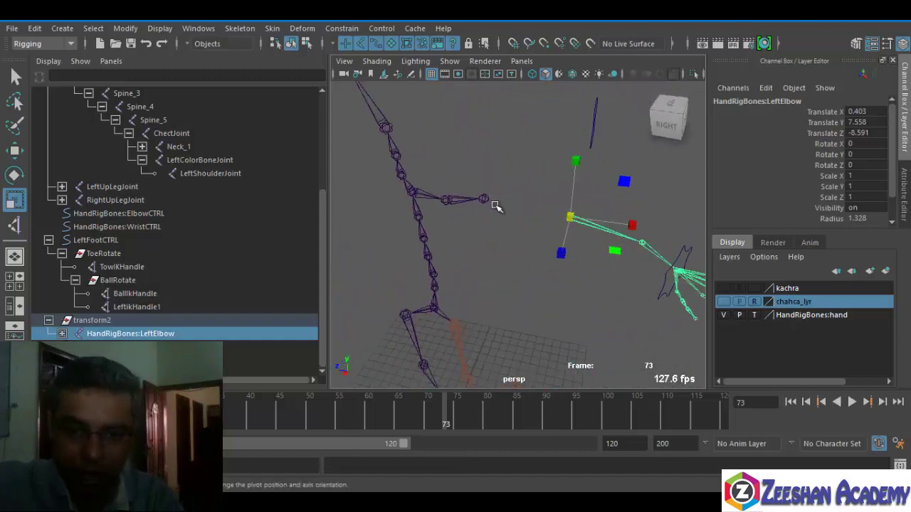
shift+click(486, 201)
click(199, 29)
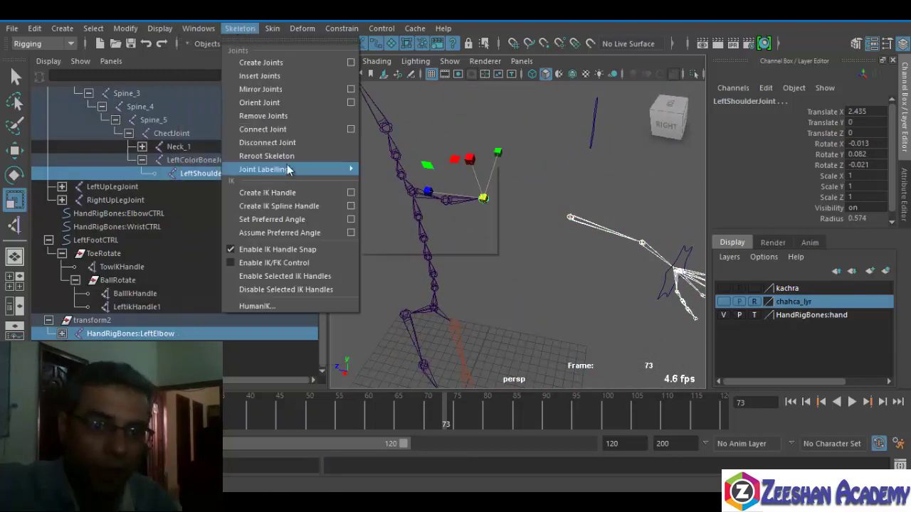
click(350, 129)
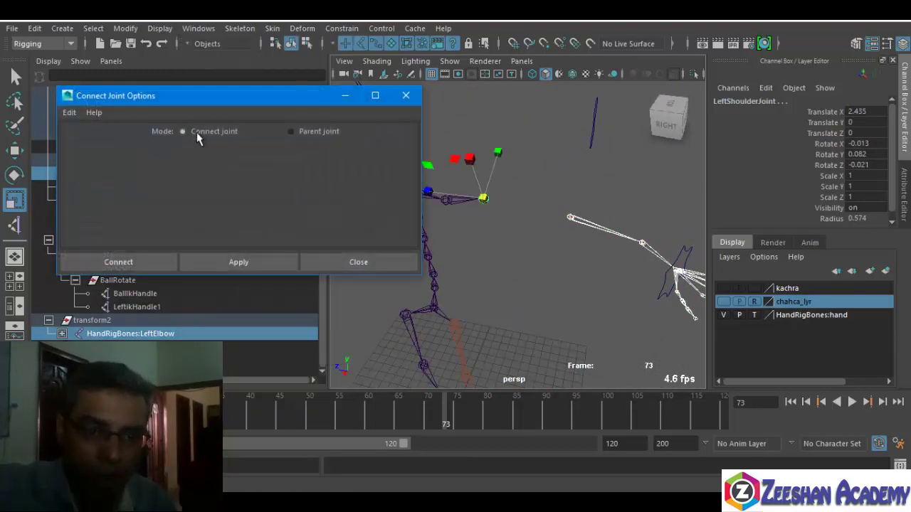
click(239, 262)
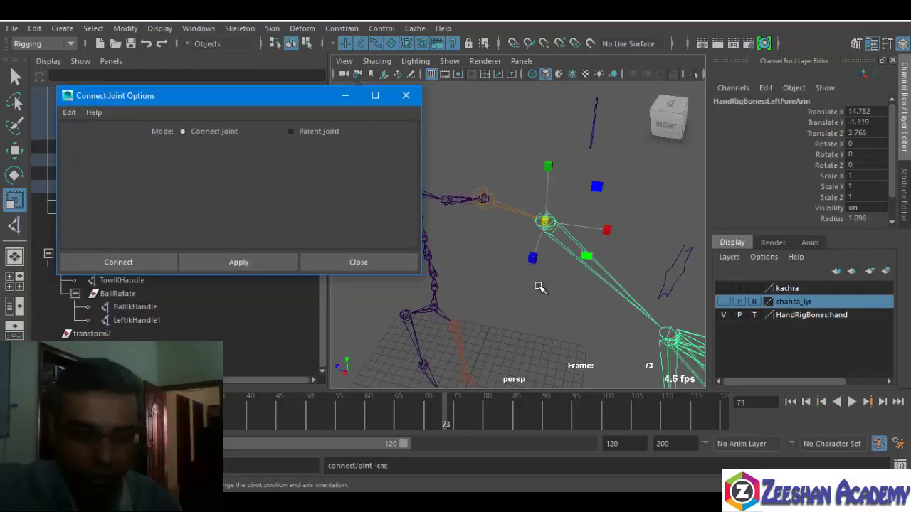
key(ctrl+z)
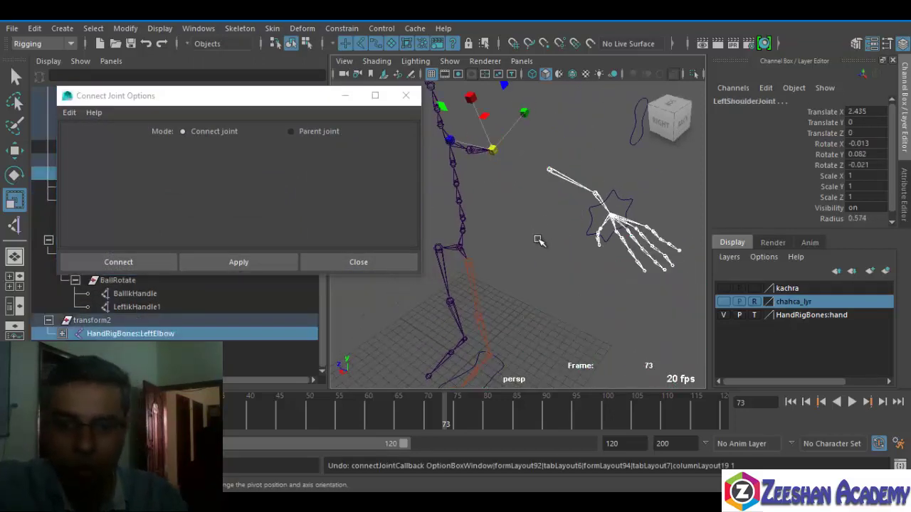
- Disconnect HandRigBones:LeftForeArm from the elbow joint with Disconnect Joint
alt+drag(538, 241, 456, 242)
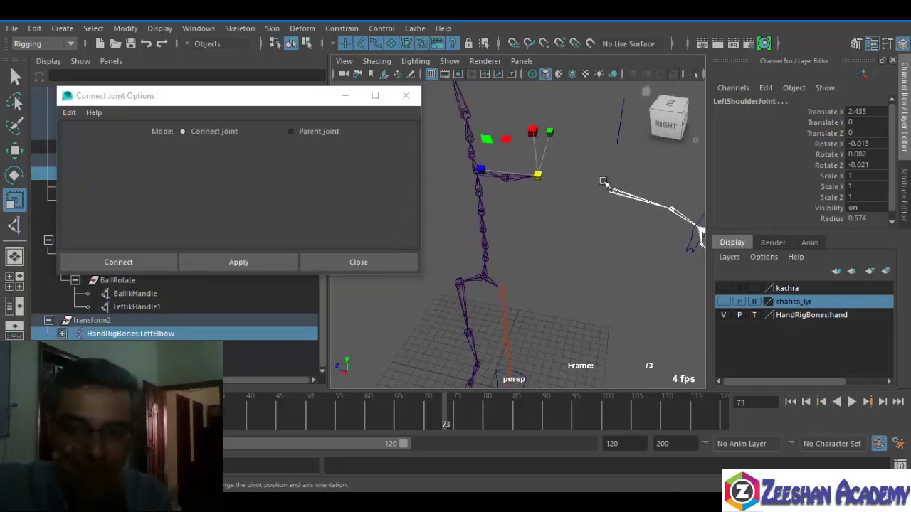
click(613, 251)
click(641, 257)
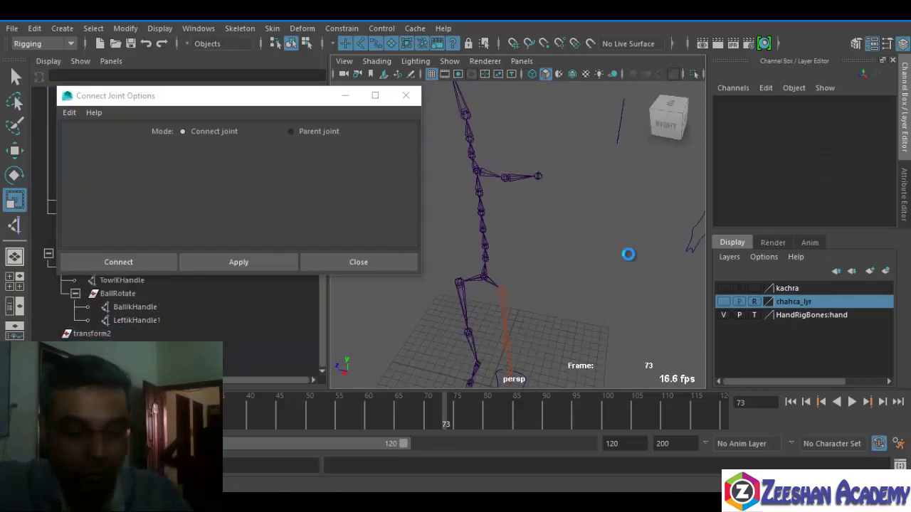
click(686, 238)
alt+drag(679, 231, 658, 228)
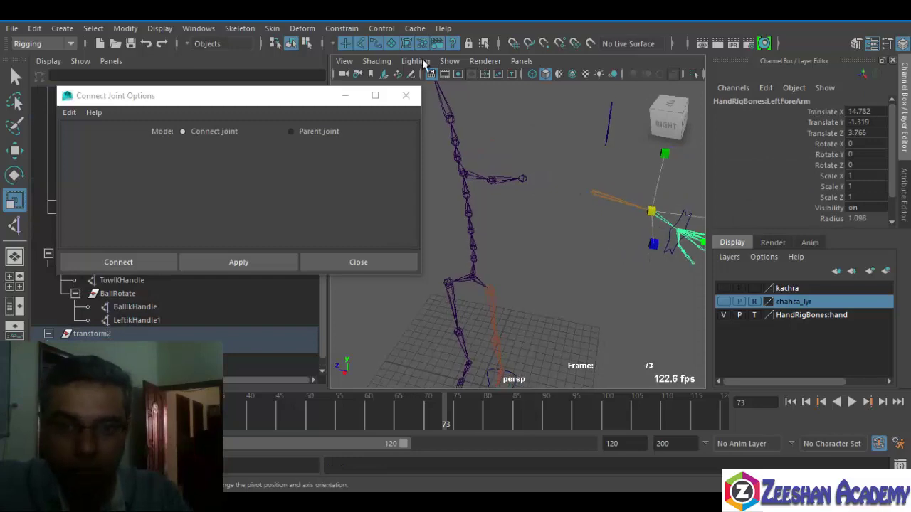
click(242, 28)
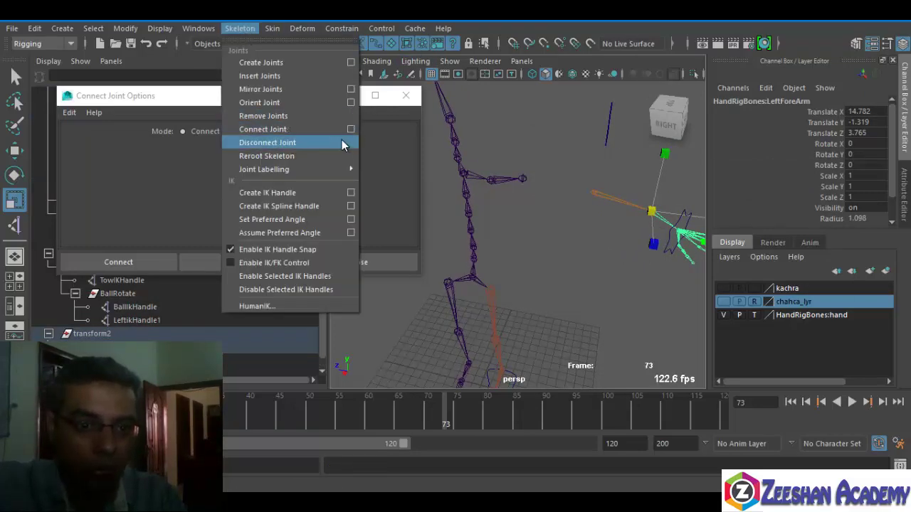
click(340, 143)
alt+drag(602, 203, 624, 209)
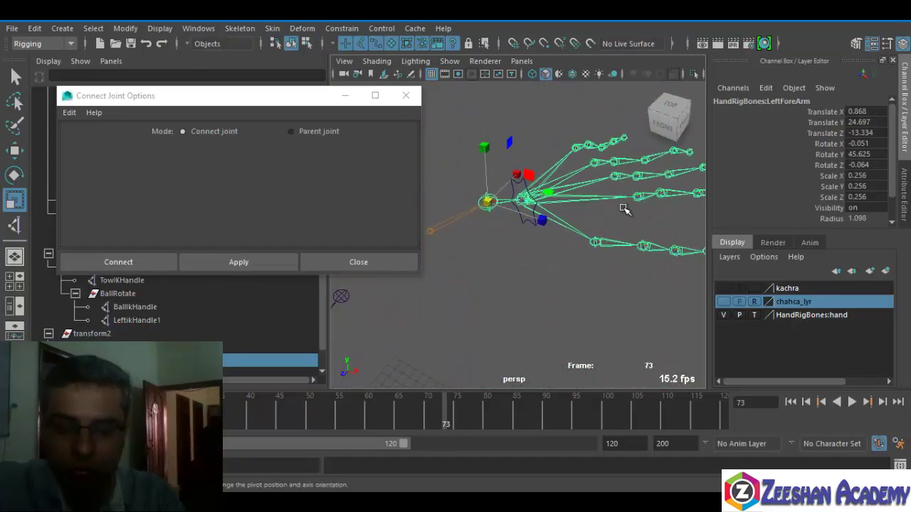
- Try deleting HandRigBones:LeftElbow, undo the deletion and the forearm disconnection, and close the Connect Joint options
click(475, 216)
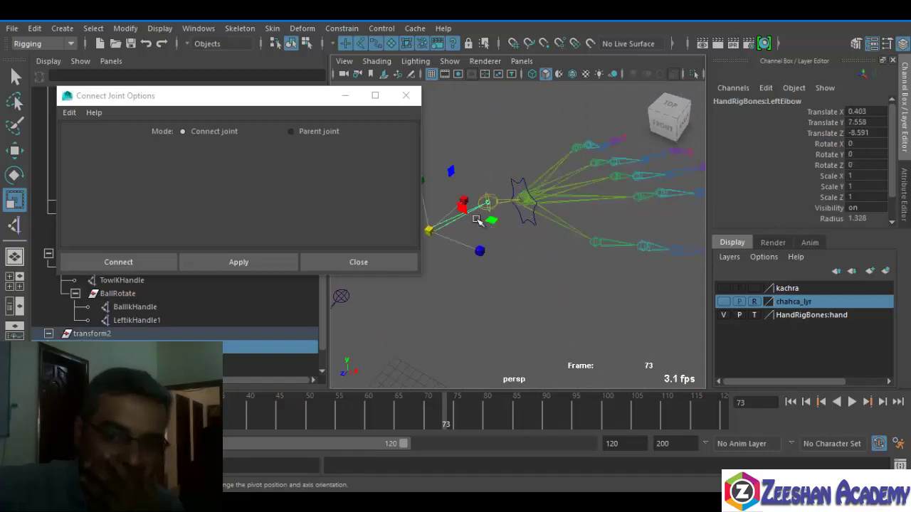
click(490, 242)
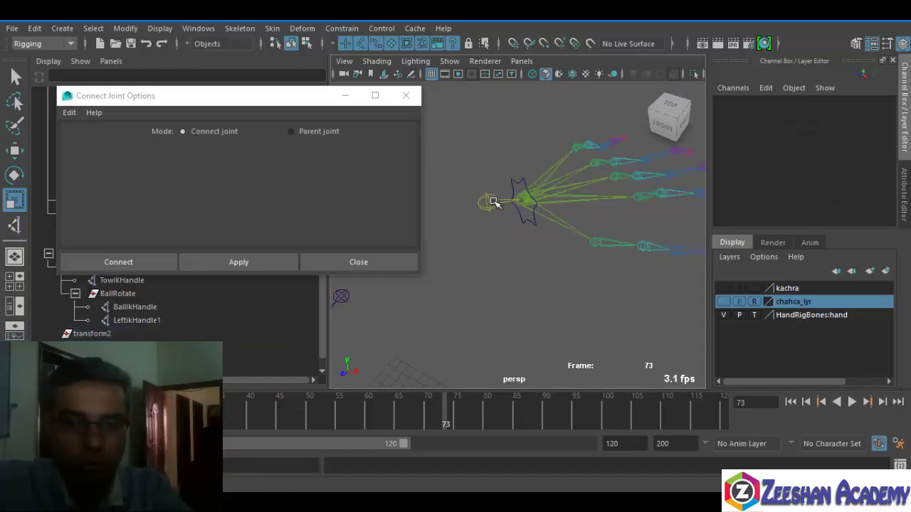
key(ctrl+z)
key(ctrl+z)
key(ctrl+z)
key(ctrl+z)
key(ctrl+z)
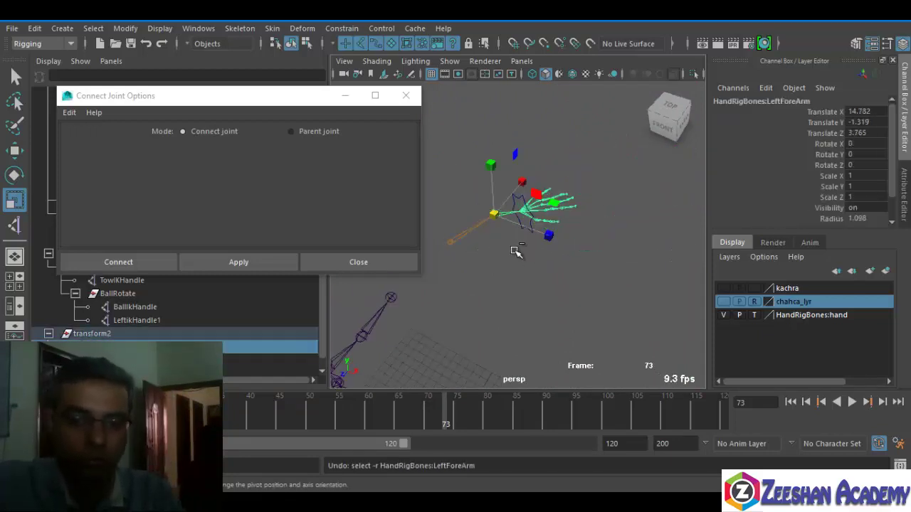
key(ctrl+z)
key(ctrl+z)
key(ctrl+z)
click(406, 95)
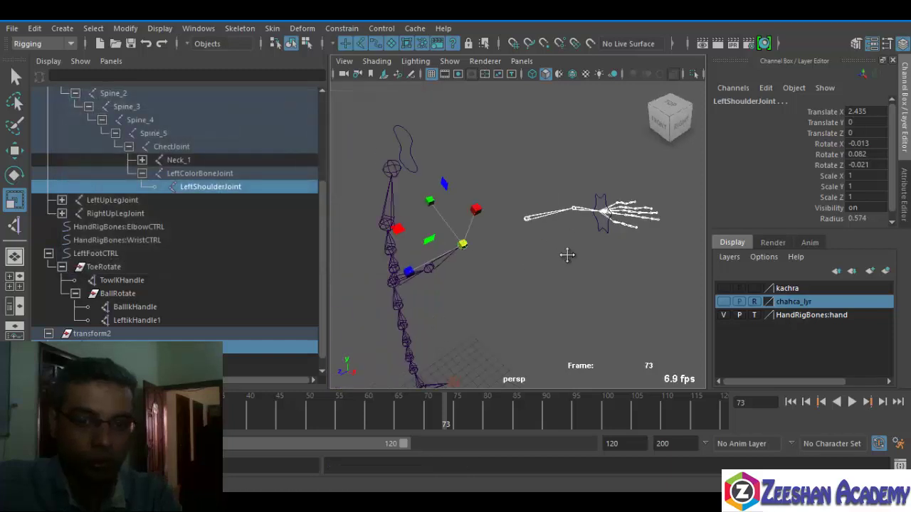
- Try joining HandRigBones:LeftElbow to LeftShoulderJoint once more, and undo the connection
alt+drag(567, 254, 388, 218)
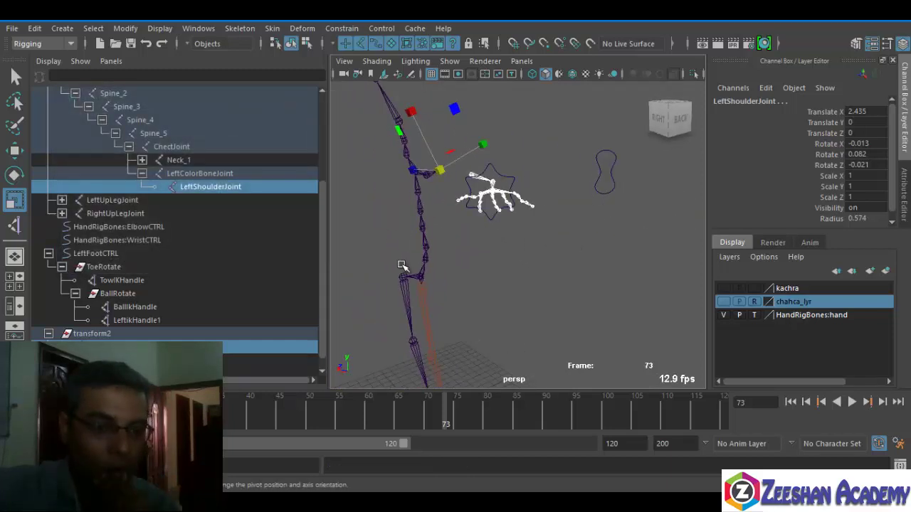
alt+drag(470, 227, 543, 248)
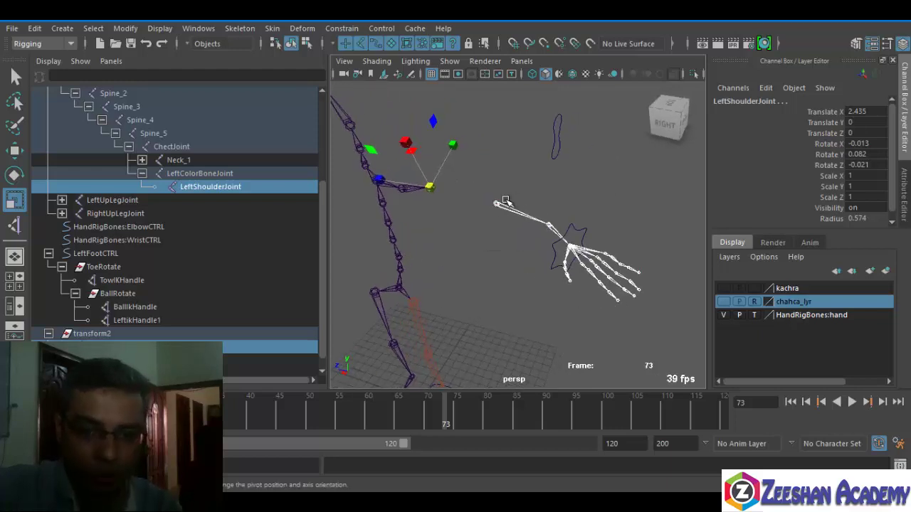
click(530, 234)
alt+drag(423, 226, 515, 201)
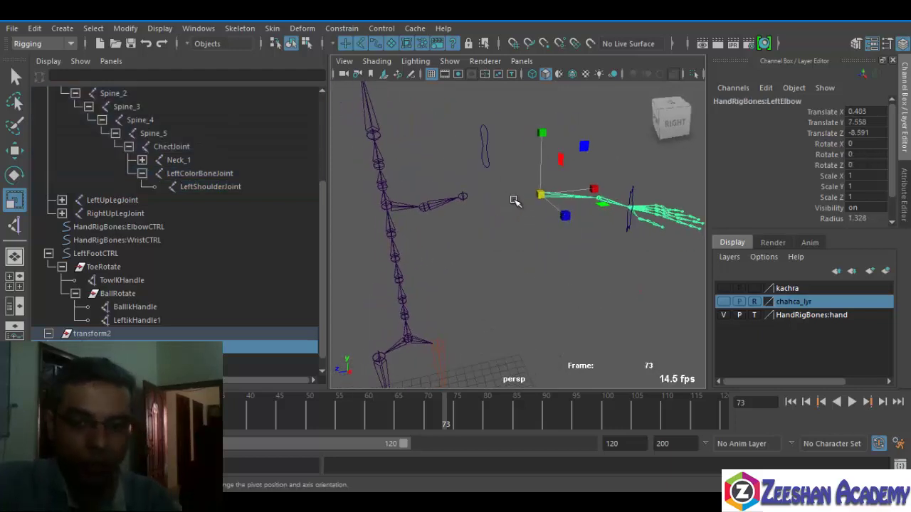
click(466, 196)
click(239, 29)
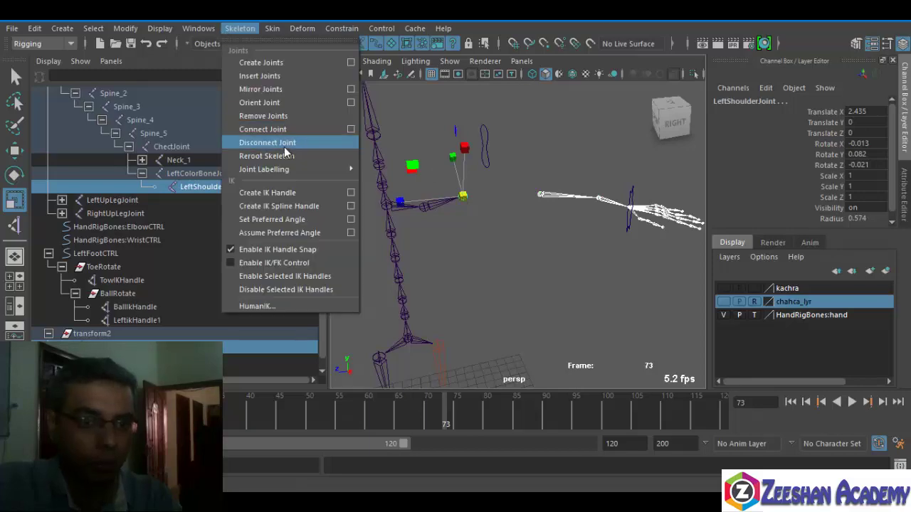
click(287, 147)
alt+drag(555, 270, 535, 276)
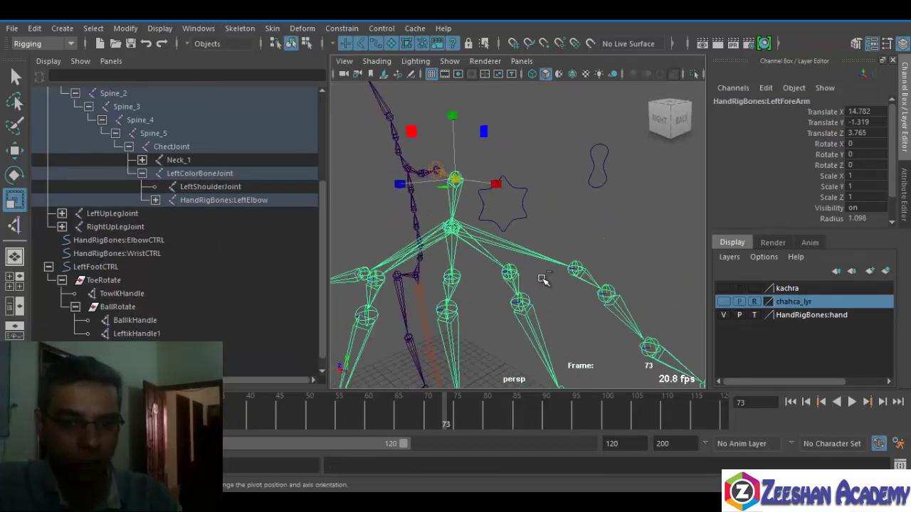
key(shift+p)
alt+drag(430, 268, 538, 244)
alt+right_drag(427, 326, 585, 248)
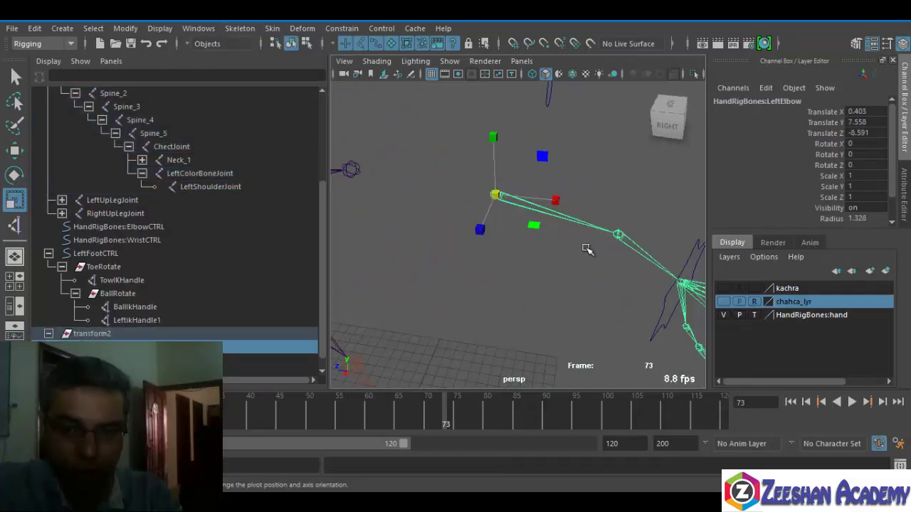
- Try deleting HandRigBones:LeftElbow after checking the elbow and forearm joints, and undo the deletion
click(619, 238)
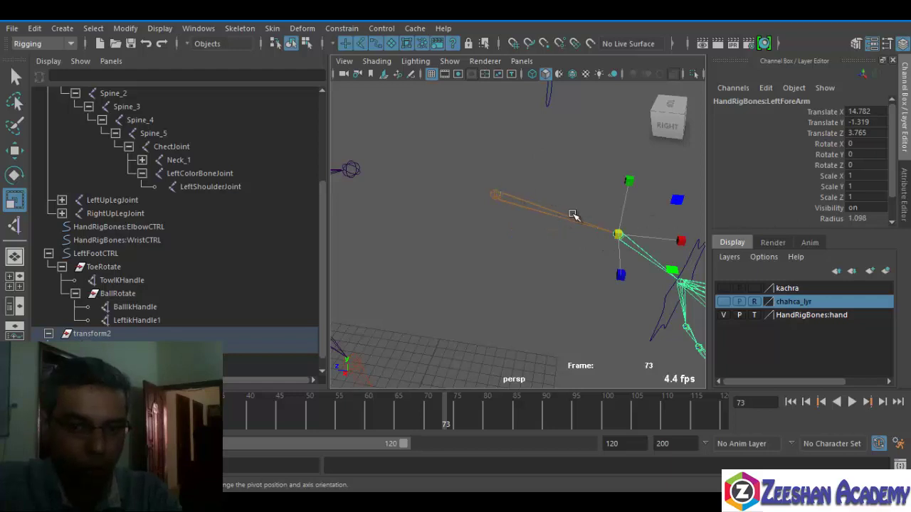
alt+middle_drag(574, 215, 427, 211)
key(Up)
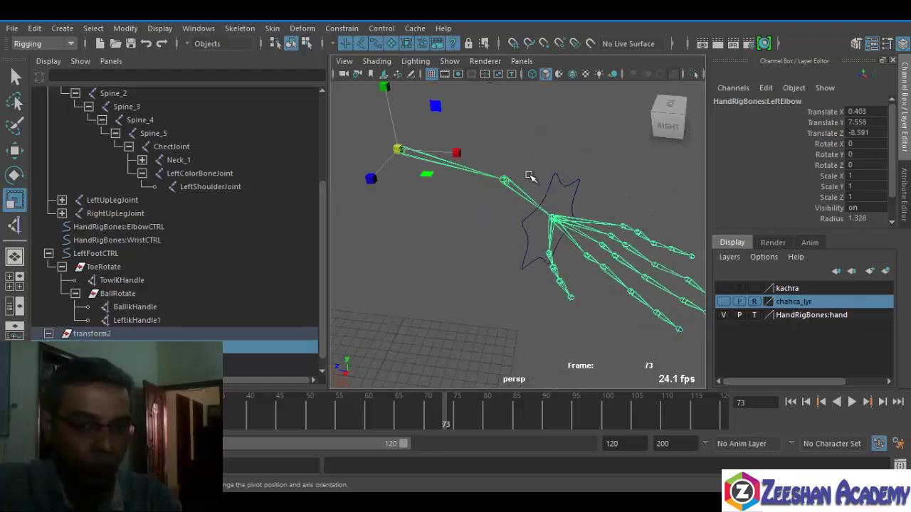
key(Down)
key(Up)
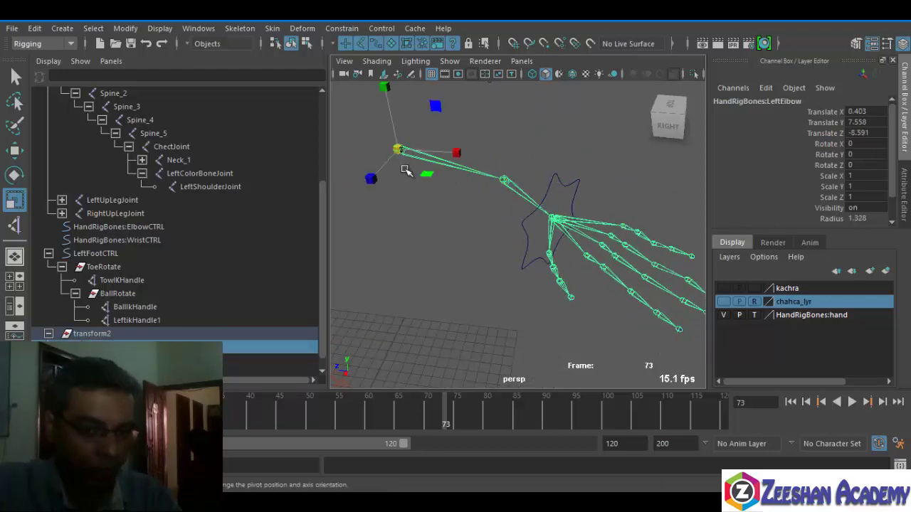
key(Delete)
key(ctrl+z)
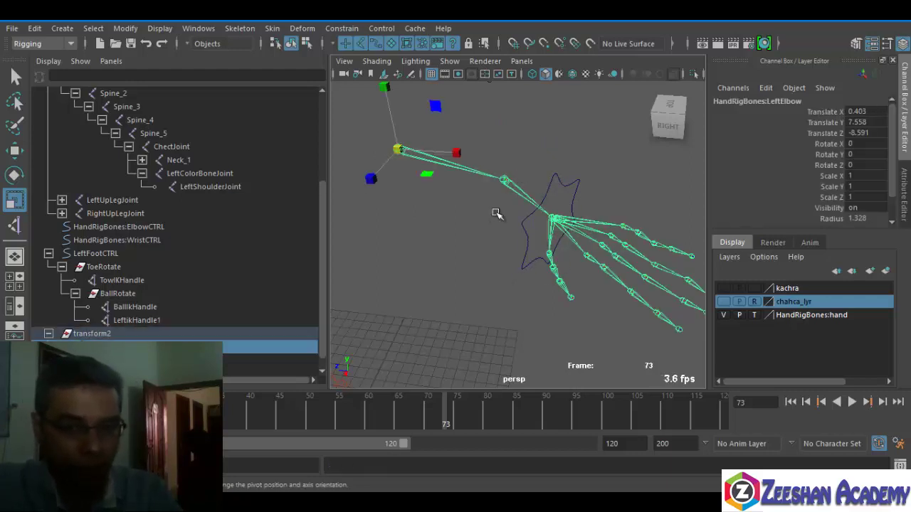
- Try Disconnect Joint on HandRigBones:LeftForeArm, and undo it
key(Down)
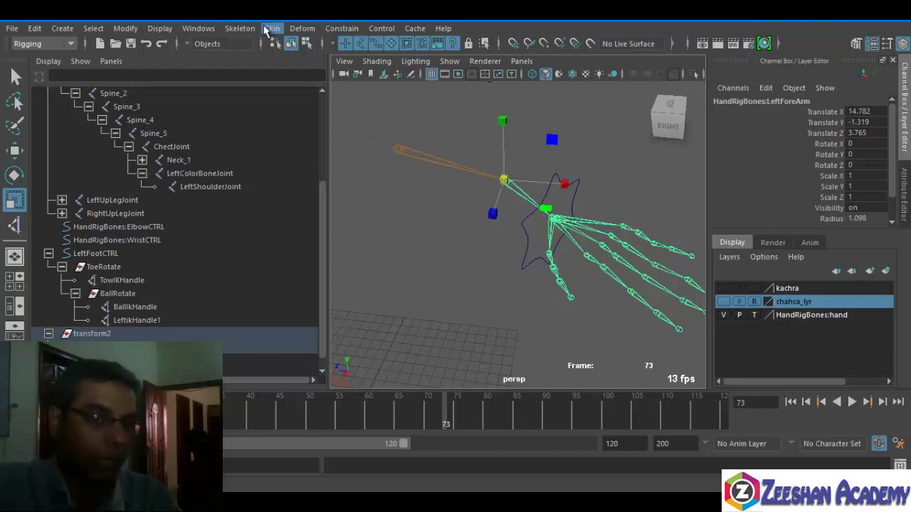
click(240, 28)
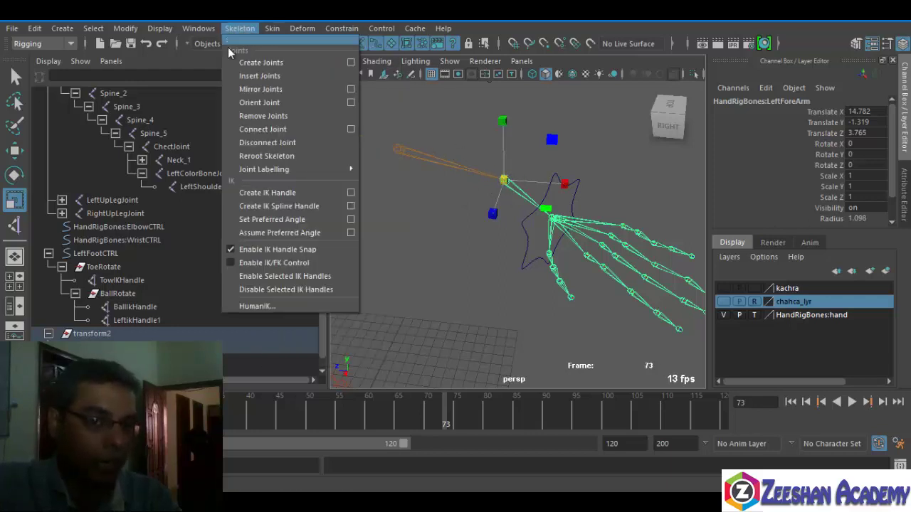
click(268, 141)
alt+drag(470, 235, 550, 249)
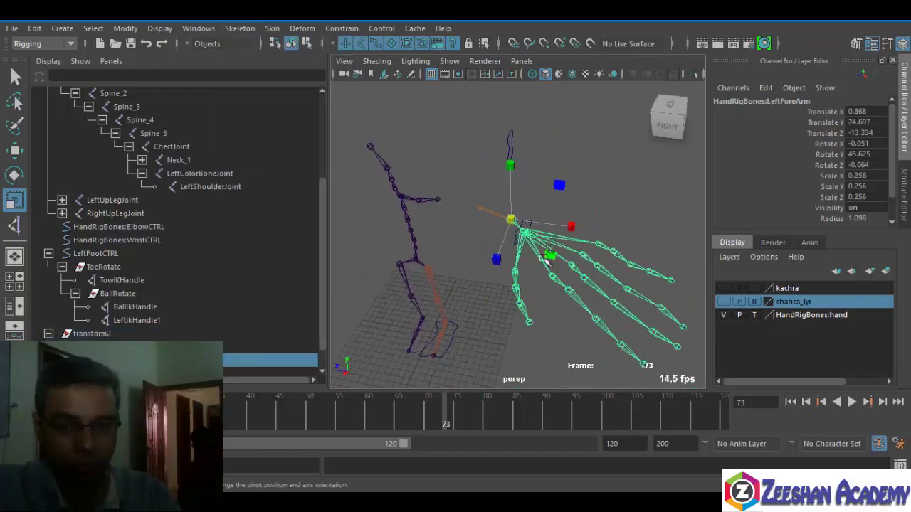
key(ctrl+z)
key(ctrl+z)
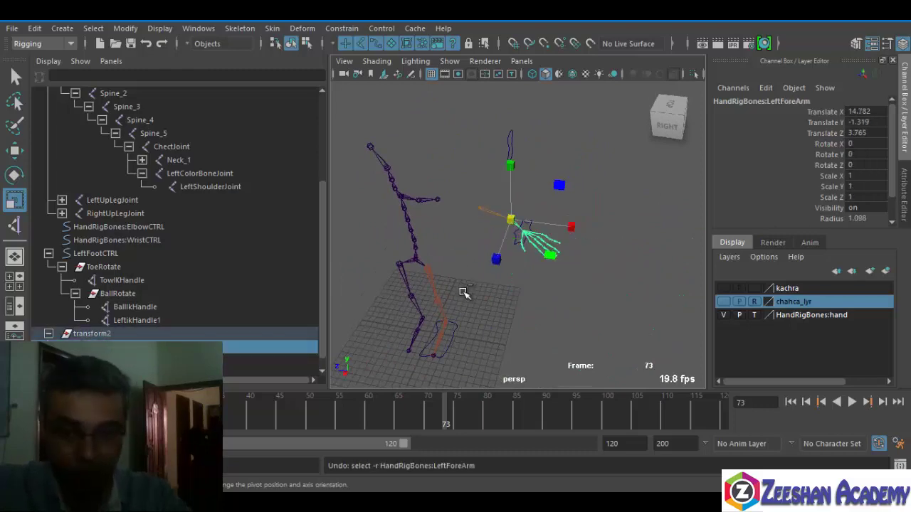
- Start Create Joints in the top view with LeftColorBoneJoint as the joint to build from
alt+right_drag(437, 287, 431, 268)
alt+drag(431, 268, 451, 206)
key(space)
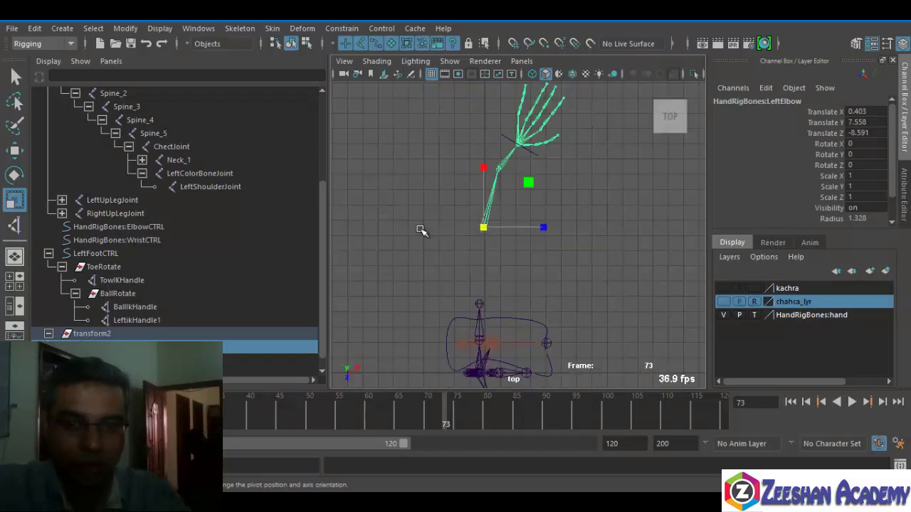
alt+middle_drag(421, 229, 438, 194)
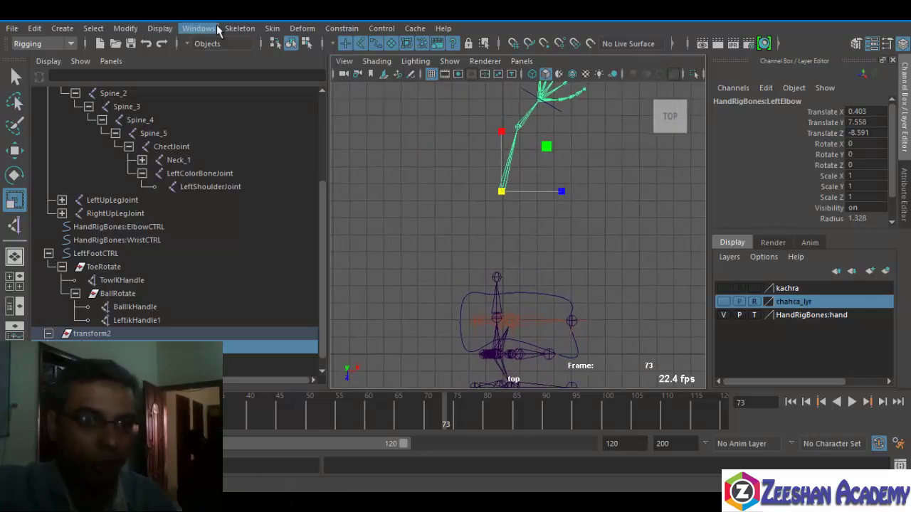
click(239, 29)
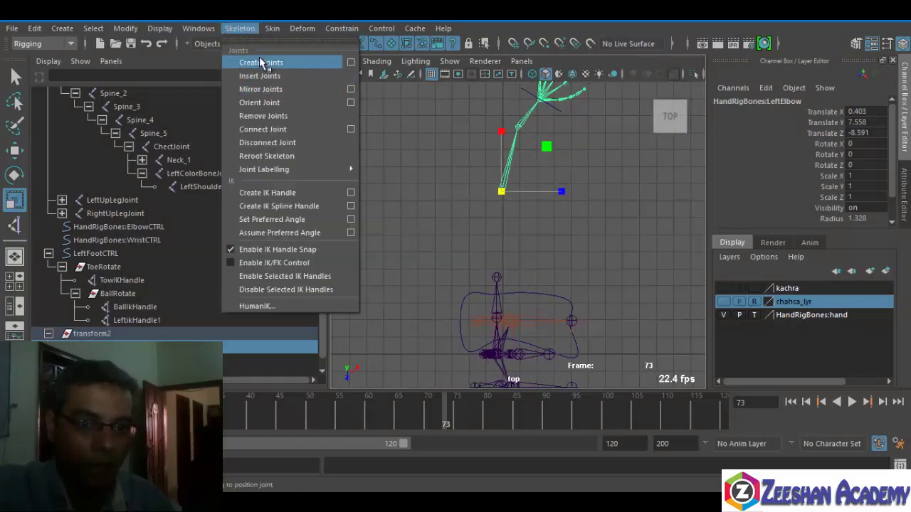
click(258, 63)
click(496, 318)
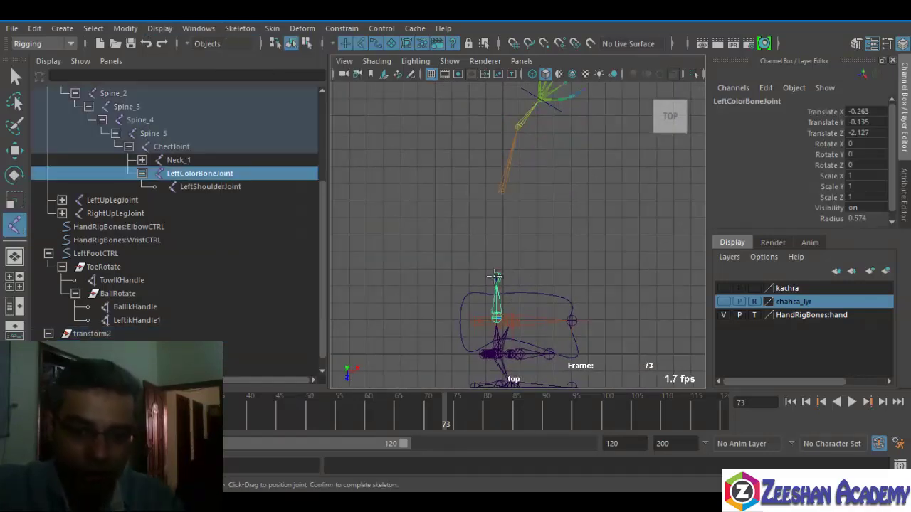
- Undo the trial joints added from LeftColorBoneJoint, and delete LeftColorBoneJoint together with its shoulder joint
key(Delete)
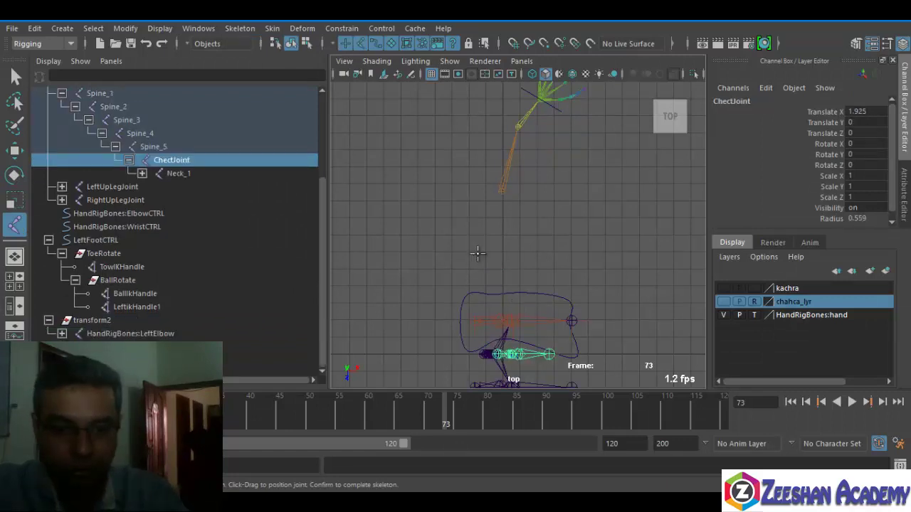
key(ctrl+z)
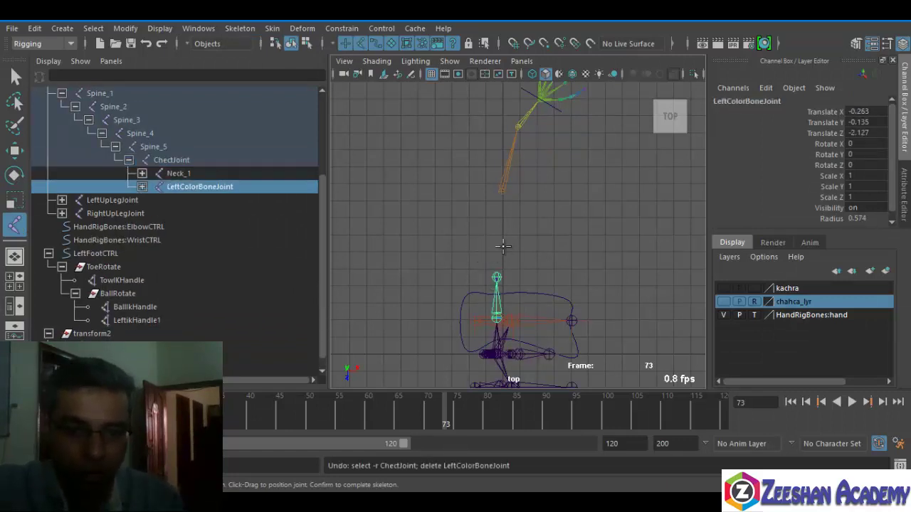
click(498, 267)
key(ctrl+z)
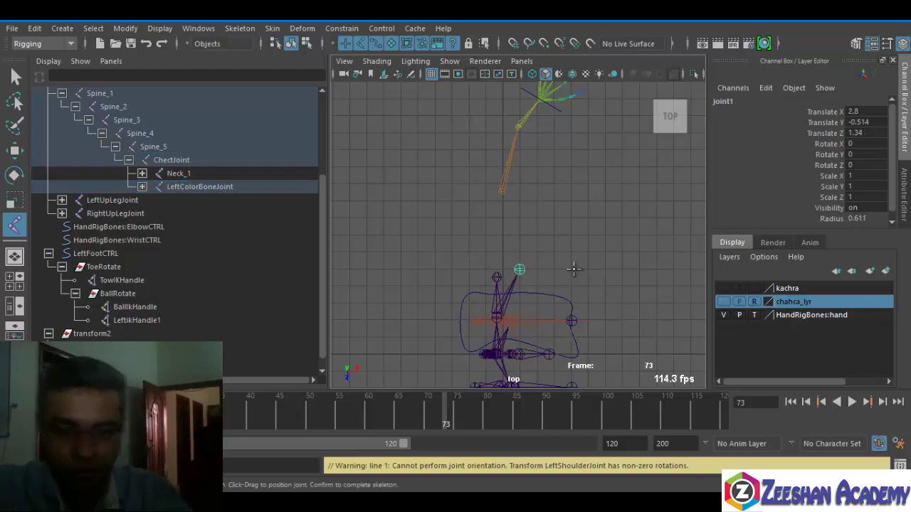
click(498, 277)
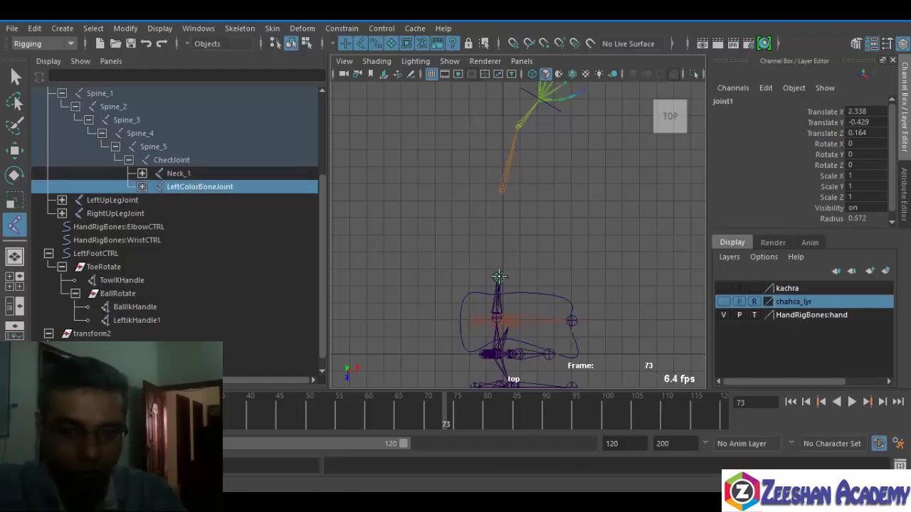
key(ctrl+z)
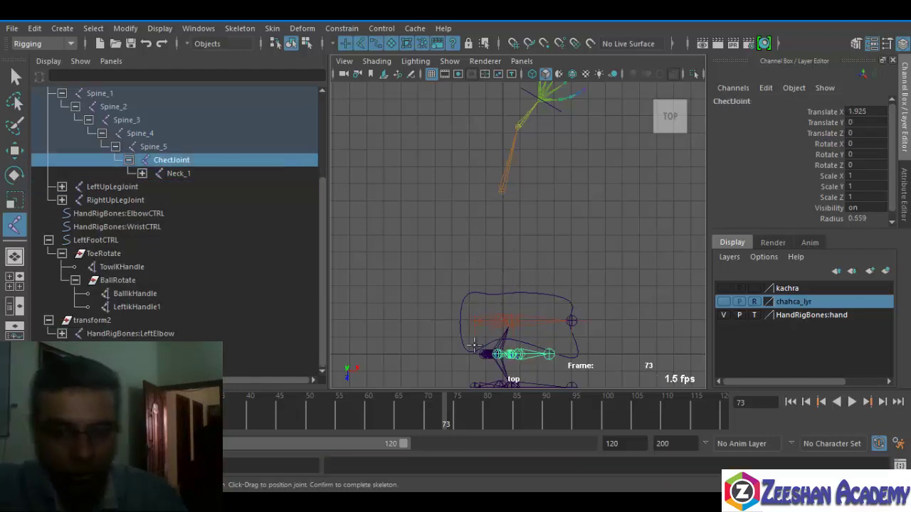
- Draw two new left arm joints from ChectJoint in the top view, placing the second about 6.66 units out beside the hand rig's elbow
click(496, 306)
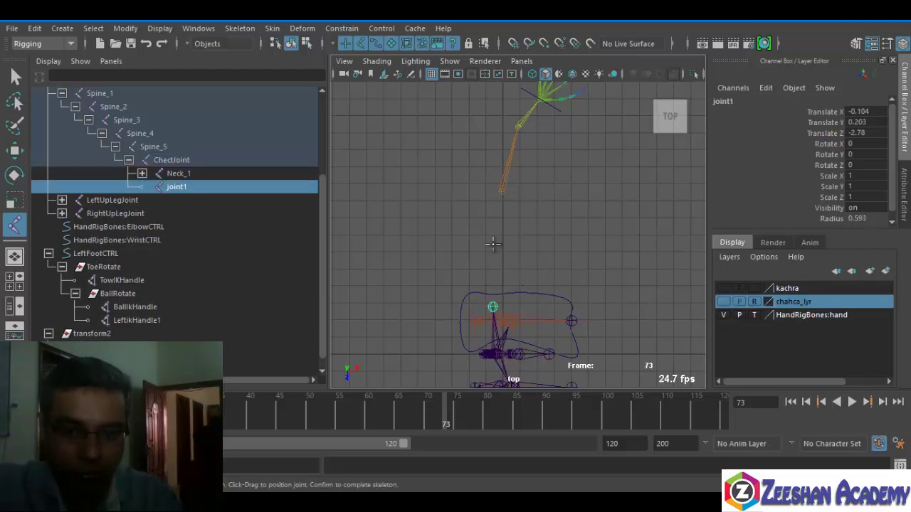
click(491, 225)
shift+drag(507, 192, 506, 191)
alt+middle_drag(485, 259, 478, 291)
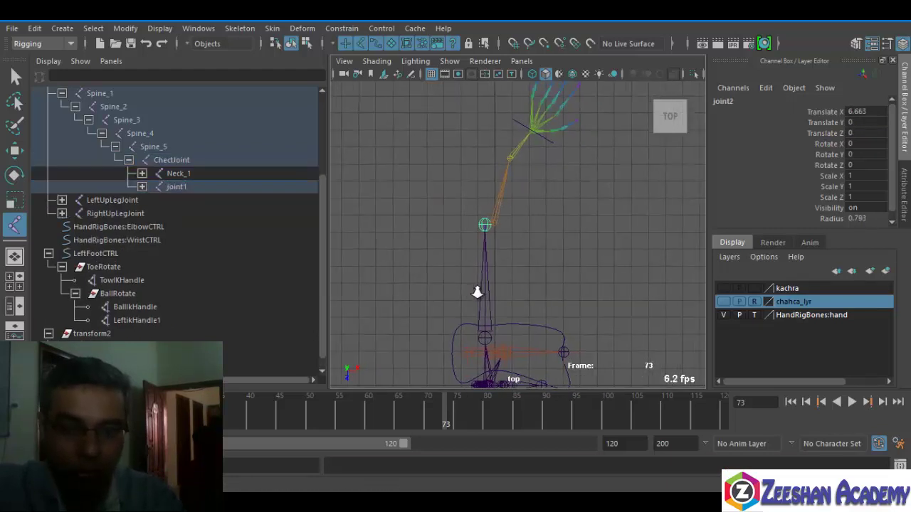
scroll(483, 266, up, 1)
alt+middle_drag(504, 240, 477, 285)
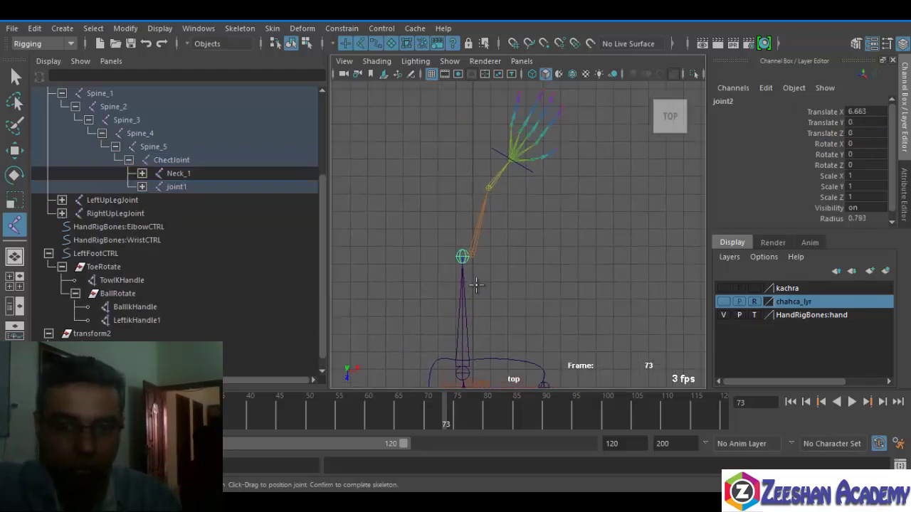
alt+right_drag(477, 285, 536, 259)
alt+middle_drag(529, 228, 477, 159)
key(Return)
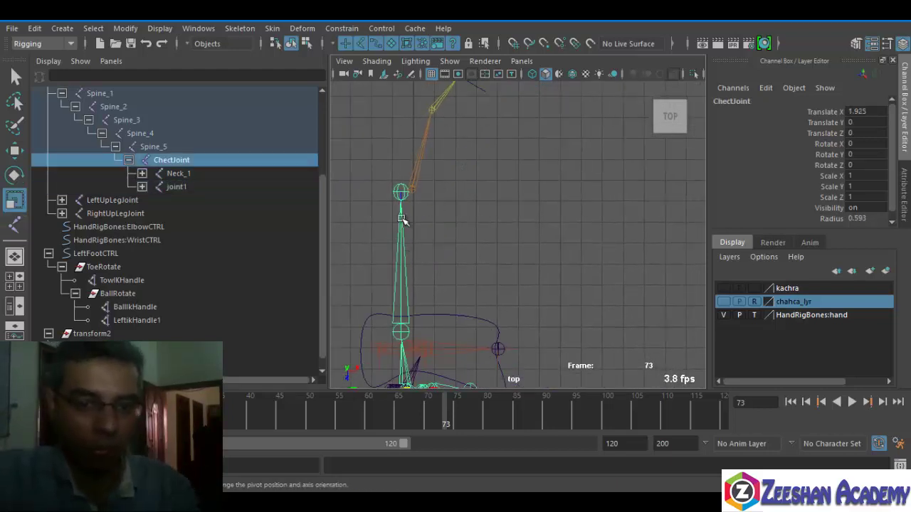
- Try to connect the hand rig's LeftElbow joint with ChectJoint selected, working in the perspective view
alt+drag(402, 221, 429, 214)
key(space)
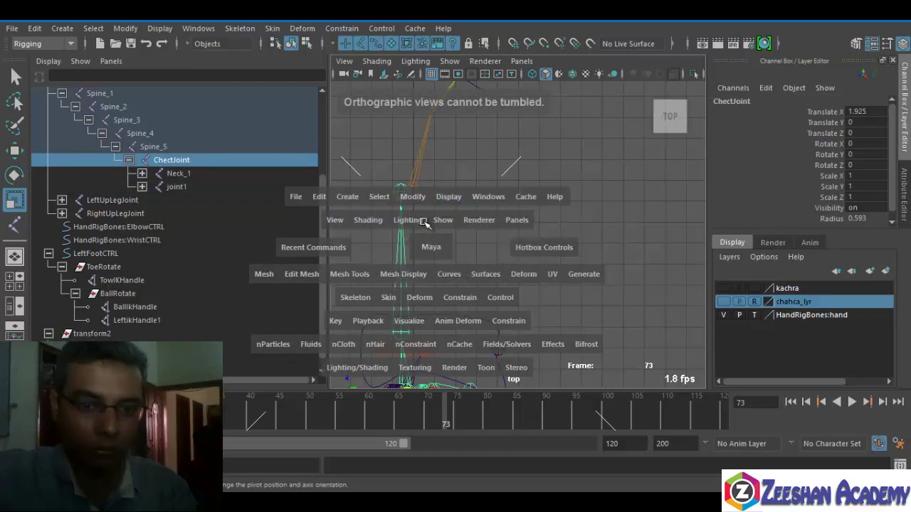
drag(431, 247, 425, 223)
alt+drag(425, 223, 429, 252)
alt+middle_drag(623, 207, 543, 275)
scroll(535, 194, up, 5)
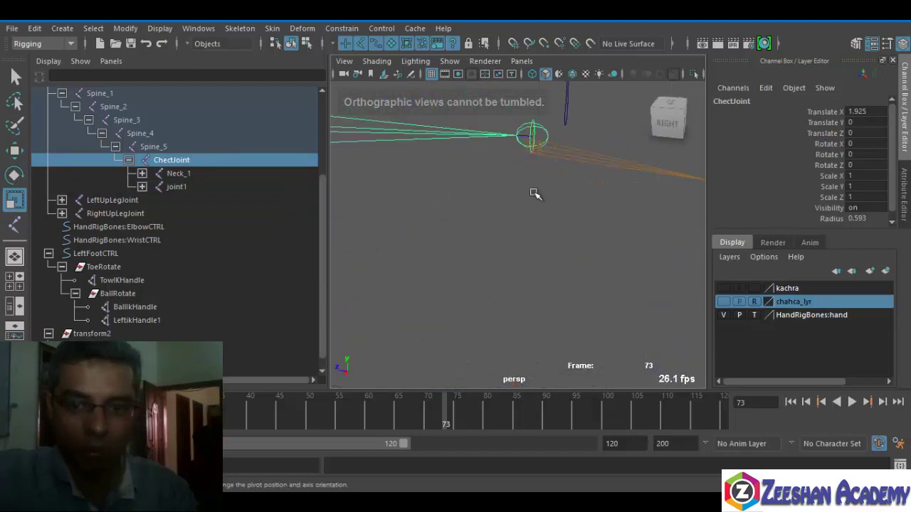
shift+click(547, 148)
alt+middle_drag(531, 173, 584, 172)
scroll(582, 175, down, 5)
alt+drag(510, 197, 518, 207)
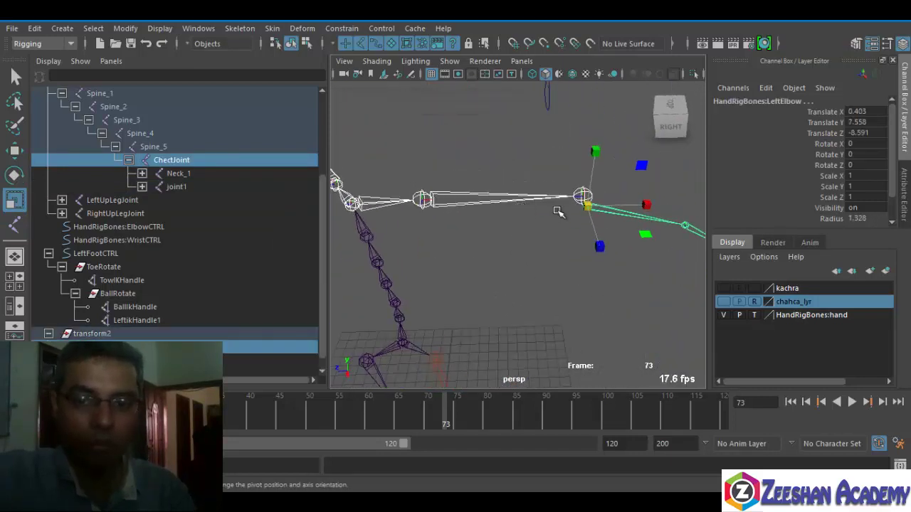
click(240, 27)
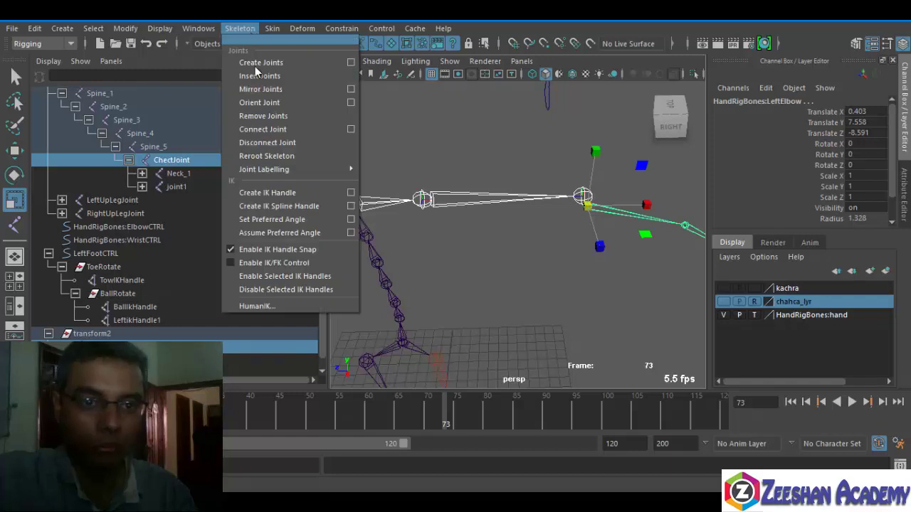
click(302, 129)
click(550, 222)
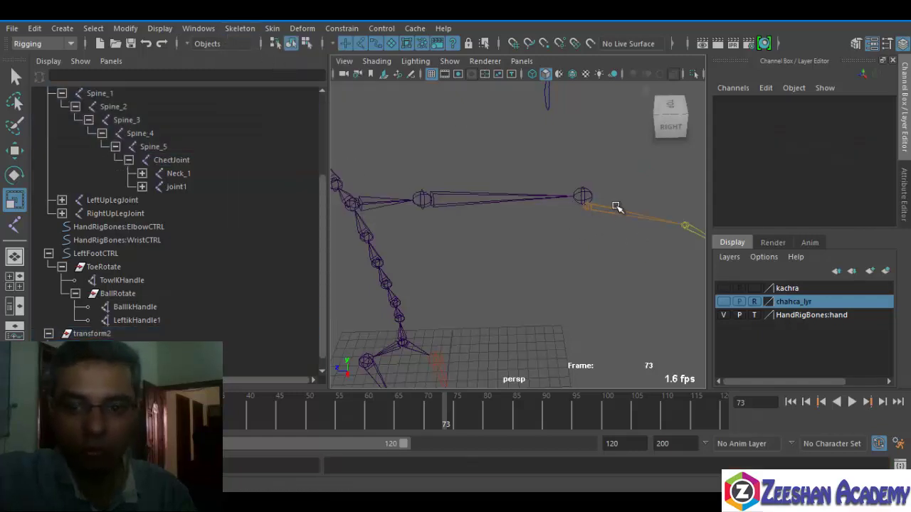
- Connect the hand rig's LeftElbow joint and the end joint of the new left arm chain
click(583, 196)
click(239, 28)
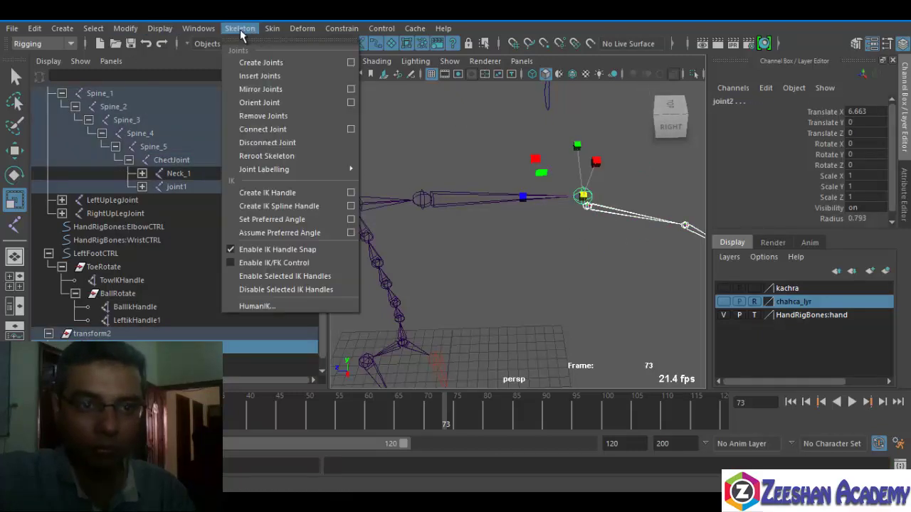
click(256, 143)
scroll(479, 213, up, 3)
alt+right_drag(478, 213, 348, 189)
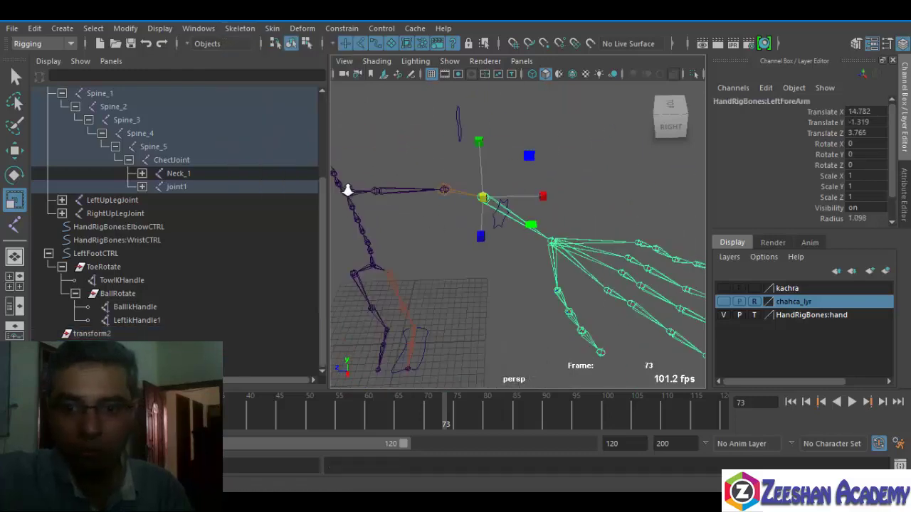
alt+drag(347, 189, 476, 207)
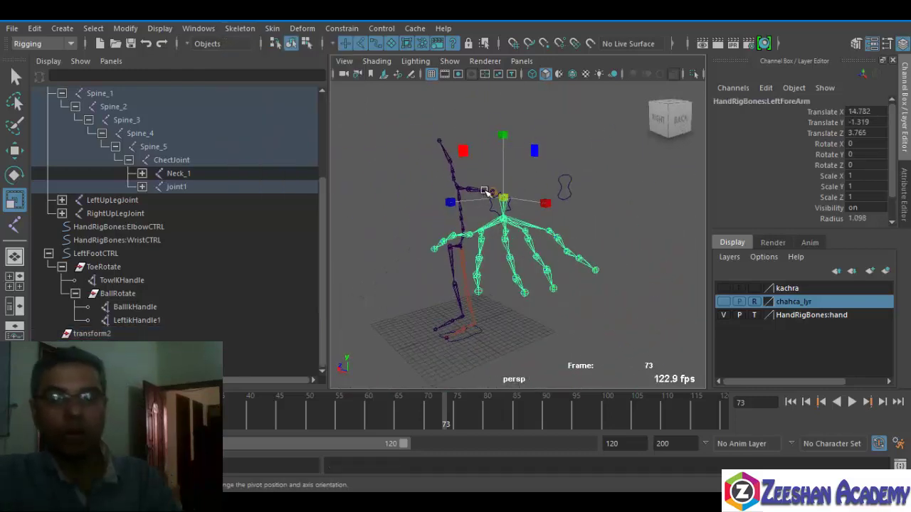
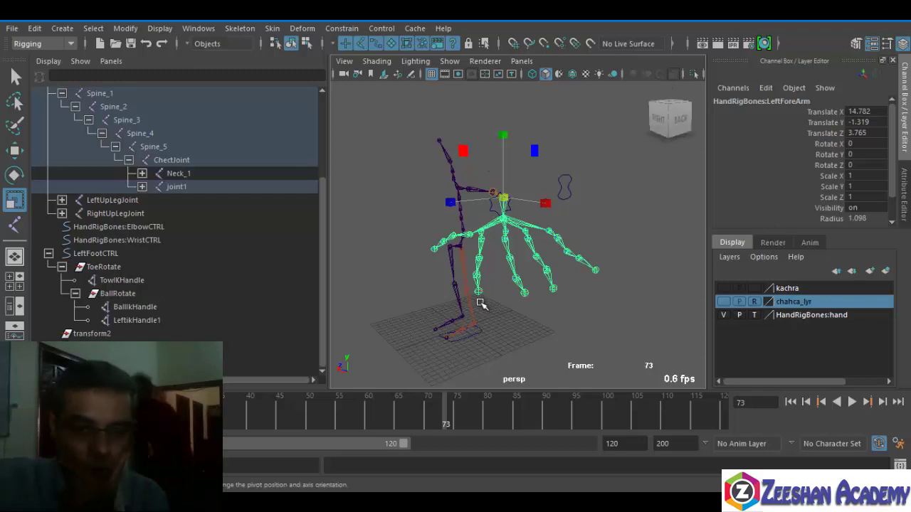
- Delete the whole left arm chain from joint1 down, including the connected hand joints
alt+drag(503, 305, 287, 310)
scroll(498, 283, up, 2)
alt+drag(356, 316, 664, 292)
click(508, 243)
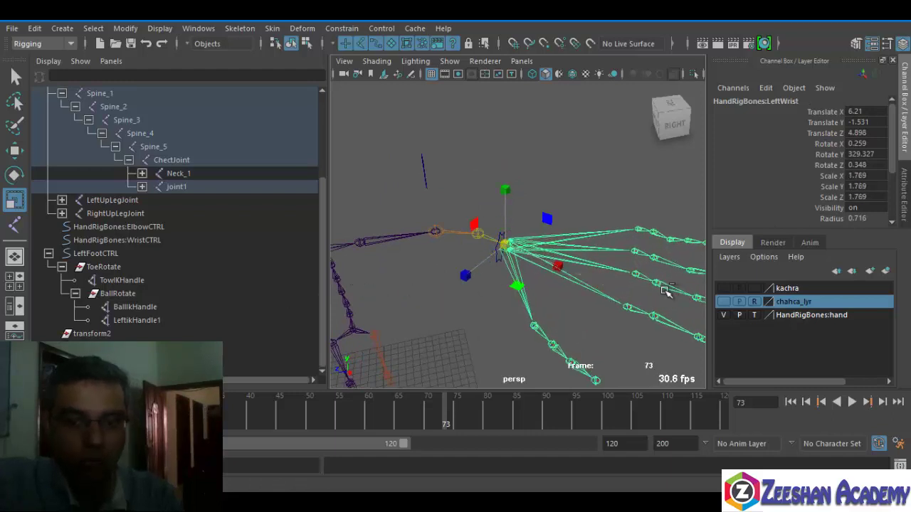
key(ctrl+z)
alt+middle_drag(516, 297, 574, 277)
alt+drag(574, 277, 503, 255)
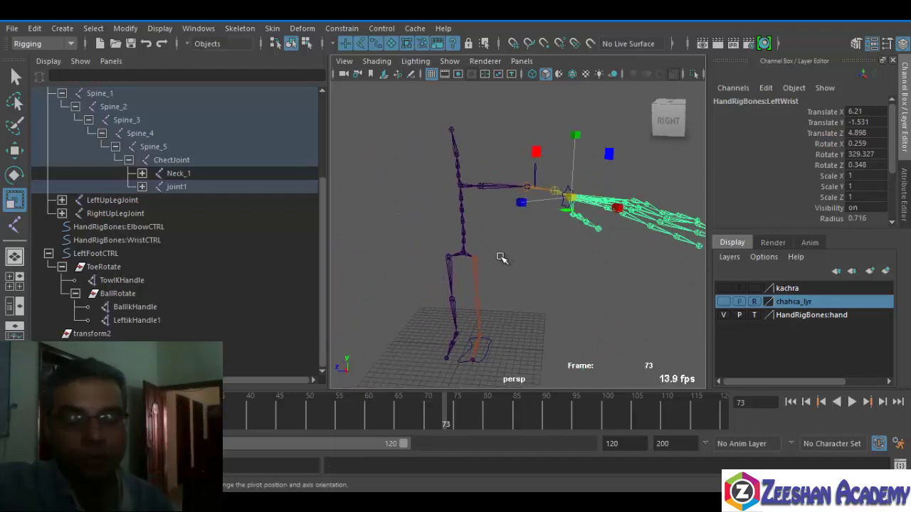
click(502, 186)
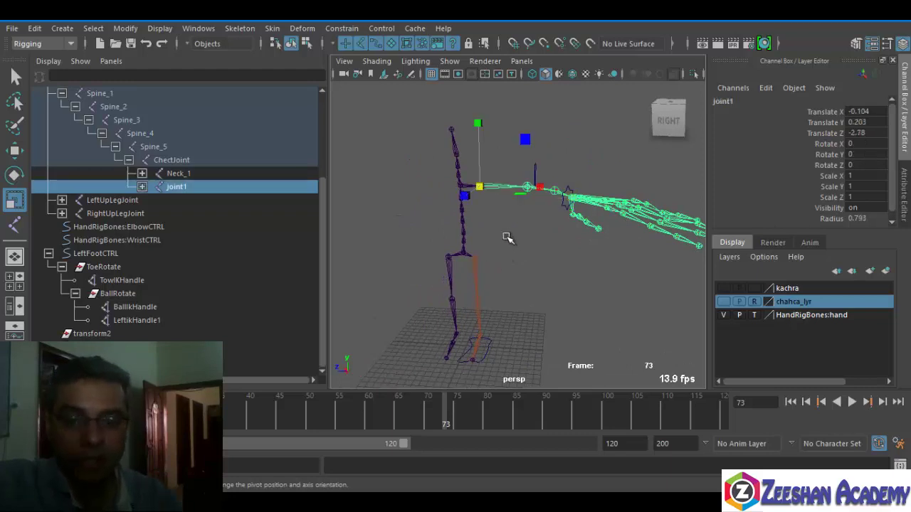
key(Delete)
- Show the body mesh layer chahca_lyr and view the left arm from the top
alt+drag(501, 229, 520, 220)
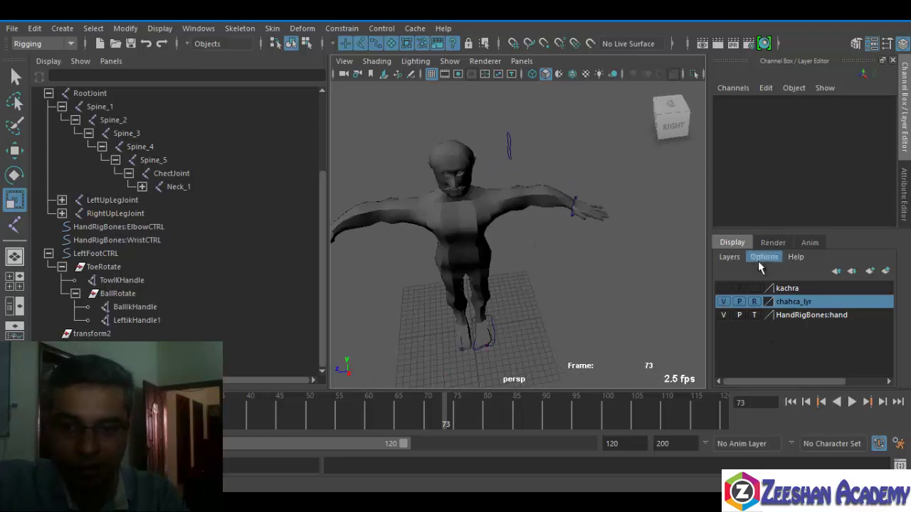
alt+drag(433, 230, 365, 224)
key(space)
drag(438, 208, 367, 212)
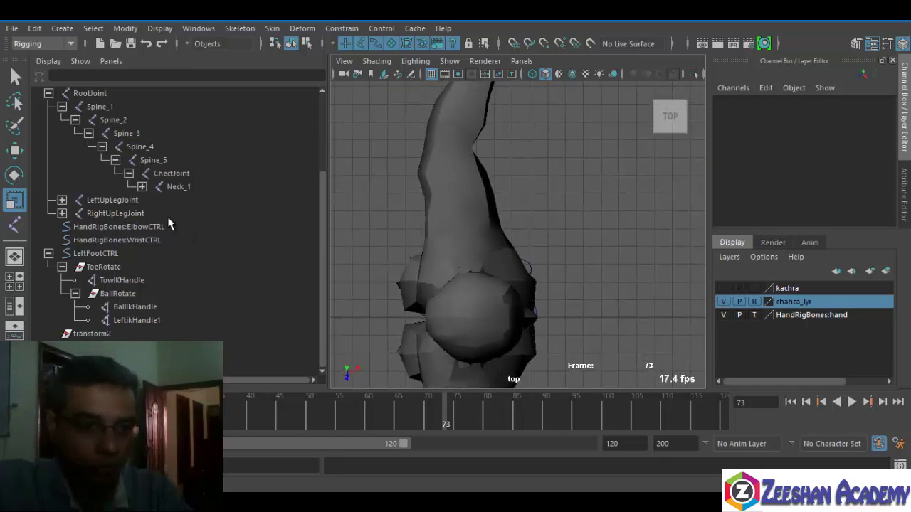
- Display the body in wireframe in the perspective view and select ChectJoint inside the mesh
click(190, 189)
key(space)
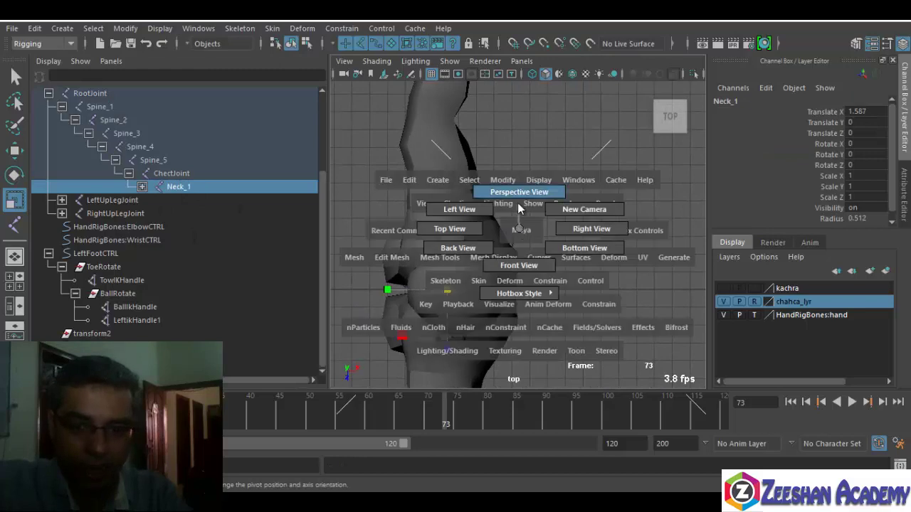
drag(518, 203, 469, 160)
alt+middle_drag(461, 242, 456, 328)
alt+right_drag(455, 327, 513, 346)
key(4)
alt+middle_drag(448, 331, 502, 261)
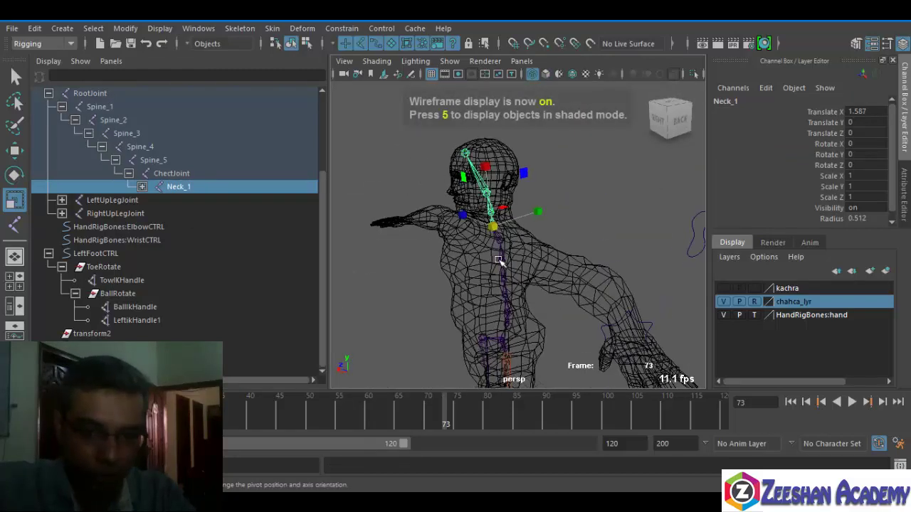
alt+drag(502, 260, 542, 262)
alt+right_drag(542, 262, 502, 260)
alt+drag(501, 260, 441, 252)
click(472, 261)
- Start Create Joints in the top view and try placing a joint at the left shoulder
key(space)
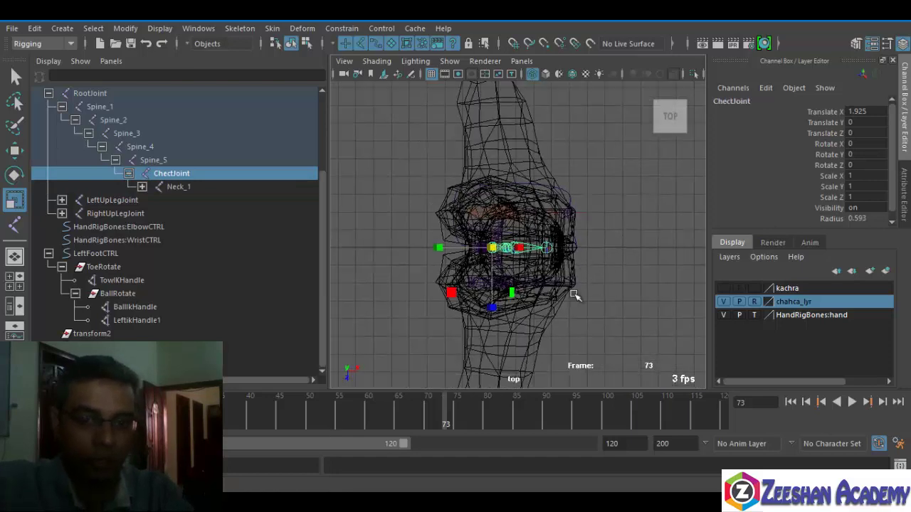
click(239, 29)
click(285, 66)
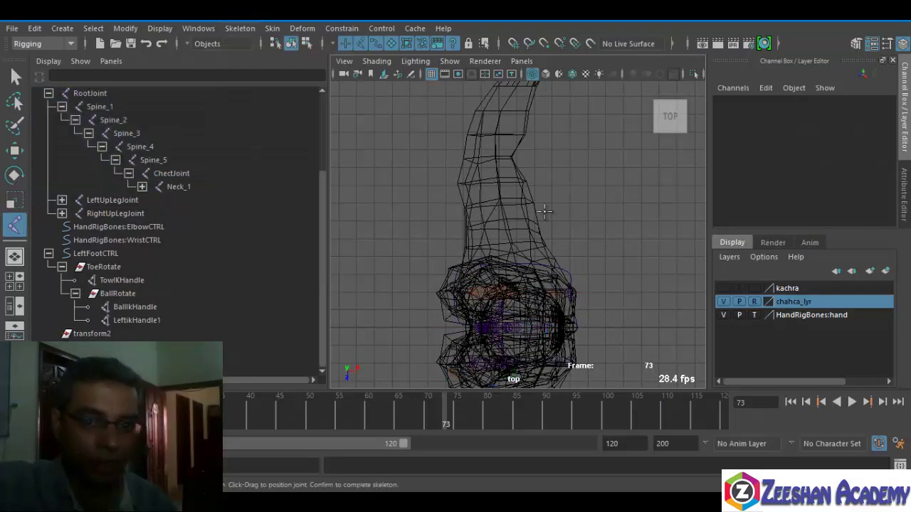
click(501, 253)
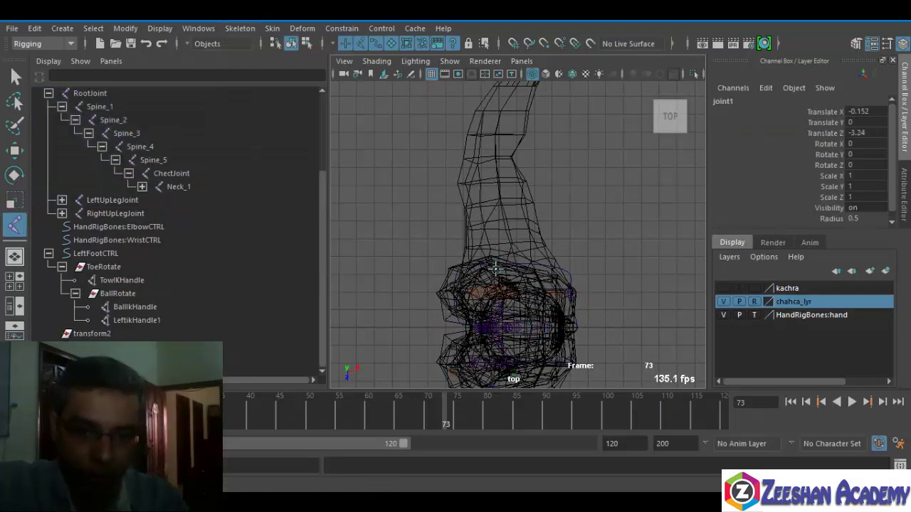
drag(498, 284, 493, 266)
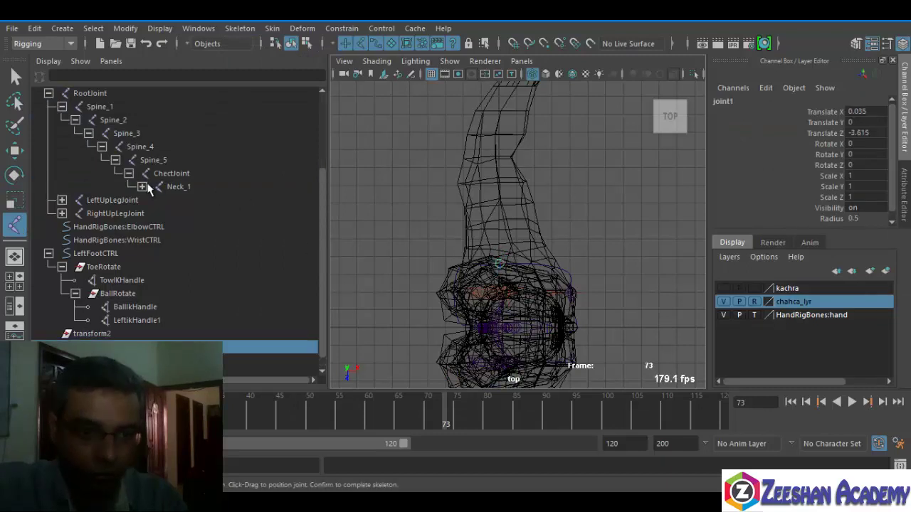
- Draw a left arm chain from ChectJoint: collar joint, shoulder about 2.19 units out, elbow about 5.03 further and wrist about 6.33 further
click(178, 175)
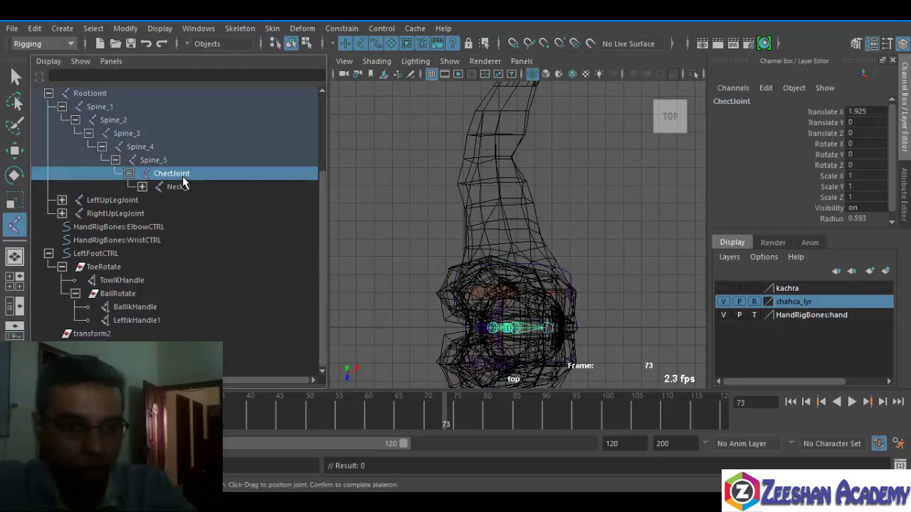
click(493, 277)
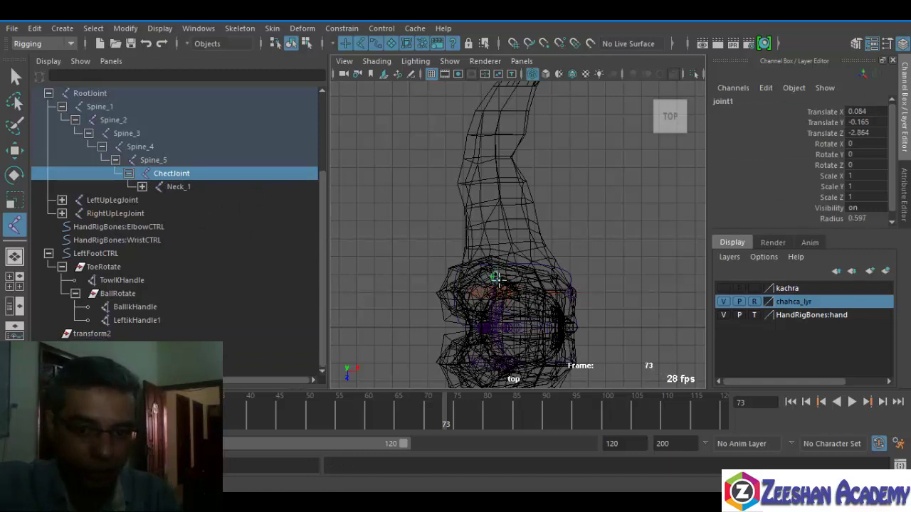
click(493, 251)
alt+middle_drag(508, 191, 511, 238)
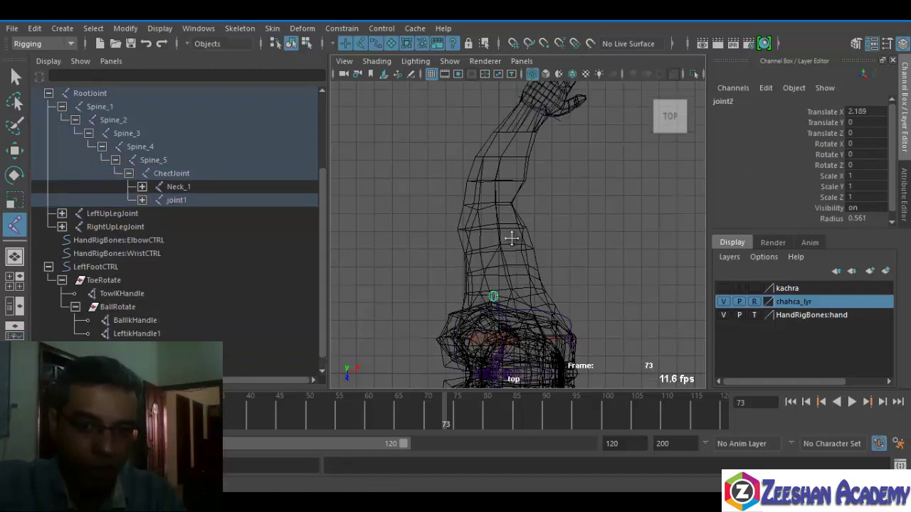
click(483, 211)
alt+middle_drag(483, 210, 461, 281)
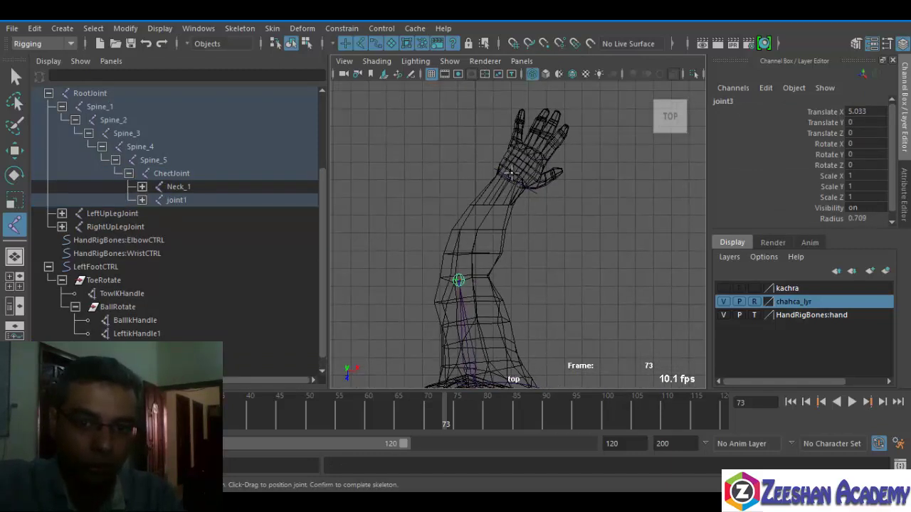
click(507, 178)
- Continue the chain with a palm joint about 1.20 units past the wrist and a joint at the little finger's base
scroll(520, 231, up, 5)
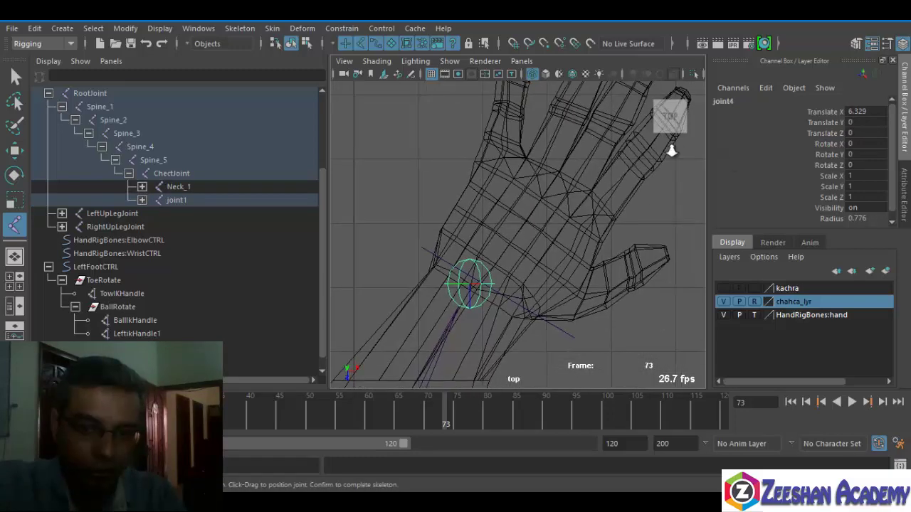
click(529, 215)
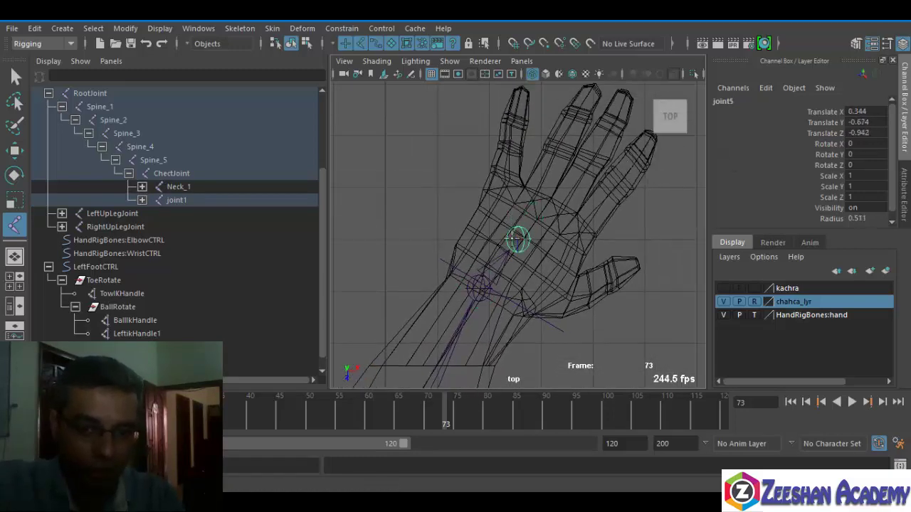
alt+middle_drag(516, 240, 523, 260)
click(512, 207)
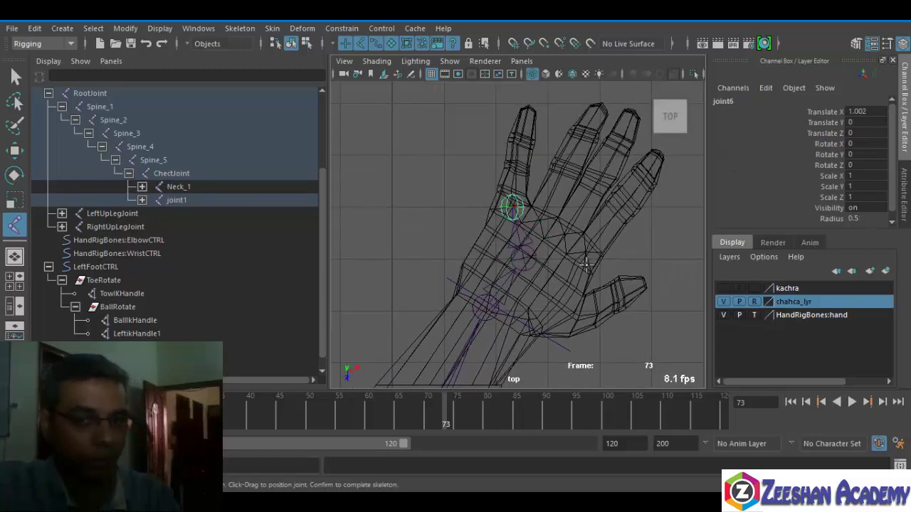
- Branch from the palm joint with separate joints at the bases of the ring, middle and index fingers
alt+middle_drag(580, 261, 562, 254)
key(Up)
click(530, 214)
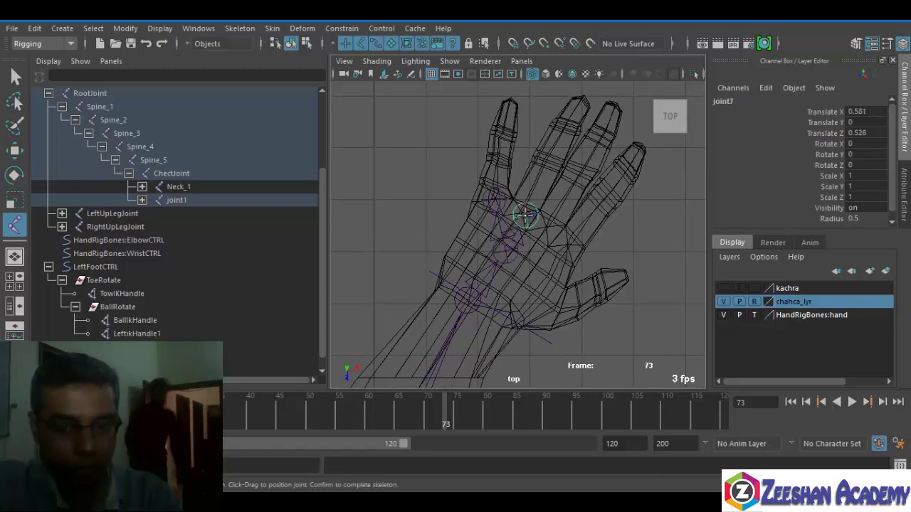
click(550, 230)
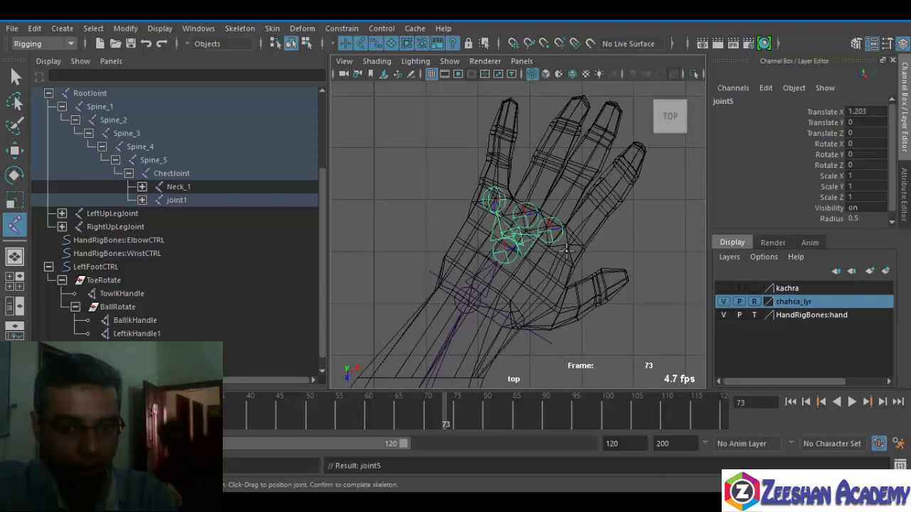
click(567, 247)
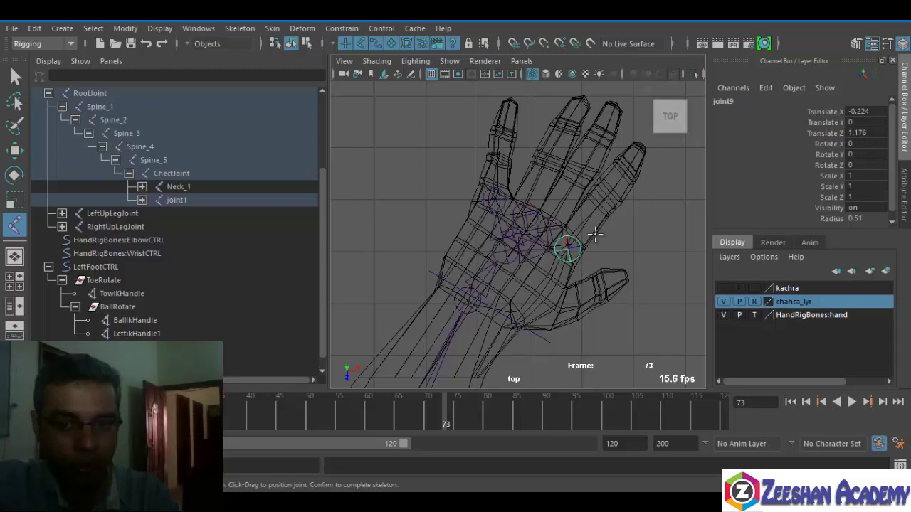
- Draw the index finger's joints from its base to the fingertip, with the tip joint about 0.77 units past the previous one
click(601, 203)
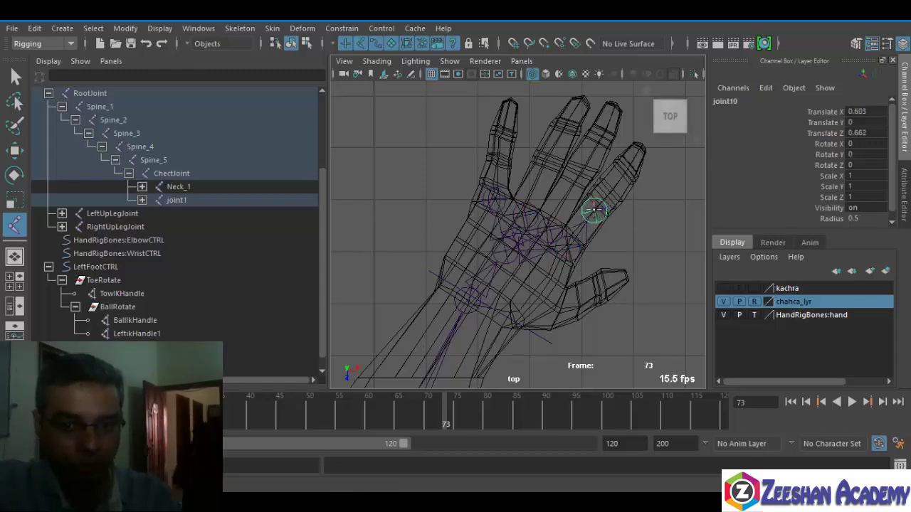
scroll(498, 260, up, 5)
click(590, 192)
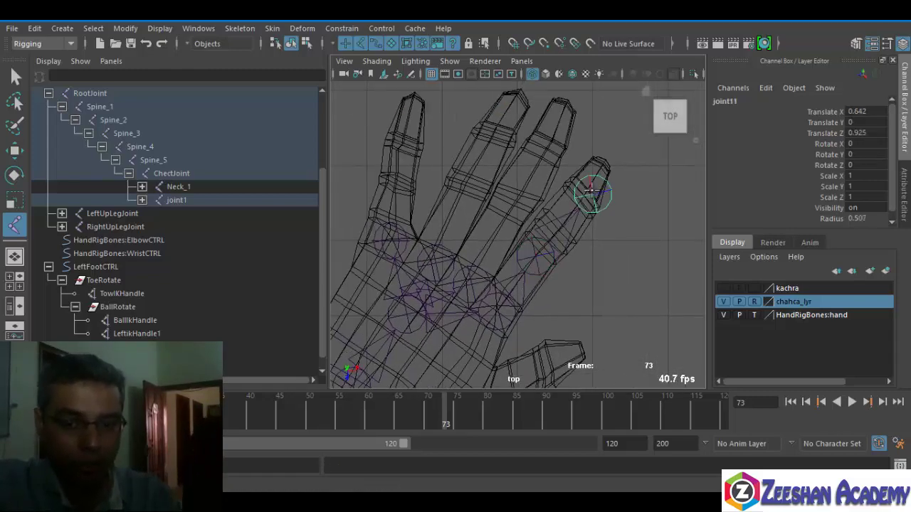
middle_drag(582, 198, 586, 193)
alt+middle_drag(552, 236, 521, 229)
key(Up)
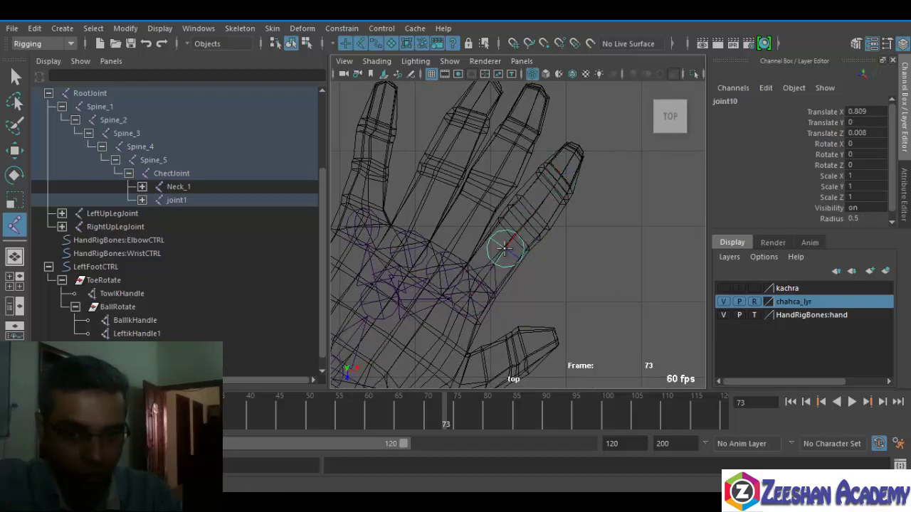
drag(504, 247, 569, 160)
alt+right_drag(569, 160, 621, 242)
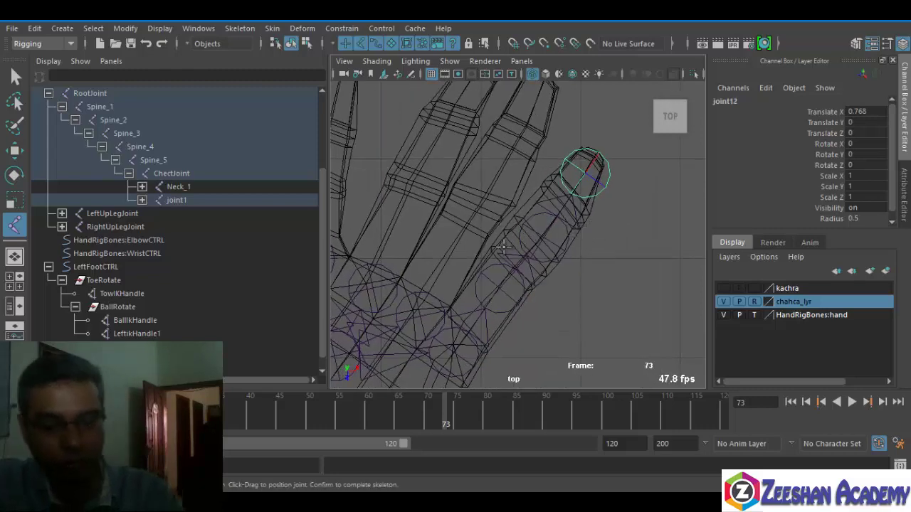
drag(475, 256, 472, 198)
key(ctrl+z)
click(420, 322)
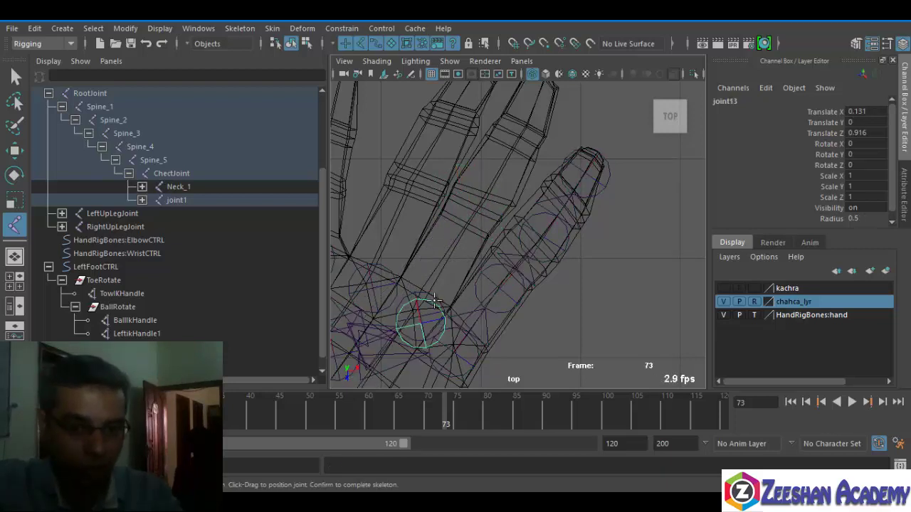
key(q)
scroll(481, 266, down, 6)
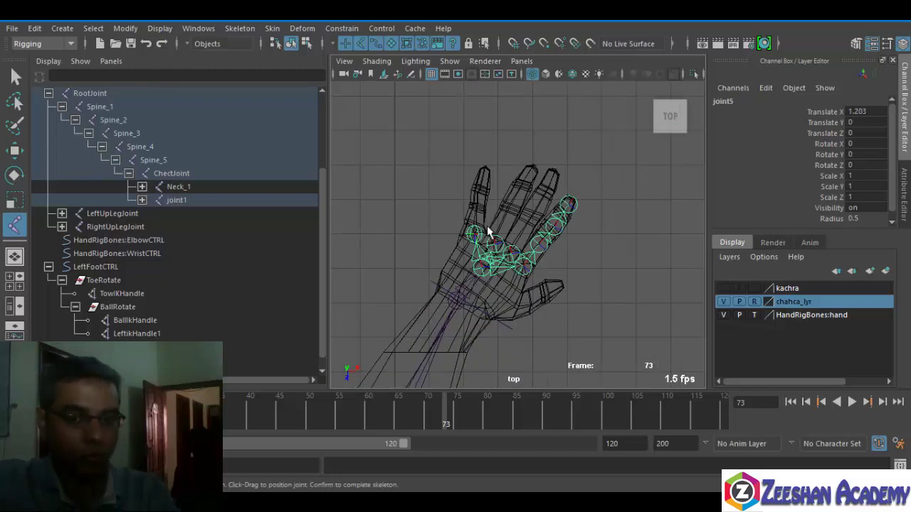
- Check the hand joints against the mesh in perspective and delete the palm joint with all its finger joints
click(509, 267)
key(space)
drag(510, 267, 472, 220)
alt+drag(443, 260, 480, 256)
scroll(437, 217, down, 6)
scroll(634, 270, up, 6)
alt+drag(578, 263, 561, 254)
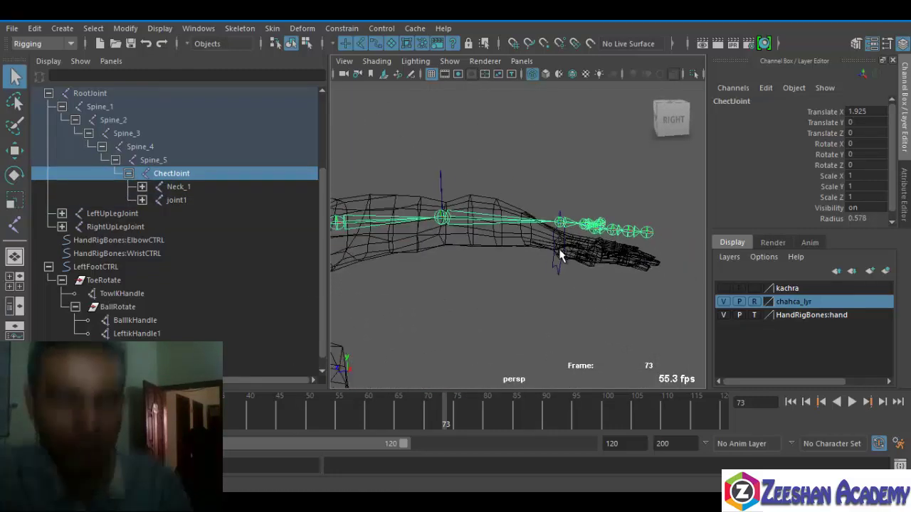
alt+drag(573, 214, 537, 251)
click(545, 249)
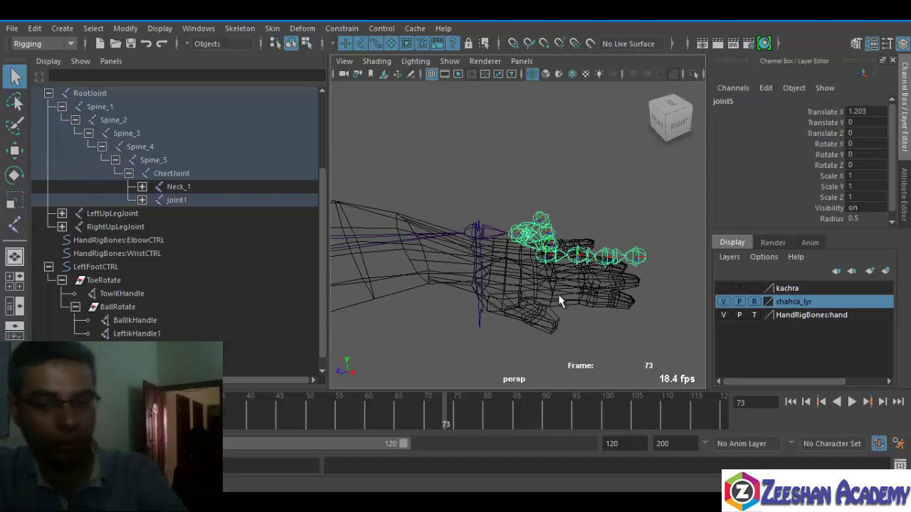
click(417, 234)
- From the wrist joint, draw a knuckle joint in the palm and a joint at the fingertips about 2.49 units further
click(475, 230)
key(space)
drag(466, 230, 440, 218)
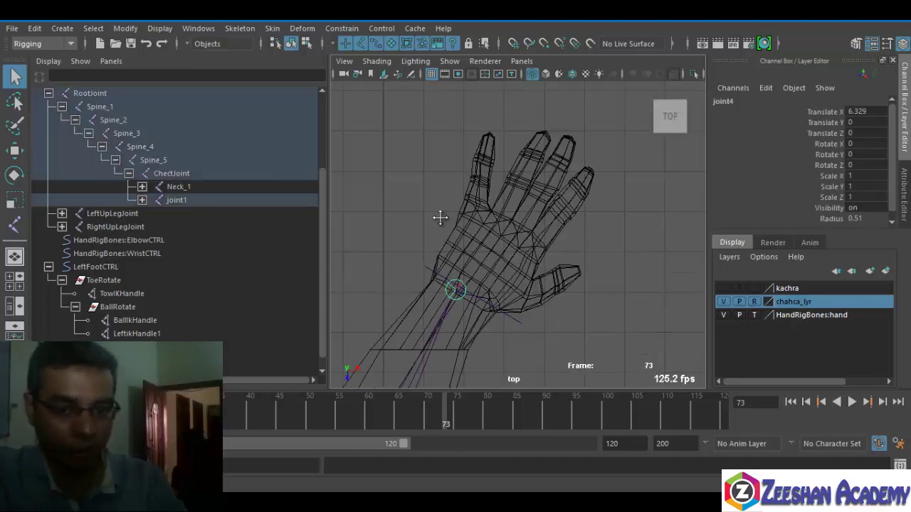
click(510, 206)
click(454, 283)
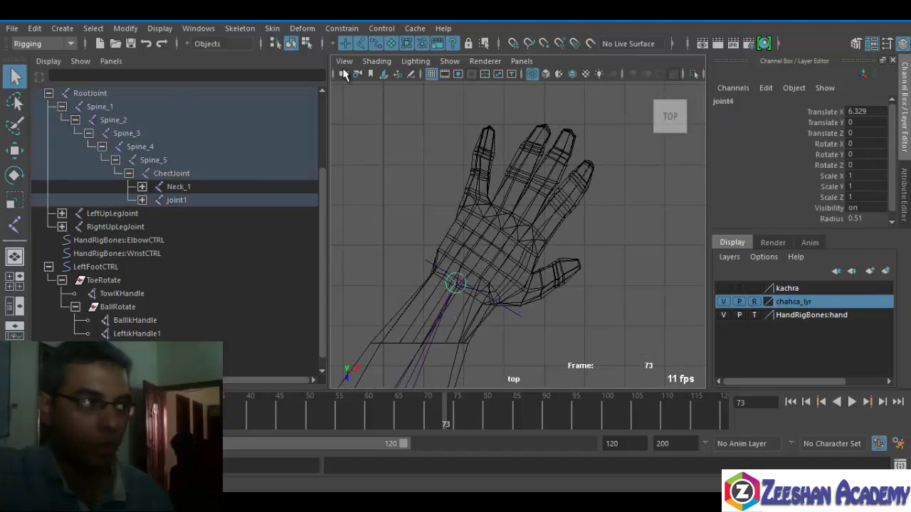
click(237, 27)
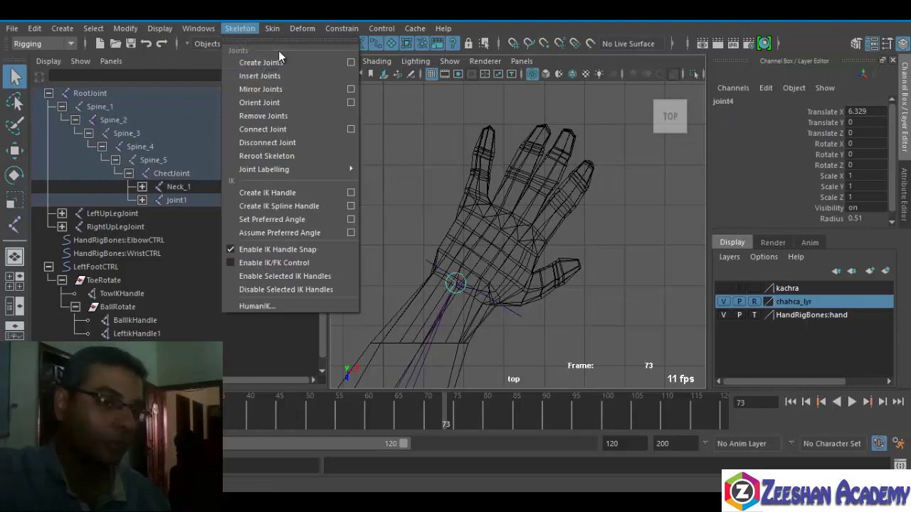
click(253, 61)
click(463, 286)
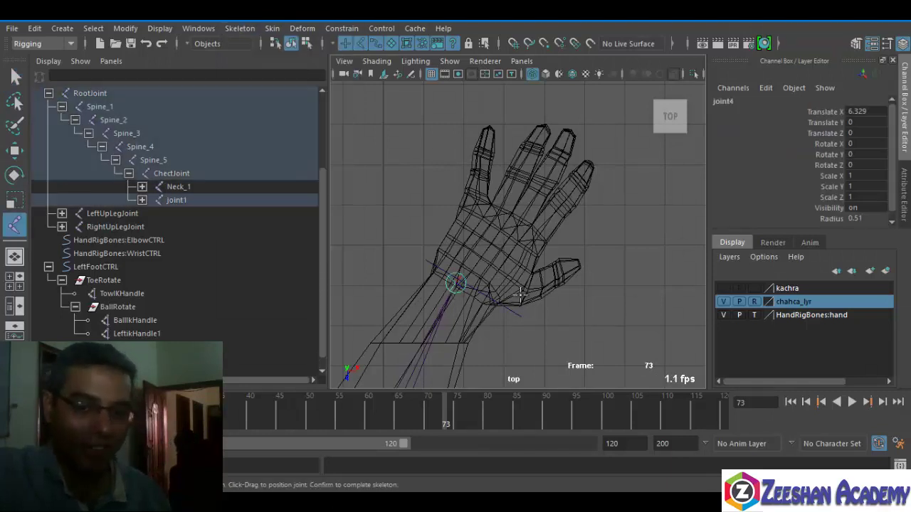
click(503, 227)
click(552, 134)
drag(552, 134, 557, 139)
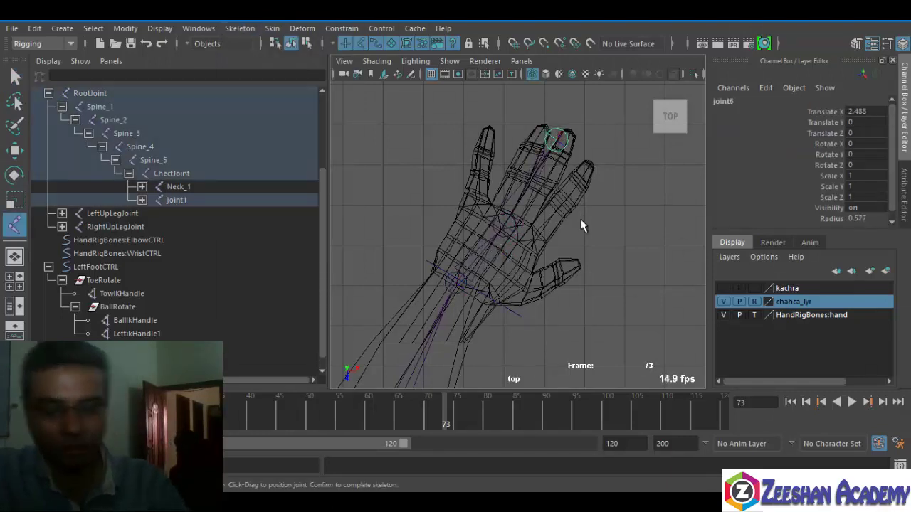
key(Return)
- Lower the knuckle joint about 0.22 units and the fingertip joint about 0.39 units into the hand mesh
alt+middle_drag(488, 298, 486, 235)
alt+drag(455, 222, 467, 221)
key(space)
drag(469, 220, 469, 184)
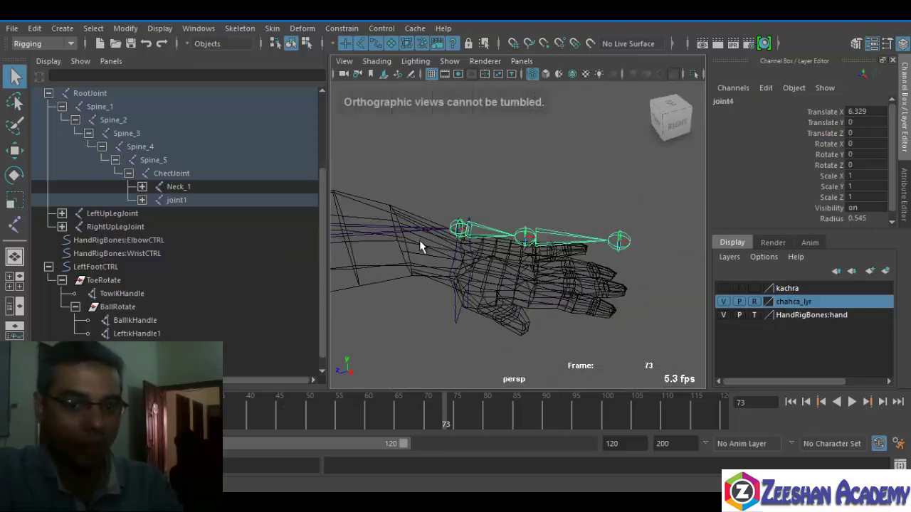
alt+drag(420, 244, 562, 247)
key(w)
click(493, 240)
alt+drag(493, 241, 507, 313)
drag(527, 112, 597, 128)
click(669, 181)
drag(674, 161, 673, 175)
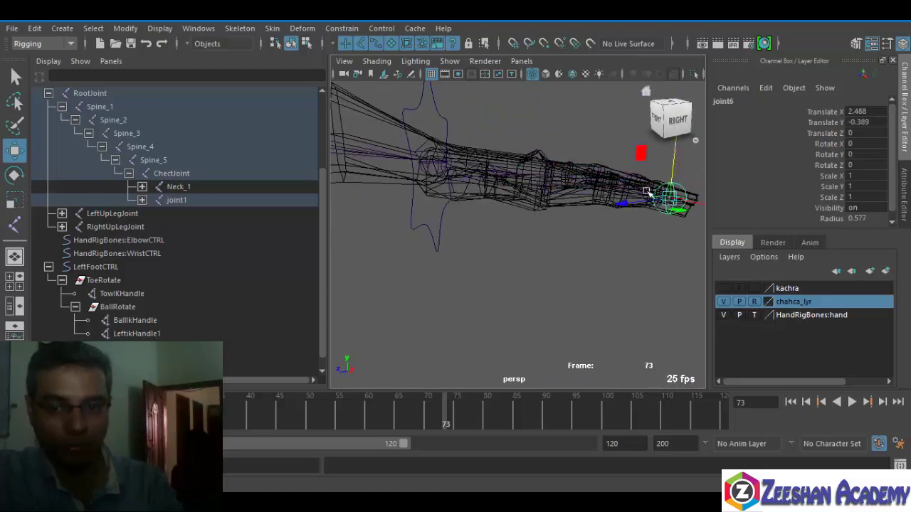
- Save the scene Human CharacterRigg.mb, accepting the student version notice
alt+drag(609, 189, 494, 227)
scroll(496, 256, up, 3)
key(ctrl+s)
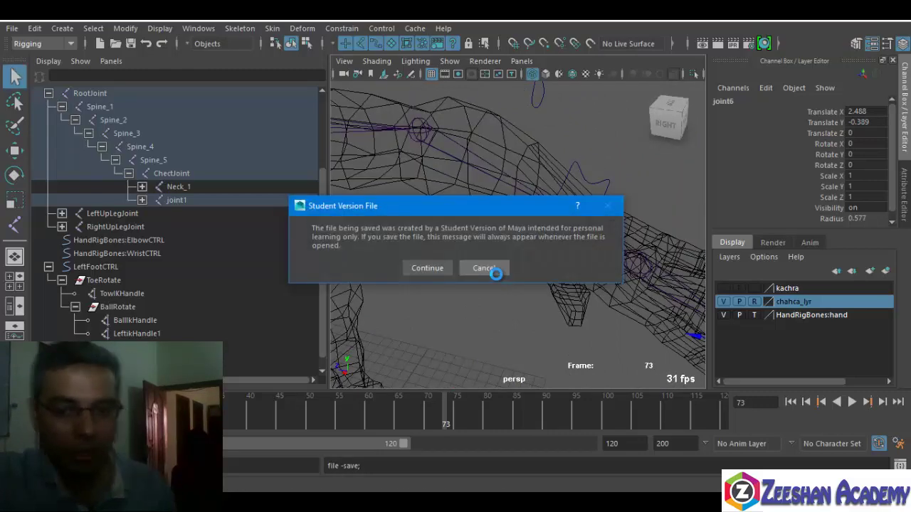
key(Return)
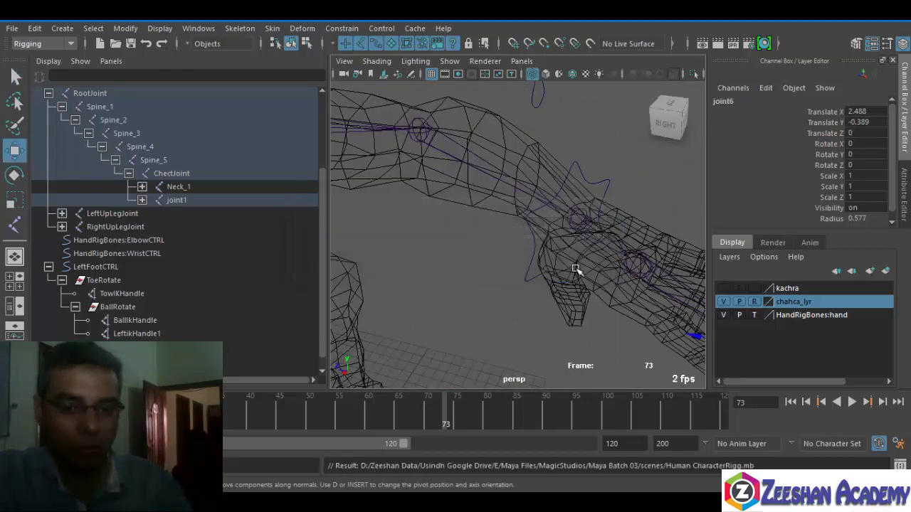
alt+drag(577, 269, 498, 277)
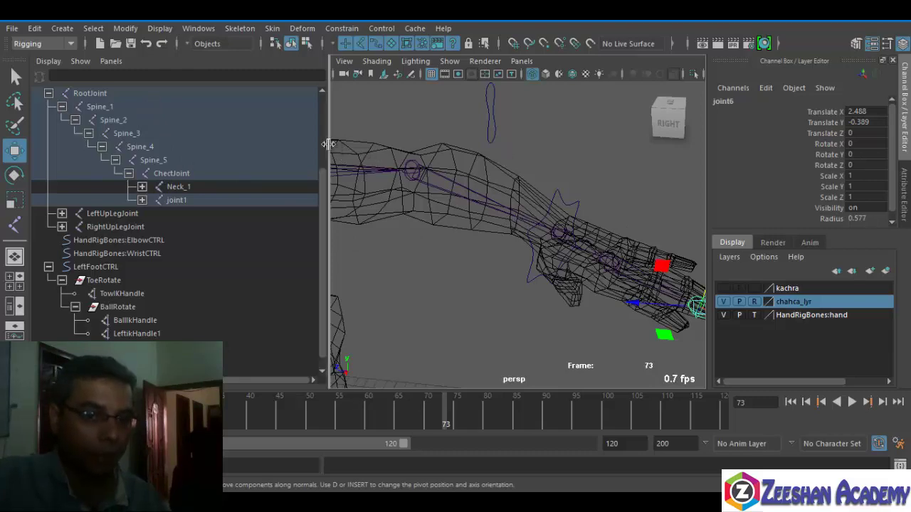
- Narrow the Outliner to widen the viewport and open the HumanIK character controls
drag(328, 144, 148, 156)
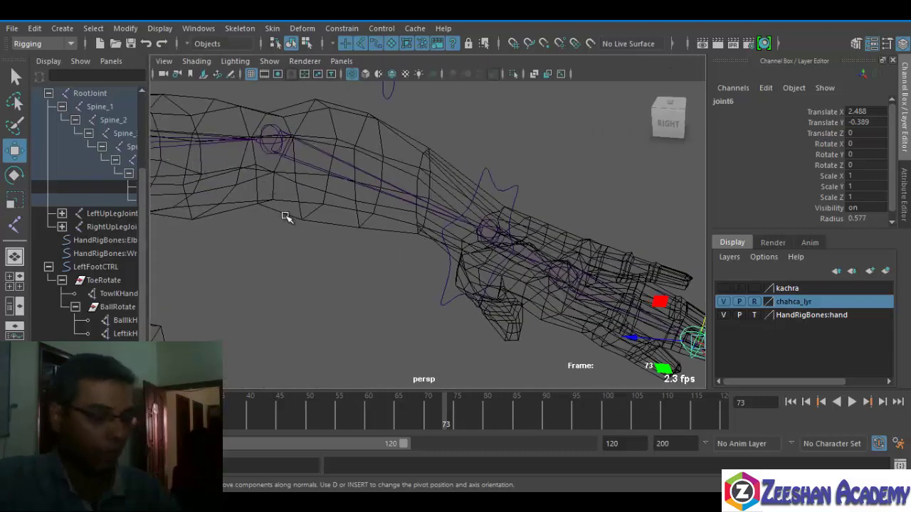
mouse_move(285, 217)
alt+mouse_down()
mouse_move(350, 246)
mouse_move(279, 250)
mouse_move(335, 249)
mouse_move(319, 212)
mouse_move(270, 219)
mouse_move(545, 225)
mouse_move(486, 240)
mouse_move(507, 148)
mouse_move(498, 186)
mouse_move(441, 182)
mouse_move(306, 206)
alt+mouse_up()
click(507, 148)
click(231, 32)
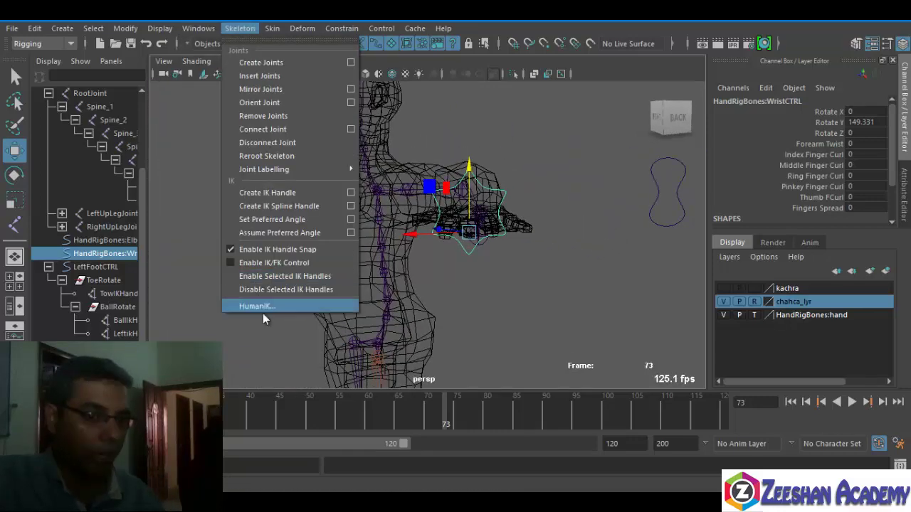
click(263, 306)
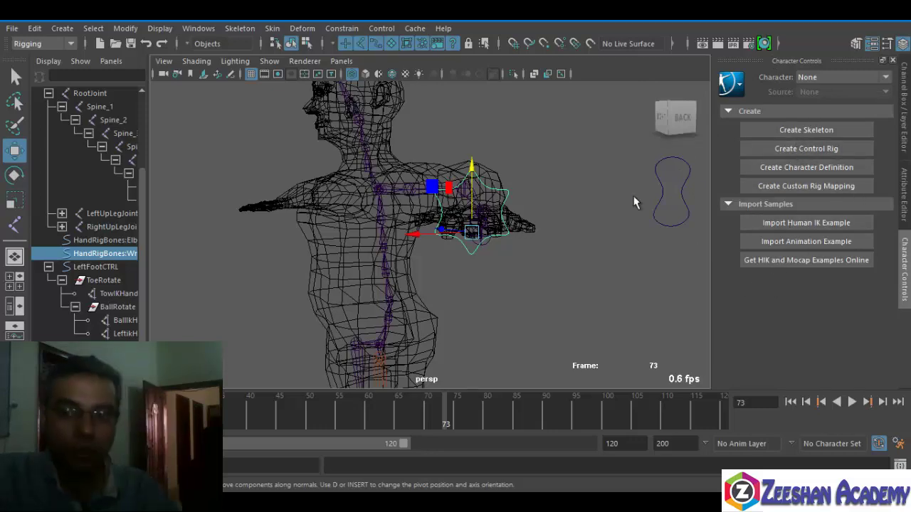
- Save the scene again and generate a default HumanIK skeleton for a new character
scroll(341, 280, down, 3)
alt+drag(341, 279, 357, 264)
key(ctrl+s)
click(427, 268)
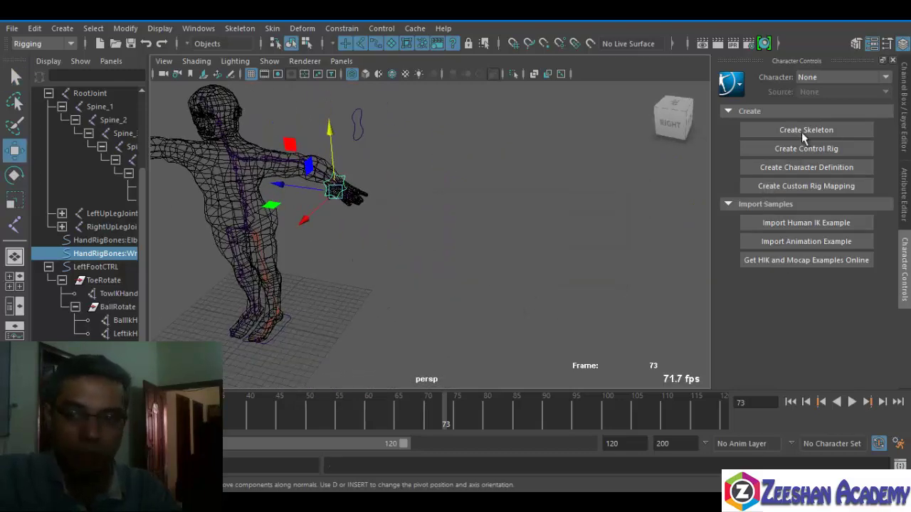
click(790, 167)
- Examine the generated HumanIK skeleton's spine, legs, arms and finger joints, and its scale beside the body mesh
alt+middle_drag(297, 282, 461, 335)
scroll(553, 240, down, 3)
alt+drag(285, 231, 435, 226)
alt+middle_drag(449, 206, 447, 460)
scroll(427, 282, down, 8)
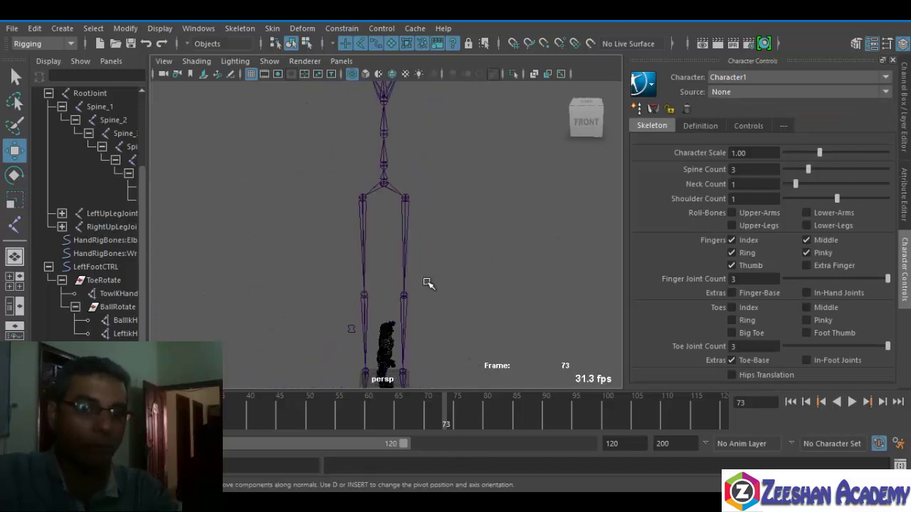
alt+middle_drag(437, 207, 415, 318)
alt+drag(466, 276, 405, 294)
scroll(451, 309, up, 5)
alt+middle_drag(451, 309, 462, 252)
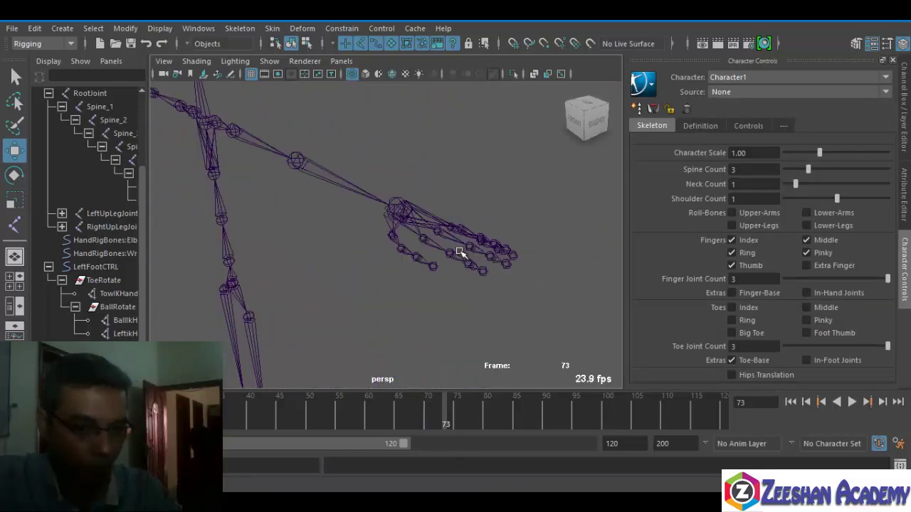
alt+middle_drag(322, 295, 358, 326)
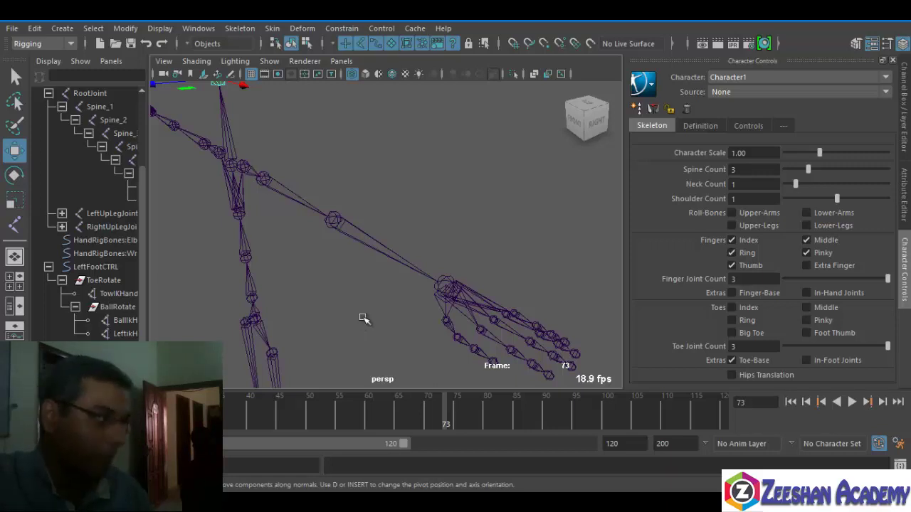
scroll(362, 318, down, 2)
scroll(409, 356, down, 5)
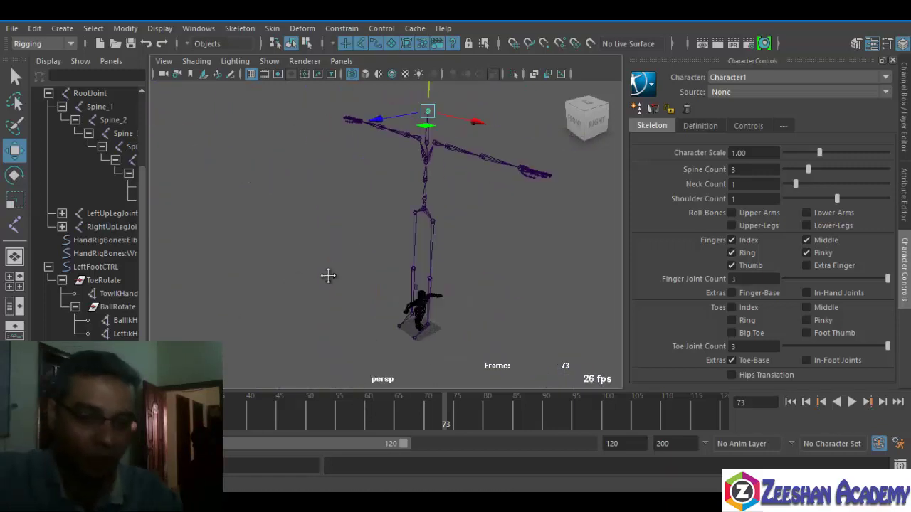
alt+drag(328, 276, 406, 263)
scroll(381, 242, up, 3)
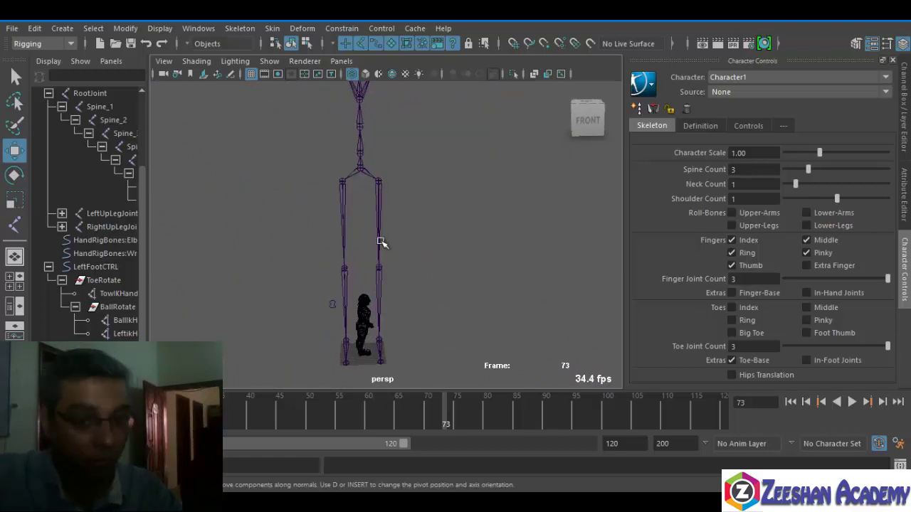
- Select the whole HumanIK skeleton from its hips joint and hide it
click(358, 182)
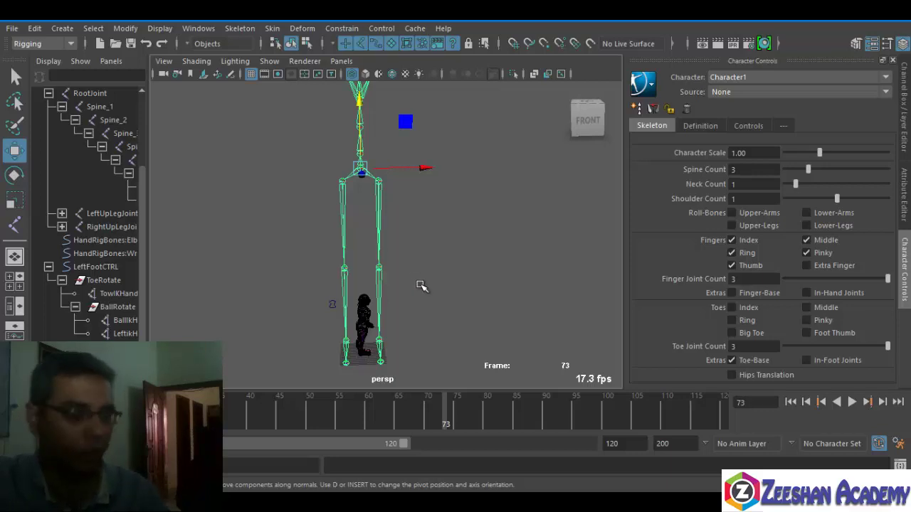
alt+drag(415, 242, 329, 253)
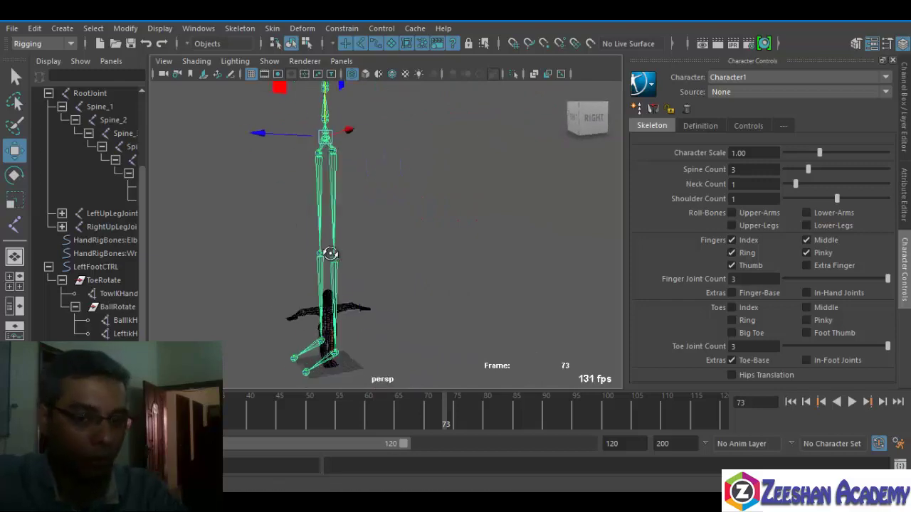
key(ctrl+h)
- Examine the custom skeleton inside the body mesh, including the left shoulder and the new knuckle and fingertip joints
alt+middle_drag(363, 345, 331, 245)
alt+right_drag(331, 245, 374, 274)
alt+middle_drag(229, 281, 320, 249)
alt+right_drag(320, 249, 491, 272)
alt+drag(490, 272, 484, 218)
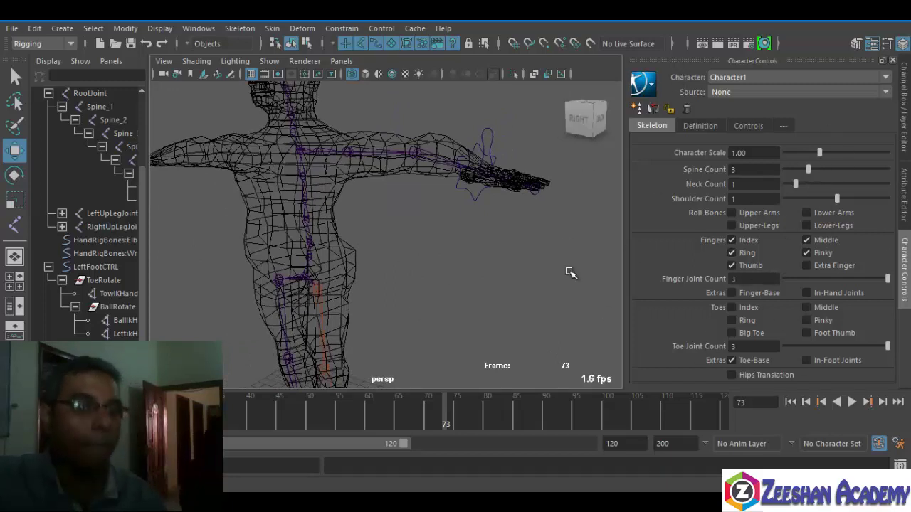
scroll(442, 213, down, 10)
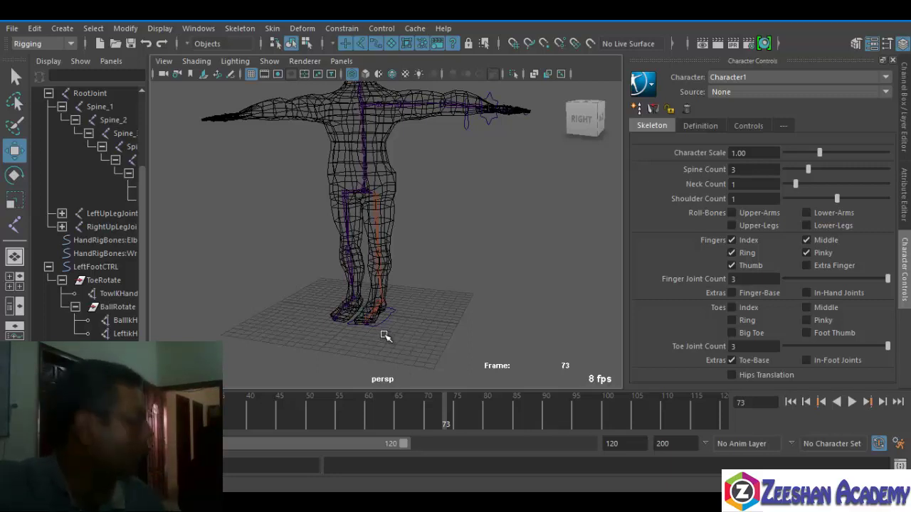
key(f)
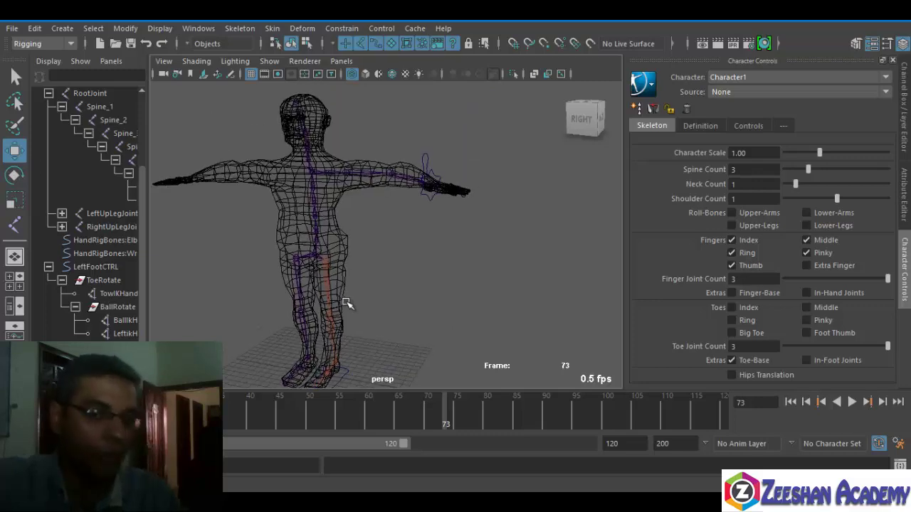
click(344, 186)
alt+drag(360, 256, 426, 306)
click(487, 251)
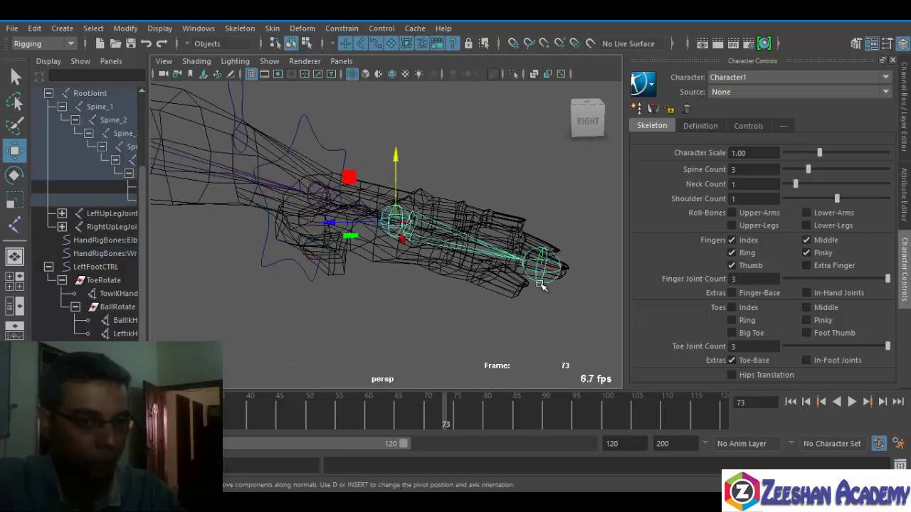
alt+drag(541, 284, 407, 167)
scroll(448, 234, up, 3)
scroll(448, 234, down, 3)
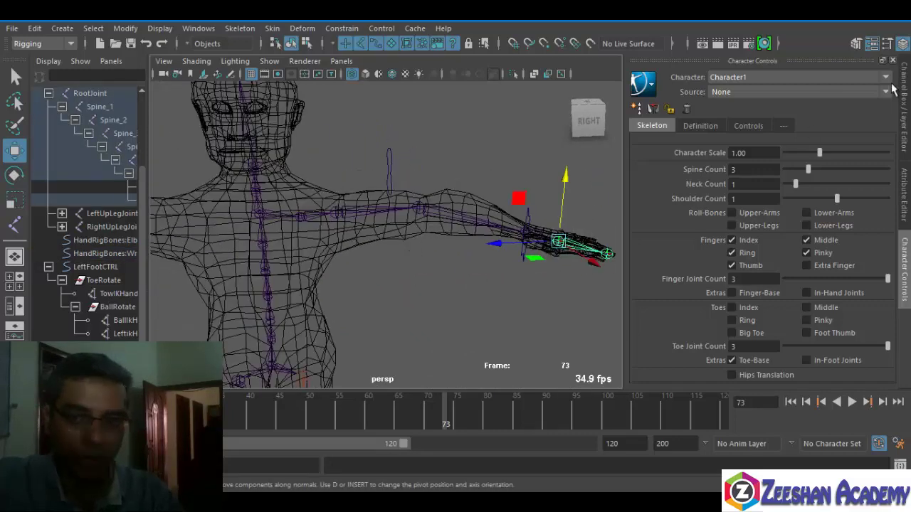
- Close the HumanIK character controls, return to the Channel Box, and hide the chahca_lyr body layer
click(893, 61)
scroll(315, 266, down, 5)
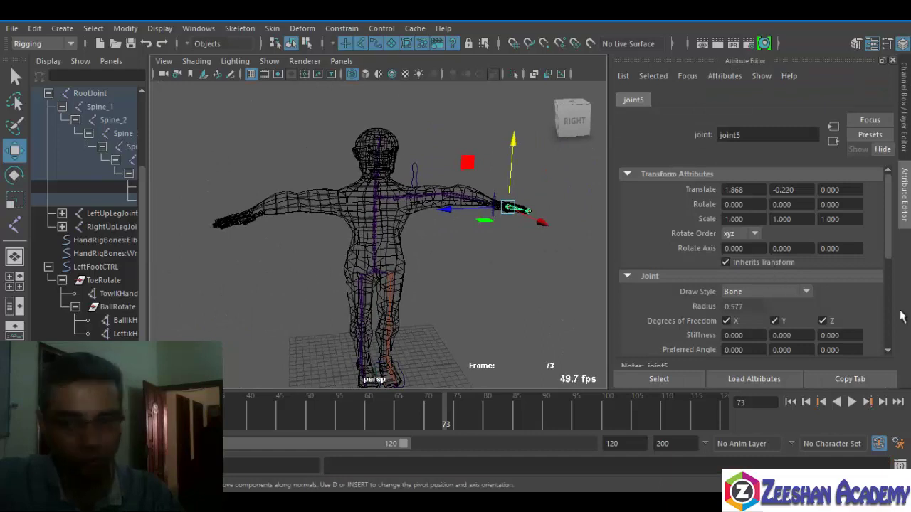
click(902, 107)
click(723, 302)
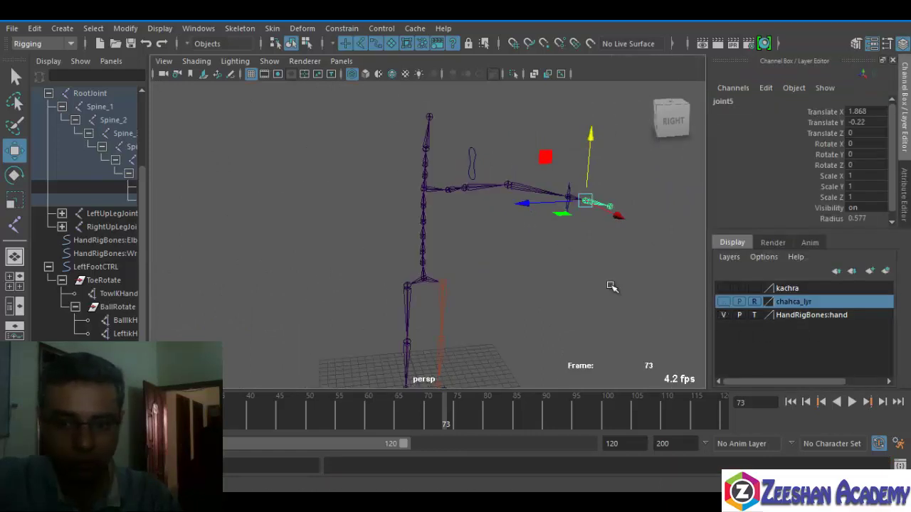
- Create an IK handle from the left shoulder joint to the wrist joint and test it by moving the handle
alt+drag(610, 285, 421, 303)
scroll(421, 303, up, 3)
click(562, 269)
scroll(531, 250, up, 3)
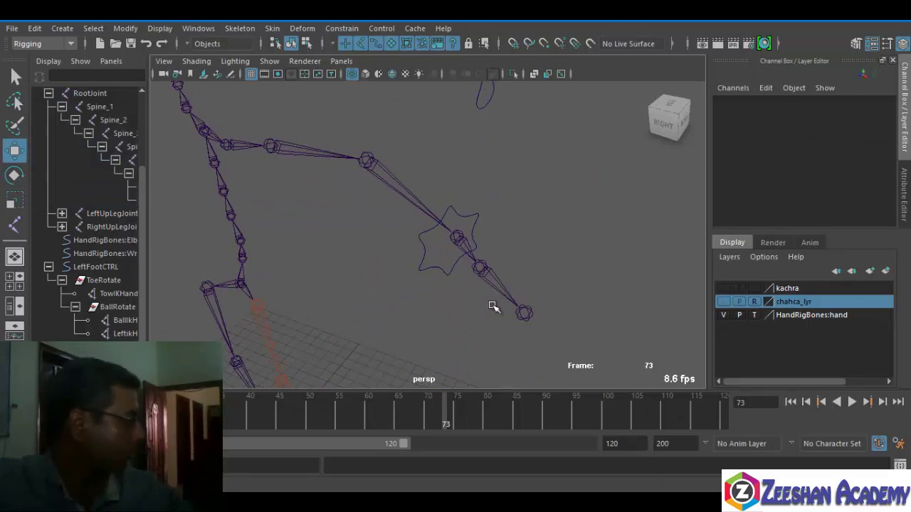
alt+drag(465, 329, 417, 270)
alt+right_drag(417, 270, 493, 309)
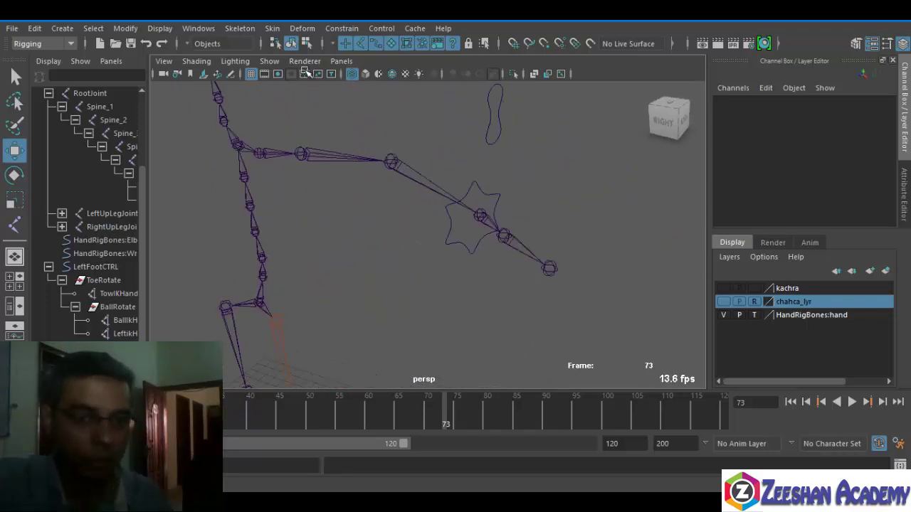
click(240, 29)
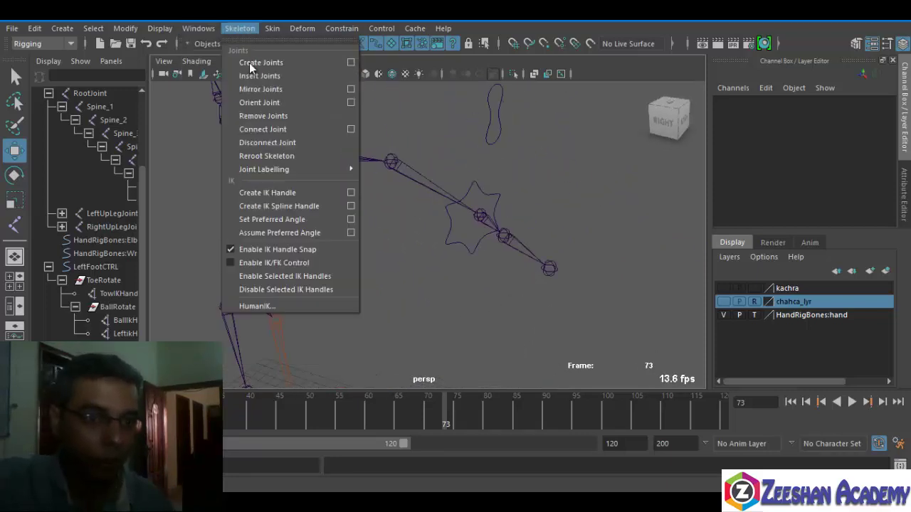
click(284, 193)
click(303, 155)
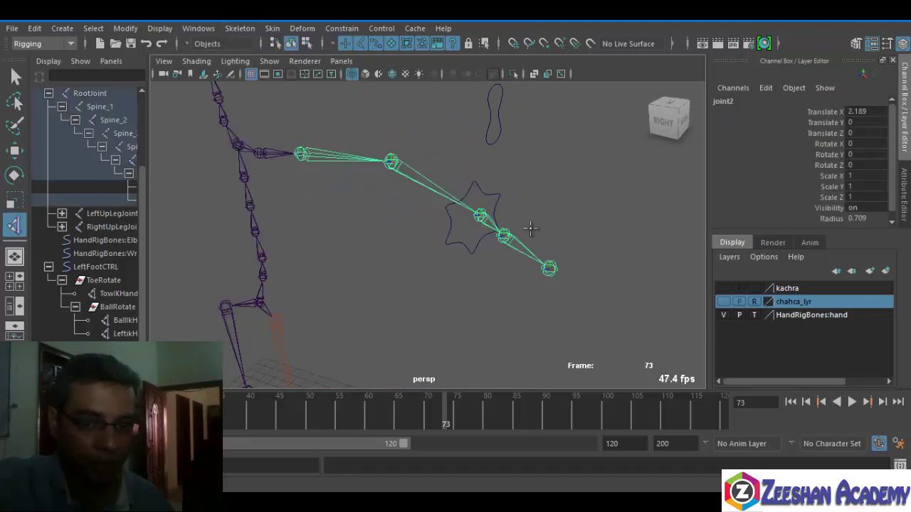
click(481, 216)
key(w)
drag(488, 219, 508, 240)
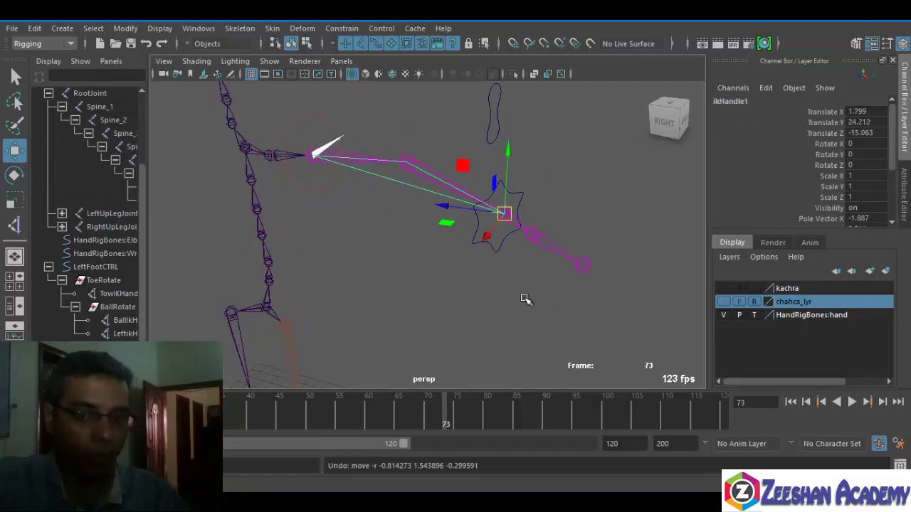
- In the top view, show the chahca_lyr body layer and delete the fingertip joint at the end of the hand chain
alt+drag(524, 301, 455, 256)
key(space)
click(457, 253)
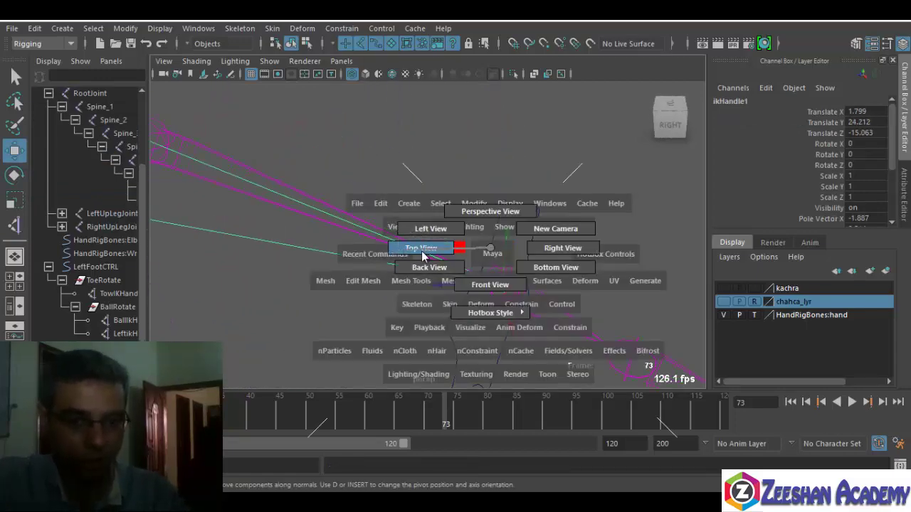
alt+middle_drag(449, 228, 451, 278)
alt+right_drag(451, 278, 485, 299)
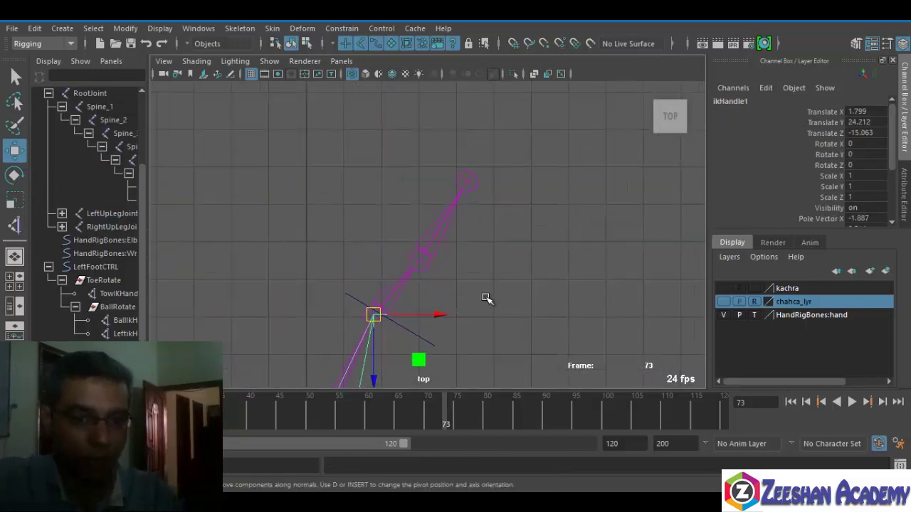
click(724, 302)
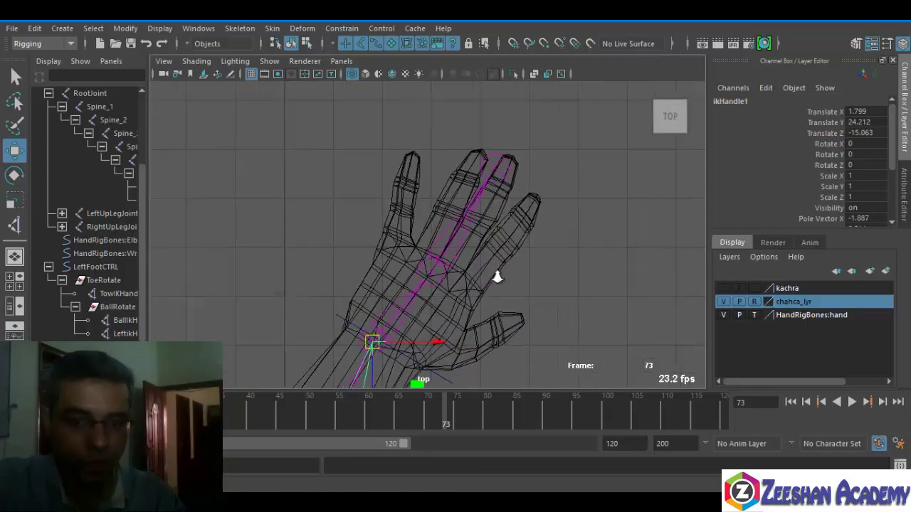
click(507, 187)
scroll(512, 196, up, 1)
click(480, 130)
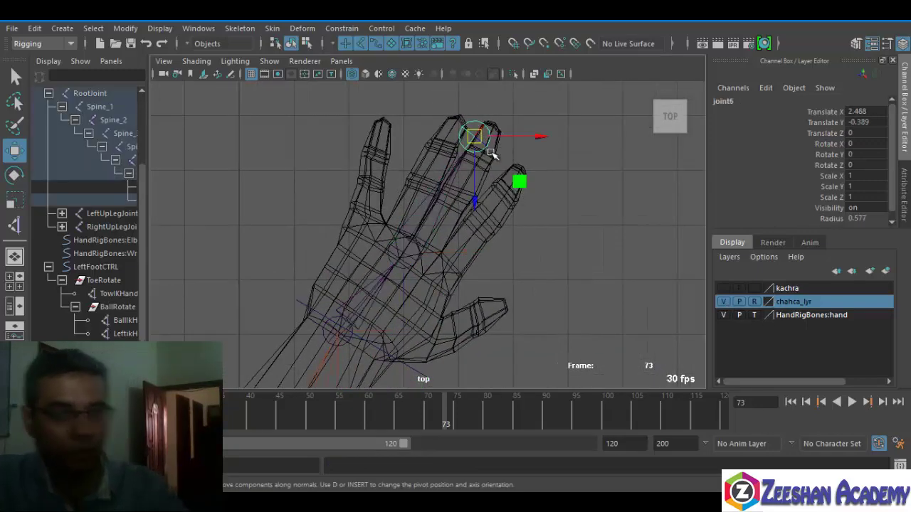
click(463, 362)
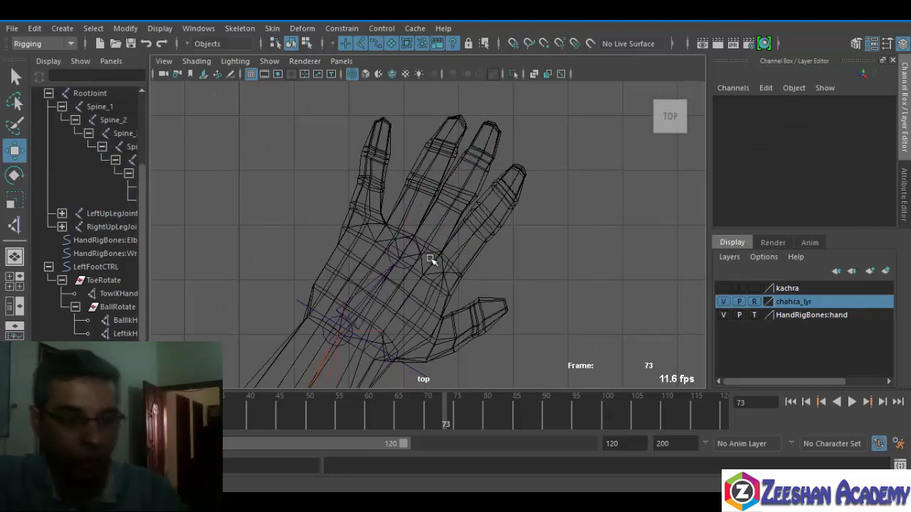
- Move the left hand's knuckle joint back into the middle of the palm, to about 1.289 in Translate X
scroll(434, 260, up, 3)
click(418, 220)
drag(419, 220, 383, 254)
scroll(382, 254, up, 2)
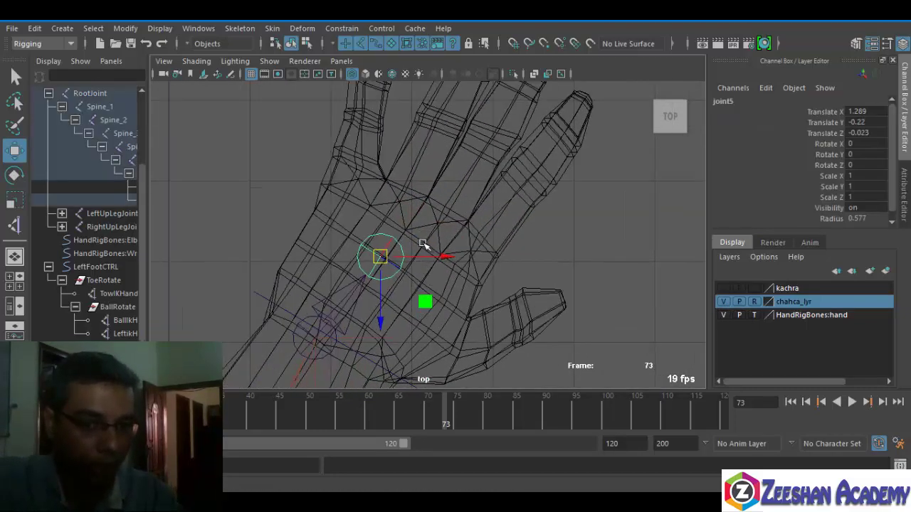
- Start a joint chain from the palm joint and place the index finger's knuckle joint at the finger's base
click(240, 28)
click(261, 62)
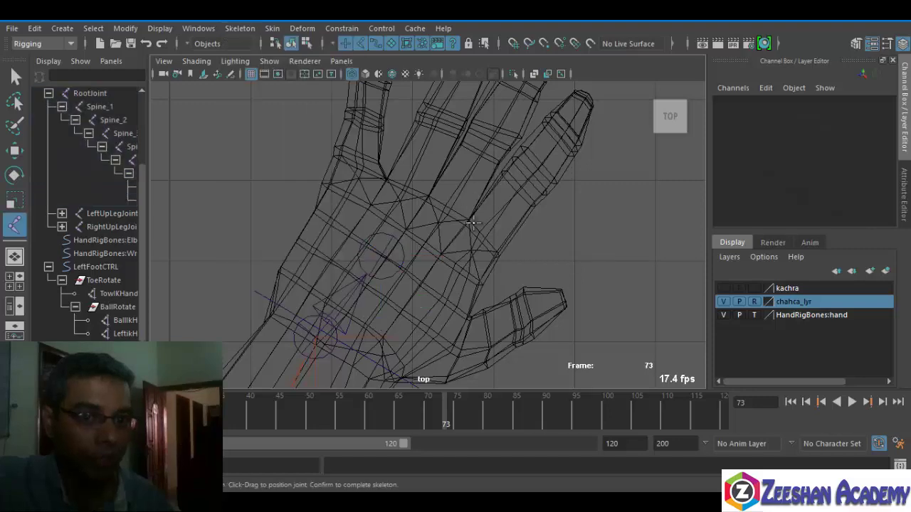
click(383, 257)
alt+middle_drag(441, 242, 417, 240)
click(443, 254)
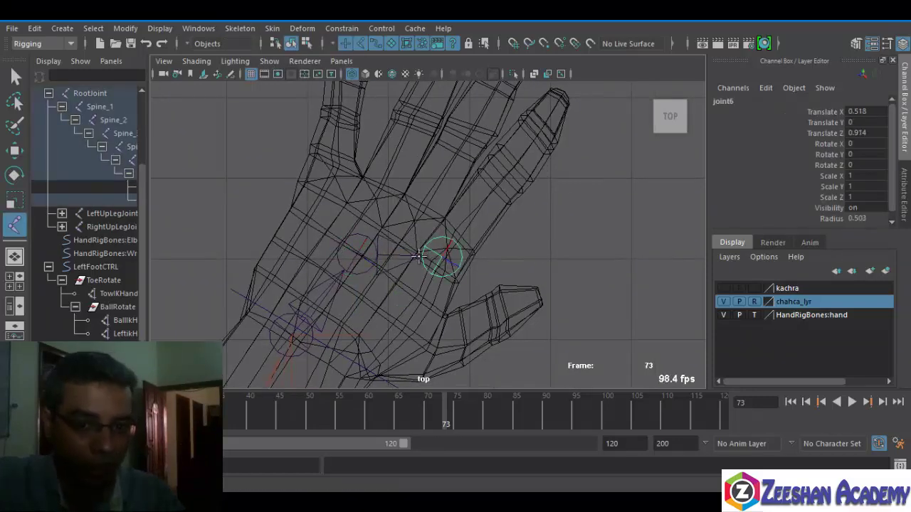
scroll(514, 256, up, 2)
alt+middle_drag(488, 222, 454, 283)
middle_drag(417, 319, 400, 335)
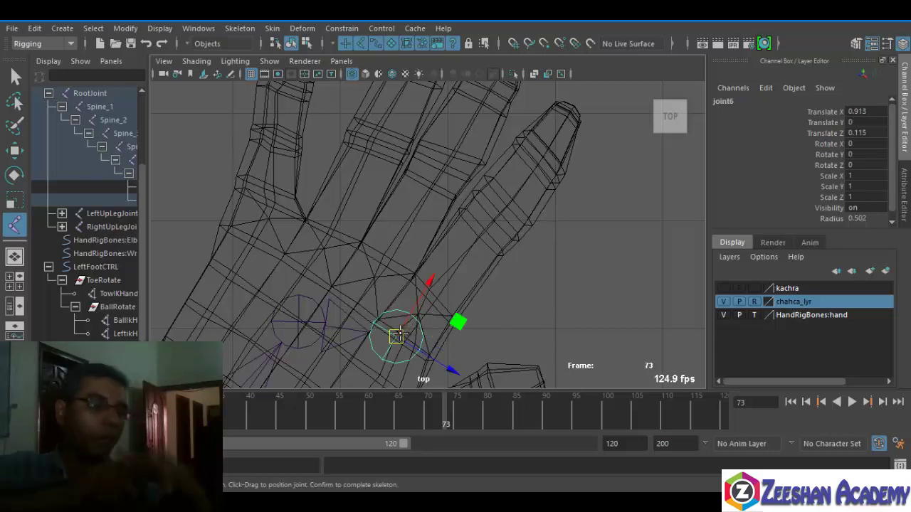
- Place three more joints along the index finger, at its two bends and its tip, and finish the chain
click(490, 228)
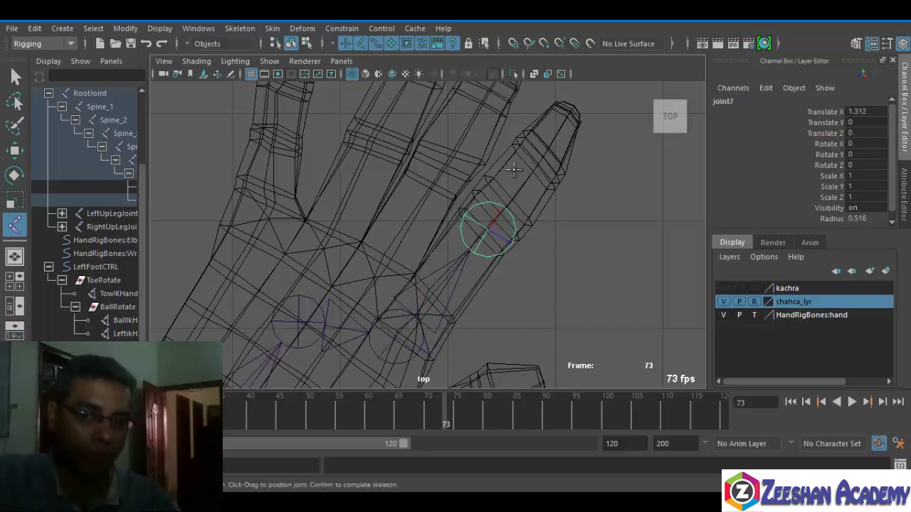
click(546, 158)
click(575, 103)
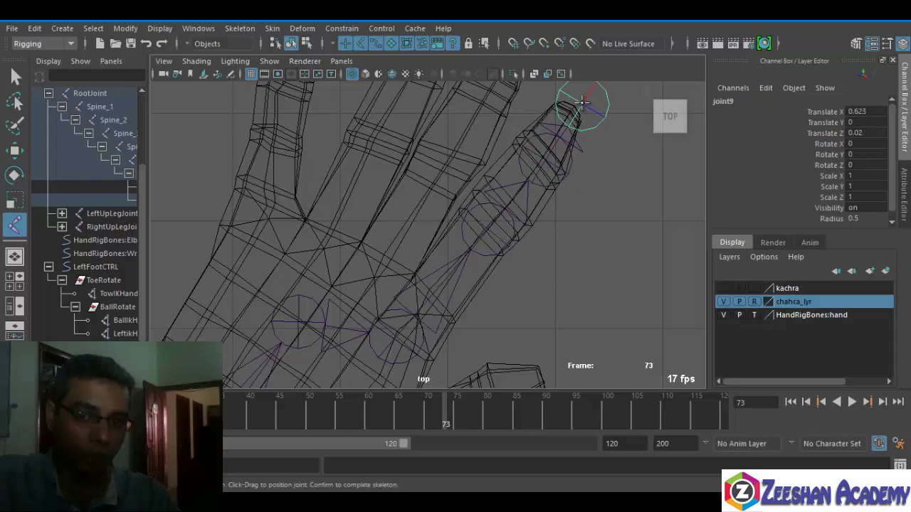
alt+middle_drag(512, 189, 490, 195)
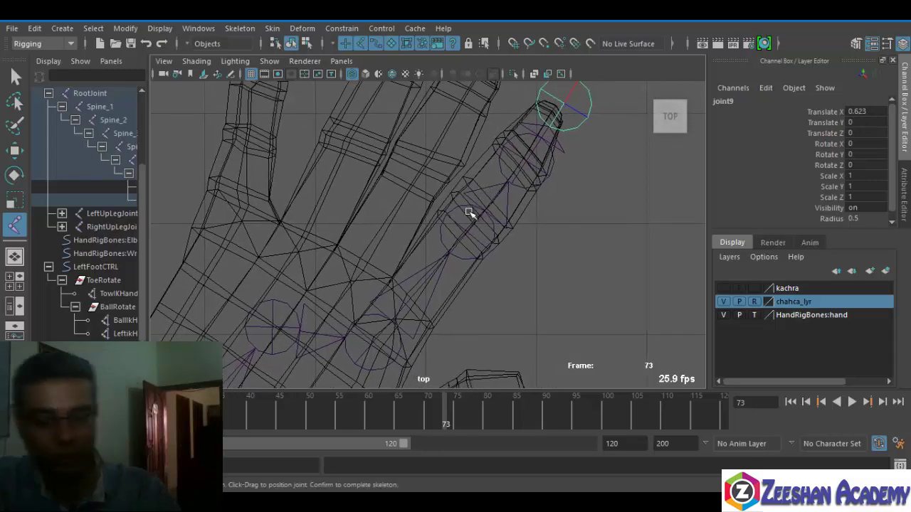
key(Return)
key(w)
- Start a second chain from the palm joint, placing the middle finger's knuckle joint and its first bend joint
mouse_move(494, 240)
alt+middle_down()
mouse_move(514, 249)
mouse_move(505, 246)
alt+middle_up()
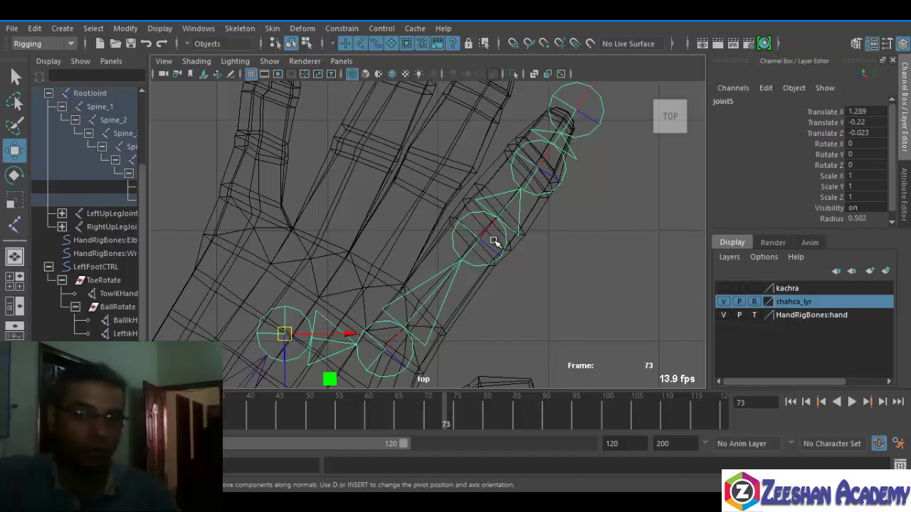
alt+middle_drag(495, 238, 503, 157)
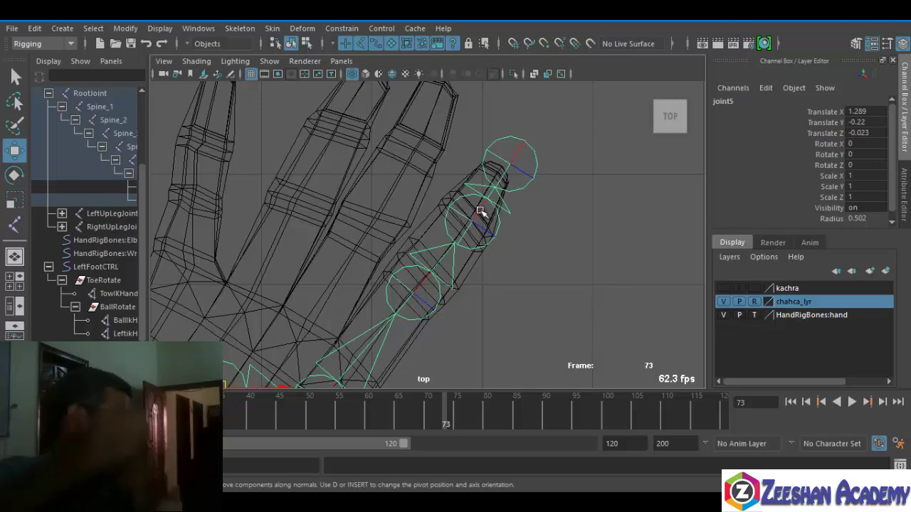
alt+middle_drag(482, 209, 320, 352)
click(451, 316)
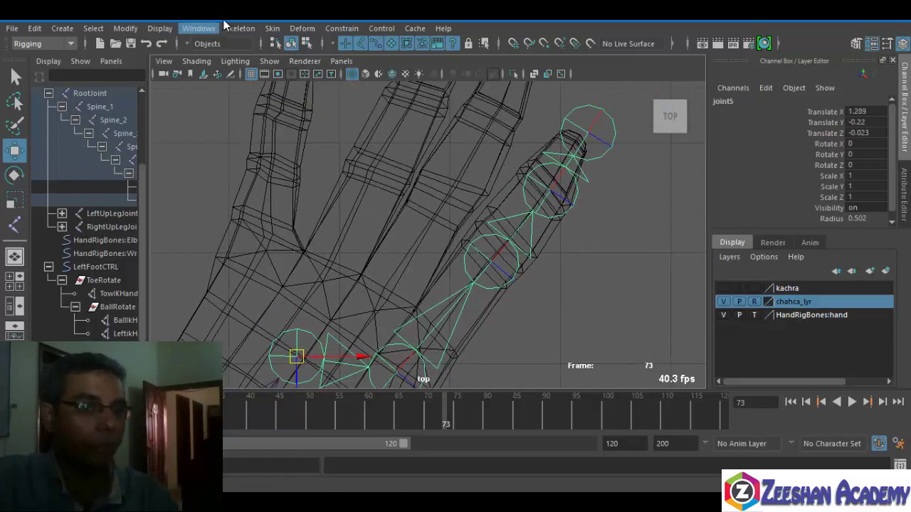
click(240, 28)
click(245, 62)
drag(306, 349, 369, 313)
click(420, 219)
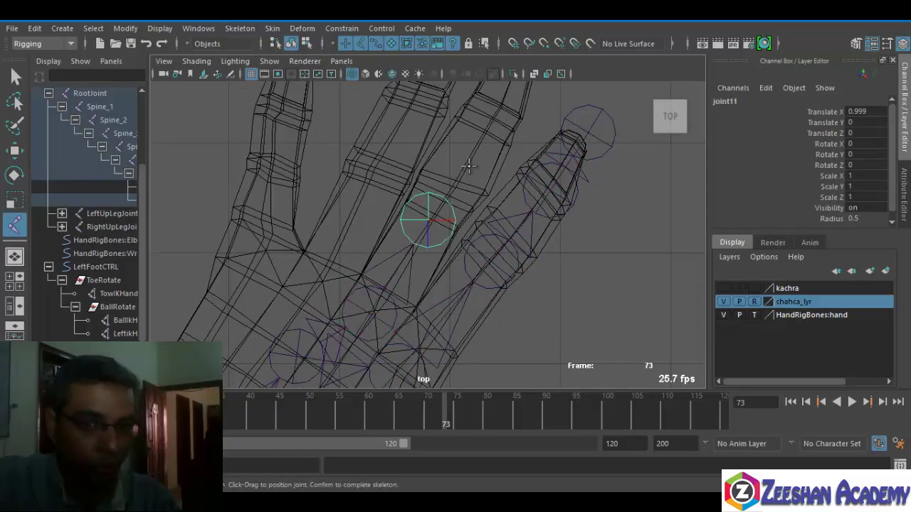
- Add the middle finger's upper bend joint and tip joint, fitted to the mesh, and complete the chain
click(471, 128)
alt+middle_drag(472, 128, 466, 181)
click(486, 110)
drag(489, 108, 508, 105)
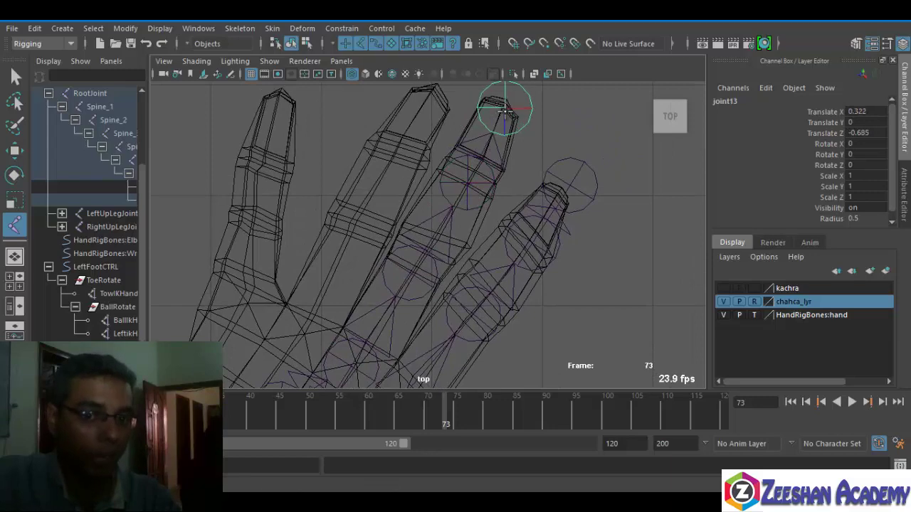
alt+middle_drag(319, 332, 324, 307)
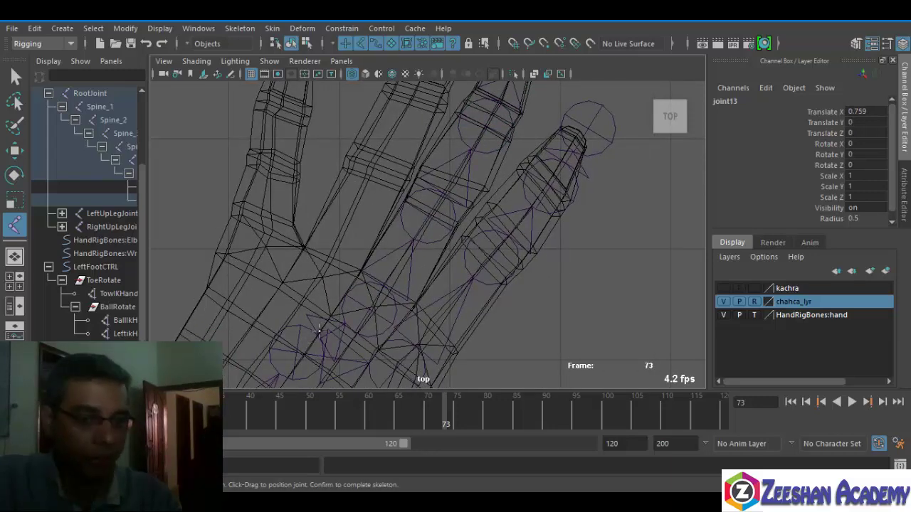
key(Return)
- Create the ring finger's joint chain from the palm joint through the knuckle and both bends to the fingertip
key(g)
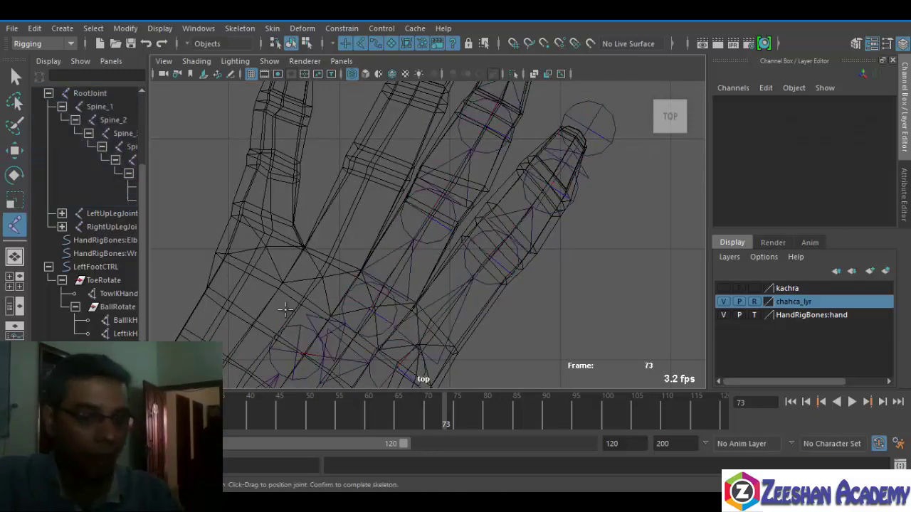
click(296, 347)
drag(321, 262, 383, 171)
click(401, 152)
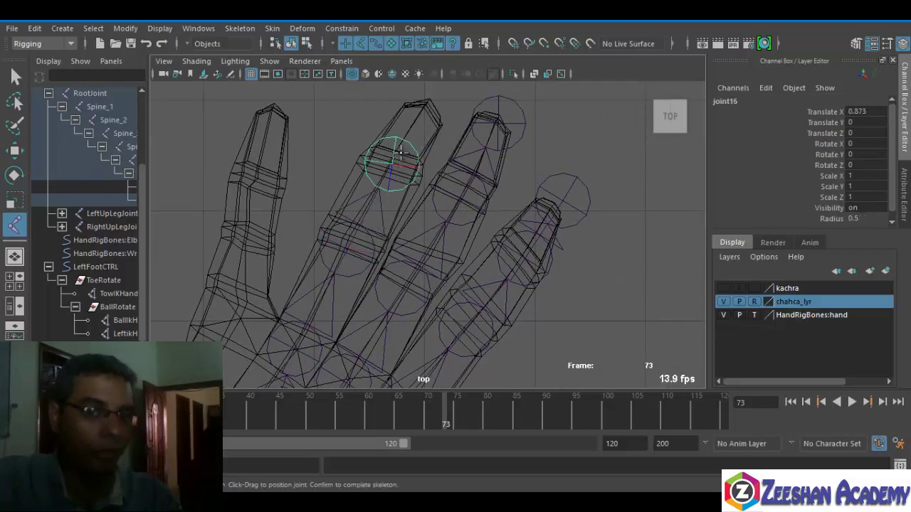
alt+middle_drag(410, 188, 407, 163)
key(Return)
- Create the little finger's joint chain from the palm through the knuckle and both bends to the fingertip
alt+middle_drag(322, 278, 381, 224)
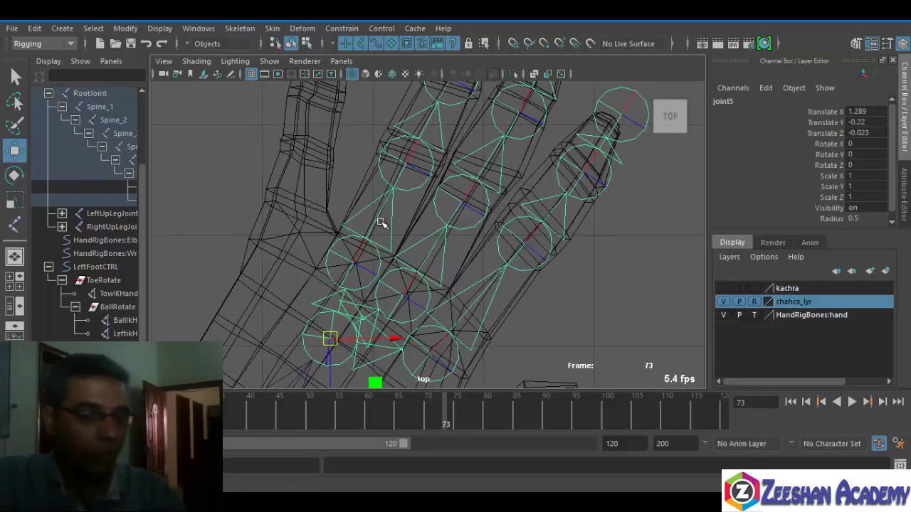
click(14, 225)
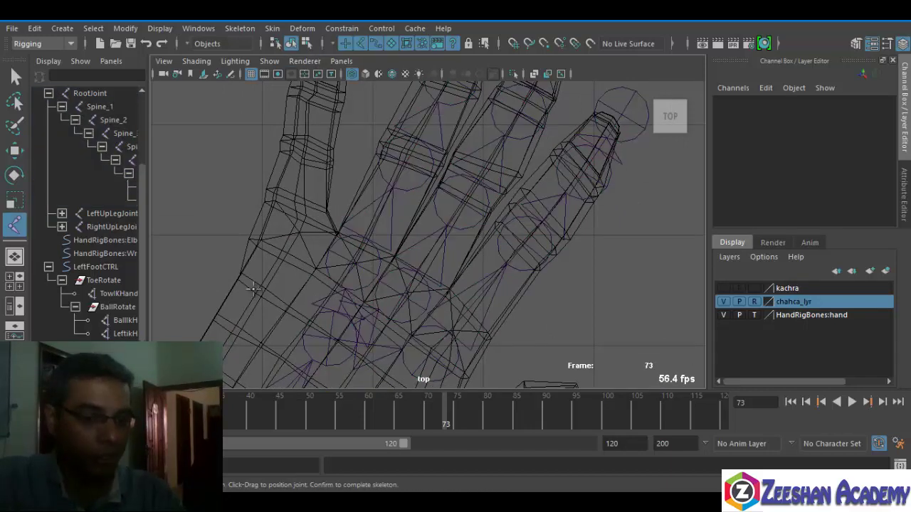
click(285, 254)
key(ctrl+z)
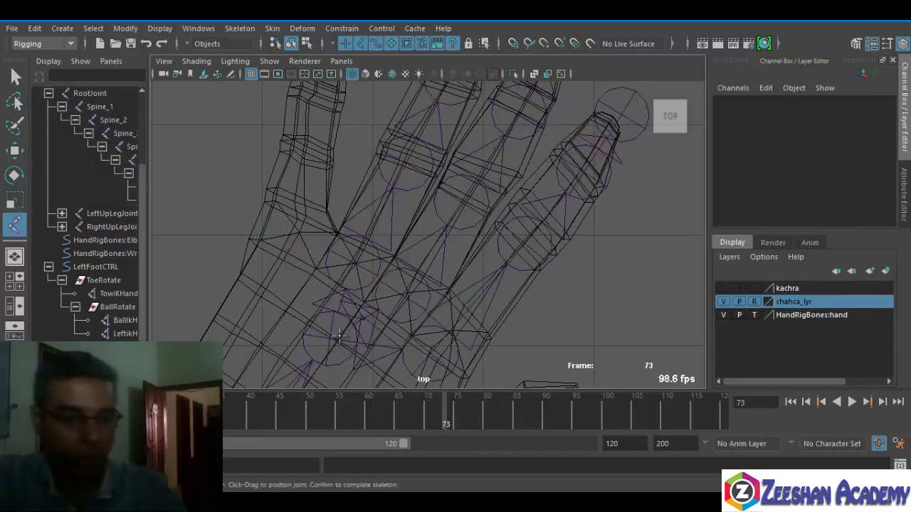
click(331, 335)
click(290, 230)
drag(305, 168, 303, 149)
alt+middle_drag(304, 149, 301, 204)
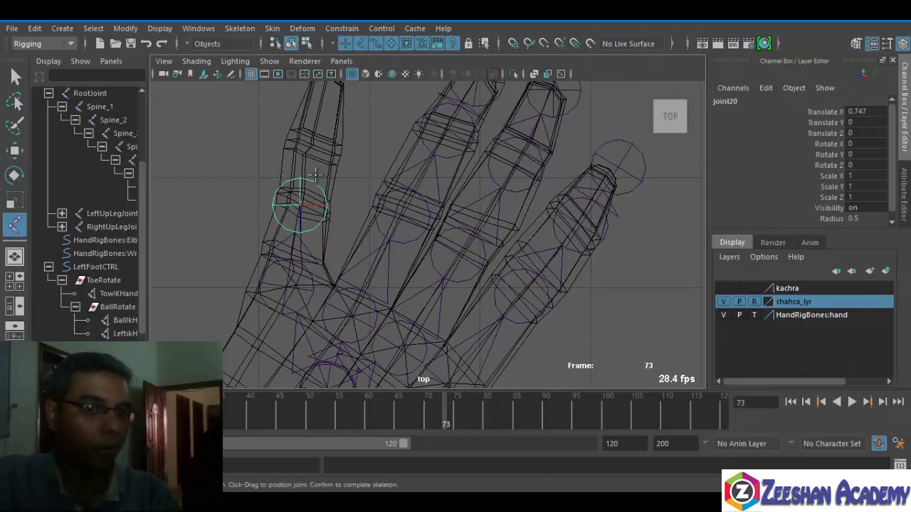
click(315, 144)
alt+middle_drag(315, 145, 321, 183)
key(Return)
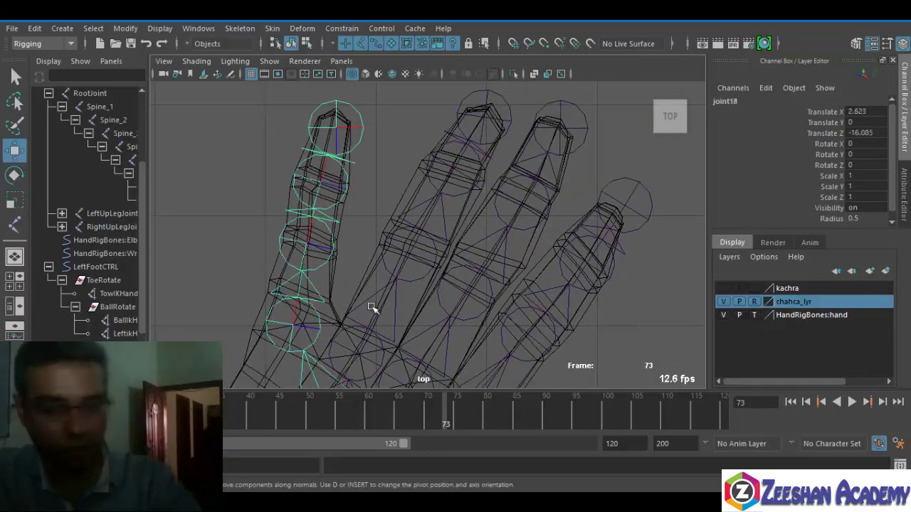
- Inspect the little finger chain in perspective relative to the hand skeleton, and hide the chahca_lyr body layer
alt+middle_drag(442, 234, 358, 193)
alt+right_drag(358, 193, 305, 224)
key(space)
drag(345, 201, 418, 201)
key(f)
alt+drag(371, 246, 398, 250)
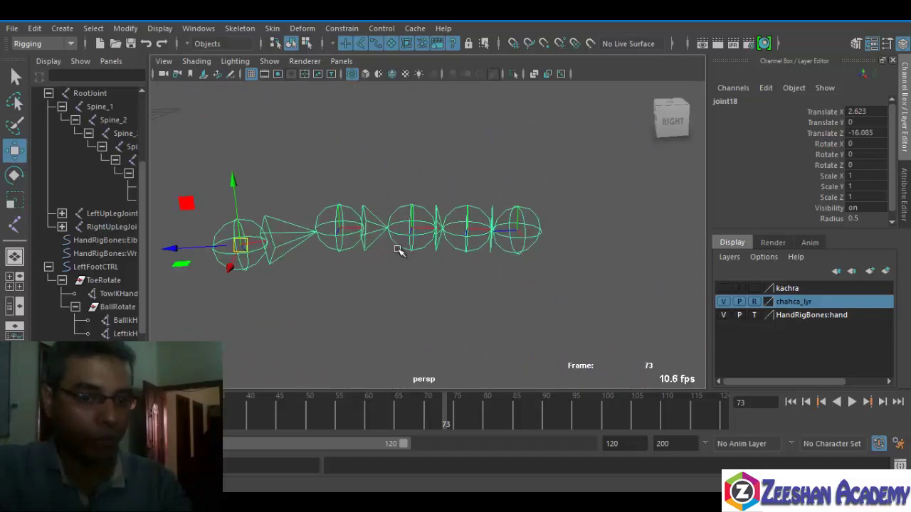
alt+middle_drag(399, 249, 688, 277)
alt+right_drag(687, 277, 515, 238)
alt+drag(514, 238, 434, 242)
alt+right_drag(434, 242, 626, 343)
click(722, 302)
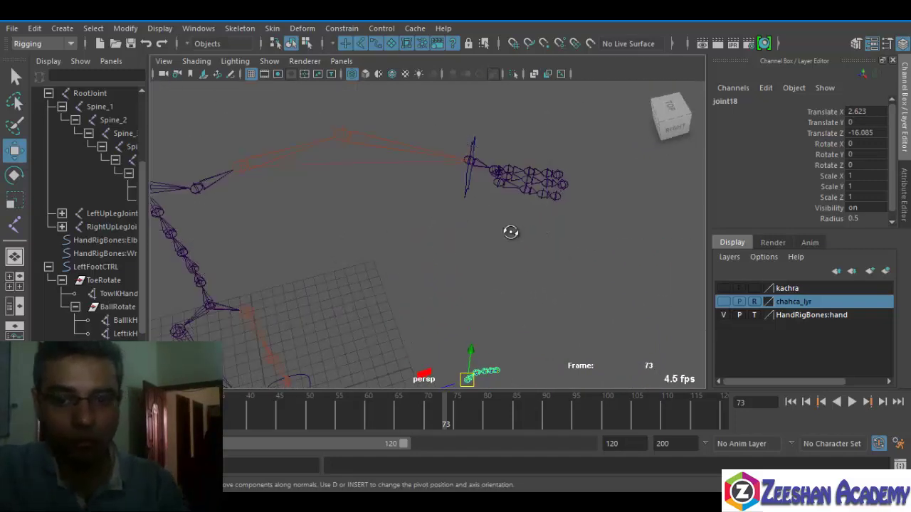
- Start a joint chain for the pinky finger in the top view, placing joints at its base and middle knuckle
alt+drag(508, 229, 379, 342)
click(384, 345)
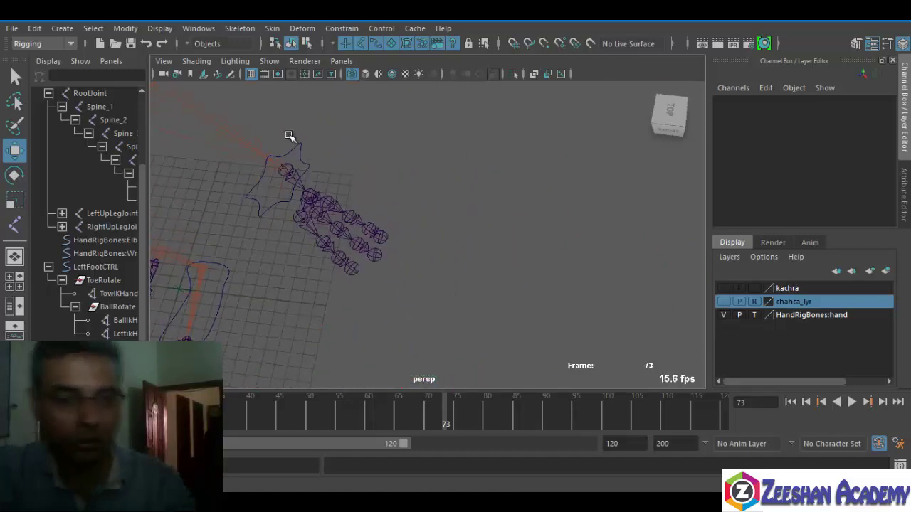
key(space)
drag(346, 245, 293, 250)
alt+middle_drag(308, 254, 377, 199)
alt+right_drag(377, 199, 612, 267)
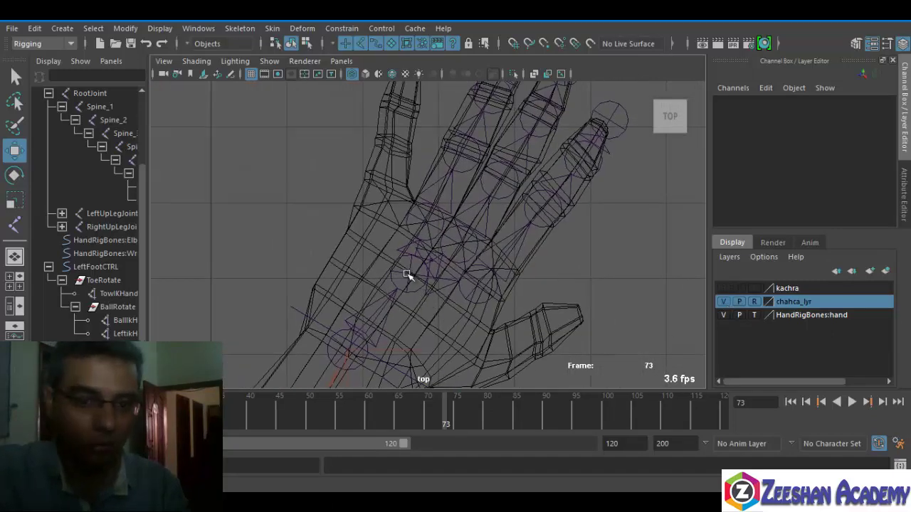
click(407, 274)
click(239, 28)
click(260, 62)
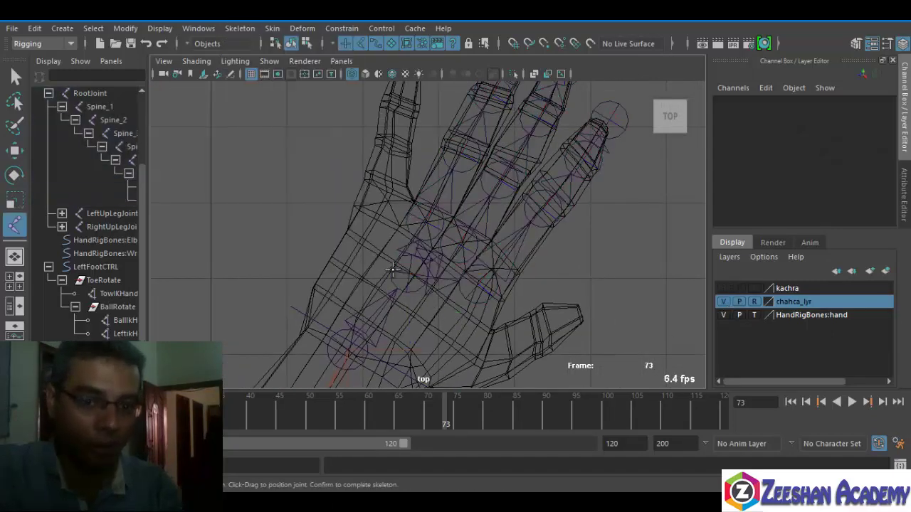
click(375, 203)
alt+middle_drag(401, 146, 404, 208)
click(398, 208)
- Place the pinky's last knuckle and fingertip joints, and parent the chain under the palm joint
alt+right_drag(404, 165, 521, 230)
alt+middle_drag(400, 125, 461, 291)
alt+right_drag(461, 290, 567, 284)
key(ctrl+z)
click(459, 267)
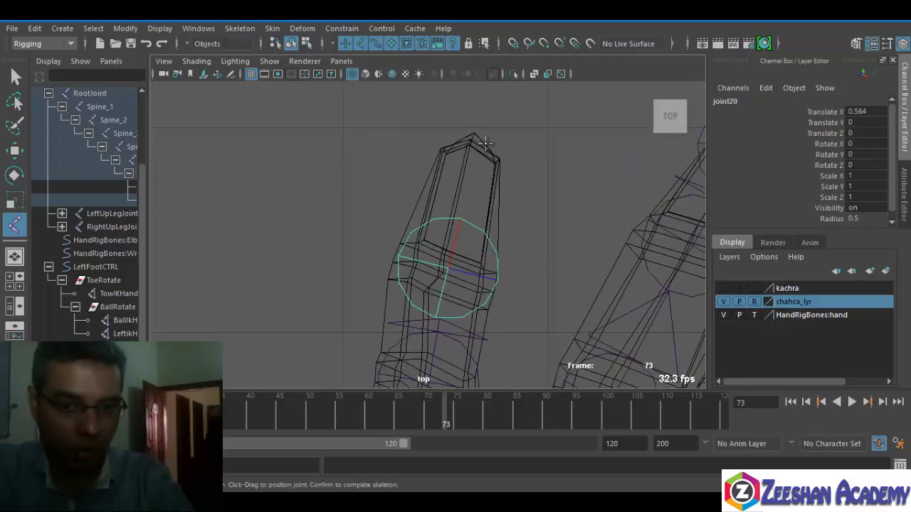
click(474, 143)
key(w)
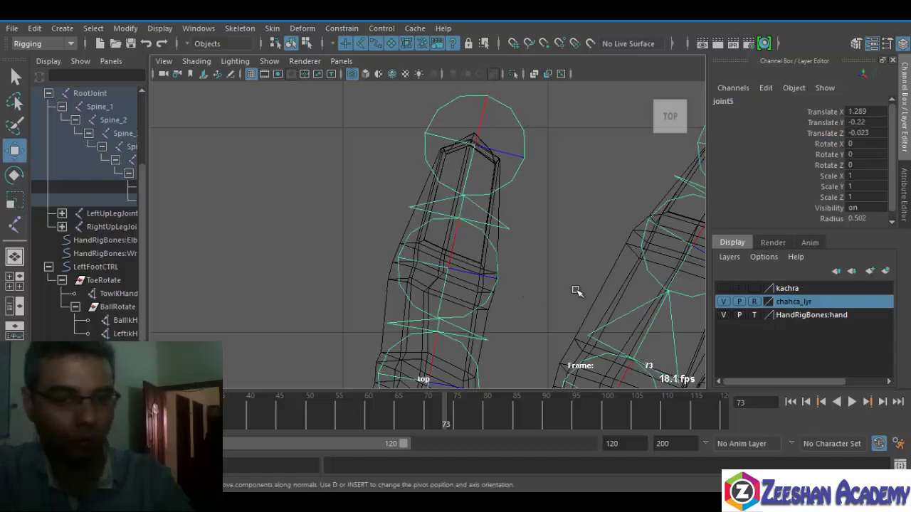
- Examine the parented pinky joints against the hand mesh in the perspective view
alt+right_drag(577, 289, 441, 274)
alt+middle_drag(485, 311, 464, 232)
key(space)
click(435, 236)
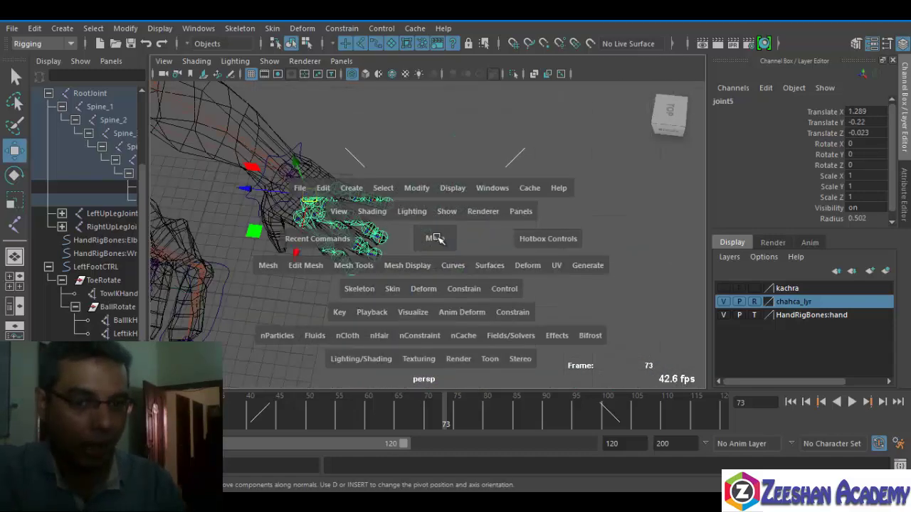
alt+drag(434, 235, 276, 209)
alt+middle_drag(276, 209, 352, 294)
alt+middle_drag(370, 230, 390, 238)
- Start a joint chain from the wrist joint in the top view and place the joint at the thumb's base
key(space)
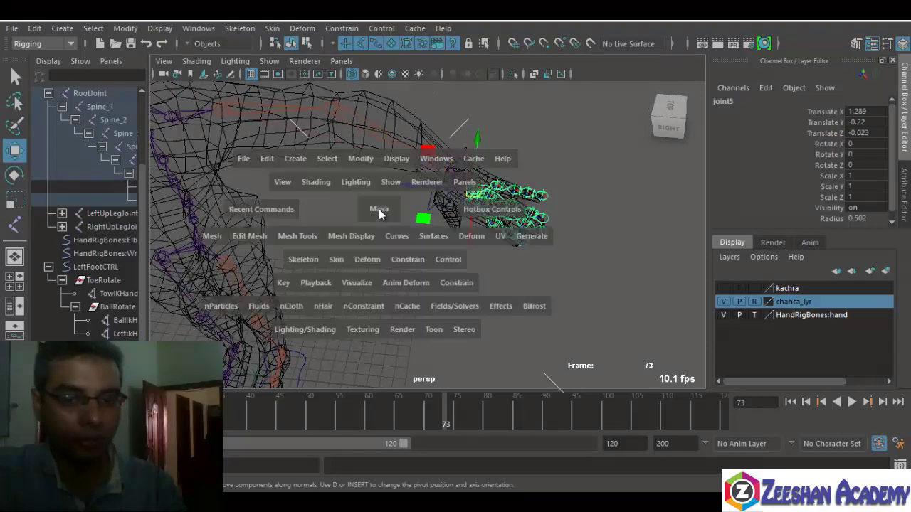
drag(322, 213, 319, 212)
alt+middle_drag(354, 248, 311, 210)
alt+right_drag(311, 209, 407, 218)
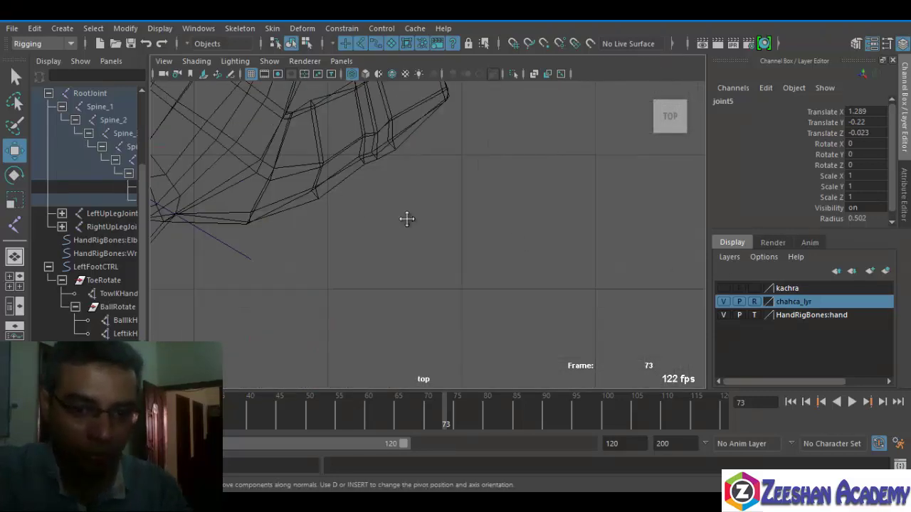
alt+middle_drag(358, 180, 556, 224)
click(241, 28)
click(246, 63)
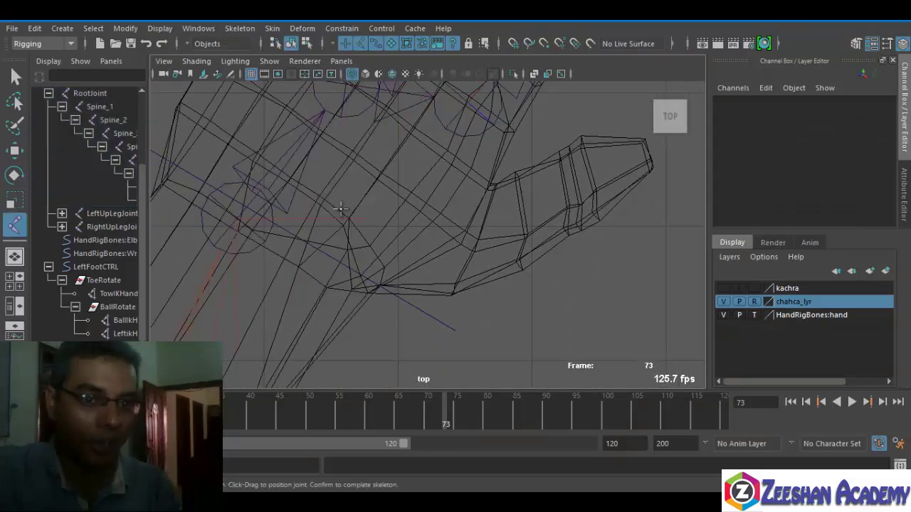
alt+middle_drag(273, 226, 284, 246)
alt+middle_drag(389, 218, 371, 257)
click(270, 276)
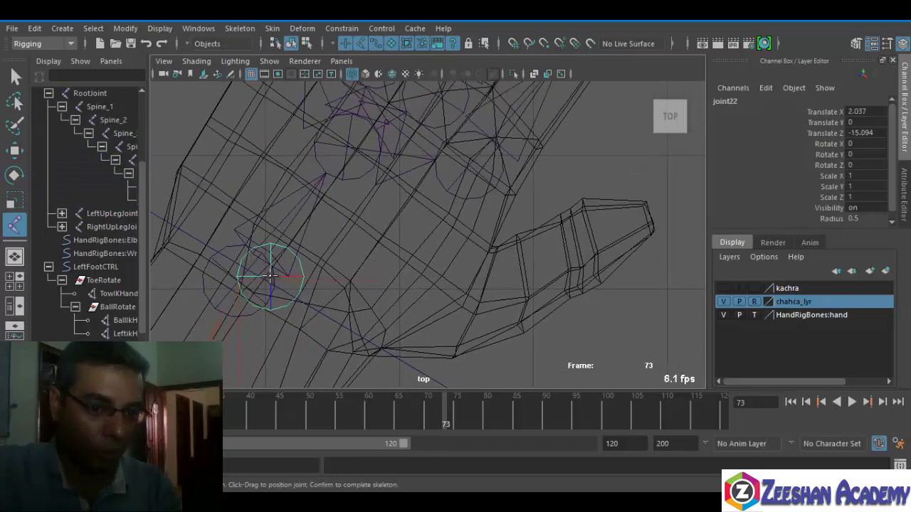
key(ctrl+z)
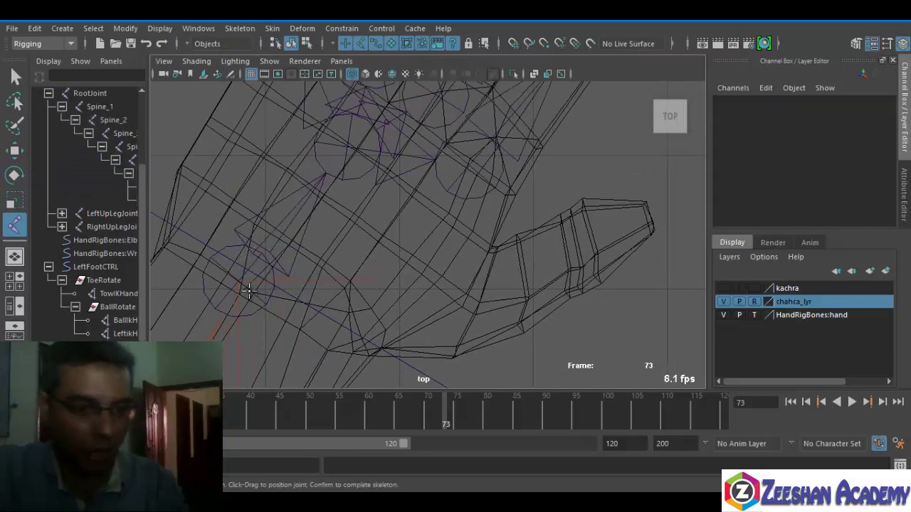
click(273, 279)
mouse_move(446, 297)
mouse_down()
mouse_move(438, 299)
mouse_move(447, 304)
mouse_up()
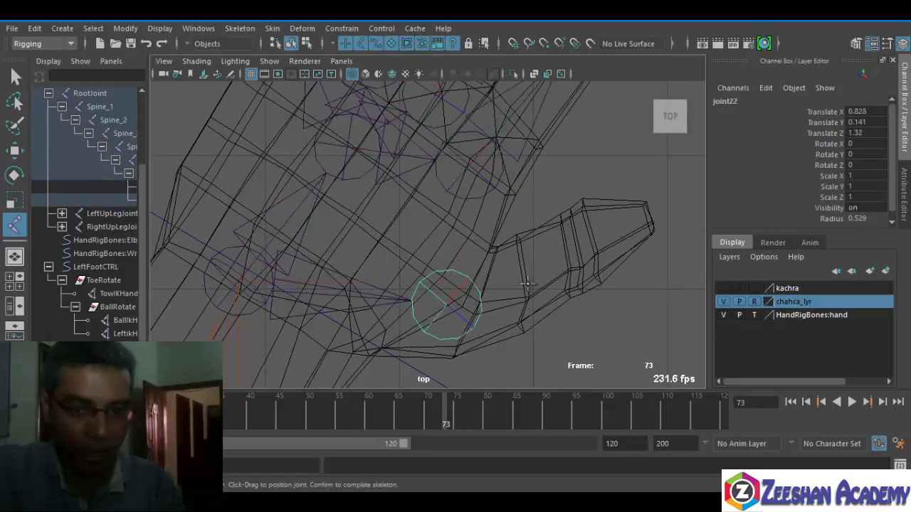
- Place the thumb's knuckle and fingertip joints and complete the thumb chain
click(551, 274)
drag(555, 269, 571, 264)
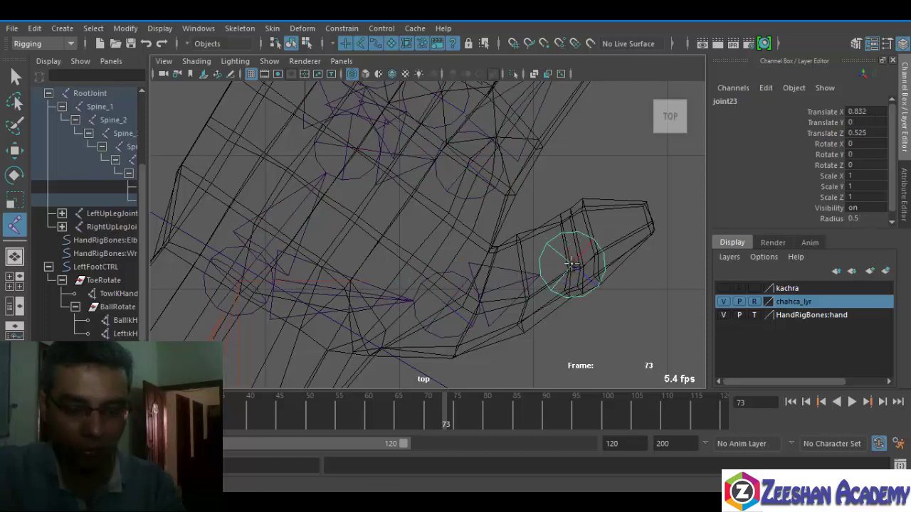
click(663, 207)
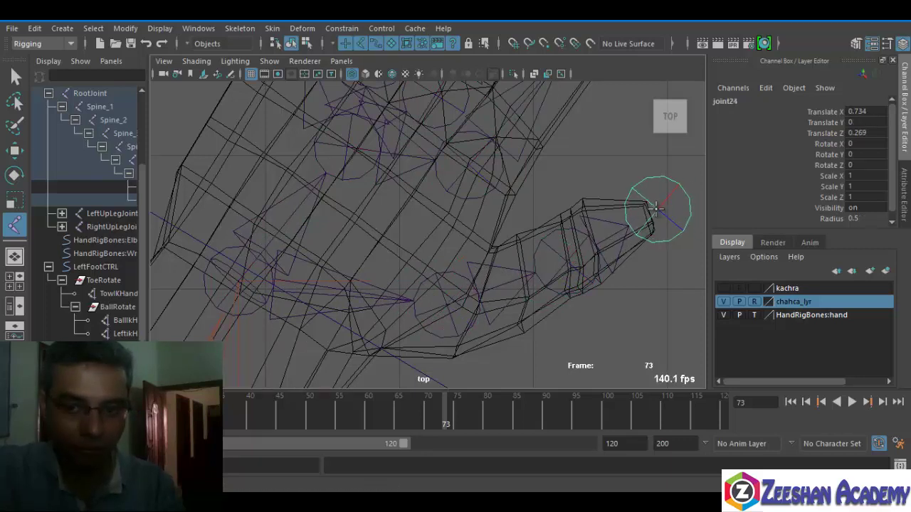
alt+middle_drag(586, 252, 573, 255)
key(w)
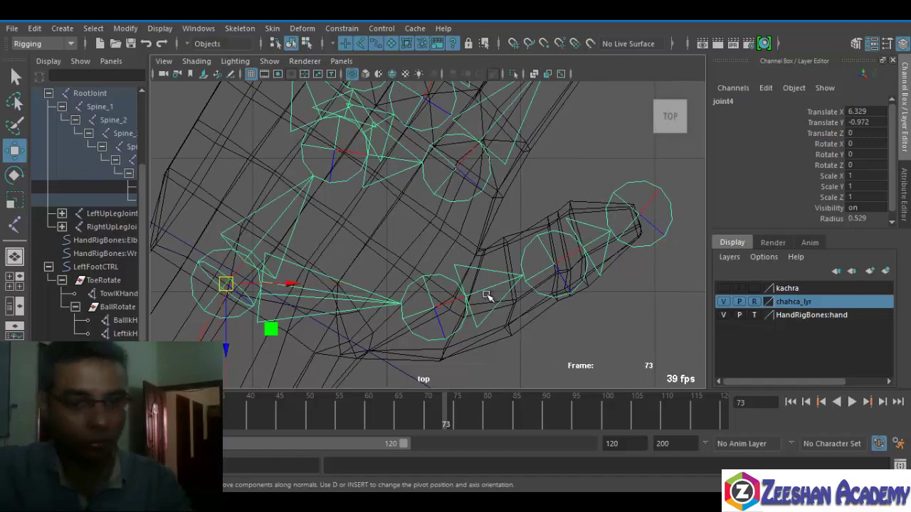
- Examine the finger and thumb joints against the hand mesh in the perspective view with shaded display on
alt+drag(458, 271, 455, 207)
key(space)
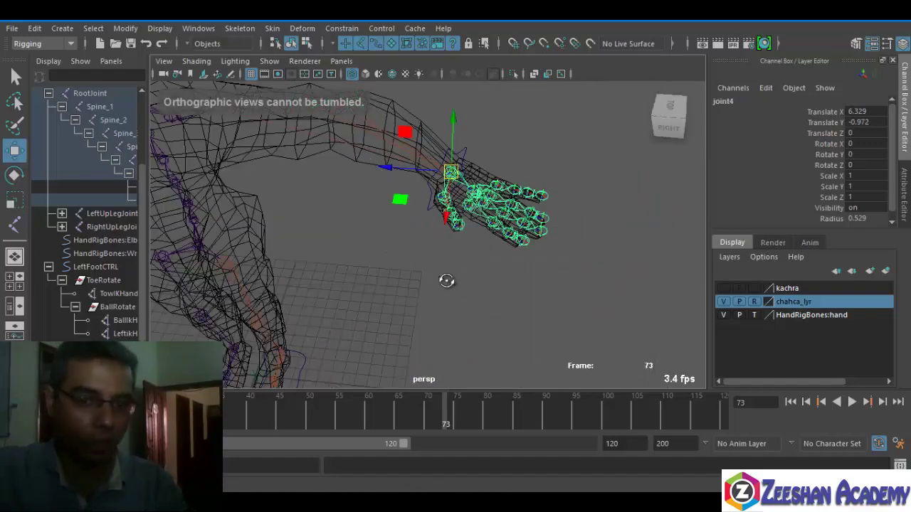
alt+drag(343, 287, 393, 288)
key(space)
scroll(393, 288, up, 6)
key(space)
drag(463, 244, 493, 206)
mouse_move(474, 258)
alt+mouse_down()
mouse_move(514, 248)
mouse_move(500, 204)
mouse_move(519, 238)
mouse_move(408, 158)
mouse_move(488, 285)
mouse_move(466, 242)
alt+mouse_up()
key(5)
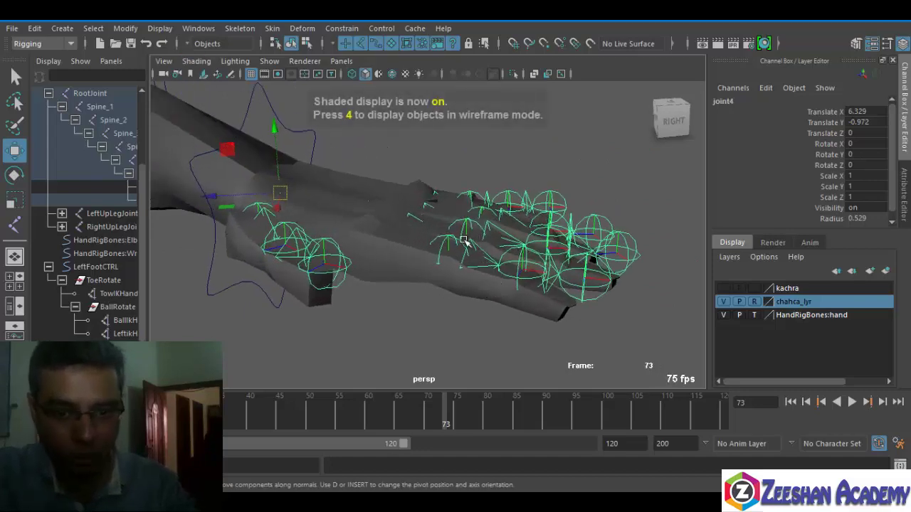
- Lower the middle finger's knuckle and fingertip joints vertically into the finger mesh
click(475, 227)
drag(459, 186, 526, 163)
alt+drag(417, 258, 434, 250)
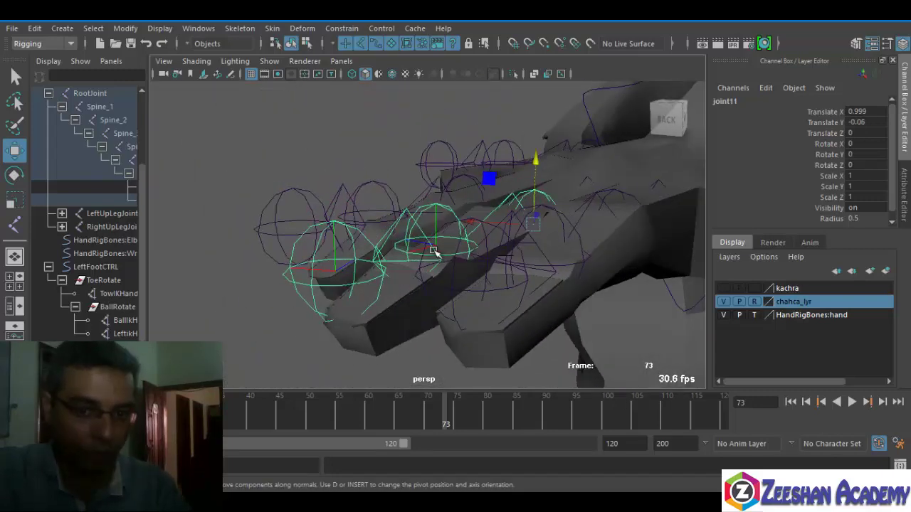
drag(444, 175, 339, 308)
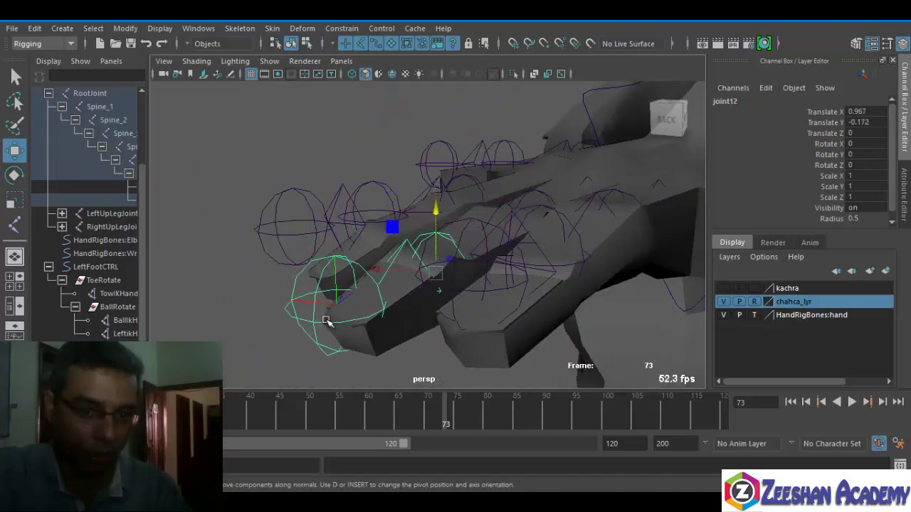
click(333, 294)
drag(335, 241, 335, 270)
- Lower the index finger's last knuckle and fingertip joints vertically into the finger mesh
alt+drag(422, 190, 518, 148)
click(540, 150)
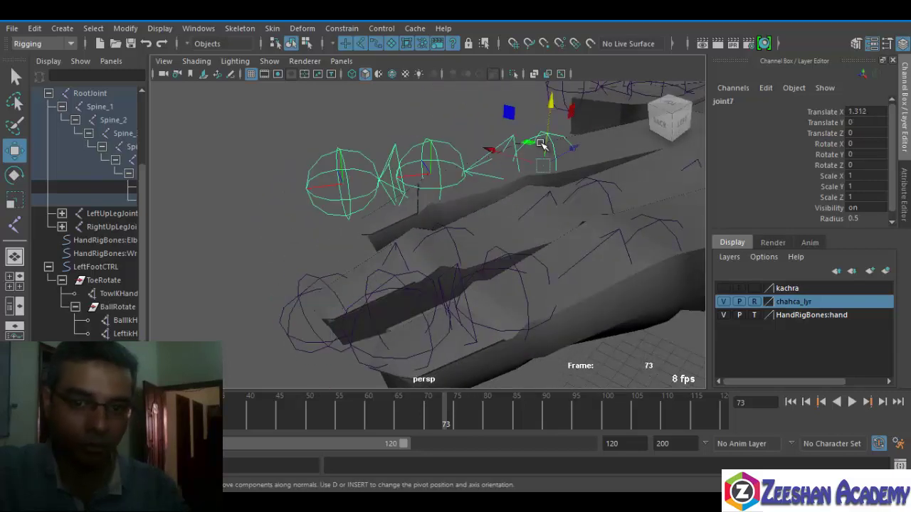
click(419, 167)
click(435, 158)
drag(432, 128, 431, 152)
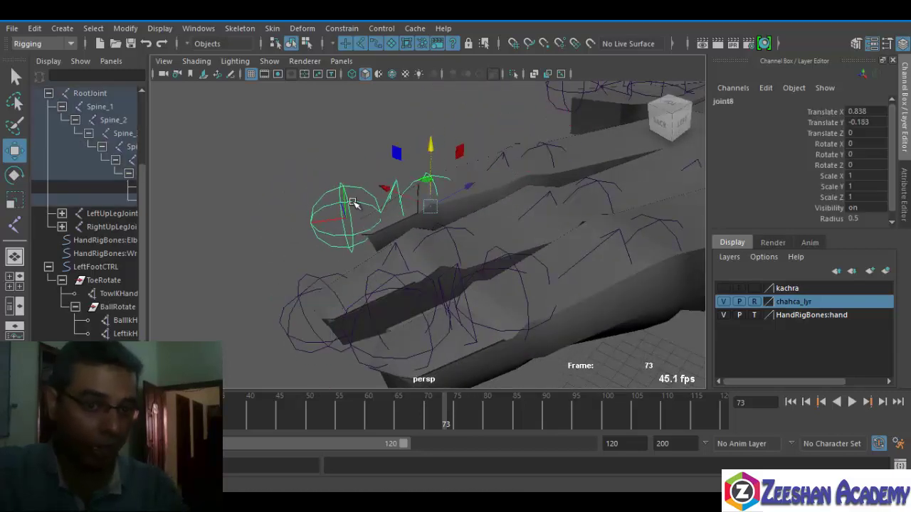
click(354, 203)
drag(343, 172, 446, 214)
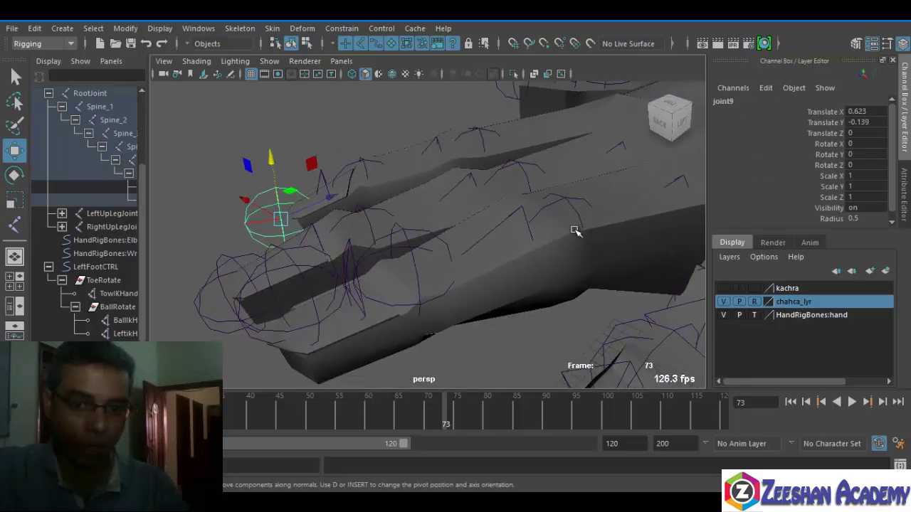
- Lower the ring finger's last knuckle and fingertip joints vertically to fit inside the finger mesh
click(365, 278)
click(400, 240)
drag(403, 235, 403, 262)
click(329, 324)
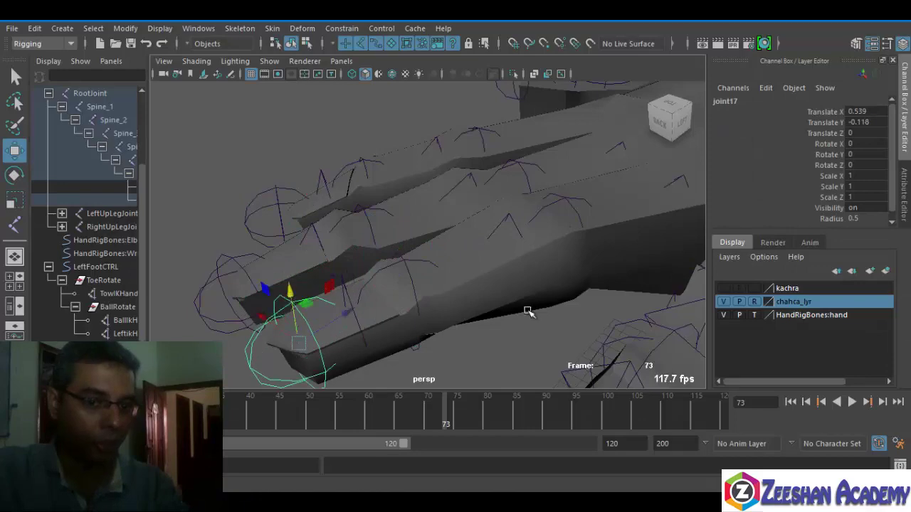
- Adjust the height of the pinky's fingertip joint and hide the chahca_lyr mesh layer
alt+drag(525, 310, 417, 284)
click(437, 288)
click(437, 289)
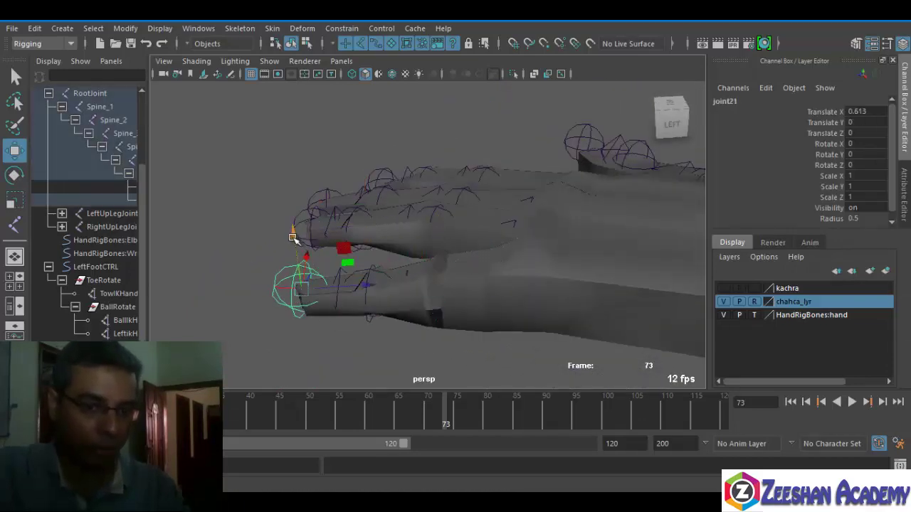
drag(292, 237, 291, 241)
alt+drag(292, 241, 699, 324)
click(323, 294)
click(725, 302)
- Try moving the star-shaped wrist control away from the hand, and undo the move
alt+drag(541, 299, 449, 330)
click(480, 299)
drag(501, 280, 345, 298)
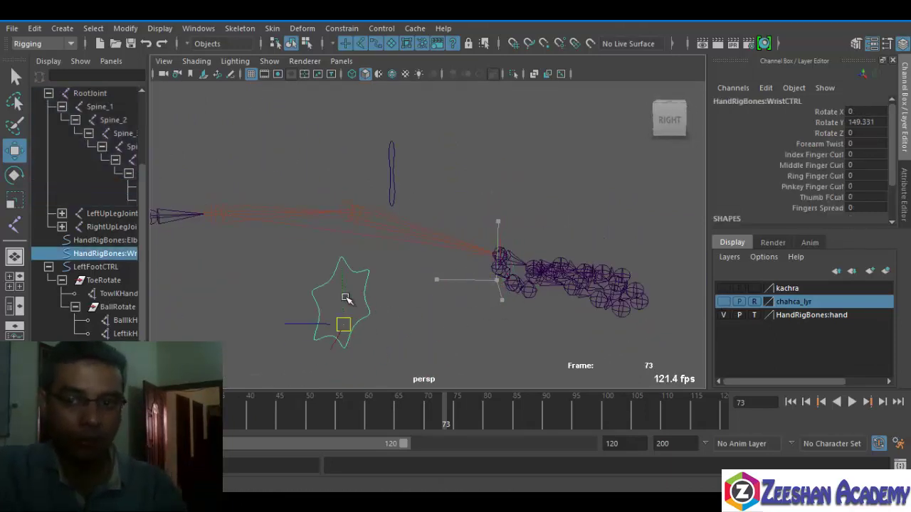
key(ctrl+z)
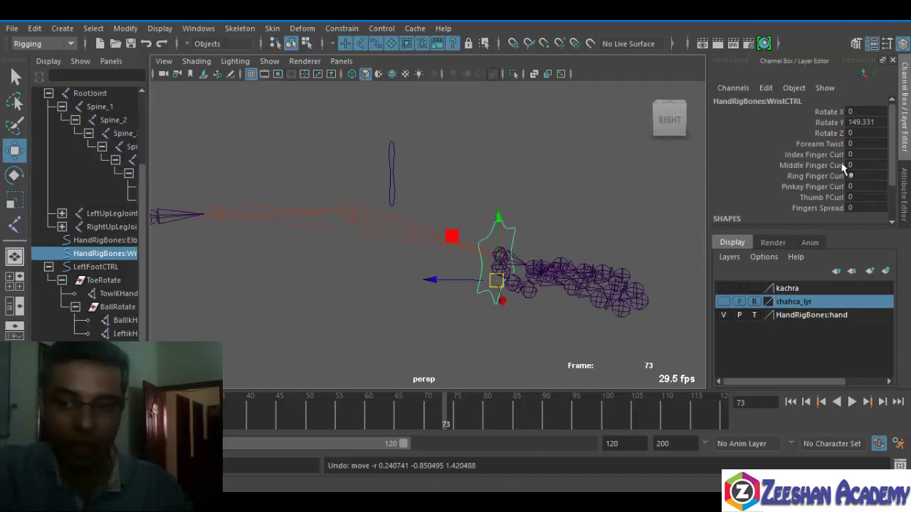
- Examine the wrist control's custom attributes from Forearm Twist to Fingers Spread and the command for adding attributes
drag(820, 143, 830, 188)
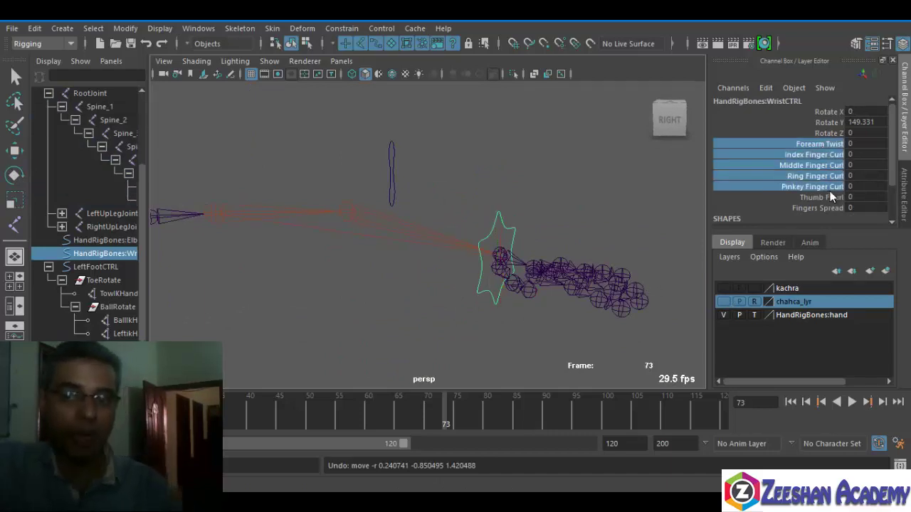
click(121, 27)
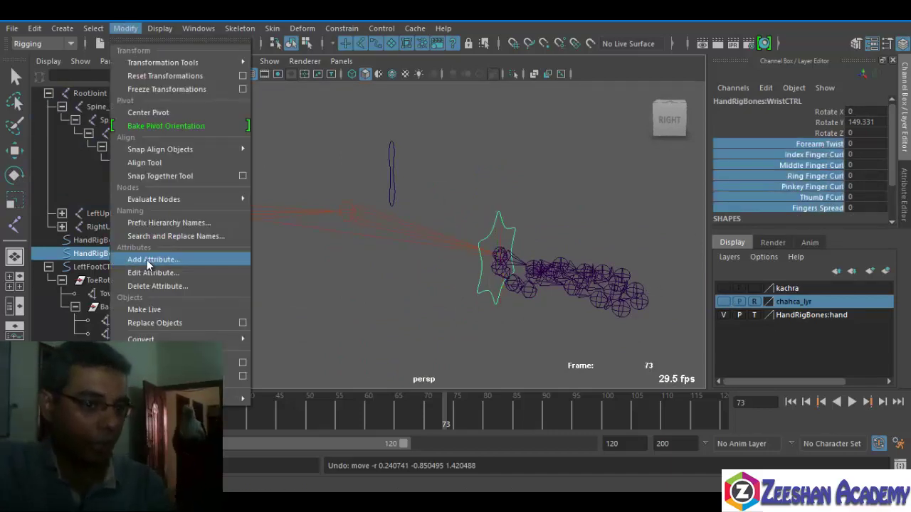
key(Escape)
scroll(519, 248, up, 3)
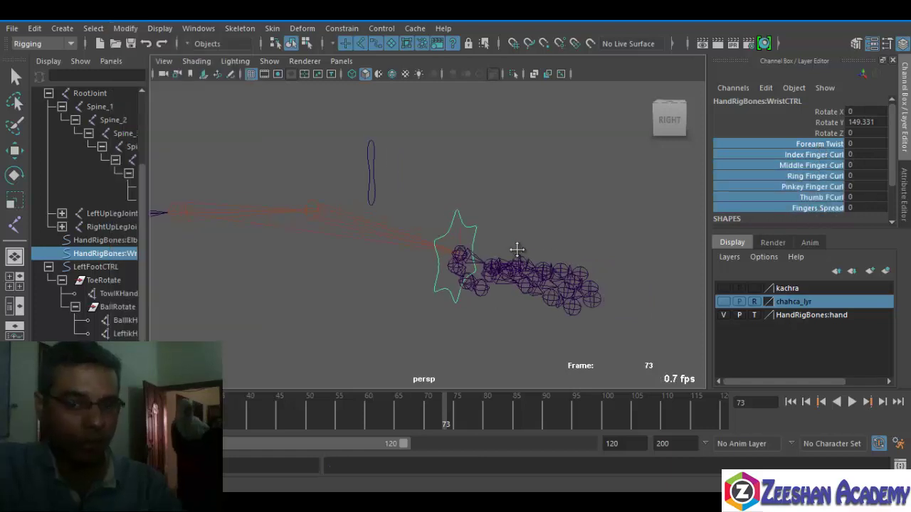
alt+drag(504, 288, 481, 282)
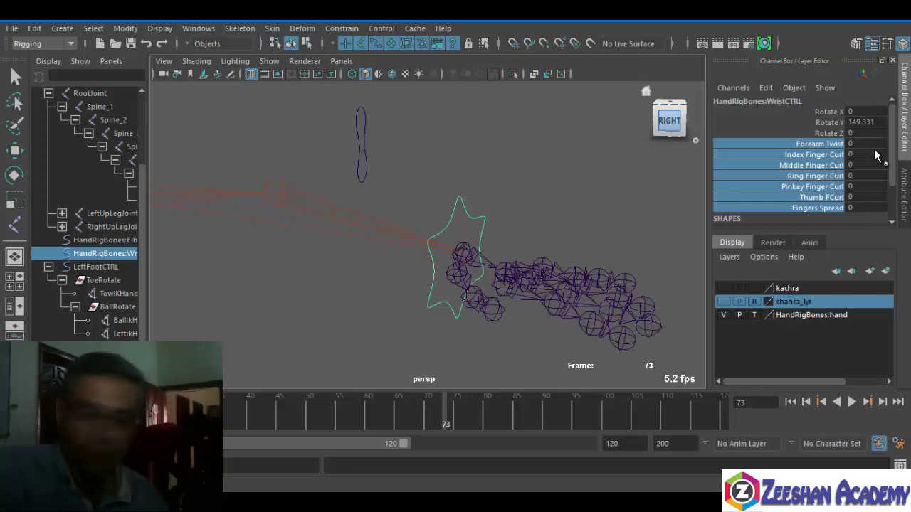
- Freeze the transformations of the wrist control
click(124, 29)
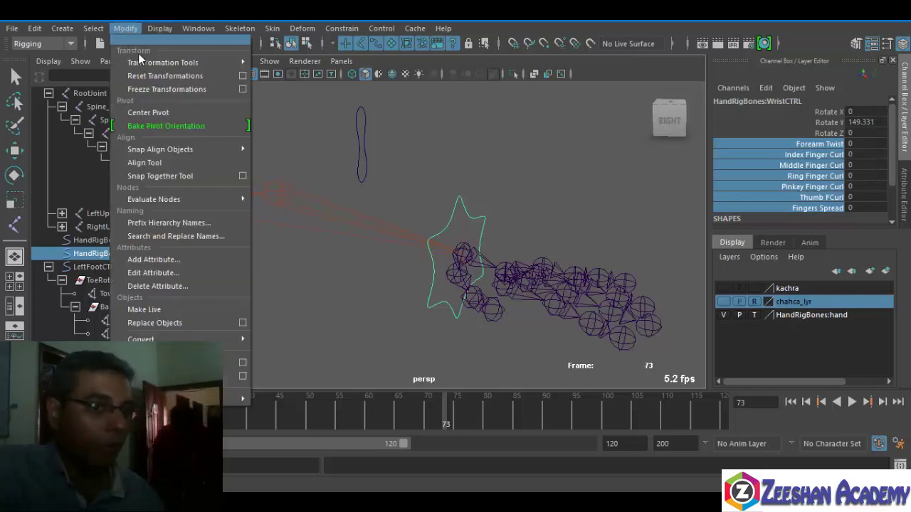
mouse_move(176, 62)
click(167, 89)
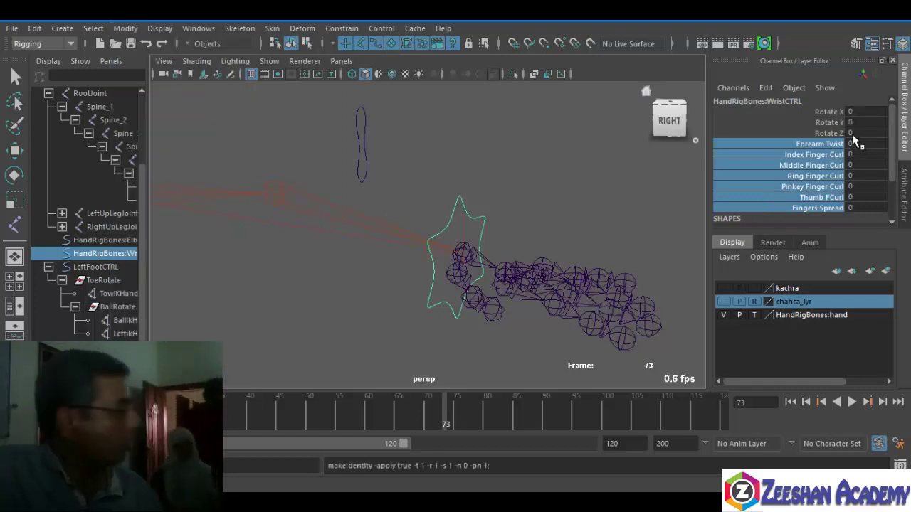
- Parent the arm's IK handle under the wrist control, and select the wrist control
click(474, 220)
key(w)
click(473, 214)
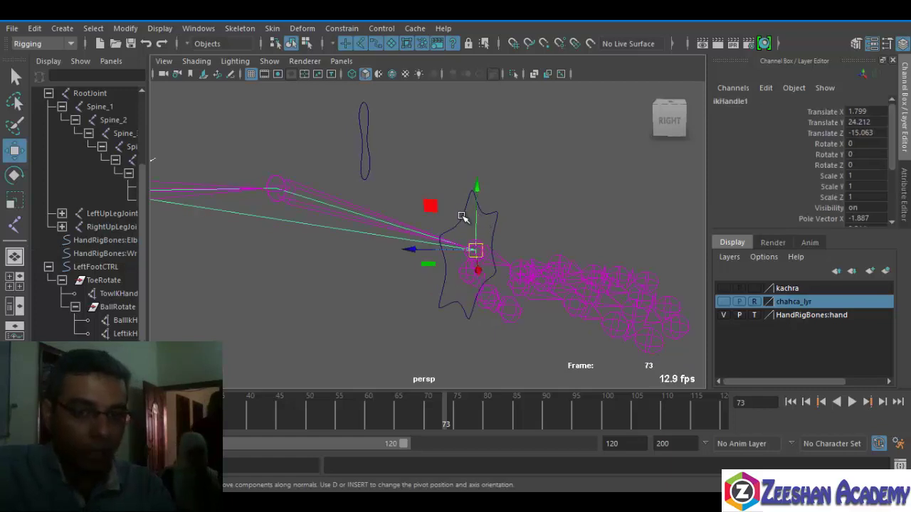
click(499, 242)
click(481, 246)
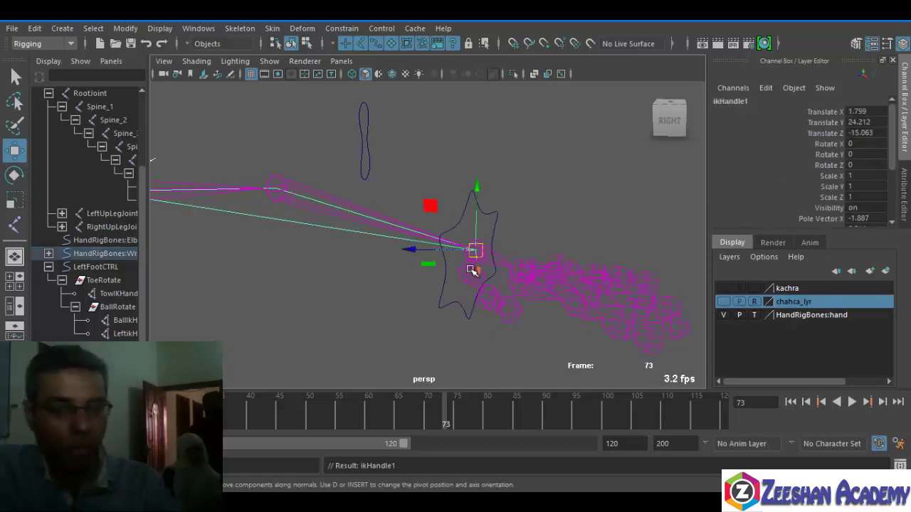
click(510, 205)
click(494, 211)
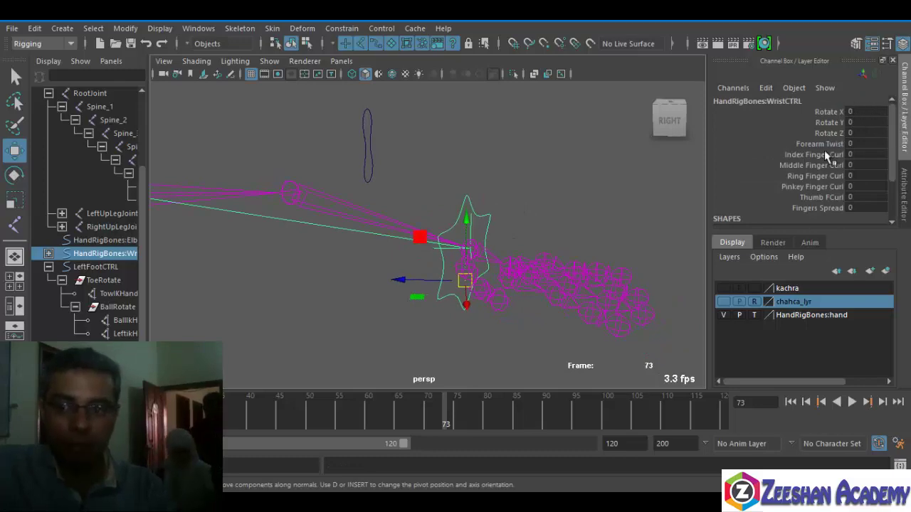
- Try moving the star-shaped wrist control down from the wrist, and undo the move and the latest selection changes
mouse_move(516, 278)
alt+middle_down()
mouse_move(463, 264)
mouse_move(525, 290)
alt+middle_up()
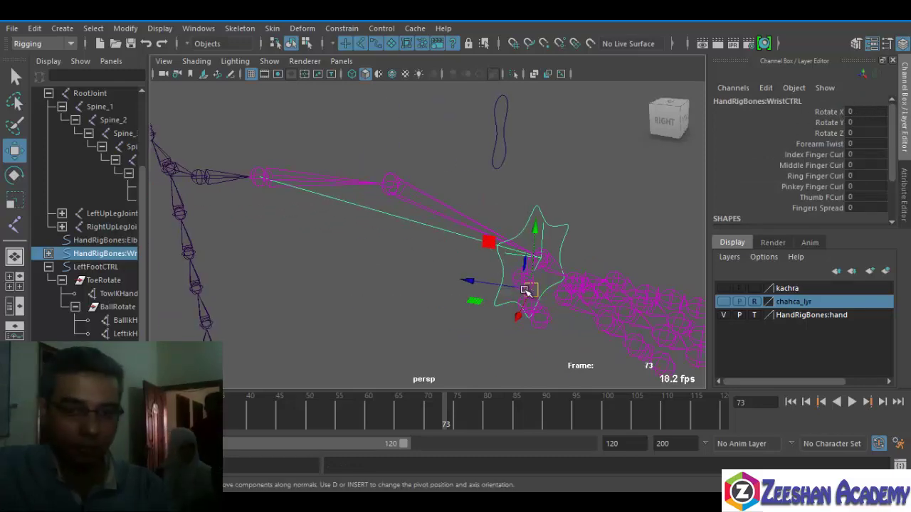
drag(532, 290, 507, 308)
key(ctrl+z)
key(ctrl+z)
key(ctrl+z)
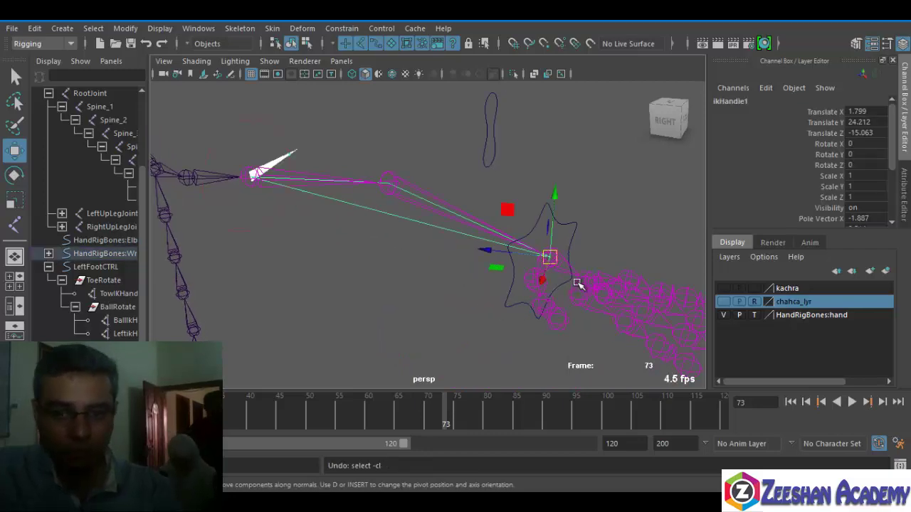
- Try centering the wrist control's pivot and moving the control, and undo back to before the IK handle was parented
click(573, 237)
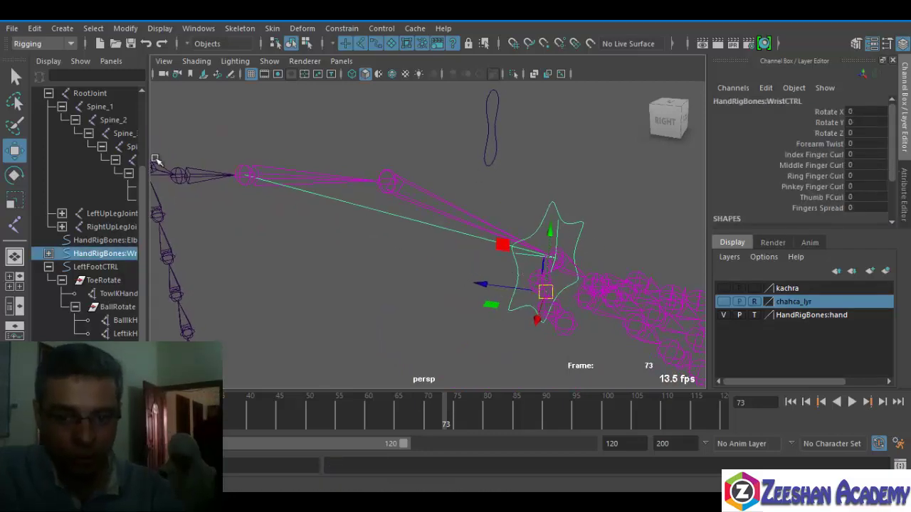
click(125, 28)
click(125, 28)
click(126, 28)
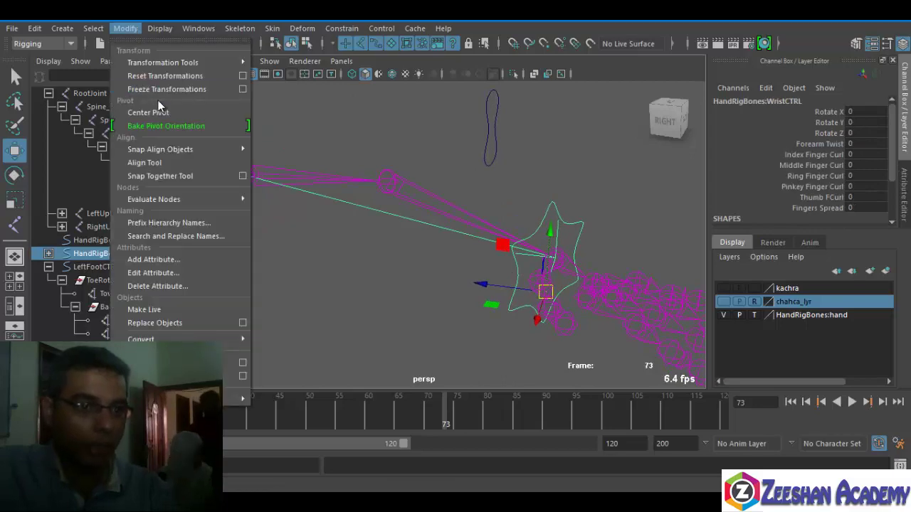
click(161, 112)
alt+drag(161, 112, 585, 234)
mouse_move(640, 270)
mouse_down()
mouse_move(631, 264)
mouse_move(642, 273)
mouse_move(650, 260)
mouse_up()
key(ctrl+z)
click(605, 299)
key(ctrl+z)
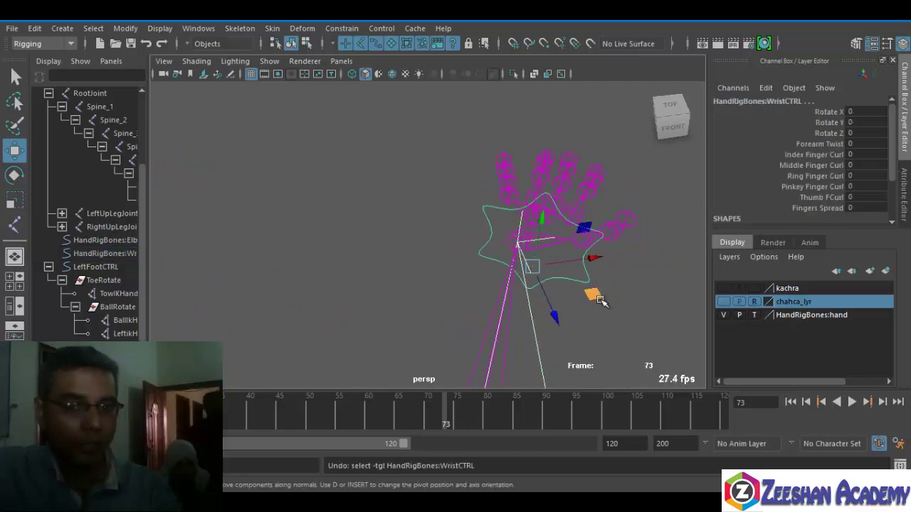
- Select the wrist control alone and center its pivot
click(589, 272)
click(583, 280)
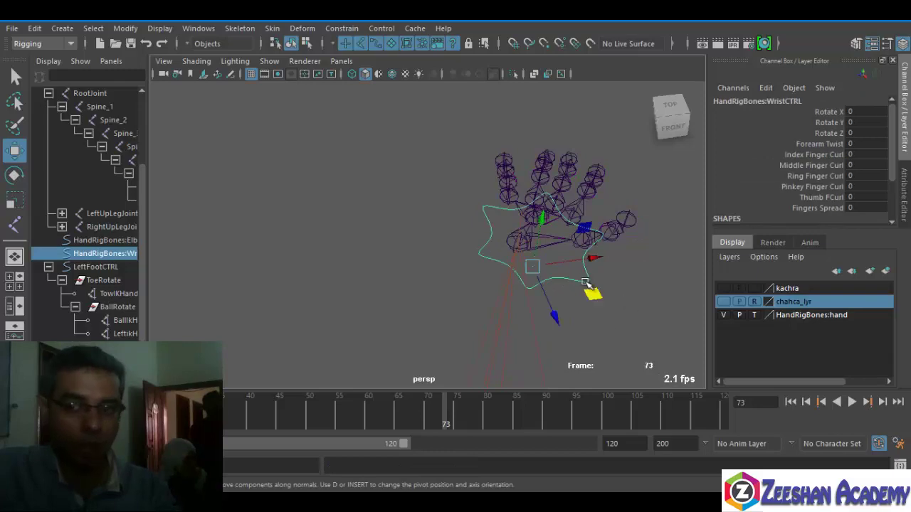
mouse_move(511, 273)
alt+mouse_down()
mouse_move(449, 259)
mouse_move(431, 278)
mouse_move(451, 269)
mouse_move(496, 324)
mouse_move(493, 282)
mouse_move(512, 258)
mouse_move(486, 365)
alt+mouse_up()
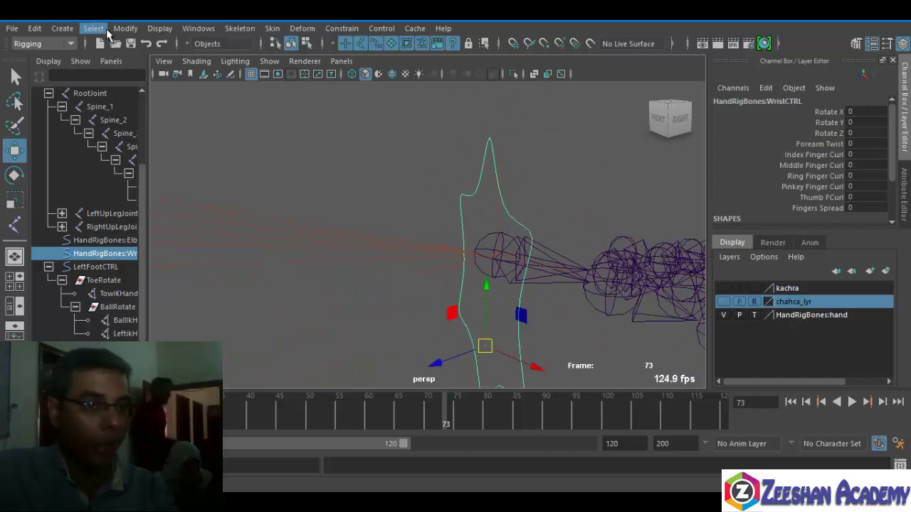
alt+drag(579, 227, 500, 220)
drag(483, 269, 458, 264)
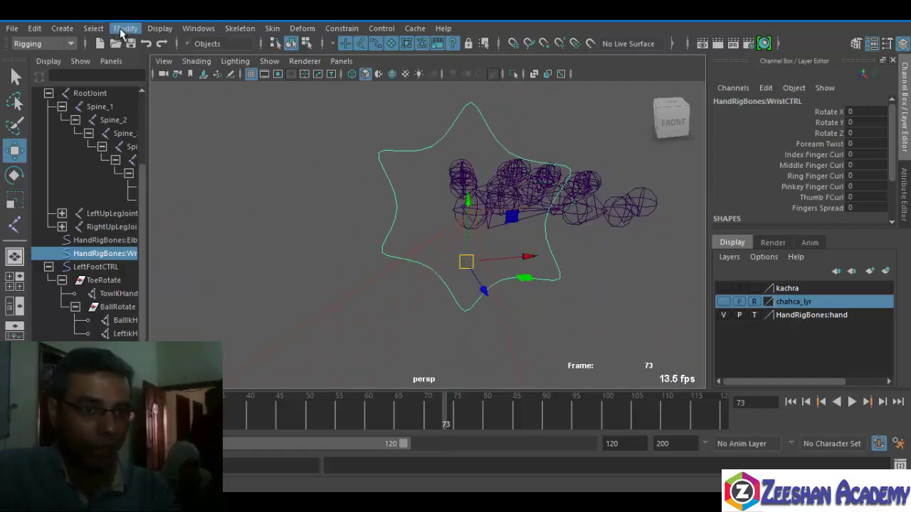
click(122, 30)
click(164, 108)
- Rotate the wrist control about -7.4 degrees around Y to align it with the wrist, and freeze its transformations
alt+drag(443, 213, 504, 304)
key(e)
drag(437, 284, 433, 318)
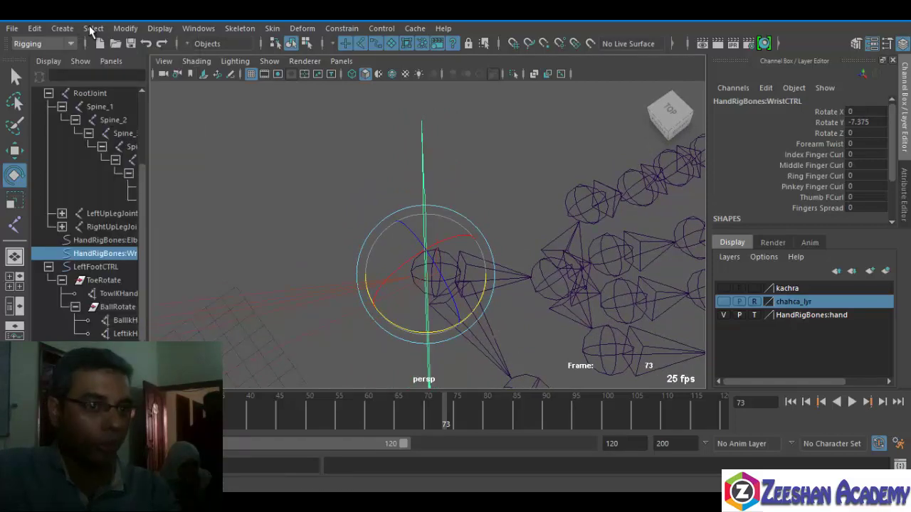
click(126, 28)
click(154, 90)
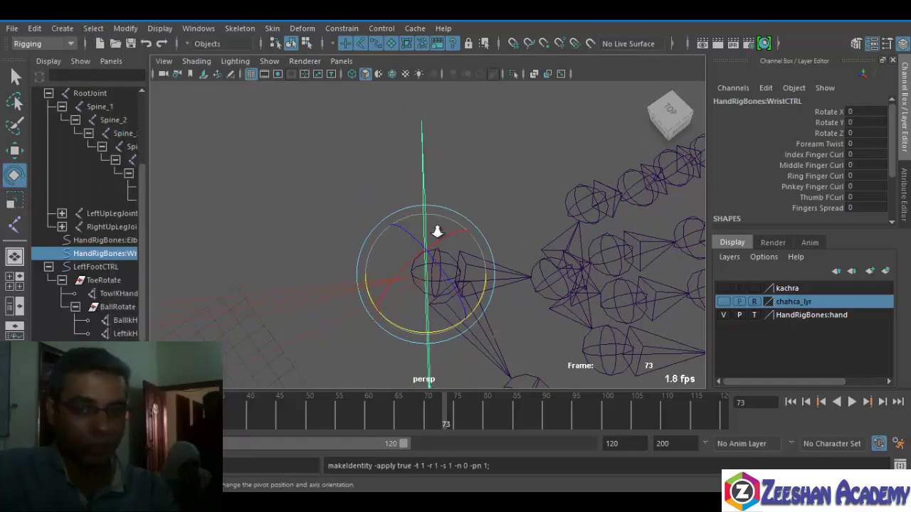
- Parent the arm's IK handle under the realigned wrist control, and select the control
alt+drag(434, 230, 486, 246)
key(w)
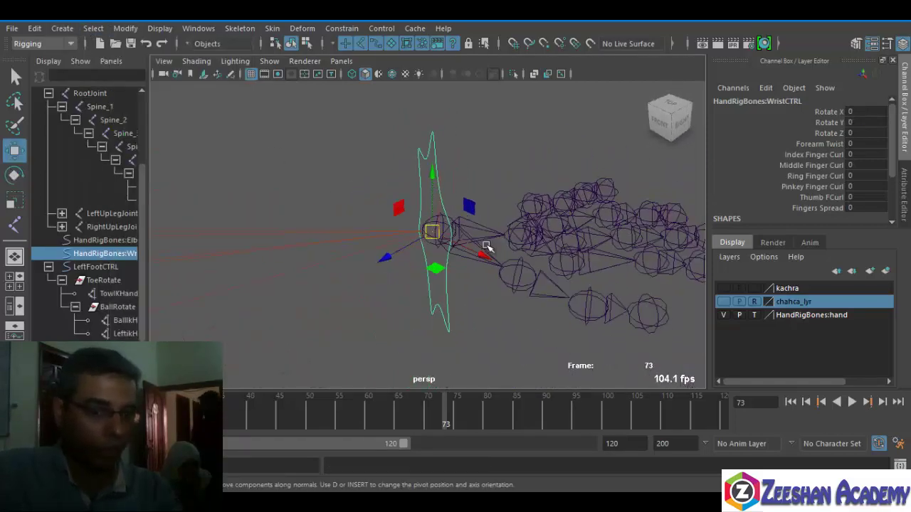
alt+drag(477, 186, 425, 190)
click(440, 204)
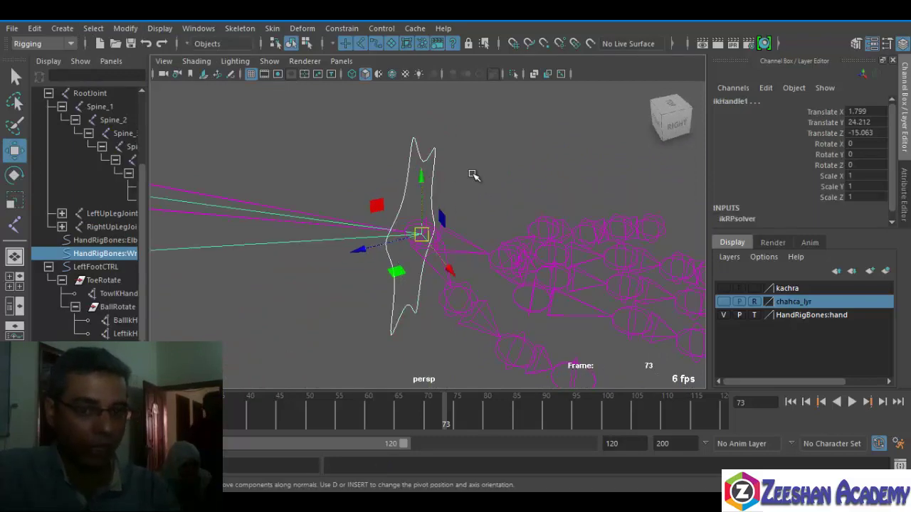
click(445, 178)
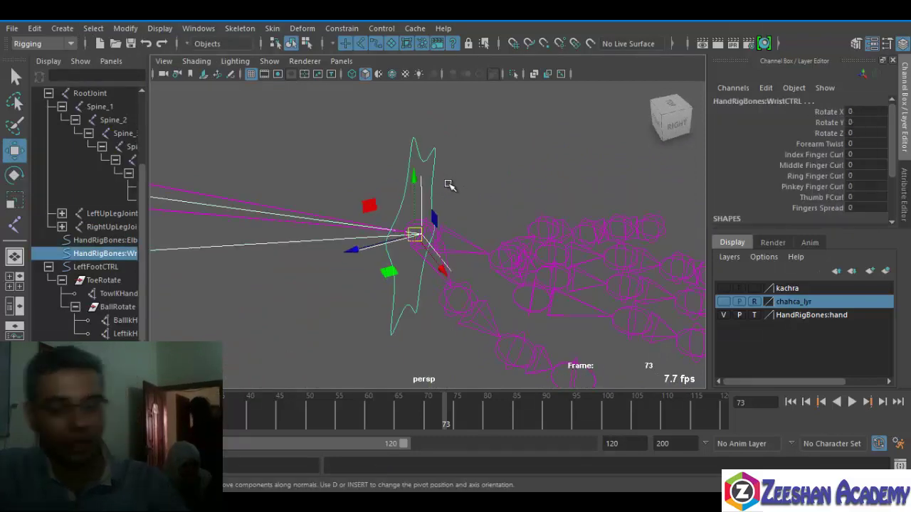
click(437, 156)
- Try posing the arm by moving the wrist control, and undo the moves
click(674, 122)
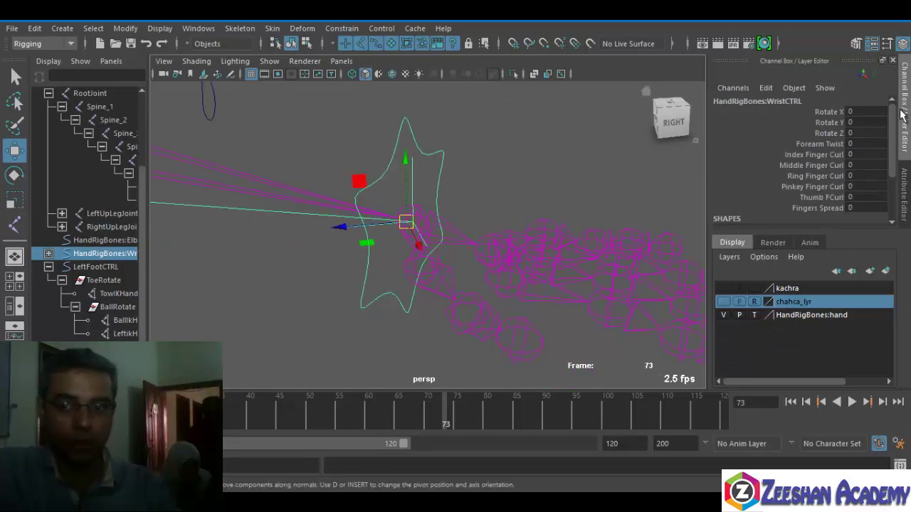
key(ctrl+z)
key(ctrl+z)
key(ctrl+z)
key(ctrl+z)
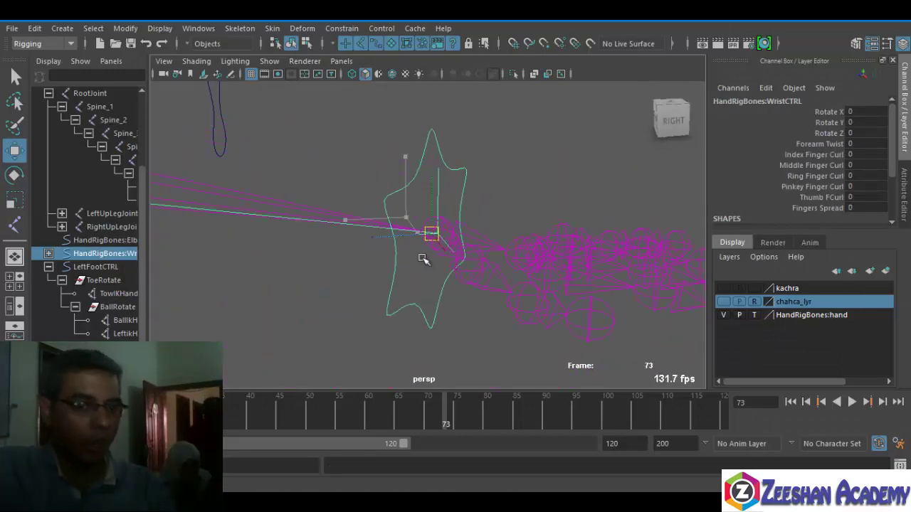
key(ctrl+z)
key(ctrl+z)
key(ctrl+z)
key(ctrl+z)
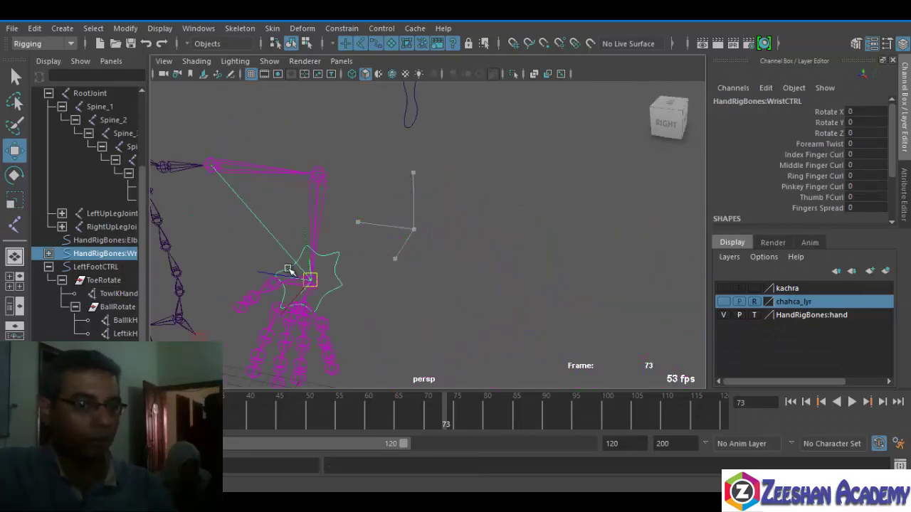
key(ctrl+z)
key(ctrl+z)
key(ctrl+z)
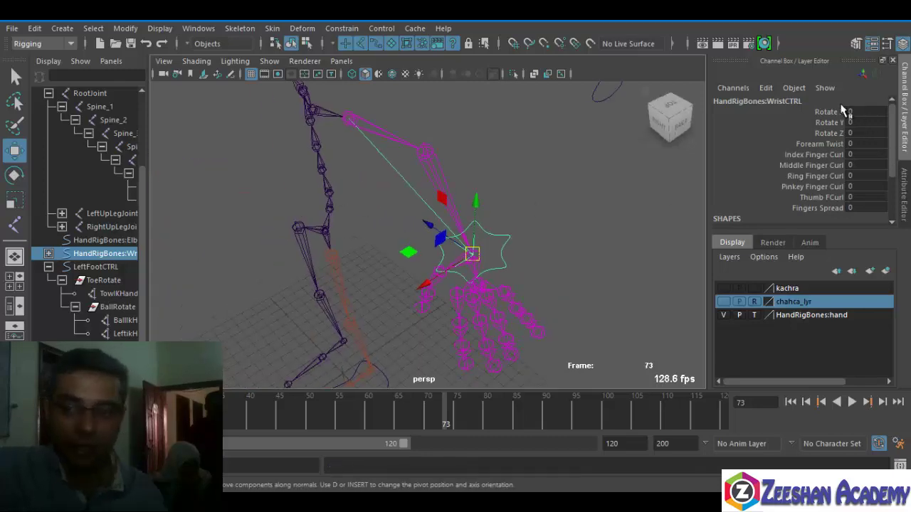
- Open Channel Control for the wrist control and look through its nonkeyable hidden attributes for the translate channels
drag(837, 112, 834, 145)
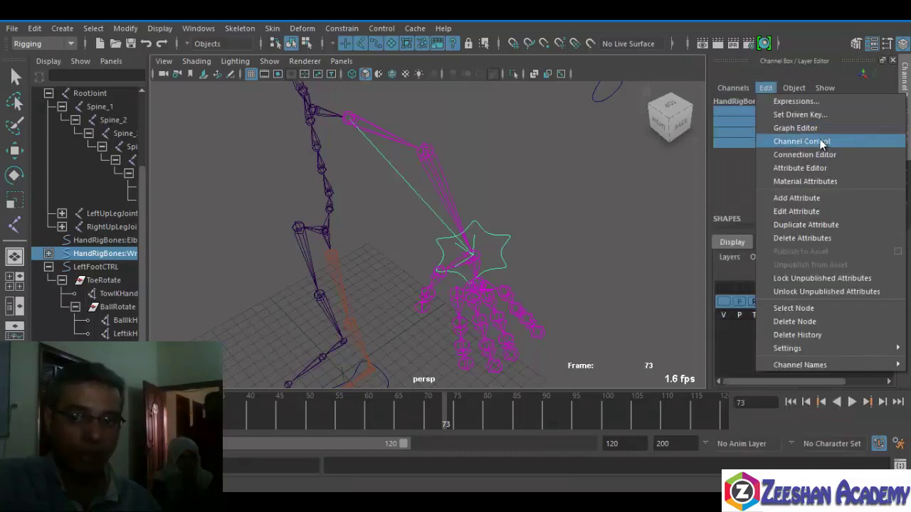
click(802, 142)
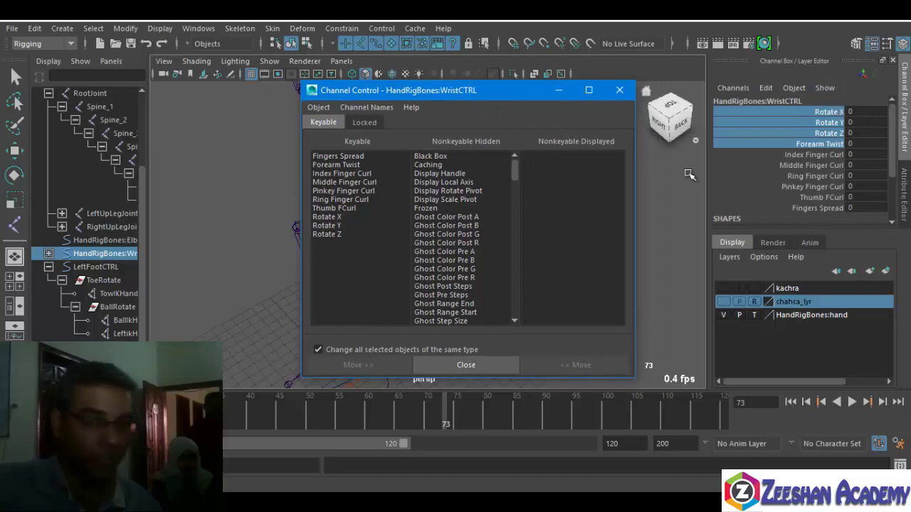
drag(482, 90, 255, 88)
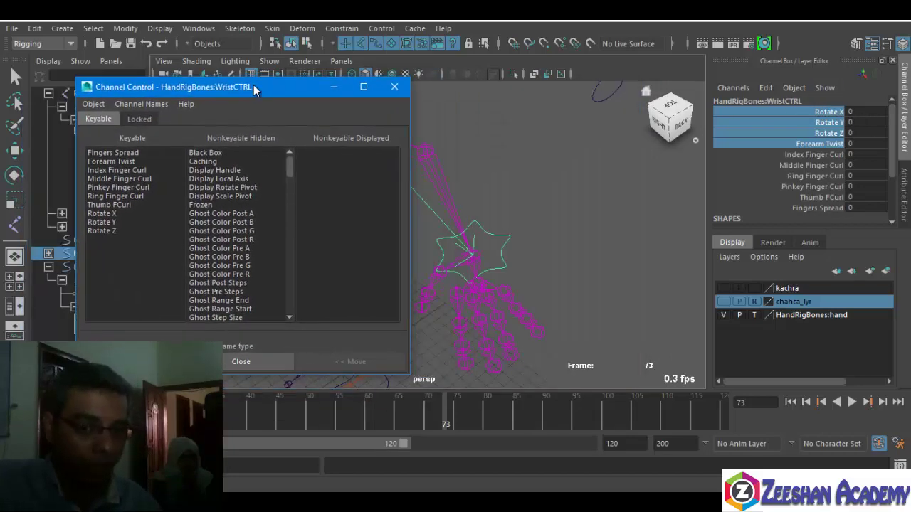
drag(290, 162, 292, 234)
scroll(293, 235, down, 15)
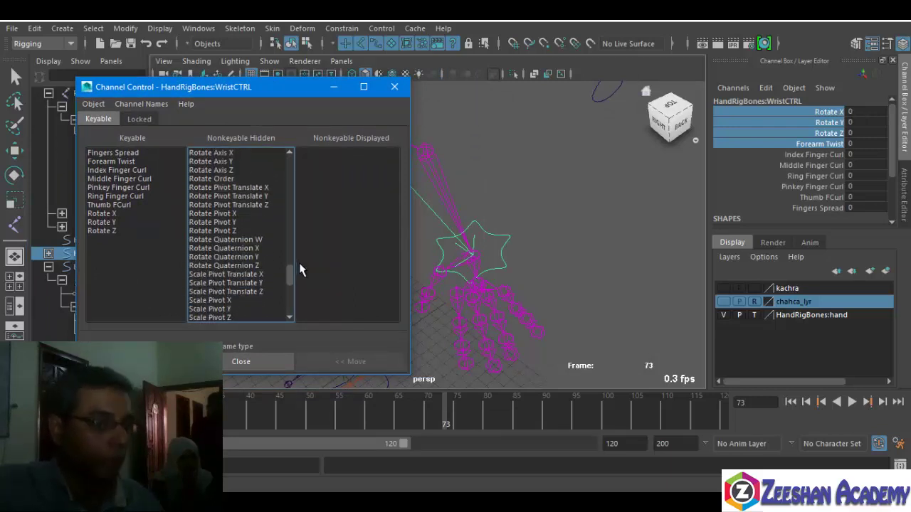
drag(288, 282, 299, 162)
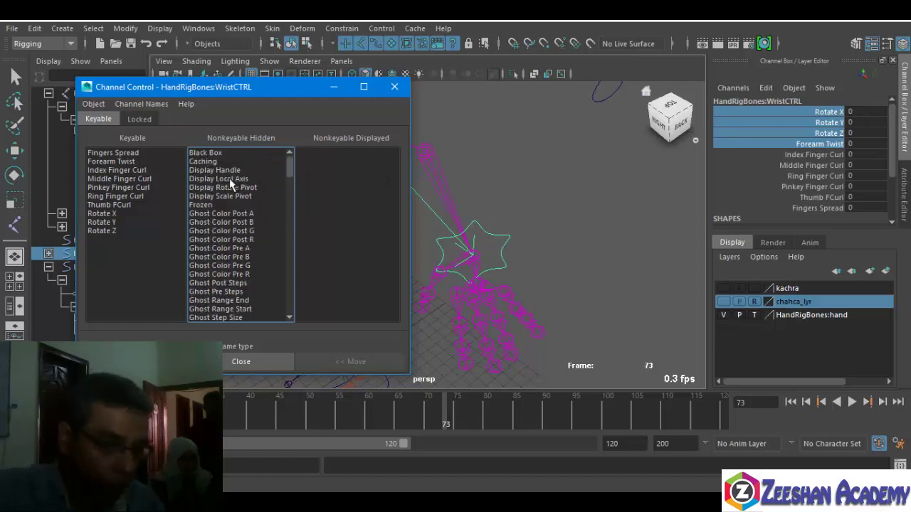
scroll(214, 313, down, 20)
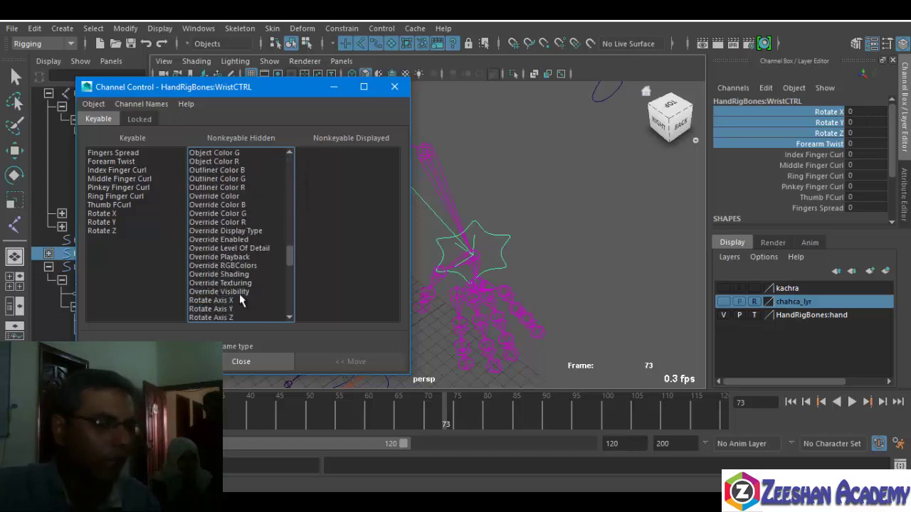
scroll(251, 294, down, 7)
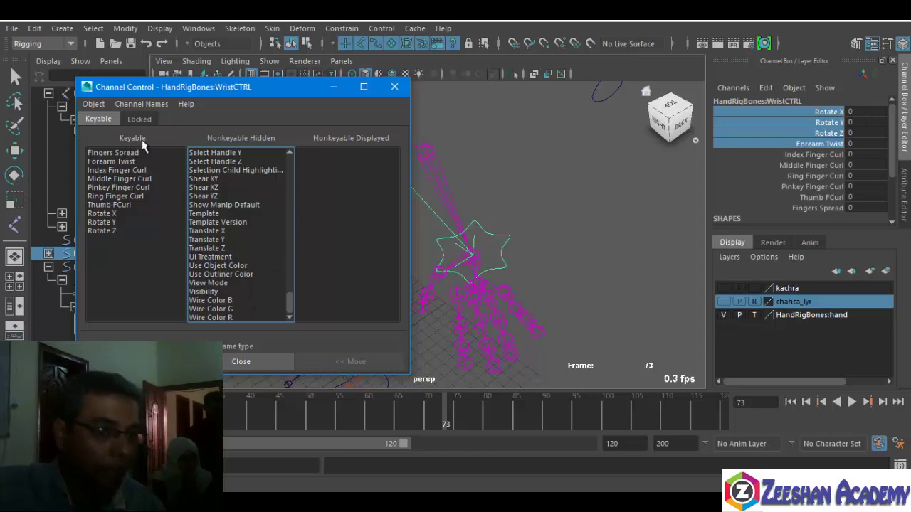
- Make the wrist control's hidden Translate X, Translate Y and Translate Z attributes keyable
click(115, 229)
drag(123, 204, 138, 150)
click(250, 213)
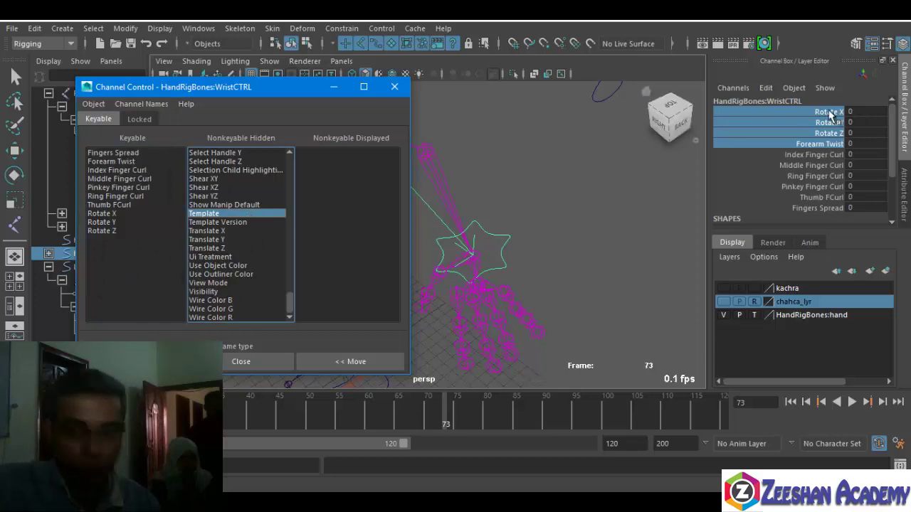
click(241, 259)
drag(212, 231, 217, 247)
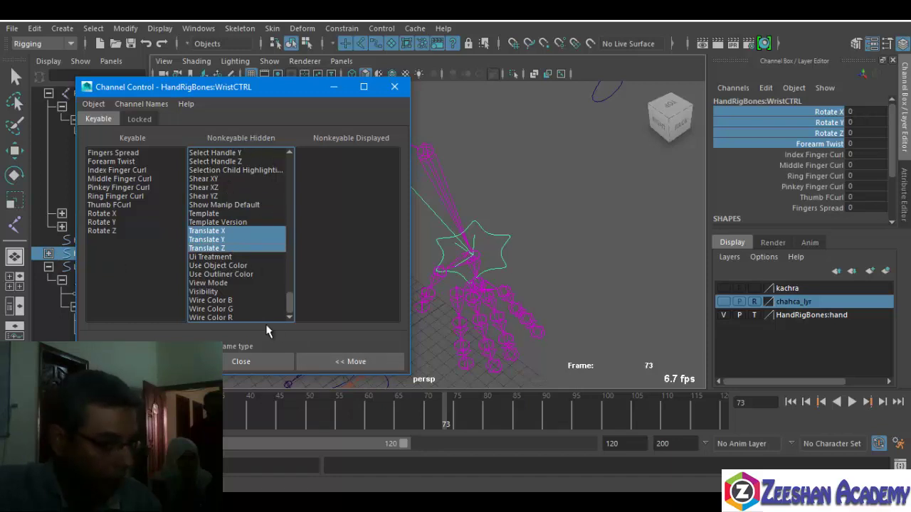
click(352, 363)
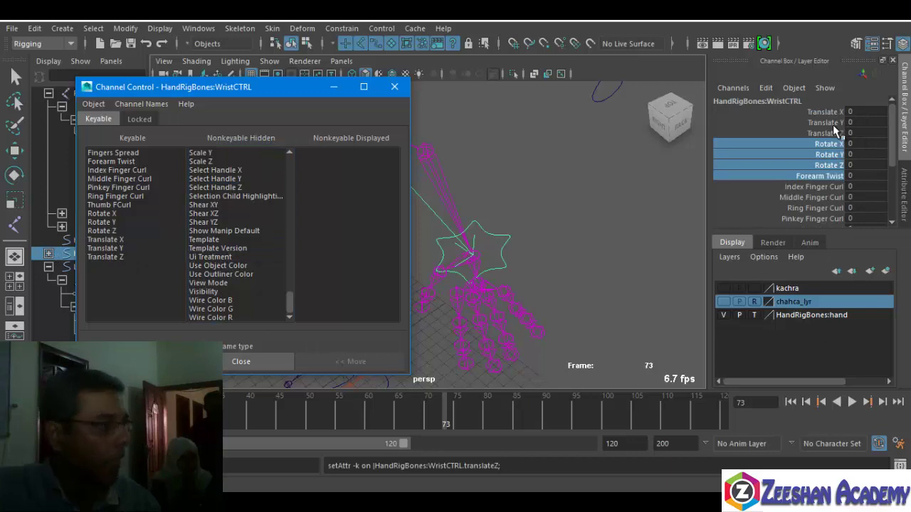
- Try hiding the wrist control's Rotate X, Y and Z attributes as nonkeyable, and make them keyable again
drag(270, 85, 456, 55)
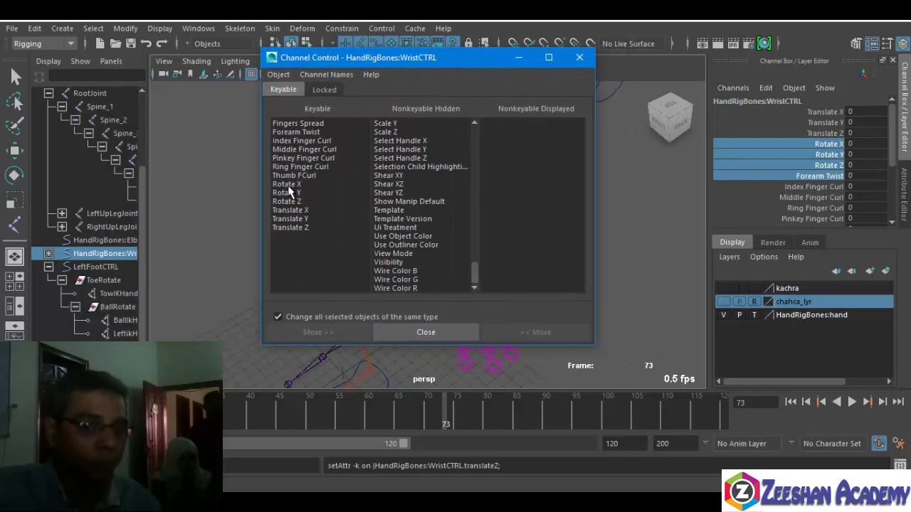
drag(288, 185, 306, 203)
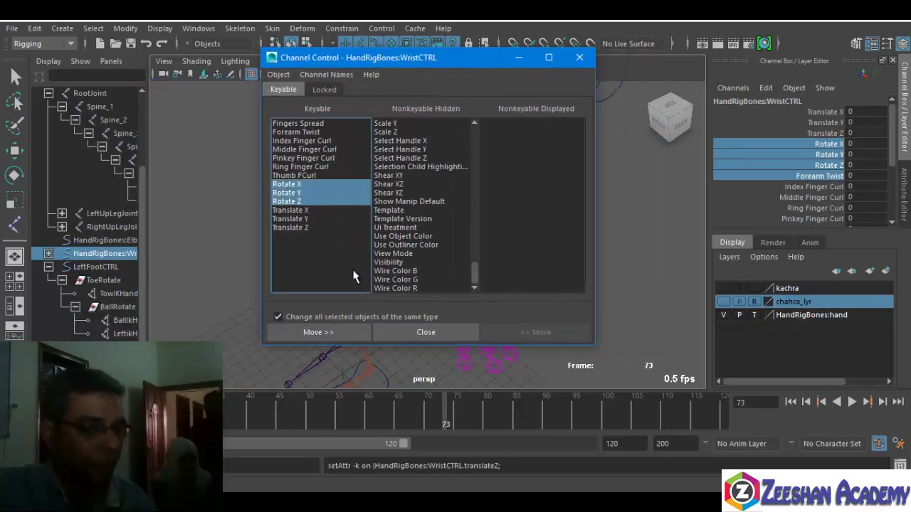
click(320, 334)
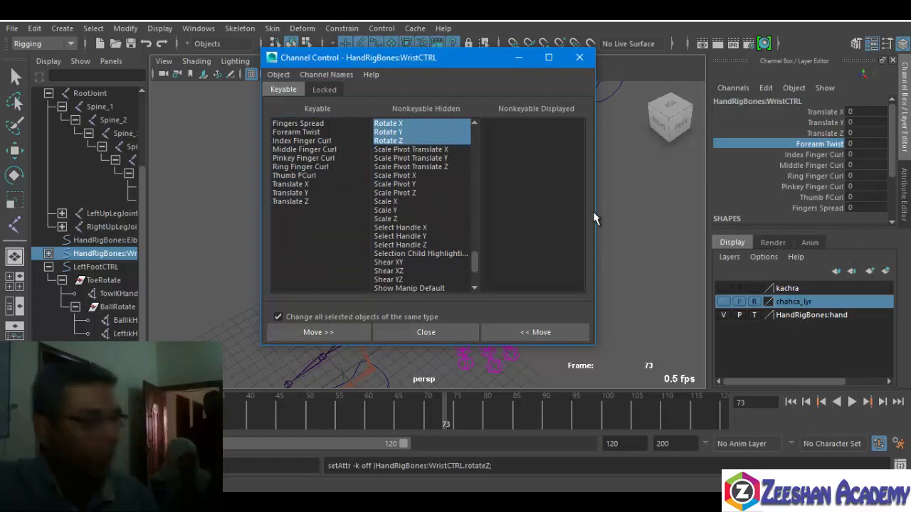
click(474, 124)
click(475, 124)
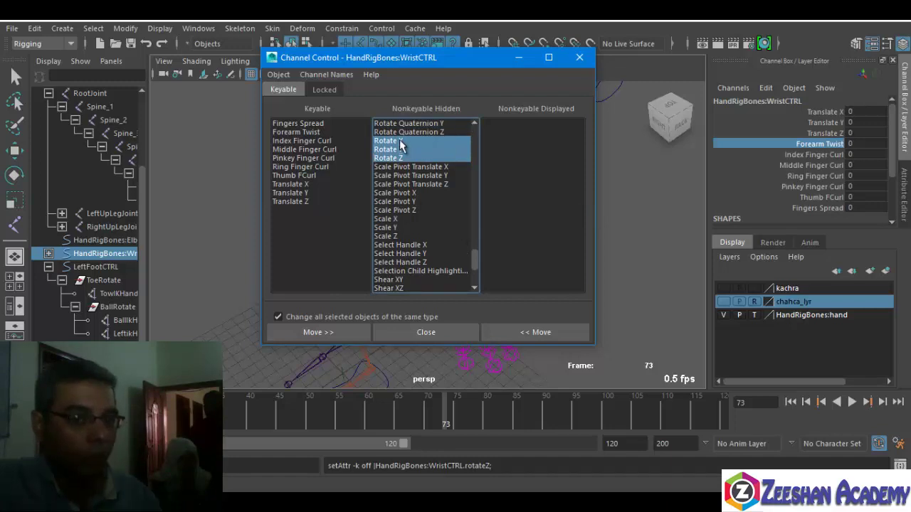
click(535, 332)
- Review the keyable rotate and translate attributes against the wrist control's channels, and close Channel Control
drag(288, 183, 295, 228)
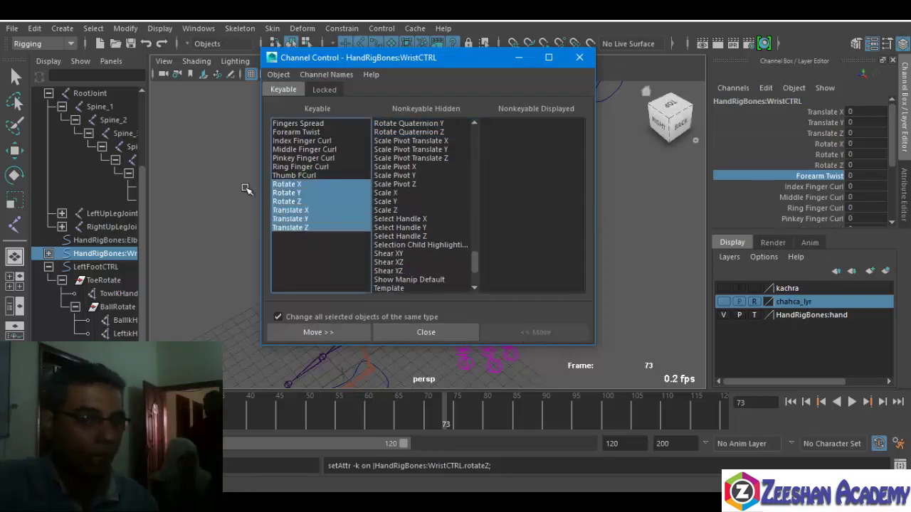
scroll(854, 153, down, 2)
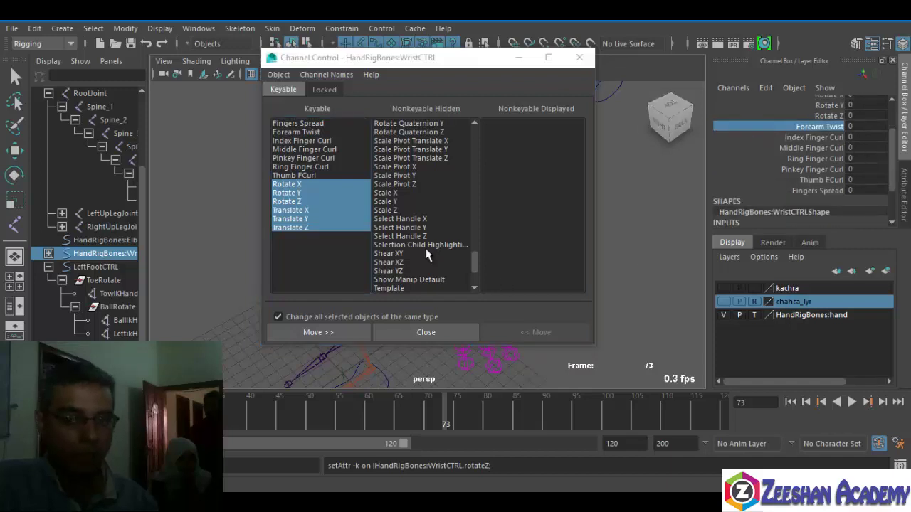
click(425, 332)
scroll(895, 162, up, 3)
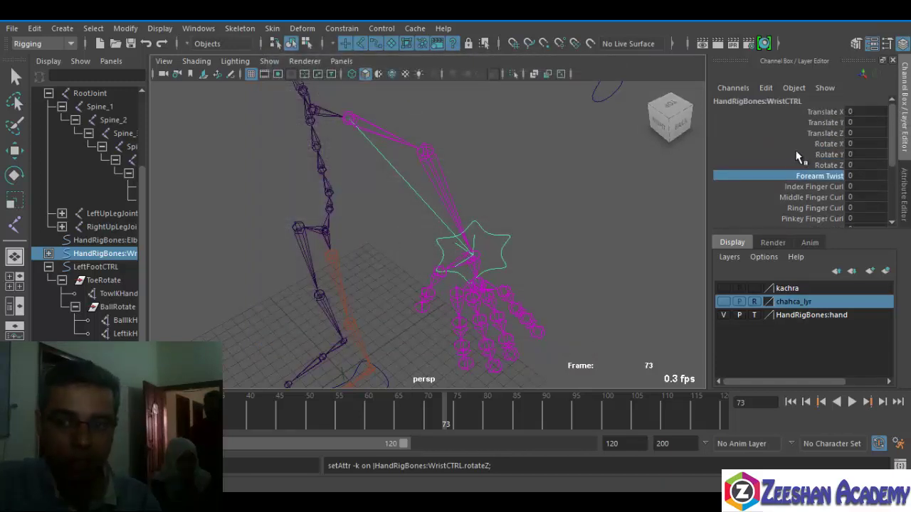
- Test the arm's response by moving the wrist control, undo the move, and view its finger attributes
key(w)
drag(473, 252, 370, 240)
key(ctrl+z)
alt+drag(396, 201, 434, 259)
scroll(874, 171, down, 2)
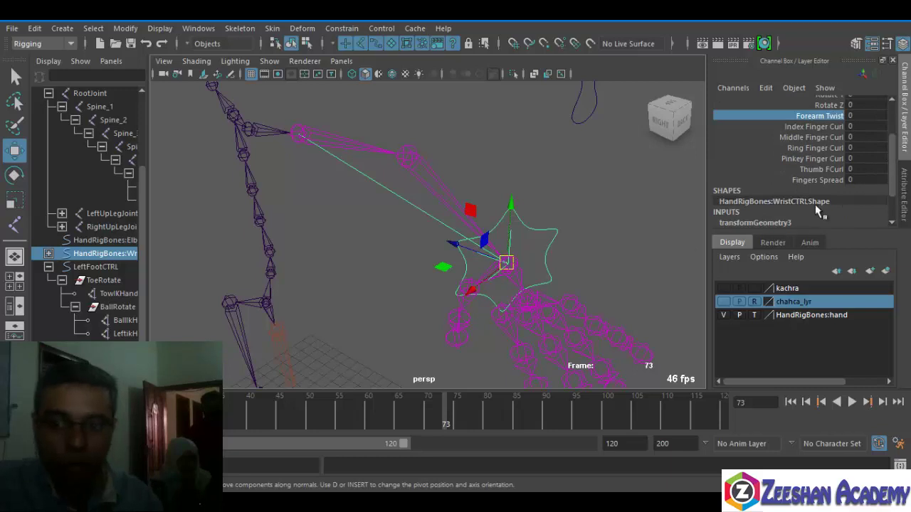
- Add a keyable float attribute named ElbowTwist to the wrist control
click(125, 29)
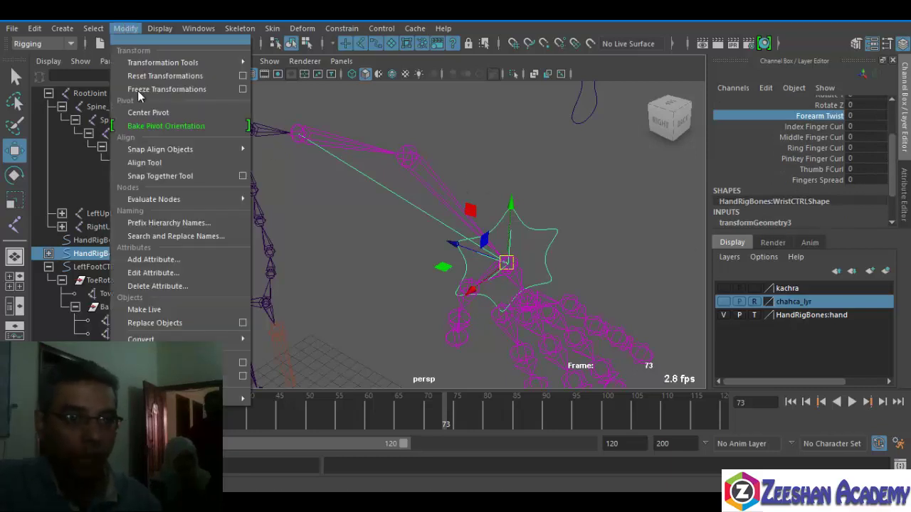
click(164, 258)
click(326, 147)
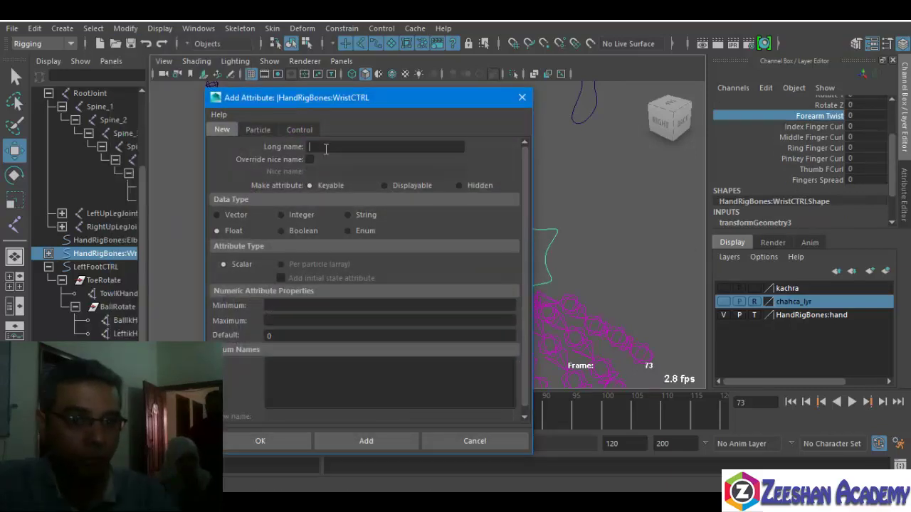
text(ElbowT)
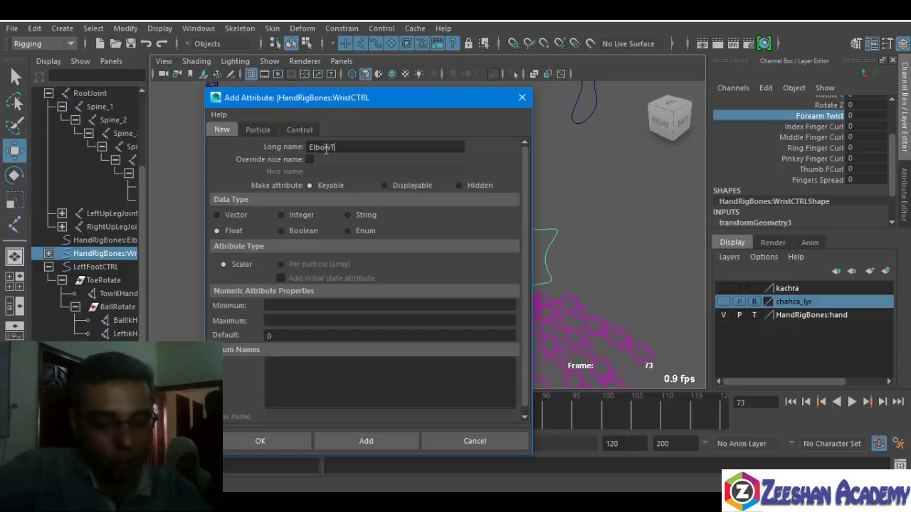
text(wist)
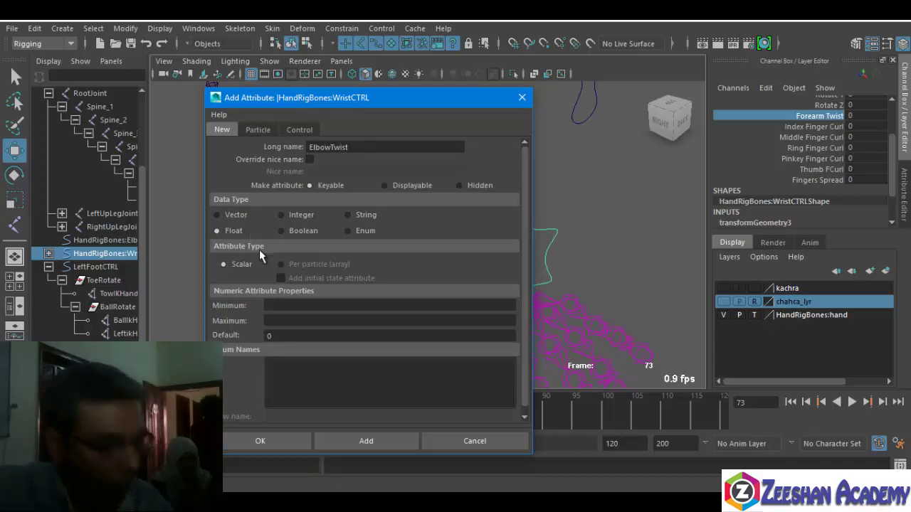
click(278, 306)
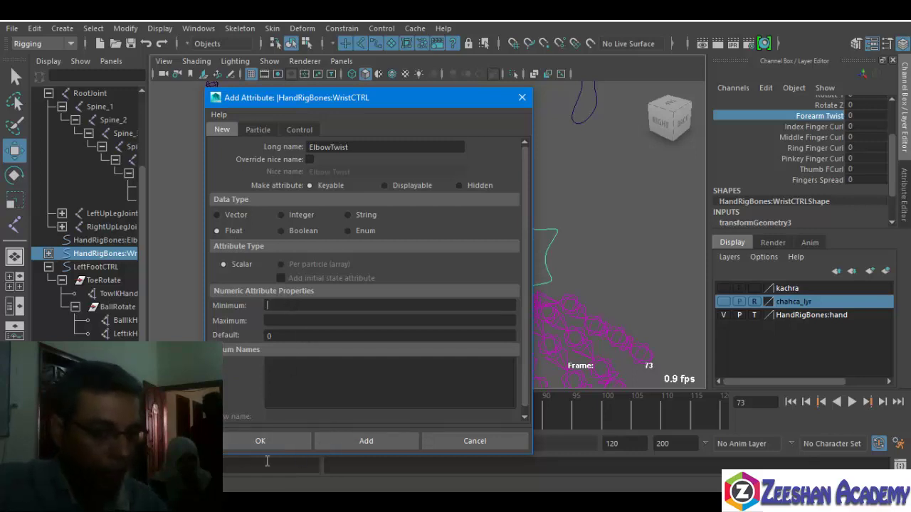
click(354, 439)
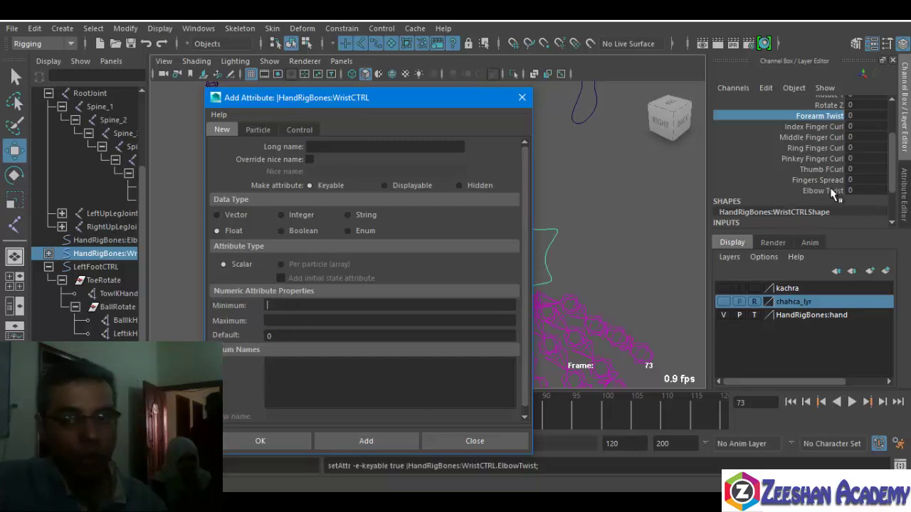
click(523, 99)
click(825, 190)
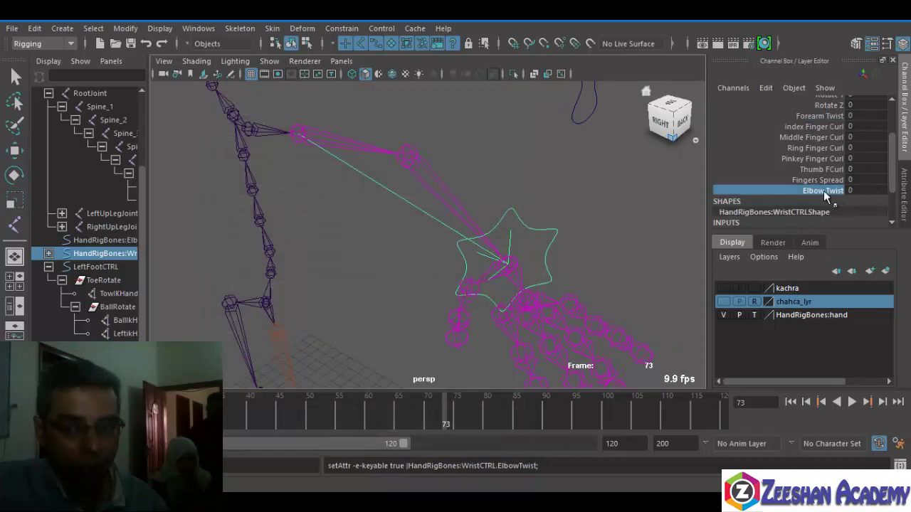
- Test the arm IK handle's Twist channel by varying its value, and reset Twist to 0
alt+drag(541, 242, 483, 242)
click(484, 242)
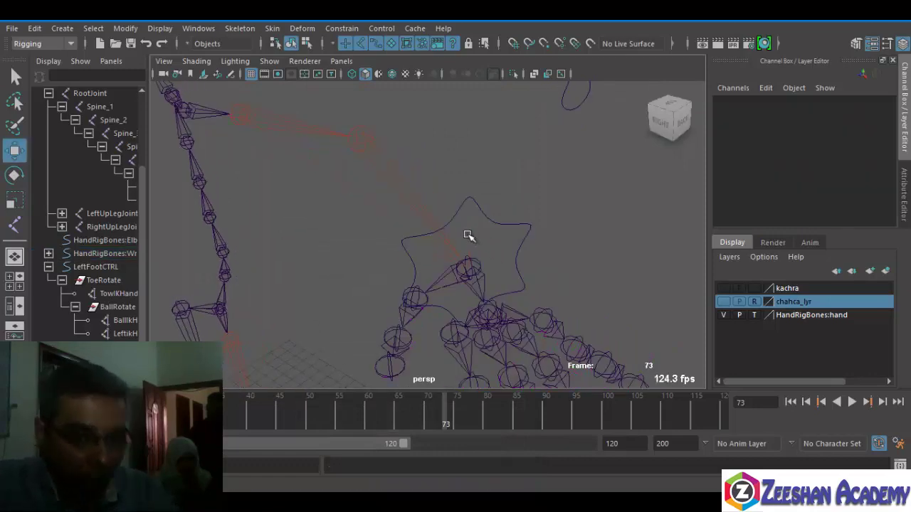
click(466, 263)
key(w)
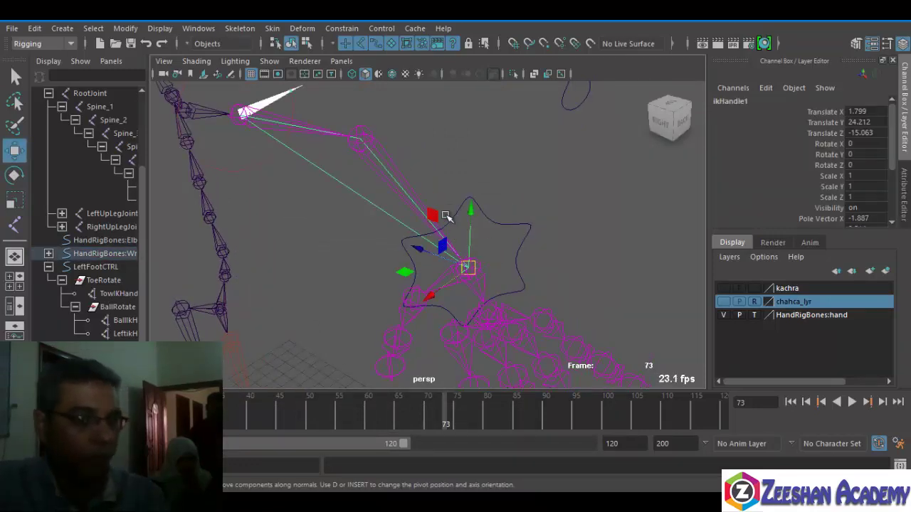
scroll(836, 199, down, 3)
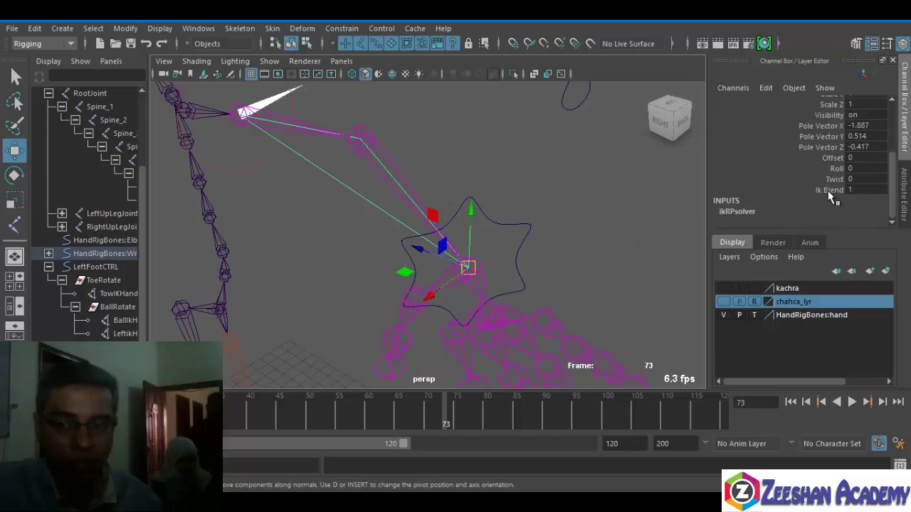
click(824, 191)
click(829, 178)
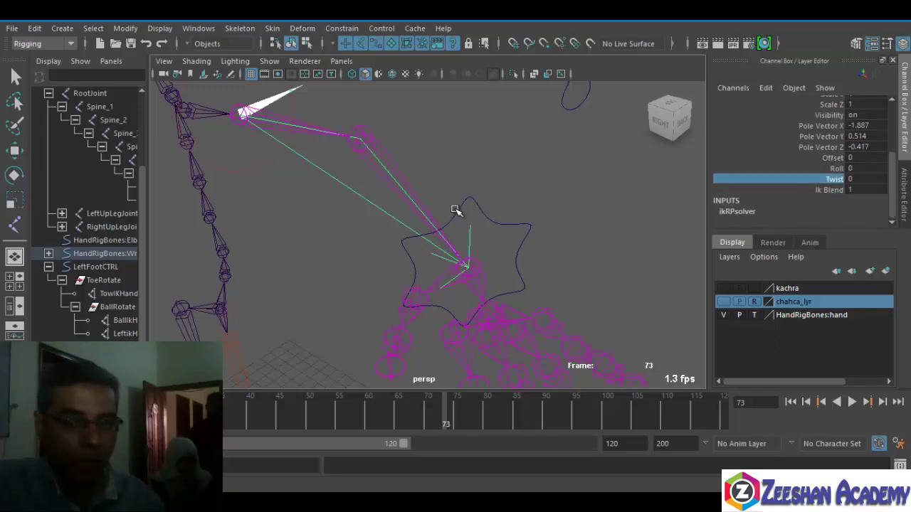
middle_drag(470, 206, 437, 202)
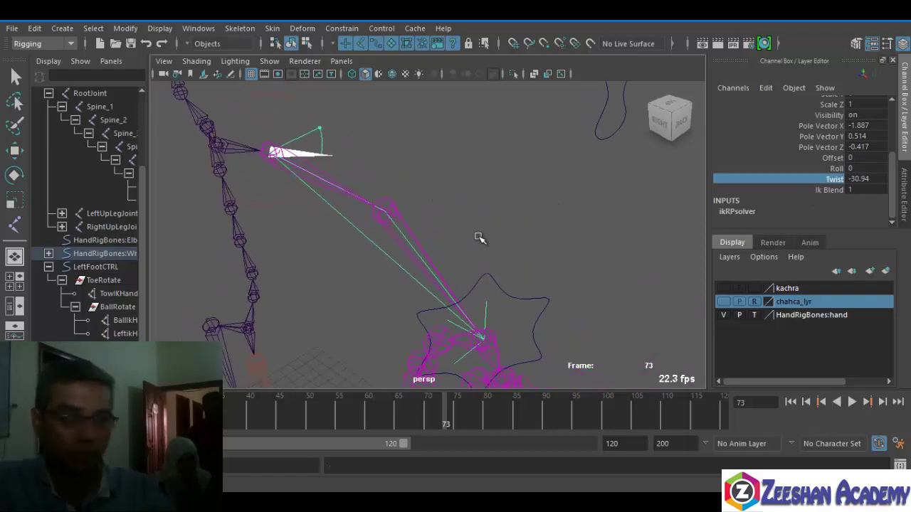
key(ctrl+z)
double_click(857, 179)
text(0)
key(Return)
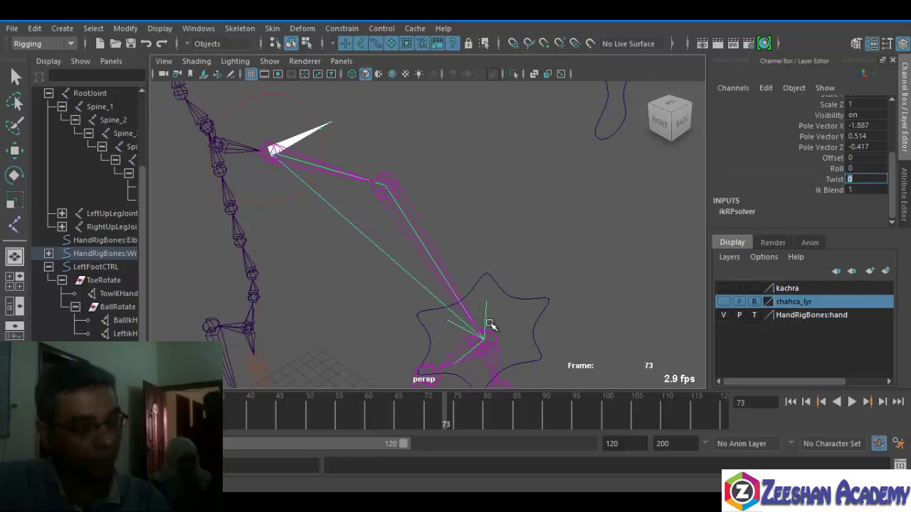
- Open the Connection Editor with the wrist control loaded as the output object
click(538, 297)
key(w)
drag(476, 332, 472, 329)
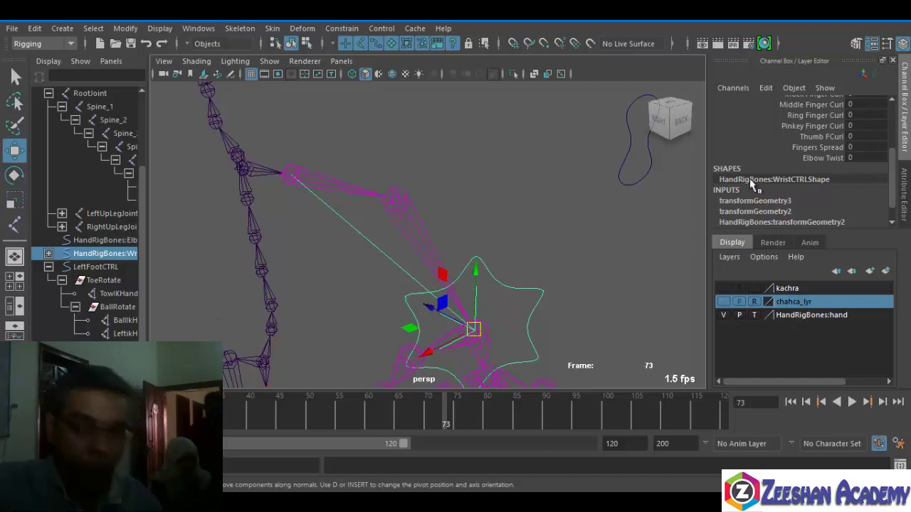
click(212, 35)
mouse_move(239, 74)
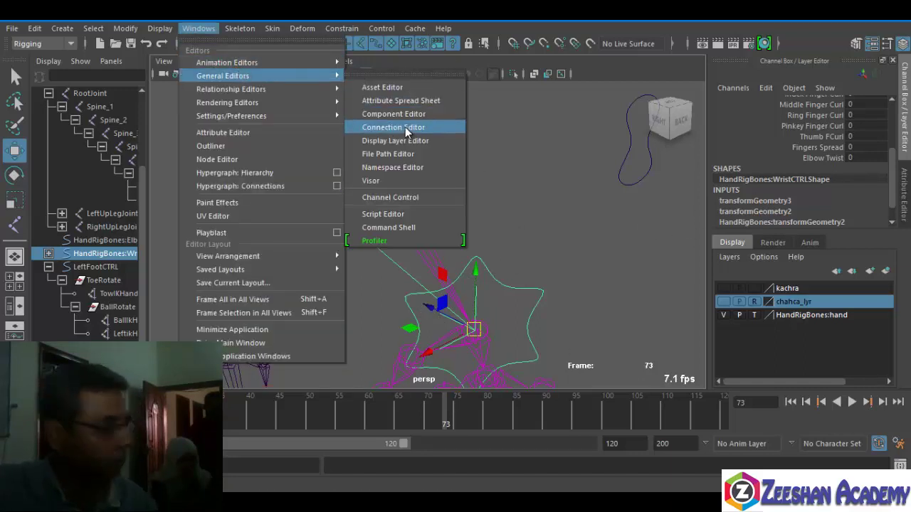
click(405, 126)
drag(242, 47, 158, 44)
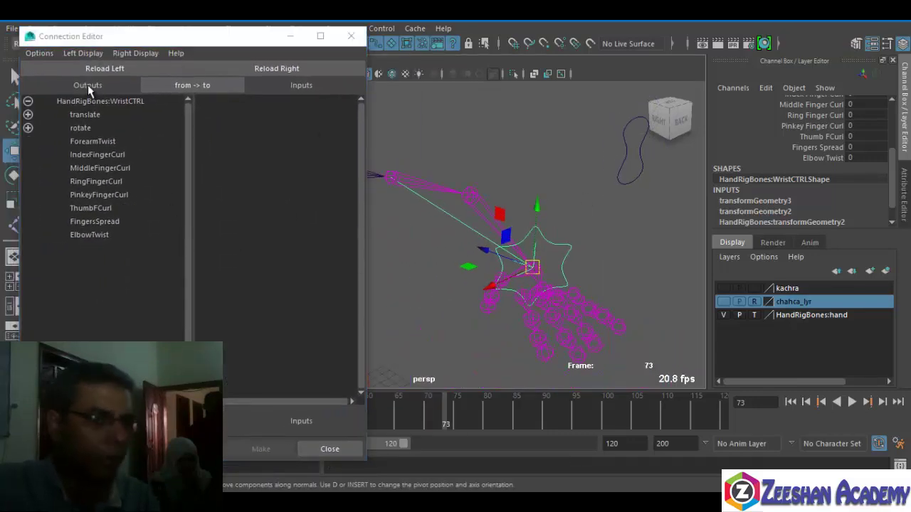
click(79, 69)
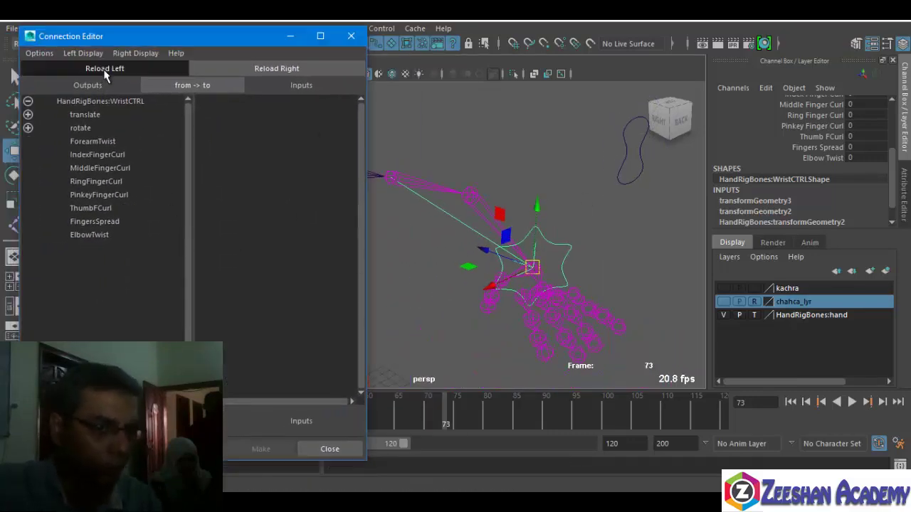
- Load the arm's ikHandle1 as the input object, connect ElbowTwist to its twist attribute, and close the Connection Editor
click(556, 264)
key(q)
click(560, 262)
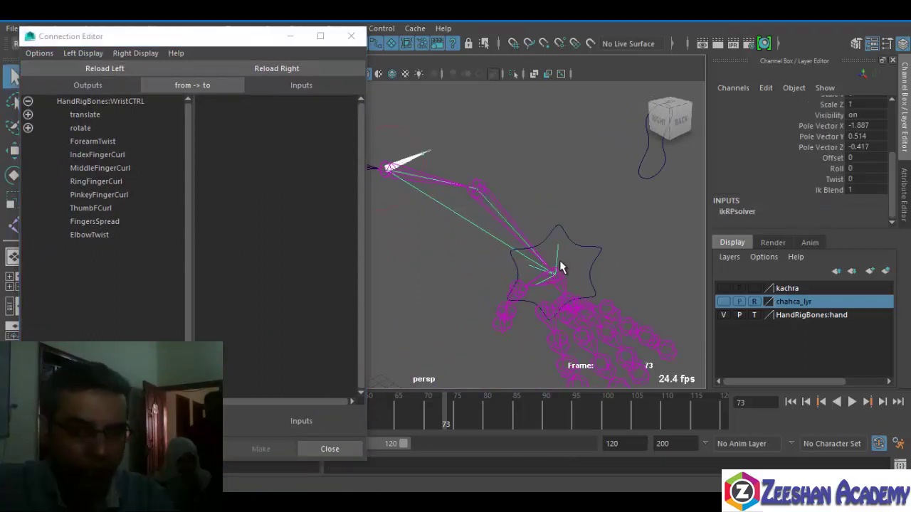
click(265, 69)
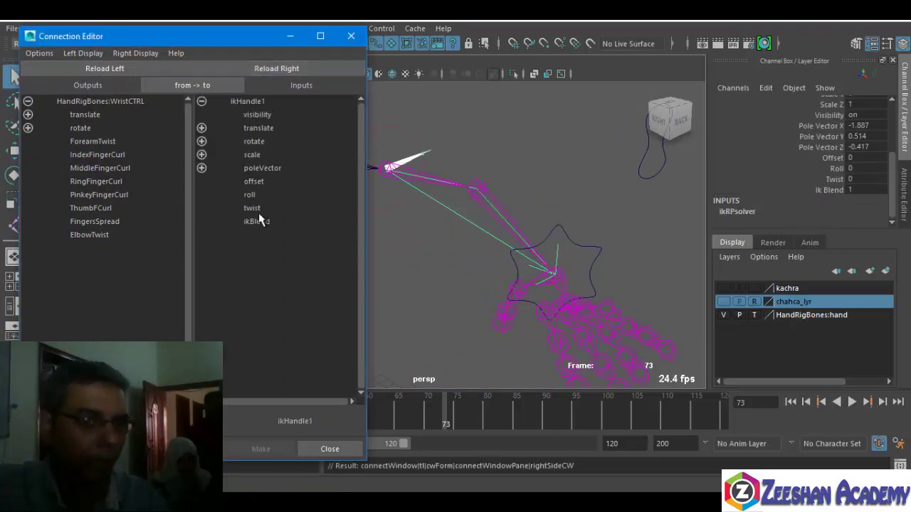
click(78, 236)
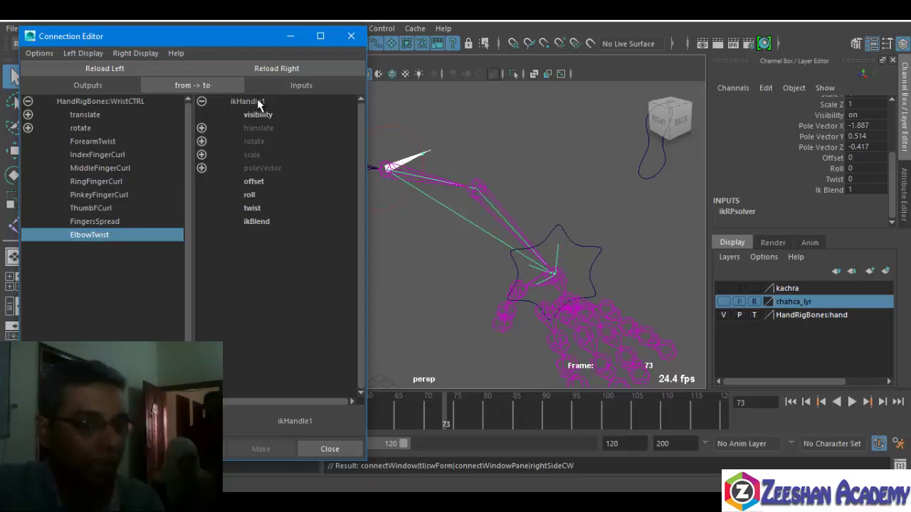
click(256, 208)
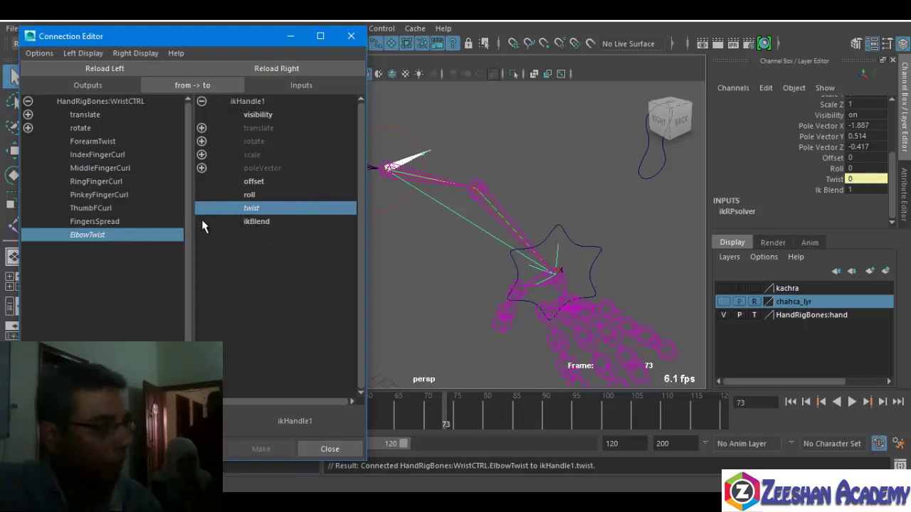
click(579, 252)
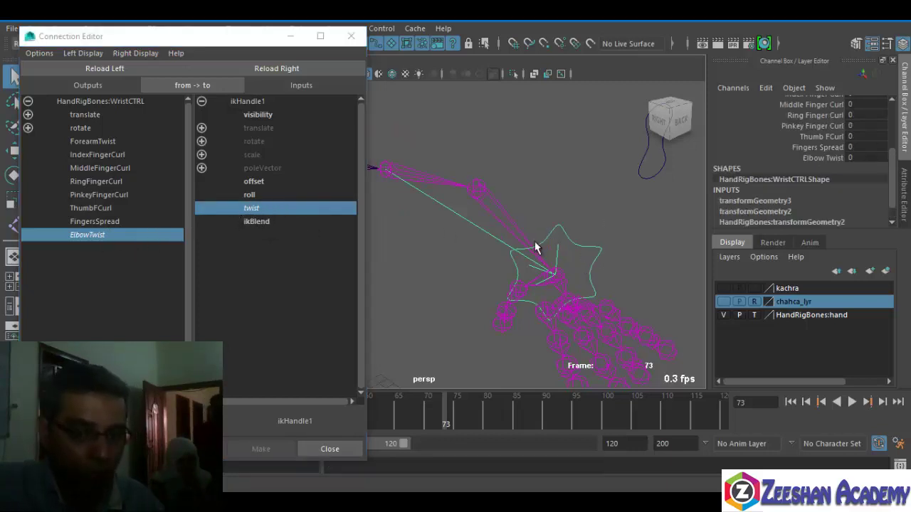
click(351, 35)
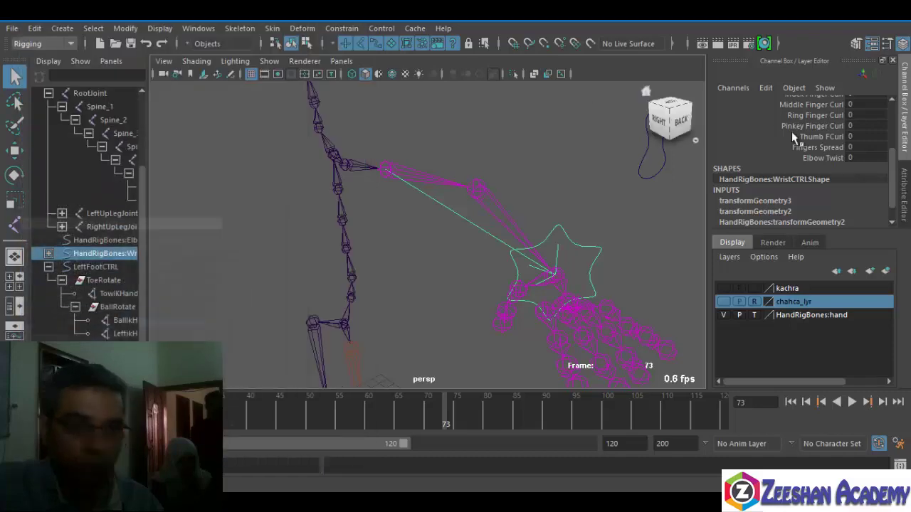
- Test the elbow's response by varying the wrist control's Elbow Twist channel, and undo the change
click(822, 158)
middle_drag(588, 167, 408, 209)
key(ctrl+z)
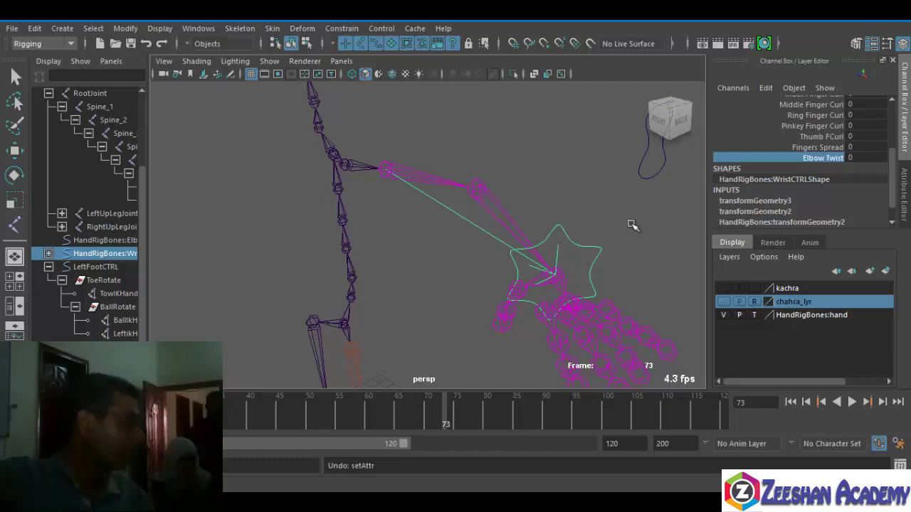
scroll(589, 226, up, 3)
scroll(484, 301, down, 1)
alt+middle_drag(547, 257, 525, 254)
scroll(525, 254, down, 3)
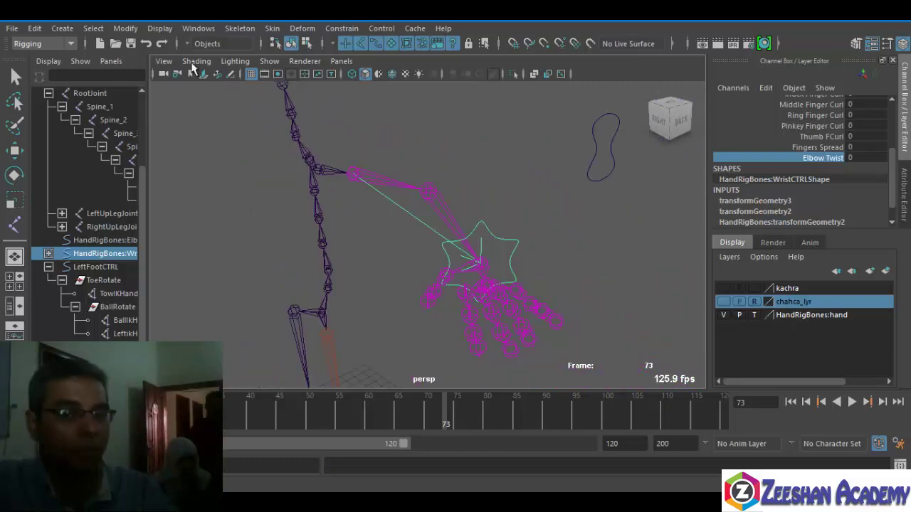
click(198, 29)
mouse_move(278, 72)
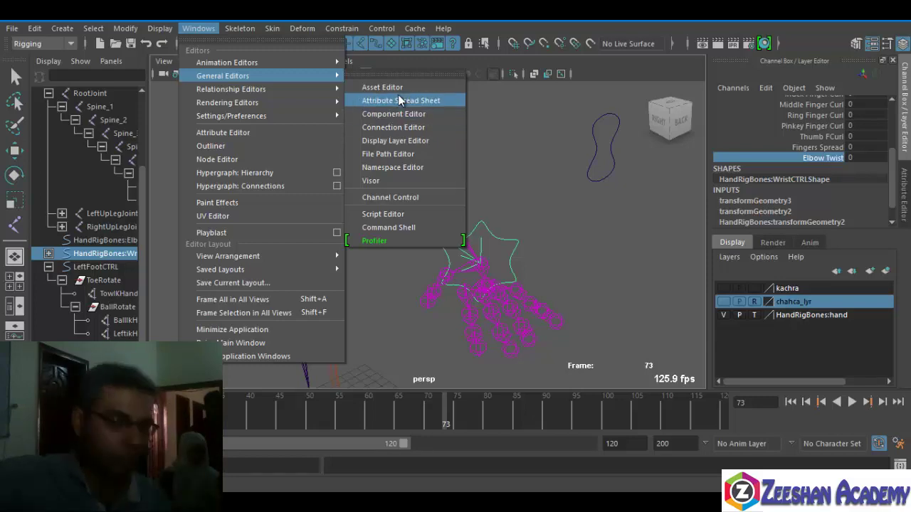
click(415, 30)
alt+drag(411, 246, 538, 224)
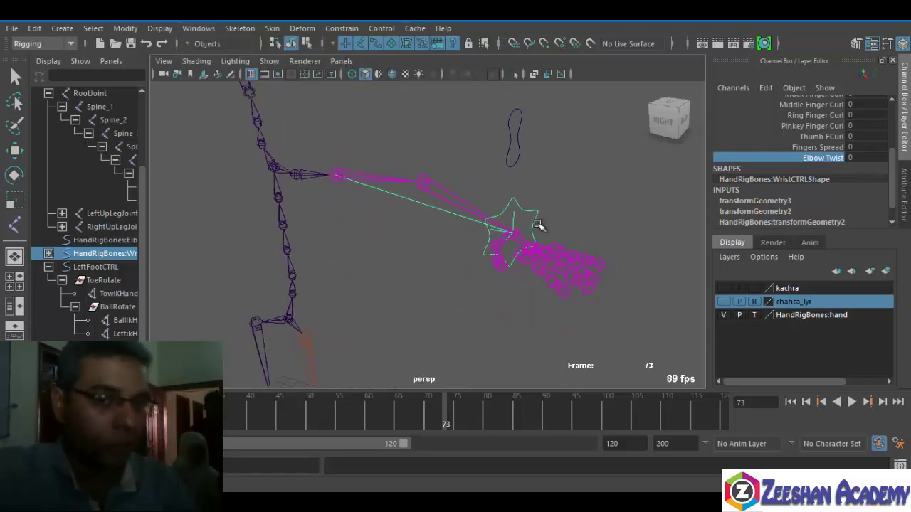
key(w)
alt+drag(420, 208, 447, 182)
alt+drag(492, 262, 415, 229)
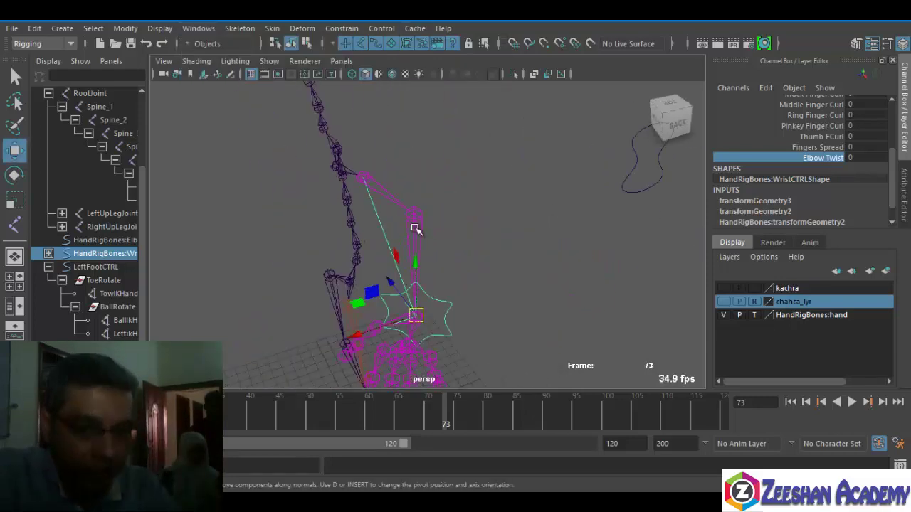
alt+drag(373, 317, 415, 230)
alt+drag(387, 285, 348, 242)
- Create the text "E" in Hobo Std with the output type set to Curves, and close the text options
click(62, 29)
mouse_move(108, 65)
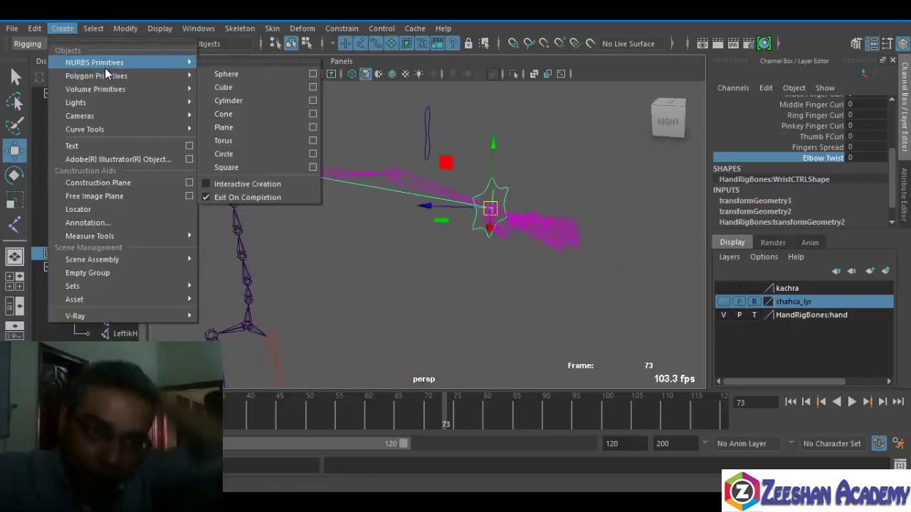
click(190, 146)
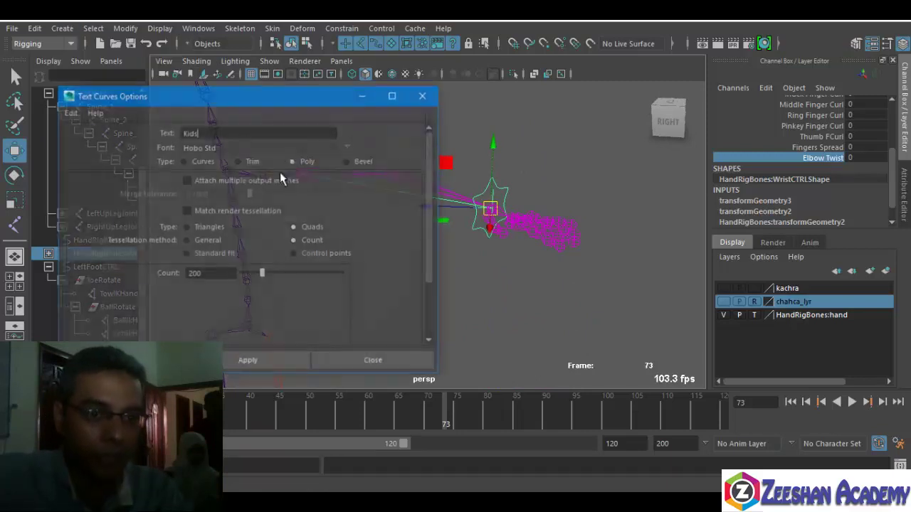
double_click(190, 132)
text(E)
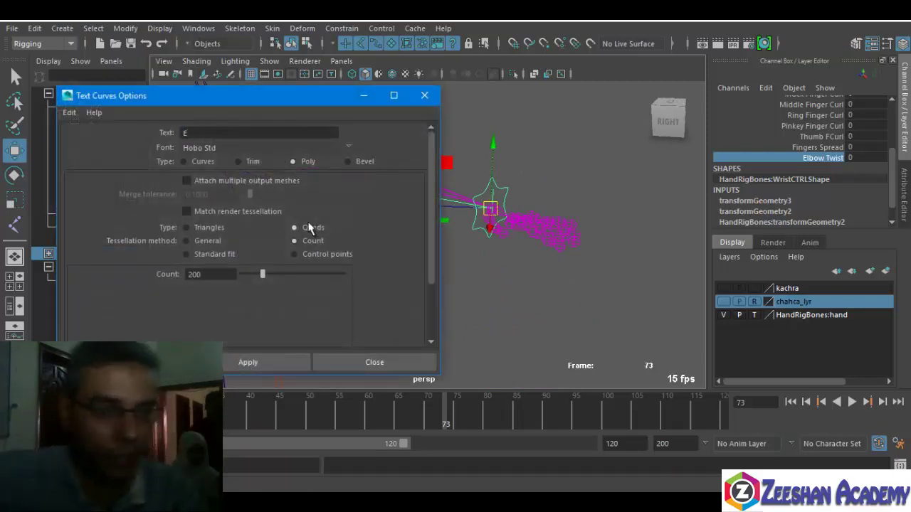
click(202, 161)
click(280, 362)
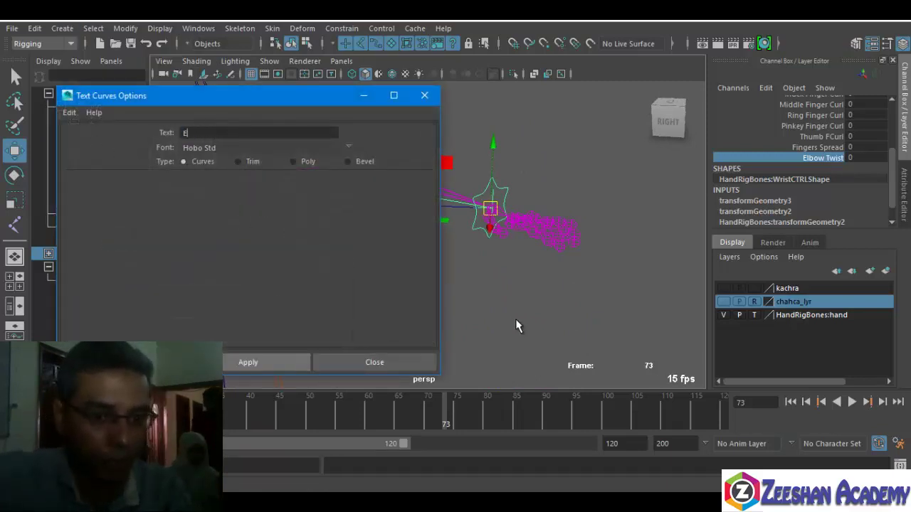
click(400, 361)
- Raise the new E text above the grid to a Translate Y of about 1.8
key(f)
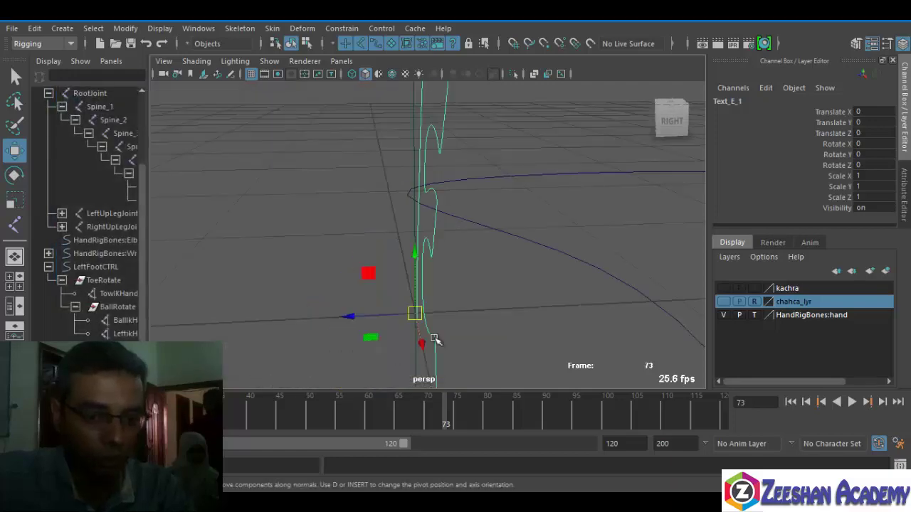
alt+drag(475, 269, 633, 267)
alt+right_drag(634, 266, 425, 273)
alt+drag(425, 273, 304, 268)
alt+right_drag(304, 268, 293, 227)
alt+drag(293, 226, 330, 251)
drag(425, 189, 520, 302)
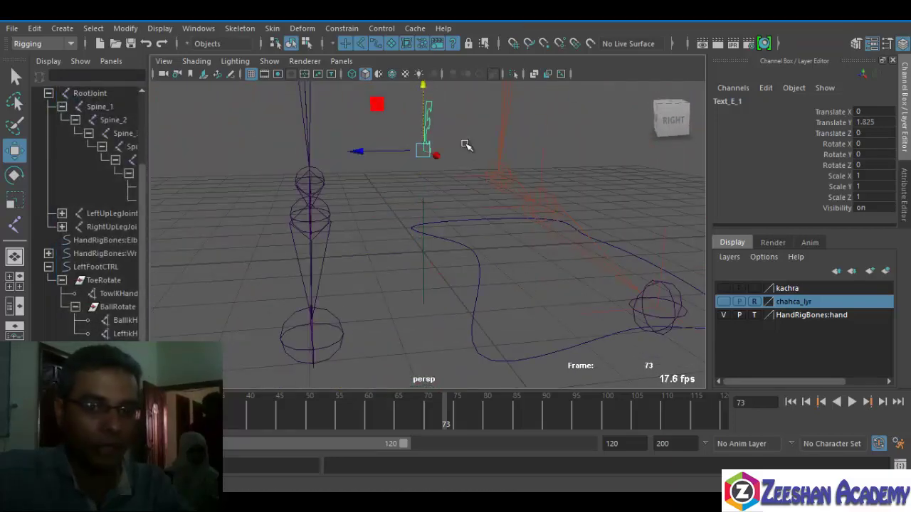
- Select the curve of the E text and move it up behind the arm's elbow joint
click(462, 134)
click(429, 118)
mouse_move(323, 196)
alt+right_down()
mouse_move(361, 209)
mouse_move(323, 192)
alt+right_up()
alt+middle_drag(498, 210, 429, 298)
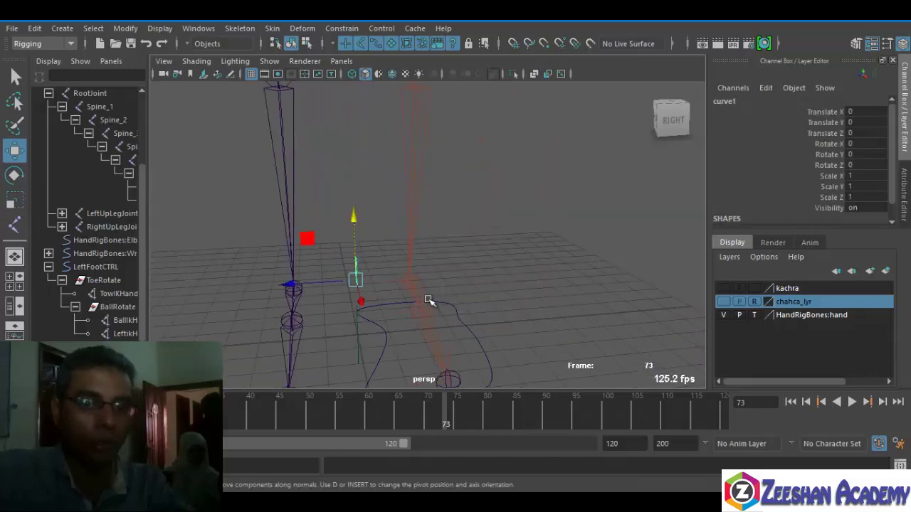
alt+right_drag(429, 299, 462, 237)
alt+middle_drag(462, 236, 431, 332)
drag(360, 345, 498, 55)
alt+middle_drag(470, 170, 465, 370)
drag(495, 255, 427, 222)
- Turn the E curve to about 80.7 in Rotate Y and scale it uniformly to about 2.16
key(e)
key(r)
key(w)
key(r)
key(w)
alt+drag(427, 222, 470, 283)
key(space)
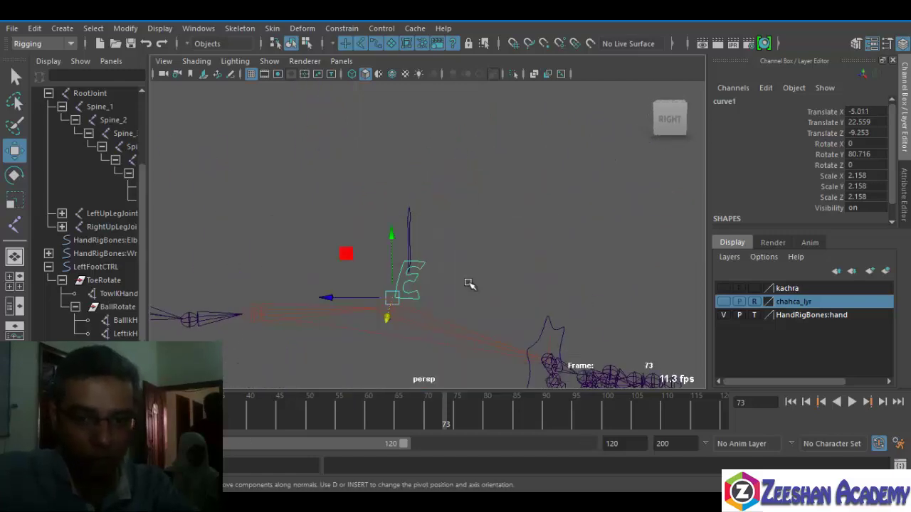
- Align the E curve with the elbow in the side view at about Translate Y 22.3 and Z -8.7, and center its pivot
alt+middle_drag(530, 235, 532, 331)
alt+middle_drag(549, 170, 417, 297)
alt+right_drag(417, 296, 467, 210)
drag(466, 209, 411, 226)
click(125, 29)
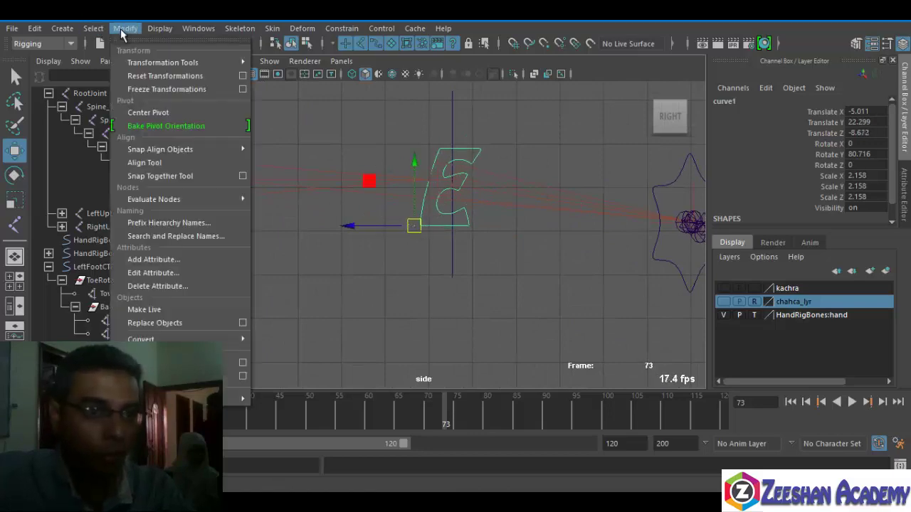
click(139, 114)
alt+drag(362, 167, 405, 247)
scroll(405, 246, down, 3)
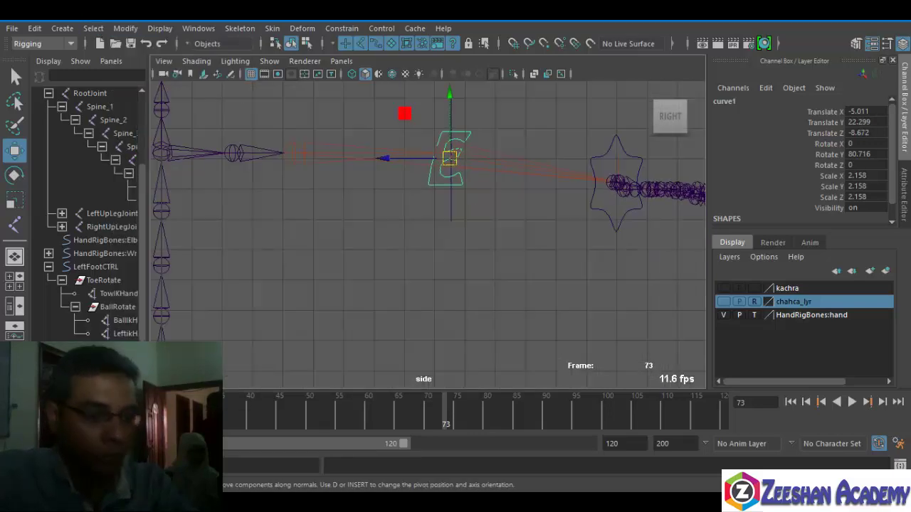
scroll(562, 160, down, 2)
- Rename the E curve as ElbowCTRL
click(736, 101)
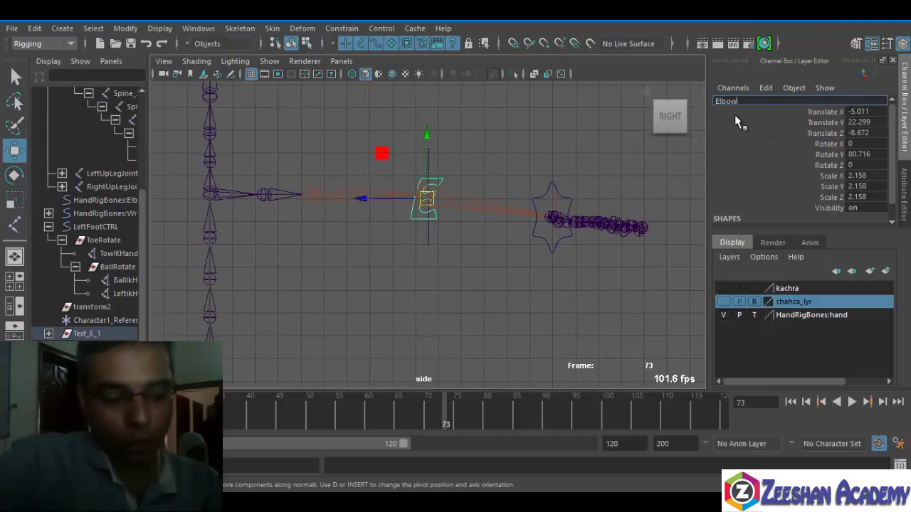
text(ElbowCTRL)
key(Return)
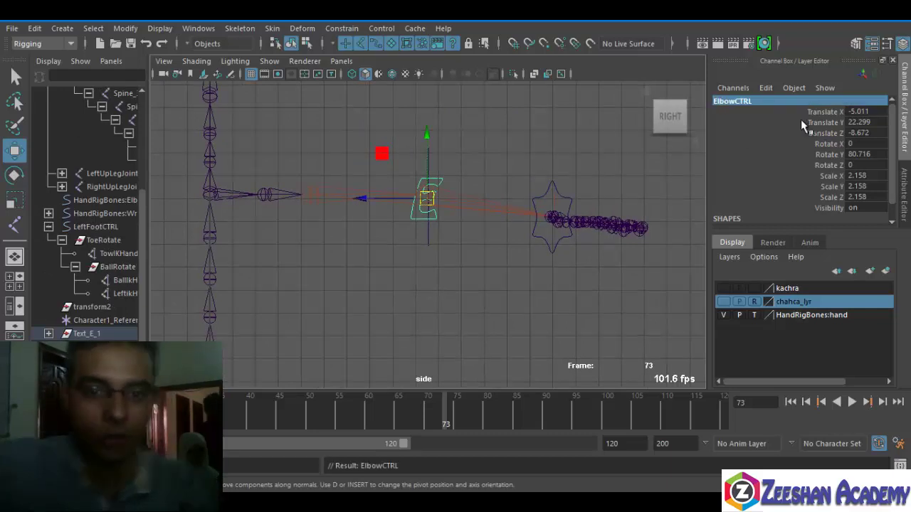
alt+middle_drag(538, 240, 616, 245)
scroll(526, 253, down, 2)
alt+middle_drag(525, 254, 492, 213)
- Try moving ElbowCTRL upward in the perspective view, and undo the move
key(space)
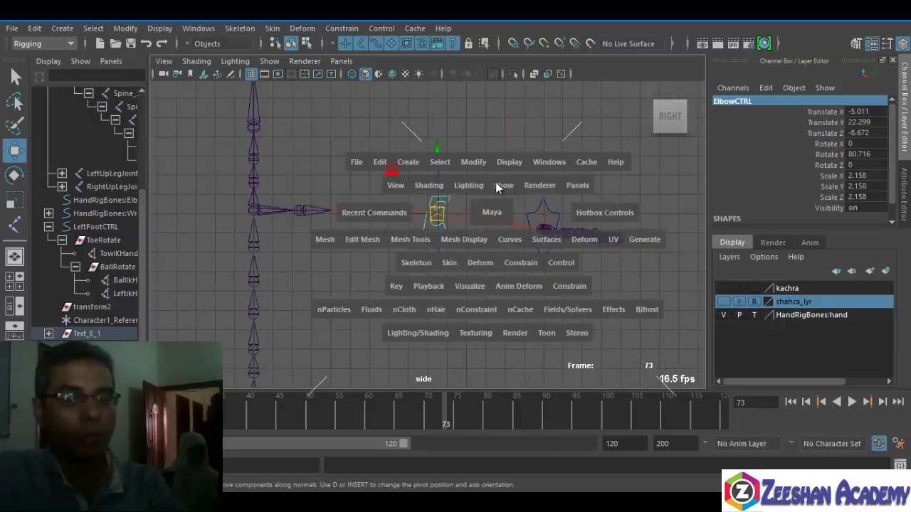
drag(495, 182, 397, 220)
drag(411, 172, 411, 105)
key(ctrl+z)
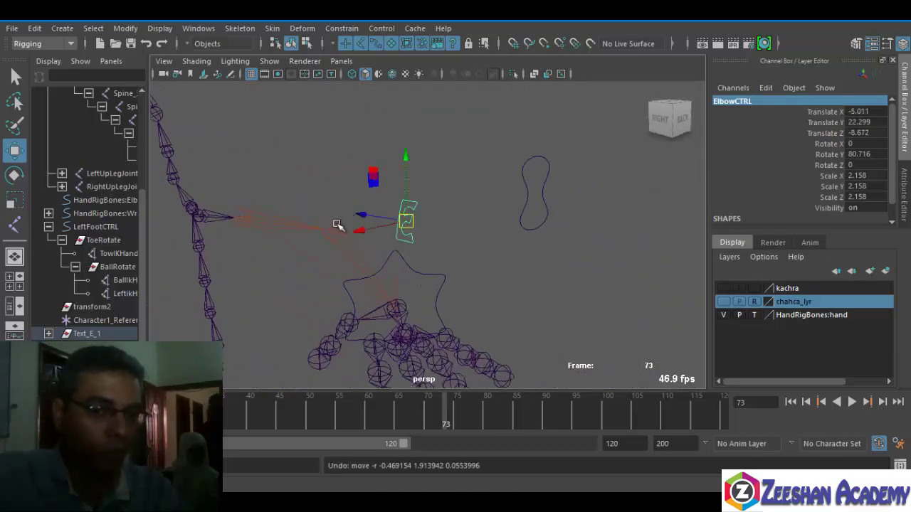
- Freeze the transformations of ElbowCTRL
click(141, 28)
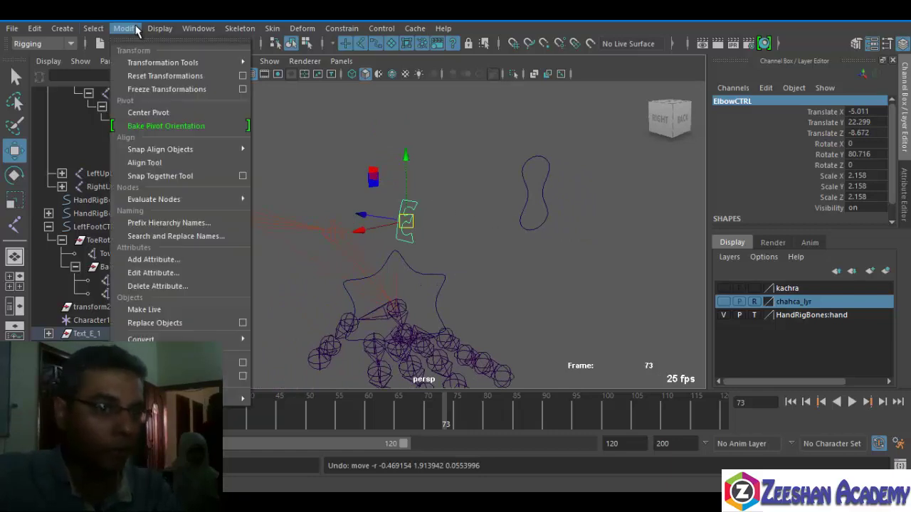
click(168, 87)
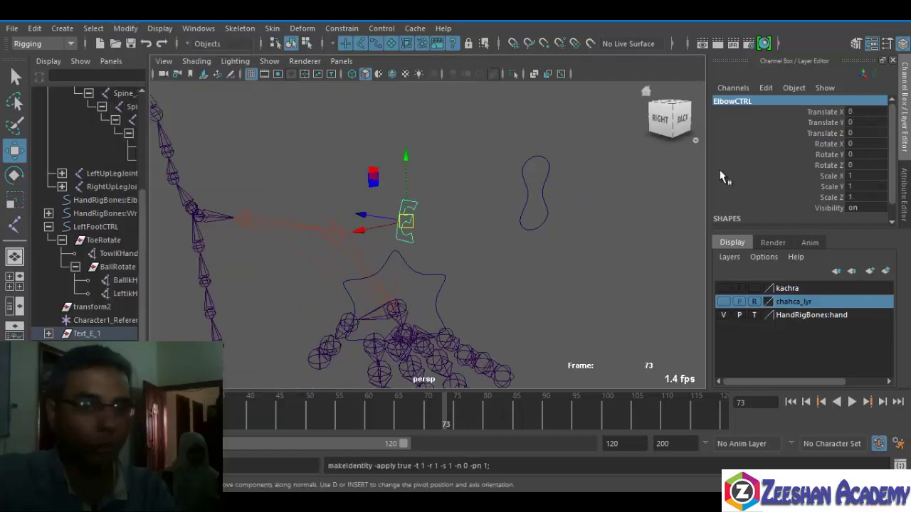
click(126, 28)
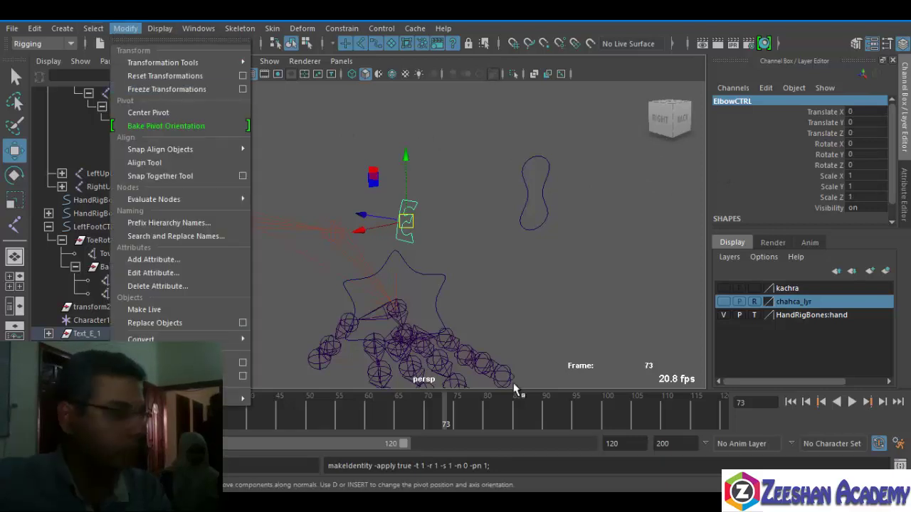
- Test the arm by moving the wrist control toward the shoulder, and reset its Translate X, Y and Z to 0
alt+drag(408, 306, 401, 242)
click(561, 266)
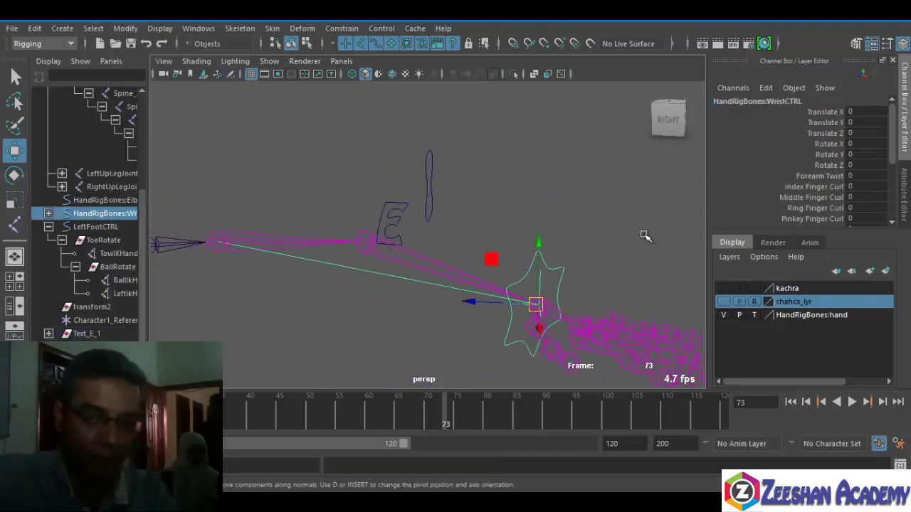
drag(535, 305, 313, 178)
drag(862, 111, 866, 135)
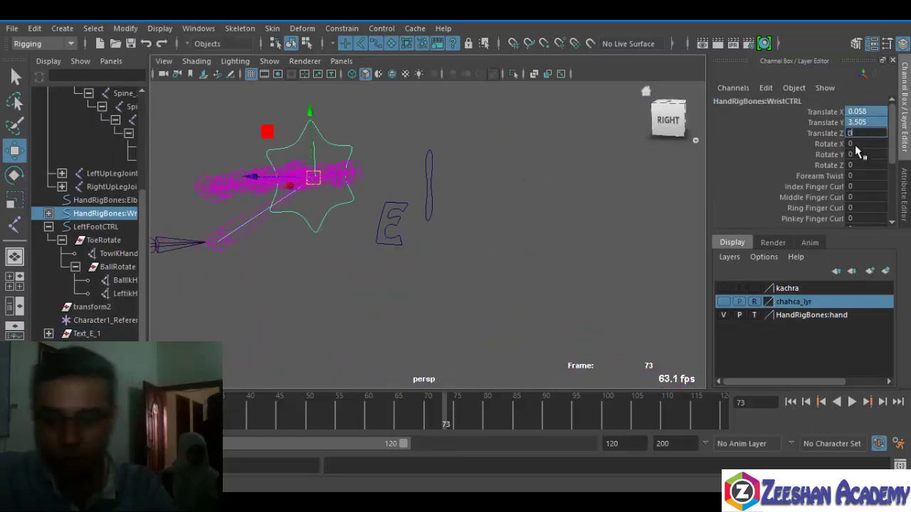
text(0)
key(Return)
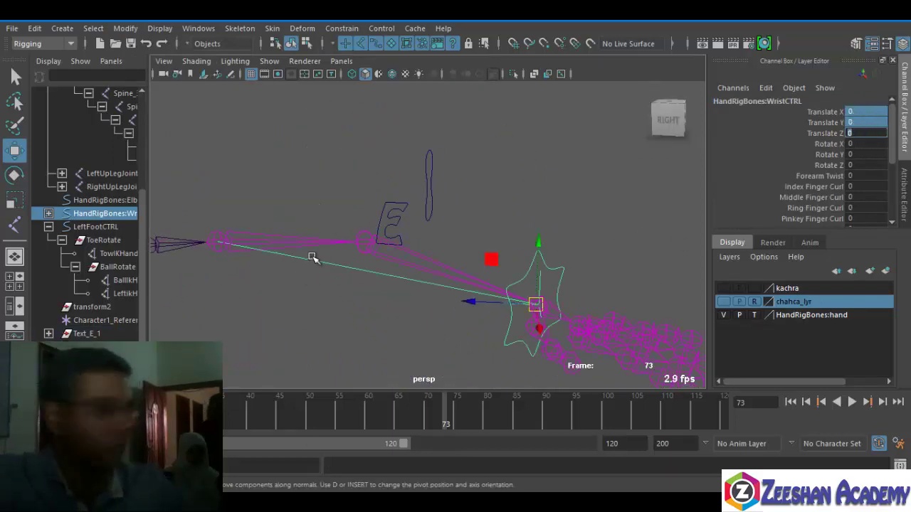
- Select ElbowCTRL together with the arm's ikHandle1 and apply a Pole Vector constraint
click(398, 224)
alt+drag(390, 226, 480, 297)
alt+drag(423, 248, 399, 250)
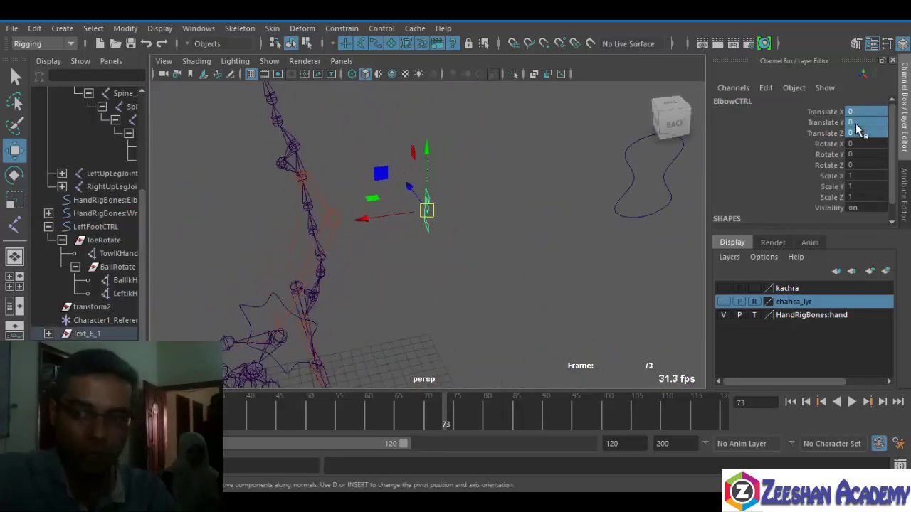
alt+drag(206, 197, 347, 194)
alt+middle_drag(370, 252, 413, 242)
scroll(447, 221, up, 3)
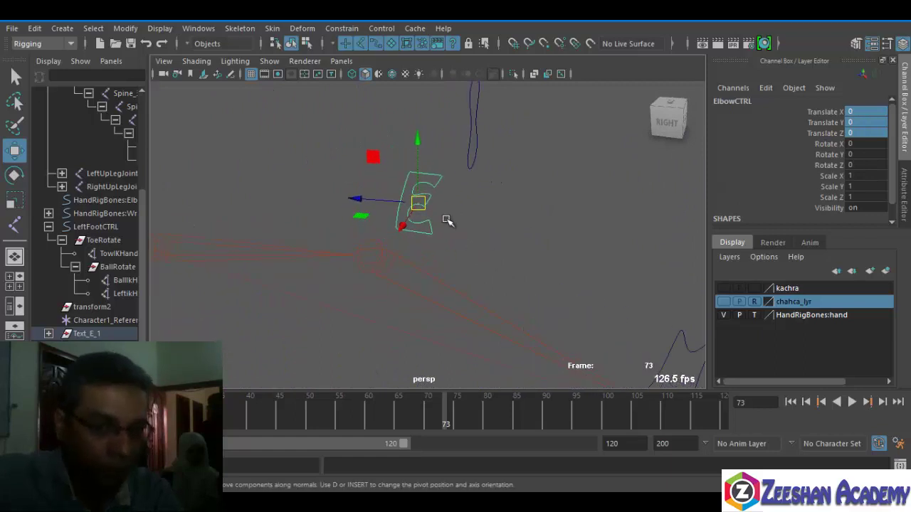
alt+right_drag(383, 259, 388, 111)
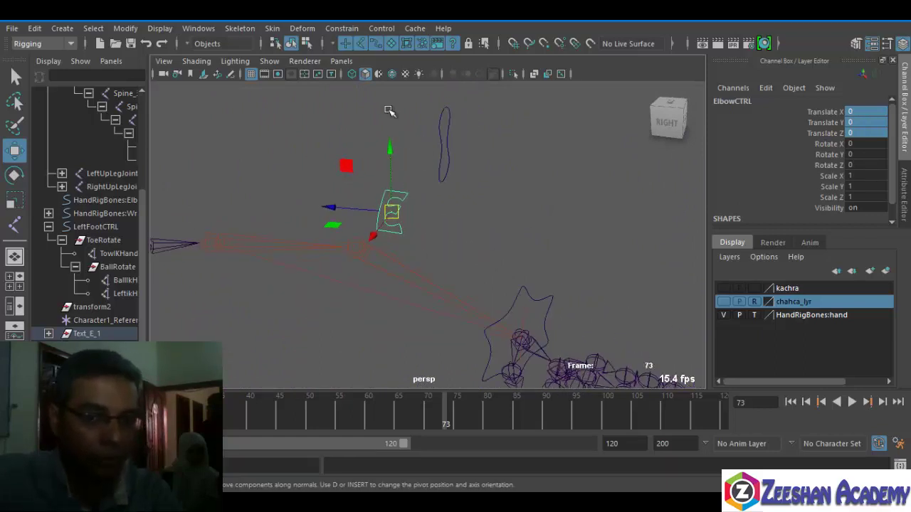
click(524, 315)
alt+drag(525, 314, 498, 296)
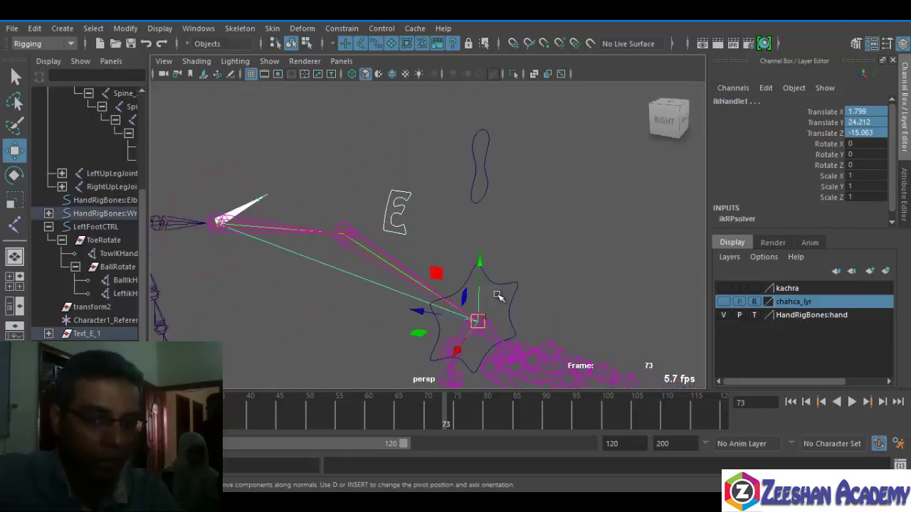
click(335, 28)
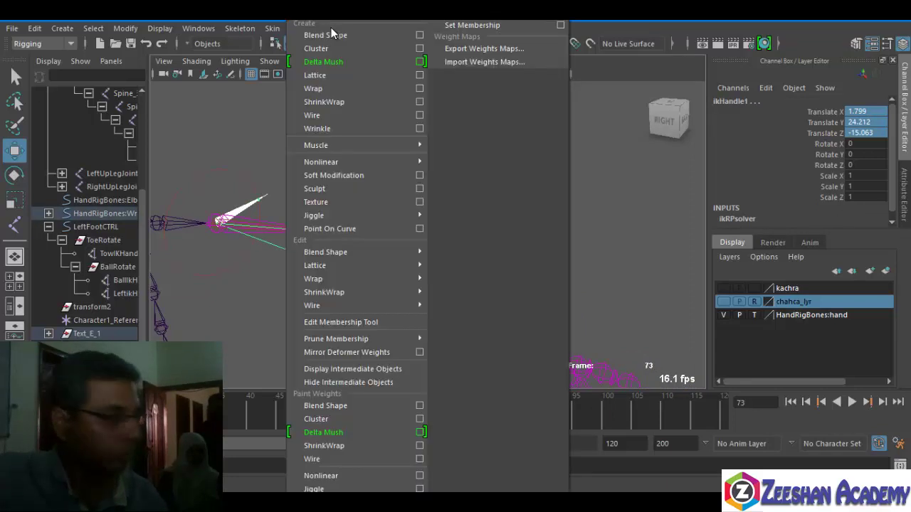
click(290, 28)
click(345, 29)
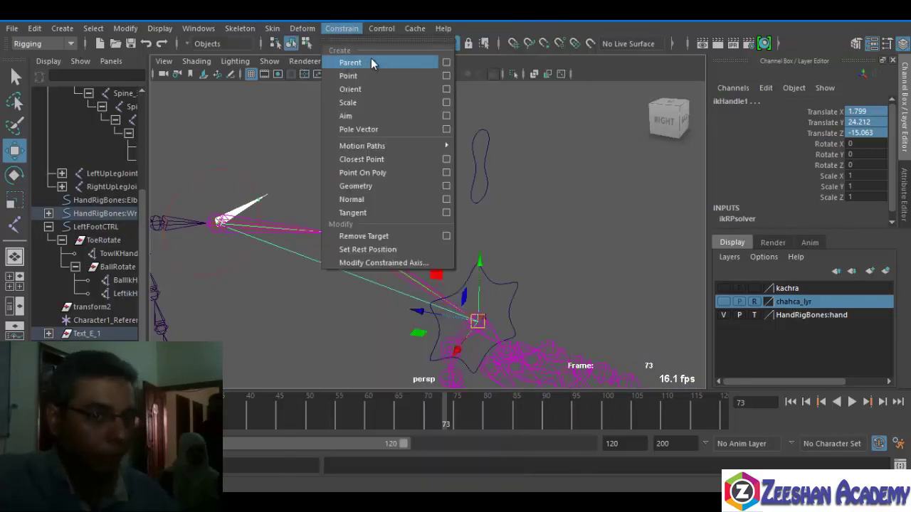
click(369, 130)
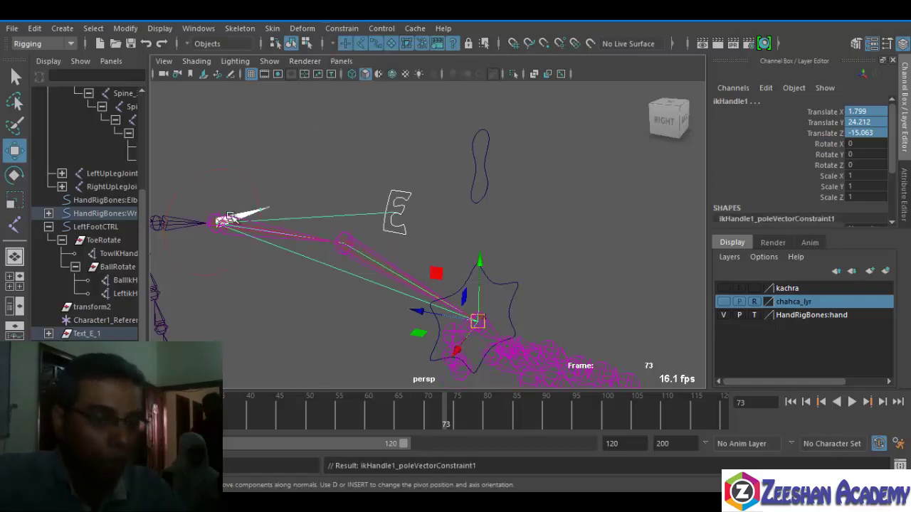
- Test the pole vector by moving ElbowCTRL above the elbow, and undo the move
alt+drag(277, 213, 263, 215)
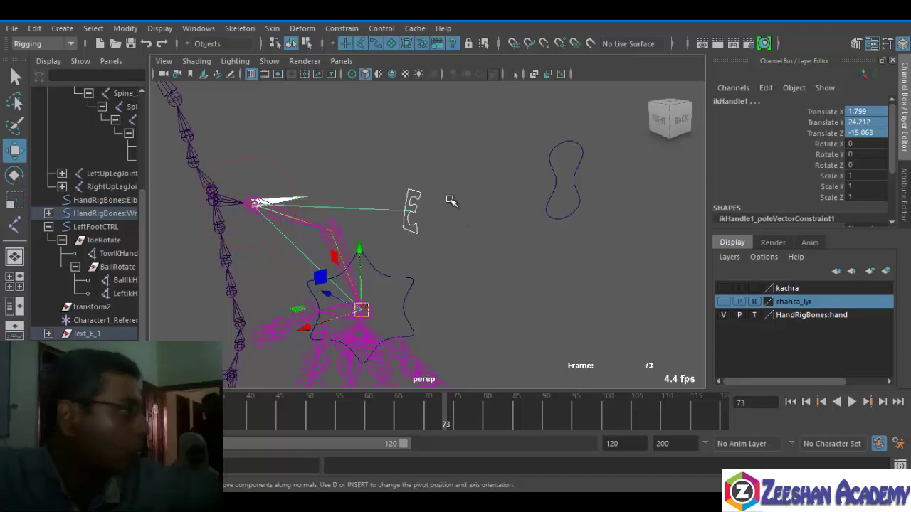
click(412, 203)
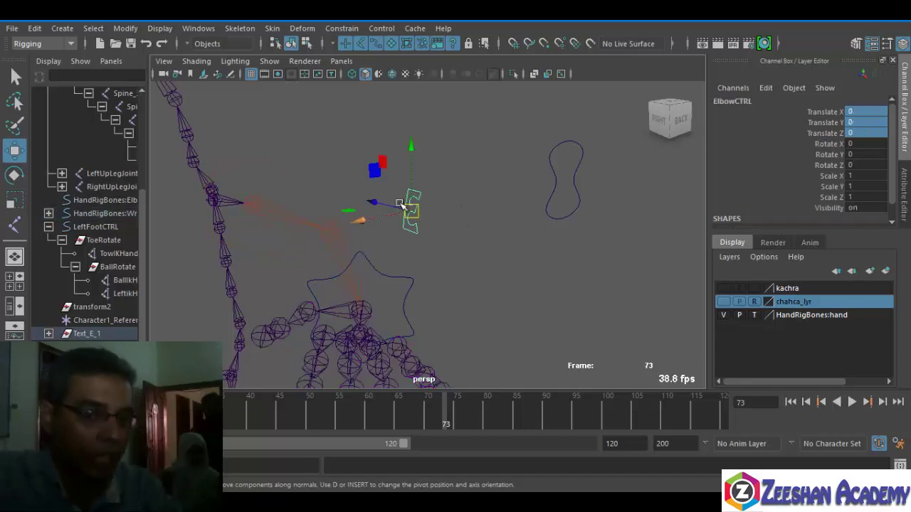
alt+drag(409, 207, 393, 134)
alt+drag(402, 256, 417, 260)
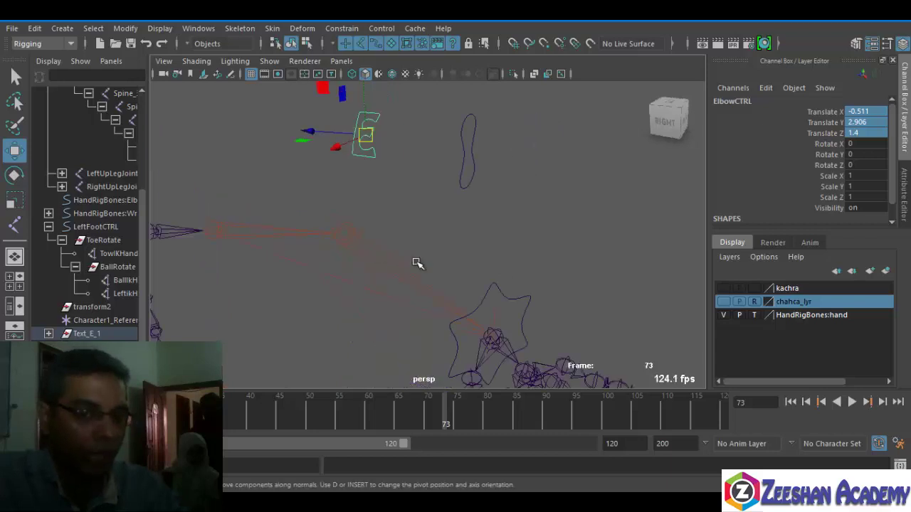
key(ctrl+z)
- Test the wrist control's Elbow Twist channel with the pole vector in place, and return it to 0
click(641, 280)
click(531, 301)
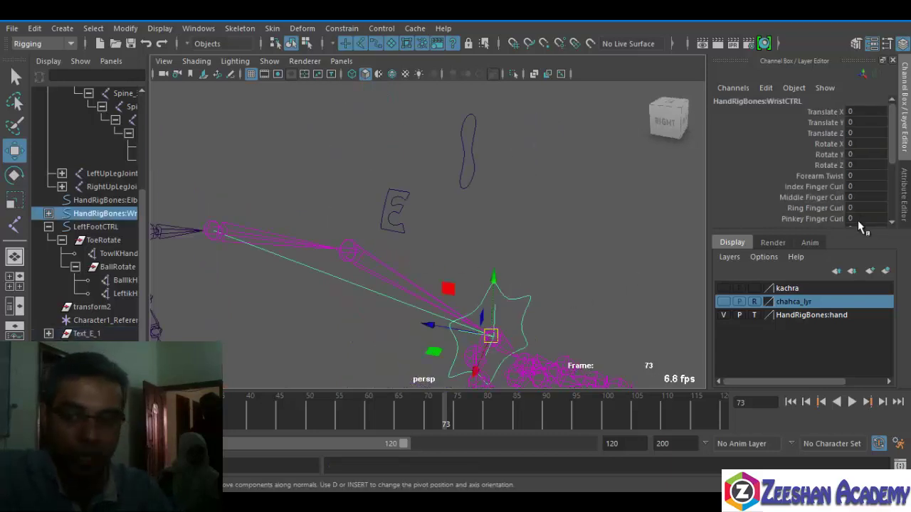
scroll(829, 194, down, 3)
click(824, 161)
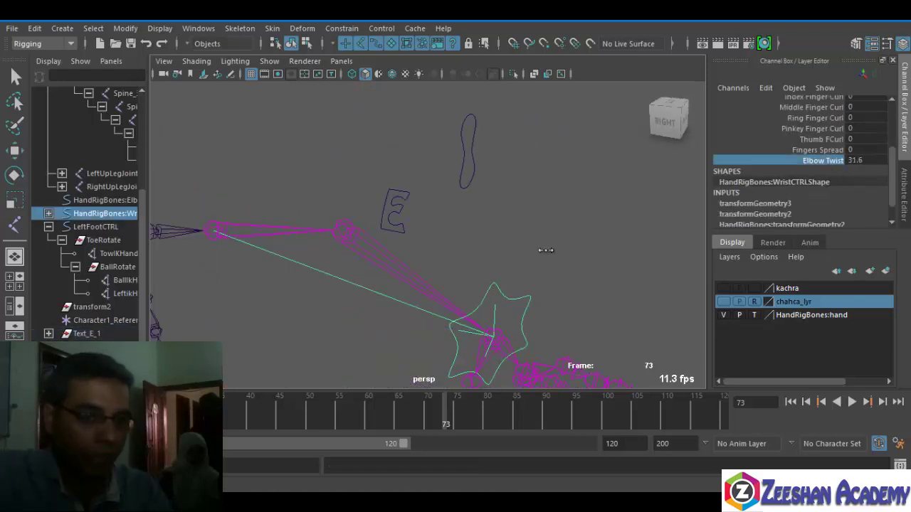
- Move ElbowCTRL around again to compare how it steers the elbow, and undo the moves
click(406, 190)
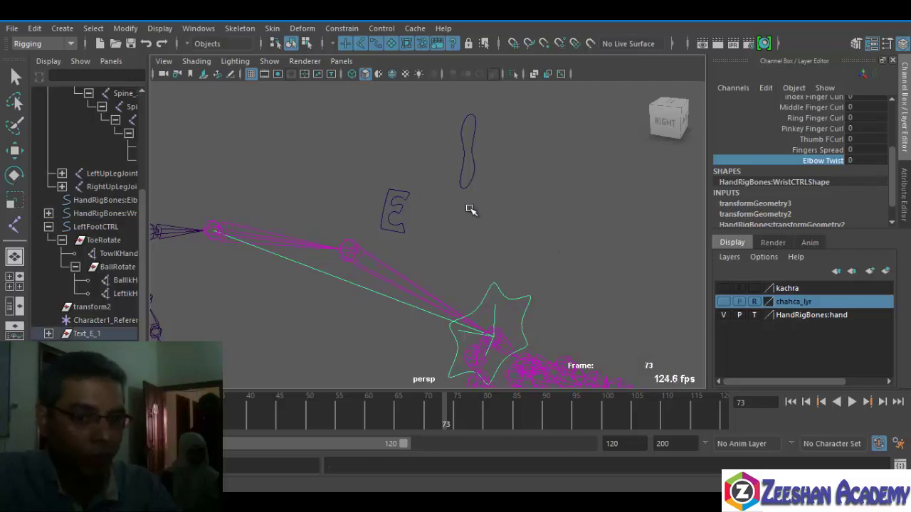
key(w)
drag(394, 211, 454, 410)
key(ctrl+z)
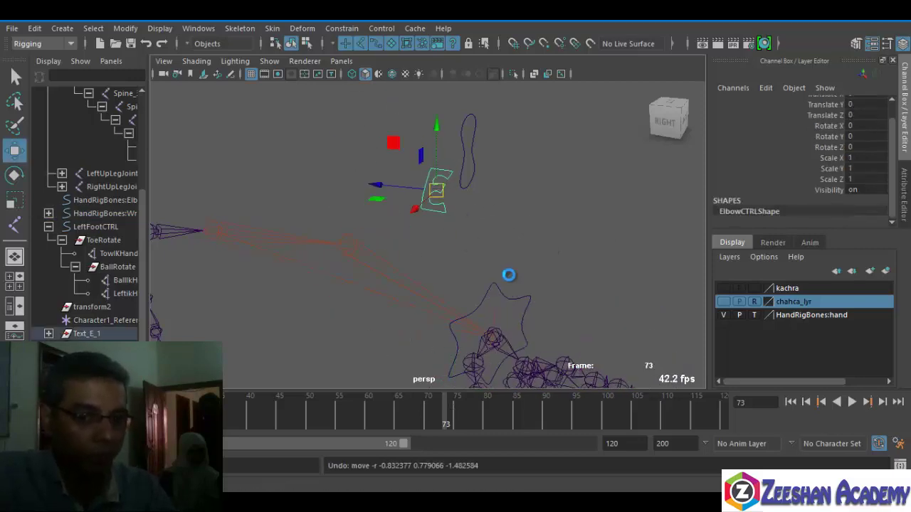
key(ctrl+z)
- Lower the wrist control beside the hip to about Translate Y -4.7, and raise ElbowCTRL to about Translate Y 9.3 and Z 5.2
click(468, 295)
drag(468, 295, 299, 229)
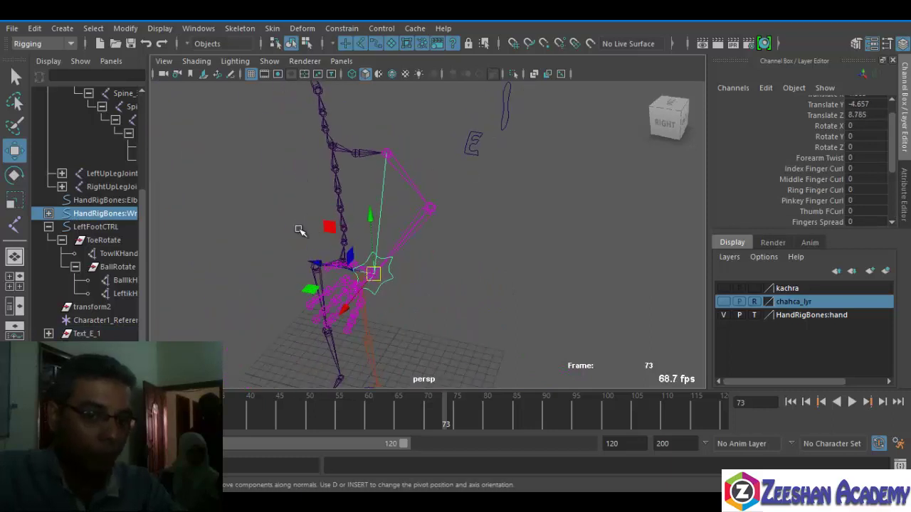
click(474, 154)
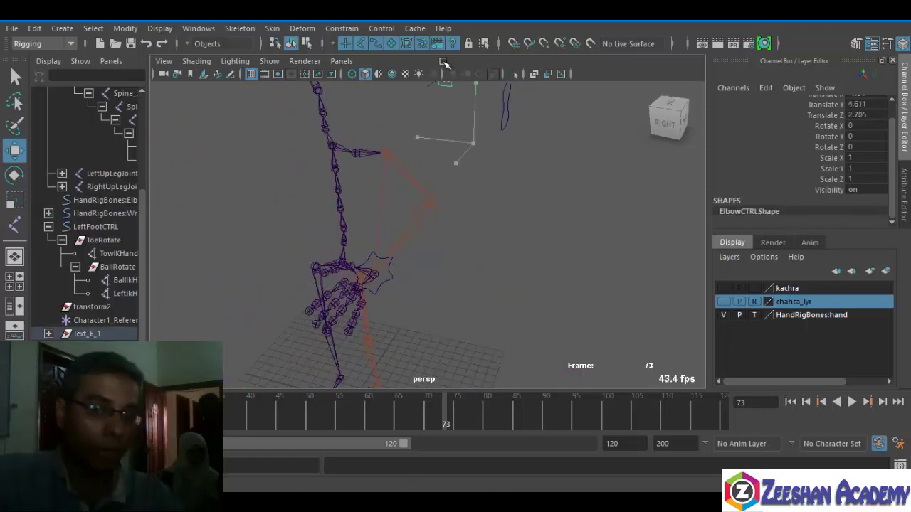
drag(496, 158, 437, 28)
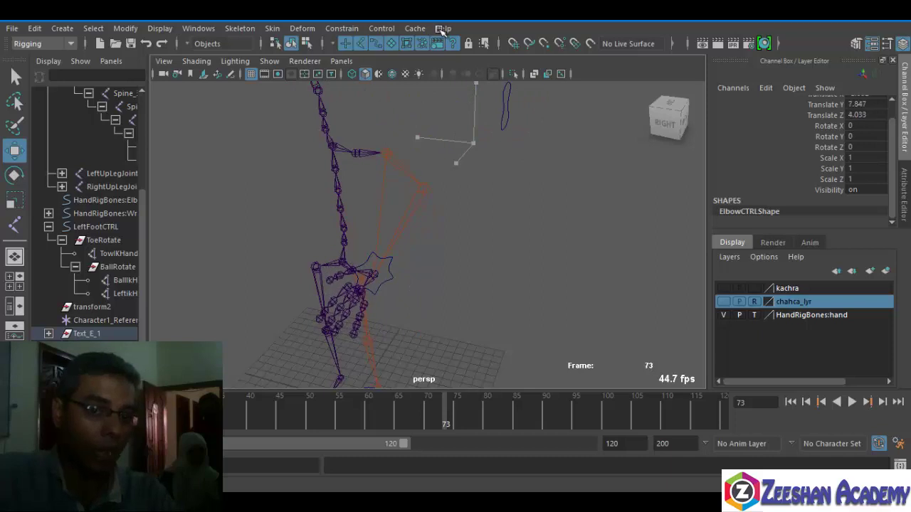
alt+drag(427, 107, 487, 177)
drag(510, 113, 503, 88)
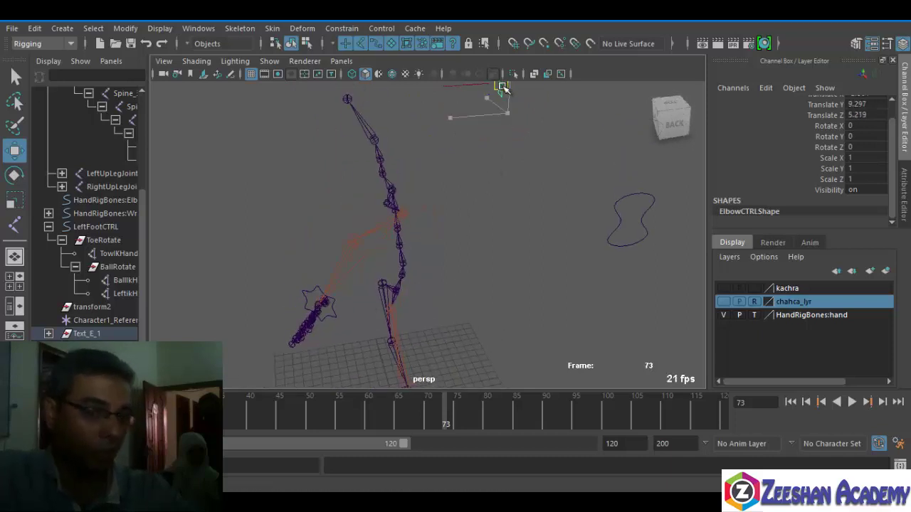
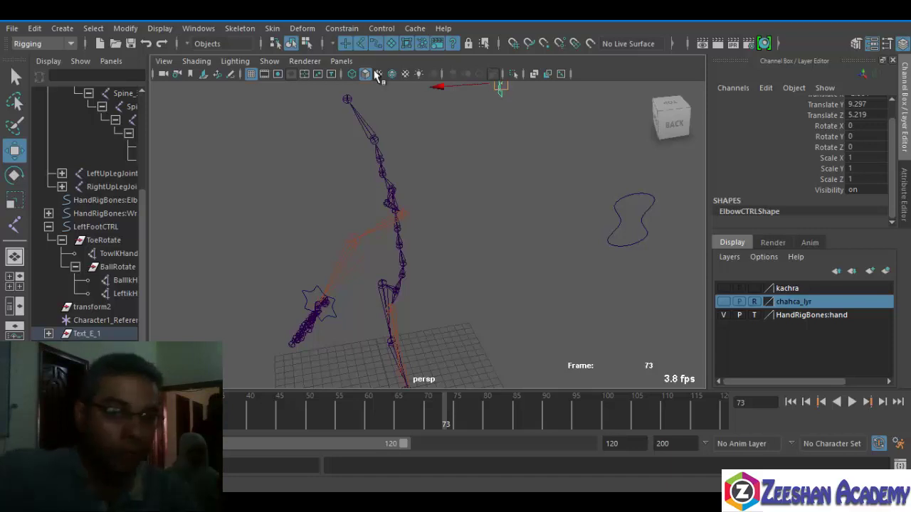
- Reposition ElbowCTRL to about Translate Y 6.6 and Z 6.1 to check how the bent elbow follows
alt+drag(463, 227, 530, 197)
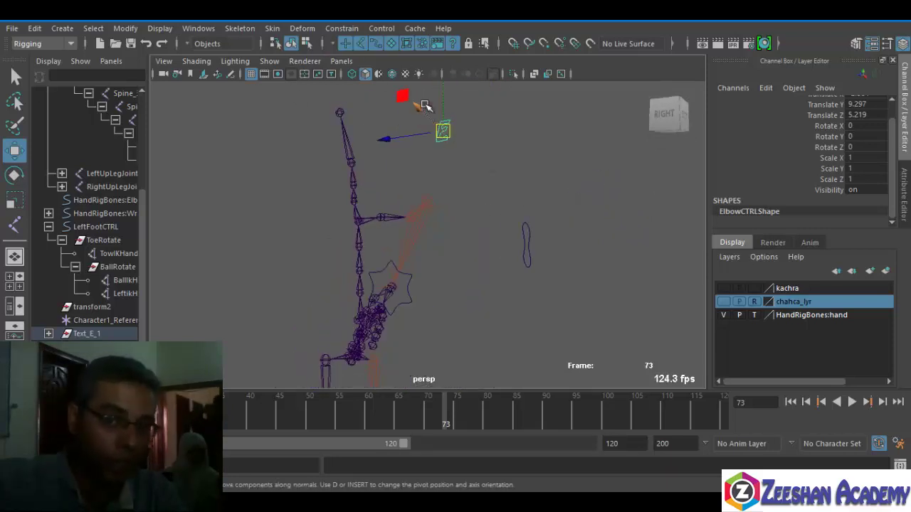
drag(443, 132, 281, 386)
alt+drag(511, 348, 421, 97)
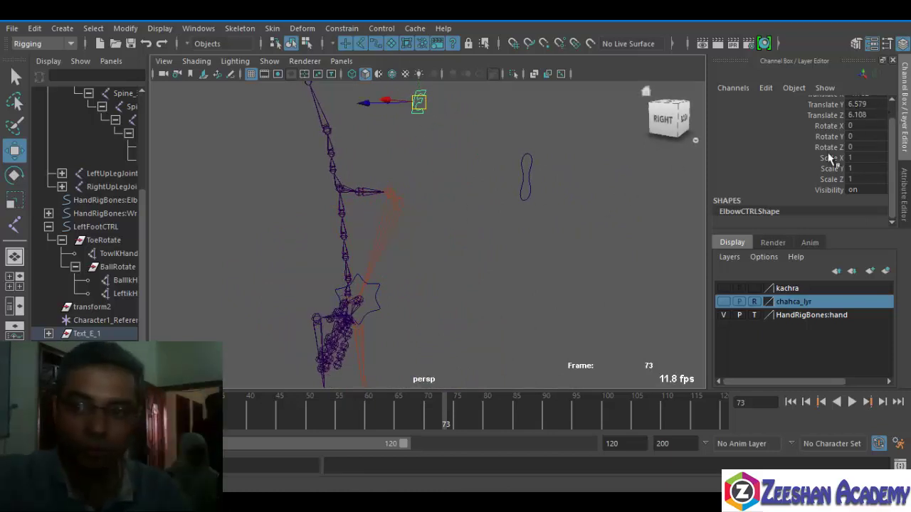
- Reset ElbowCTRL's Translate X, Y and Z to 0
alt+middle_drag(601, 174, 573, 237)
scroll(574, 238, down, 2)
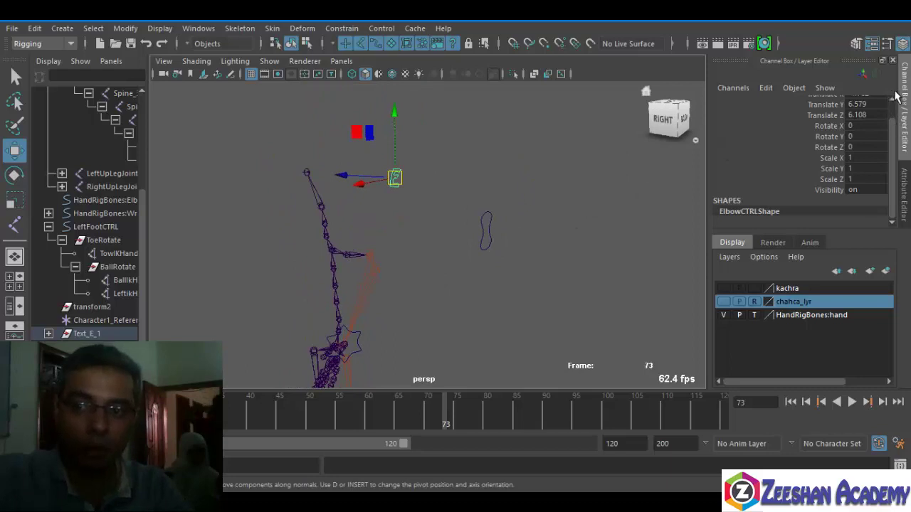
click(842, 117)
scroll(851, 118, up, 1)
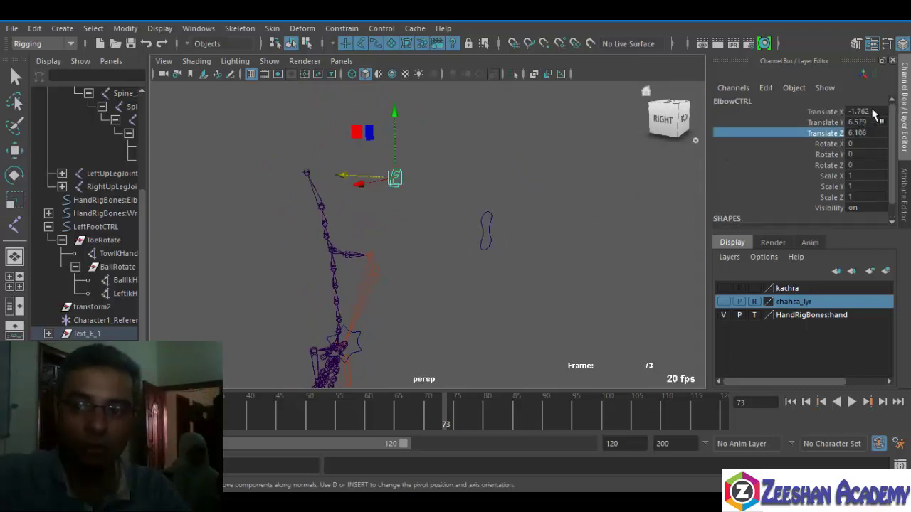
drag(872, 112, 873, 136)
key(Return)
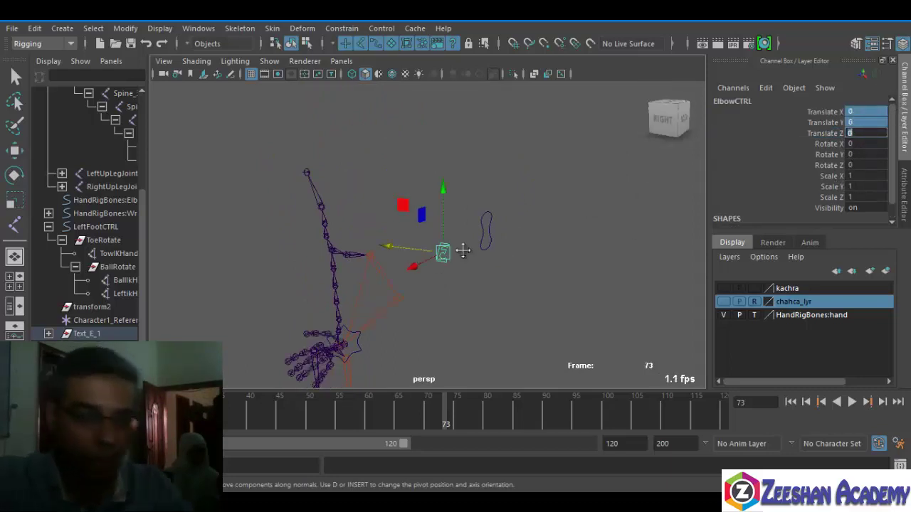
- Reset the wrist control's Translate X, Y and Z to 0 so the arm straightens out again
alt+middle_drag(462, 250, 449, 174)
click(346, 266)
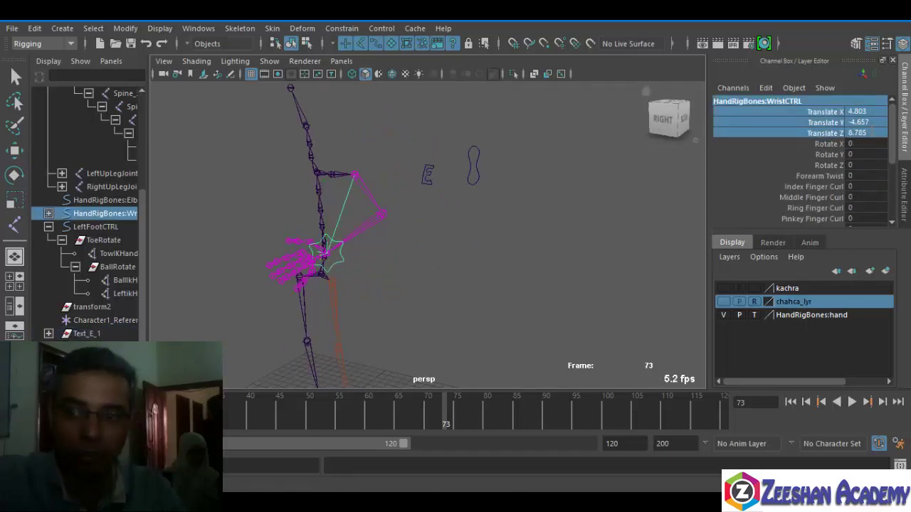
key(Return)
click(870, 143)
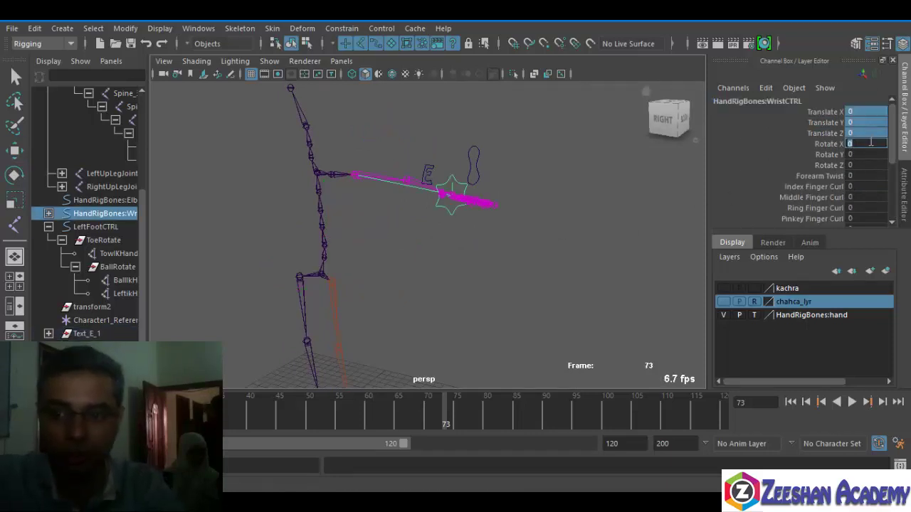
- Try rotating ElbowCTRL to check whether rotation affects the arm, and undo the rotation
alt+drag(488, 254, 442, 176)
click(426, 148)
key(w)
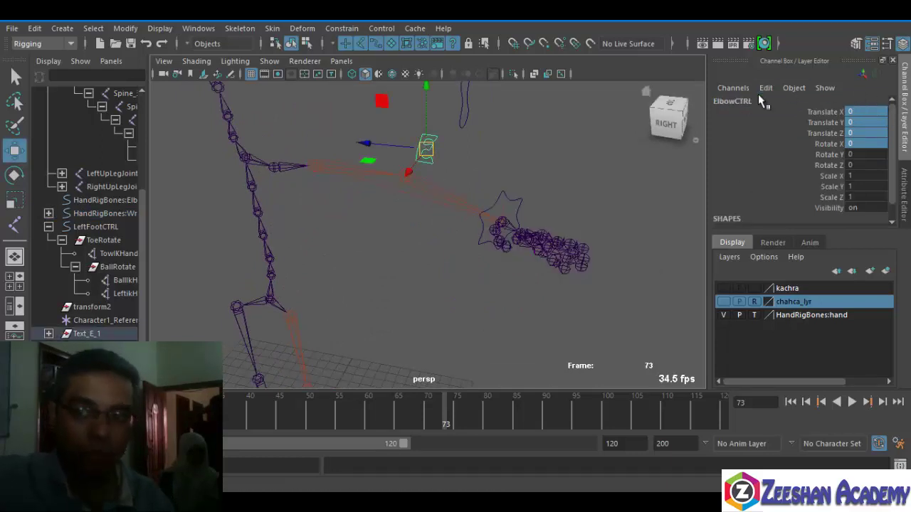
click(437, 152)
click(426, 148)
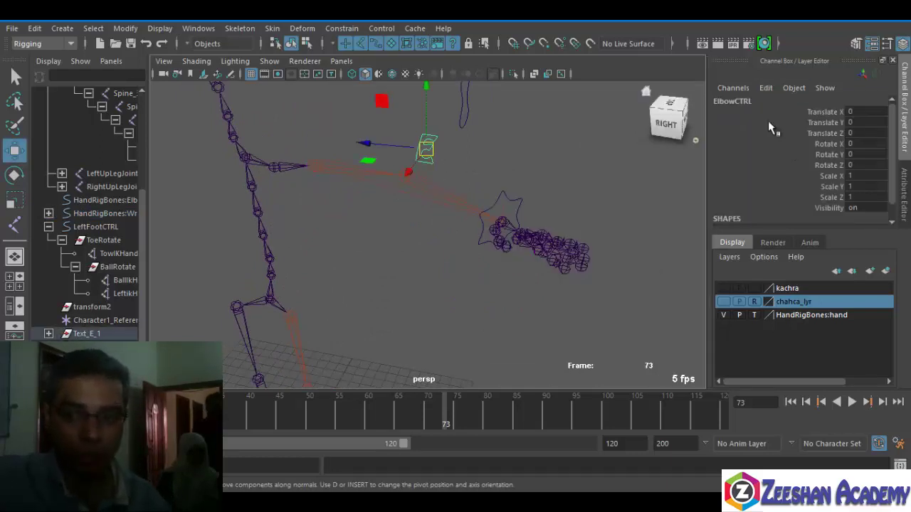
key(e)
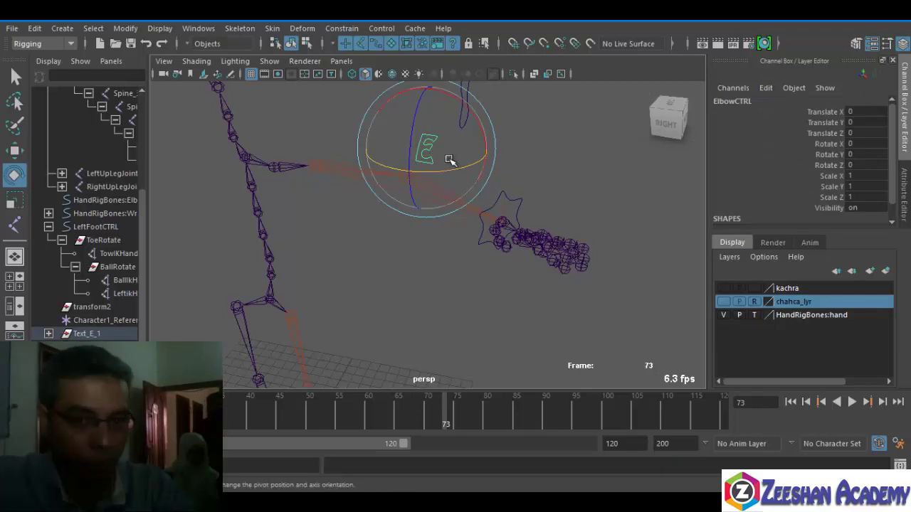
drag(448, 162, 540, 213)
key(ctrl+z)
key(r)
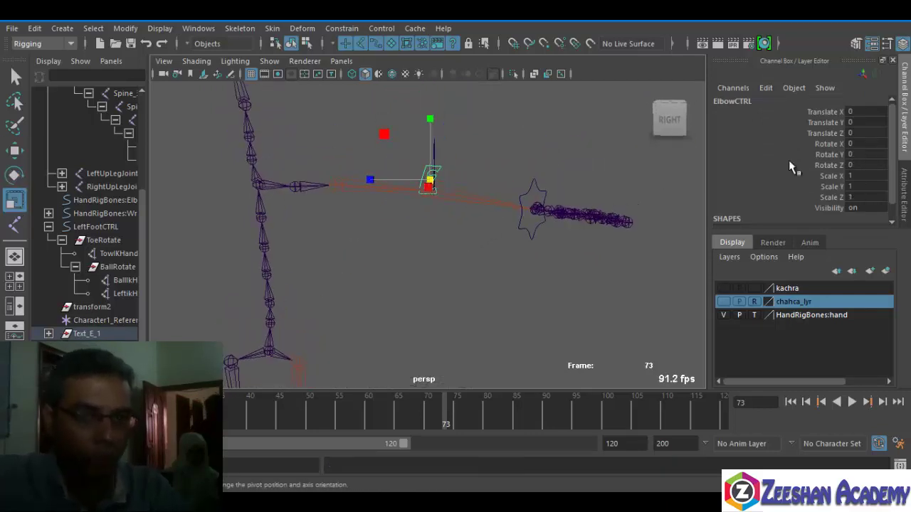
- Lock ElbowCTRL's Rotate, Scale and Visibility channels and check its rotate, scale and move manipulators
drag(838, 145, 842, 207)
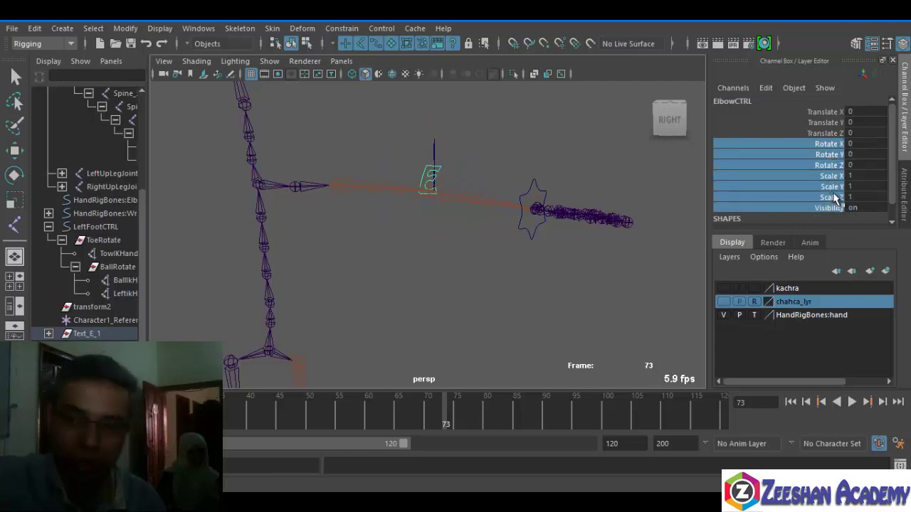
right_click(835, 198)
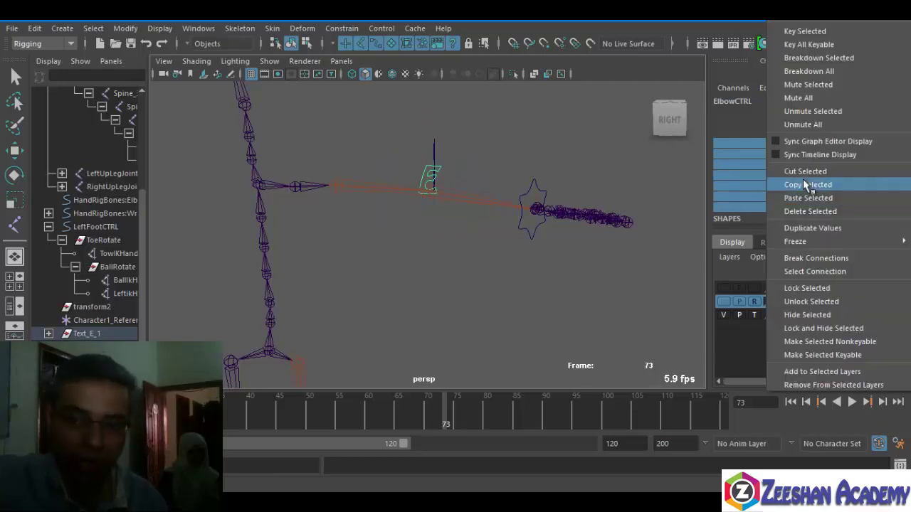
click(806, 288)
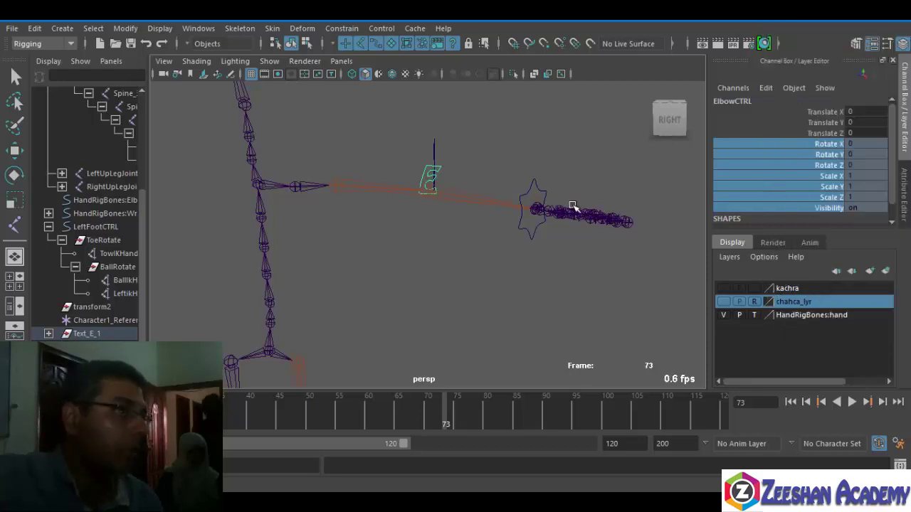
alt+drag(519, 226, 471, 186)
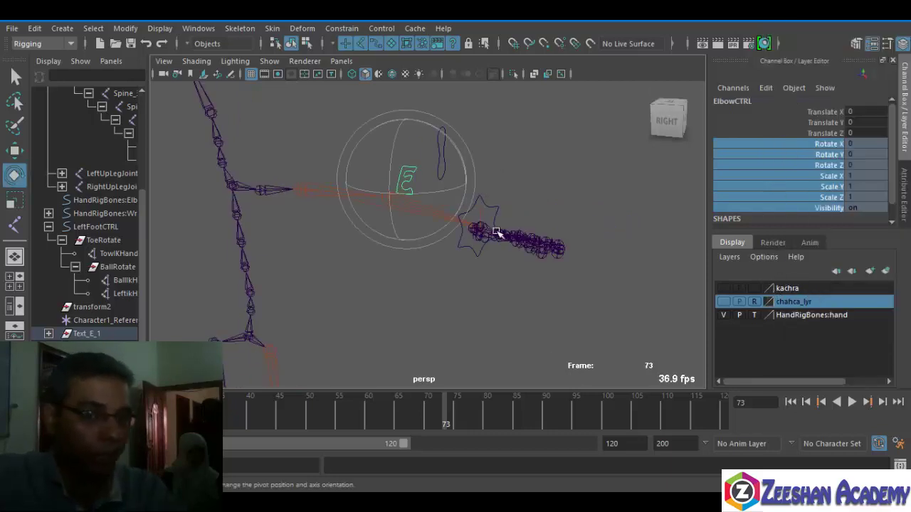
key(r)
key(e)
key(w)
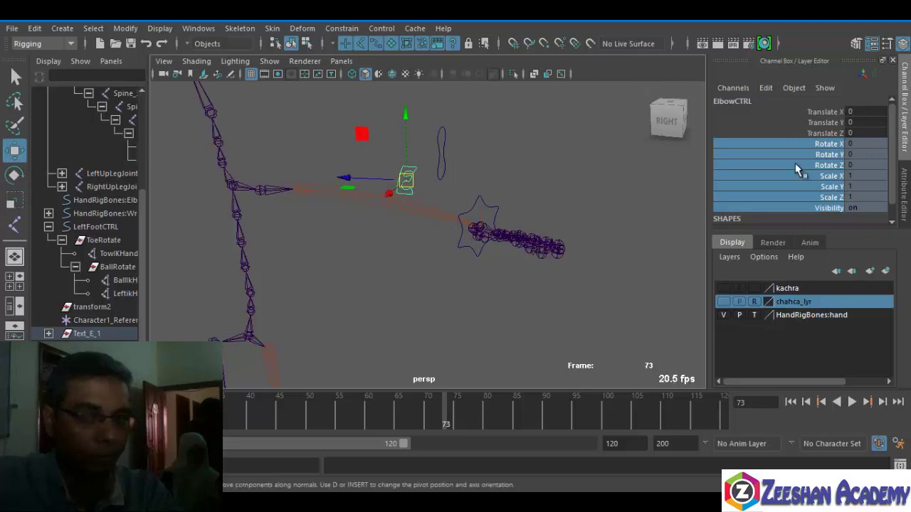
- Hide ElbowCTRL's locked Rotate, Scale and Visibility channels, keeping only the Translate channels
right_click(795, 163)
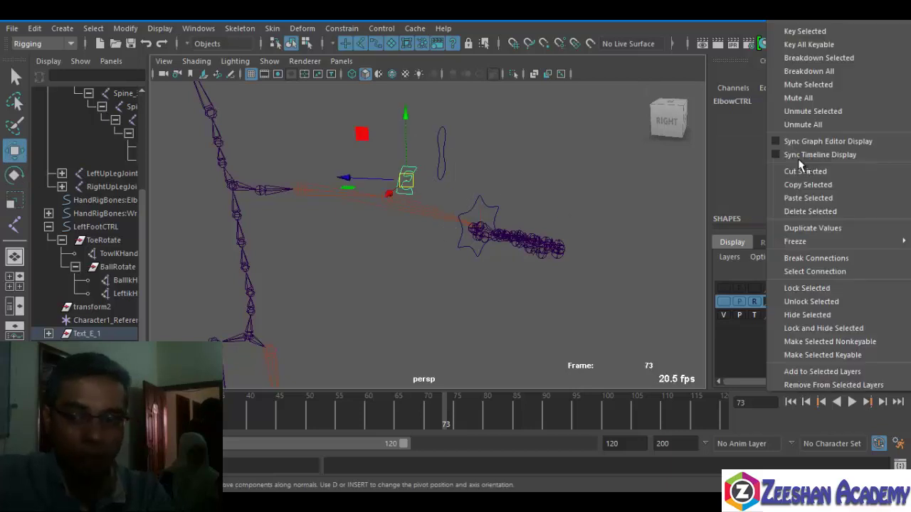
click(814, 314)
drag(833, 148, 831, 190)
right_click(832, 190)
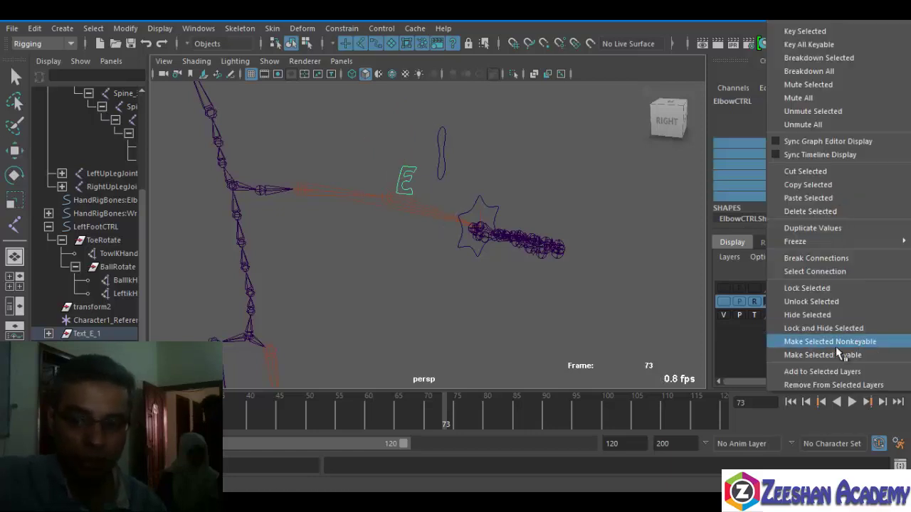
click(808, 311)
key(w)
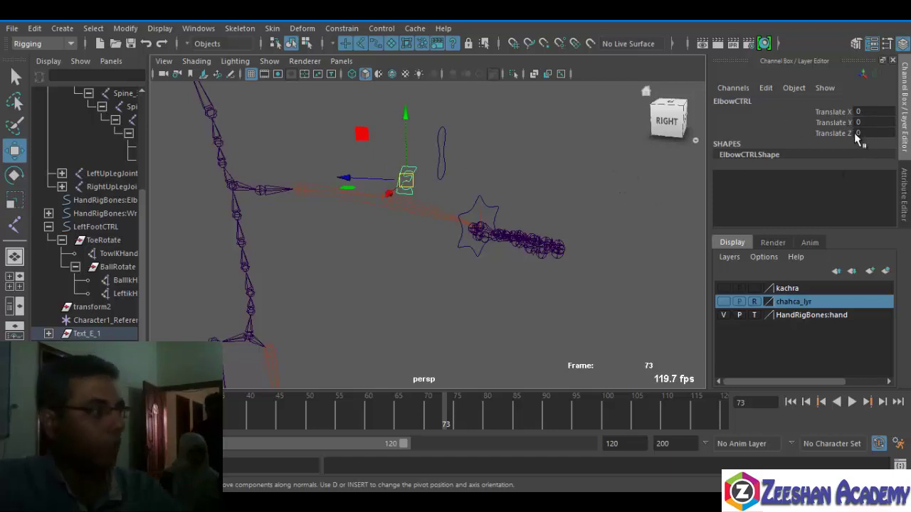
- Test ElbowCTRL's rotate, scale and move manipulators by moving it near the elbow, and undo the move
key(e)
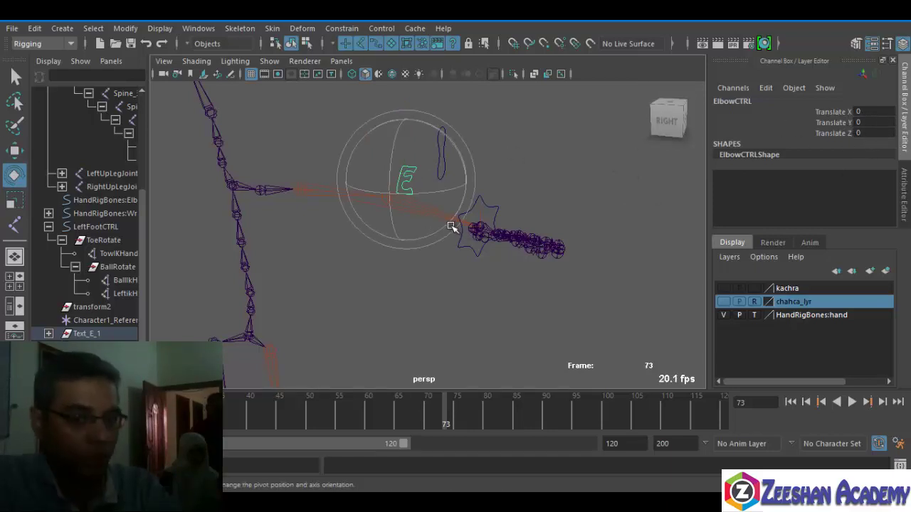
alt+drag(453, 227, 413, 254)
key(r)
key(w)
drag(439, 213, 410, 248)
key(ctrl+z)
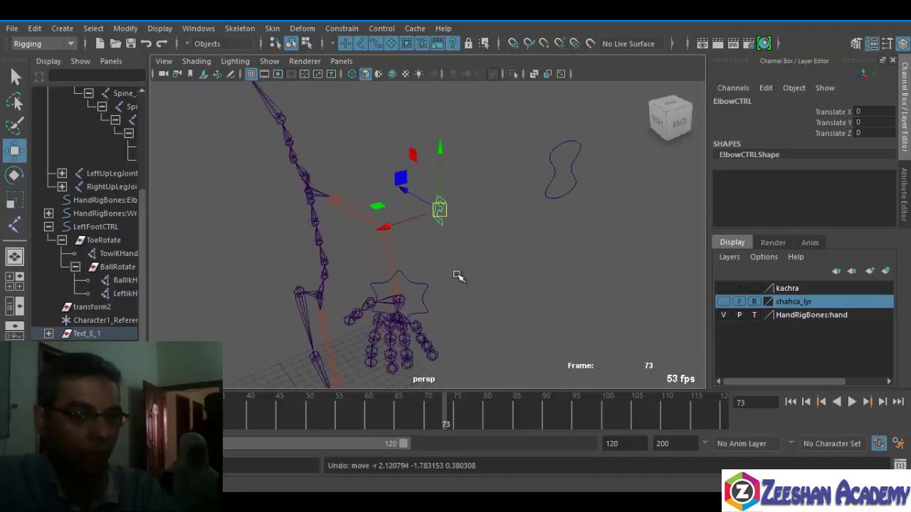
alt+drag(458, 275, 486, 259)
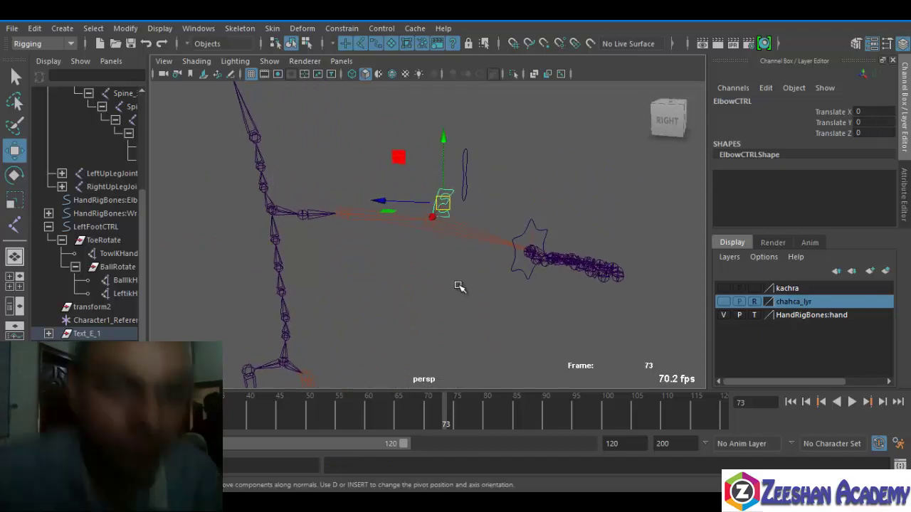
- Rename ElbowCTRL as LeftElbowCTRL
alt+drag(460, 268, 434, 202)
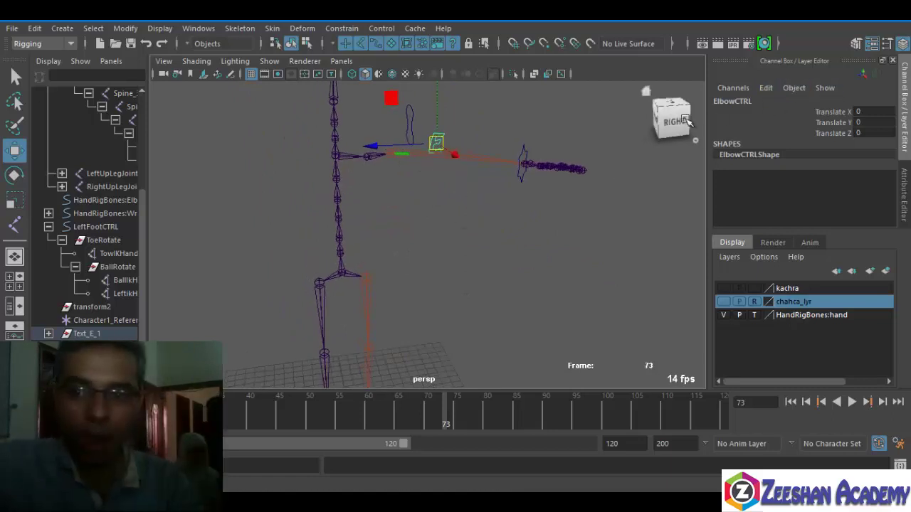
alt+drag(487, 247, 493, 268)
click(735, 111)
double_click(725, 101)
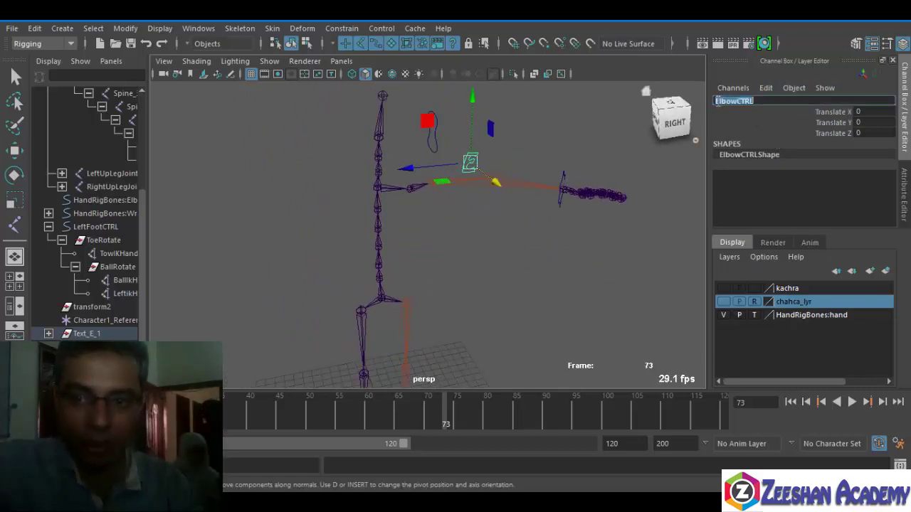
text(Left)
key(Return)
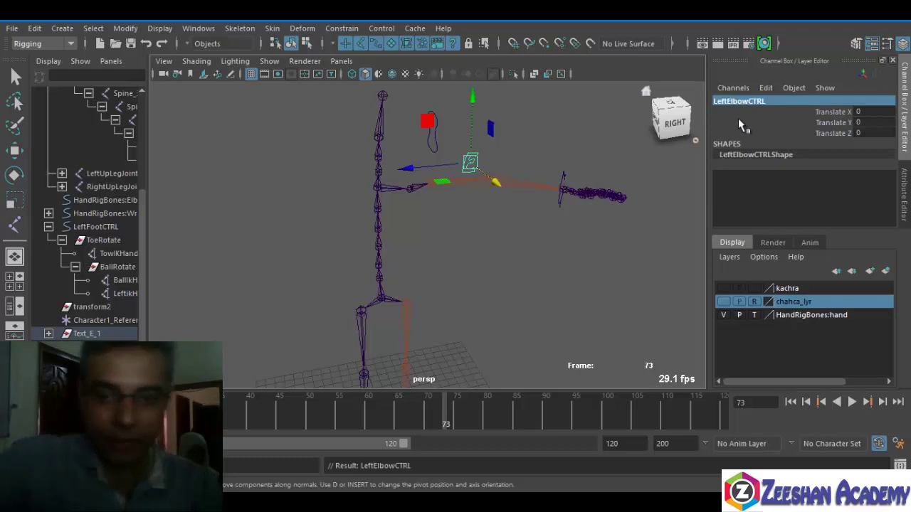
- Select the star-shaped wrist control at the left hand
alt+middle_drag(491, 262, 407, 273)
alt+right_drag(407, 273, 524, 183)
click(509, 200)
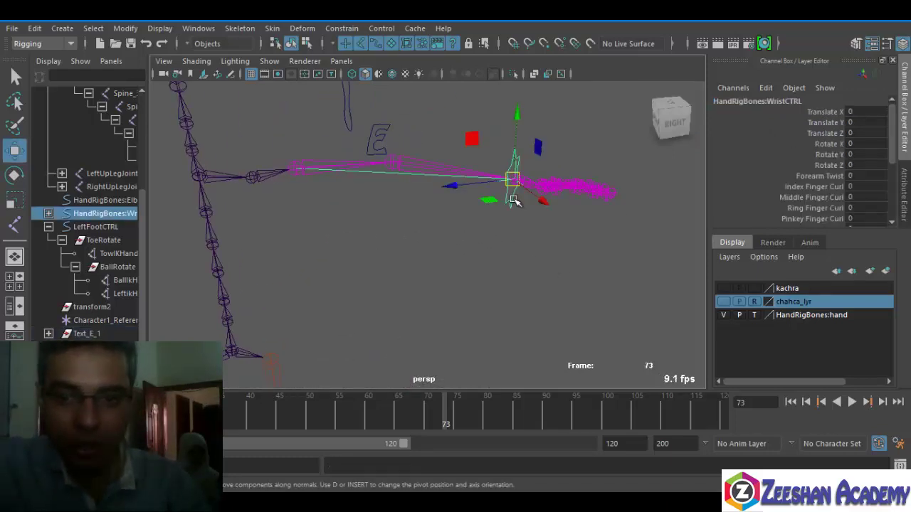
double_click(776, 102)
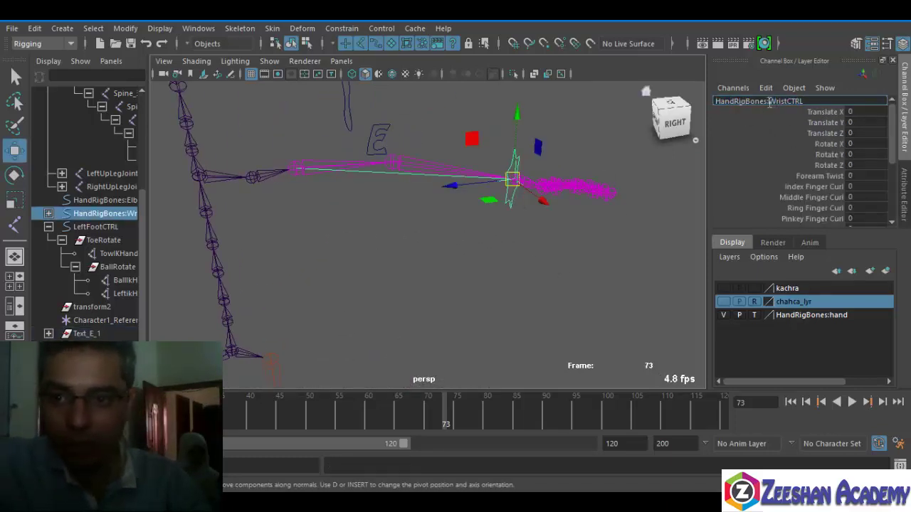
key(e)
key(f)
key(t)
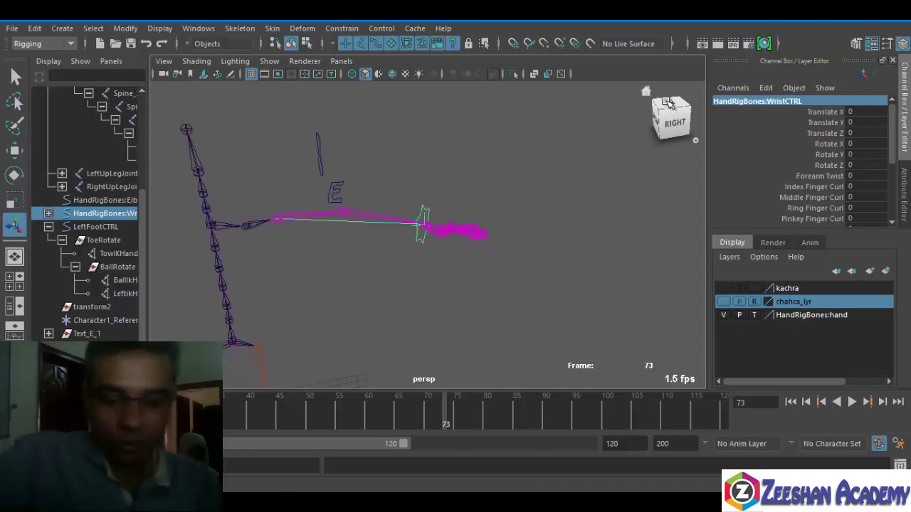
- Rename the wrist control as LeftWristCTRL, removing its HandRigBones prefix
double_click(775, 105)
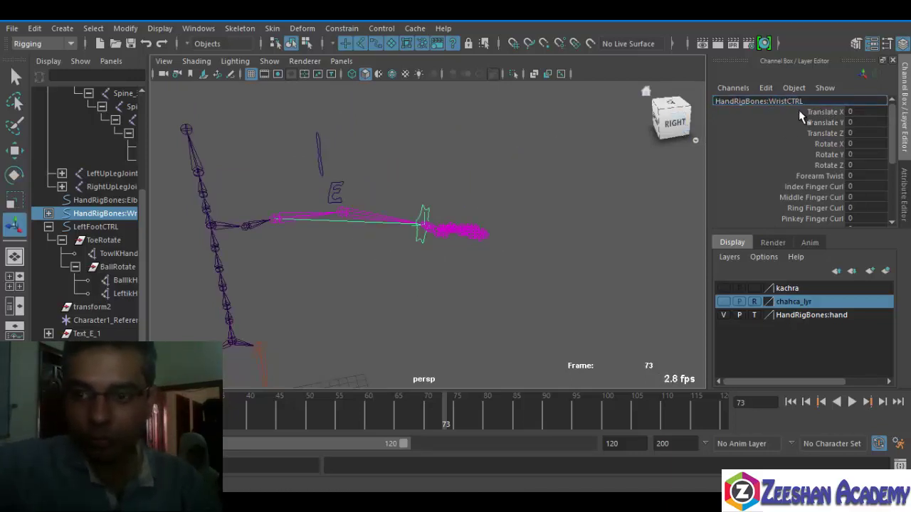
key(Delete)
key(Delete)
key(Delete)
key(Delete)
key(Delete)
key(Delete)
key(Delete)
key(Delete)
key(Delete)
key(Delete)
key(Delete)
key(Delete)
key(Delete)
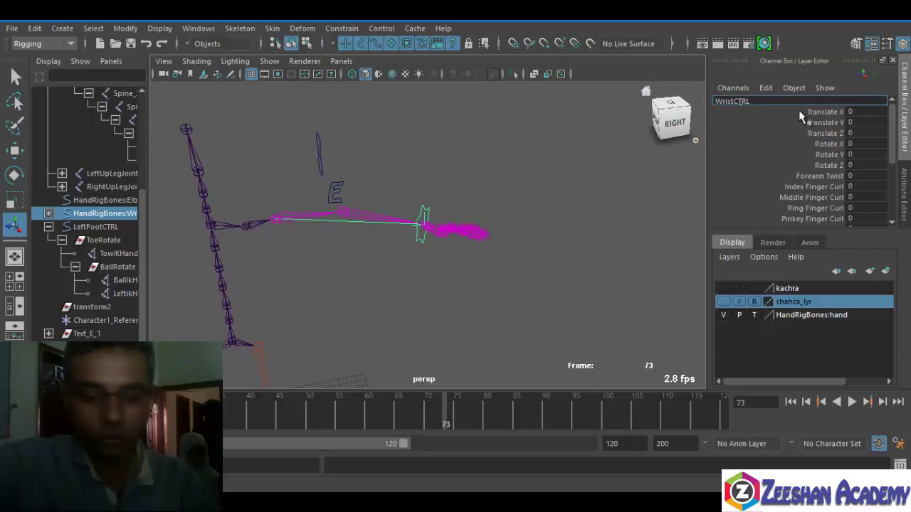
text(Left)
key(Return)
- Review LeftWristCTRL's custom channels, from Forearm Twist and the finger and thumb curls to Fingers Spread and Elbow Twist
alt+drag(403, 298, 562, 226)
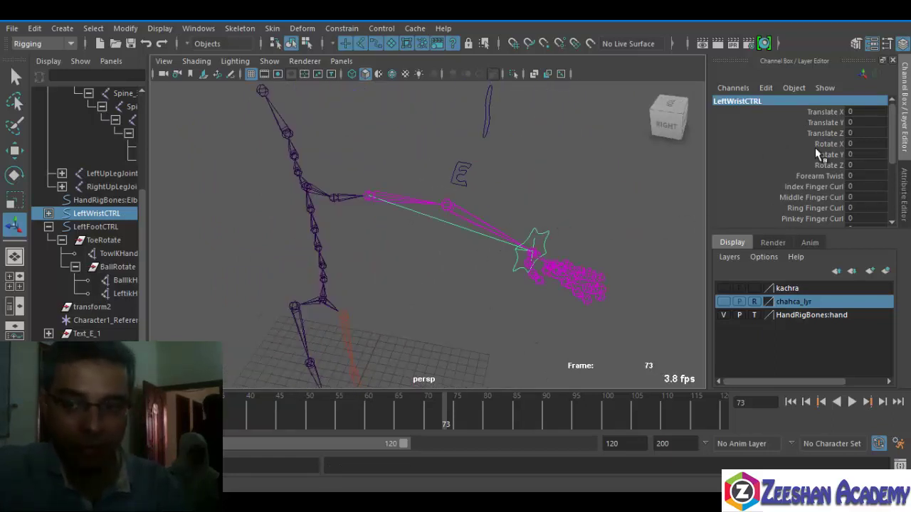
scroll(826, 181, down, 5)
scroll(834, 188, up, 3)
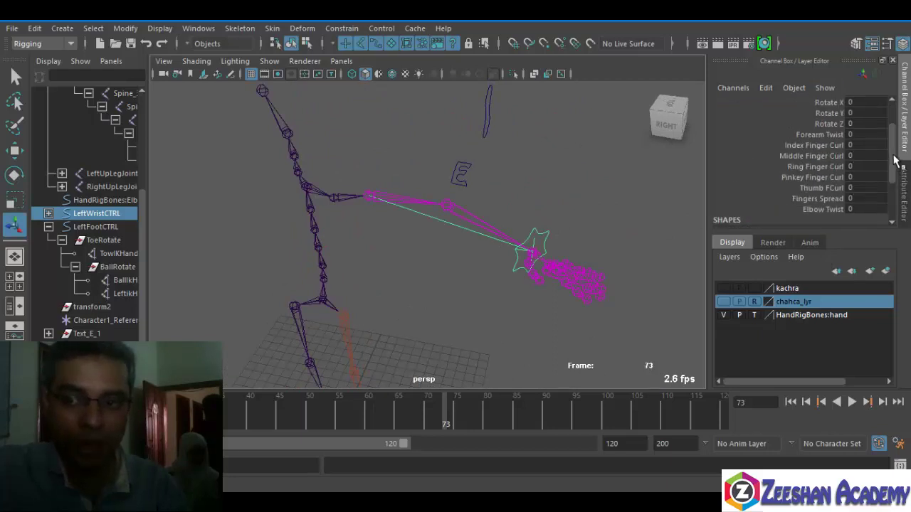
drag(837, 146, 838, 189)
scroll(541, 246, up, 4)
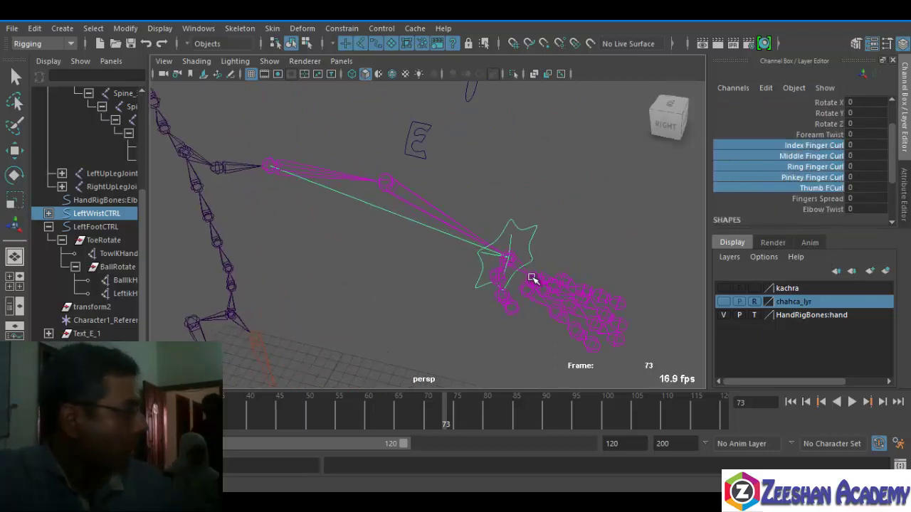
- Select LeftElbowCTRL and save the scene as a Student Version file
click(446, 122)
key(w)
alt+drag(387, 207, 375, 163)
key(ctrl+s)
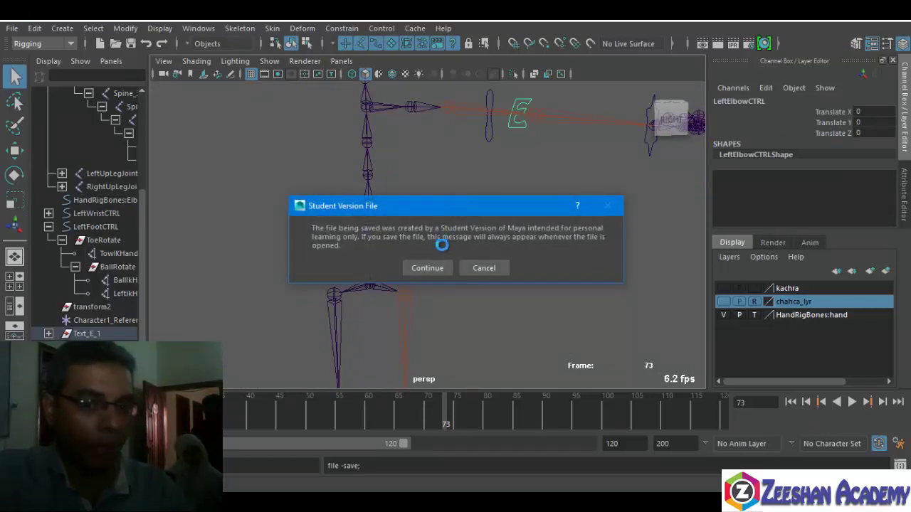
click(428, 268)
- Create a NURBS circle on the grid around the character's feet and scale it uniformly to about 5.3
alt+drag(429, 268, 114, 55)
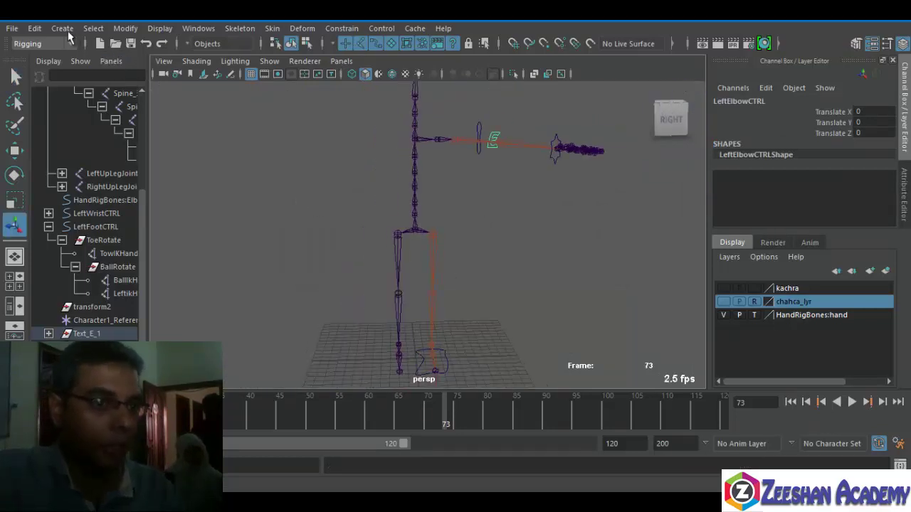
click(63, 29)
mouse_move(99, 63)
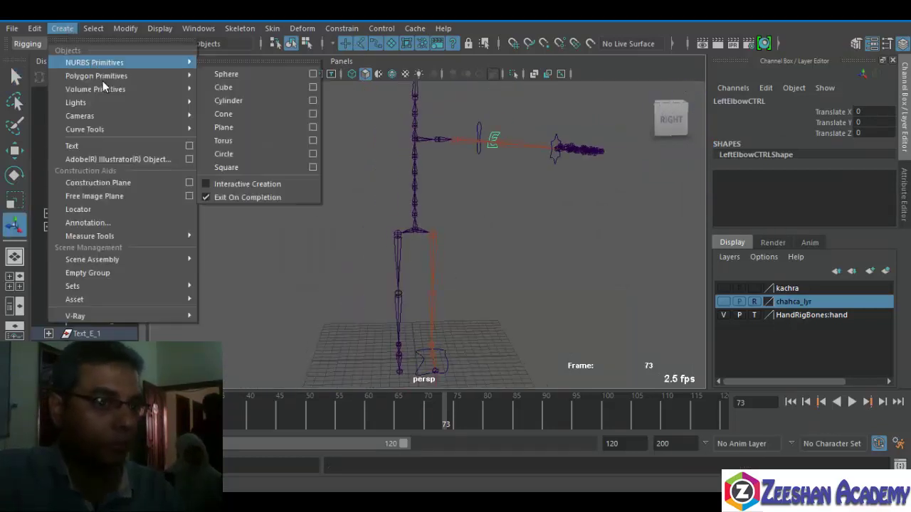
click(274, 155)
alt+drag(488, 234, 434, 205)
key(r)
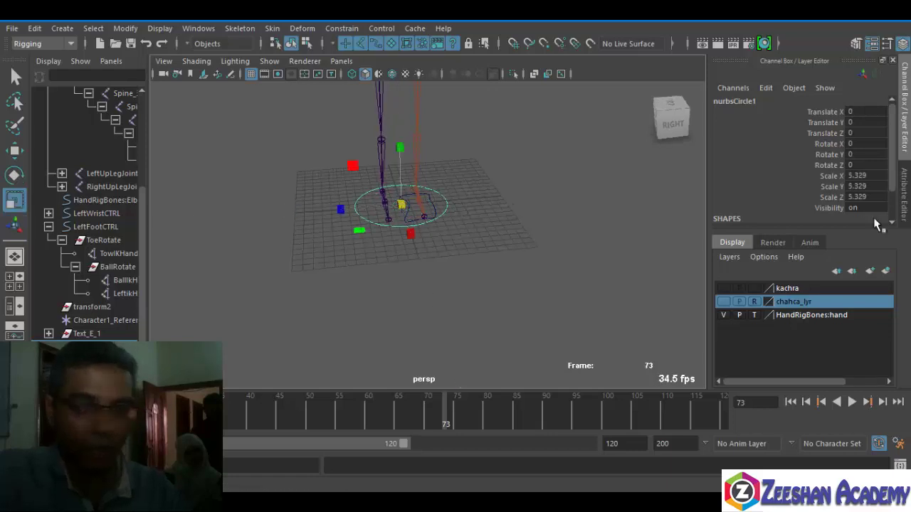
- Set the NURBS circle's Sections to 12 in its makeNurbCircle2 inputs
click(747, 203)
double_click(853, 189)
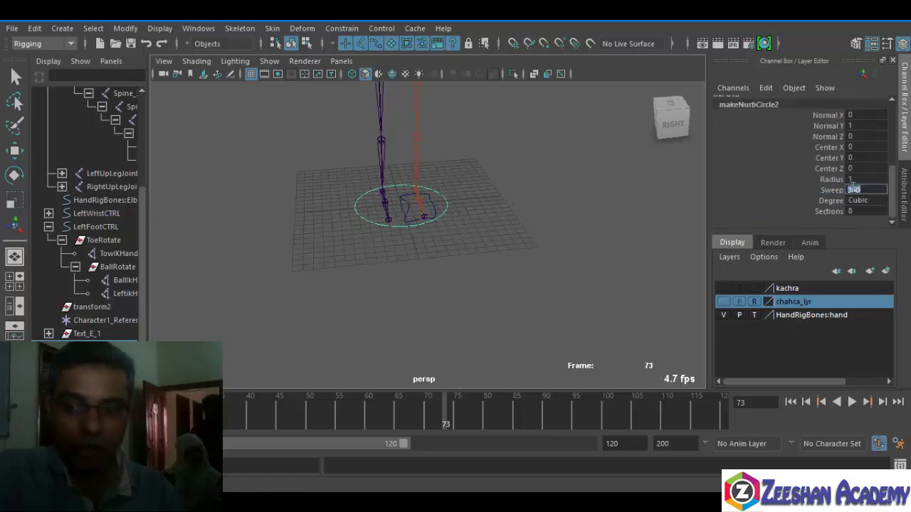
click(853, 211)
text(12)
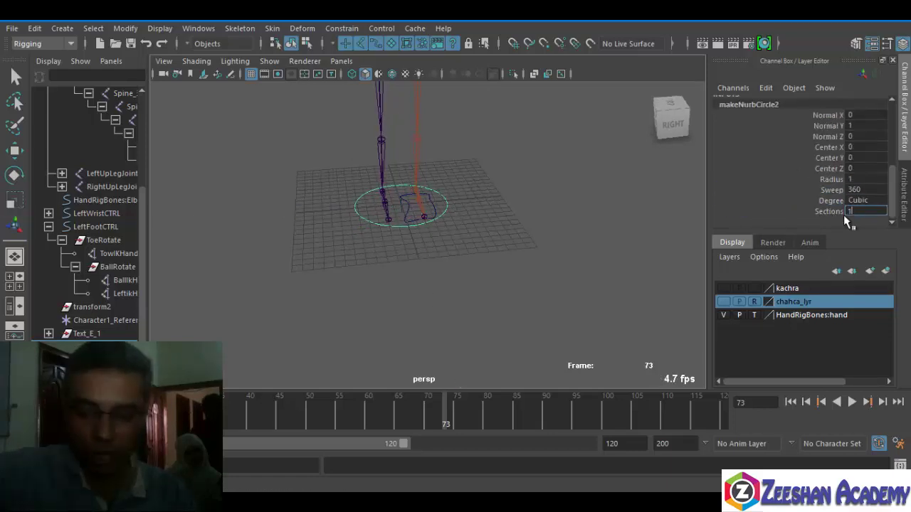
key(Return)
scroll(315, 225, up, 5)
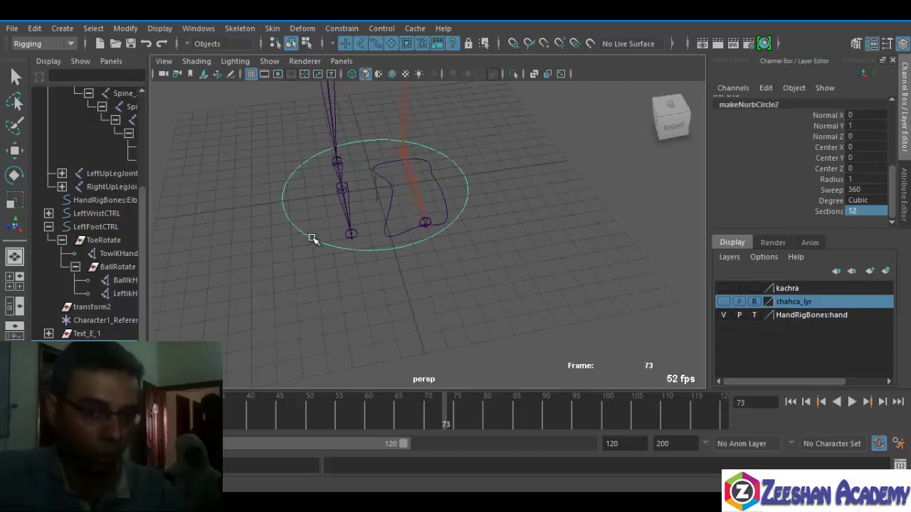
- Set the selection mask to All objects for working on the circle's components
right_drag(304, 160, 307, 203)
alt+drag(307, 202, 422, 291)
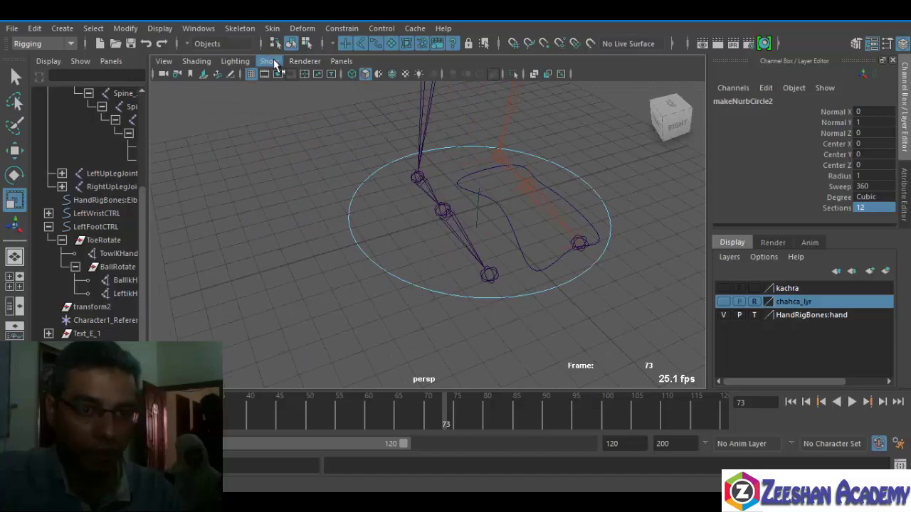
click(267, 62)
click(269, 62)
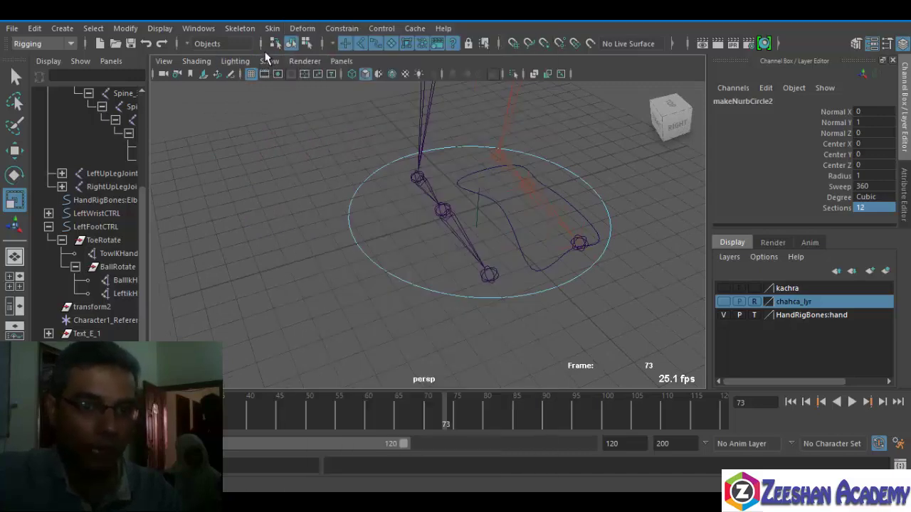
click(187, 43)
click(230, 51)
alt+drag(370, 235, 298, 195)
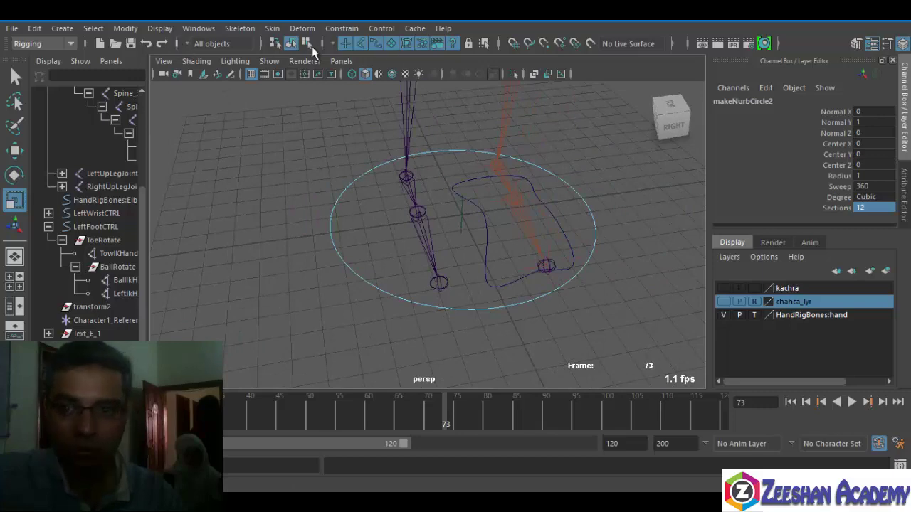
alt+drag(341, 171, 456, 259)
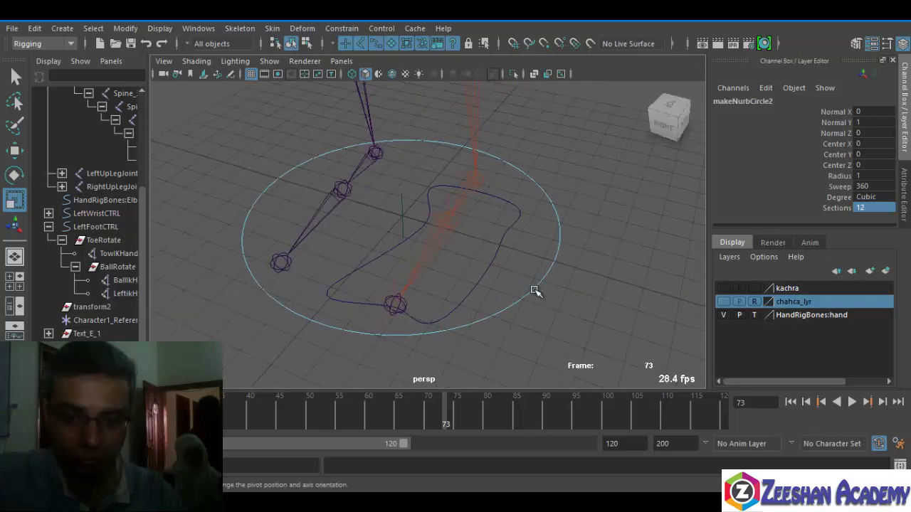
- Pull three of the circle's control vertices outward, one on each side and one in front, to form pointed tips
right_drag(534, 287, 542, 205)
drag(542, 257, 555, 240)
key(w)
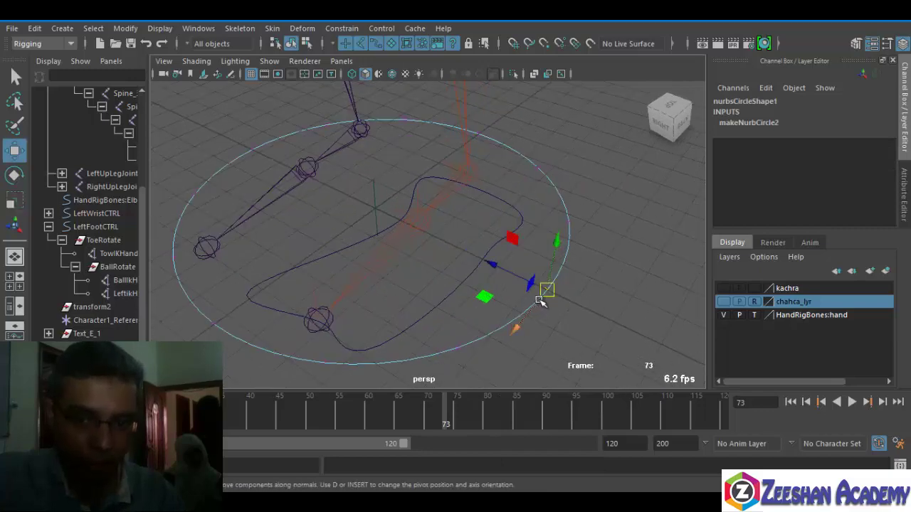
alt+drag(542, 297, 632, 236)
click(277, 197)
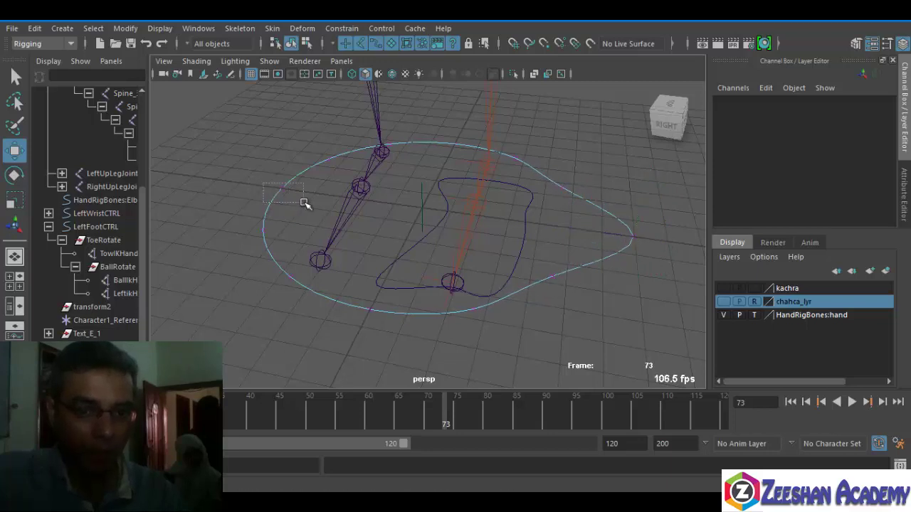
drag(304, 203, 303, 202)
drag(285, 195, 211, 184)
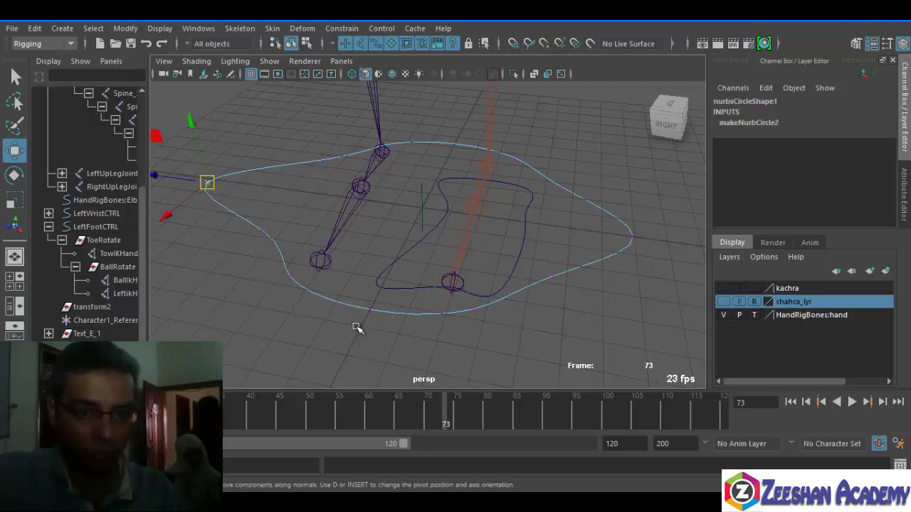
drag(356, 323, 377, 304)
drag(370, 310, 341, 382)
alt+drag(527, 179, 382, 248)
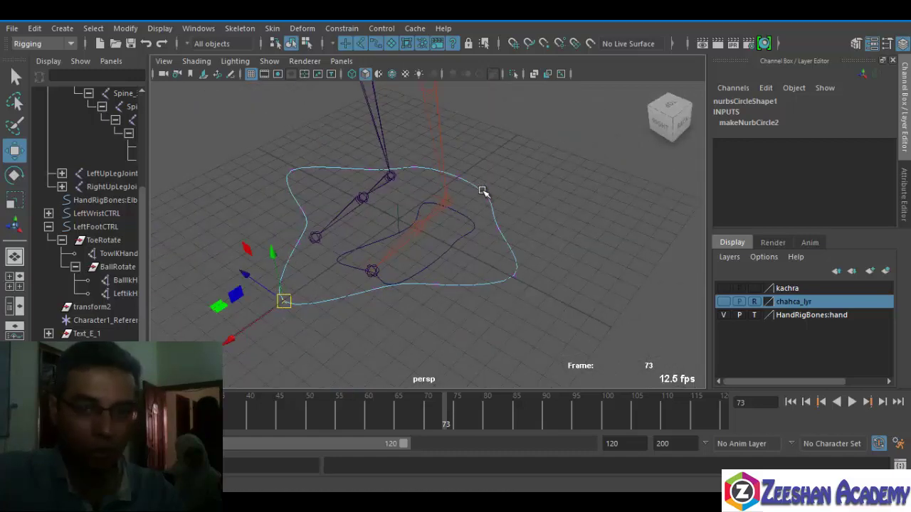
- Return the curve to object mode, snap it up to hip-joint height, and scale it uniformly to about 3.57
right_drag(482, 189, 524, 147)
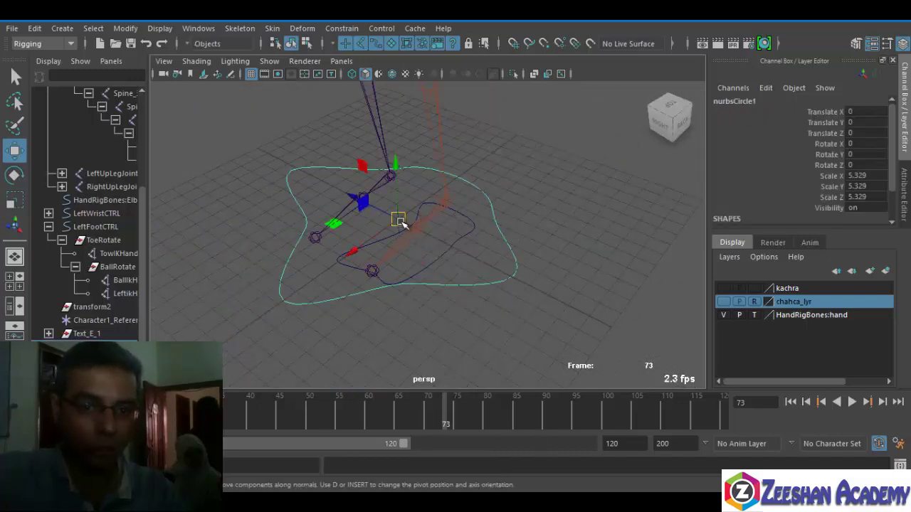
alt+drag(400, 224, 451, 258)
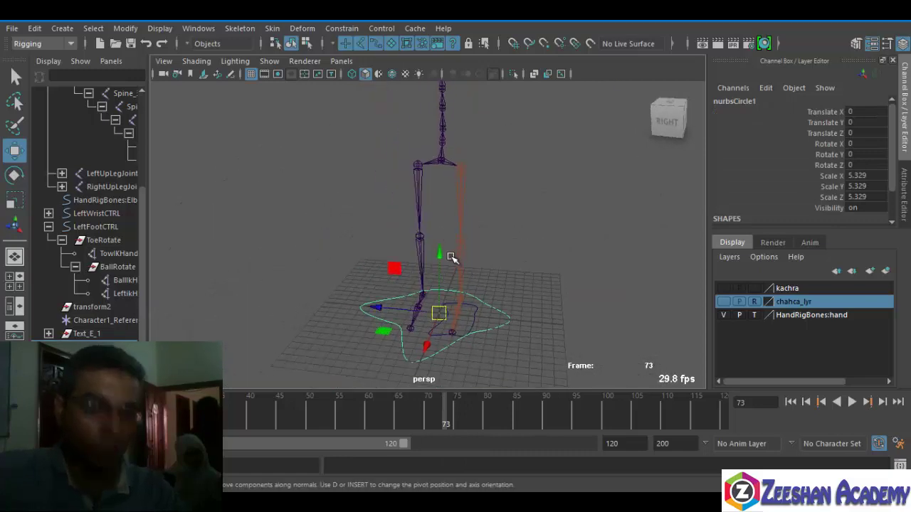
click(544, 43)
drag(439, 255, 520, 231)
key(r)
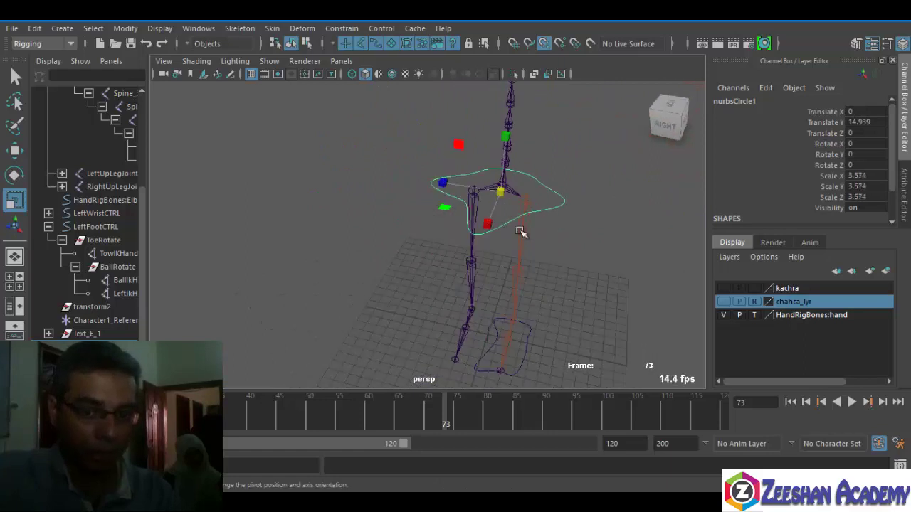
- Show the chahca_lyr body layer, scale the curve uniformly to about 4.63 so it encircles the hips, and hide the layer again
click(722, 302)
alt+right_drag(478, 227, 507, 277)
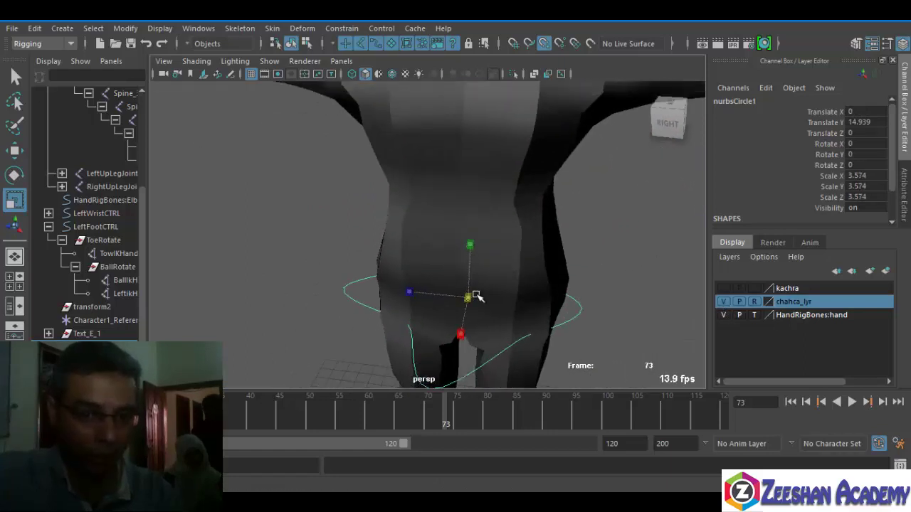
drag(476, 296, 512, 277)
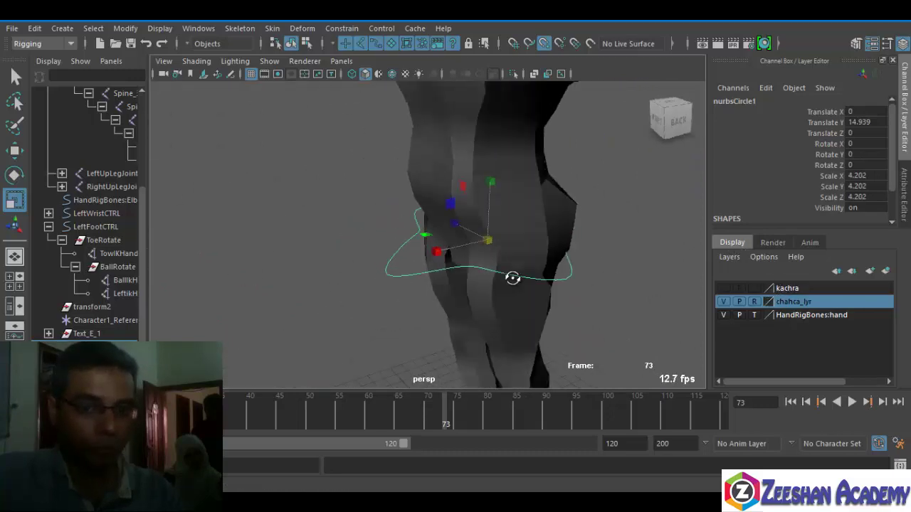
drag(486, 244, 683, 237)
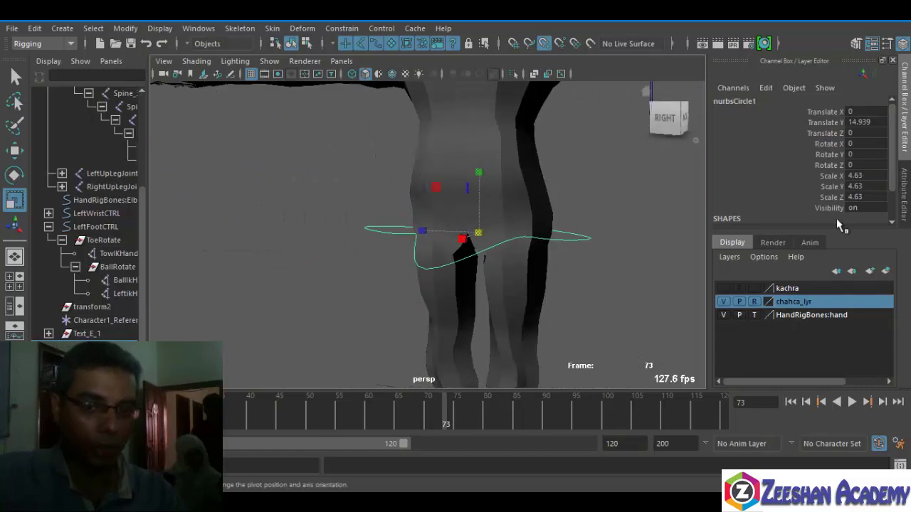
click(723, 302)
- Switch the curve to control vertices, undo the accidental scale, and move the tip vertex on the orange leg's side
alt+drag(476, 260, 551, 173)
right_click(552, 173)
click(548, 170)
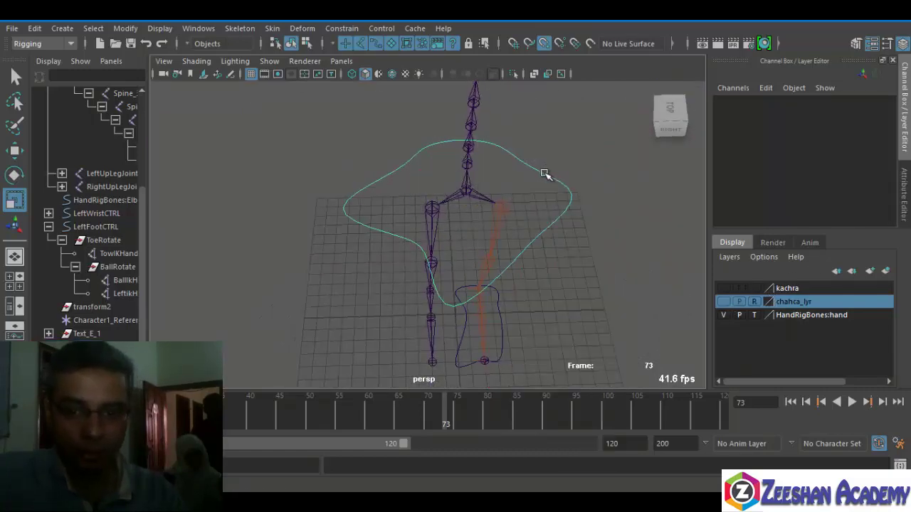
right_click(545, 174)
click(545, 197)
click(572, 194)
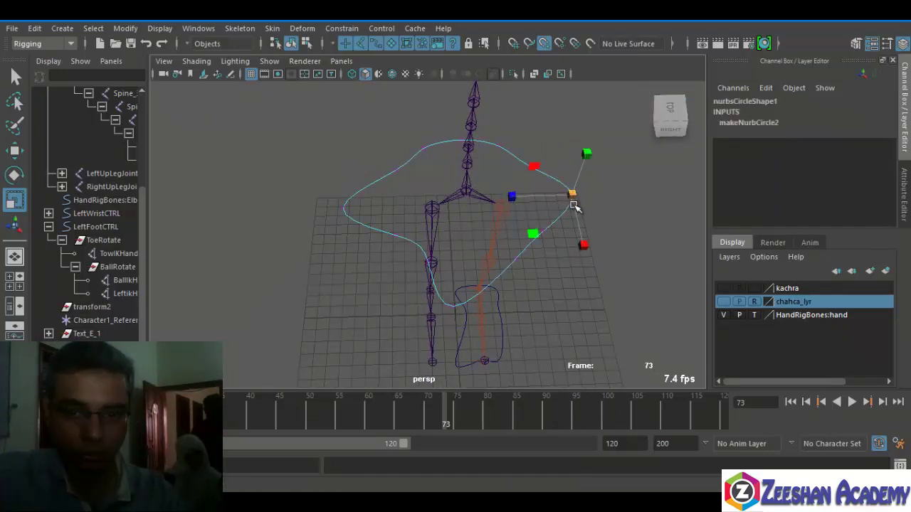
key(w)
key(ctrl+z)
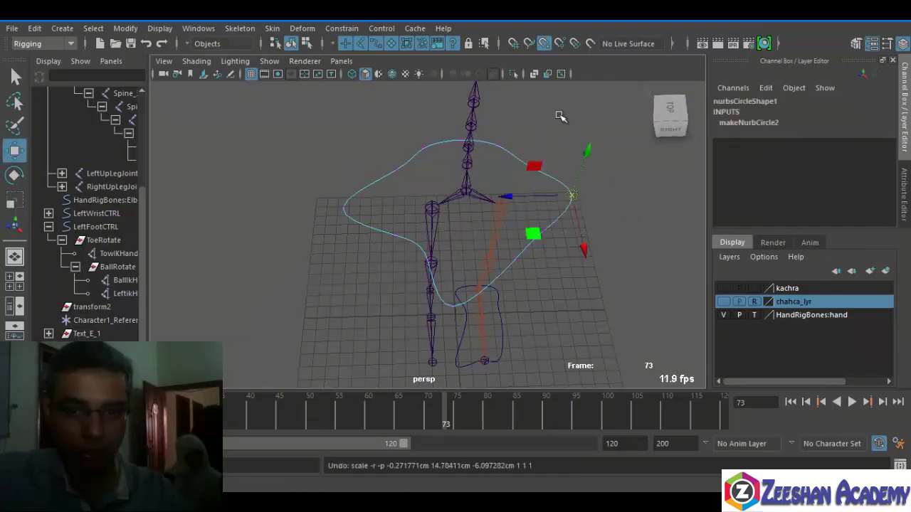
alt+drag(590, 185, 520, 193)
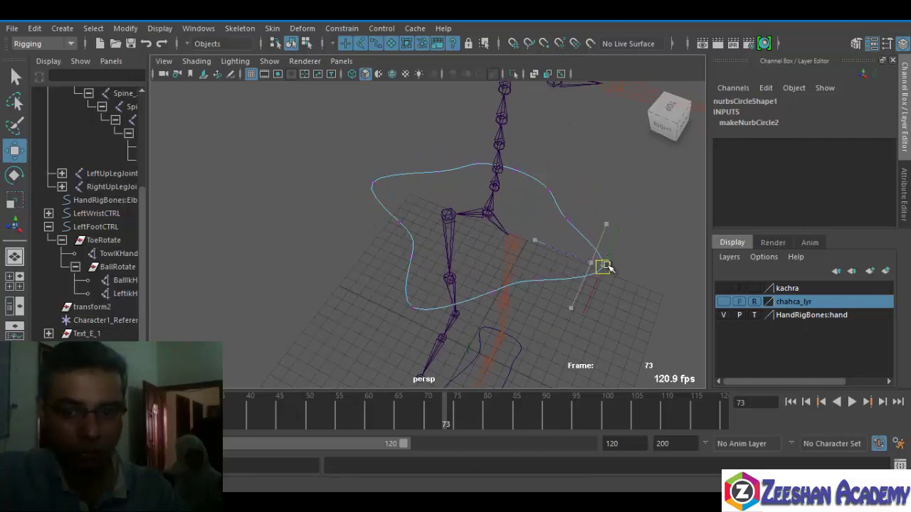
alt+drag(604, 264, 278, 267)
- In the top view, reposition the curve's front and opposite side tip vertices to make the outline symmetrical
key(space)
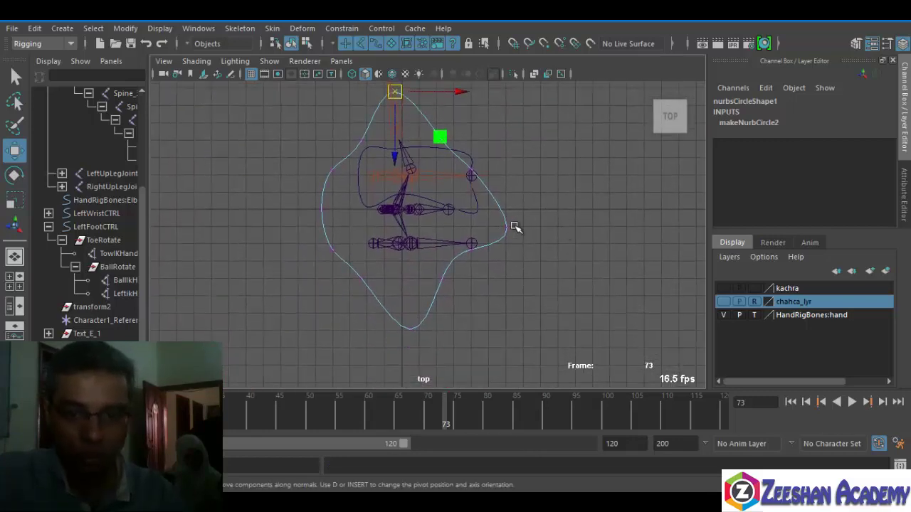
key(Insert)
drag(515, 230, 518, 204)
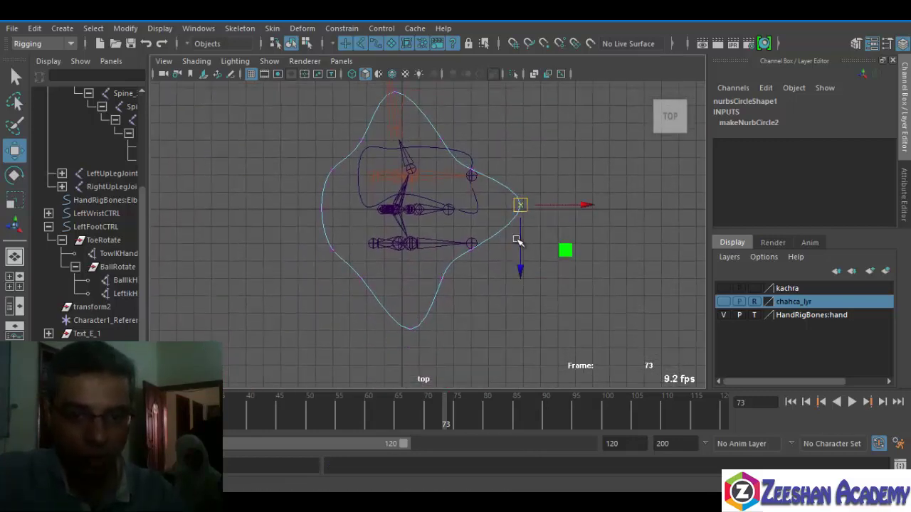
click(416, 331)
drag(419, 335, 404, 340)
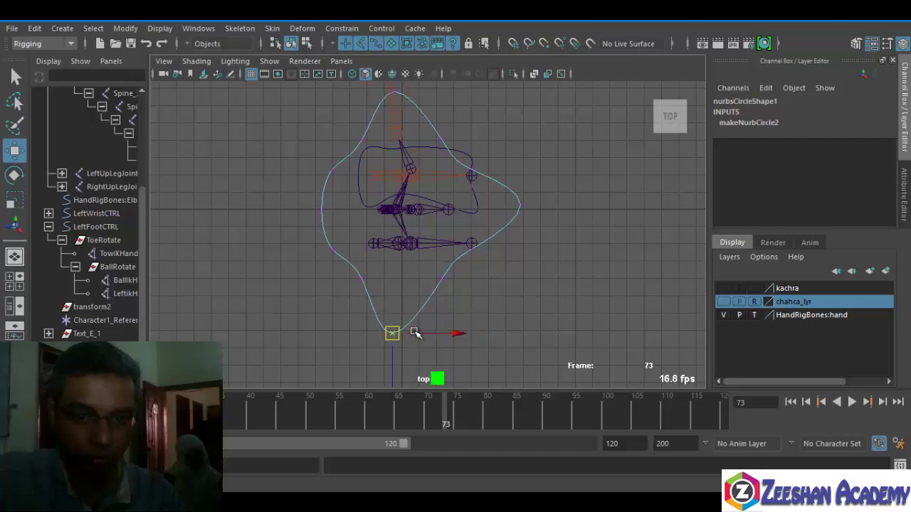
- Return to the perspective view, select the curve as an object, and rename it RootCTRL
alt+middle_drag(446, 265, 441, 281)
key(space)
drag(439, 274, 459, 217)
alt+drag(459, 213, 363, 249)
right_drag(569, 249, 585, 218)
click(580, 231)
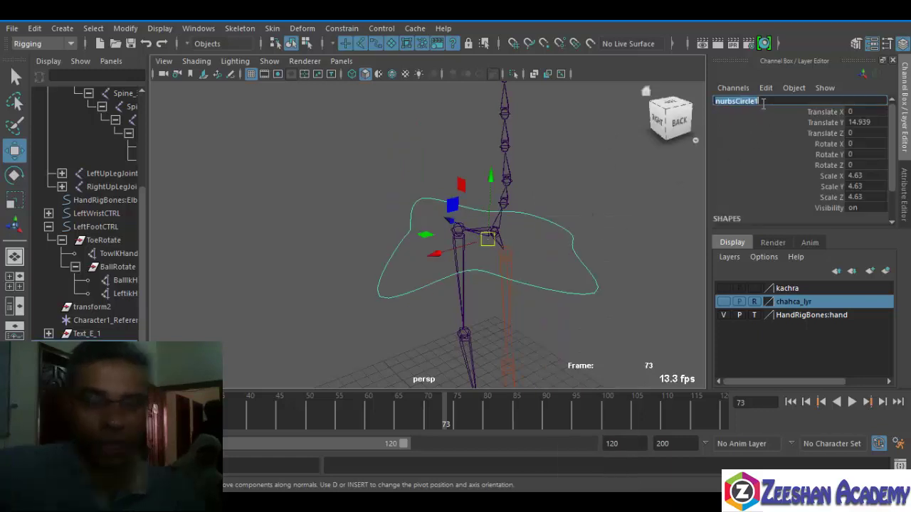
text(RootCTRL)
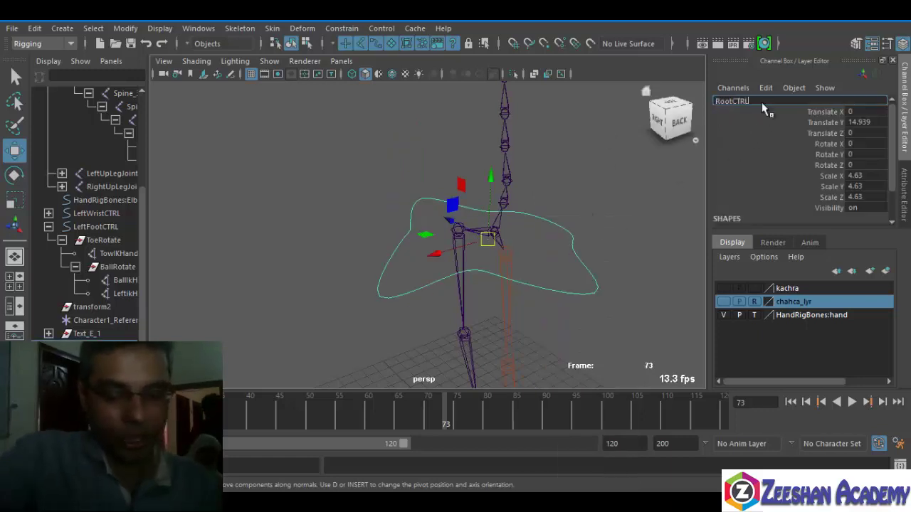
key(Return)
- Freeze the transformations of RootCTRL
alt+drag(553, 244, 482, 242)
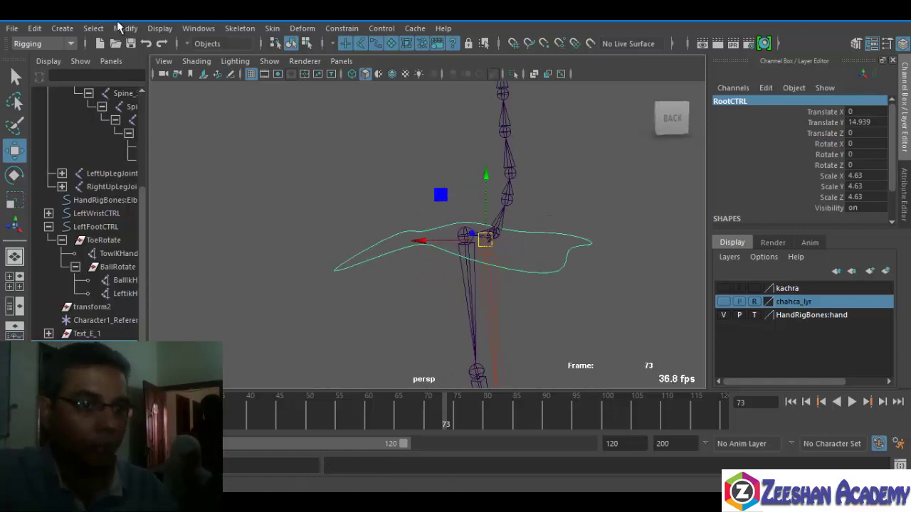
click(125, 29)
click(175, 90)
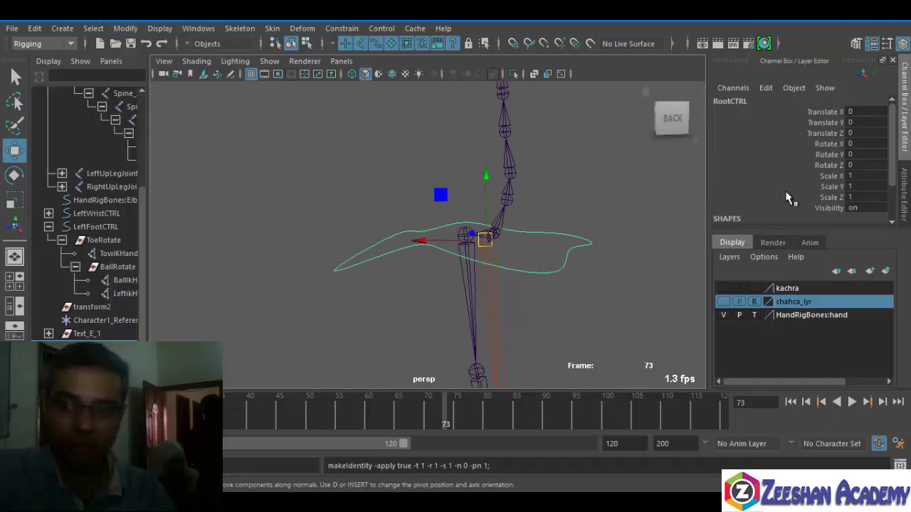
- Widen the Outliner, collapse the RootJoint hierarchy, and select RootJoint
alt+right_drag(437, 219, 176, 218)
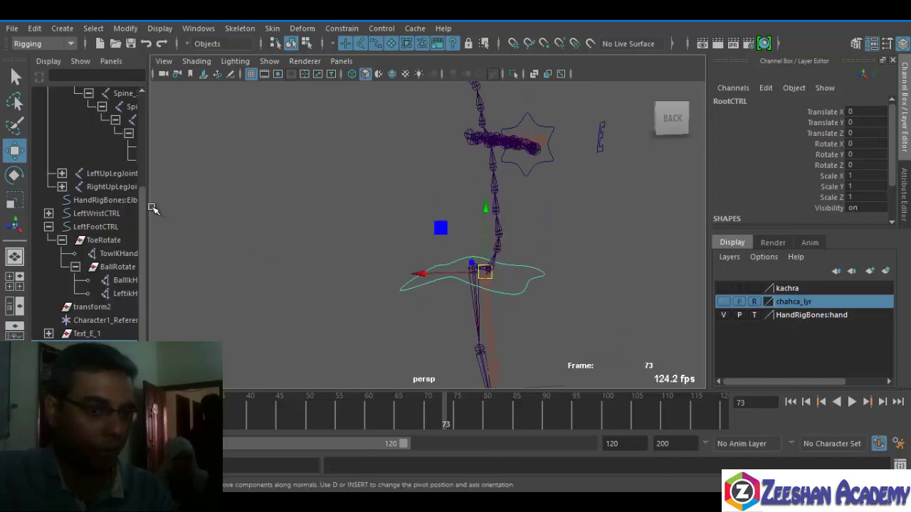
drag(150, 208, 349, 213)
scroll(139, 235, up, 4)
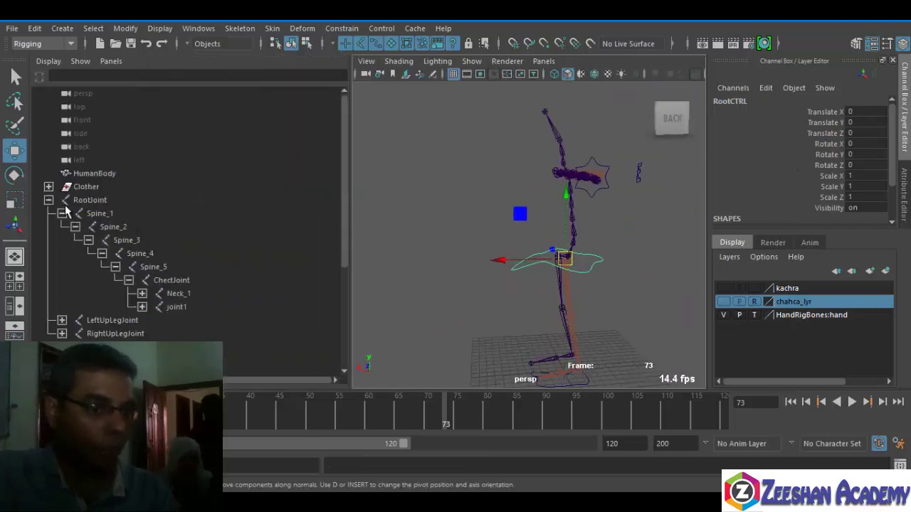
click(48, 200)
click(114, 213)
click(90, 200)
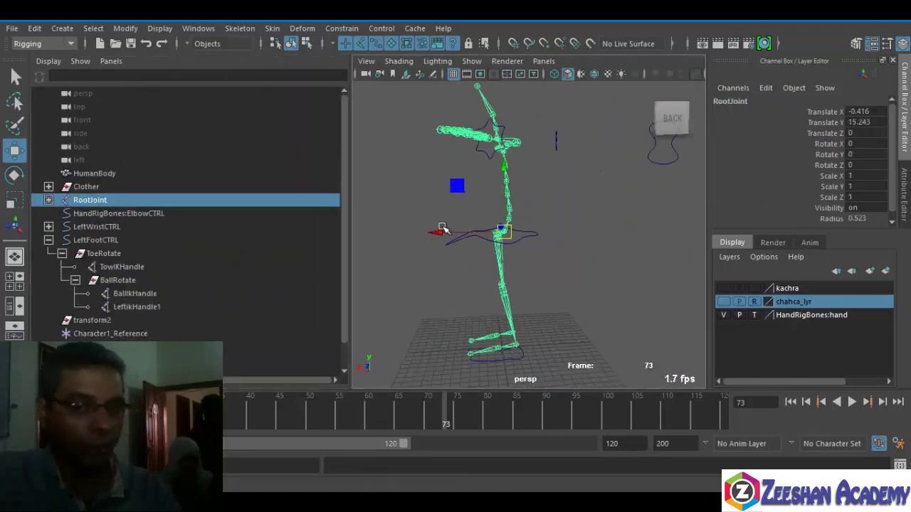
alt+drag(441, 228, 498, 242)
click(534, 248)
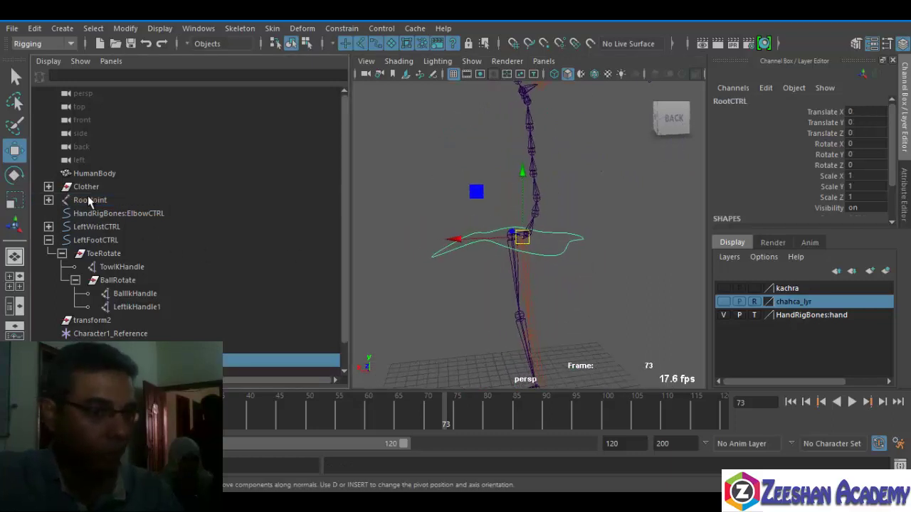
shift+click(90, 200)
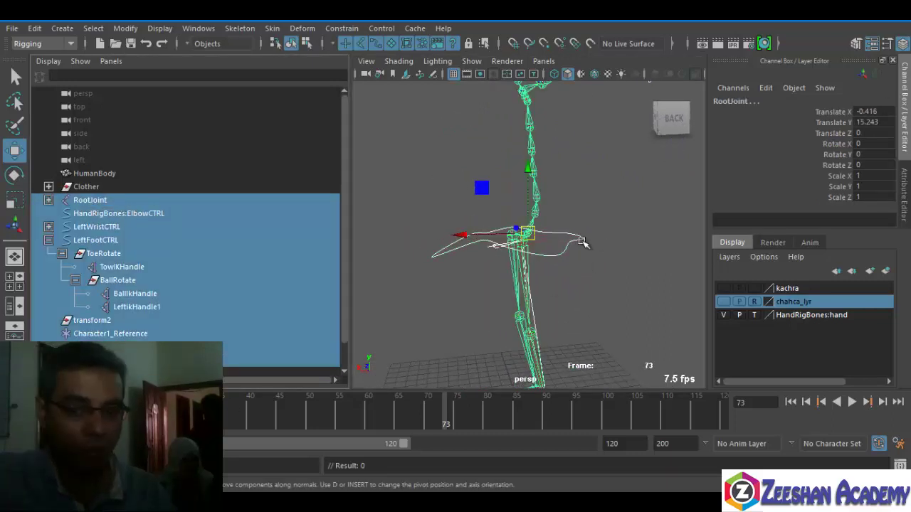
- Select the root joint at the hips together with the RootCTRL curve and parent RootJoint under RootCTRL
mouse_move(517, 263)
alt+mouse_down()
mouse_move(545, 247)
mouse_move(586, 246)
mouse_move(546, 233)
mouse_move(548, 250)
mouse_move(518, 249)
alt+mouse_up()
click(545, 233)
click(545, 233)
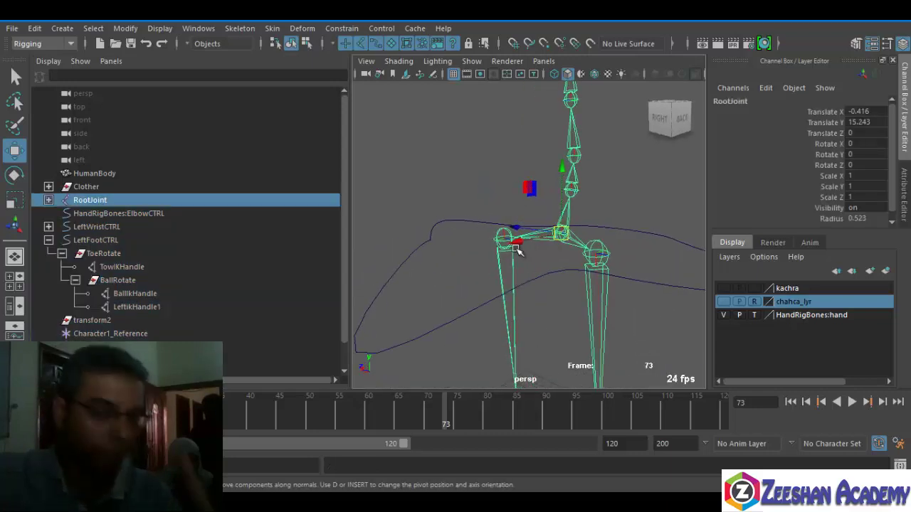
click(431, 239)
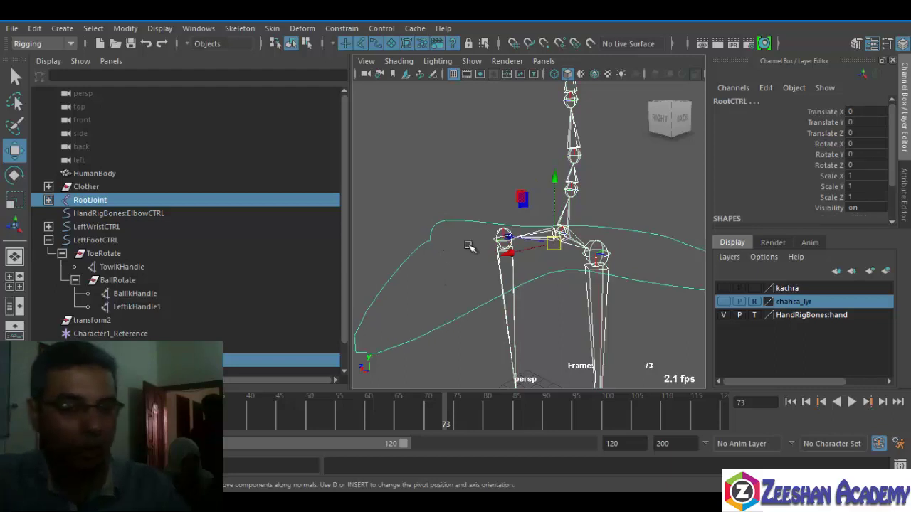
click(556, 258)
key(f)
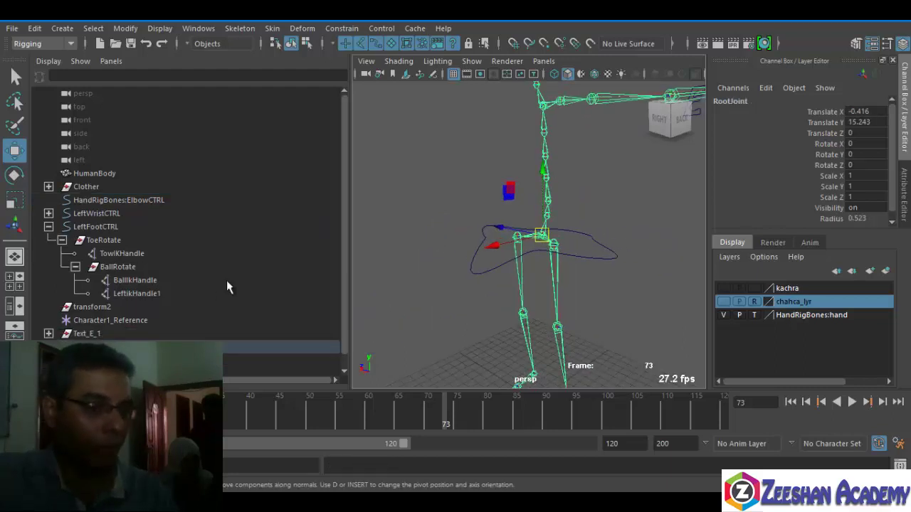
click(281, 346)
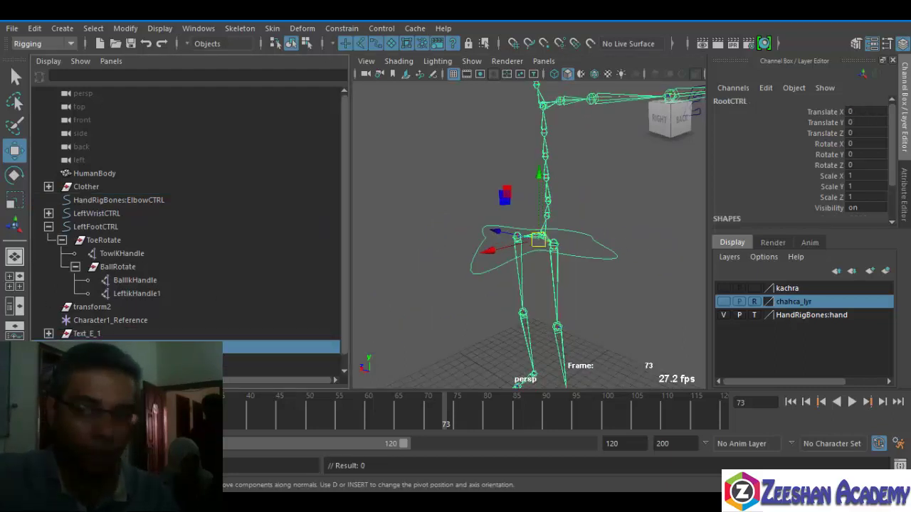
scroll(104, 333, down, 1)
click(104, 334)
- Select RootCTRL, try moving it along X to test the skeleton's response, and undo the move
click(111, 325)
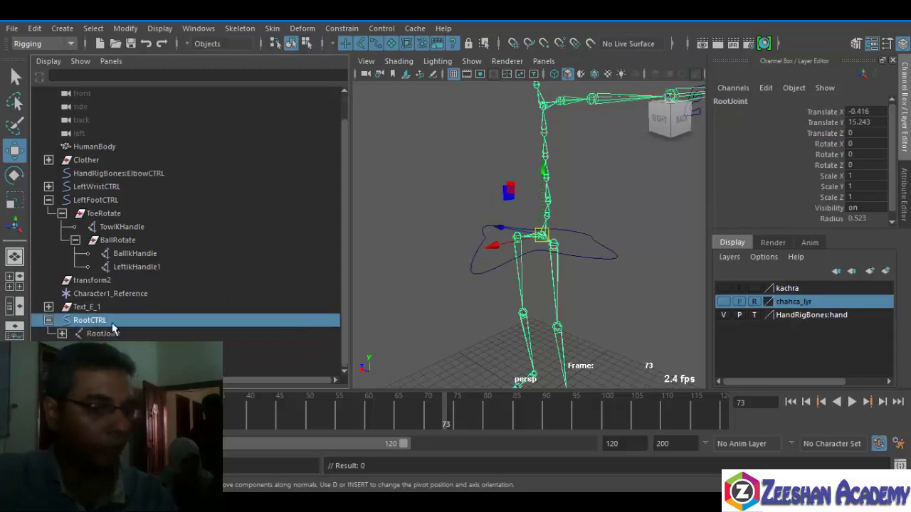
scroll(487, 283, down, 3)
middle_drag(486, 283, 522, 244)
key(ctrl+z)
key(ctrl+z)
key(ctrl+z)
key(ctrl+z)
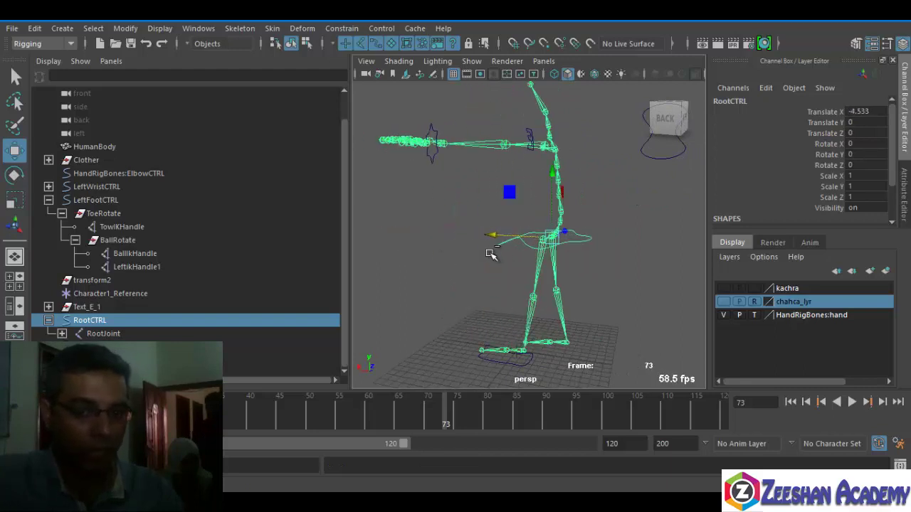
- Parent LeftWristCTRL under RootCTRL and collapse the RootCTRL hierarchy in the Outliner
alt+drag(459, 250, 422, 261)
drag(153, 307, 193, 252)
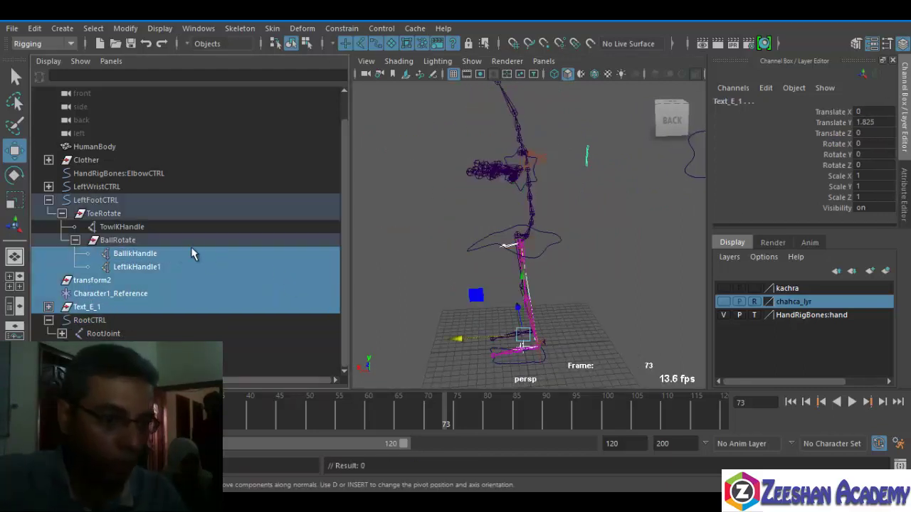
click(177, 241)
click(146, 187)
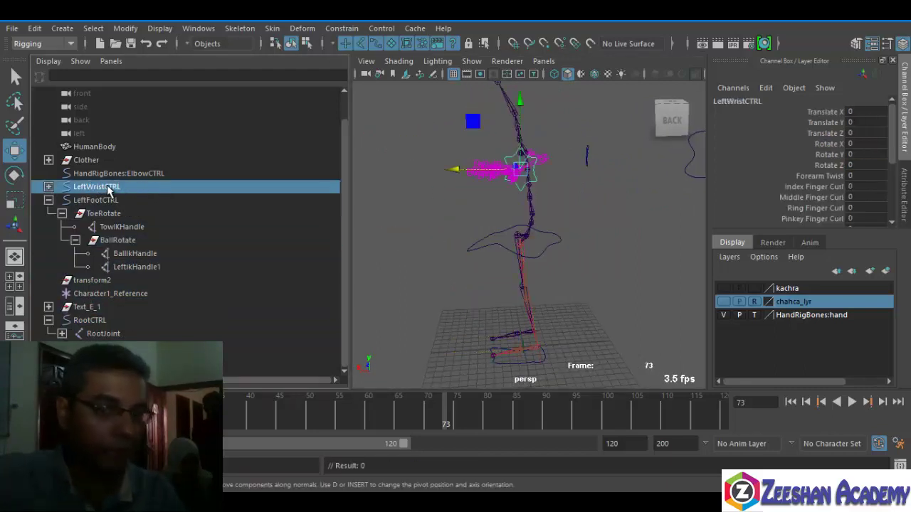
shift+click(97, 322)
key(ctrl+z)
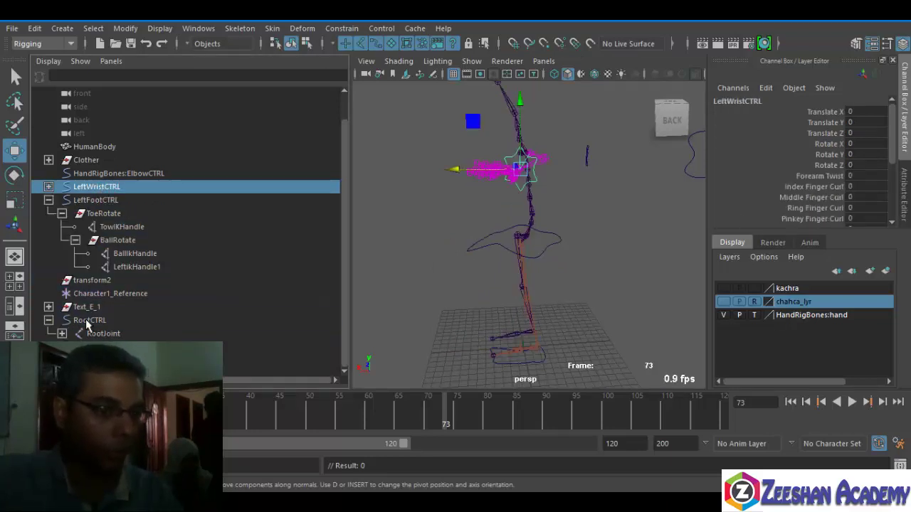
ctrl+click(87, 322)
key(p)
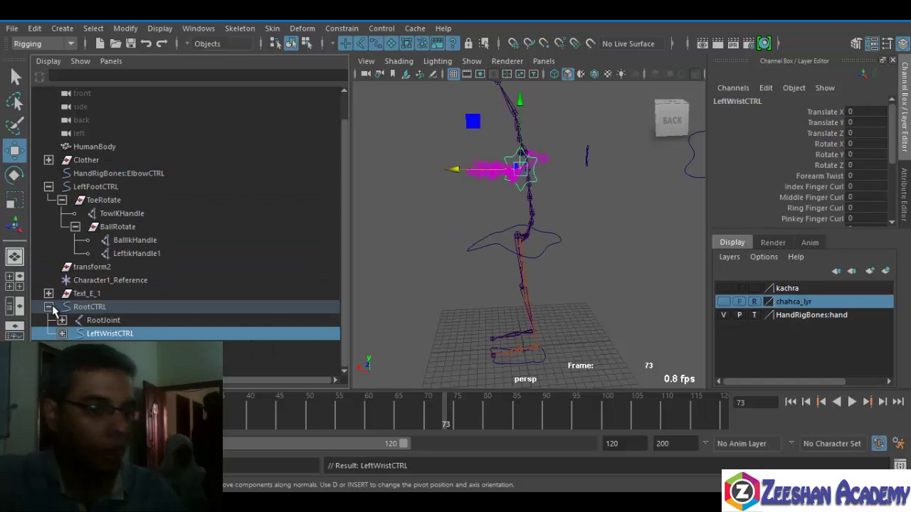
click(49, 307)
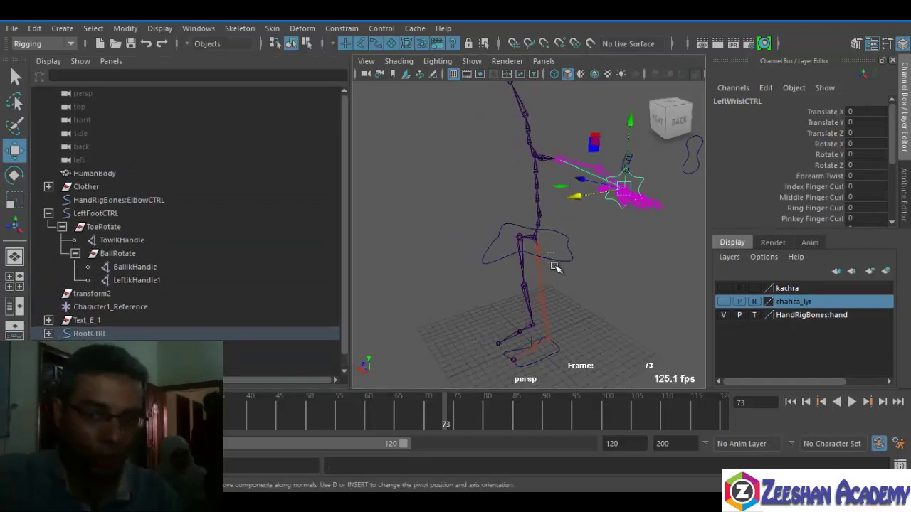
- Test RootCTRL with the wrist control attached by moving it along X, and undo the test move
click(469, 240)
drag(469, 241, 455, 262)
key(ctrl+z)
key(ctrl+z)
key(ctrl+z)
key(ctrl+z)
key(ctrl+z)
key(ctrl+z)
key(ctrl+z)
key(ctrl+z)
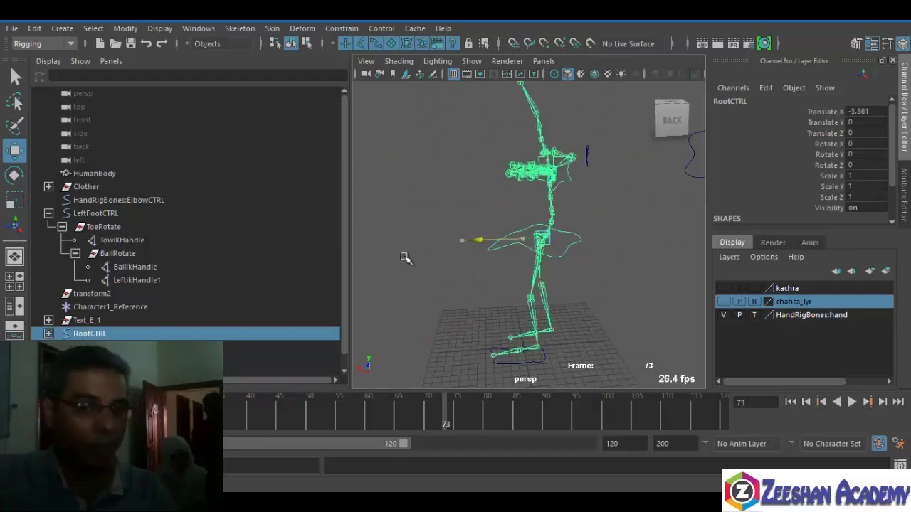
- Select the E-shaped LeftElbowCTRL and the RootCTRL curve and parent the elbow control under RootCTRL
alt+drag(489, 235, 475, 239)
alt+drag(496, 197, 534, 148)
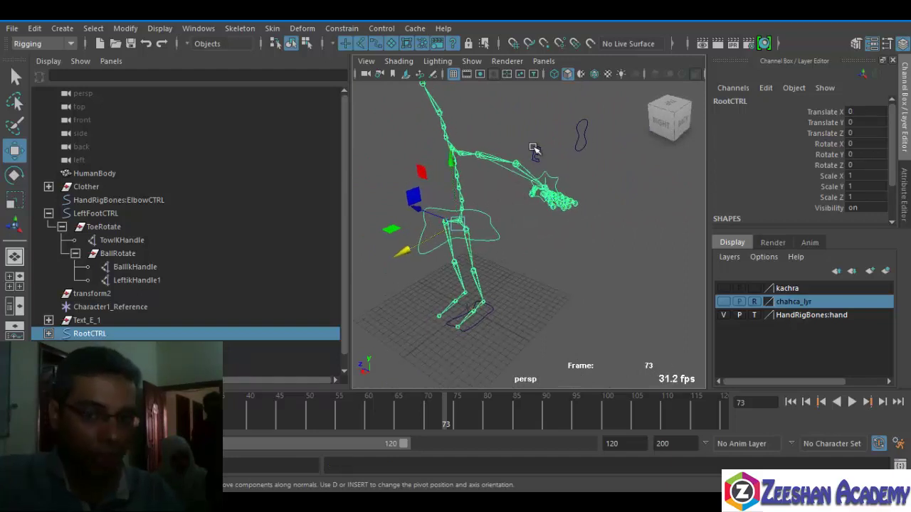
click(537, 153)
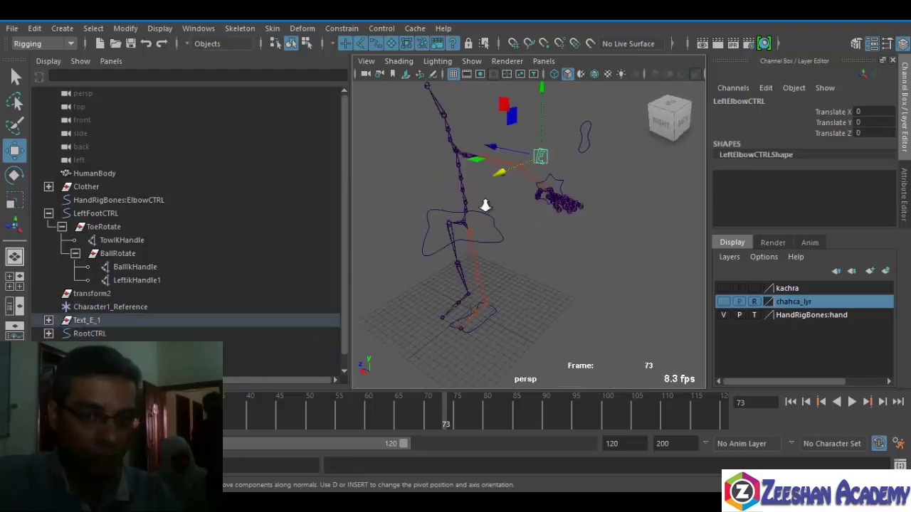
click(484, 246)
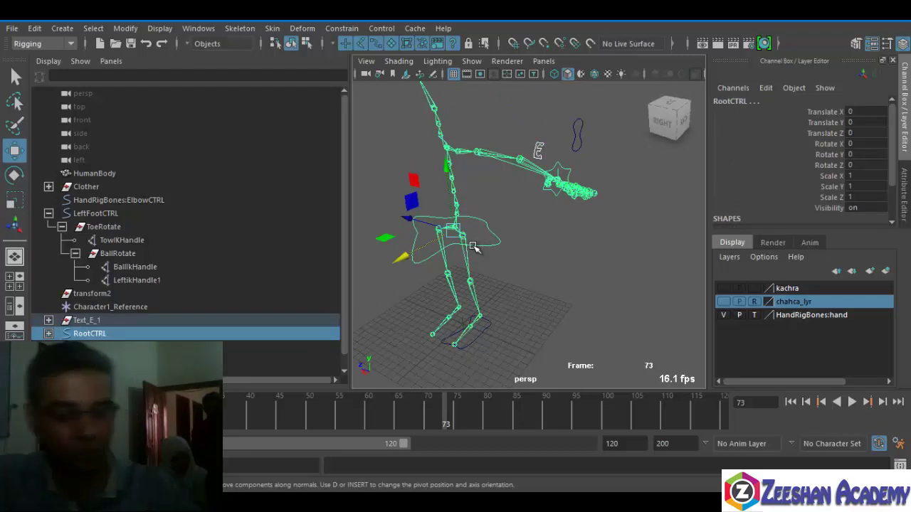
key(ctrl+z)
click(498, 246)
- Move RootCTRL freely in several directions to test the body, arm and elbow control together, and undo the moves
alt+drag(499, 246, 533, 375)
key(ctrl+z)
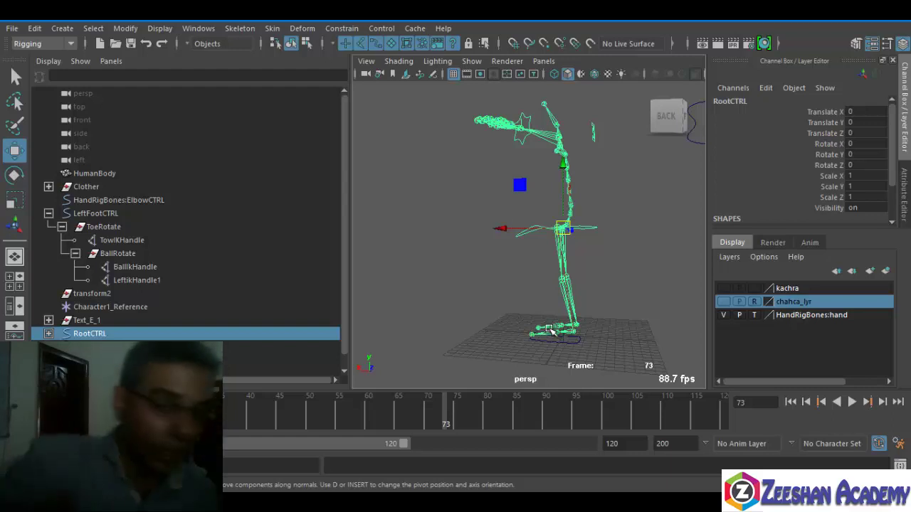
alt+drag(545, 178, 566, 151)
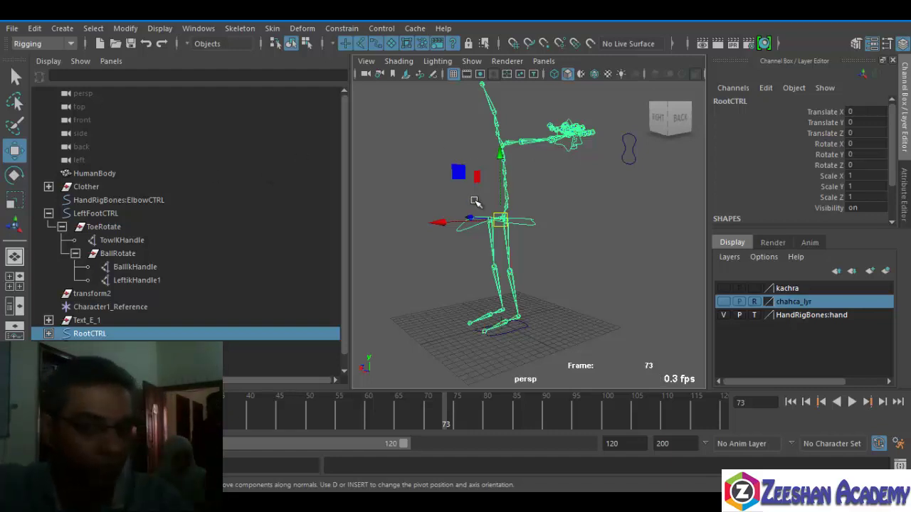
alt+drag(475, 201, 502, 195)
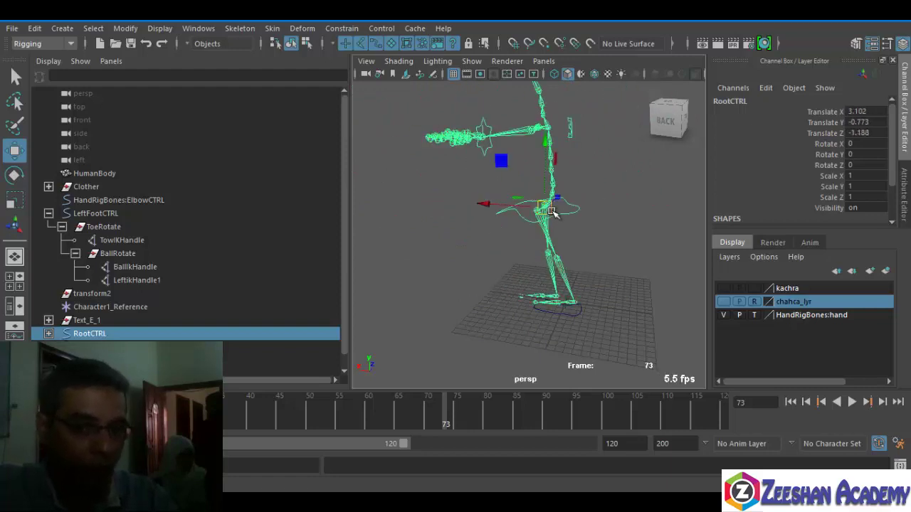
mouse_move(552, 212)
mouse_down()
mouse_move(596, 228)
mouse_move(534, 204)
mouse_move(542, 210)
mouse_up()
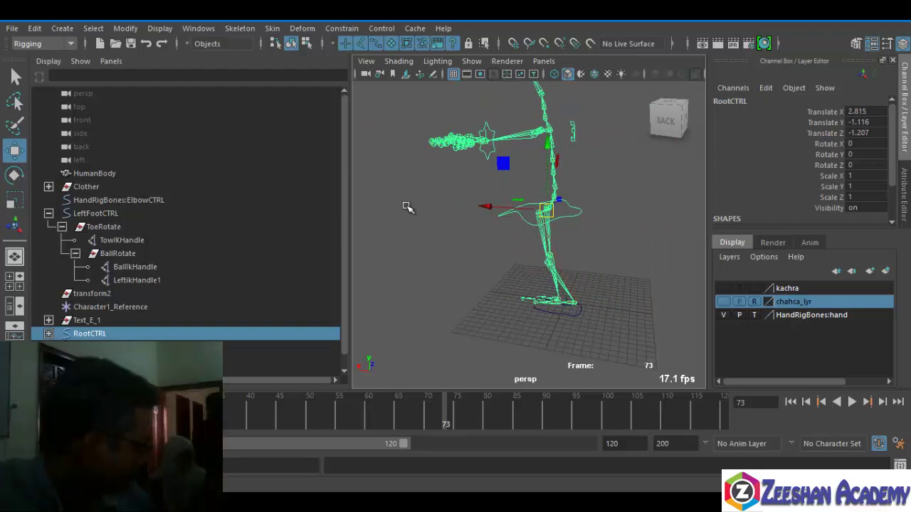
key(ctrl+z)
key(ctrl+z)
key(ctrl+z)
key(ctrl+z)
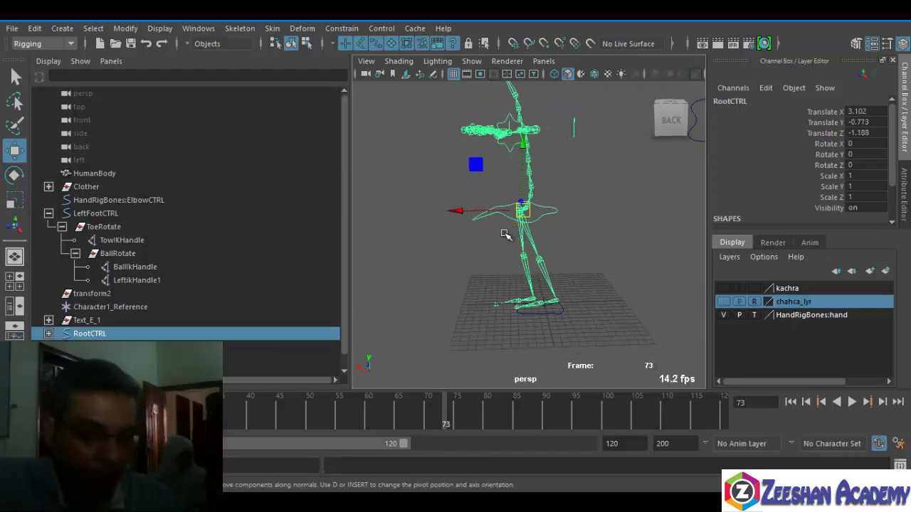
- Create a NURBS circle and raise it to the lower spine at about 17.94 in Y
mouse_move(556, 221)
alt+mouse_down()
mouse_move(502, 205)
mouse_move(545, 214)
alt+mouse_up()
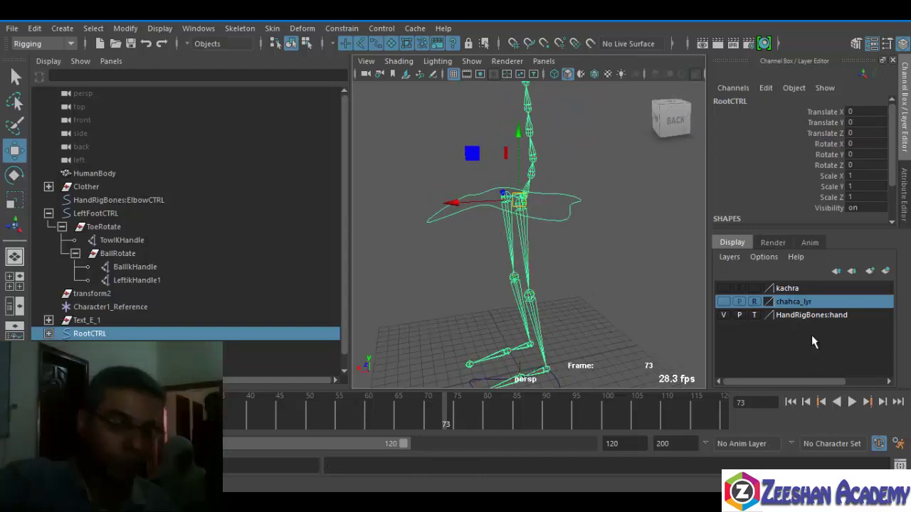
mouse_move(614, 260)
alt+mouse_down()
mouse_move(491, 289)
mouse_move(611, 295)
mouse_move(455, 270)
mouse_move(498, 256)
mouse_move(599, 248)
mouse_move(477, 296)
mouse_move(562, 285)
mouse_move(491, 291)
mouse_move(548, 264)
mouse_move(483, 248)
mouse_move(534, 209)
mouse_move(541, 235)
mouse_move(601, 263)
alt+mouse_up()
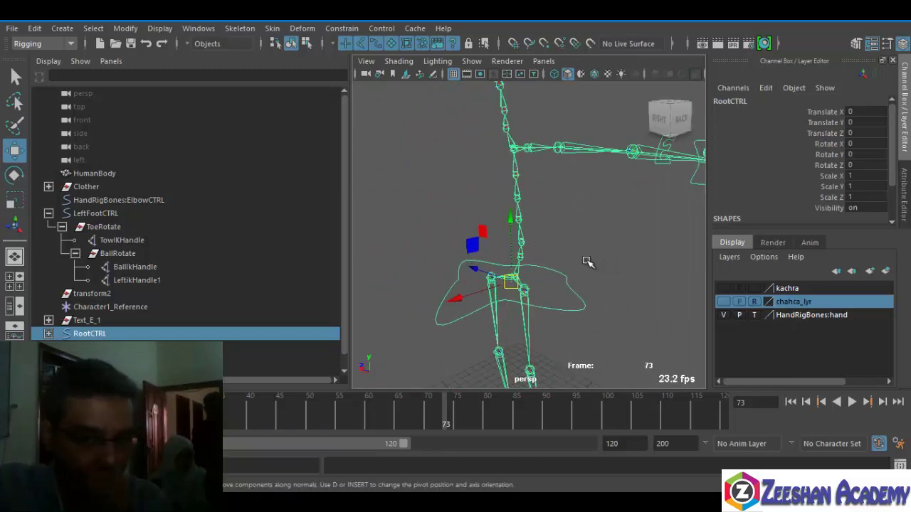
alt+drag(487, 273, 448, 261)
click(61, 29)
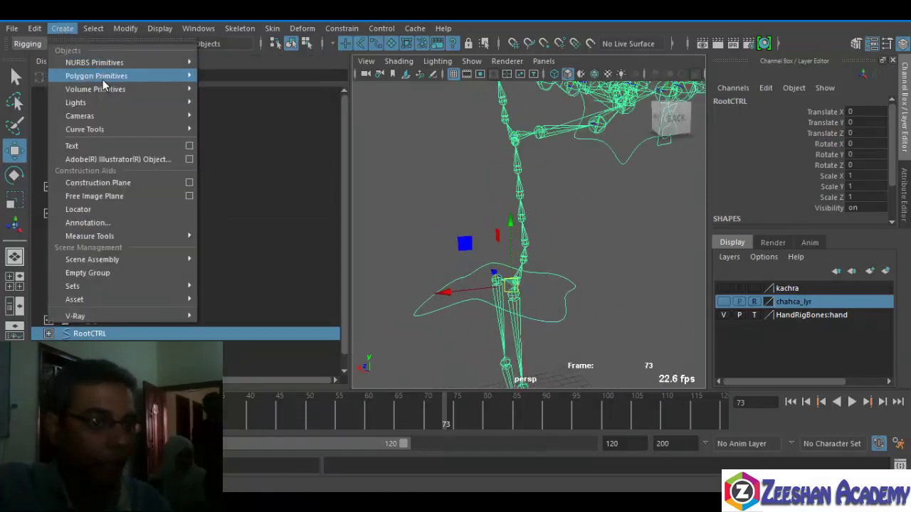
mouse_move(114, 62)
click(277, 153)
alt+drag(463, 225, 524, 245)
drag(527, 157, 528, 155)
scroll(530, 236, up, 4)
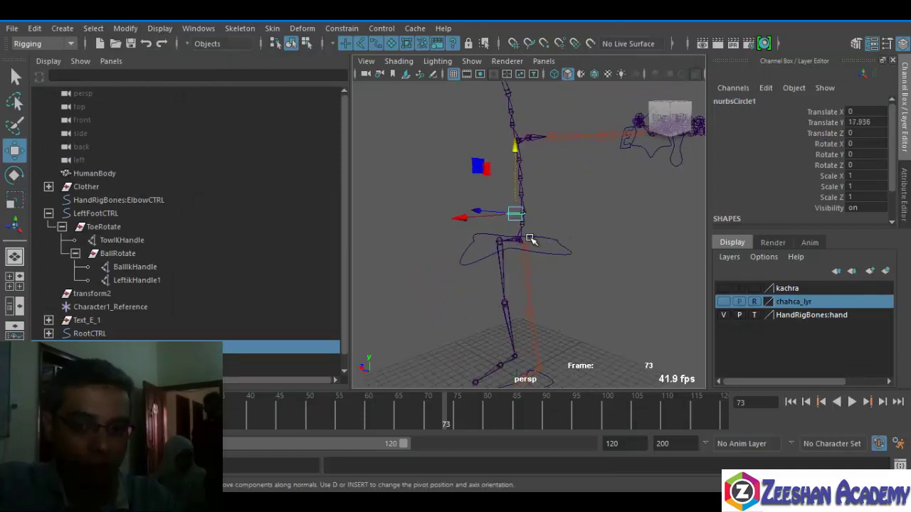
- Show the chahca_lyr body layer and scale the circle around the waist to about 7 in X and 5 in Y and Z
drag(518, 222, 467, 265)
key(r)
alt+drag(467, 265, 498, 235)
click(723, 301)
scroll(555, 259, up, 3)
alt+right_drag(556, 260, 380, 248)
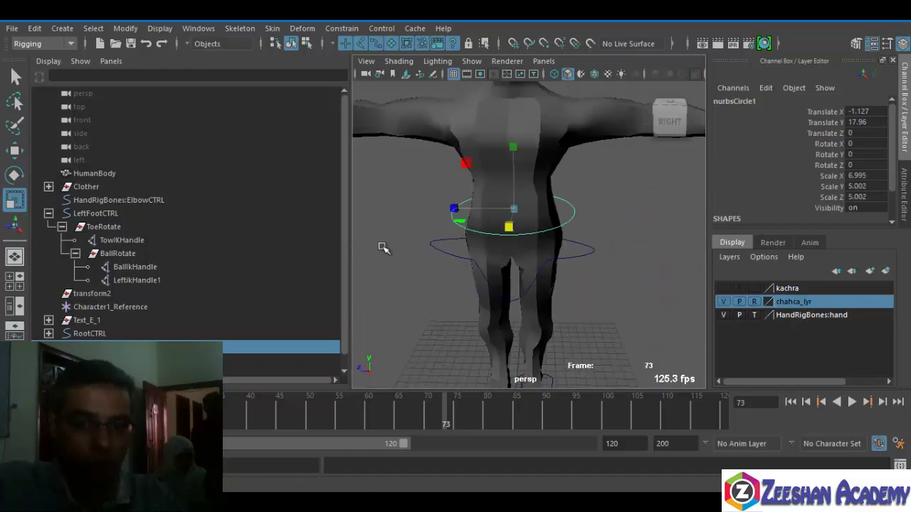
- Reduce the waist circle's X scale to about 4.98, shift it to about 0.26 in X, and hide chahca_lyr
alt+drag(380, 248, 594, 271)
drag(583, 215, 491, 275)
key(w)
click(723, 301)
scroll(491, 276, up, 2)
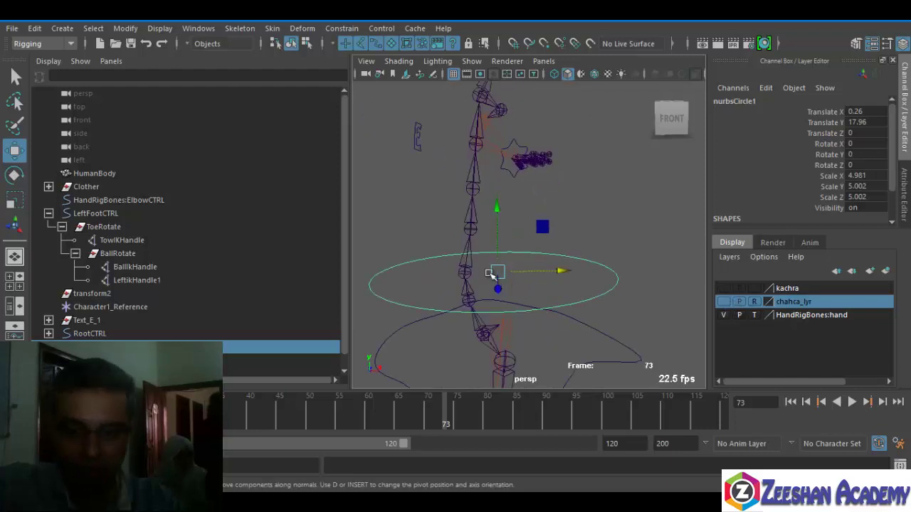
- Move the waist circle's pivot onto the lower spine joint and leave pivot editing
key(1)
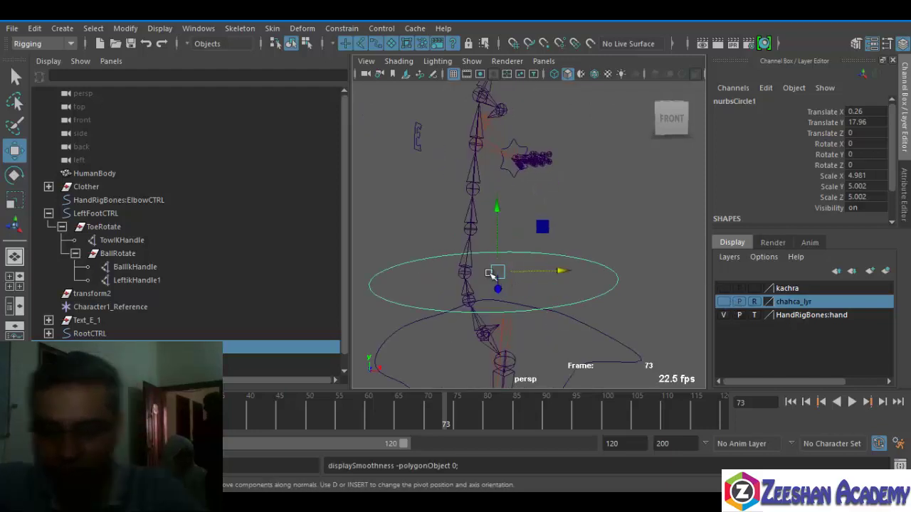
key(d)
alt+drag(494, 271, 569, 298)
mouse_move(604, 264)
mouse_down()
mouse_move(576, 264)
mouse_move(589, 267)
mouse_up()
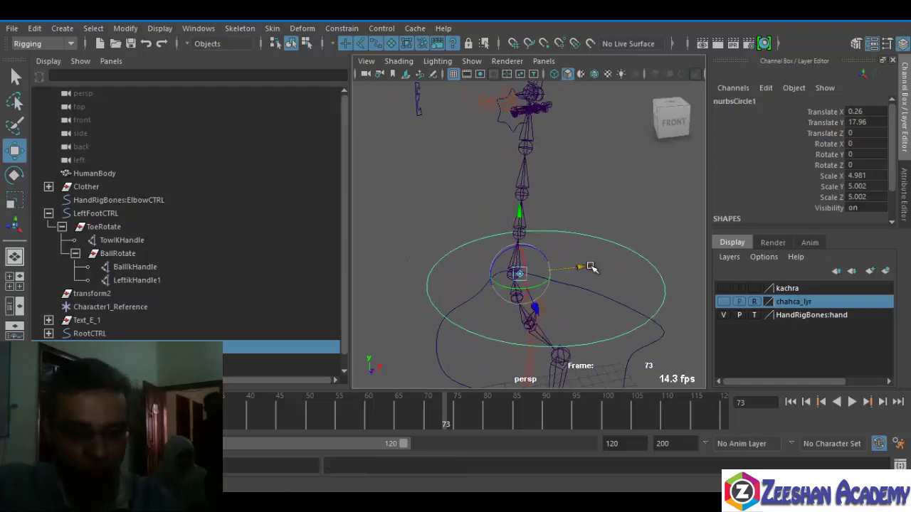
alt+drag(518, 271, 527, 306)
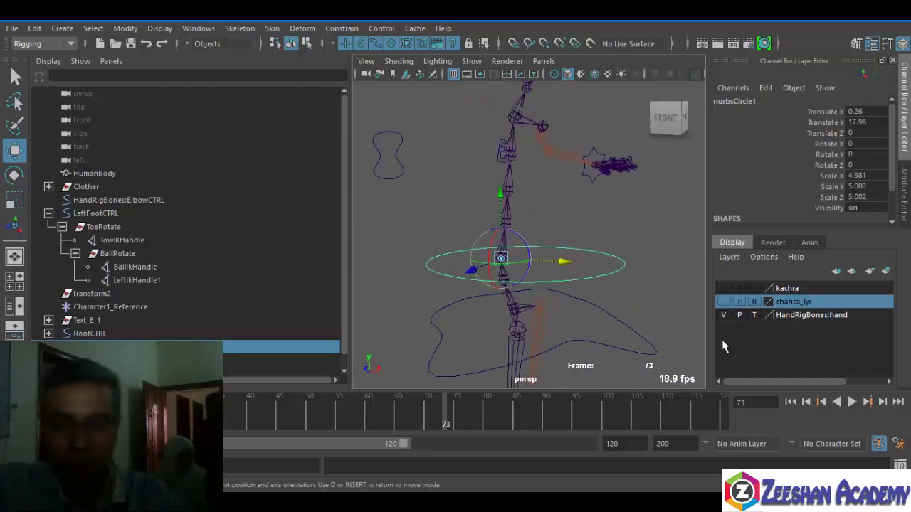
key(space)
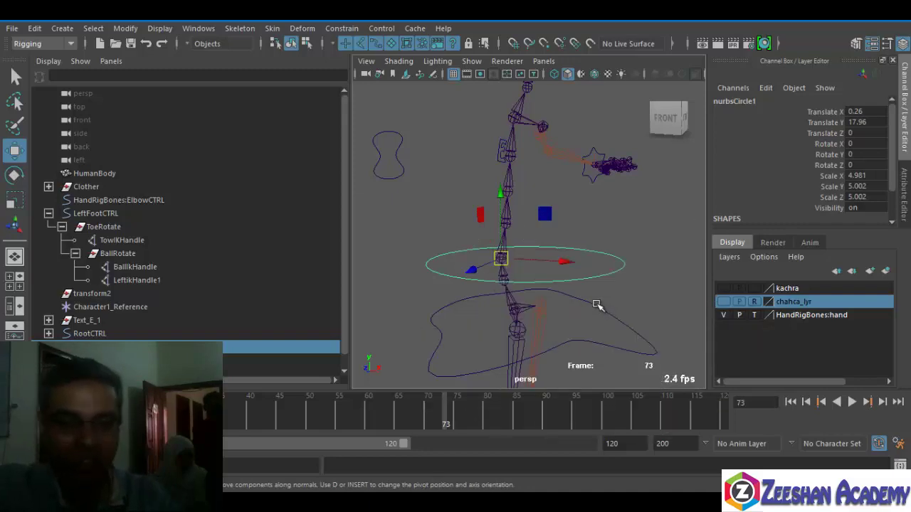
- Activate the Rotate tool for the waist circle and narrow the Outliner to enlarge the viewport
alt+drag(595, 305, 539, 250)
key(e)
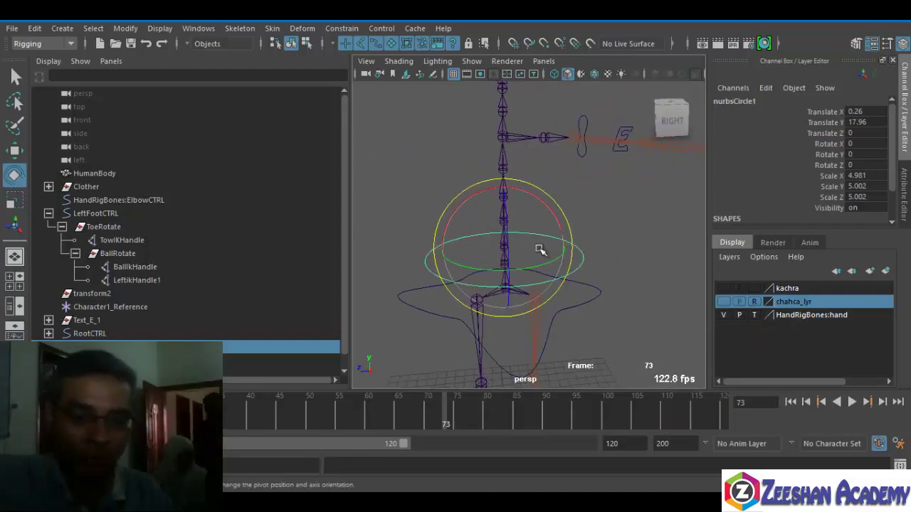
click(355, 133)
drag(350, 132, 183, 152)
- Examine the waist circle's placement relative to the spine joints and RootCTRL from several angles
alt+drag(416, 223, 486, 294)
click(532, 264)
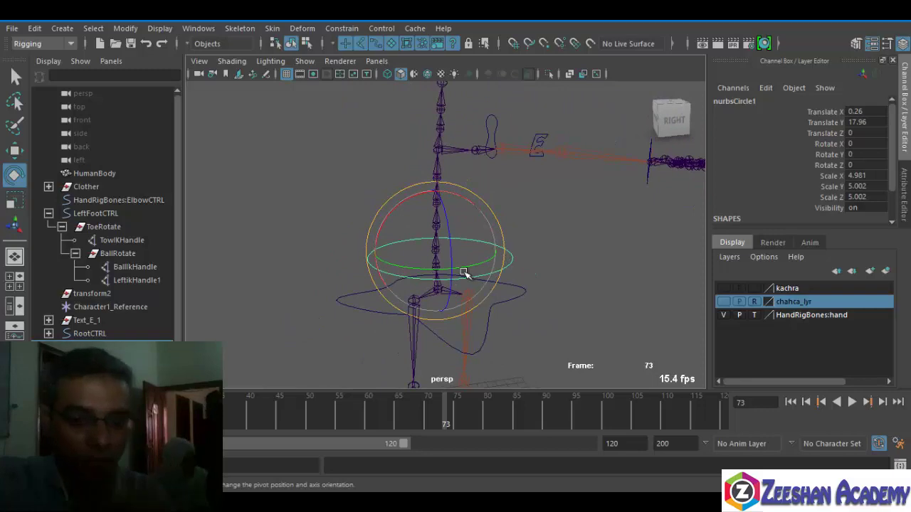
alt+drag(512, 251, 446, 242)
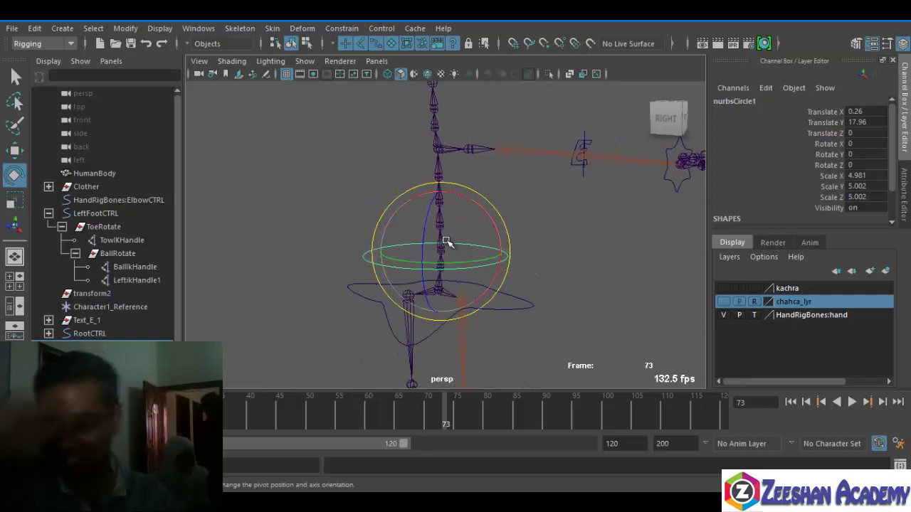
alt+drag(427, 312, 472, 248)
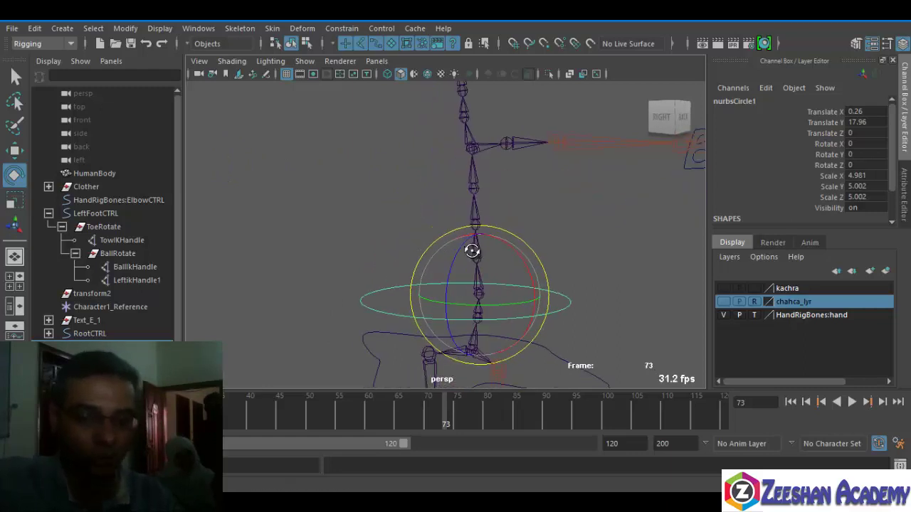
key(q)
scroll(480, 257, up, 5)
scroll(405, 265, down, 3)
alt+drag(358, 285, 373, 279)
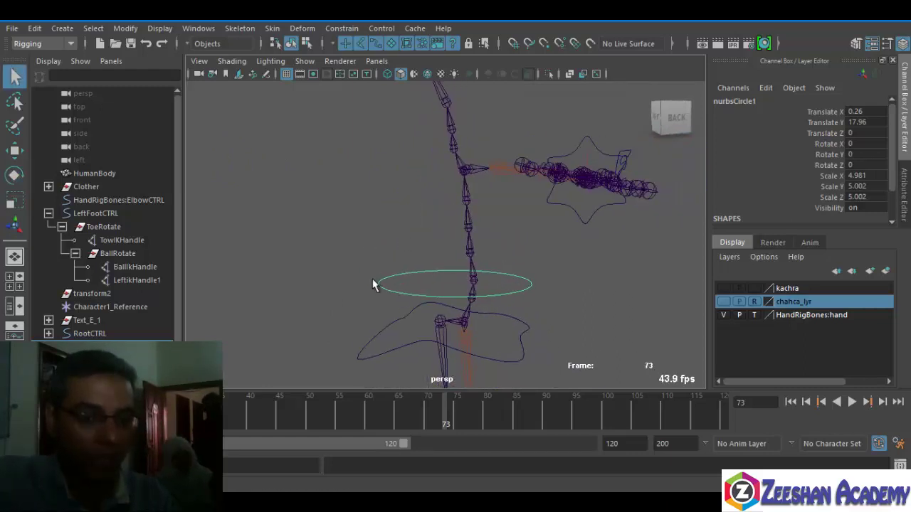
- Rename the waist circle to SpineCTRL
click(748, 106)
text(s)
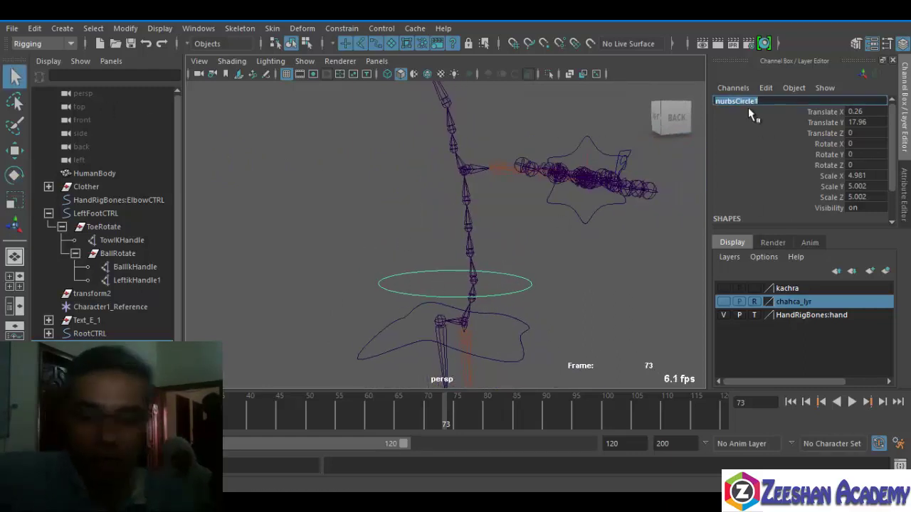
text(pineCT)
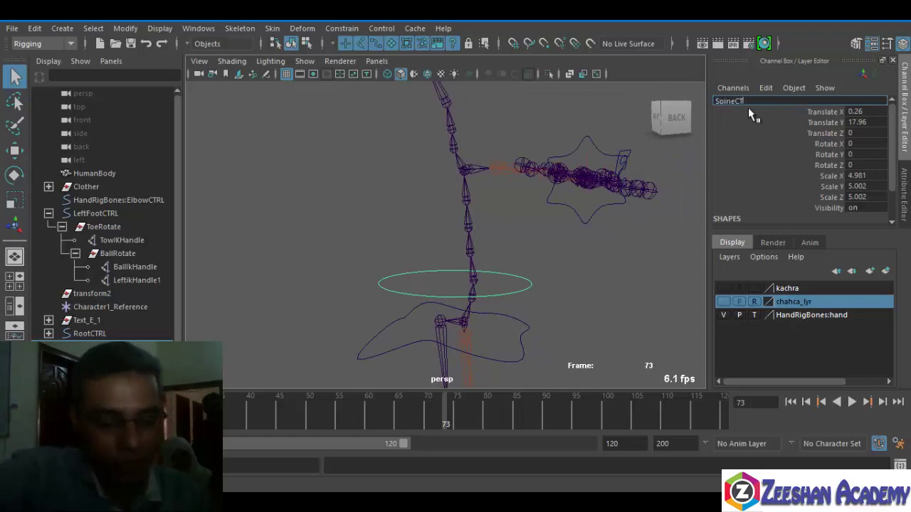
text(RL)
key(Return)
- Freeze SpineCTRL's transformations
alt+drag(424, 213, 485, 217)
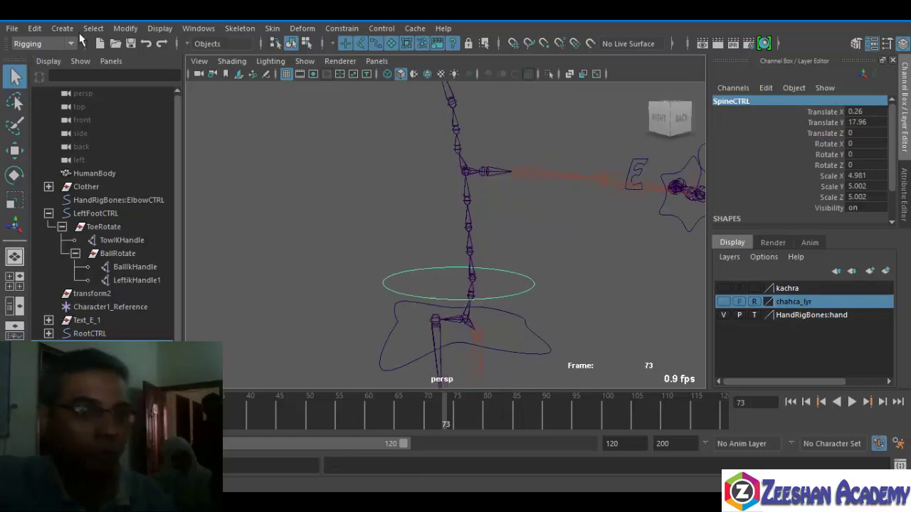
click(126, 29)
click(158, 94)
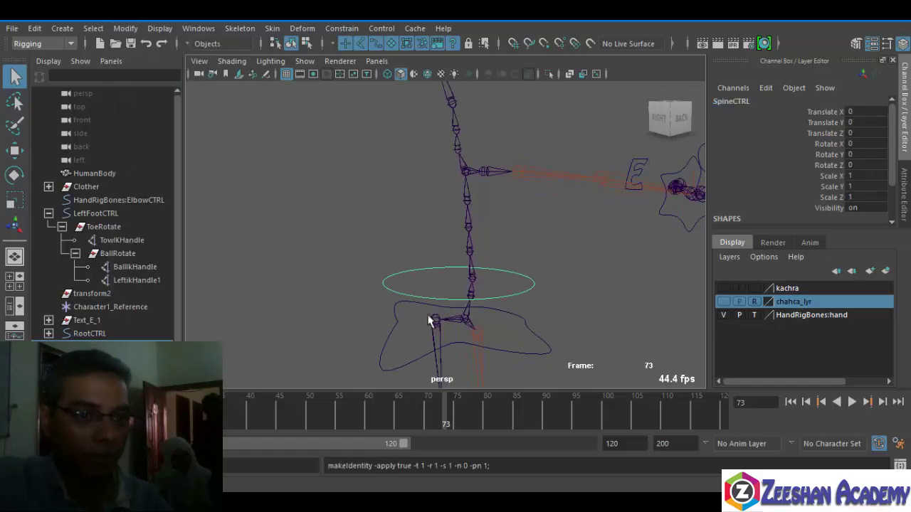
alt+drag(446, 304, 424, 309)
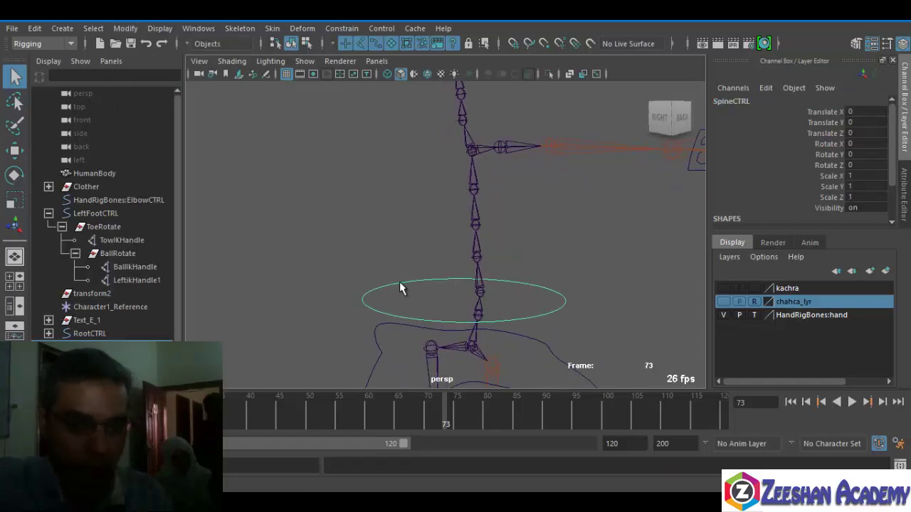
- Open the Connection Editor with SpineCTRL loaded as the source and expand its rotate attributes
alt+drag(450, 317, 481, 327)
click(199, 27)
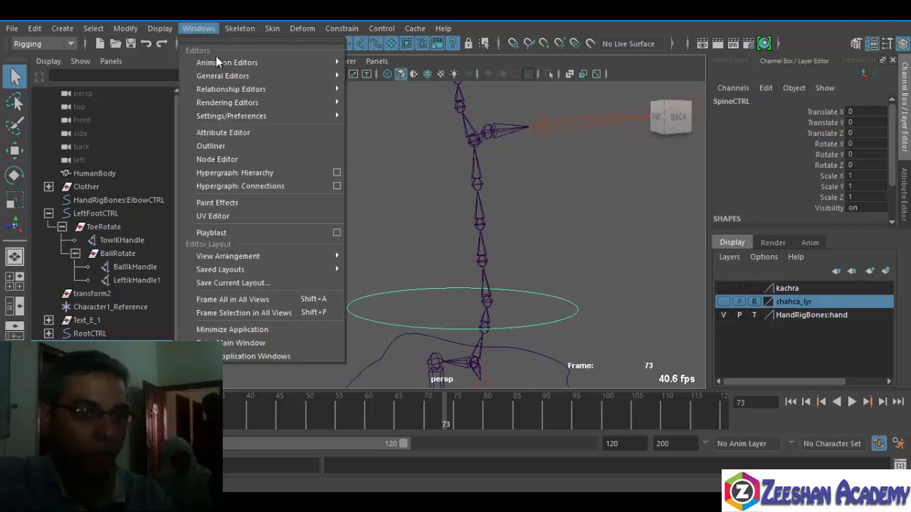
key(Escape)
click(198, 28)
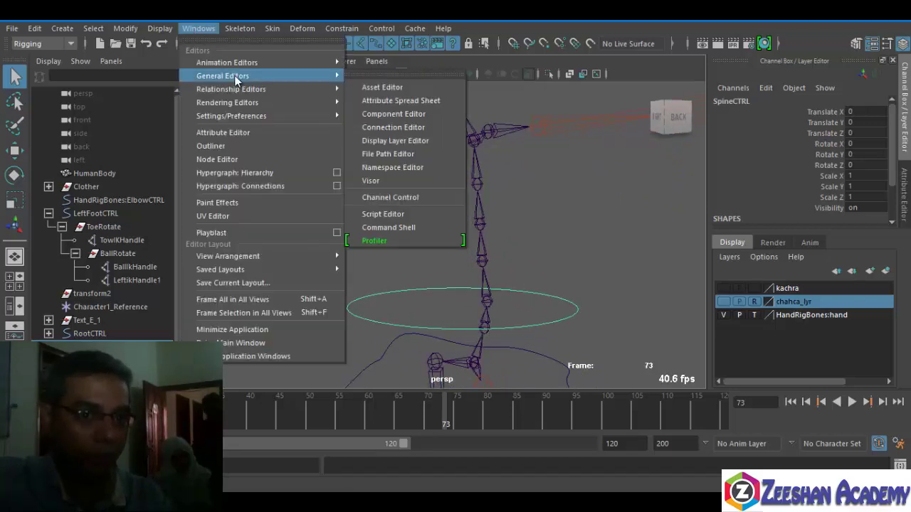
key(Escape)
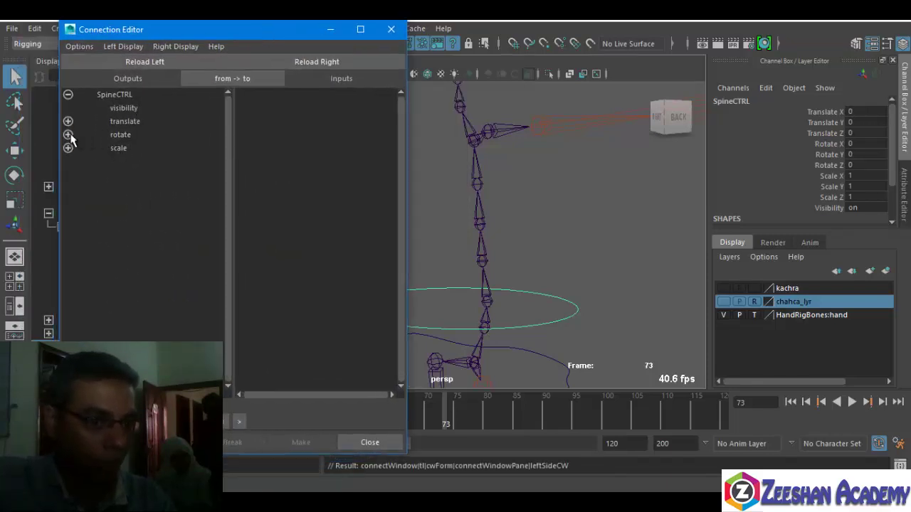
alt+drag(464, 276, 511, 251)
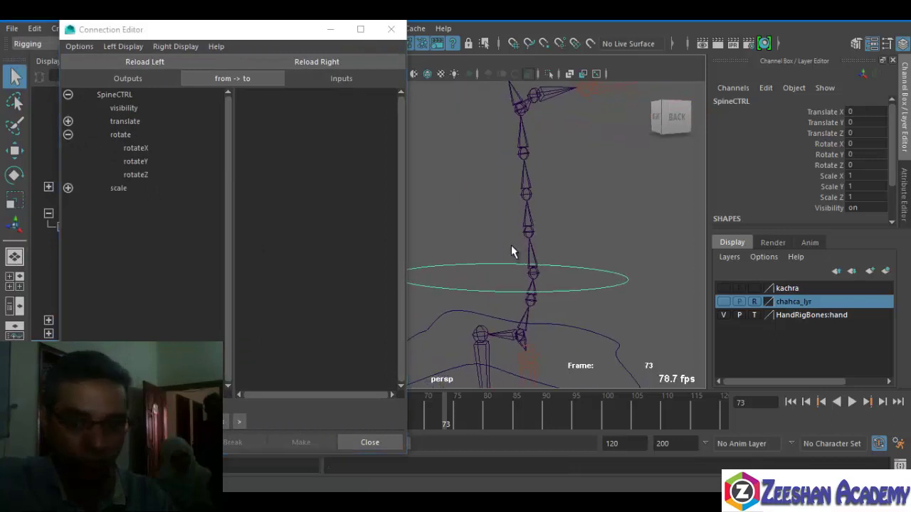
- Load Spine_1 as the connection target and connect SpineCTRL's rotate to Spine_1's rotate
click(533, 268)
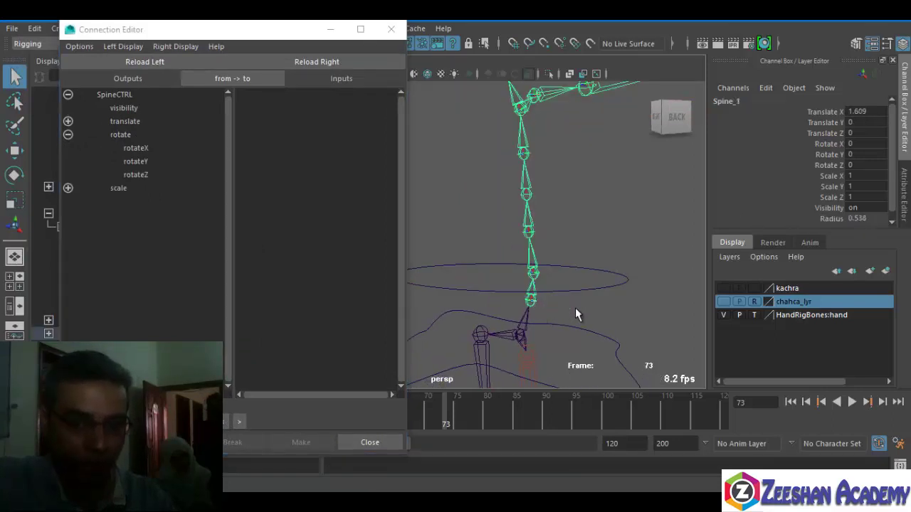
click(343, 64)
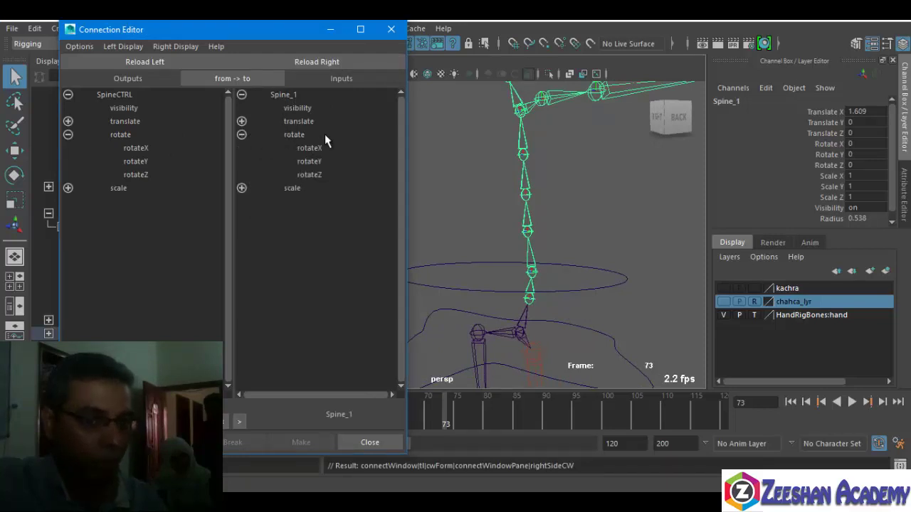
click(130, 134)
click(291, 138)
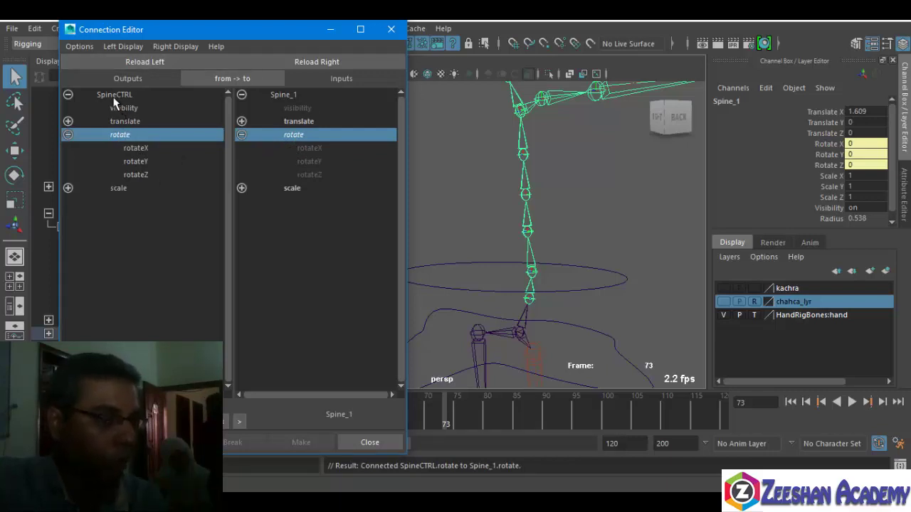
- Test-rotate SpineCTRL about Z in both directions to drive the spine joints, and undo the rotation
click(482, 289)
alt+drag(533, 301, 501, 251)
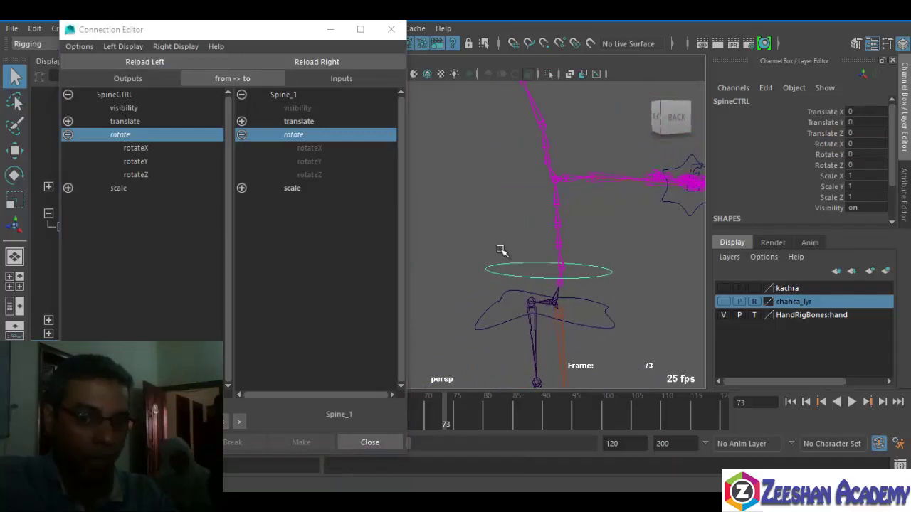
key(e)
drag(540, 224, 605, 241)
mouse_move(542, 222)
mouse_down()
mouse_move(584, 281)
mouse_move(481, 285)
mouse_move(589, 246)
mouse_move(588, 260)
mouse_move(535, 226)
mouse_up()
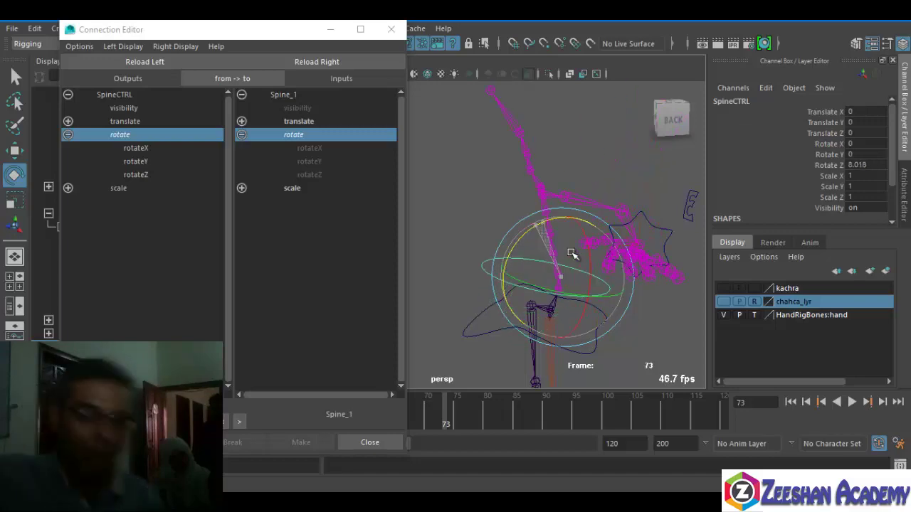
drag(572, 254, 520, 257)
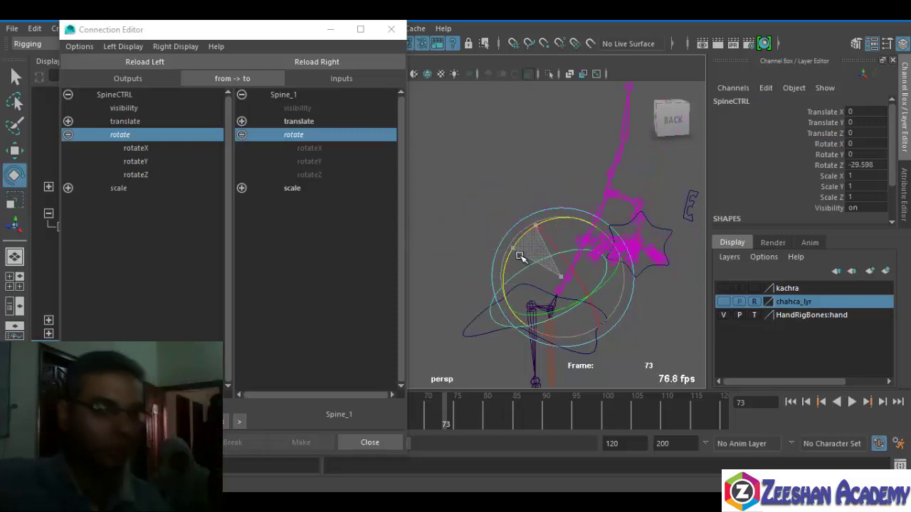
key(ctrl+z)
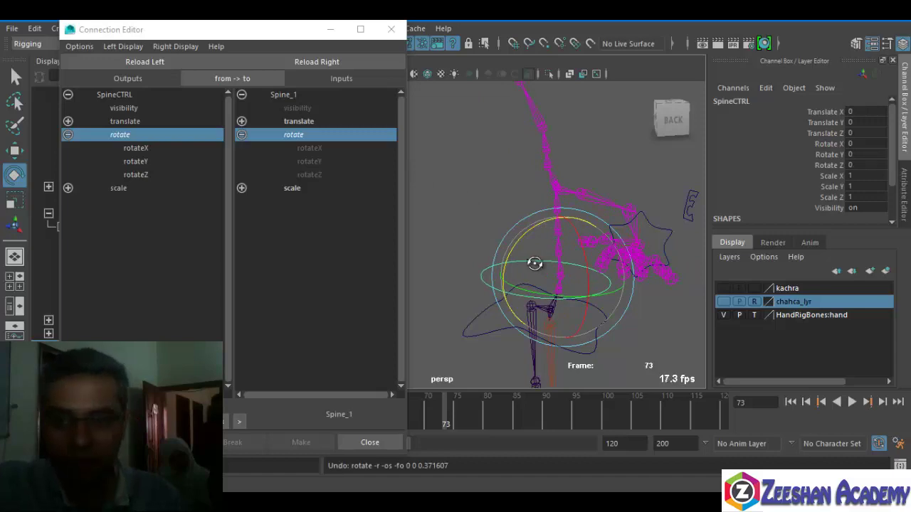
- Disconnect Spine_1's rotate from SpineCTRL's rotate and keep SpineCTRL selected
alt+drag(534, 264, 579, 253)
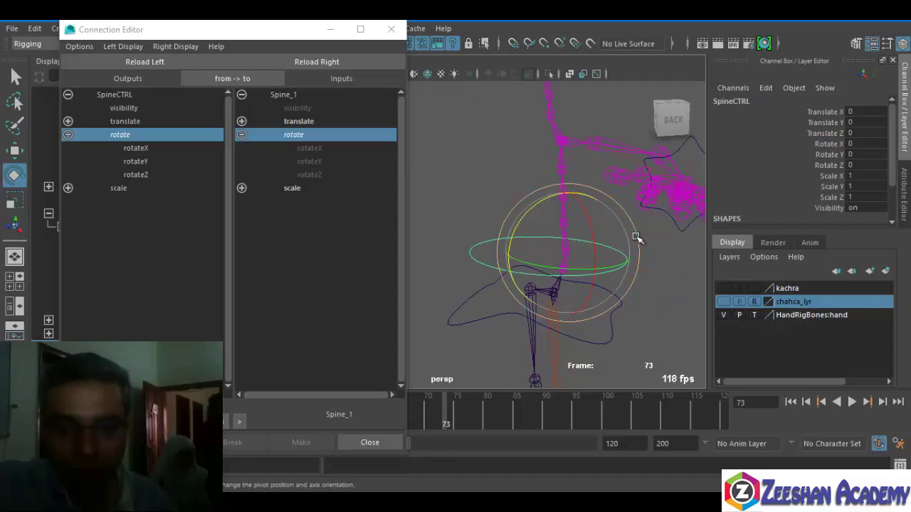
alt+drag(584, 238, 612, 271)
key(q)
click(580, 268)
click(322, 142)
alt+drag(527, 242, 489, 210)
click(489, 209)
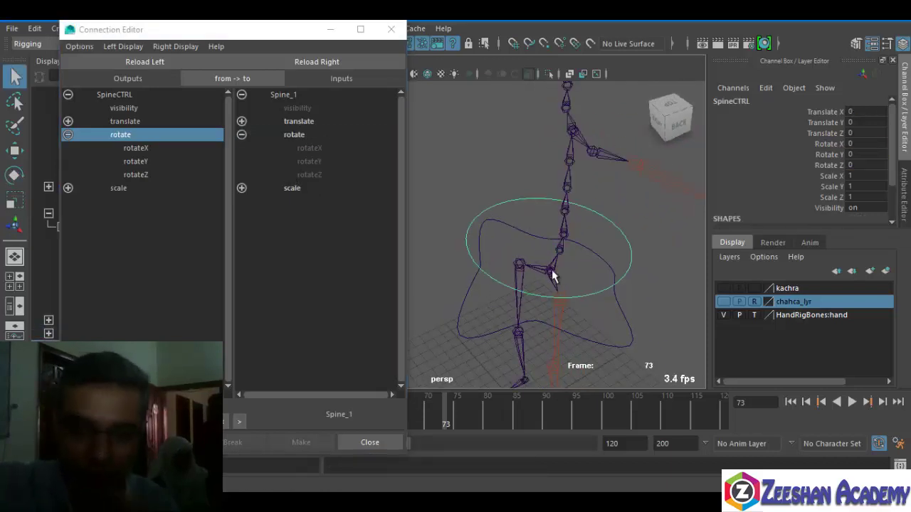
alt+drag(514, 252, 498, 212)
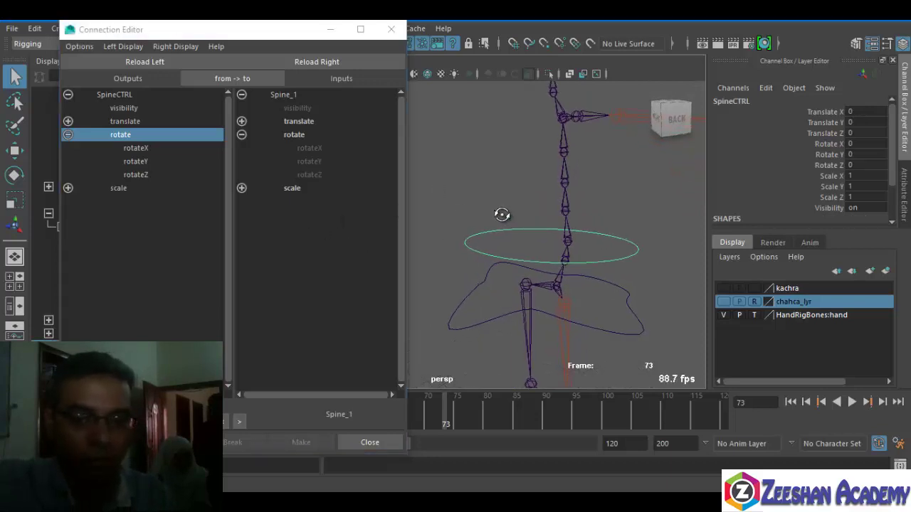
- Compare the rotation axes of the Spine_1 joint and SpineCTRL using the Rotate tool on each
click(112, 135)
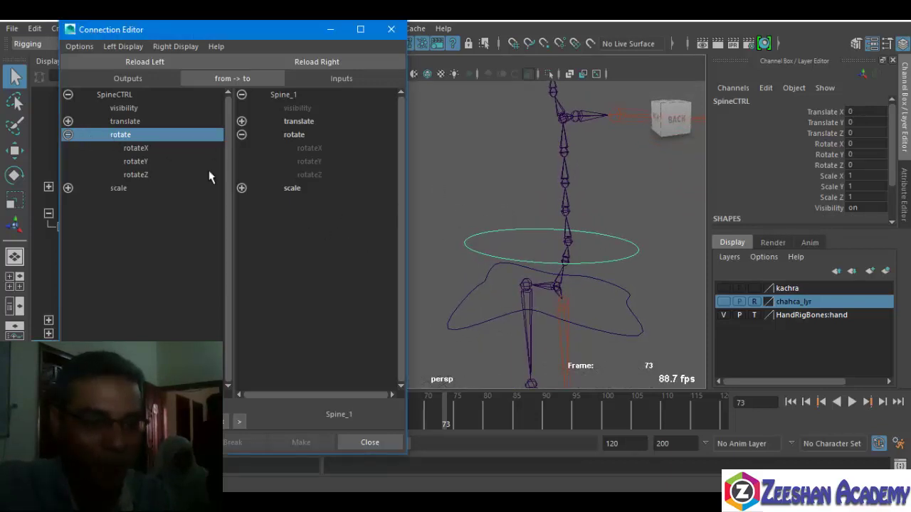
alt+drag(569, 265, 501, 254)
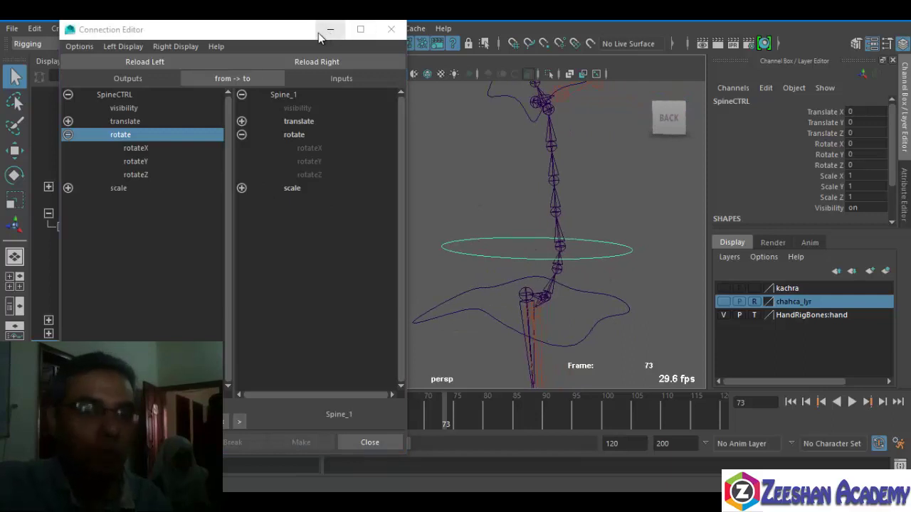
drag(318, 33, 280, 38)
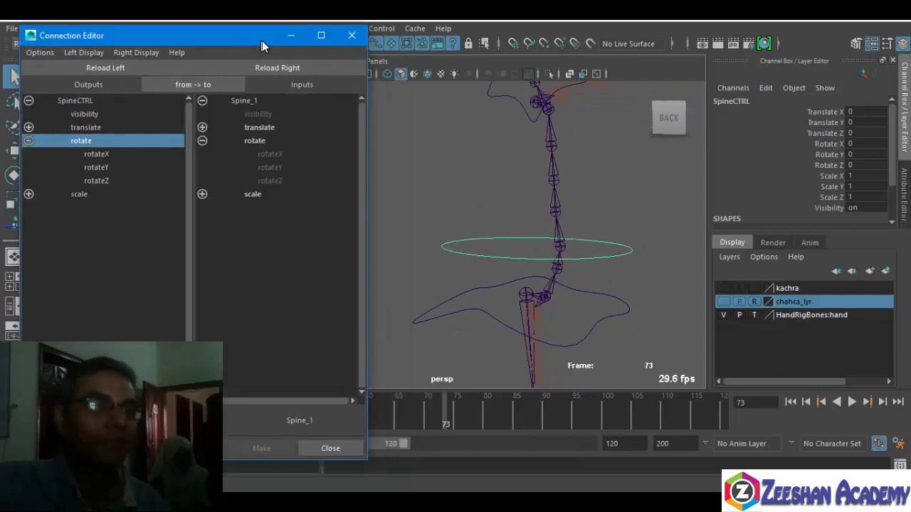
click(561, 268)
alt+drag(561, 268, 552, 285)
key(e)
alt+drag(607, 266, 631, 288)
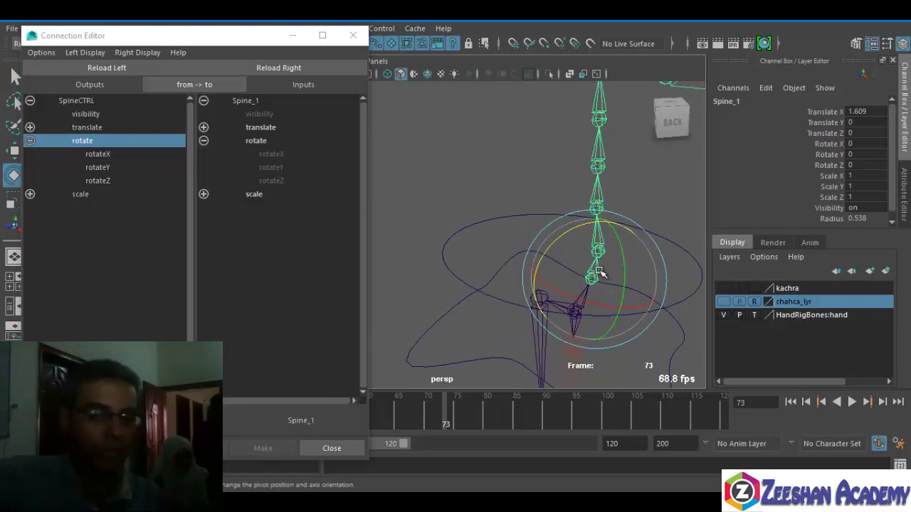
drag(432, 233, 478, 249)
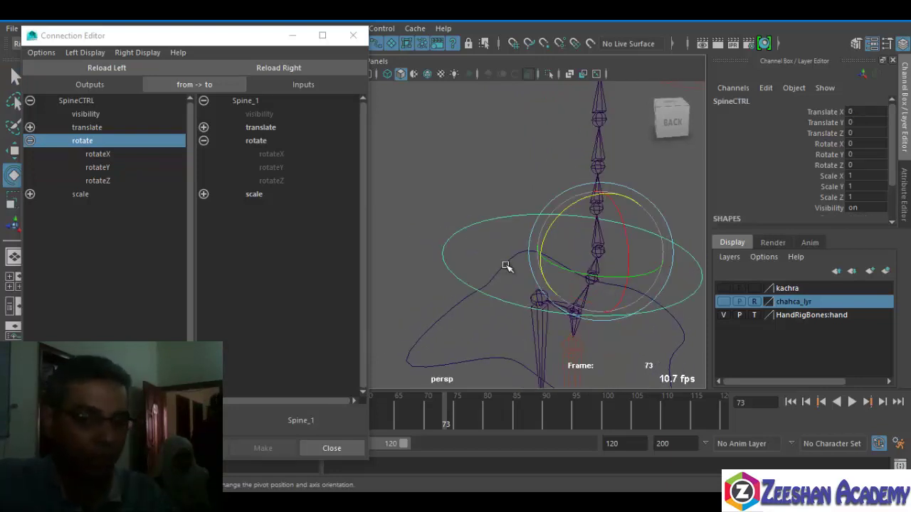
alt+drag(580, 264, 601, 251)
- Close the Connection Editor without making any new rotate connection
drag(354, 36, 322, 53)
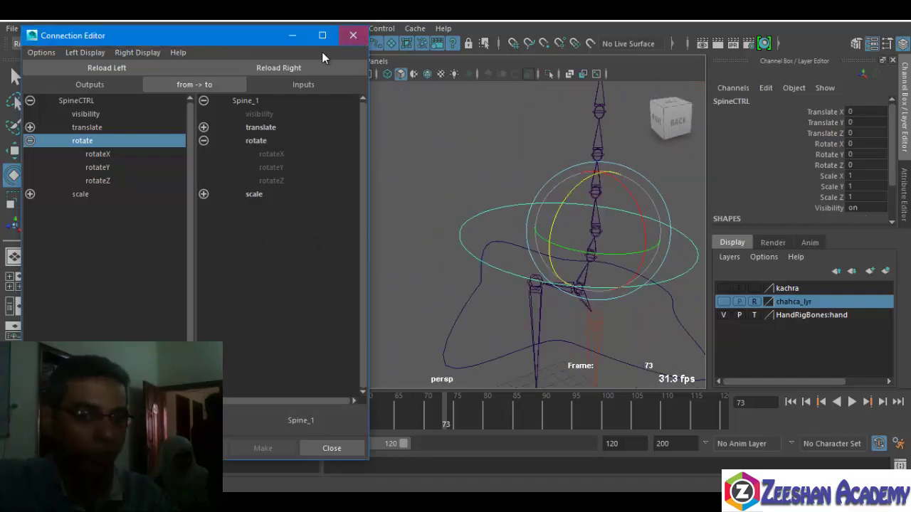
alt+drag(618, 150, 506, 168)
alt+drag(468, 204, 492, 200)
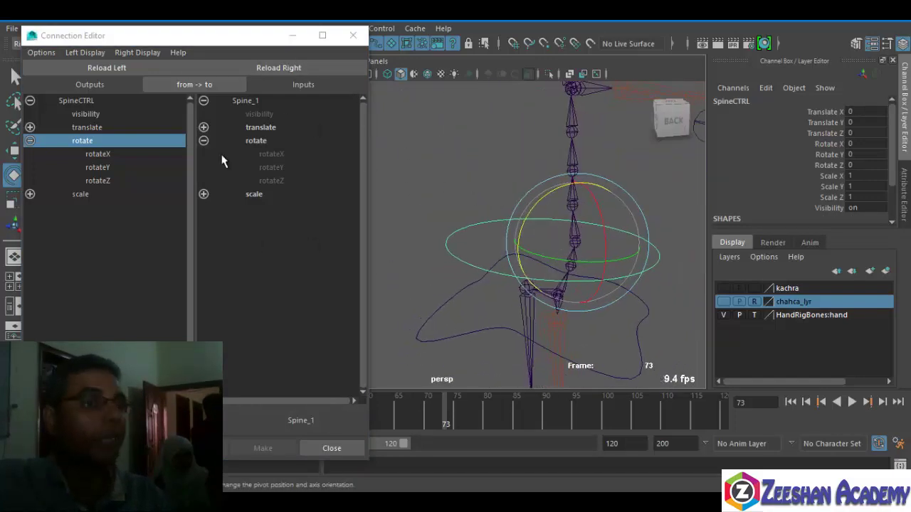
click(256, 141)
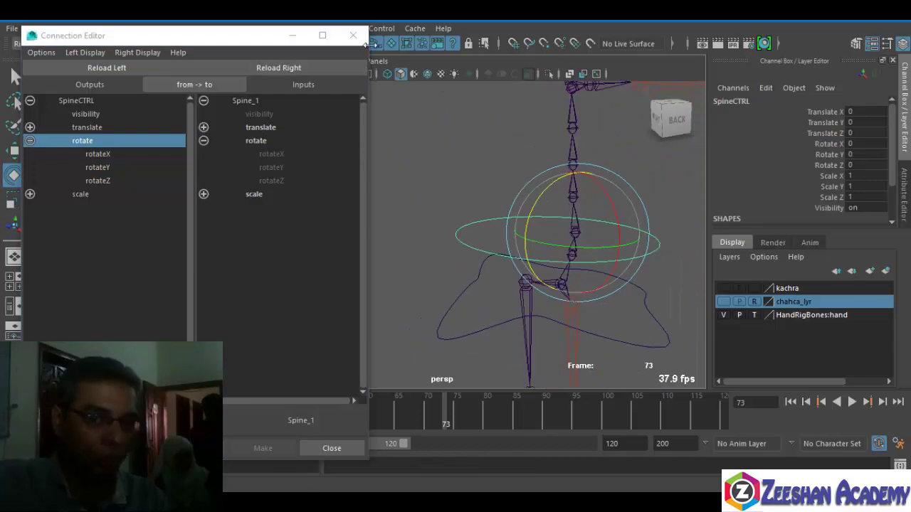
alt+click(492, 240)
alt+drag(493, 239, 472, 301)
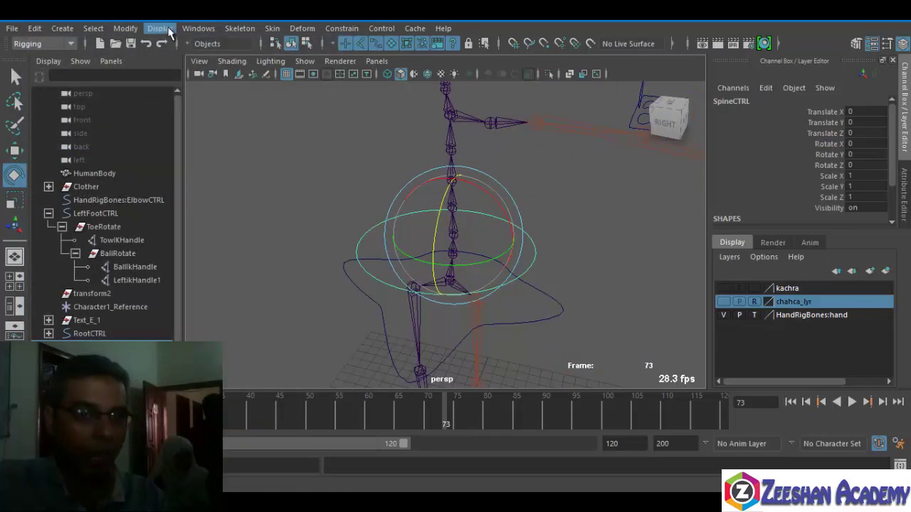
- Switch to the Animation menu set, open Set Driven Key, and load SpineCTRL as the driver
click(253, 31)
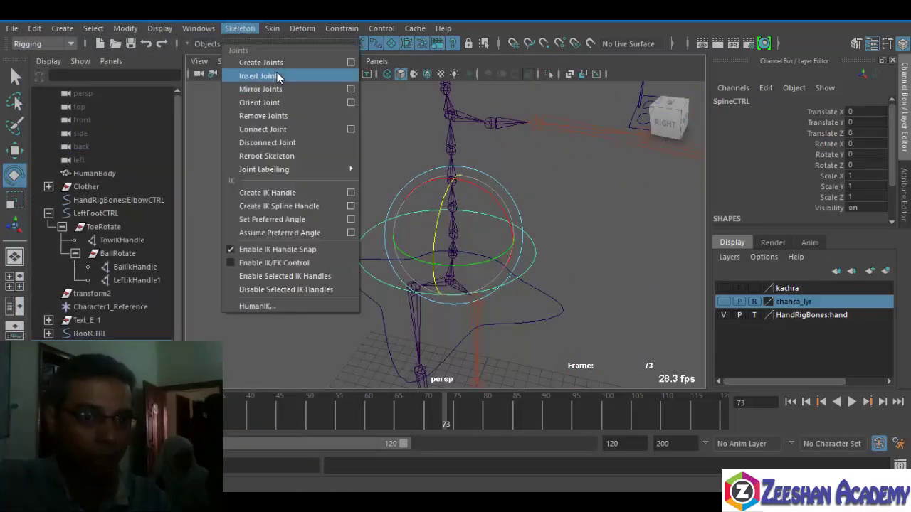
click(43, 43)
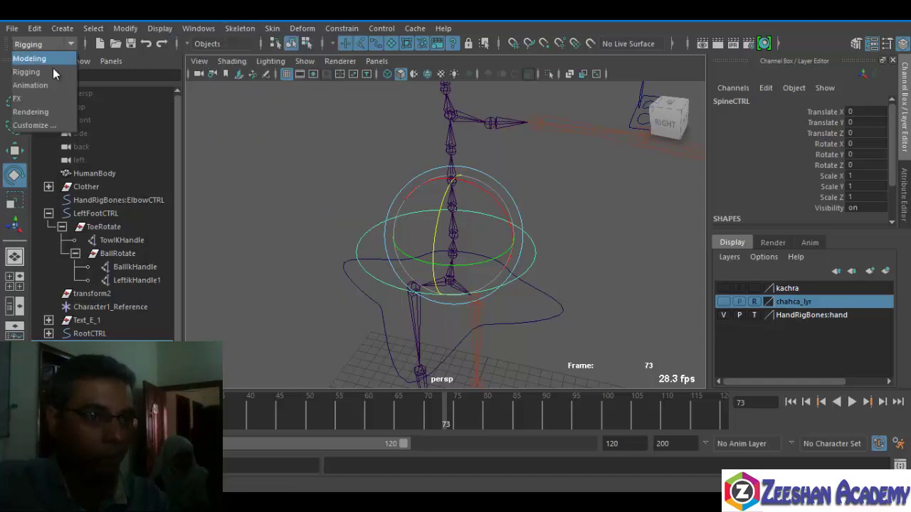
click(32, 83)
click(230, 28)
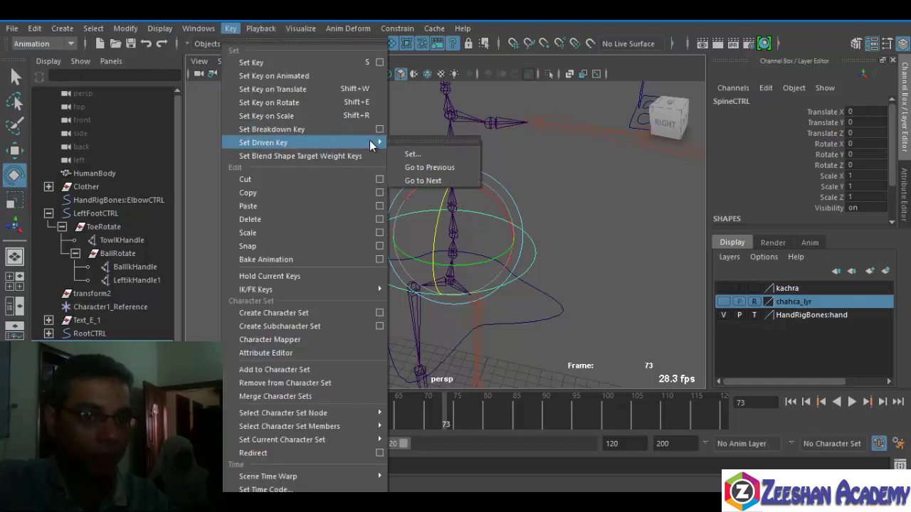
click(413, 154)
drag(259, 40, 138, 38)
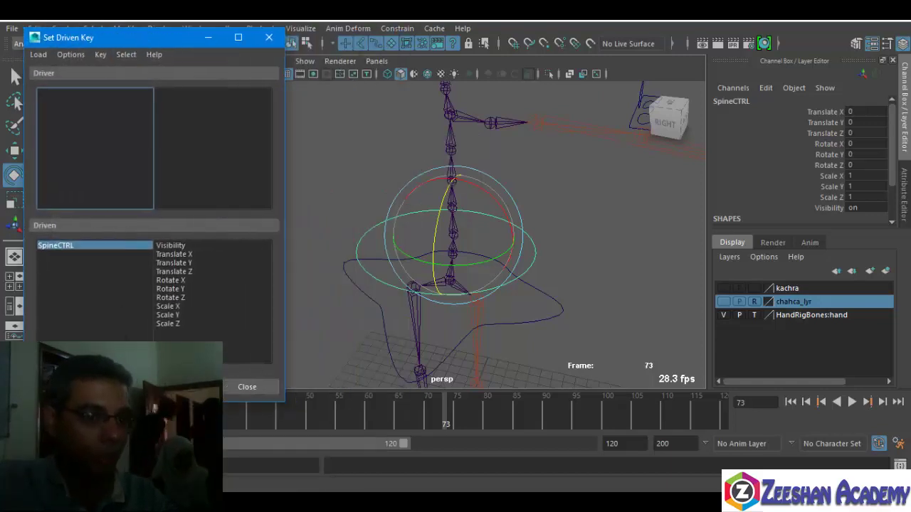
click(123, 387)
- Select the joints Spine_1 to Spine_5 and load them as the driven objects in Set Driven Key
alt+drag(411, 321, 327, 290)
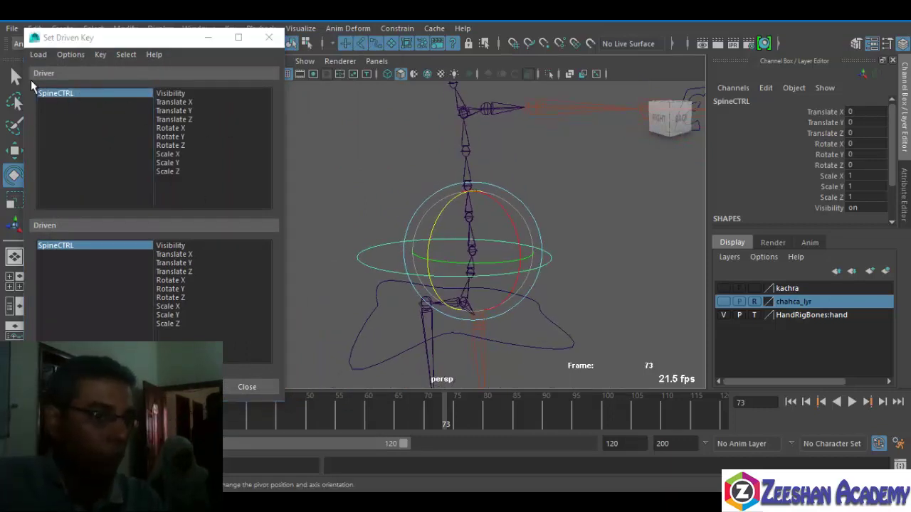
alt+drag(379, 232, 488, 309)
key(q)
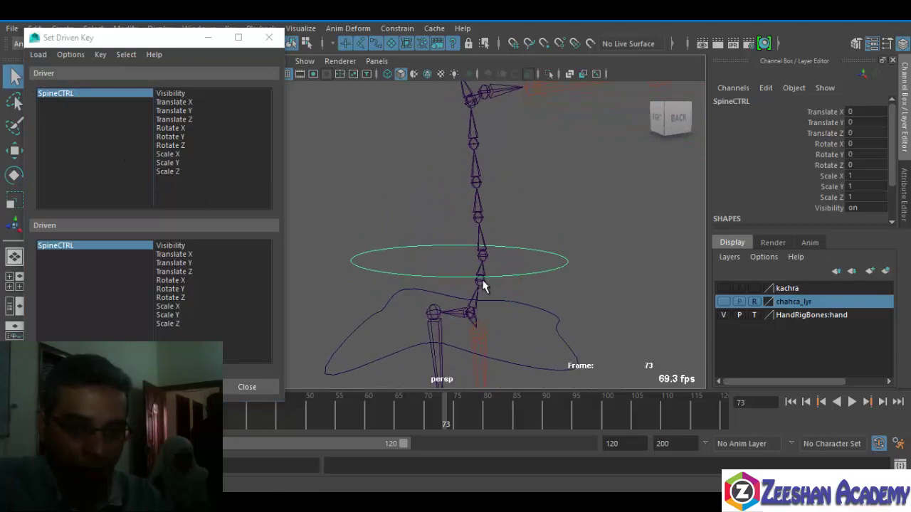
click(483, 275)
shift+click(484, 254)
shift+click(480, 214)
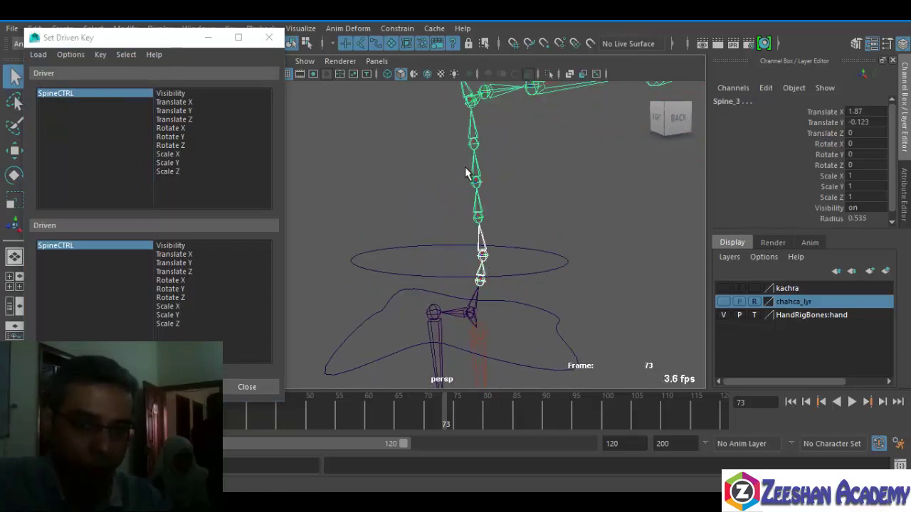
shift+click(475, 180)
shift+click(474, 146)
click(184, 387)
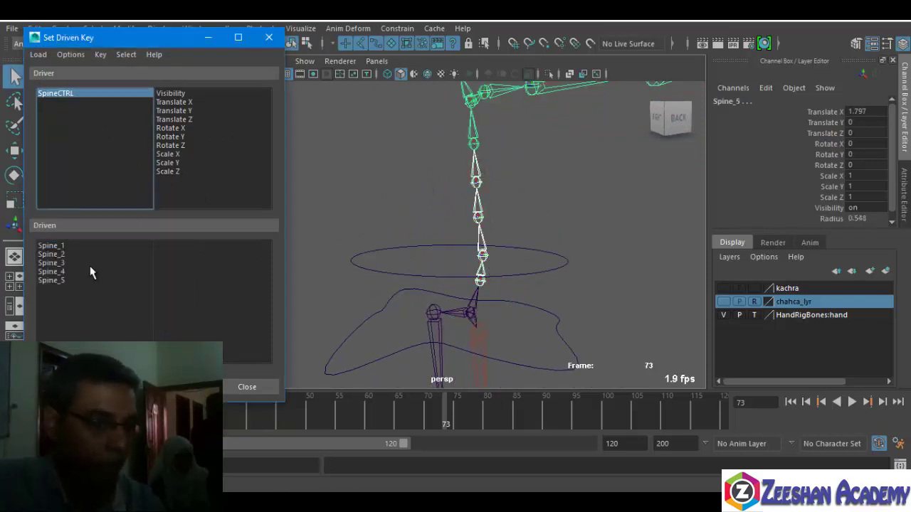
- Set a driven key linking SpineCTRL's Rotate X to Rotate X of Spine_1 through Spine_5 at the rest pose
drag(66, 247, 70, 298)
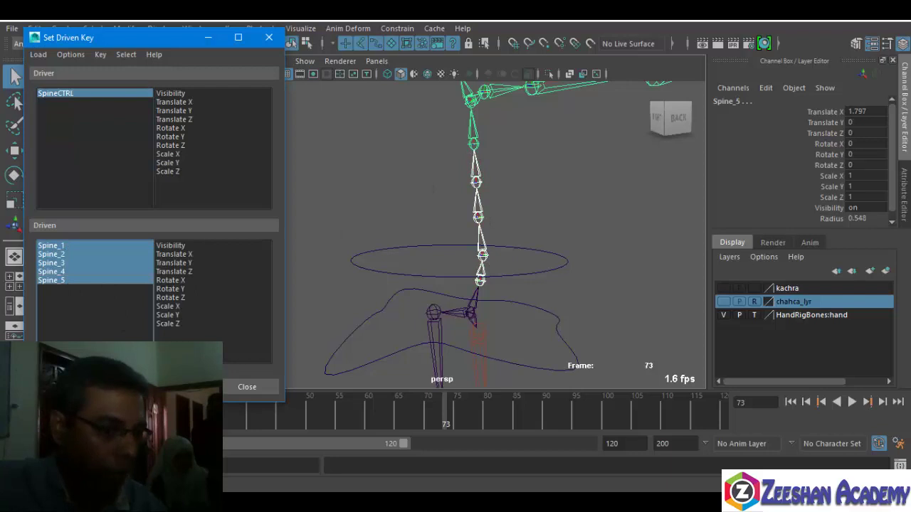
click(182, 129)
click(174, 281)
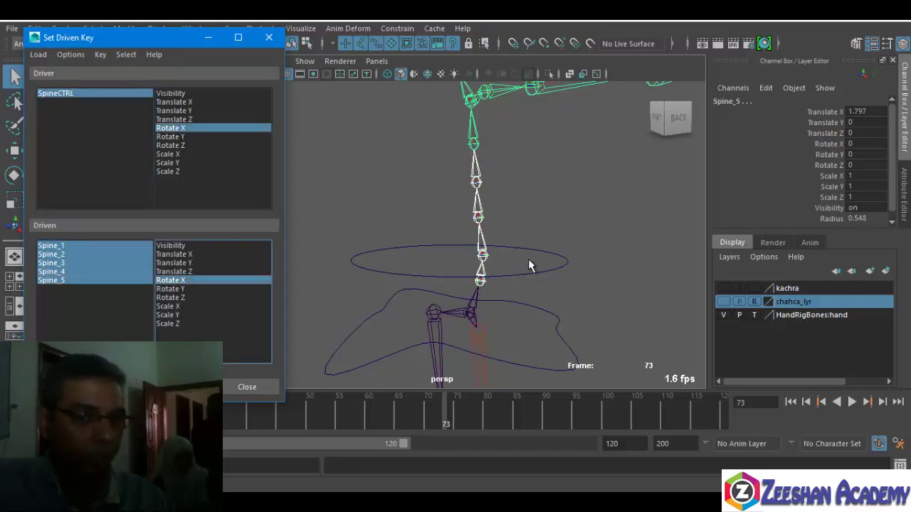
alt+right_drag(528, 259, 434, 258)
alt+drag(434, 258, 412, 254)
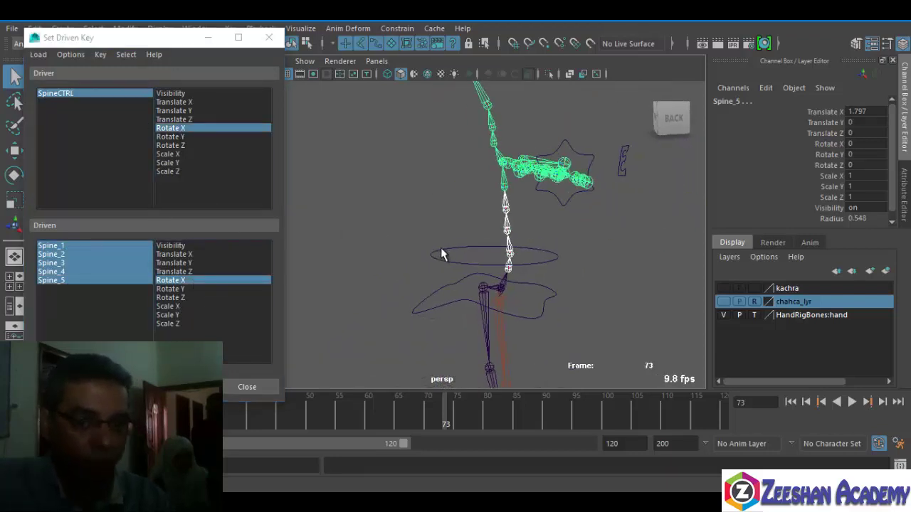
click(60, 387)
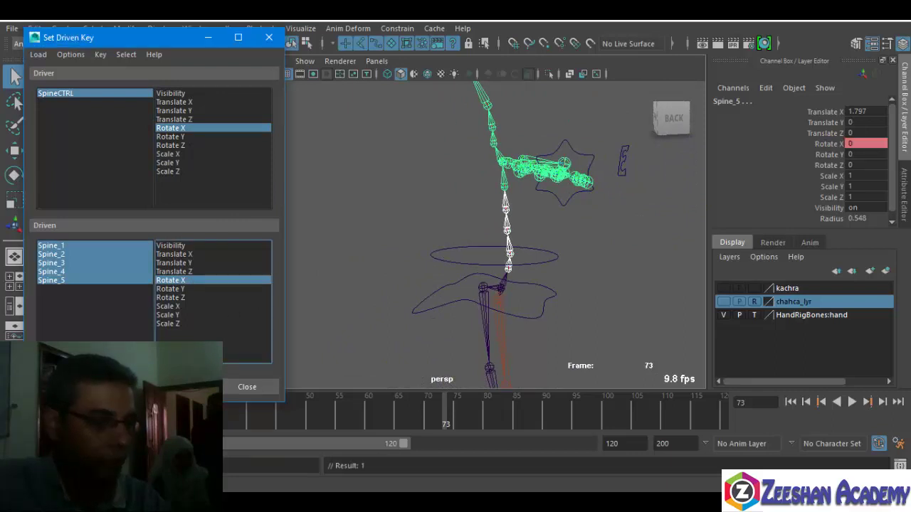
- Rotate SpineCTRL about its Z axis to about -53.3 degrees to identify which channel bends the spine sideways
click(455, 254)
key(e)
drag(470, 212, 411, 260)
double_click(879, 165)
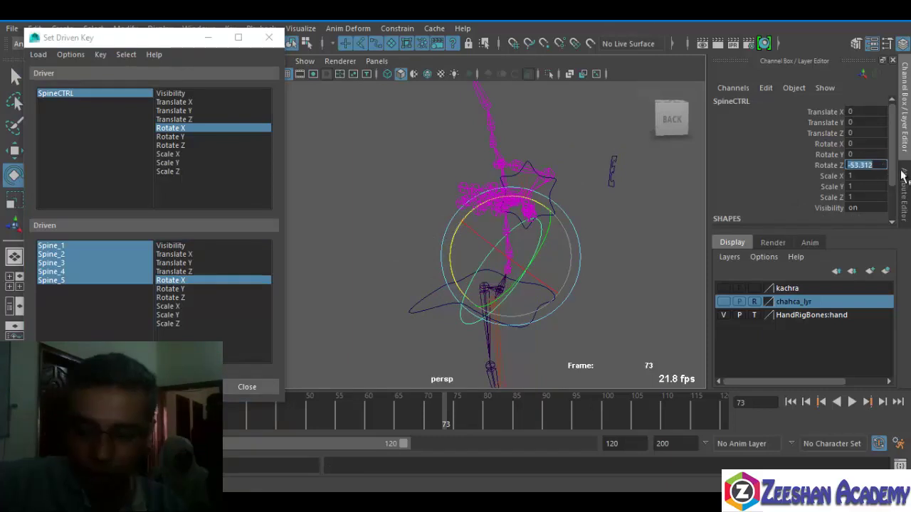
key(Insert)
key(Return)
click(865, 165)
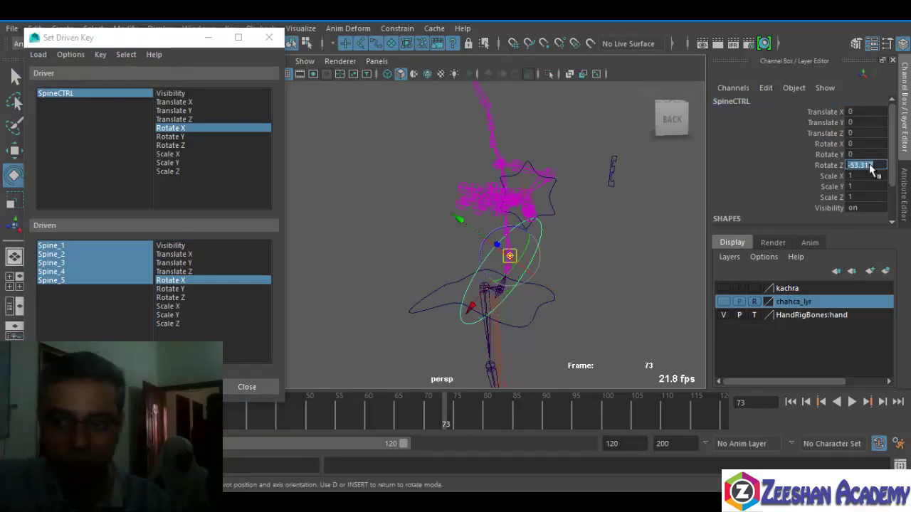
key(Return)
key(Insert)
alt+drag(477, 263, 697, 230)
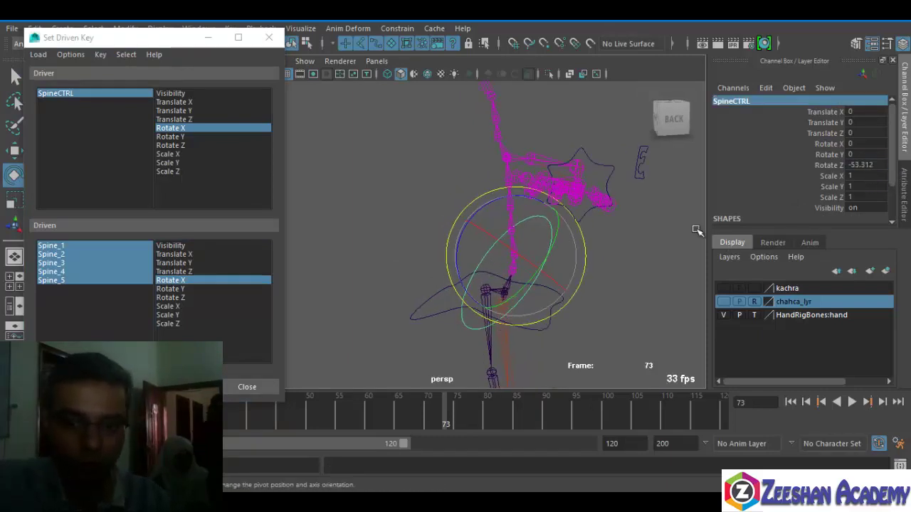
- Try a Rotate X value of 90 on SpineCTRL and undo it
click(854, 143)
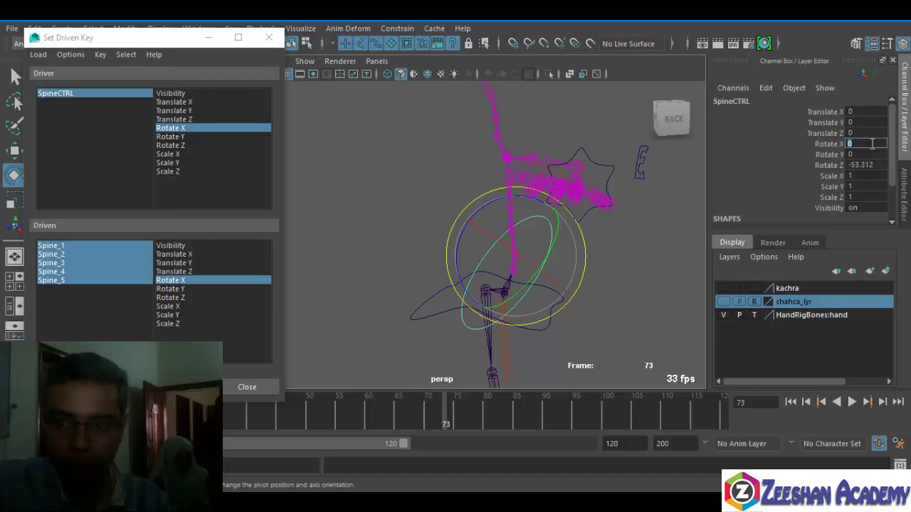
key(Insert)
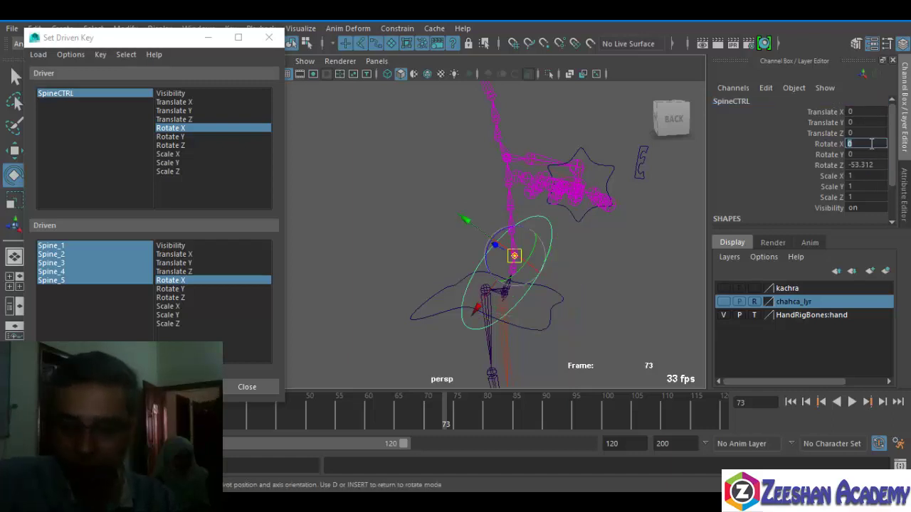
text(90)
key(Return)
alt+drag(638, 225, 522, 220)
key(ctrl+z)
click(203, 132)
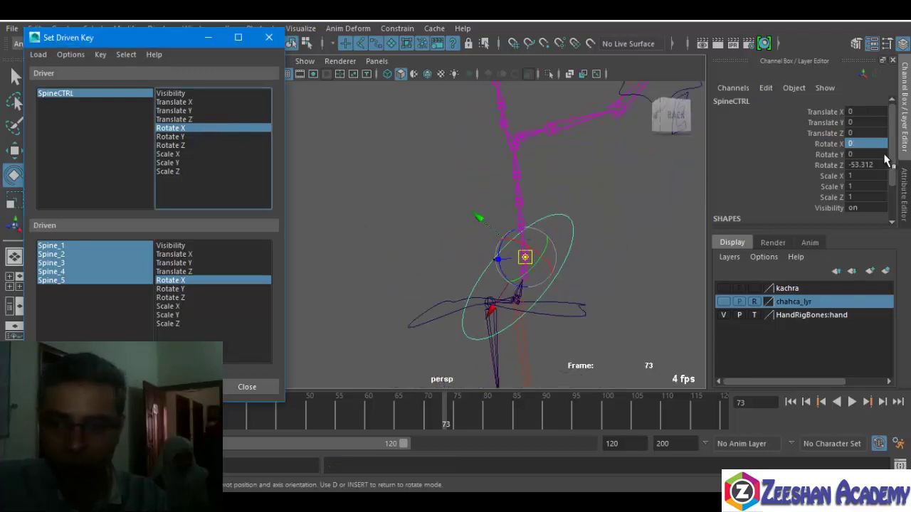
- Reset SpineCTRL's Rotate Z to 0
click(834, 144)
click(862, 165)
text(0)
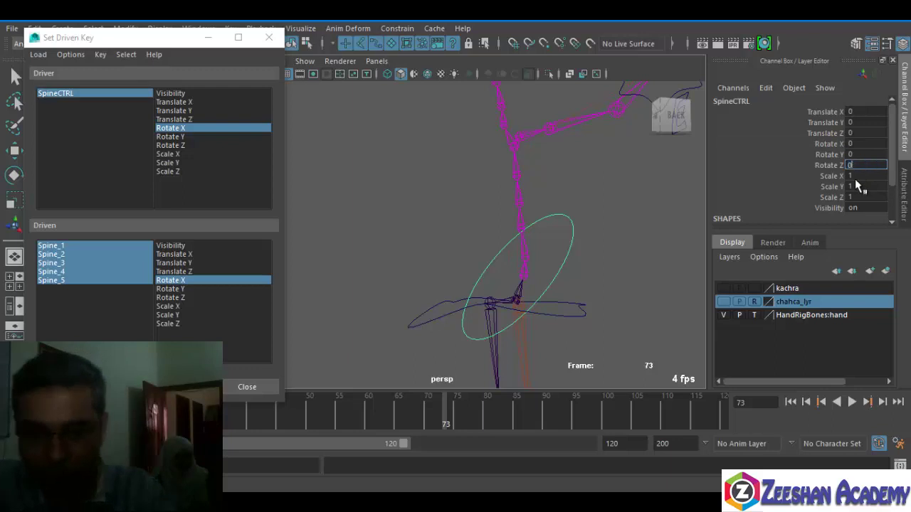
key(Return)
alt+drag(569, 249, 510, 211)
key(e)
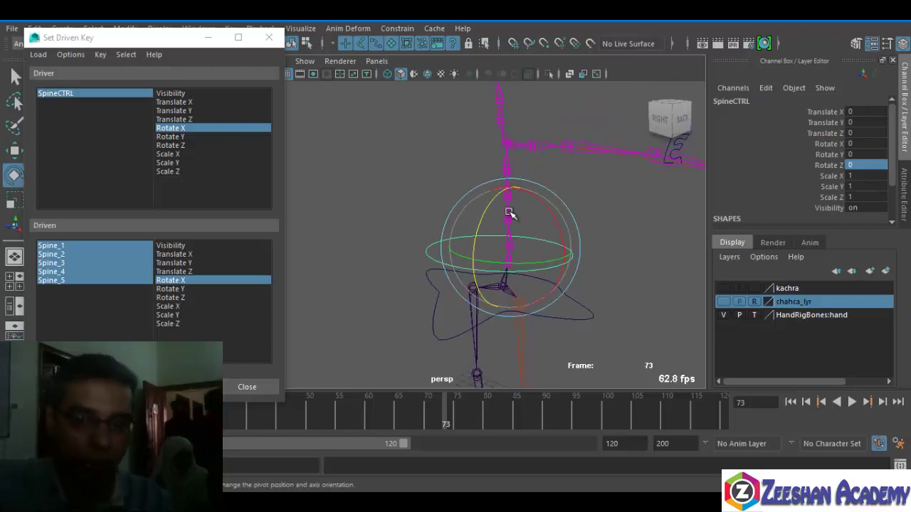
- Set rest-pose driven keys linking SpineCTRL's Rotate Z and Rotate Y to the matching channels of Spine_1 through Spine_5
click(187, 145)
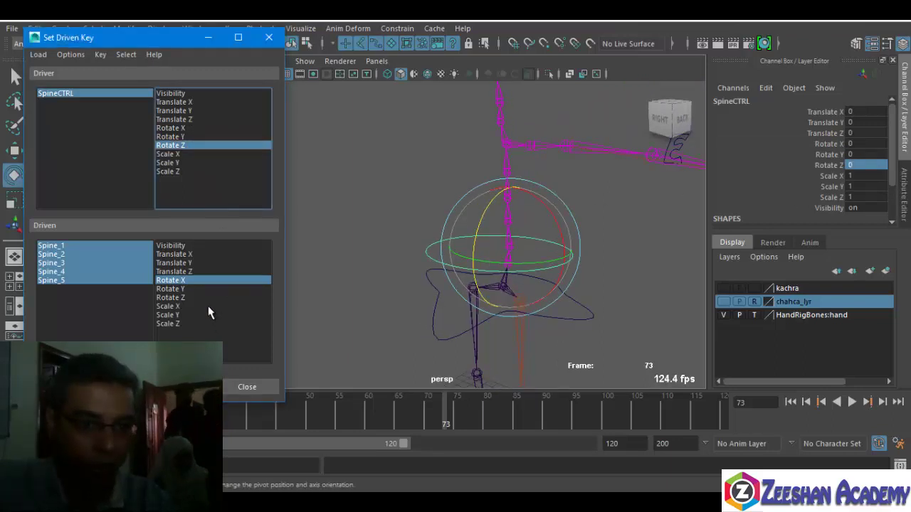
click(186, 297)
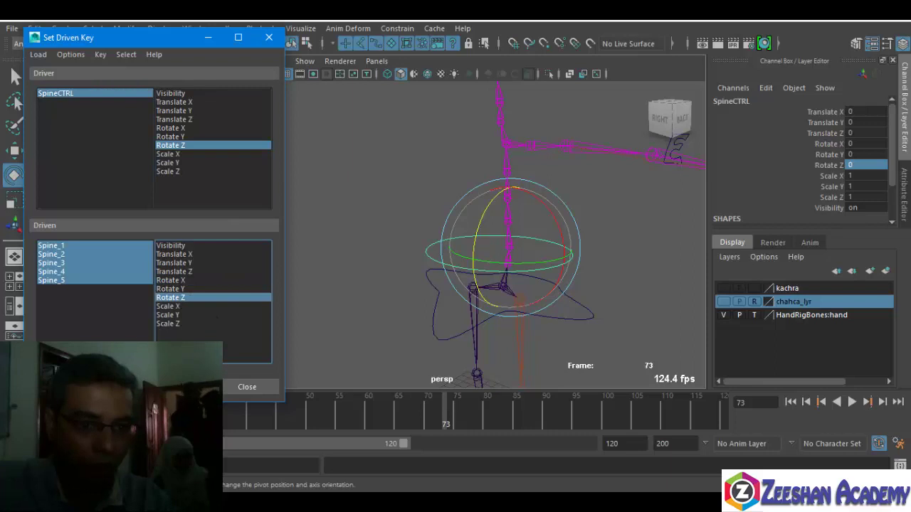
click(181, 137)
click(178, 289)
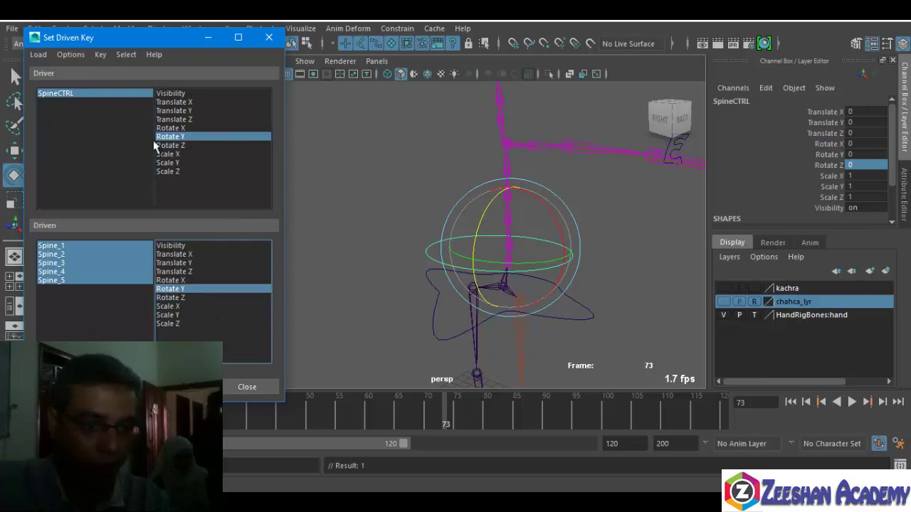
click(179, 128)
click(181, 280)
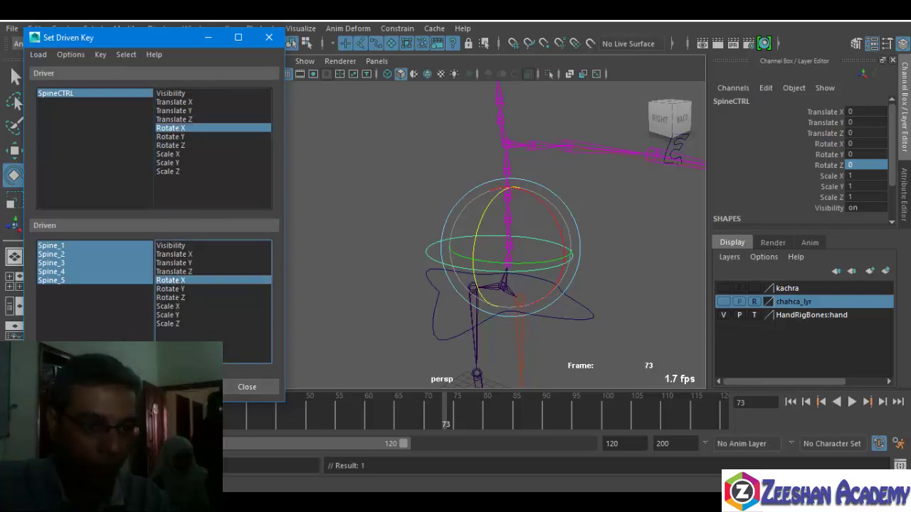
- Choose SpineCTRL's Rotate Z as the driver channel and set its value to -75
click(64, 94)
click(189, 145)
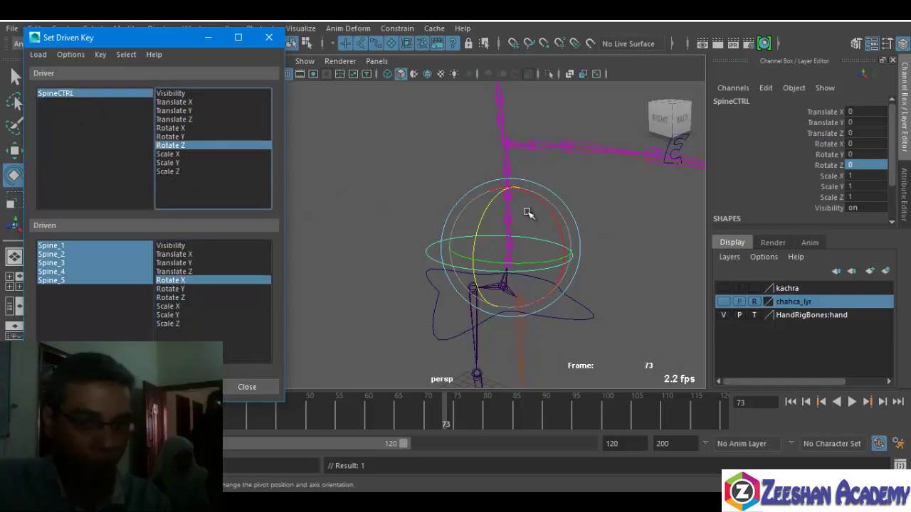
drag(486, 212, 539, 244)
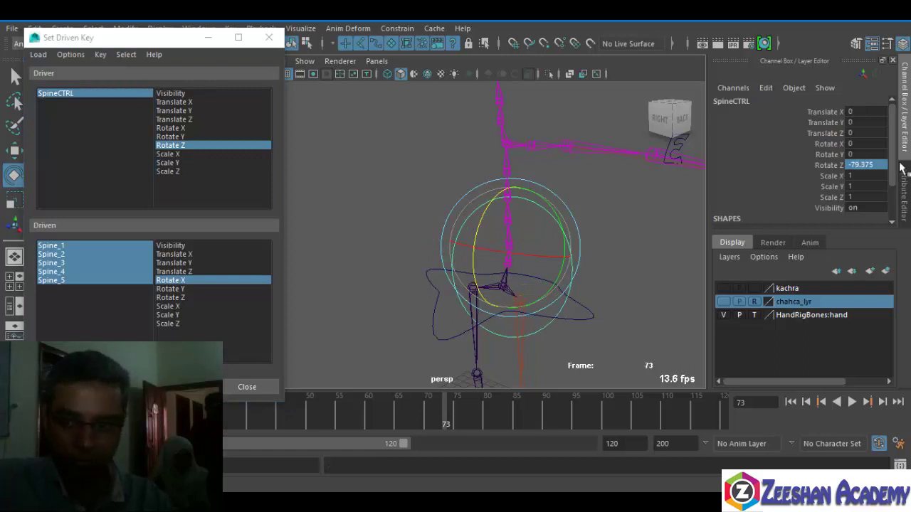
text(-90)
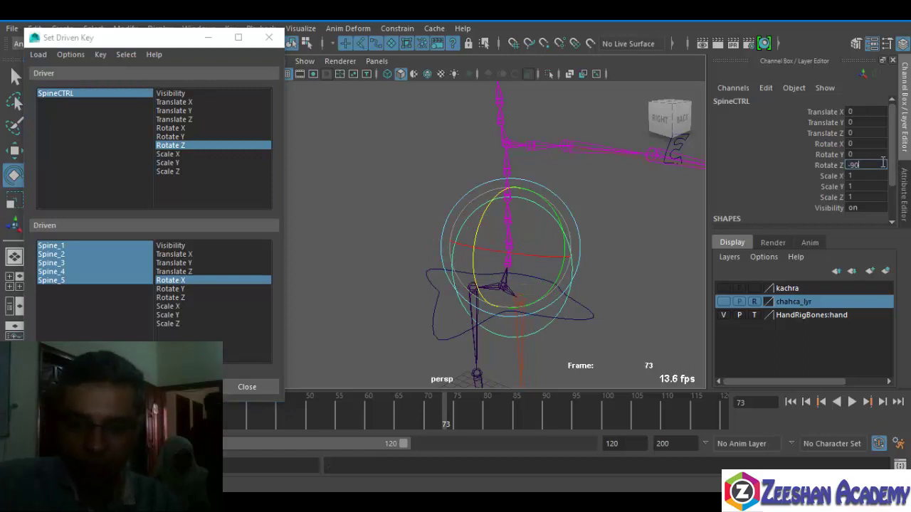
key(Return)
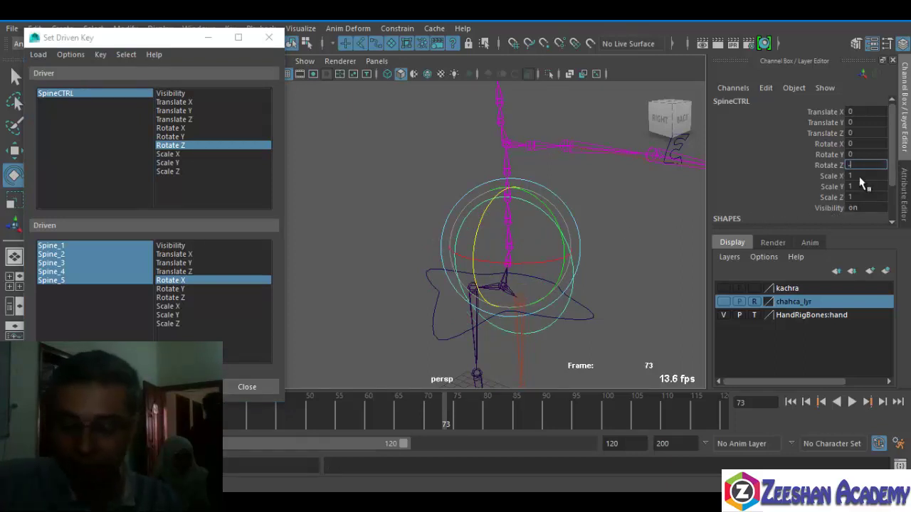
alt+drag(391, 292, 329, 275)
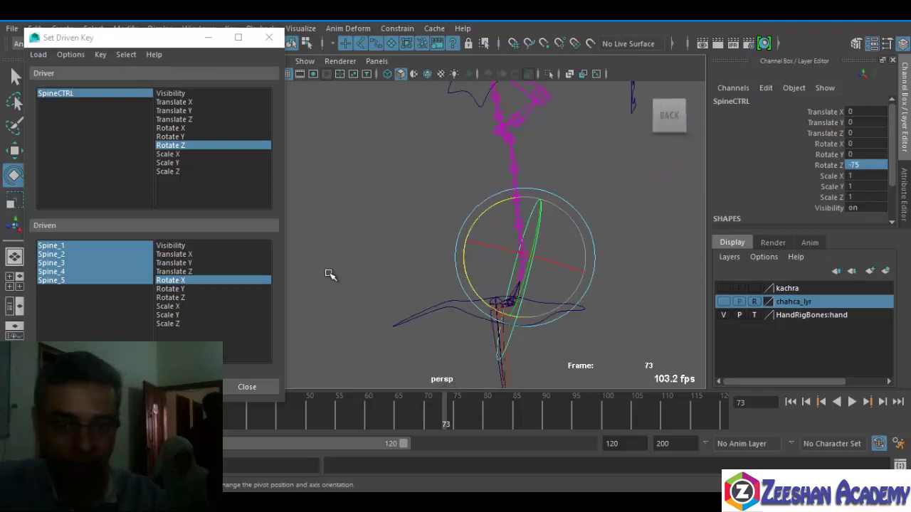
- Bend Spine_1 through Spine_5 to about -42 in Rotate Z and key that pose as driven by SpineCTRL's Rotate Z
click(170, 282)
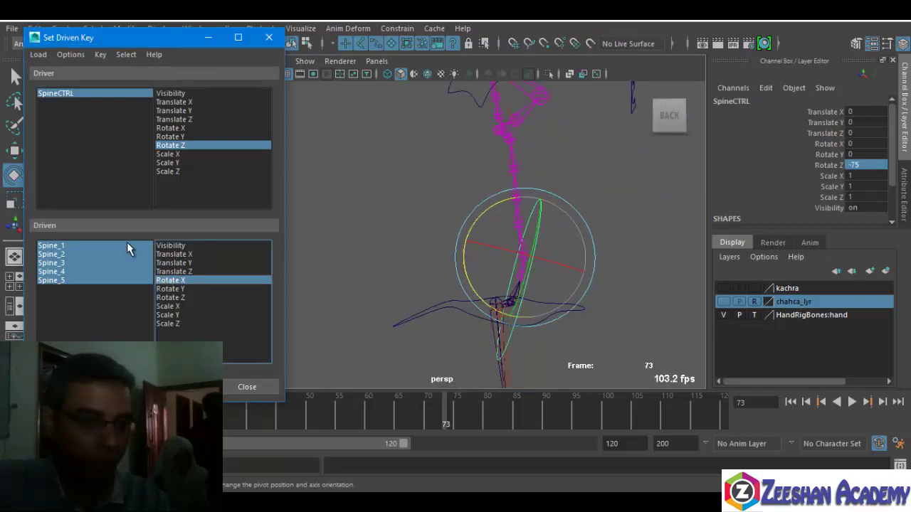
drag(126, 245, 119, 296)
click(183, 298)
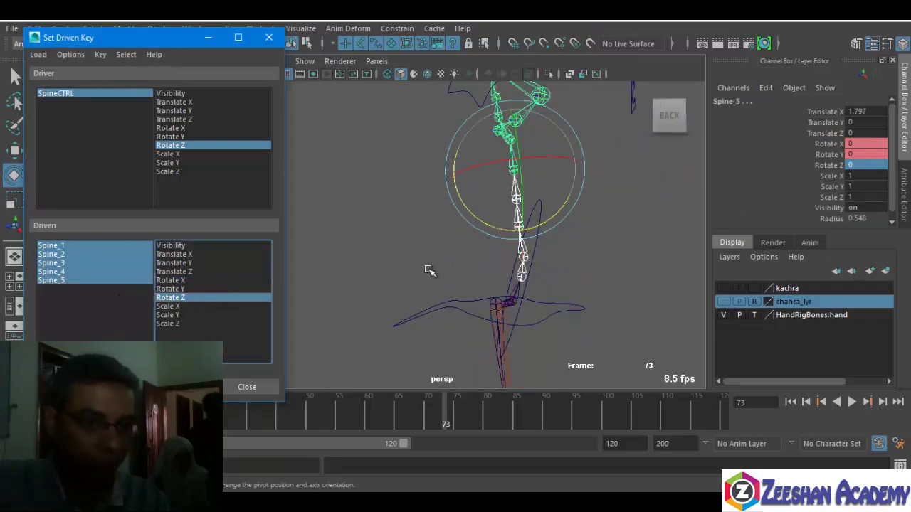
alt+drag(429, 270, 440, 188)
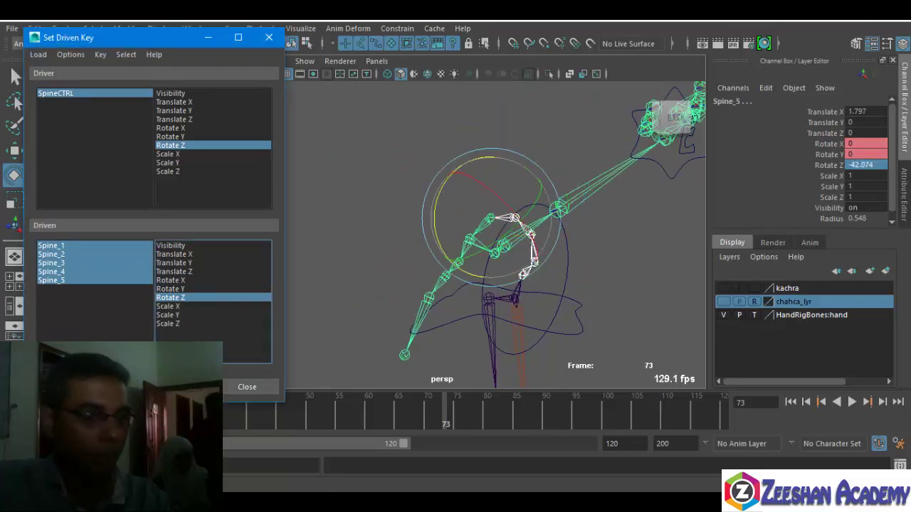
- Select SpineCTRL again and set its Rotate Z to 75 for the opposite bend
click(74, 93)
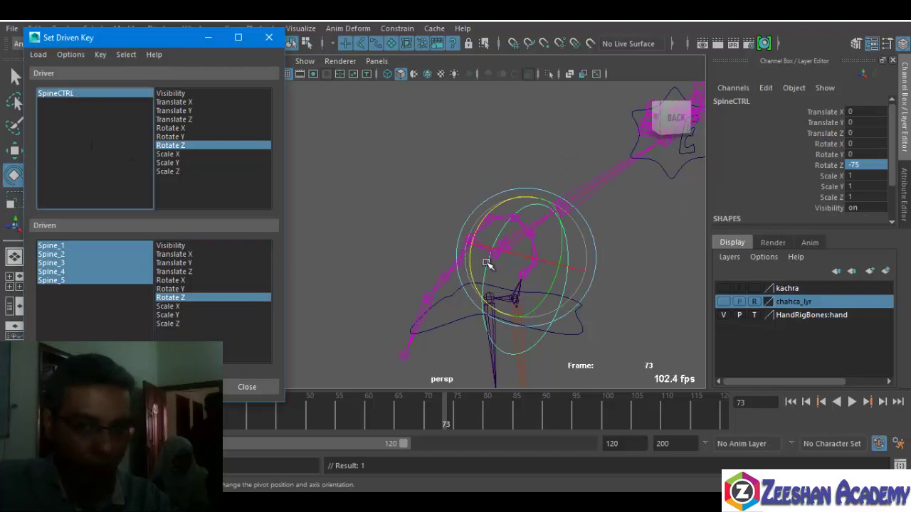
drag(476, 252, 559, 173)
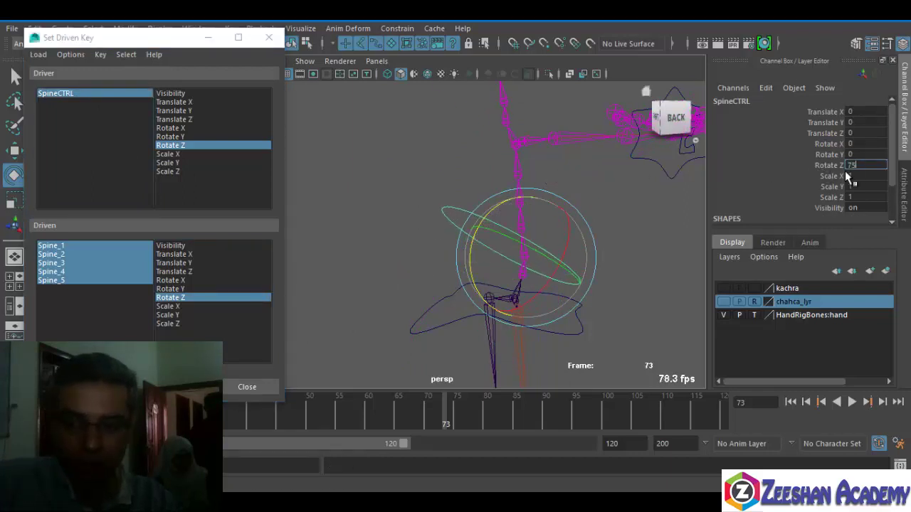
text(75)
key(Return)
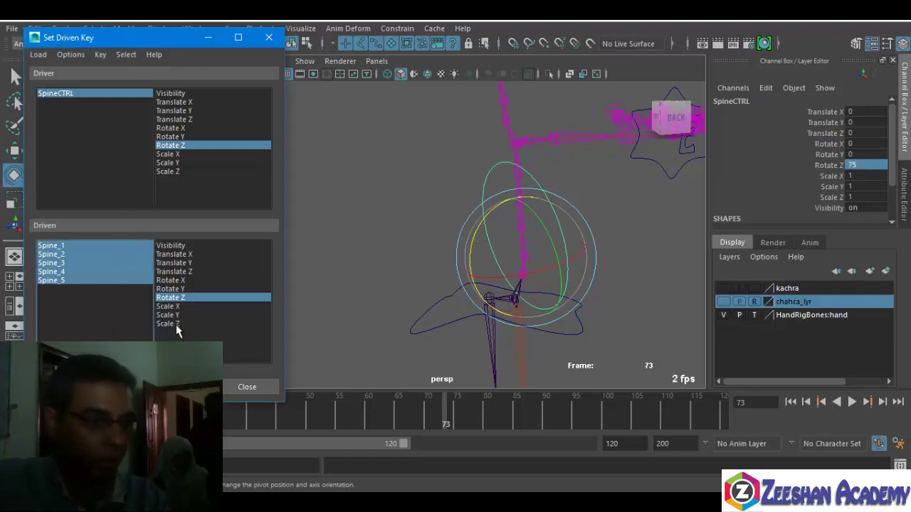
- Bend Spine_1 through Spine_5 to about 39.7 in Rotate Z, key the driven pose, and reselect SpineCTRL
drag(176, 331, 178, 331)
drag(461, 155, 517, 133)
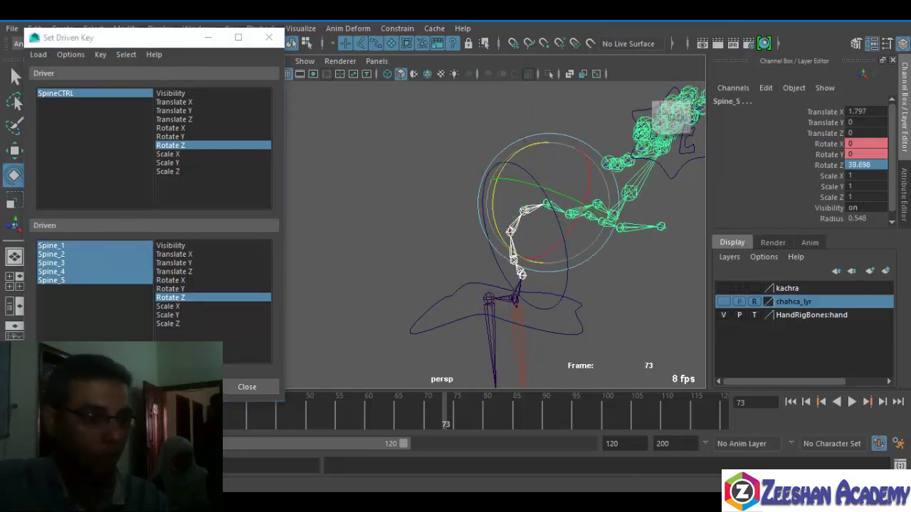
click(484, 244)
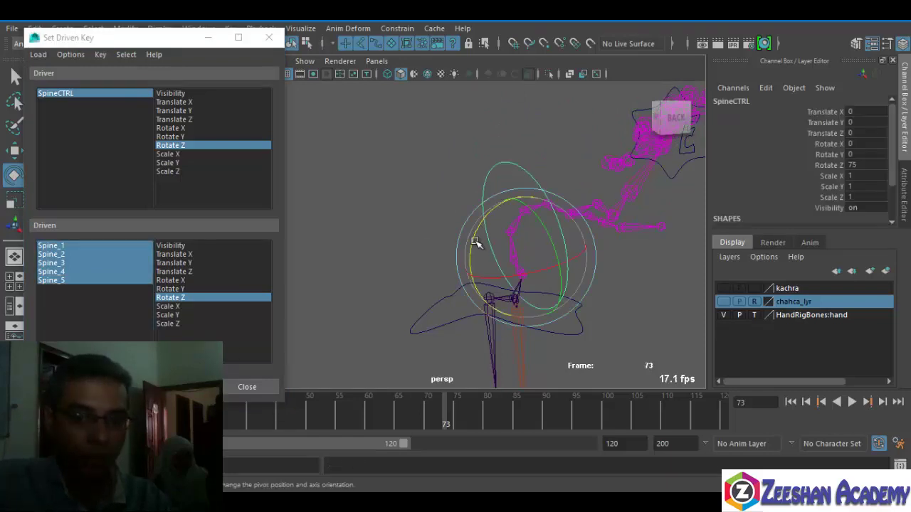
- Rotate SpineCTRL about Z to test the driven spine bend, and undo the test rotations
alt+drag(437, 269, 481, 188)
key(ctrl+z)
key(ctrl+z)
key(ctrl+z)
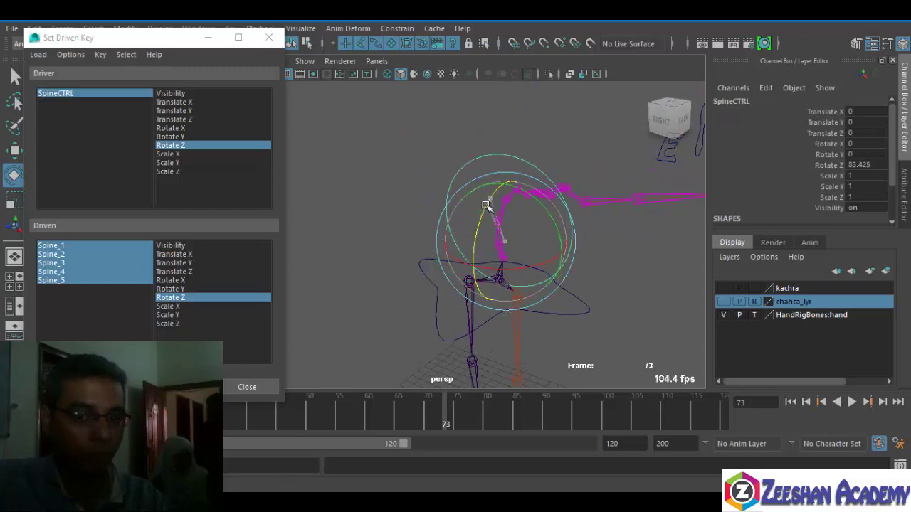
alt+drag(495, 382, 498, 271)
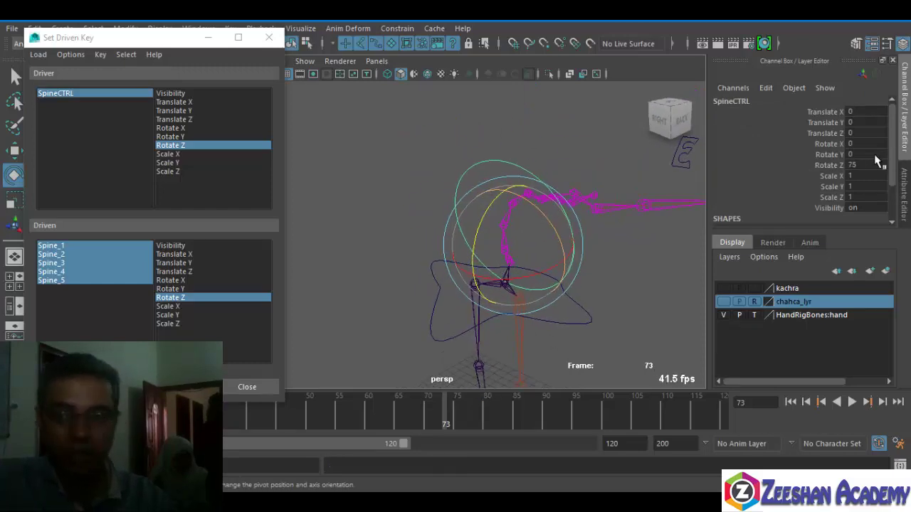
- Reset SpineCTRL's Rotate Z to 0
text(0)
key(Return)
alt+drag(647, 224, 308, 242)
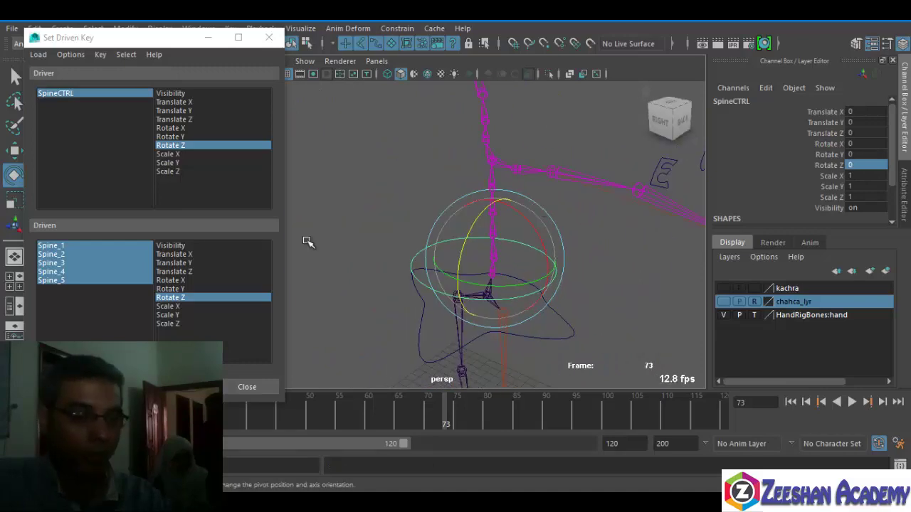
- Key the rest pose with SpineCTRL's Rotate X driving the spine joints' Rotate X, and set SpineCTRL's Rotate X to -75
click(61, 99)
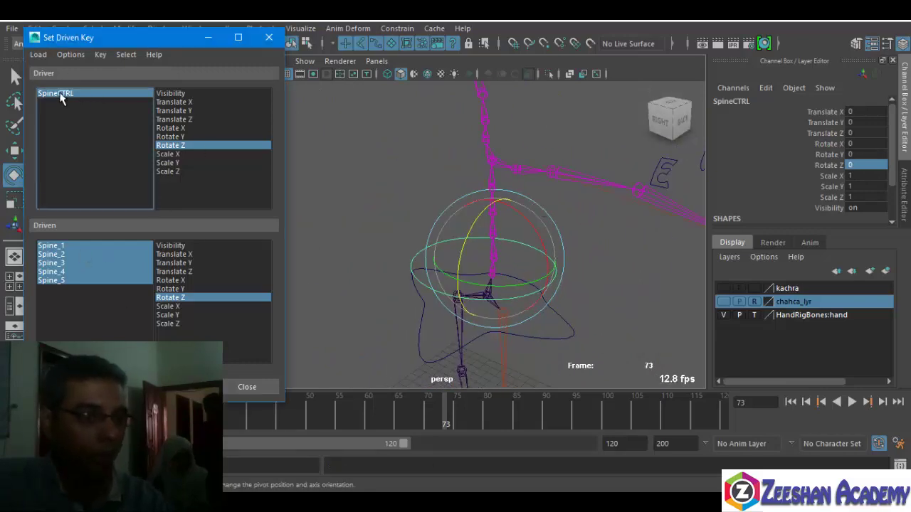
click(197, 128)
click(184, 280)
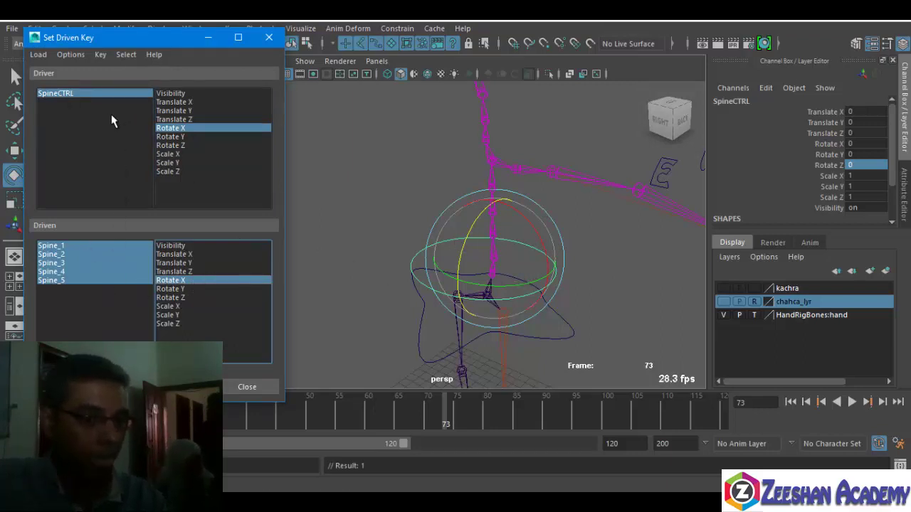
drag(522, 215, 558, 282)
double_click(864, 143)
text(-75)
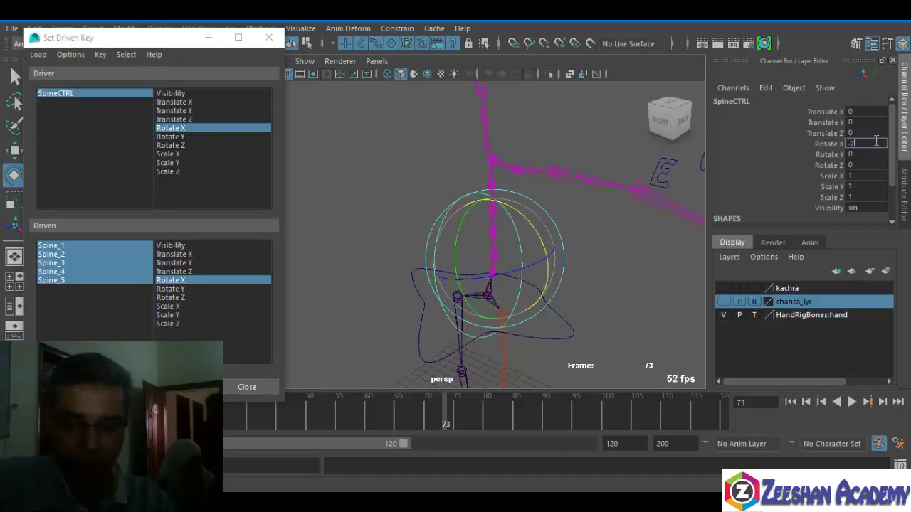
- Bend Spine_1 through Spine_5 to about 31.6 in Rotate Y and set a driven key with the Rotate X pairing
click(86, 243)
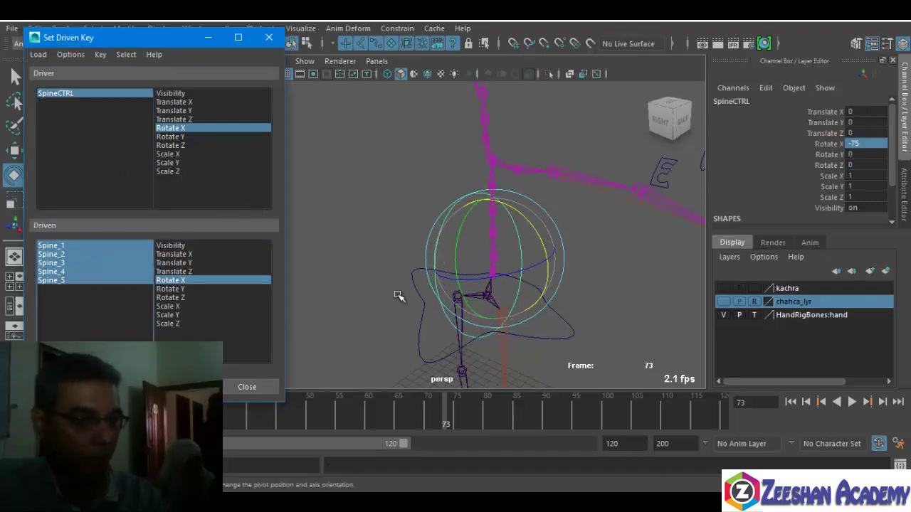
drag(533, 158, 553, 179)
click(181, 320)
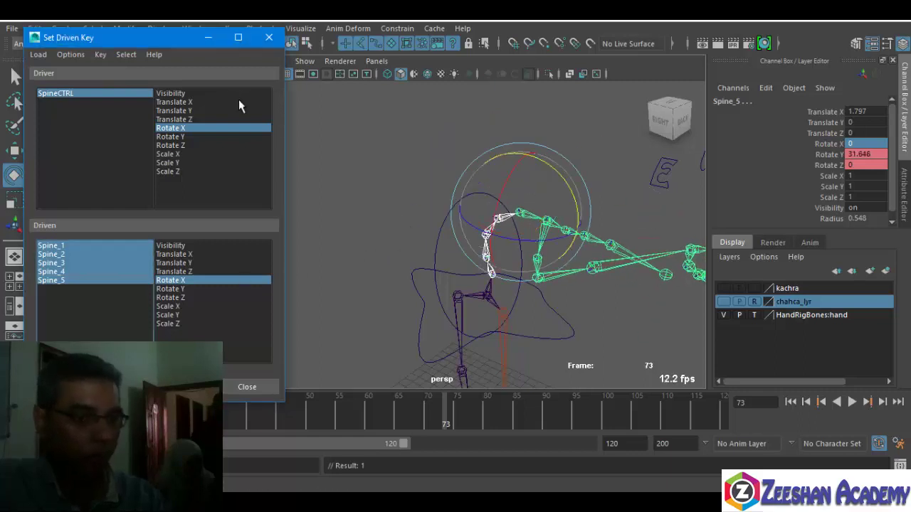
- Reselect SpineCTRL, undo a trial rotation, and set its Rotate X to 75
click(71, 94)
drag(522, 250, 521, 207)
key(ctrl+z)
click(858, 144)
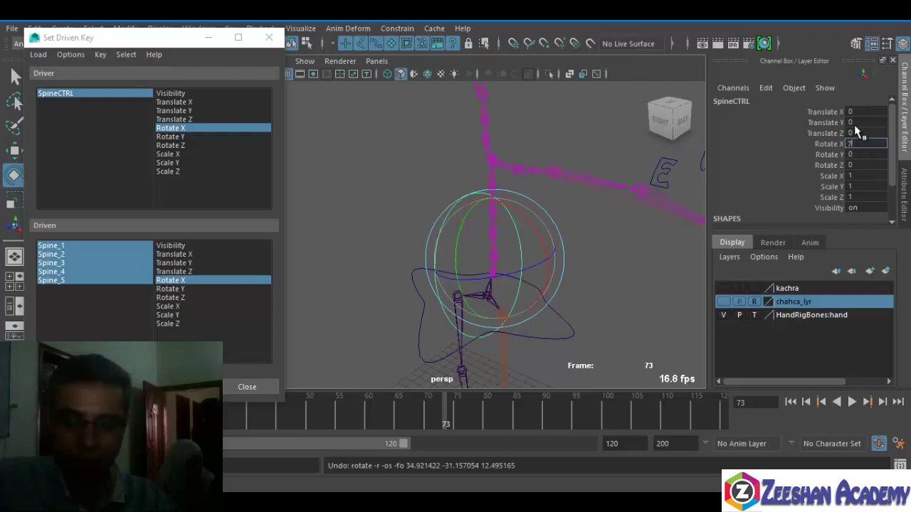
text(75)
key(Return)
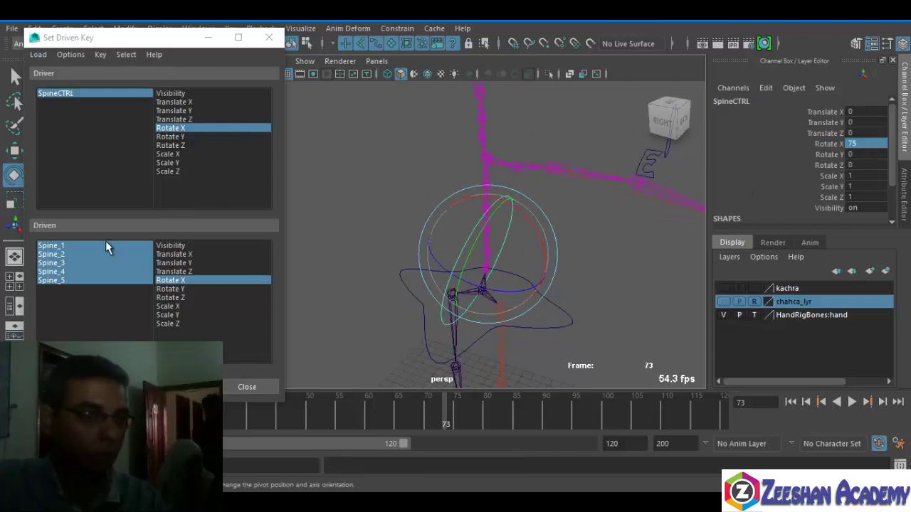
- Bend Spine_1 through Spine_4 to about -54.4 in Rotate Y and key their Rotate Y as driven by SpineCTRL's Rotate X
drag(105, 245, 107, 272)
alt+drag(530, 197, 538, 206)
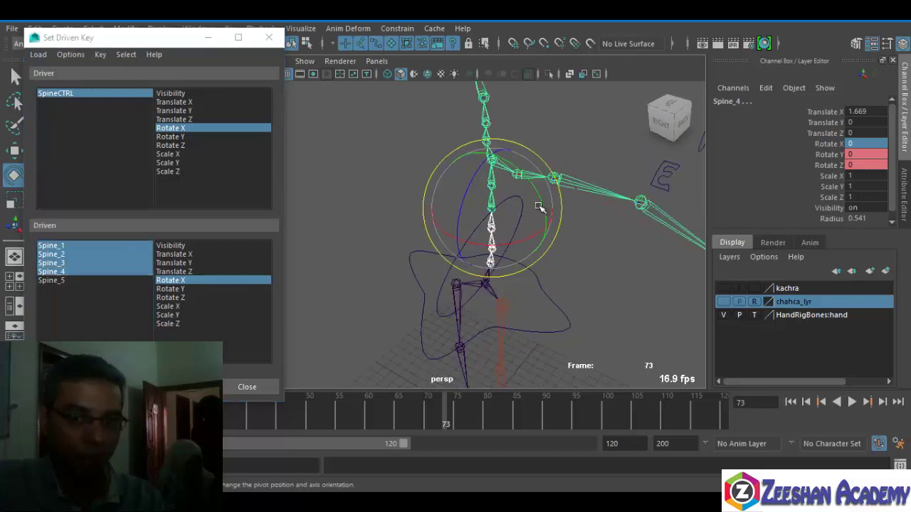
click(239, 279)
alt+drag(668, 204, 541, 270)
click(202, 289)
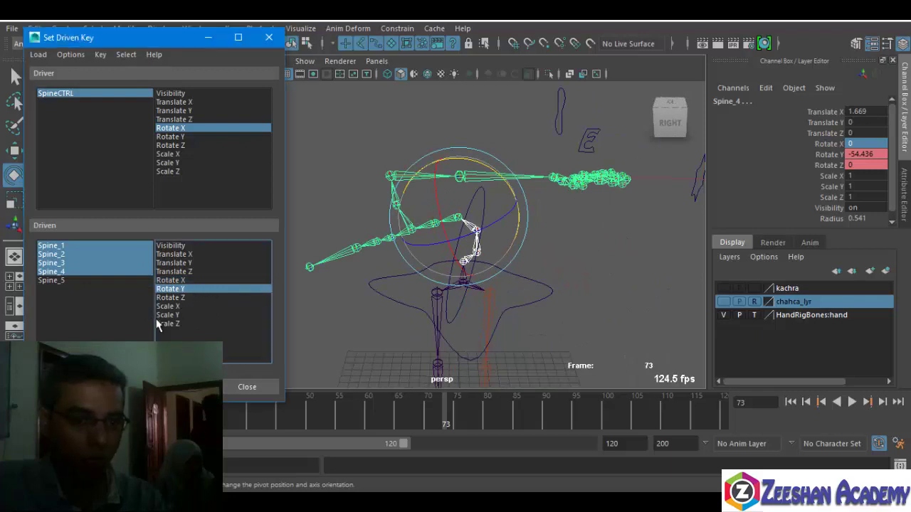
click(57, 386)
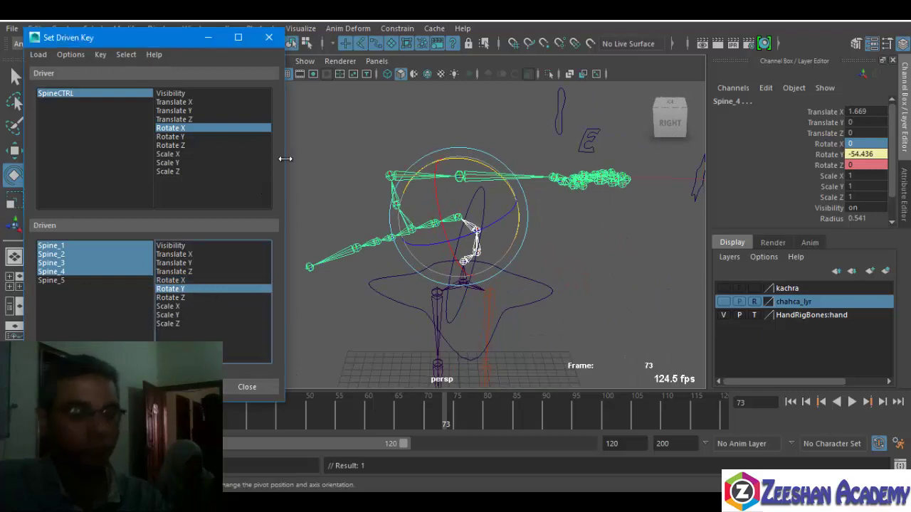
- Choose Rotate Y as the driver attribute, then test the spine's response by rotating SpineCTRL about X and undoing
click(199, 137)
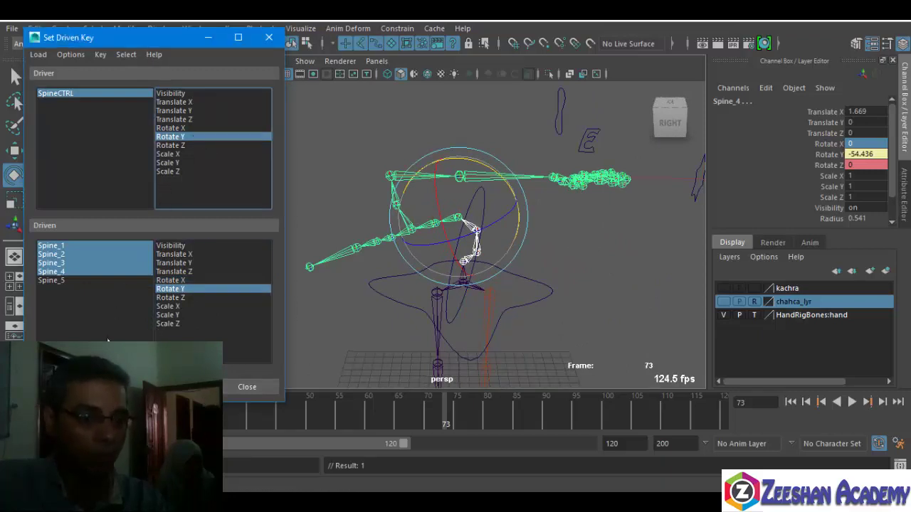
alt+drag(470, 214, 484, 203)
key(q)
click(484, 198)
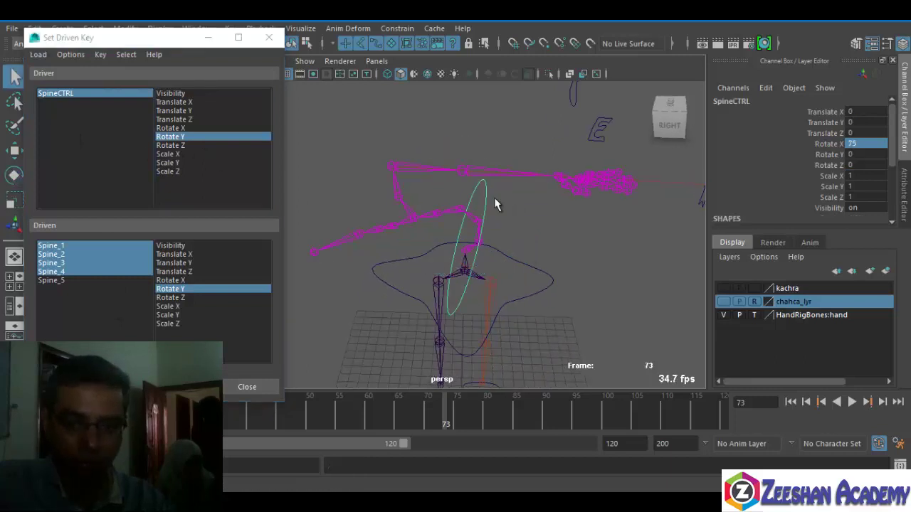
key(e)
mouse_move(487, 188)
mouse_down()
mouse_move(525, 211)
mouse_move(488, 197)
mouse_up()
key(ctrl+z)
- Reset SpineCTRL's Rotate X and Rotate Y to 0, undoing the trial rotation between them
click(870, 144)
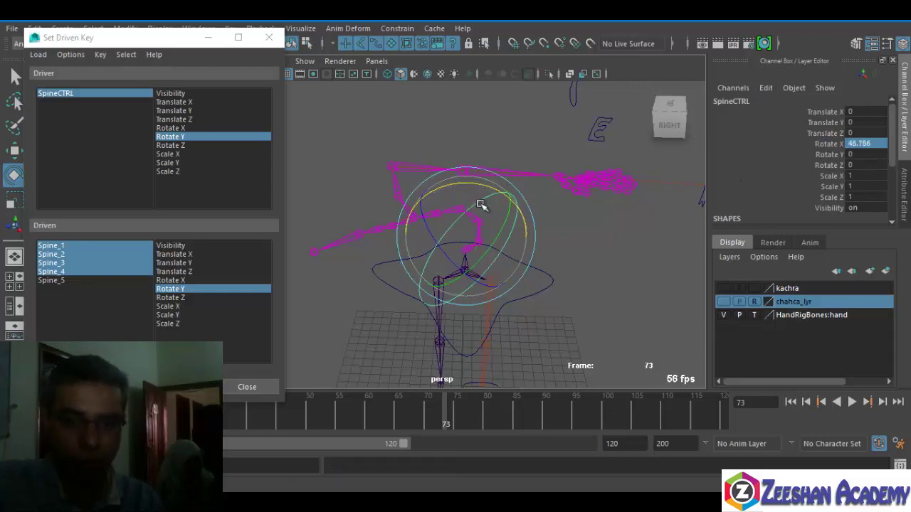
alt+drag(536, 230, 483, 250)
text(0)
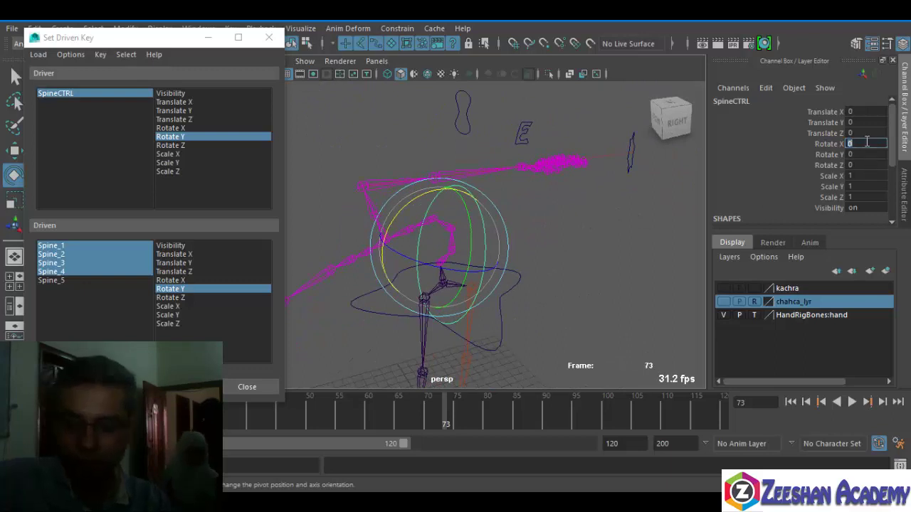
key(Return)
alt+drag(423, 283, 441, 220)
key(ctrl+z)
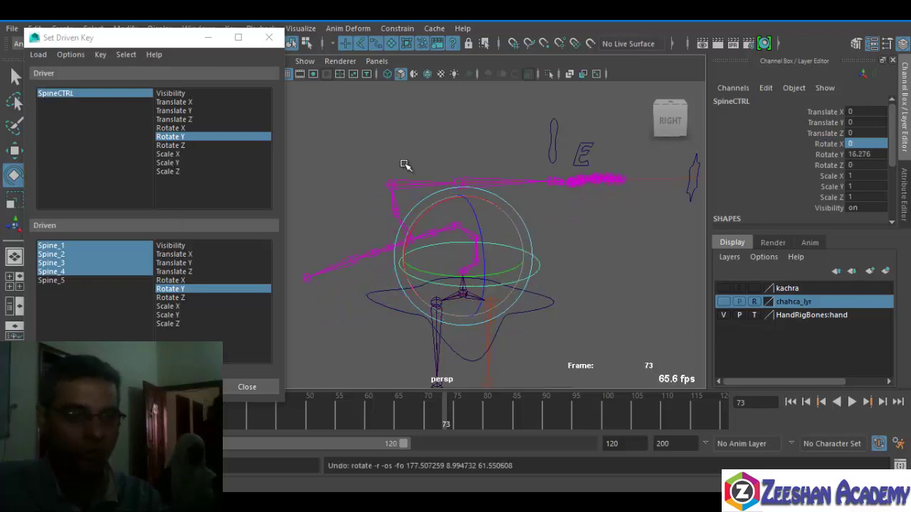
double_click(864, 154)
text(0)
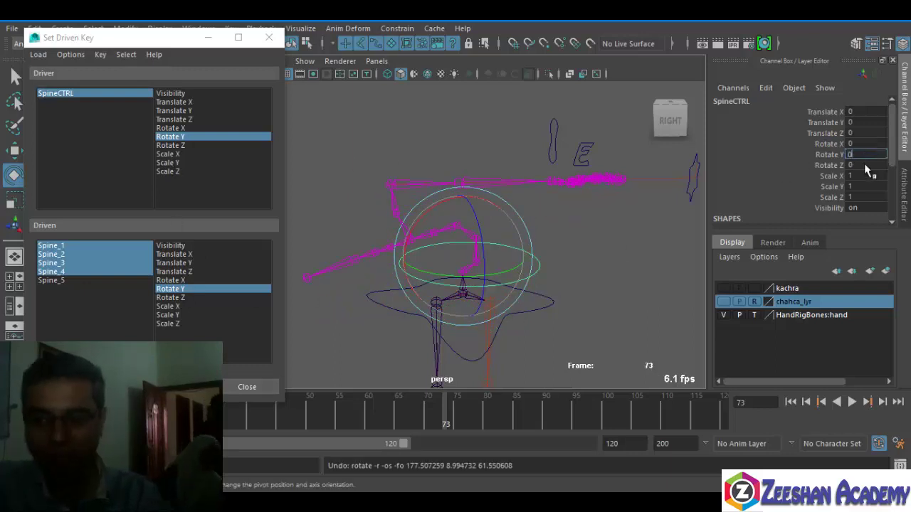
- Test the spine's response with a free rotation of SpineCTRL and undo it
drag(481, 248, 579, 250)
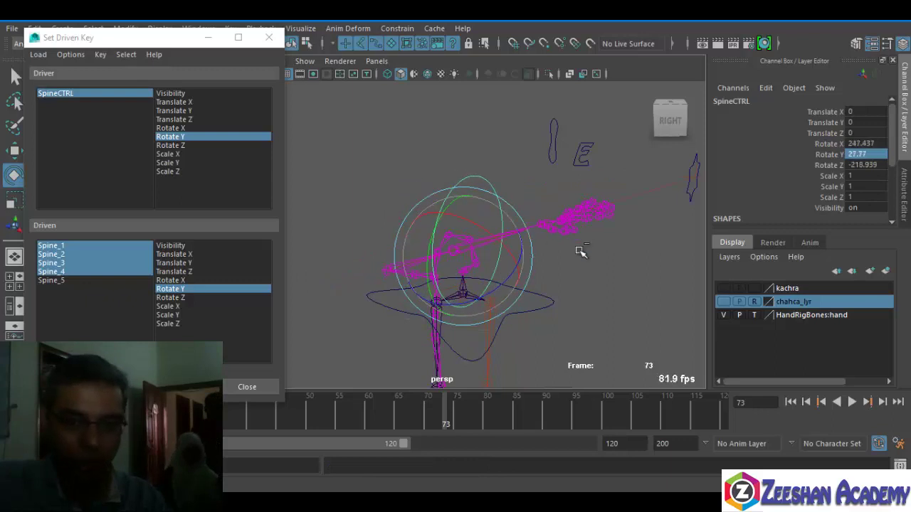
key(ctrl+z)
alt+drag(524, 234, 433, 257)
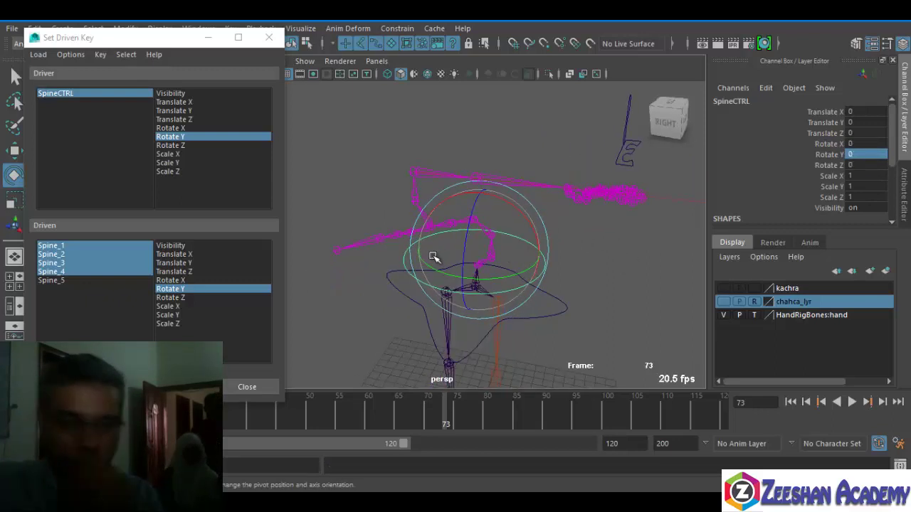
- Zero Rotate X, Y and Z on Spine_1 through Spine_5 and break the connections on those channels
click(50, 245)
shift+click(51, 281)
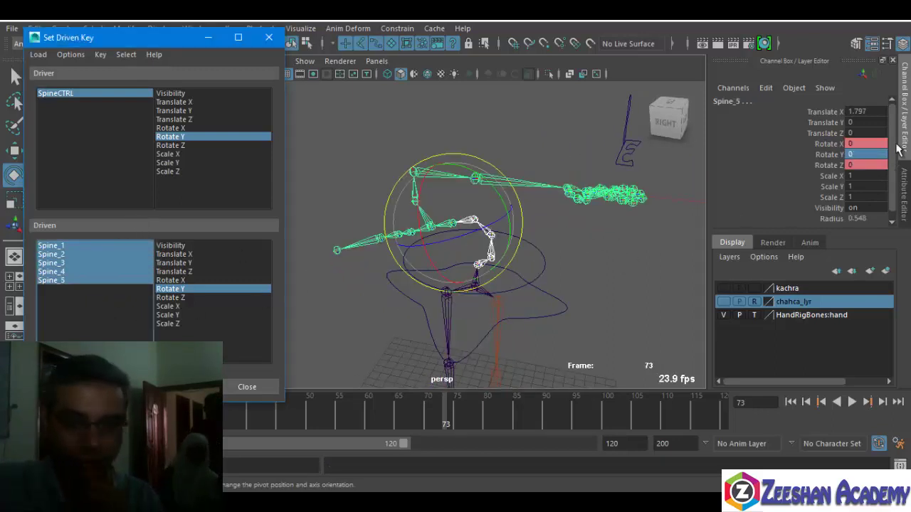
drag(842, 144, 828, 169)
click(855, 145)
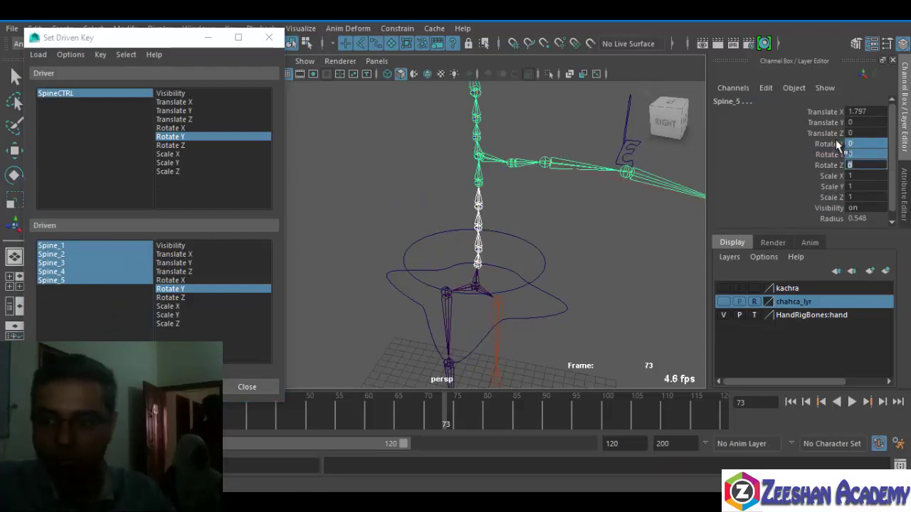
drag(837, 144, 834, 164)
right_click(834, 164)
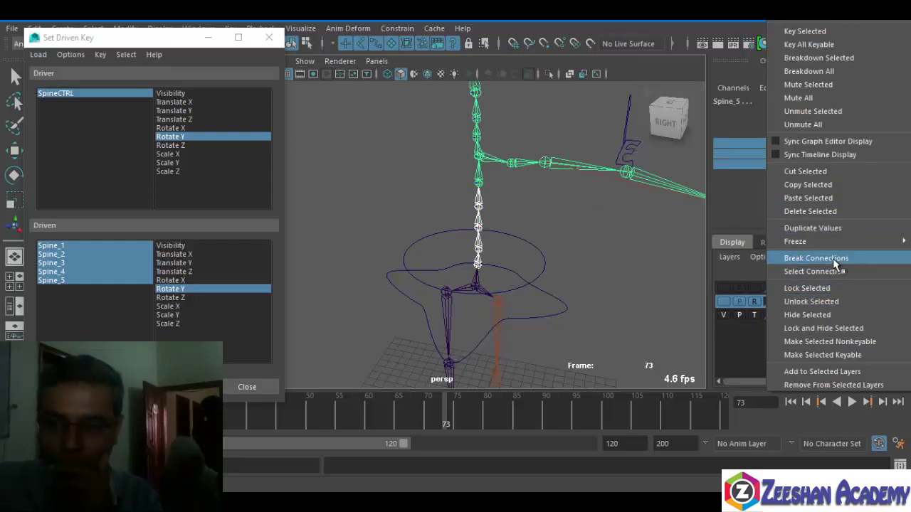
click(816, 258)
- Save the scene and select the SpineCTRL curve
alt+drag(571, 225, 555, 244)
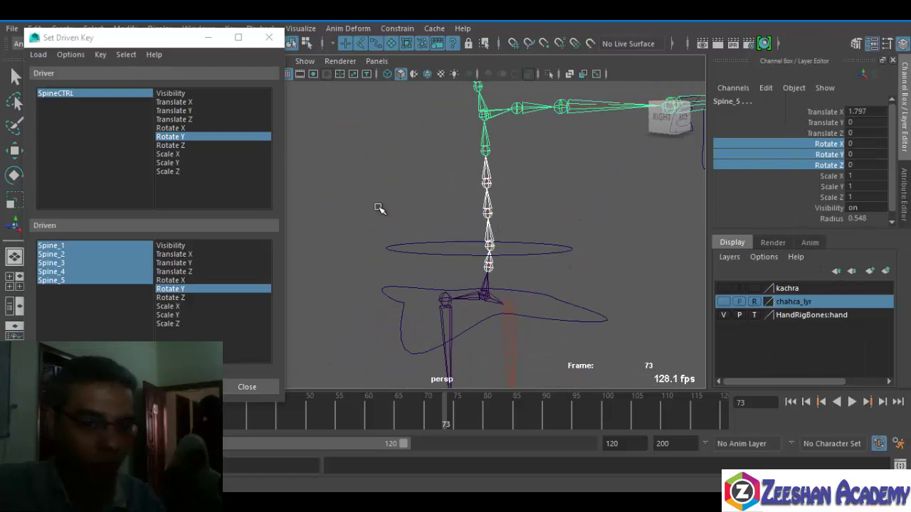
click(400, 250)
alt+drag(447, 249, 466, 279)
key(ctrl+s)
click(450, 269)
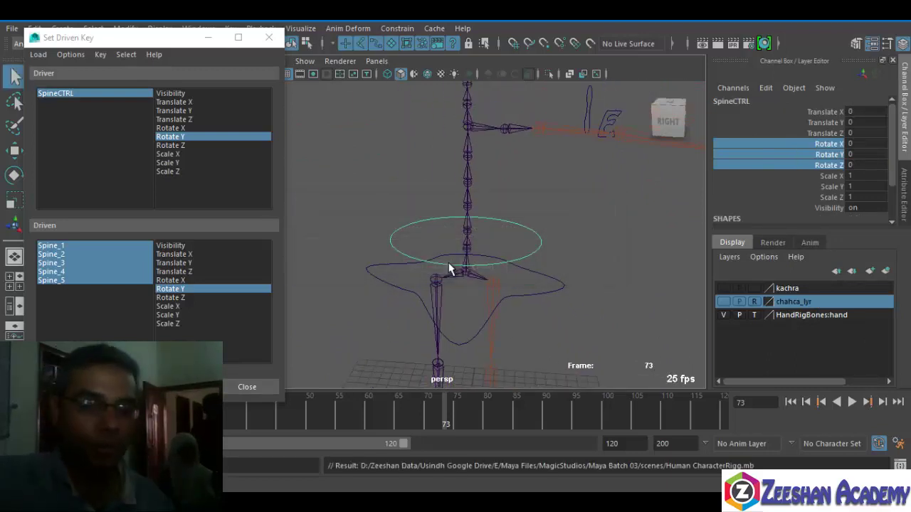
alt+drag(545, 256, 414, 247)
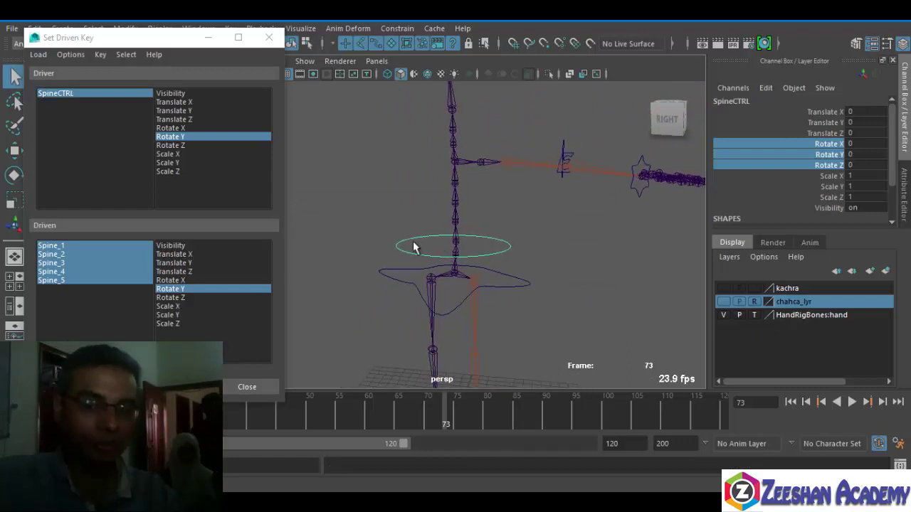
- Select Spine_1 through Spine_5 as driven joints and move the Set Driven Key window clear of the main menus
click(63, 95)
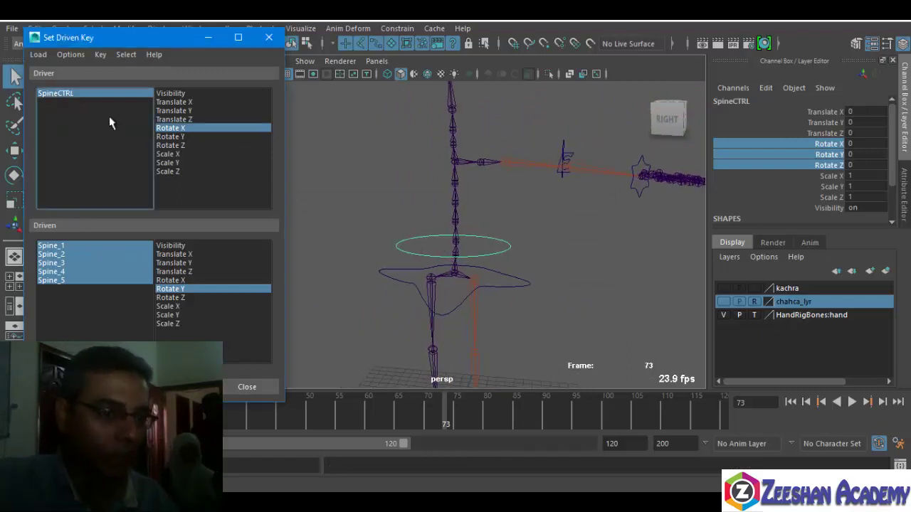
drag(101, 246, 111, 279)
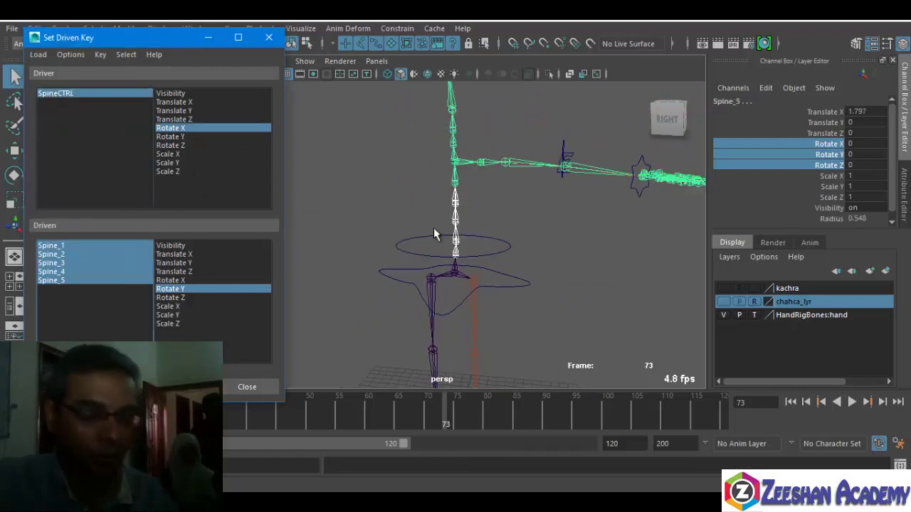
alt+drag(474, 209, 457, 204)
drag(125, 35, 131, 66)
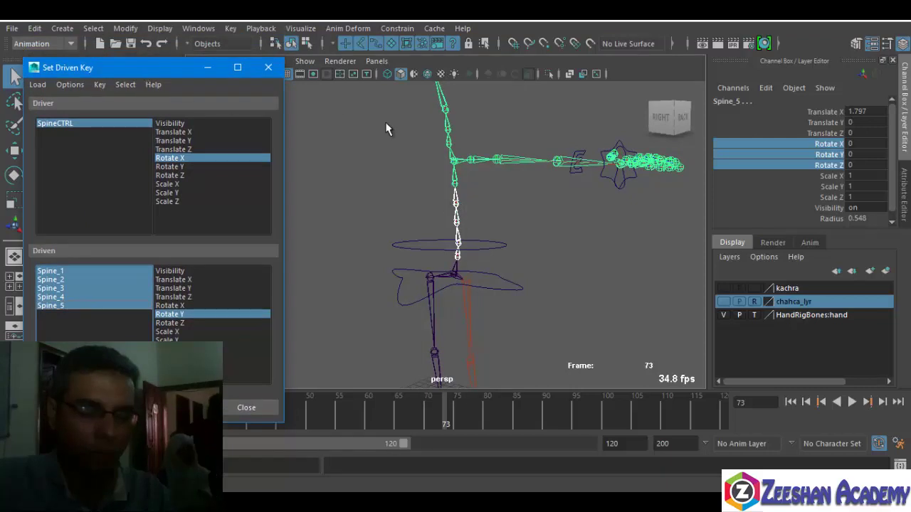
- Select SpineCTRL with the Rotate tool and choose its Rotate Z as the driver attribute
click(411, 239)
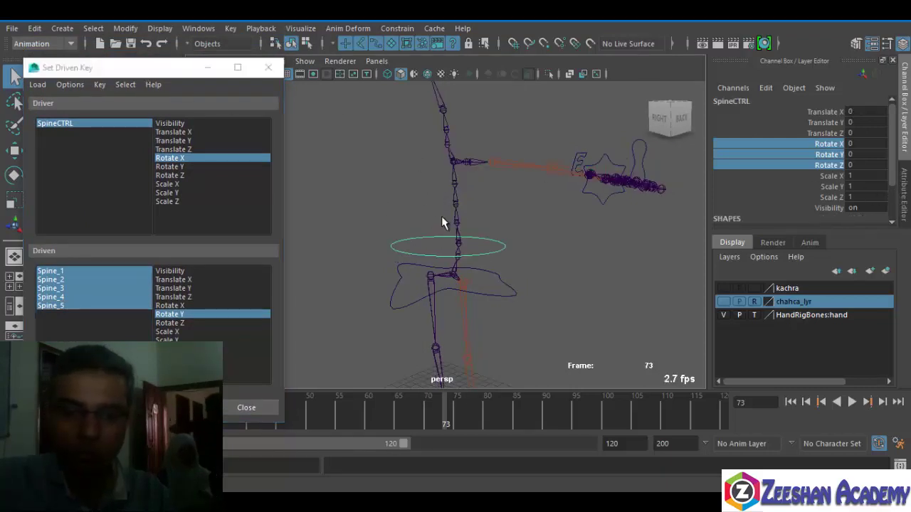
alt+drag(441, 216, 468, 258)
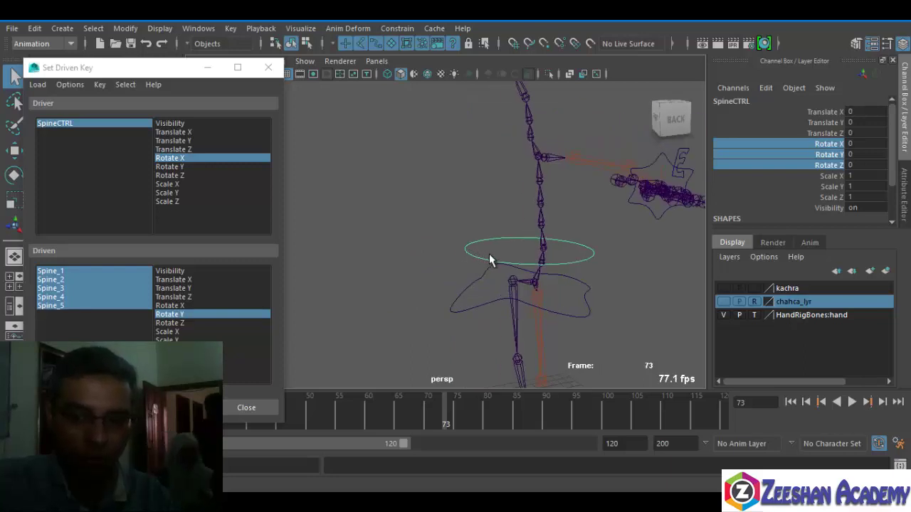
key(e)
alt+drag(515, 254, 531, 226)
click(93, 124)
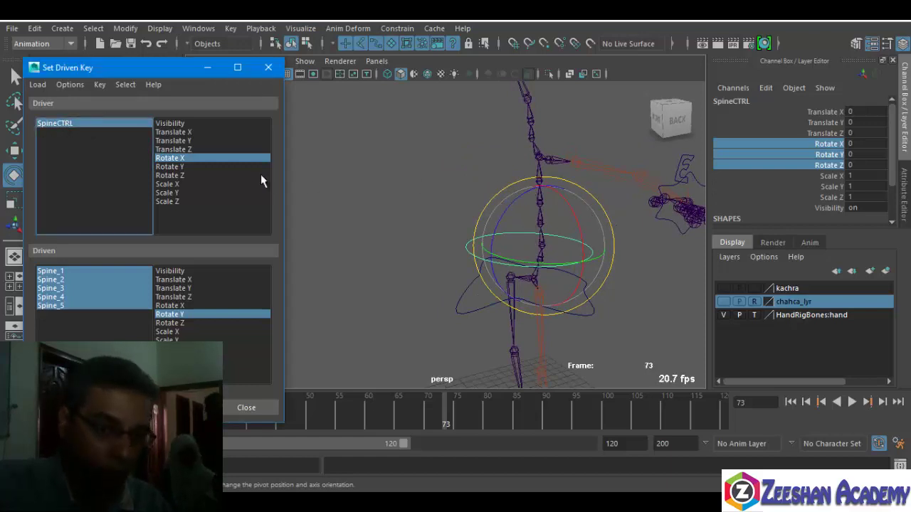
click(207, 176)
- Try rotating SpineCTRL about Z and bending Spine_1 through Spine_5 to about -38.4 in Rotate Z, undoing both
drag(528, 197, 500, 234)
key(ctrl+z)
drag(90, 271, 65, 310)
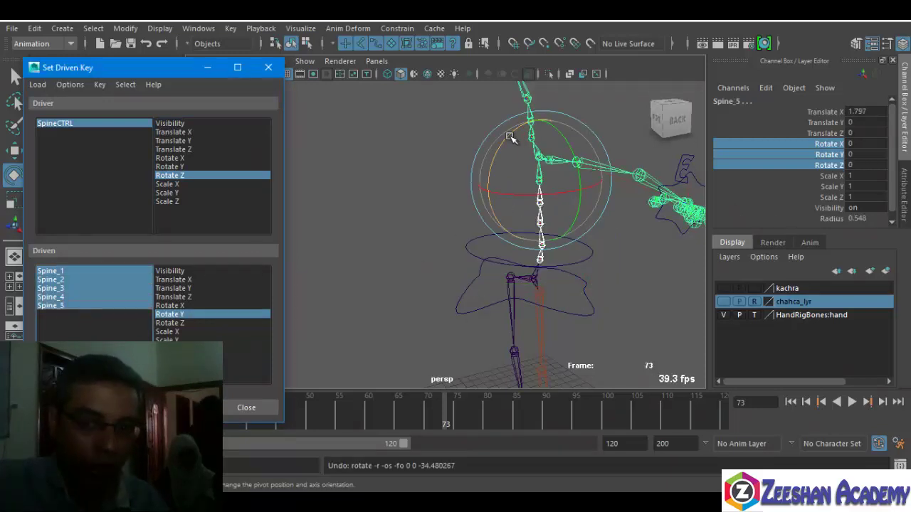
drag(511, 135, 502, 173)
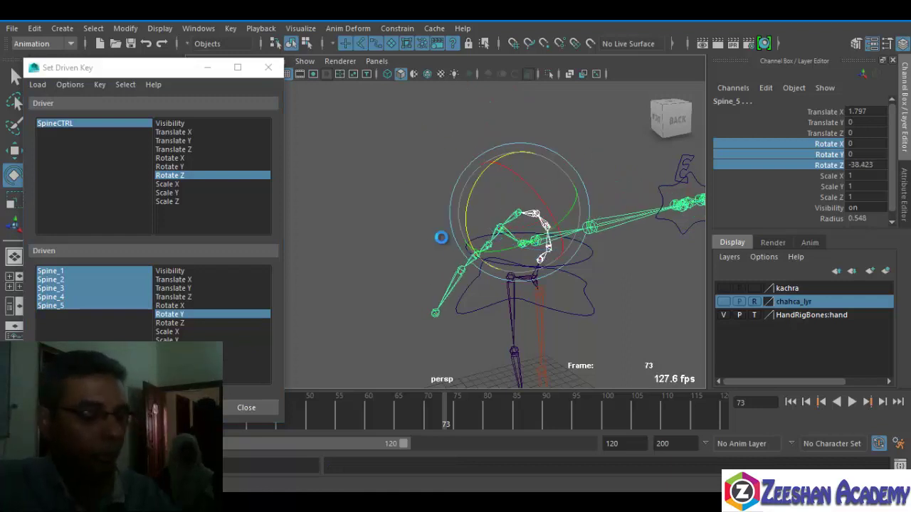
key(ctrl+z)
- Choose Rotate Z as both SpineCTRL's driver attribute and the driven attribute of Spine_1 to Spine_5, and key the rest pose
click(60, 124)
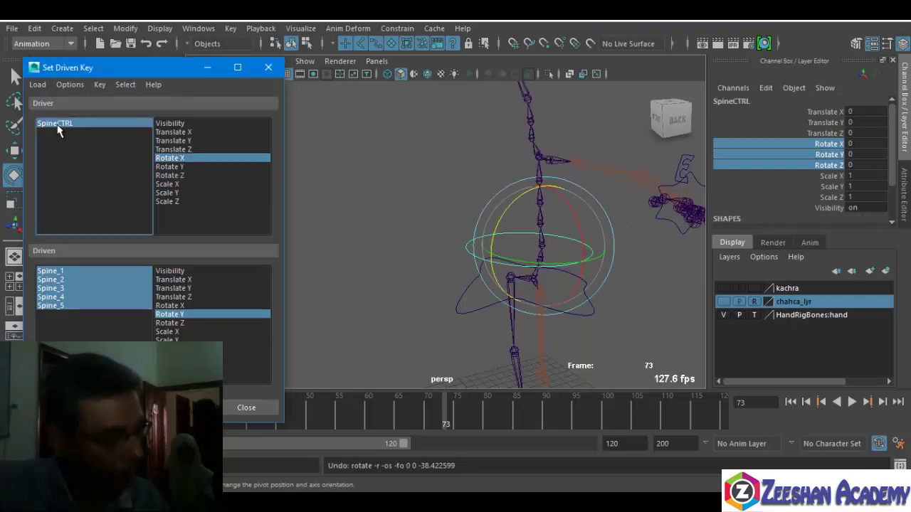
click(178, 176)
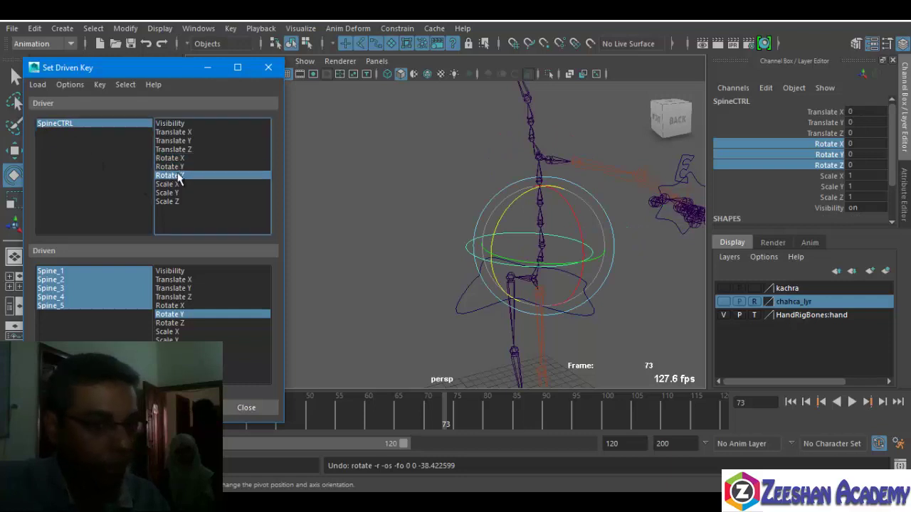
click(173, 324)
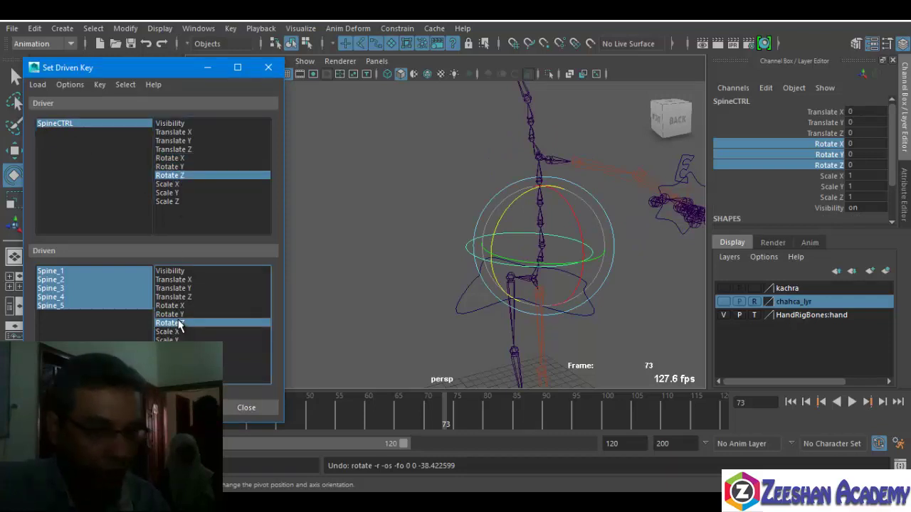
click(62, 407)
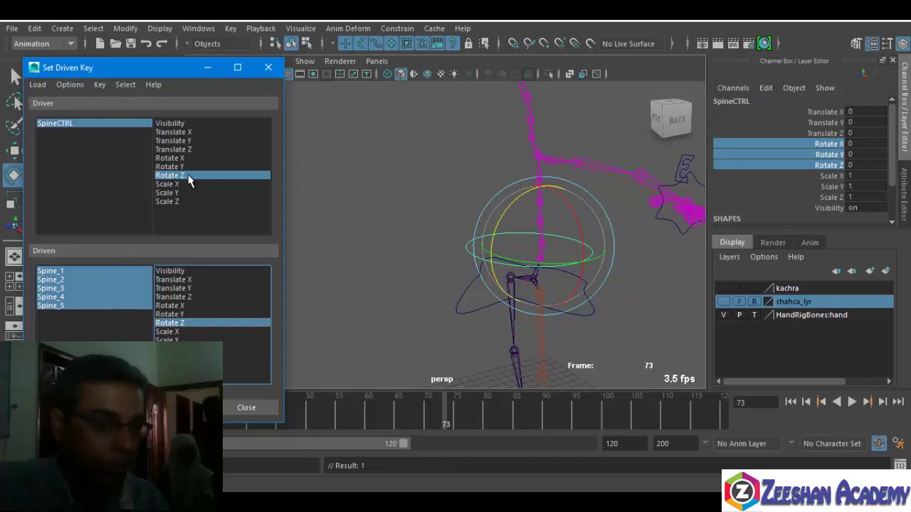
click(83, 125)
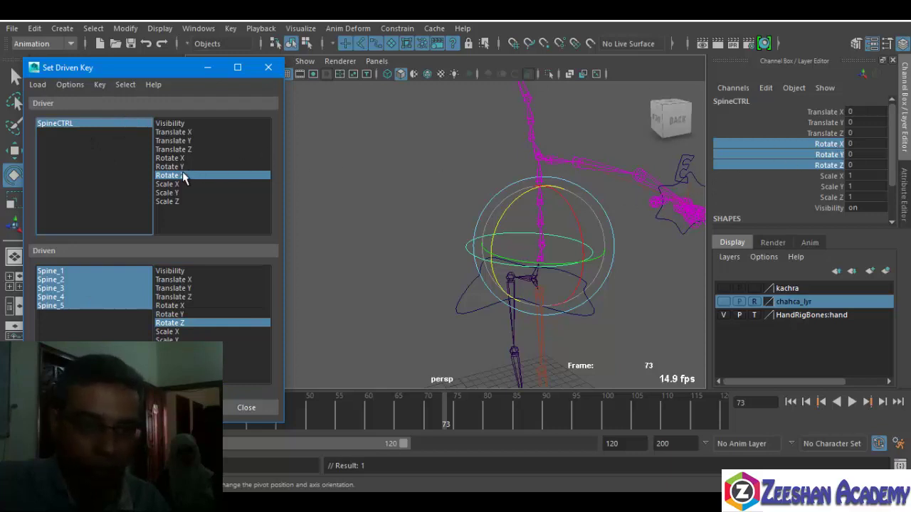
click(83, 283)
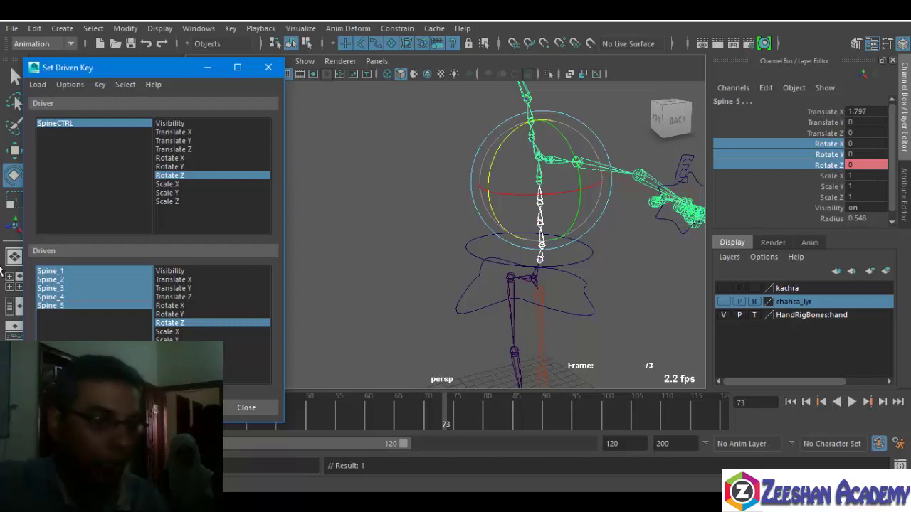
- Select SpineCTRL and set its Rotate Z to -45
click(59, 124)
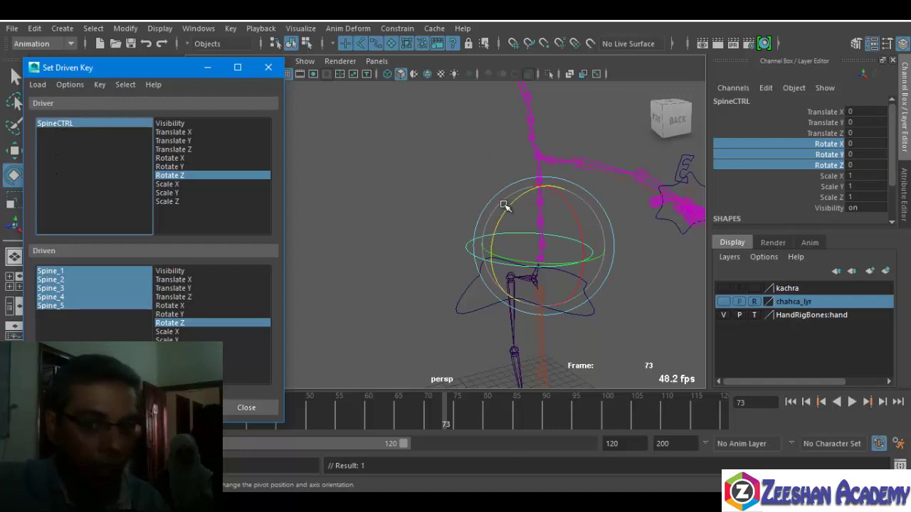
drag(503, 205, 548, 246)
click(863, 165)
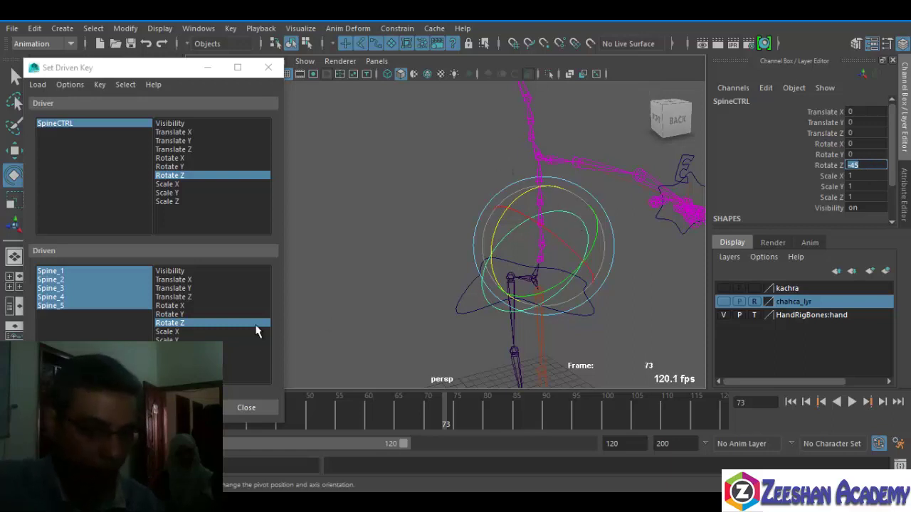
- Select Spine_1 through Spine_5, rotate them to about -36.8 in Rotate Z, and key this bend as driven
click(86, 271)
shift+click(84, 305)
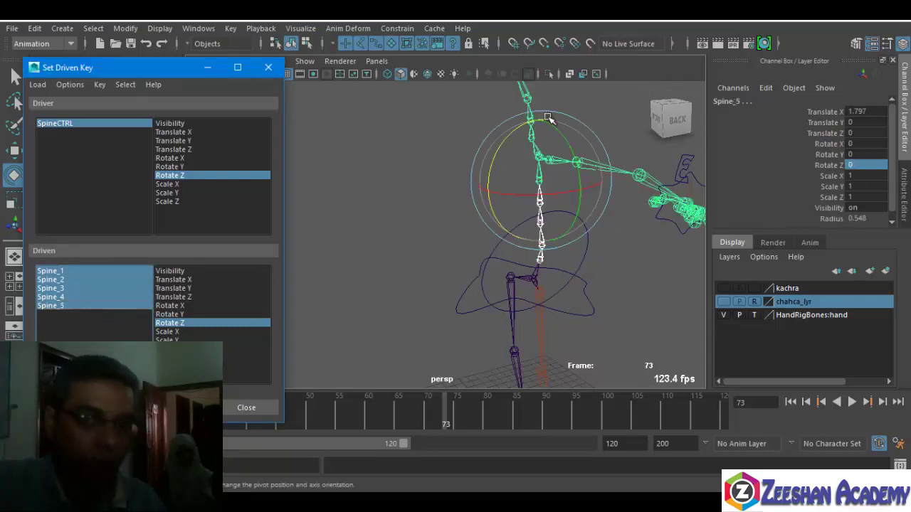
drag(509, 142, 478, 177)
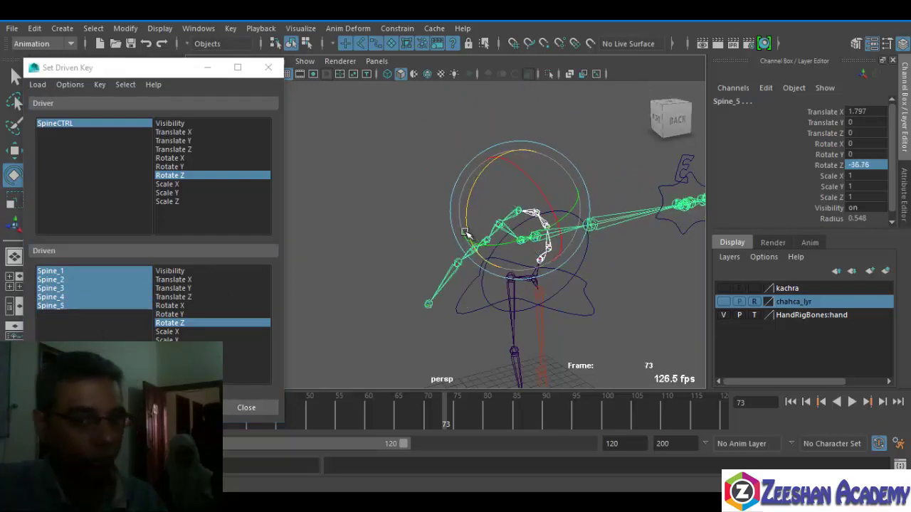
click(58, 407)
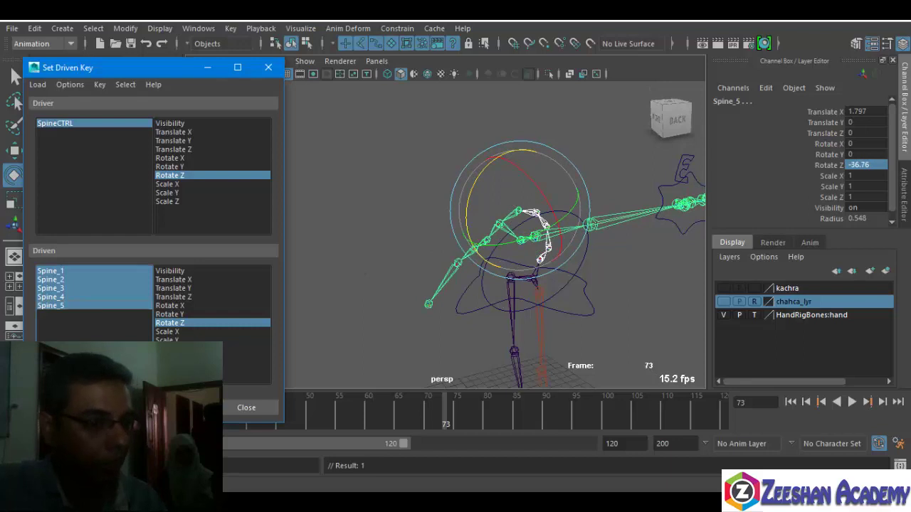
- Test the driven bend by rotating SpineCTRL to about -22.9 in Rotate Z, and undo the rotation
click(55, 124)
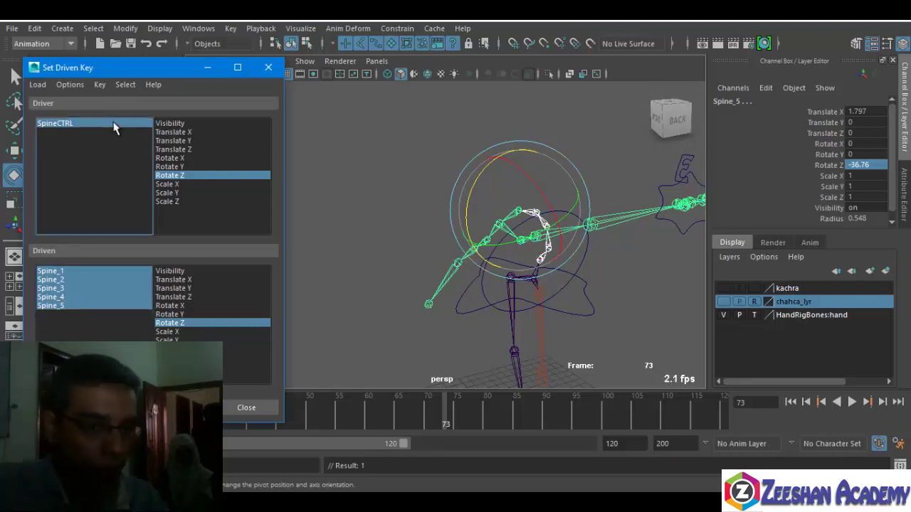
mouse_move(491, 248)
mouse_down()
mouse_move(519, 198)
mouse_move(486, 235)
mouse_up()
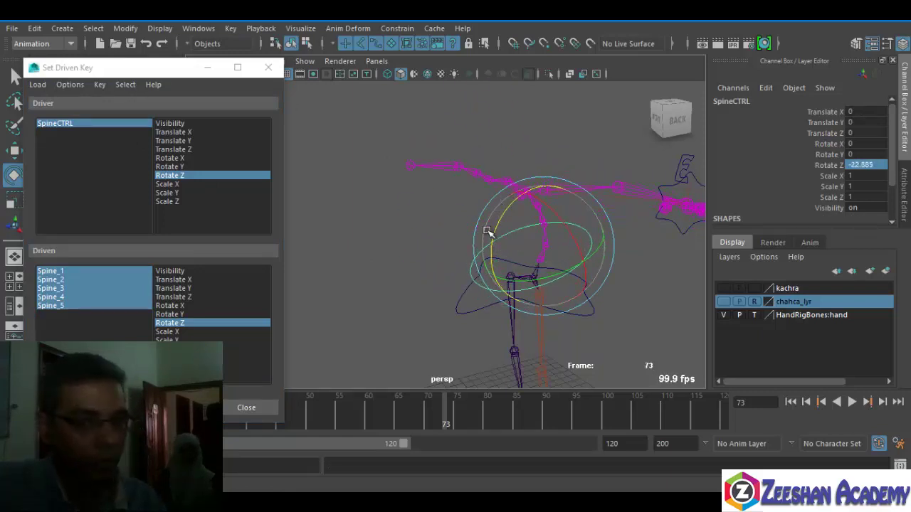
key(ctrl+z)
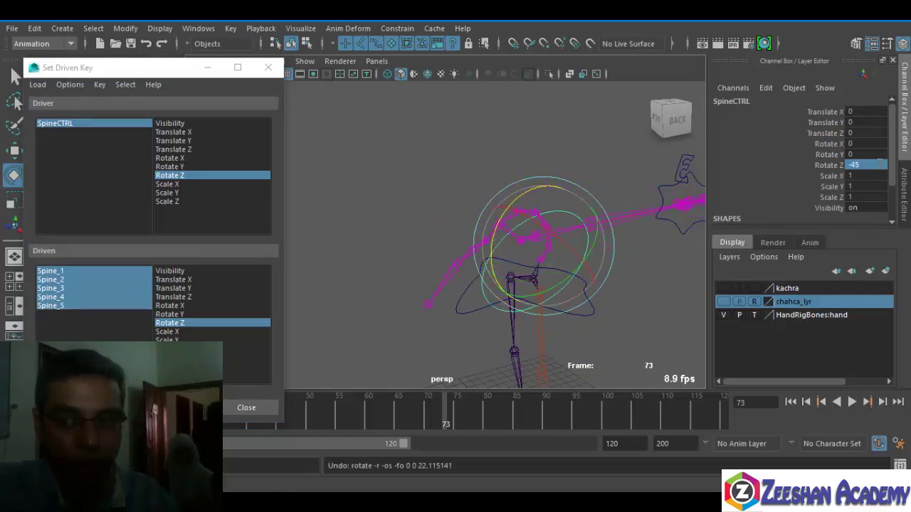
- Set SpineCTRL's Rotate X and Rotate Y to 0 and its Rotate Z to 45
text(45)
key(Return)
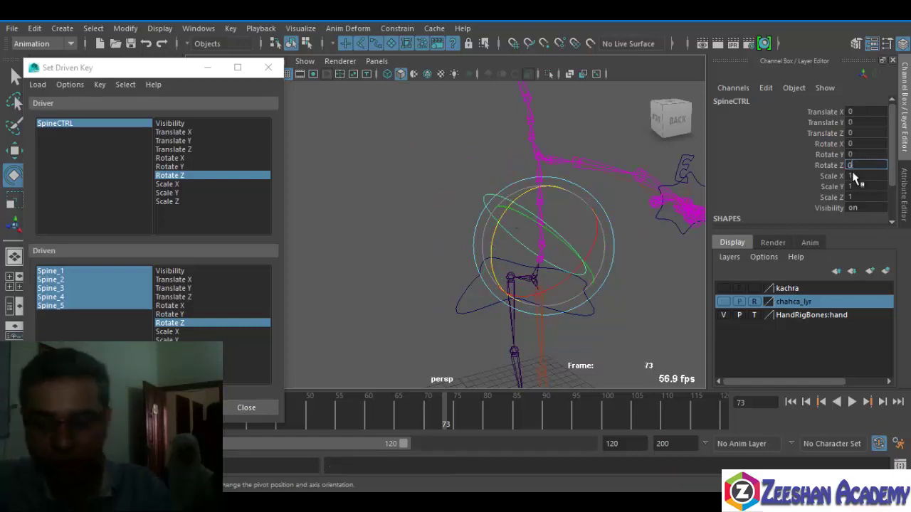
drag(515, 218, 542, 184)
drag(879, 143, 877, 154)
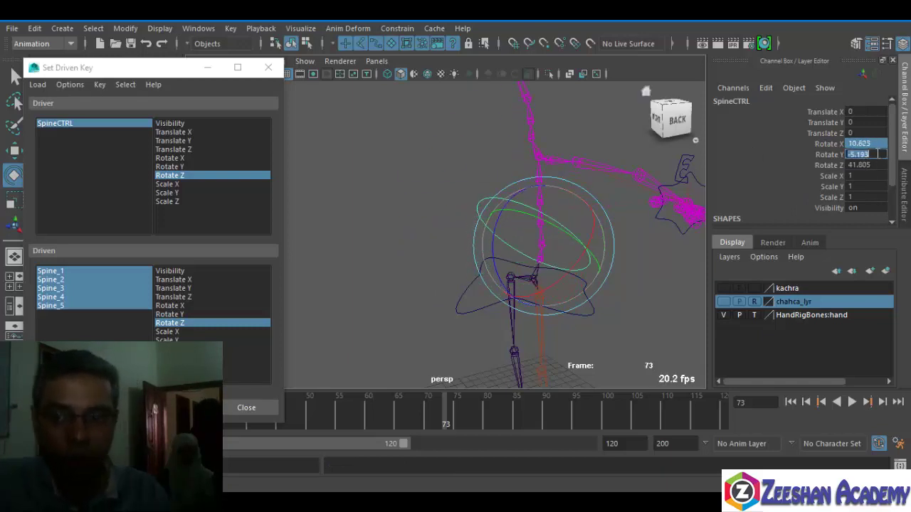
text(0)
key(Return)
click(864, 167)
text(45)
key(Return)
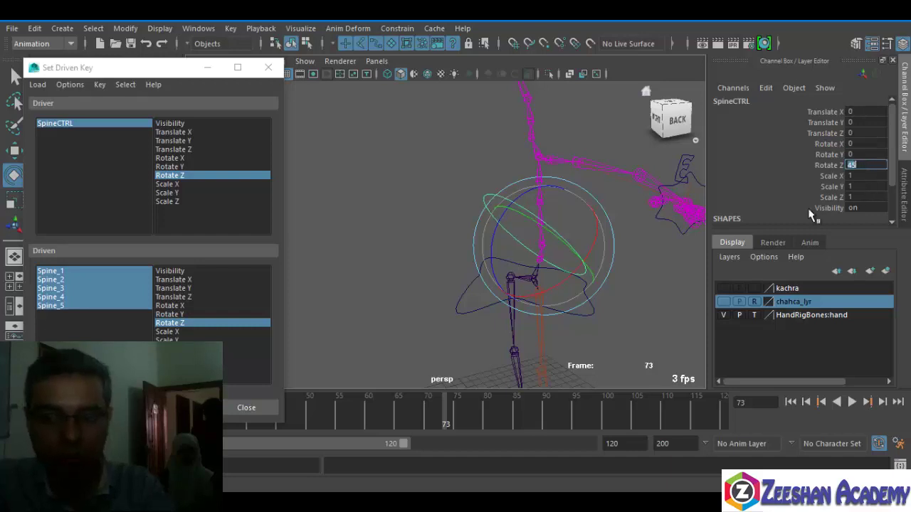
- Bend Spine_1 through Spine_5 the opposite way to about 30.5 in Rotate Z and set the driven key
drag(105, 273, 104, 298)
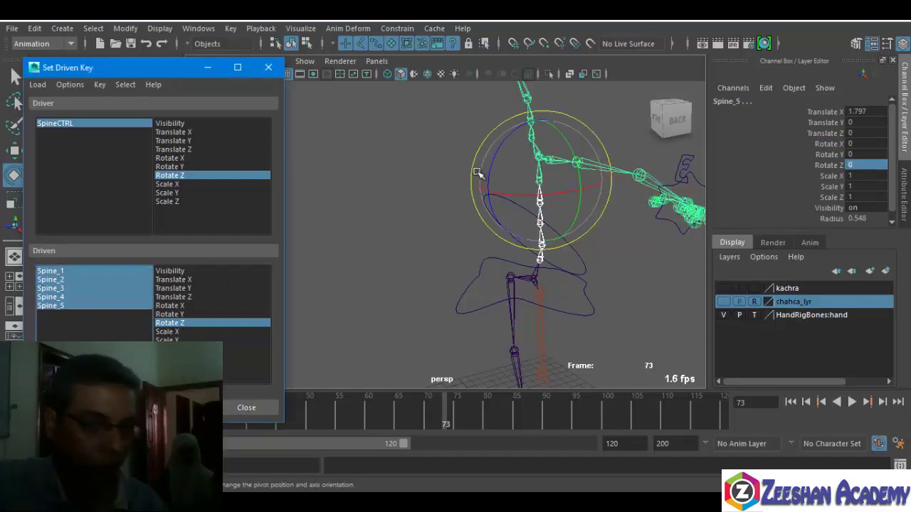
drag(488, 169, 463, 212)
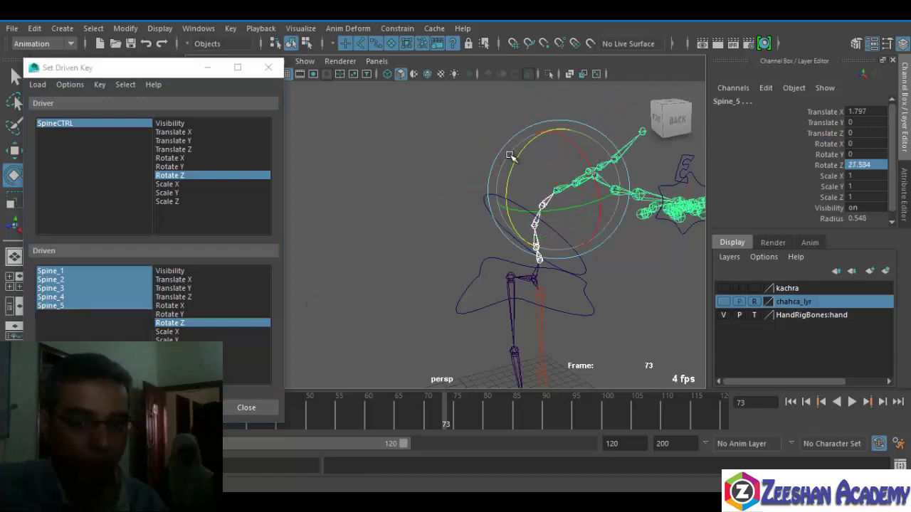
drag(510, 156, 434, 212)
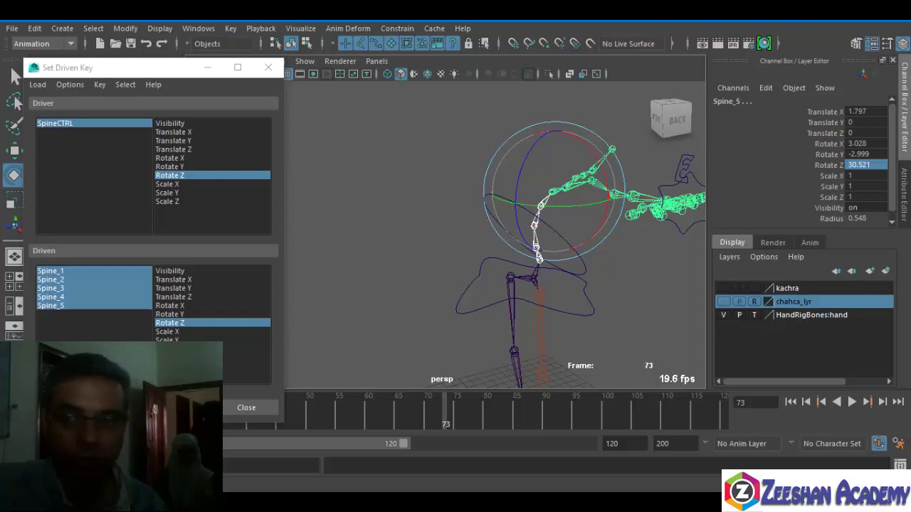
click(60, 408)
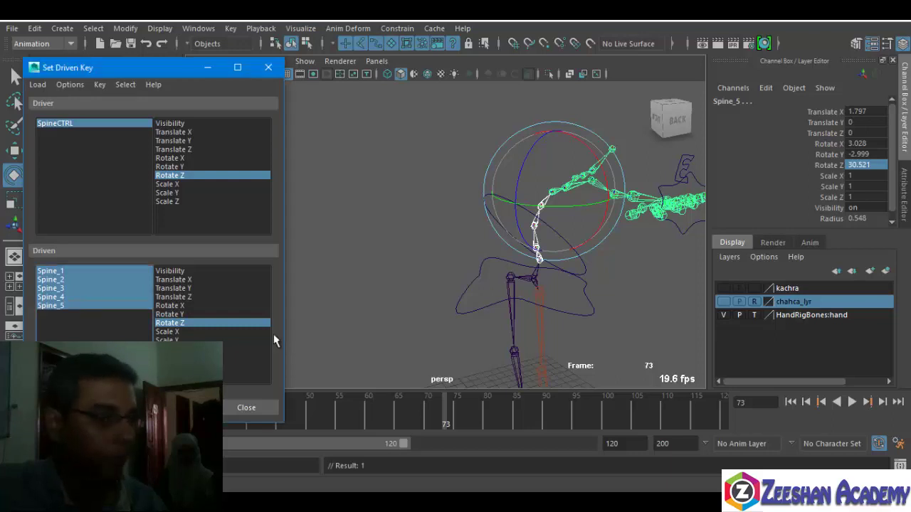
- Select SpineCTRL, scrub its Rotate Z to test the spine bend, undo the change and open Rotate Z for editing
click(591, 279)
click(610, 249)
click(826, 165)
middle_drag(455, 242, 370, 284)
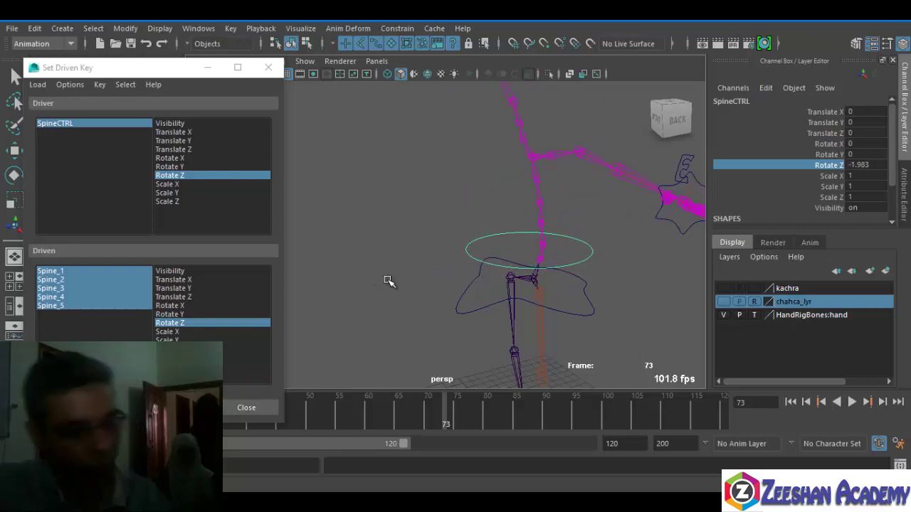
key(ctrl+z)
click(878, 165)
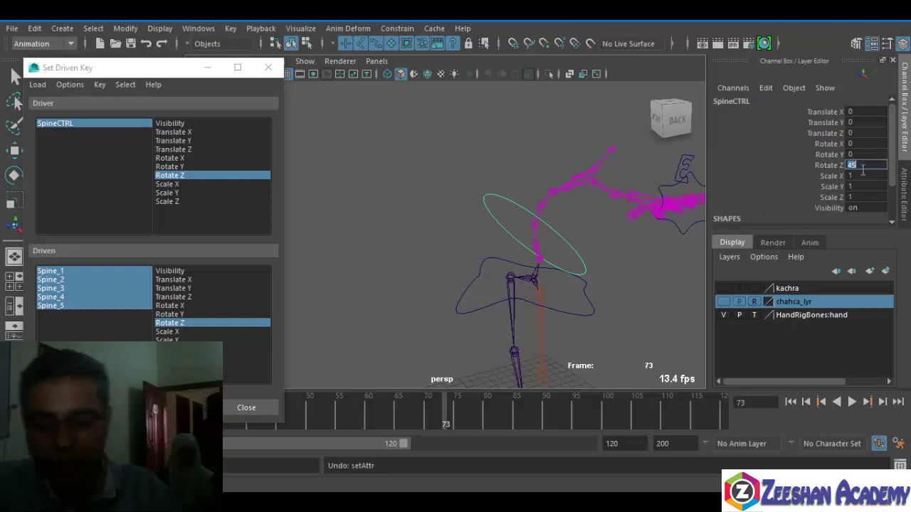
- Set SpineCTRL's Rotate Z to 0
text(0)
key(Return)
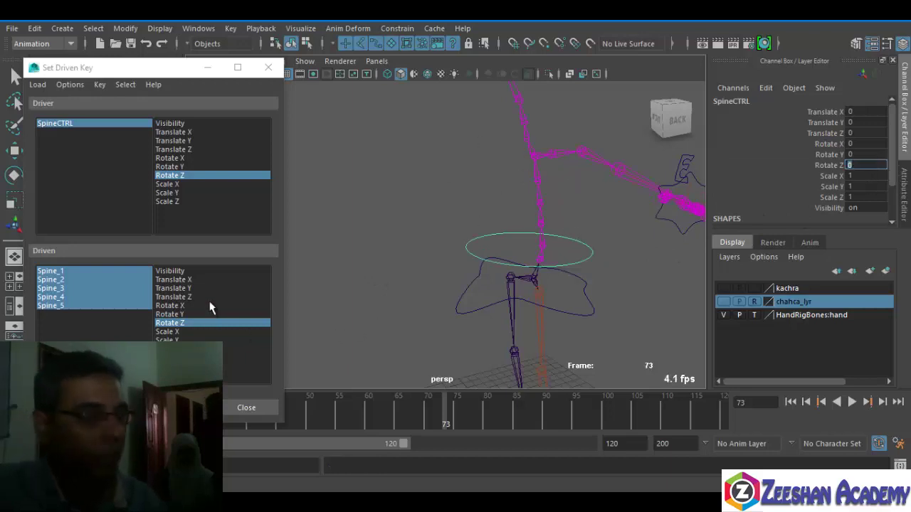
- Try rotating SpineCTRL about its X and Y axes, undoing each test rotation
click(833, 144)
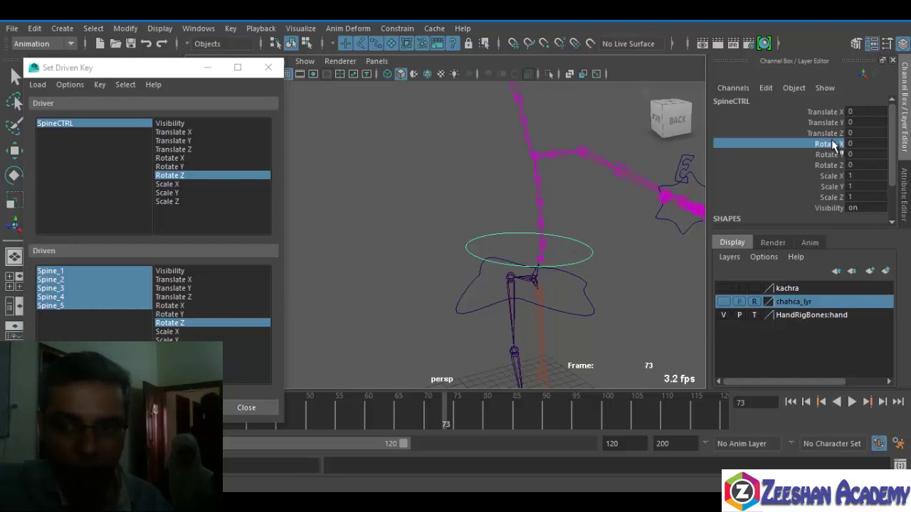
key(e)
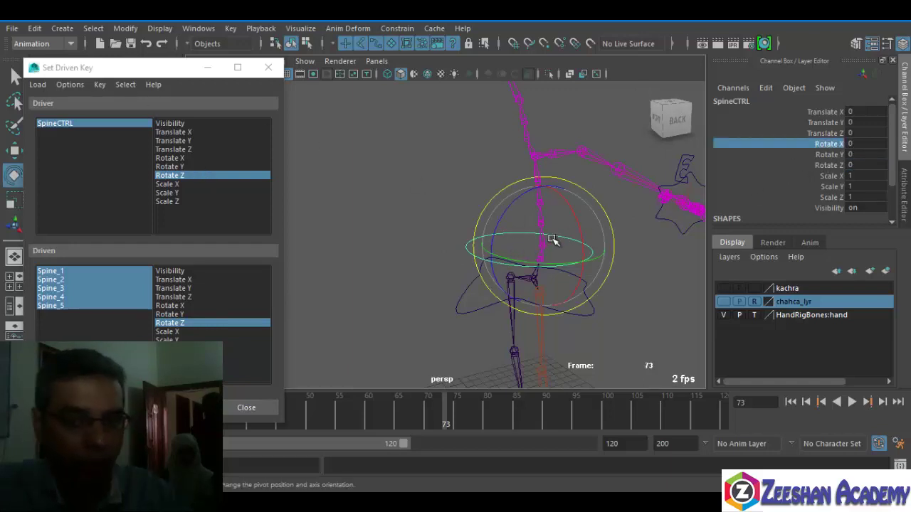
drag(487, 251, 569, 223)
key(ctrl+z)
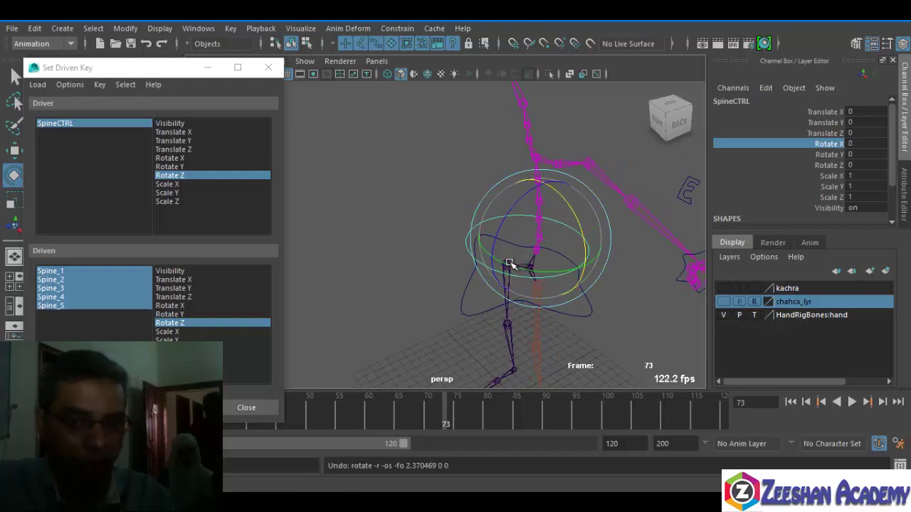
click(824, 154)
alt+drag(533, 261, 552, 262)
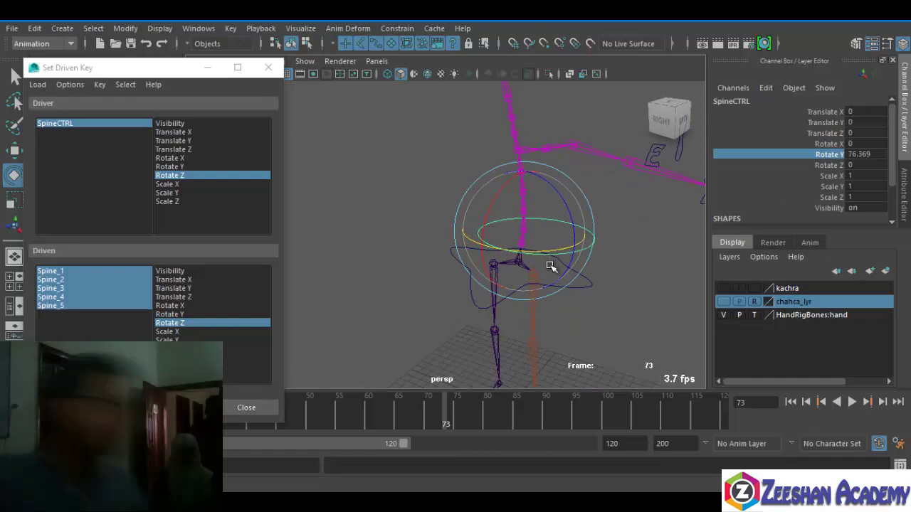
key(ctrl+z)
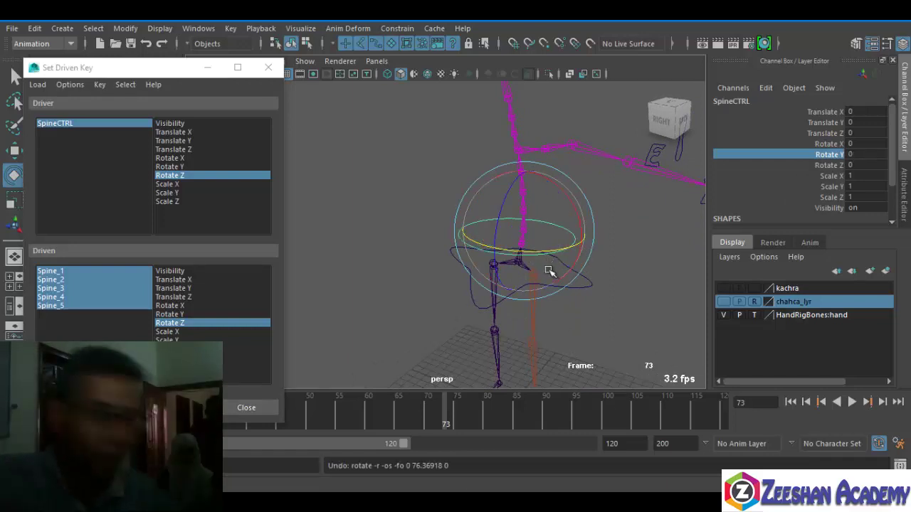
alt+drag(544, 233, 515, 295)
key(ctrl+z)
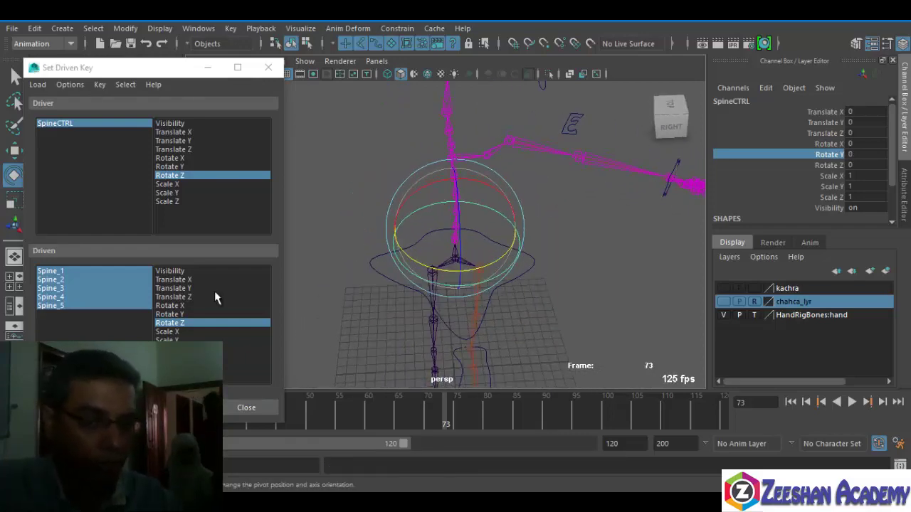
- Select the driven joints Spine_1 to Spine_5, try rotating them together and undo the test rotations
click(87, 284)
alt+drag(519, 224, 475, 189)
key(ctrl+z)
drag(445, 220, 484, 187)
key(ctrl+z)
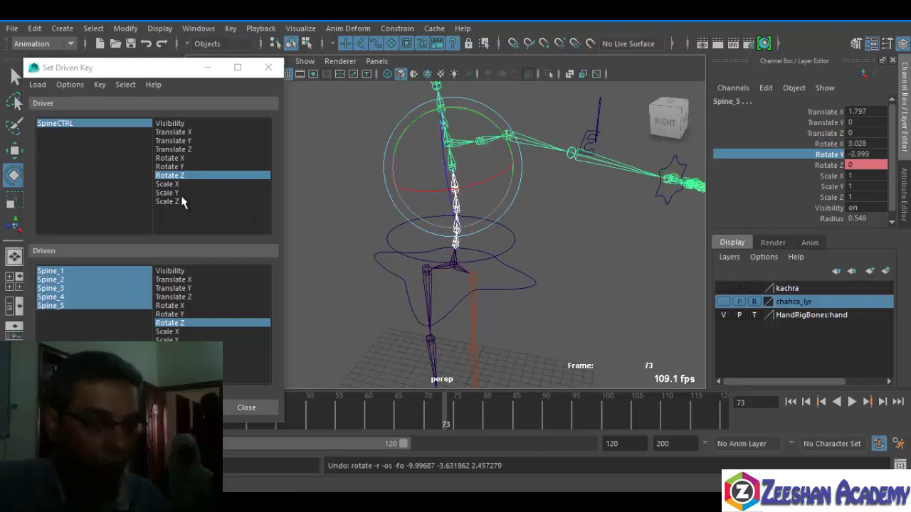
- Set a driven key with SpineCTRL's Rotate Y driving Rotate X of Spine_1 to Spine_5
click(189, 167)
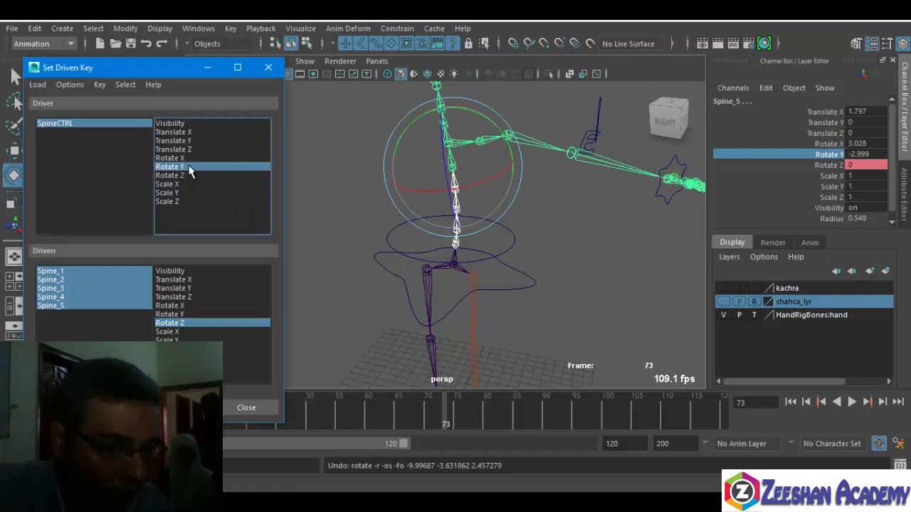
click(172, 306)
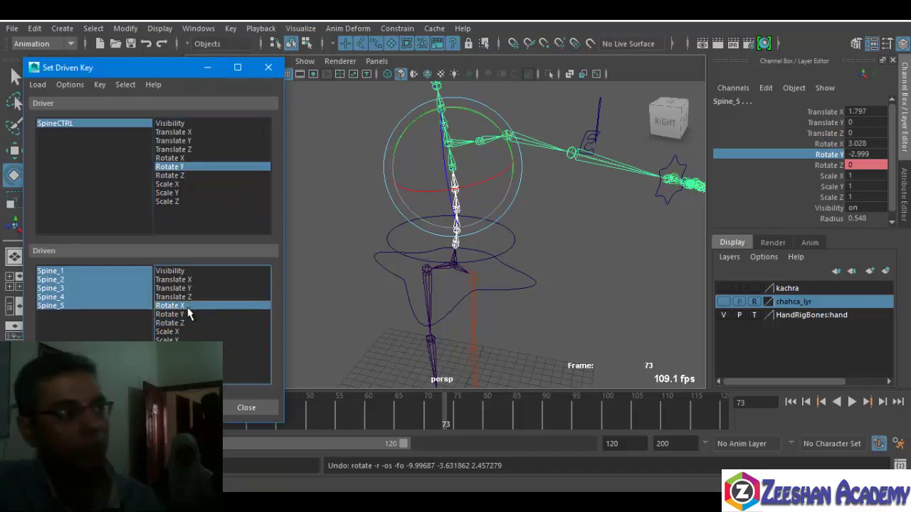
click(60, 407)
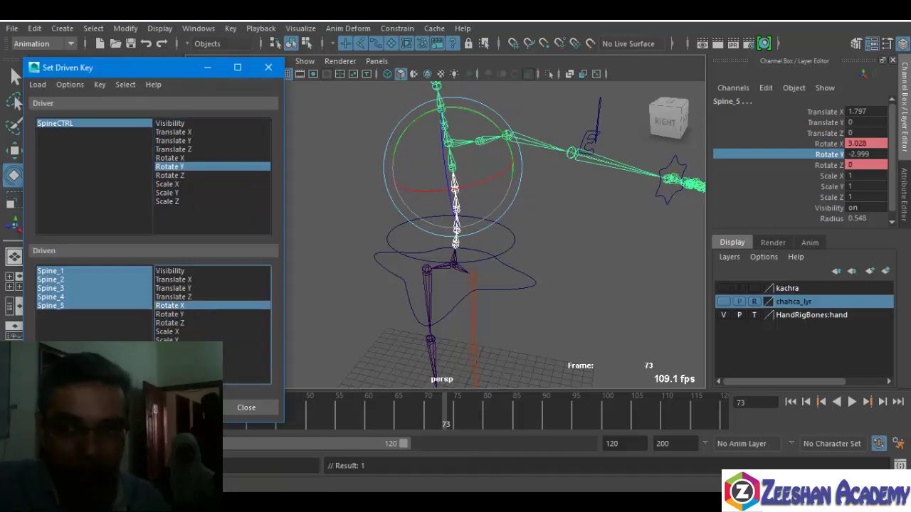
- Set Rotate X of Spine_1 to Spine_5 to 0 and key that pose against SpineCTRL
click(865, 143)
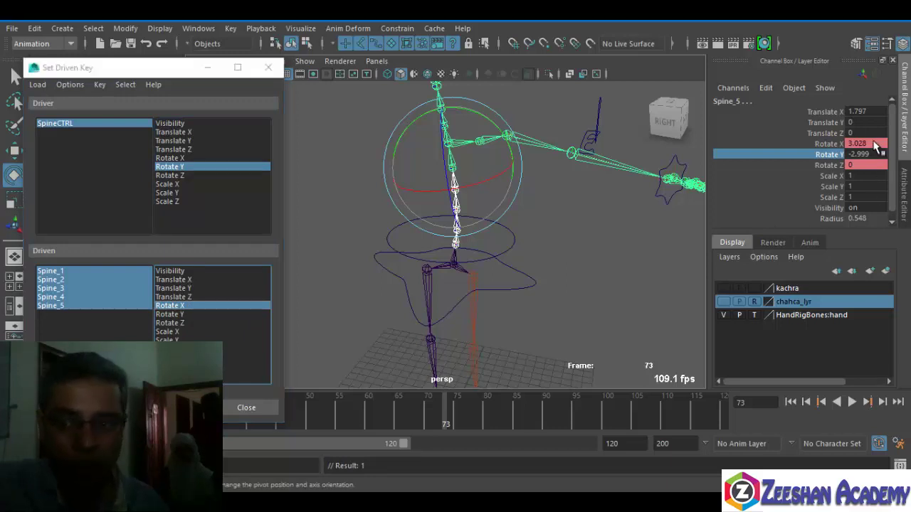
text(0)
key(Return)
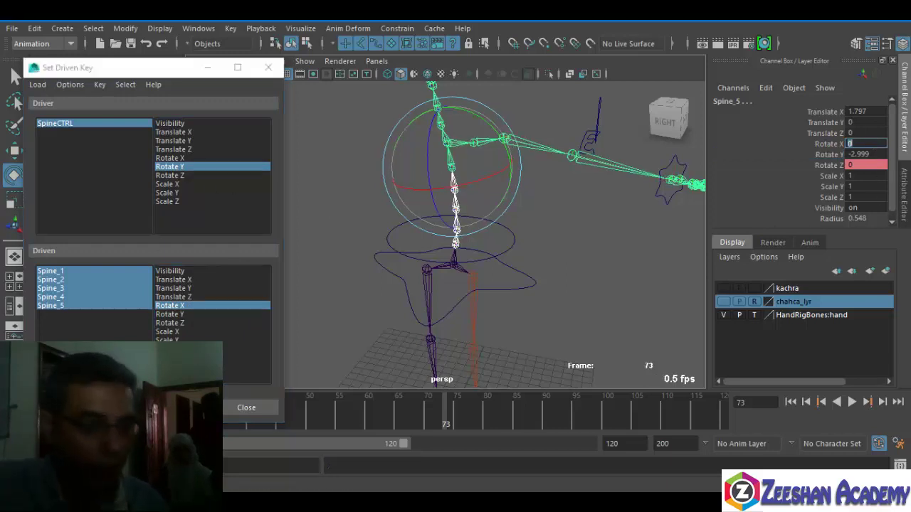
click(60, 407)
- Set SpineCTRL's Rotate X to 45, bend the five spine joints to about -36 in Rotate Y and key the pose
click(53, 123)
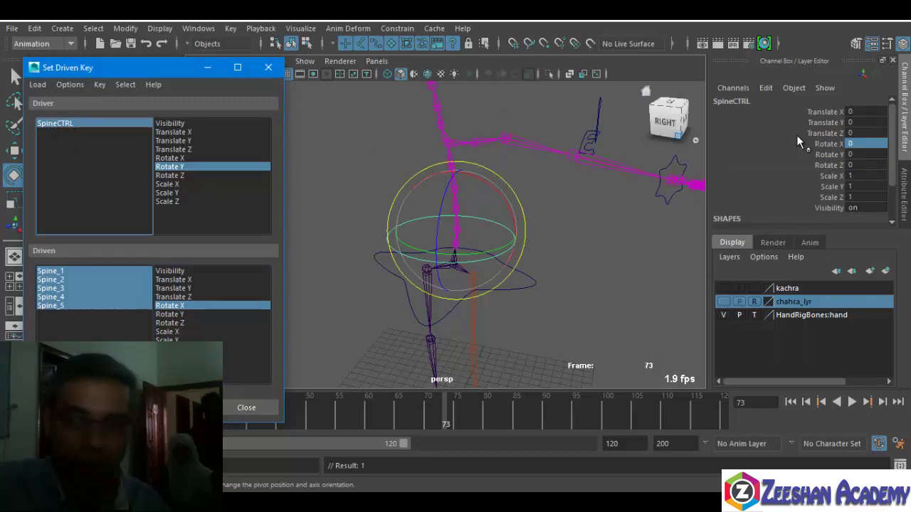
click(853, 143)
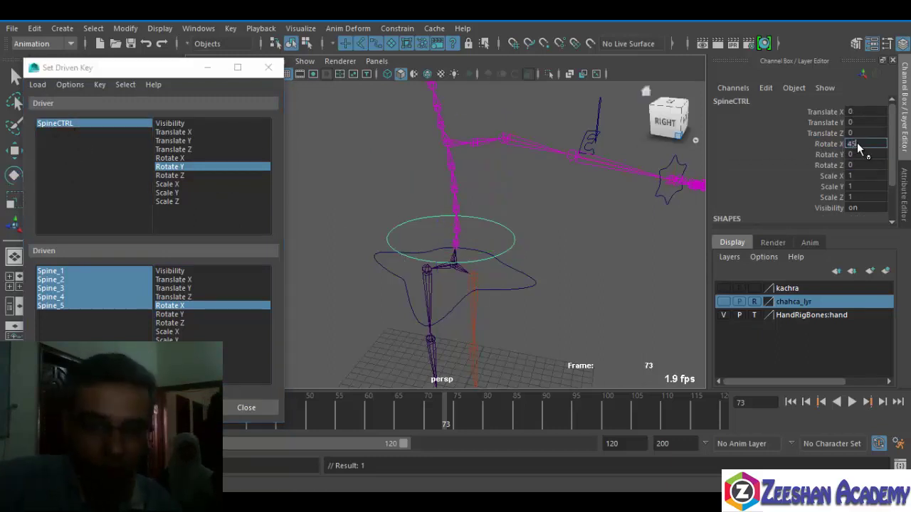
text(45)
key(Return)
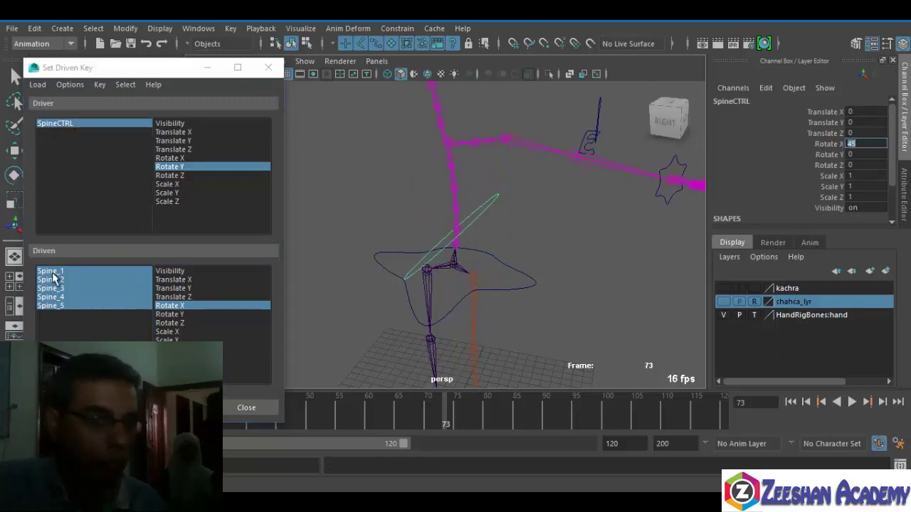
drag(70, 271, 77, 314)
drag(501, 127, 442, 159)
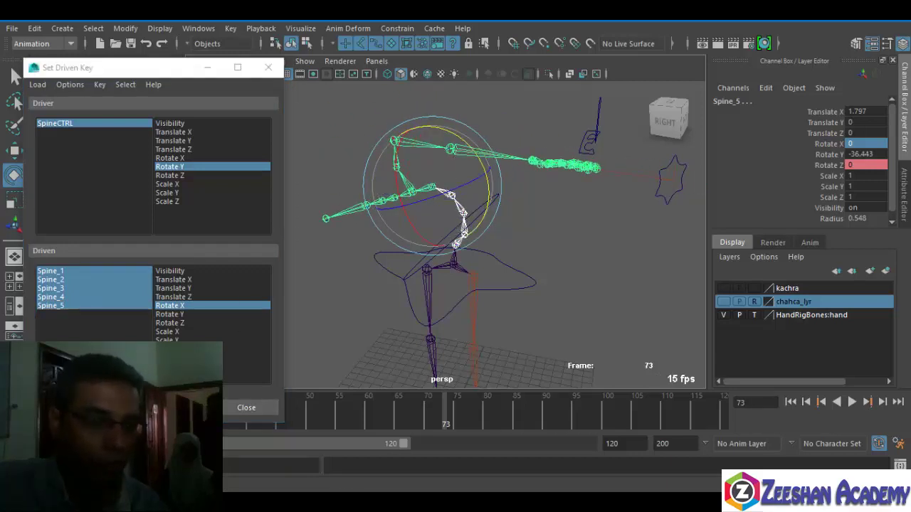
click(55, 407)
- Give SpineCTRL a negative Rotate X and bend the spine joints the opposite way, to about 31 in Rotate Y
click(71, 122)
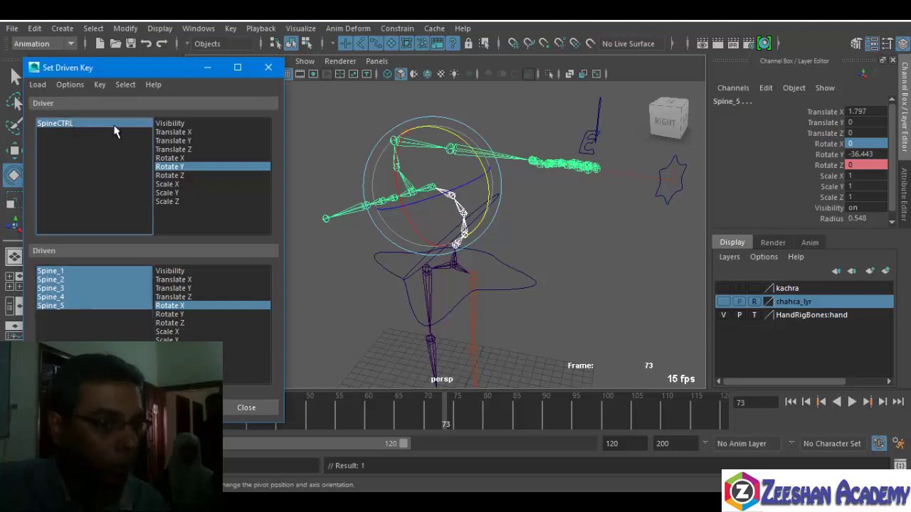
click(863, 144)
click(862, 145)
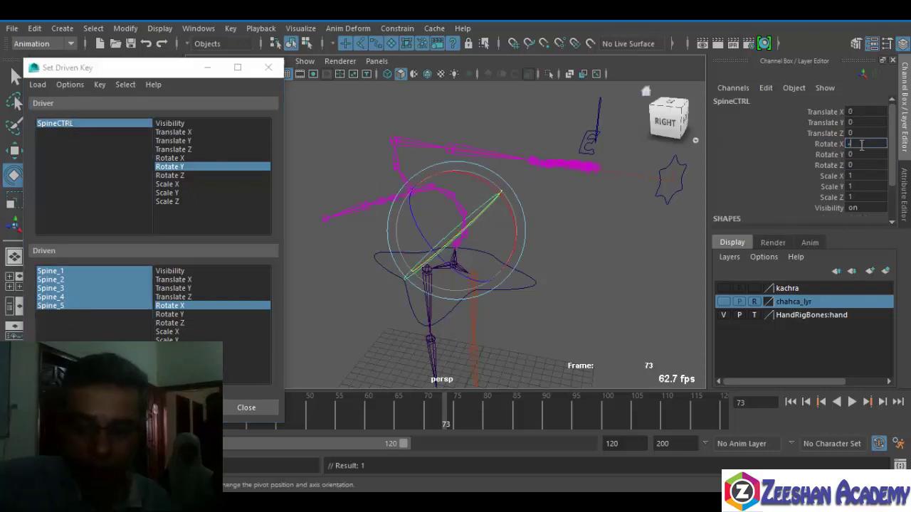
click(82, 276)
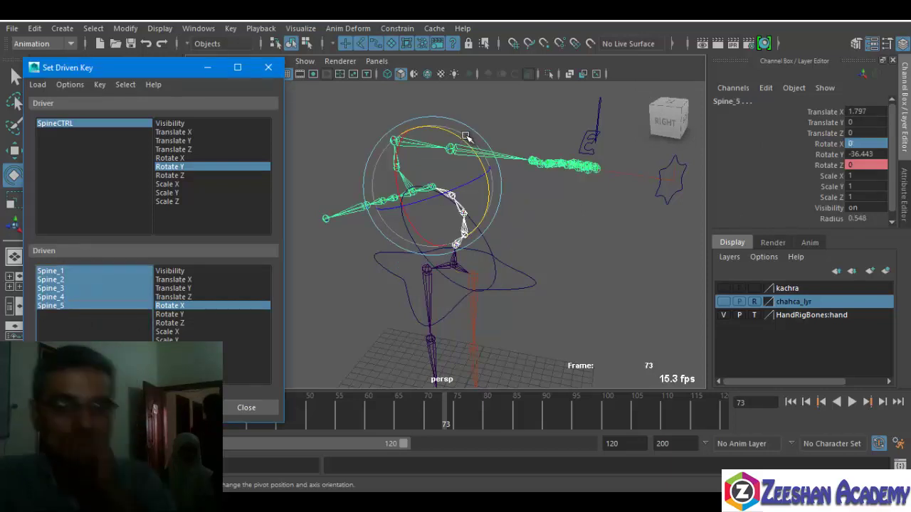
drag(469, 139, 484, 229)
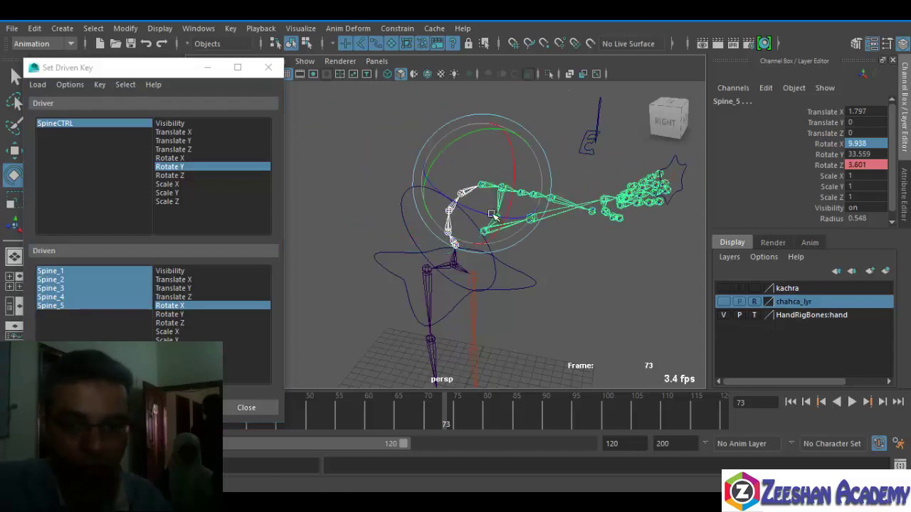
alt+drag(545, 235, 456, 232)
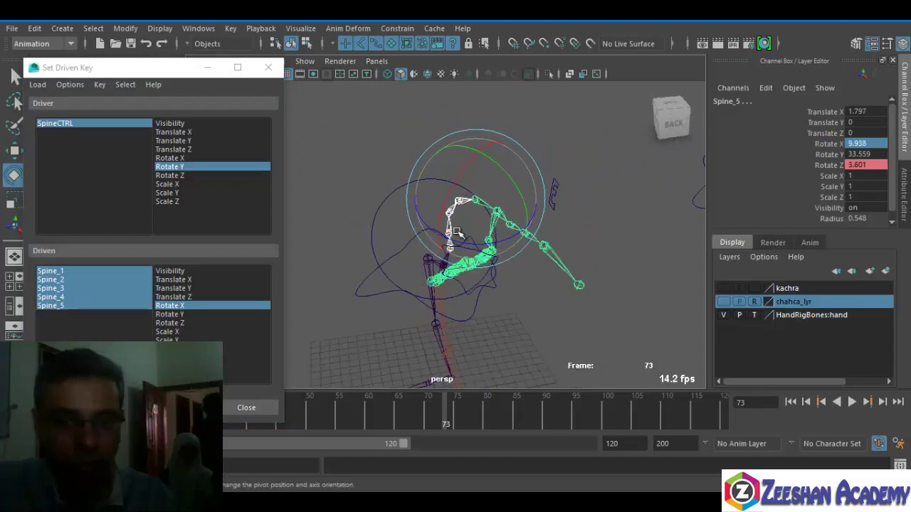
drag(523, 192, 521, 189)
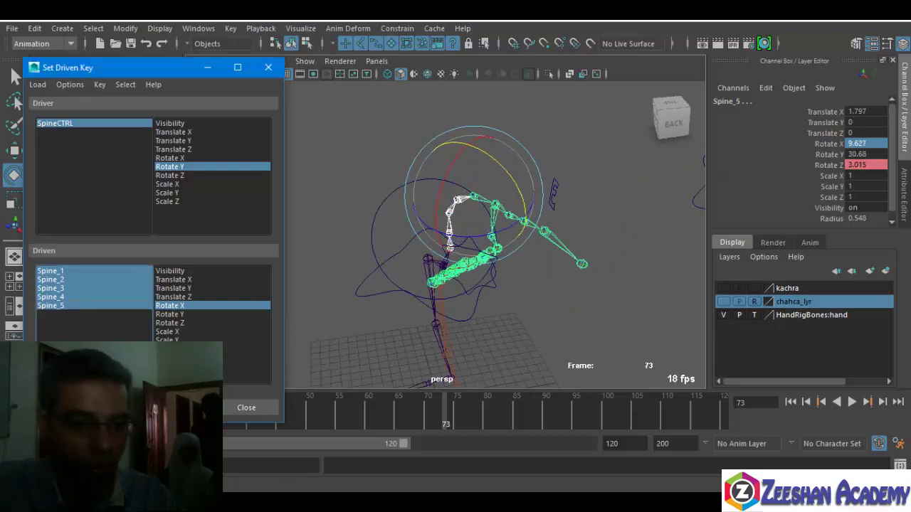
- Try rotating SpineCTRL, then undo that and the preceding control and spine bends back to the nearly straight spine
alt+drag(352, 303, 397, 212)
click(387, 213)
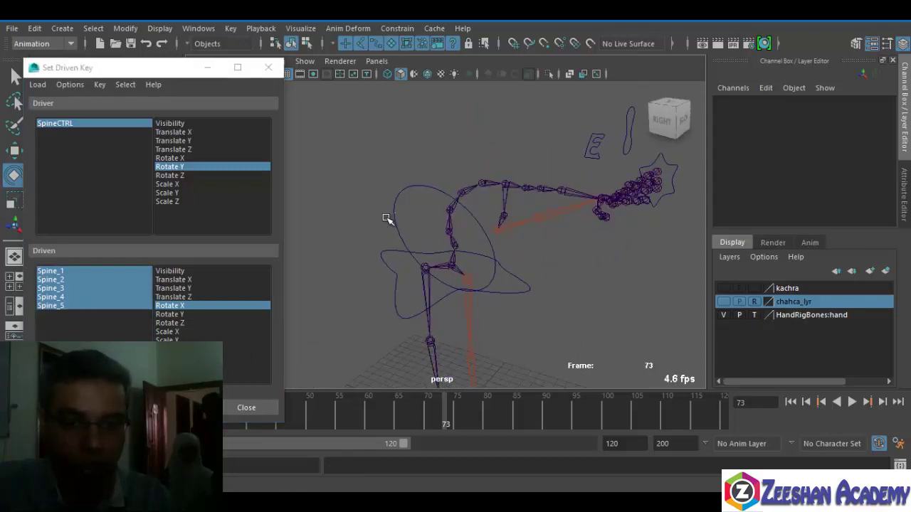
click(490, 210)
drag(507, 225, 460, 158)
key(ctrl+z)
key(ctrl+z)
key(ctrl+z)
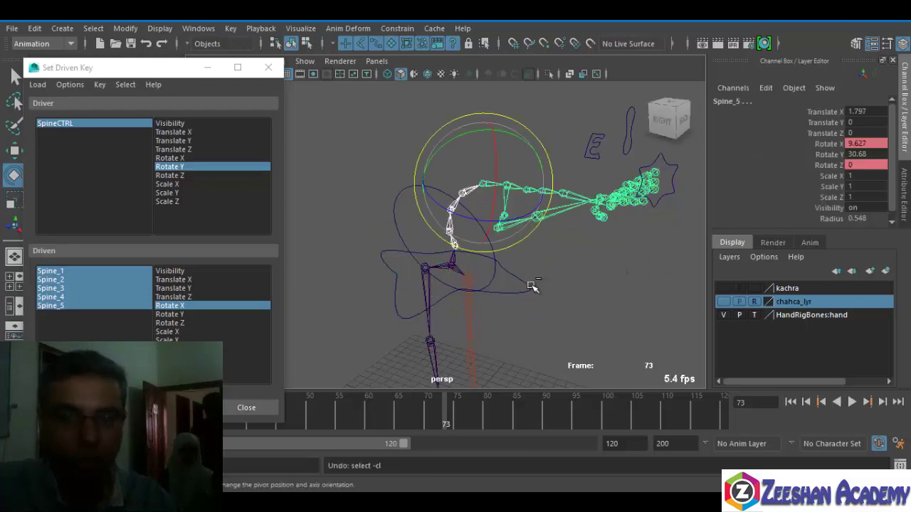
key(ctrl+z)
key(ctrl+z)
key(ctrl+z)
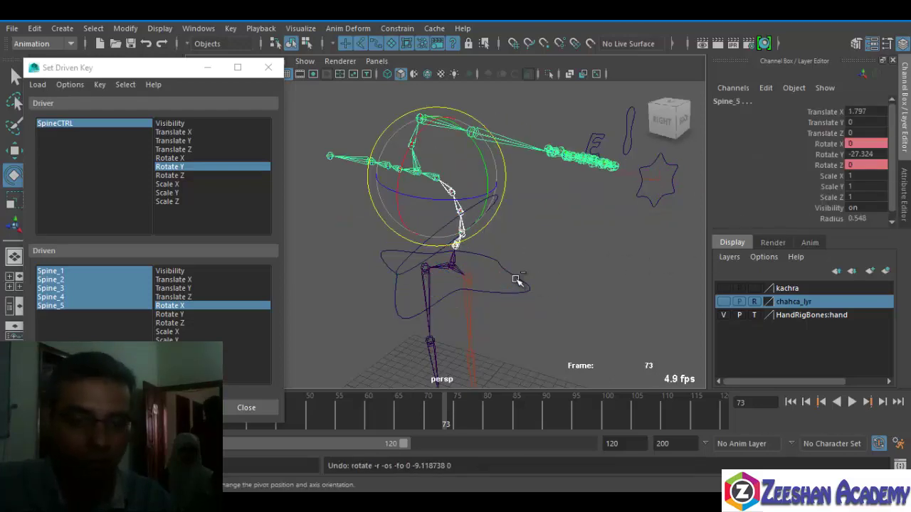
- Set Rotate Y of the selected spine joints to 0
click(865, 155)
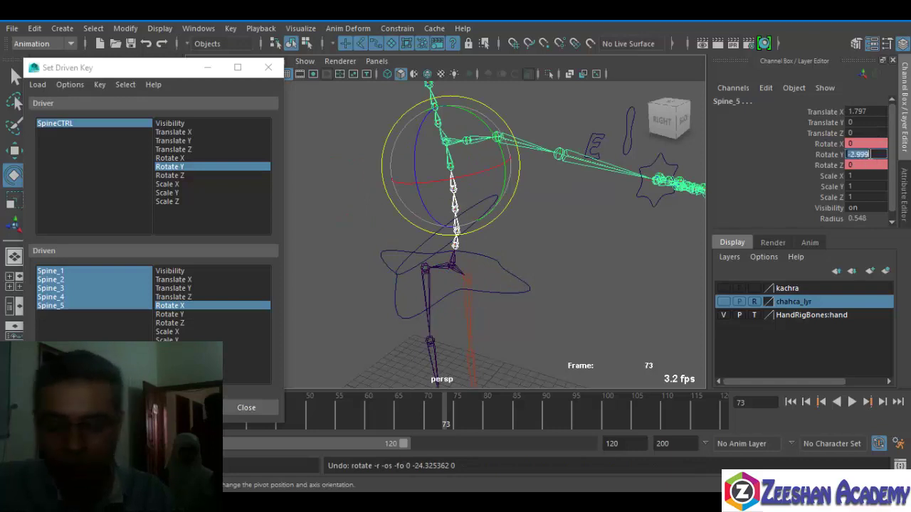
text(0)
key(Return)
- Select the SpineCTRL ring and set its Rotate X to 0
alt+drag(467, 257, 552, 231)
click(474, 240)
click(859, 144)
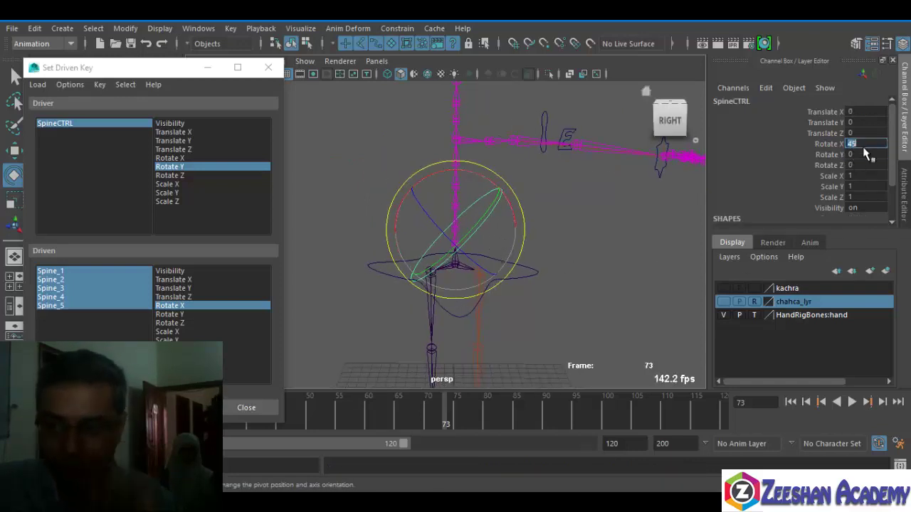
text(0)
key(Return)
- Try twisting SpineCTRL about its Y axis, undo the rotations and highlight its Rotate Y channel
drag(463, 214, 452, 220)
key(ctrl+z)
key(ctrl+z)
alt+drag(486, 247, 555, 234)
key(ctrl+z)
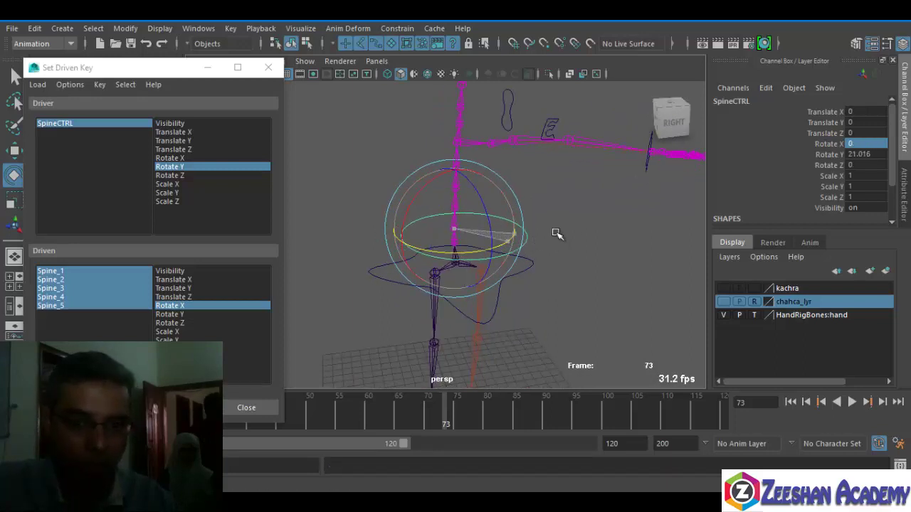
key(ctrl+z)
click(754, 156)
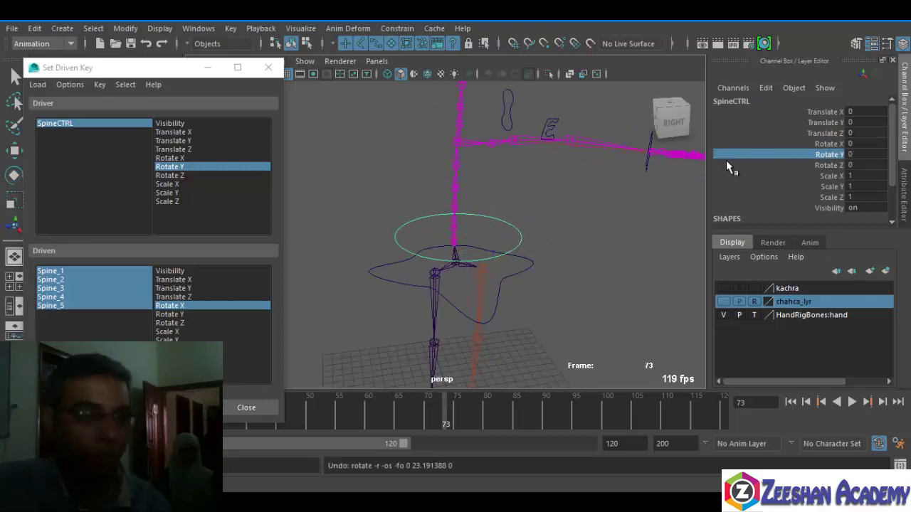
- Select Spine_4, try twisting it about its X axis and undo the rotation
click(457, 184)
key(e)
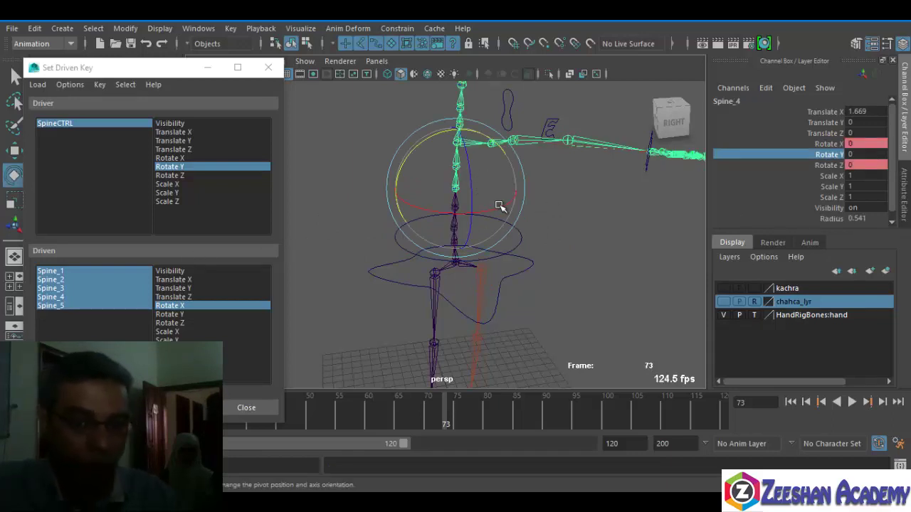
drag(481, 211, 437, 222)
key(ctrl+z)
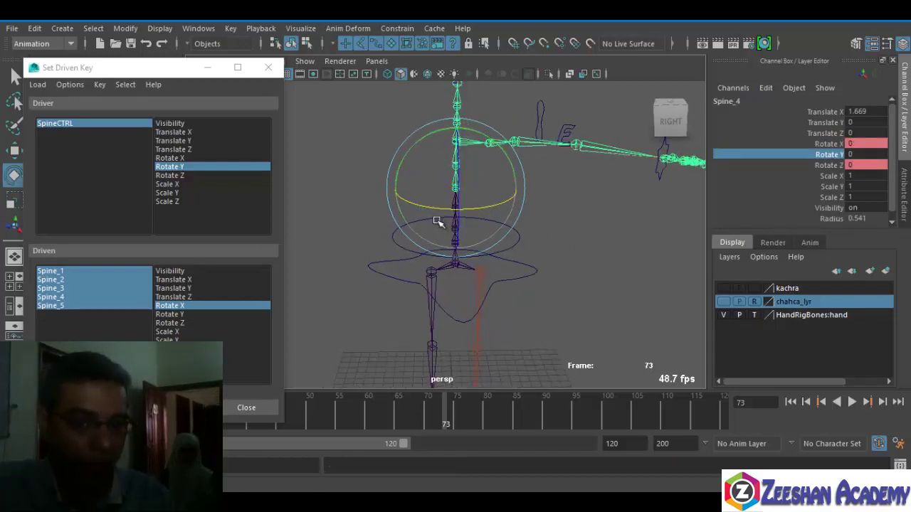
- Try rotating the spine joints below Spine_4 one at a time, undoing each test
click(456, 212)
drag(502, 219, 524, 244)
key(ctrl+z)
key(q)
click(456, 224)
key(e)
key(ctrl+z)
- Reselect SpineCTRL, twist it about its Y axis as a comparison and undo the rotation
click(534, 234)
click(473, 243)
key(ctrl+z)
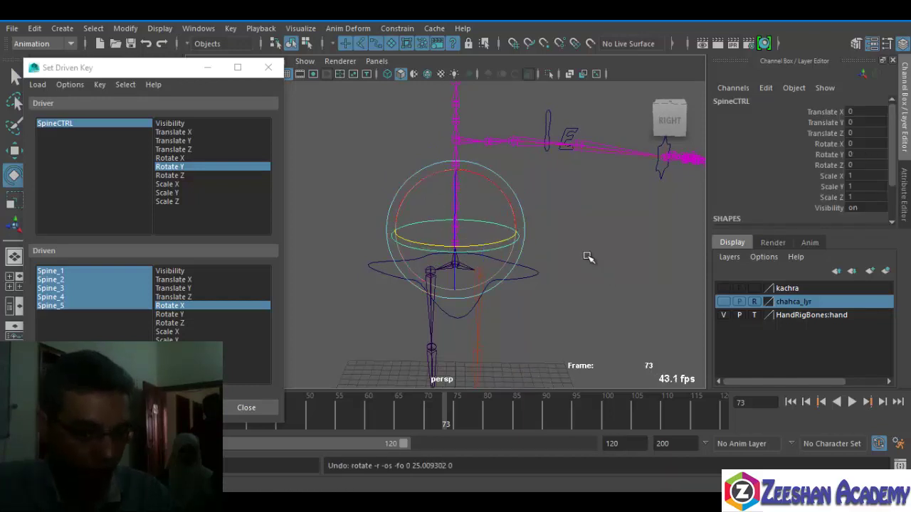
- Select Spine_4 again, test its twist about the X axis and undo the rotation
alt+drag(590, 254, 464, 192)
key(q)
click(462, 168)
key(e)
key(ctrl+z)
alt+drag(524, 254, 483, 209)
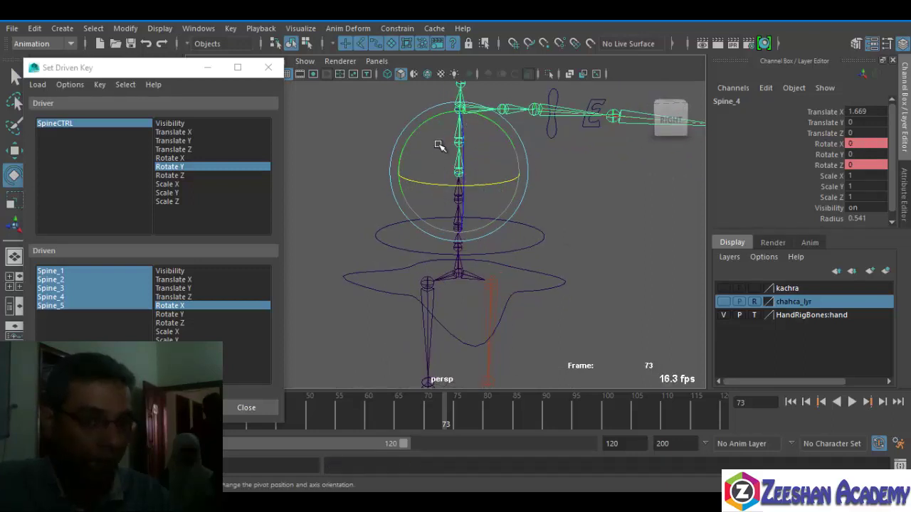
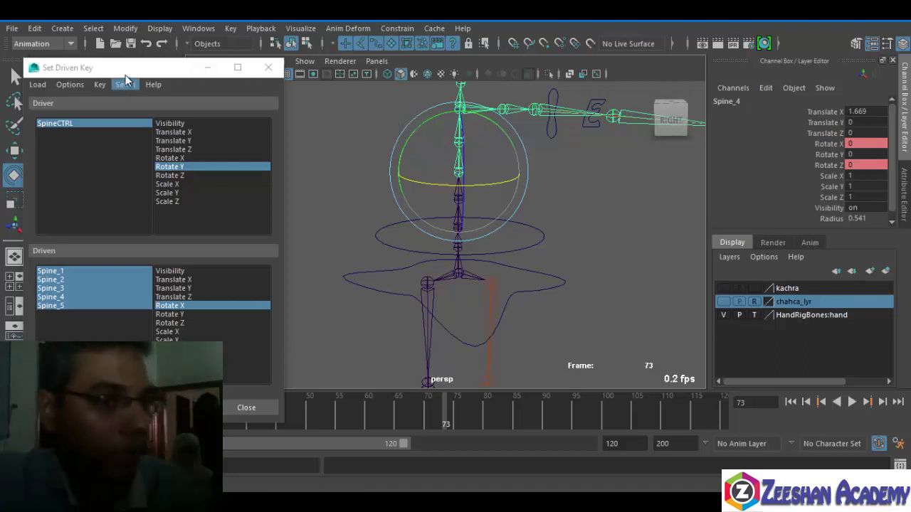
- Key the neutral pose with SpineCTRL's Rotate Y driving Rotate X of Spine_1 to Spine_5
drag(125, 68, 150, 55)
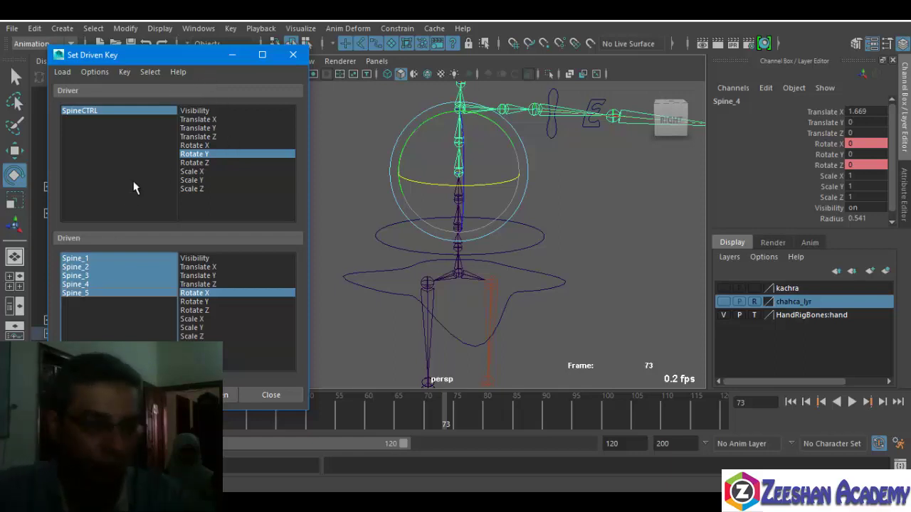
mouse_move(450, 217)
alt+mouse_down()
mouse_move(411, 230)
mouse_move(439, 224)
alt+mouse_up()
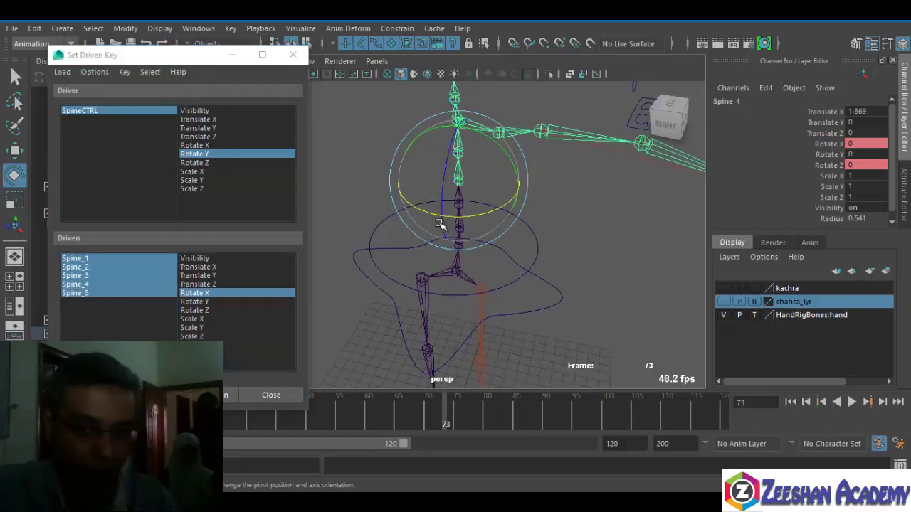
click(99, 110)
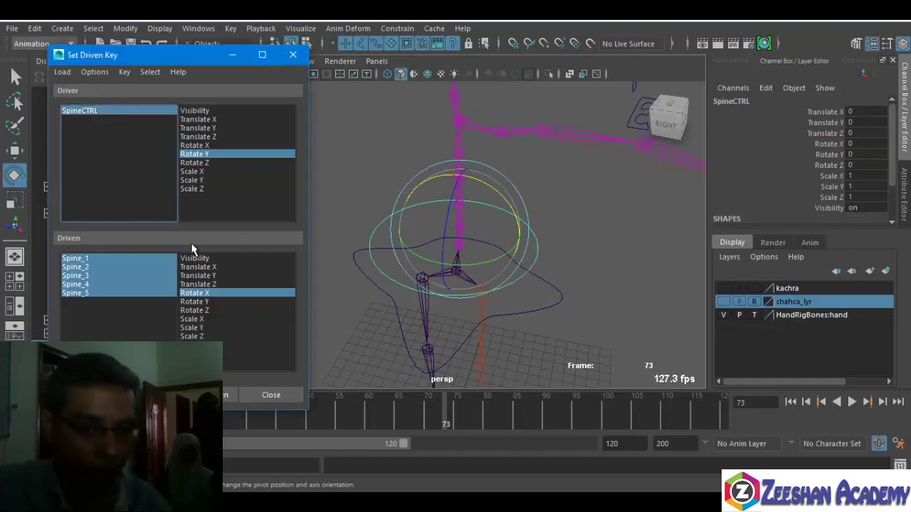
drag(138, 262, 191, 325)
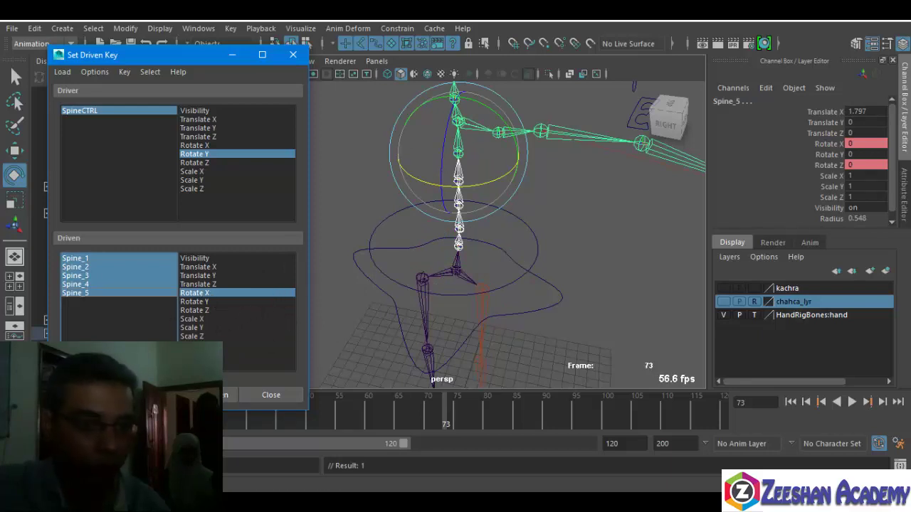
- Select SpineCTRL, undo a free test rotation and set its Rotate Y to -45
click(89, 112)
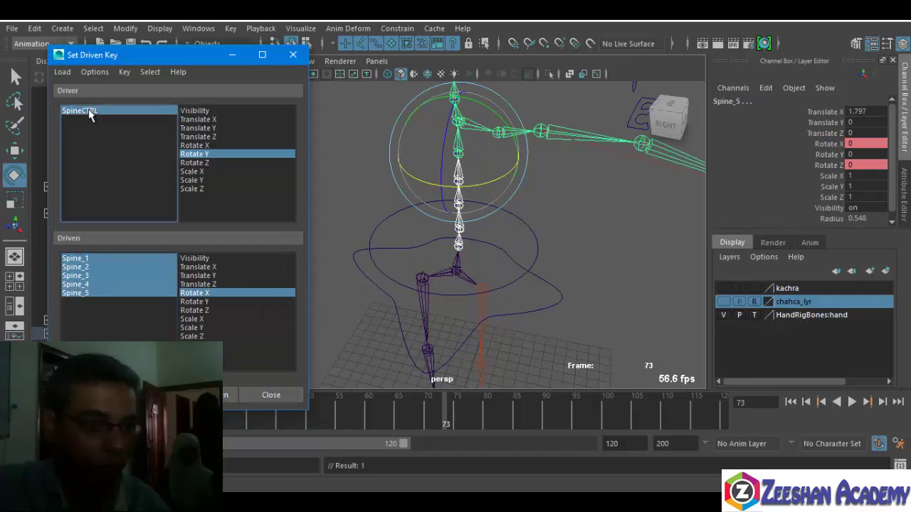
click(829, 154)
alt+drag(576, 239, 421, 253)
key(e)
key(ctrl+z)
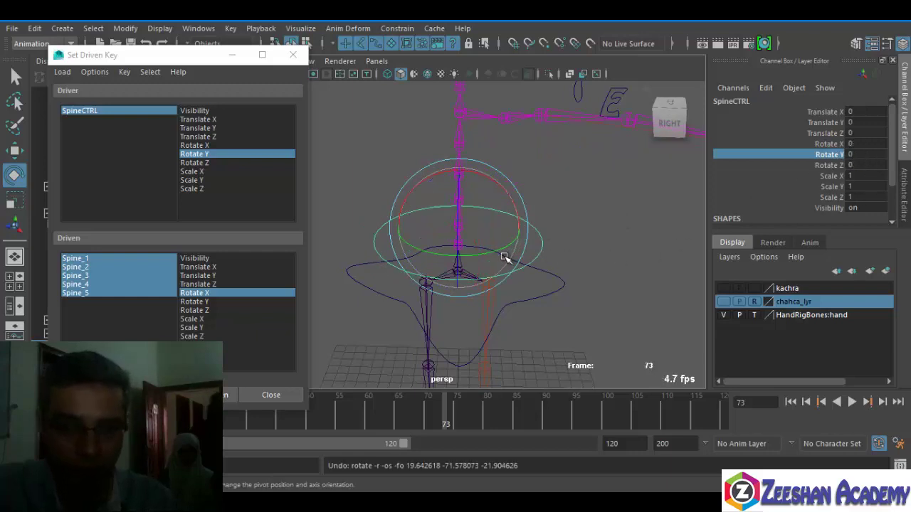
drag(508, 258, 433, 249)
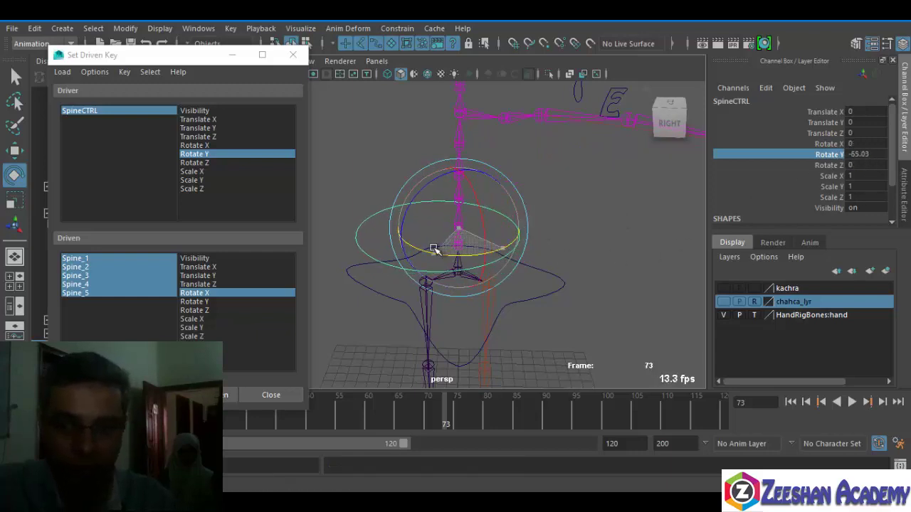
click(864, 155)
text(-45)
key(Return)
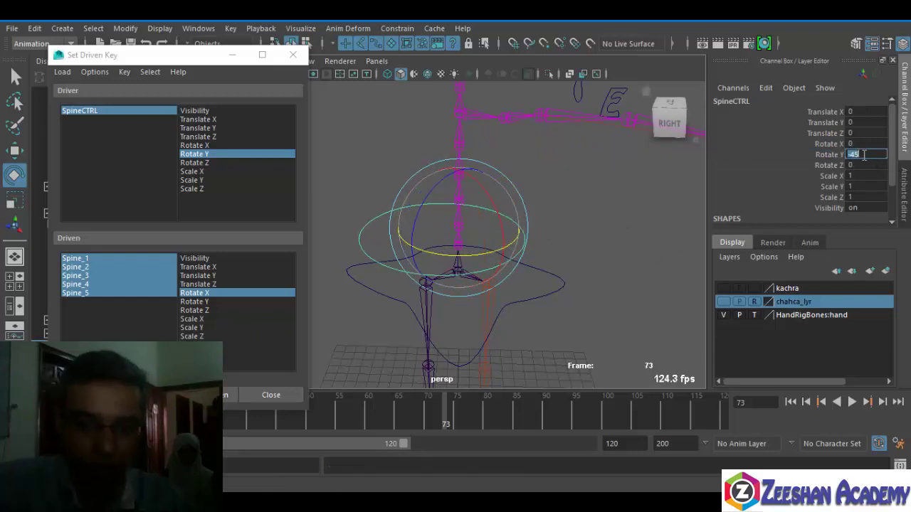
- Twist Spine_1 to Spine_5 together to a Rotate X of about -31.7 and set the driven key
drag(113, 259, 119, 293)
drag(500, 166, 511, 250)
click(89, 395)
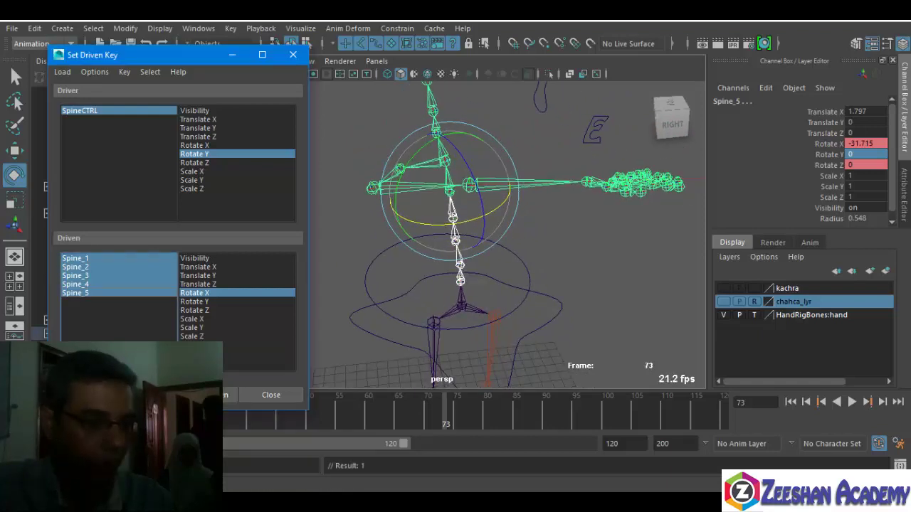
- Set SpineCTRL's Rotate Y to 45, twist the five spine joints to a Rotate X of about 43.7 and key the pose
click(83, 113)
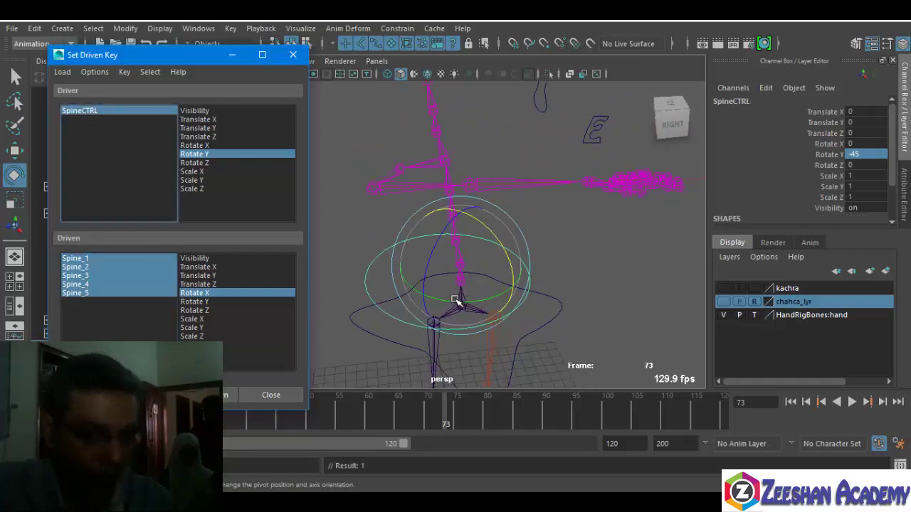
drag(455, 300, 552, 270)
text(45)
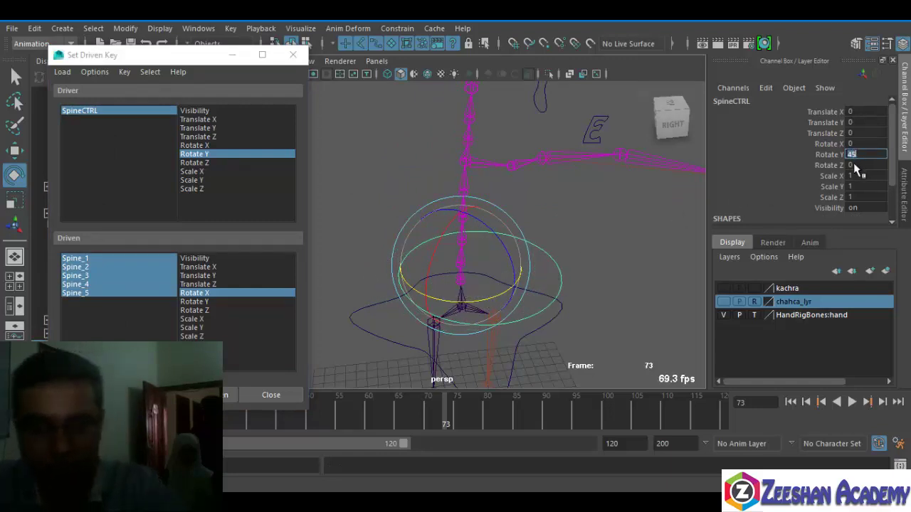
click(84, 277)
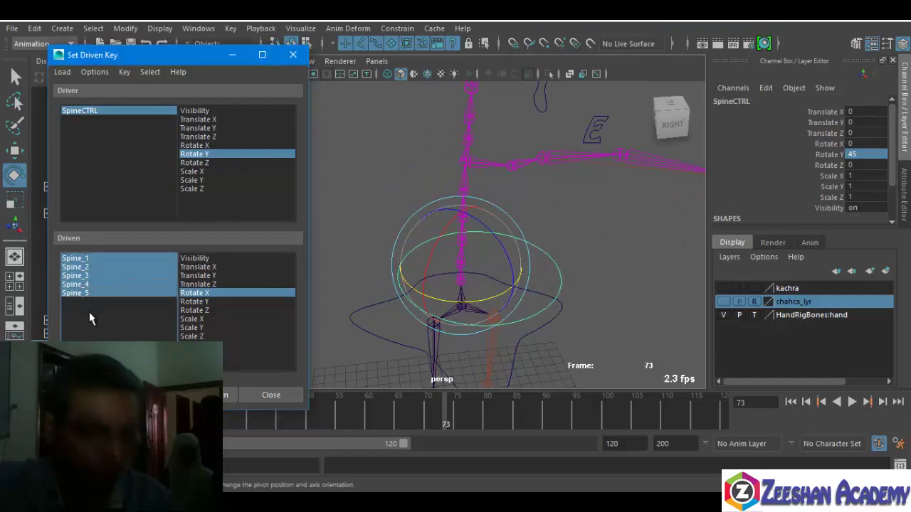
drag(426, 222, 498, 227)
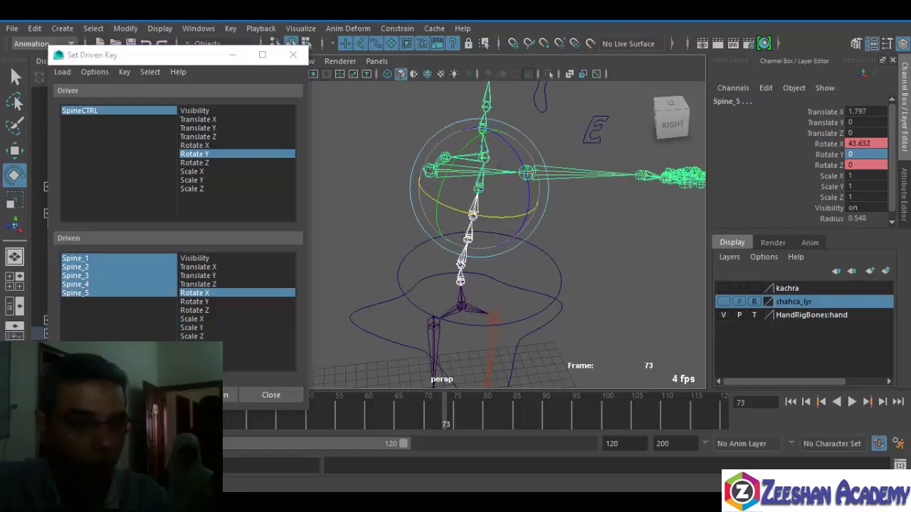
- Select SpineCTRL, rotate it freely to test the driven spine twist and undo the test rotations
click(563, 276)
click(563, 278)
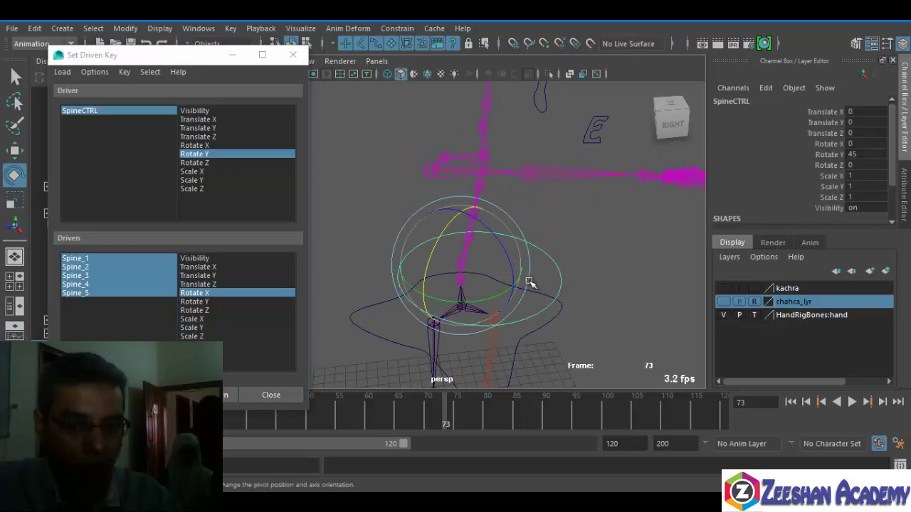
drag(535, 282, 460, 249)
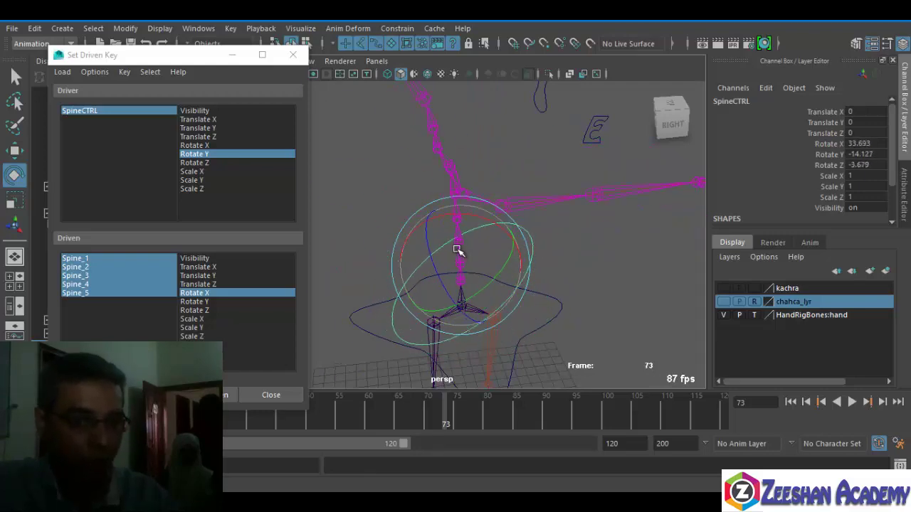
key(ctrl+z)
key(ctrl+z)
key(ctrl+z)
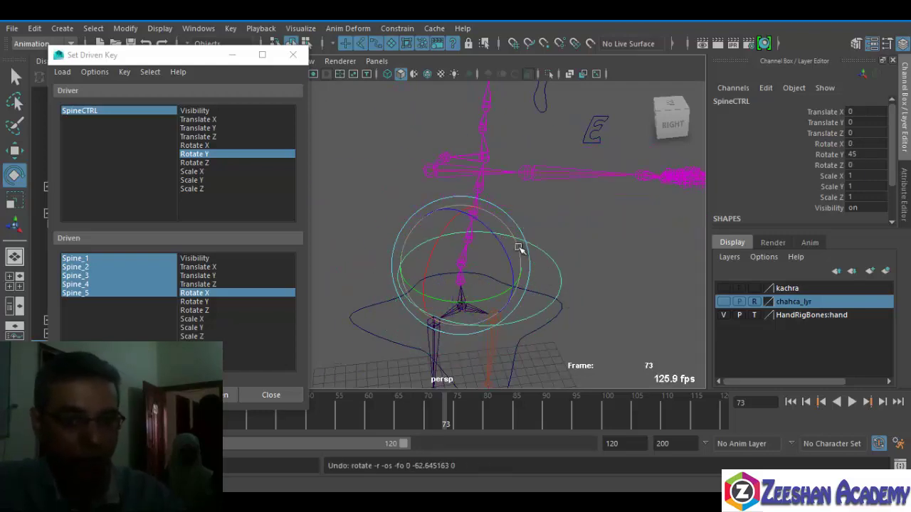
- Reset SpineCTRL's Rotate Y to 0 and key the neutral pose with its Rotate X driving the five spine joints' Rotate Y
text(0)
key(Return)
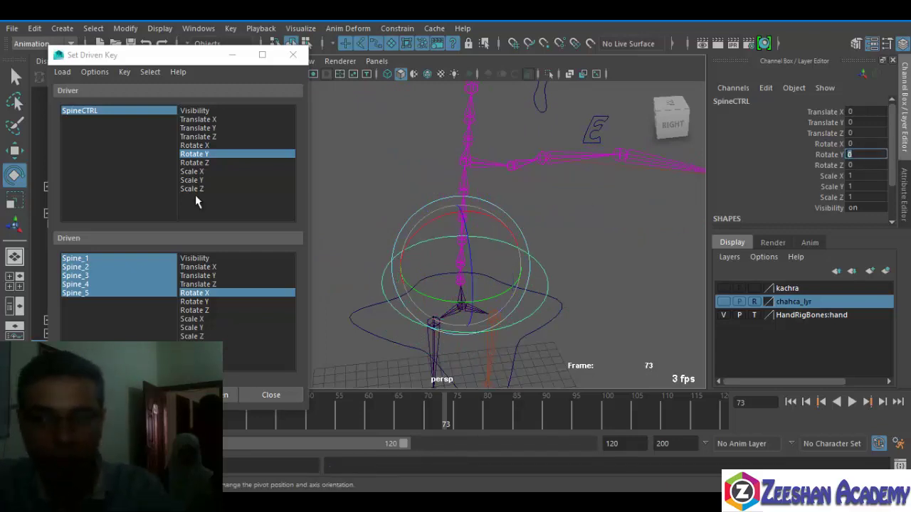
click(211, 147)
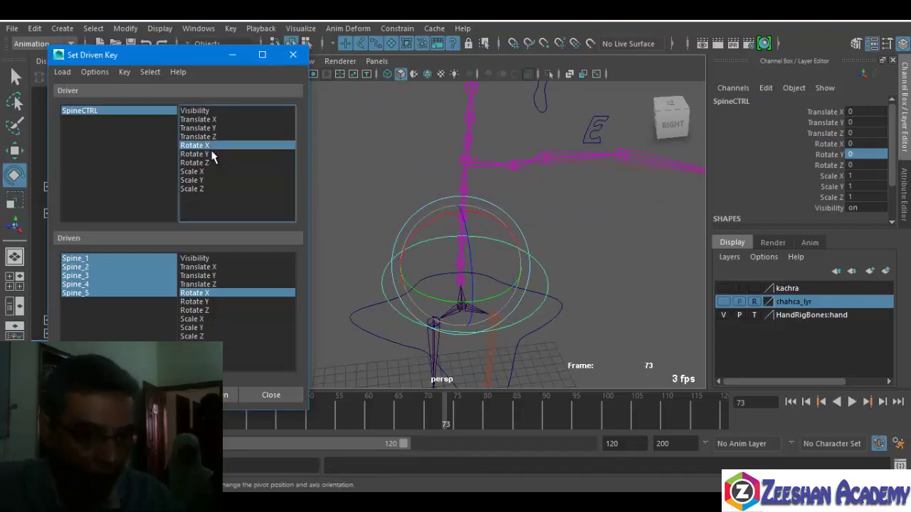
click(207, 309)
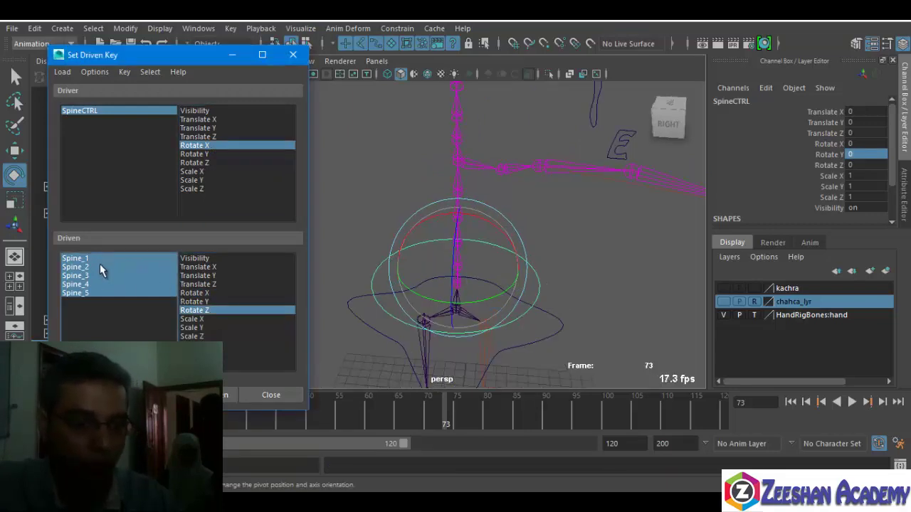
drag(100, 264, 106, 315)
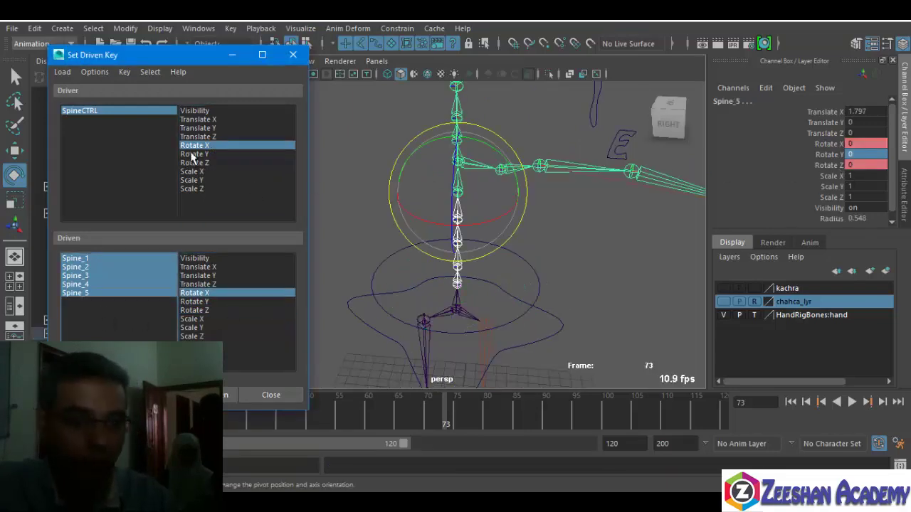
click(203, 301)
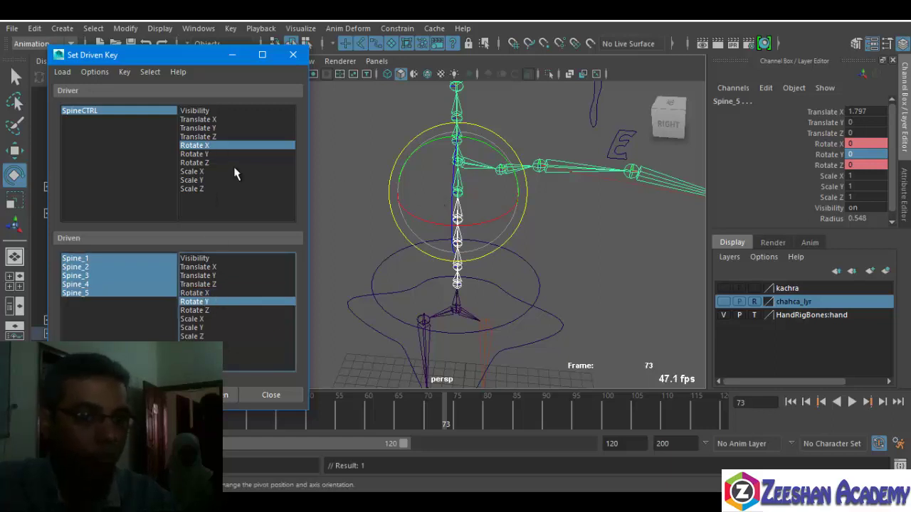
- Set SpineCTRL's Rotate X to 45, bend the five spine joints to a Rotate Y of about -21.8 and key the pose
click(87, 112)
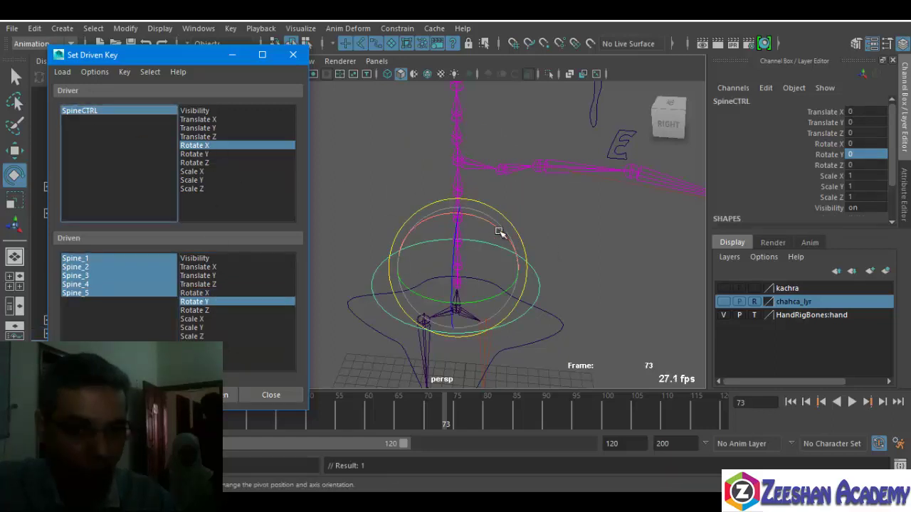
drag(500, 228, 443, 209)
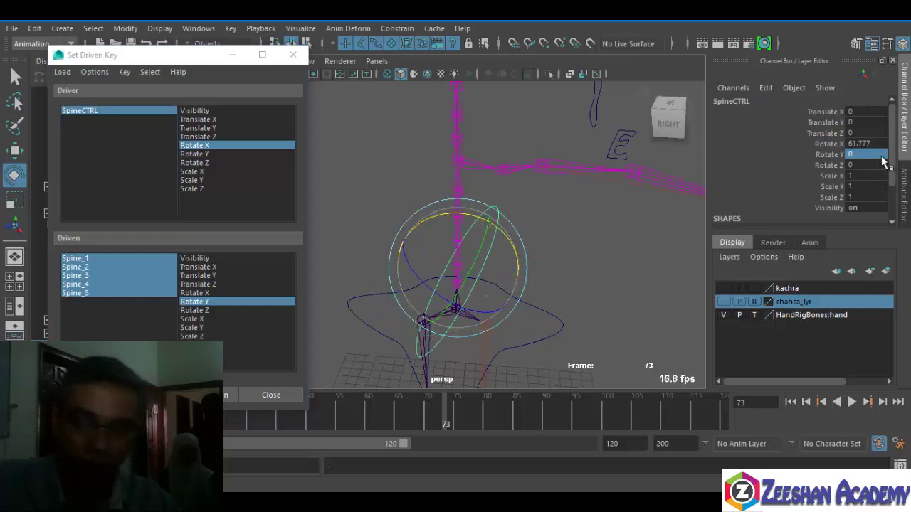
double_click(871, 144)
text(45)
key(Return)
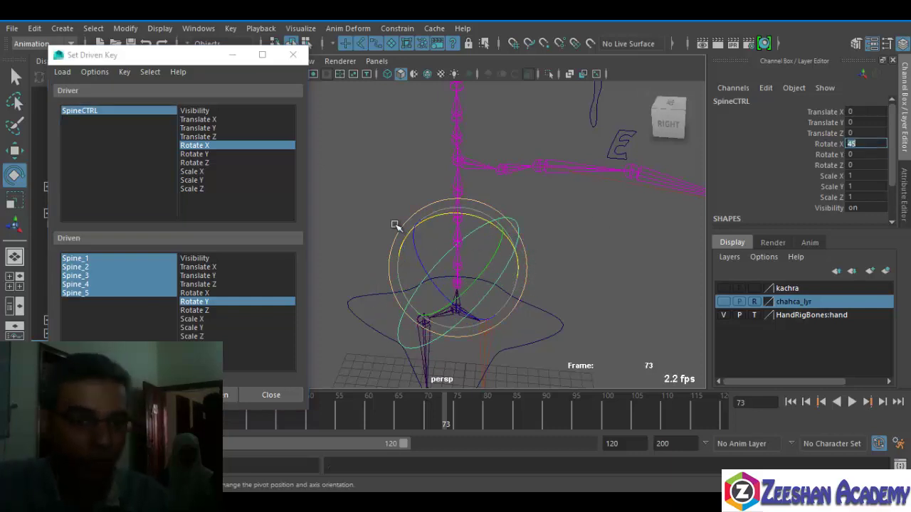
drag(107, 262, 85, 293)
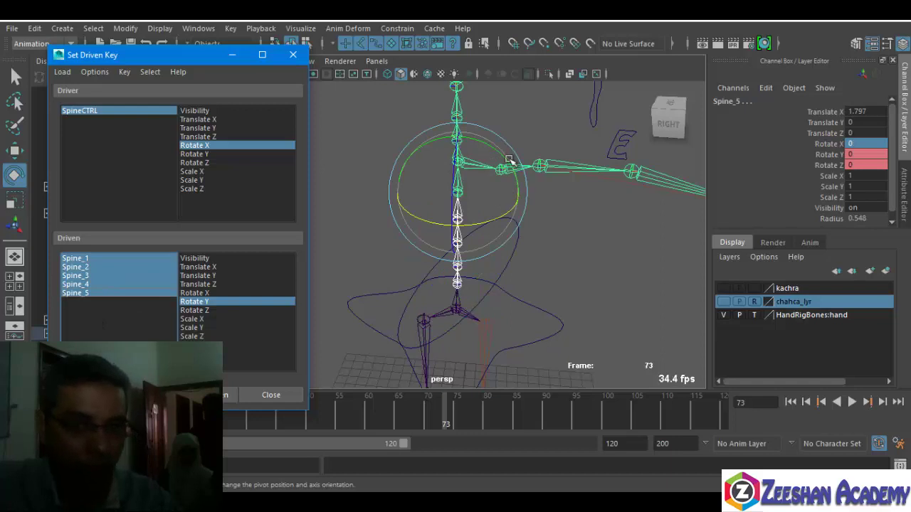
drag(504, 153, 488, 156)
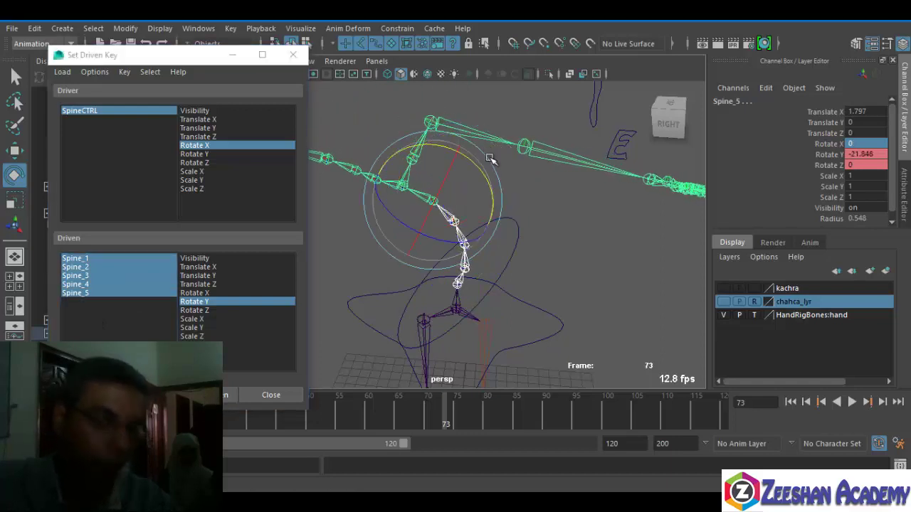
click(85, 395)
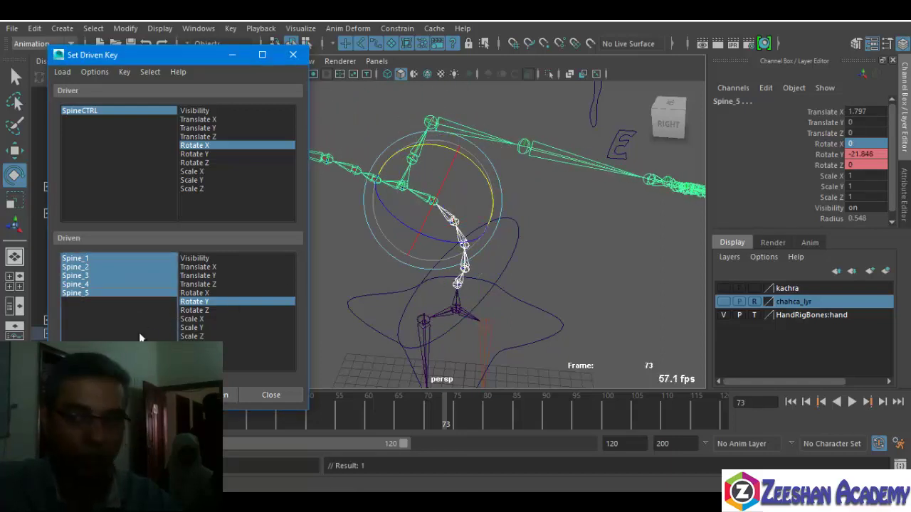
- Set SpineCTRL's Rotate X to -45, bend the five spine joints to a Rotate Y of about 29.2 and key the pose
click(96, 114)
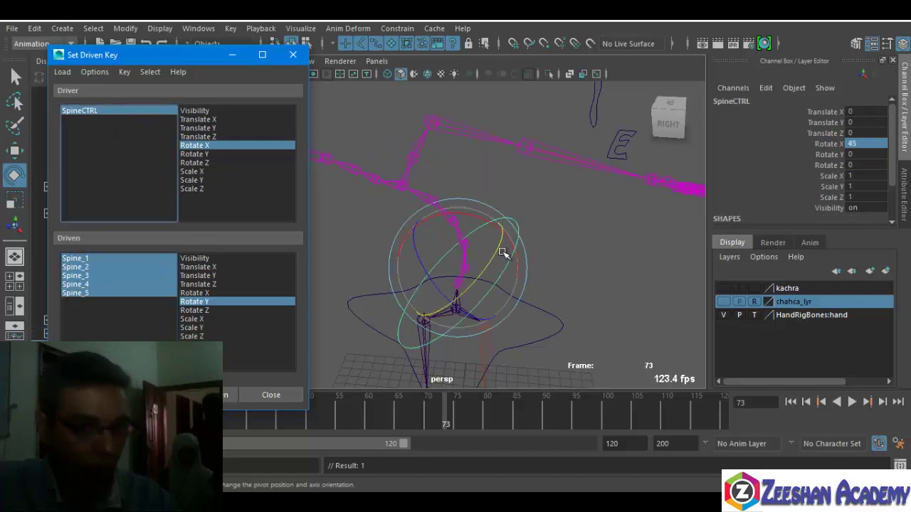
drag(481, 219, 545, 288)
double_click(864, 143)
text(-4)
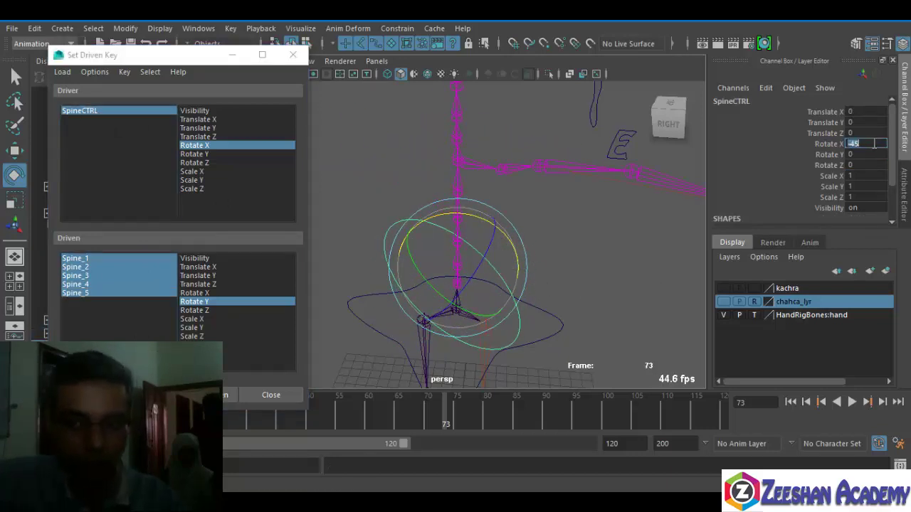
key(Return)
drag(75, 258, 76, 313)
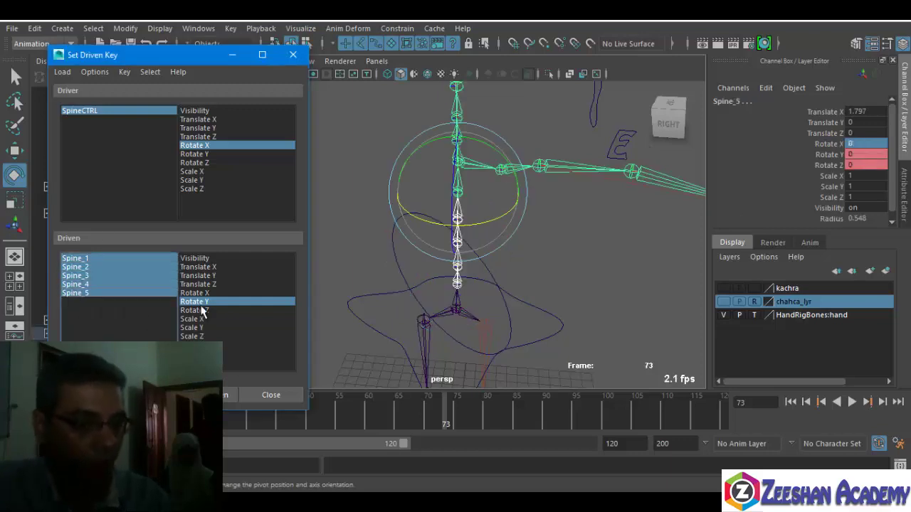
drag(481, 140, 526, 163)
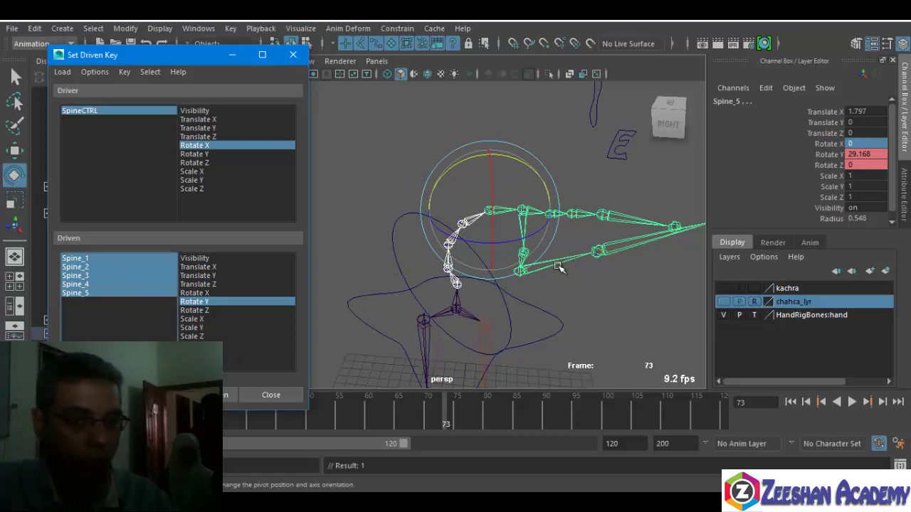
- Select SpineCTRL, rotate it freely to test the spine's bending and reset its rotations to 0
click(380, 253)
drag(493, 258, 463, 235)
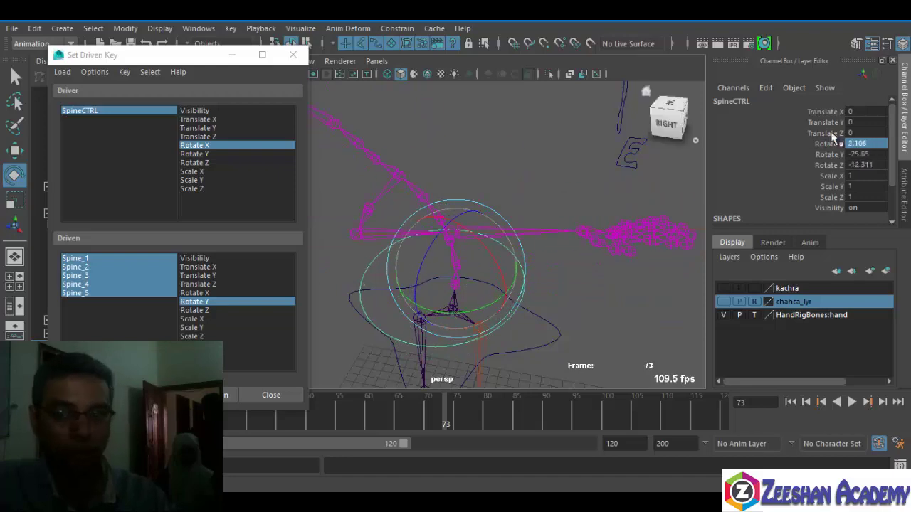
text(0)
key(Return)
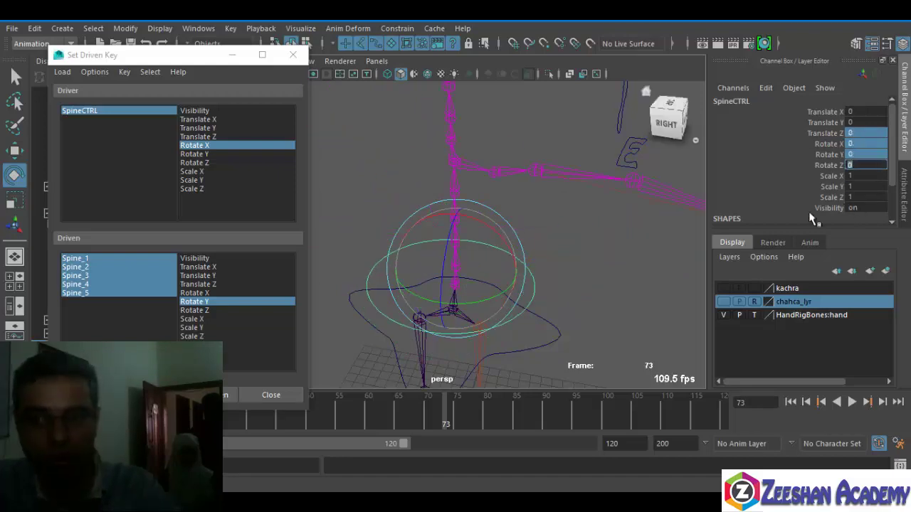
- Close the Set Driven Key window and save the scene, continuing past the student version notice
alt+drag(541, 227, 370, 136)
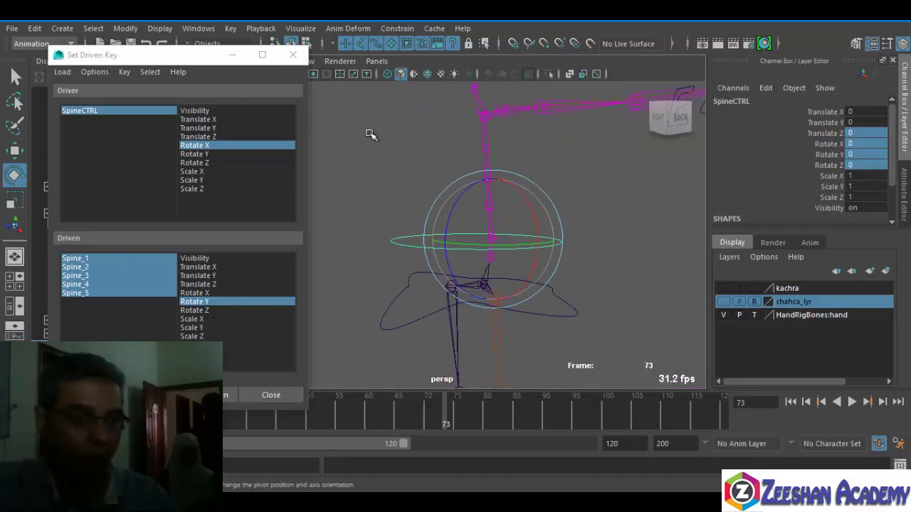
click(292, 55)
alt+drag(444, 207, 488, 240)
key(ctrl+s)
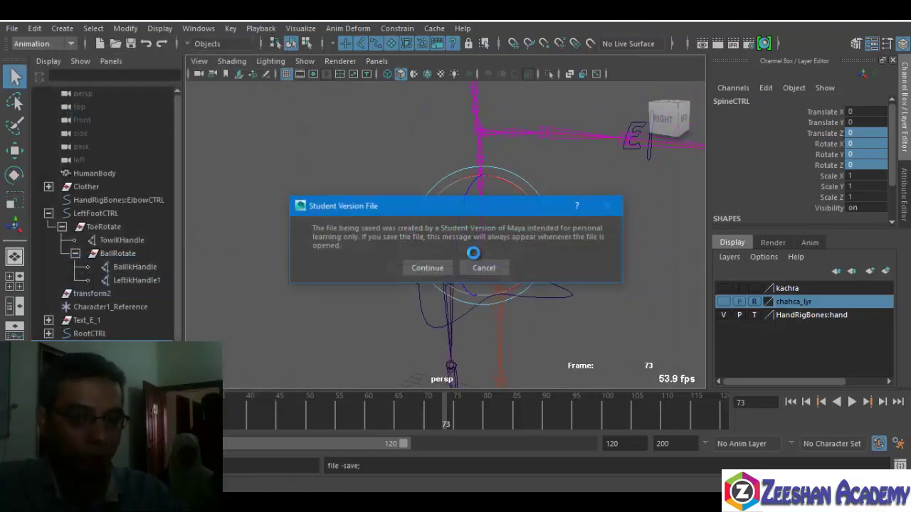
click(428, 266)
- Try moving RootCTRL to see whether SpineCTRL follows it, and undo the moves
alt+drag(450, 263, 316, 171)
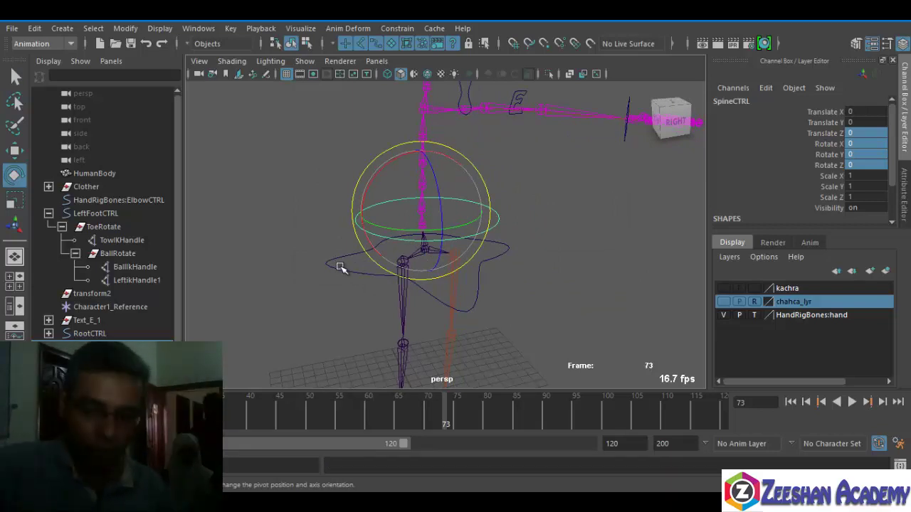
alt+drag(406, 193, 381, 219)
click(376, 268)
key(w)
mouse_move(452, 258)
mouse_down()
mouse_move(421, 254)
mouse_move(398, 237)
mouse_move(393, 266)
mouse_move(462, 292)
mouse_move(478, 272)
mouse_move(452, 266)
mouse_up()
key(ctrl+z)
click(373, 225)
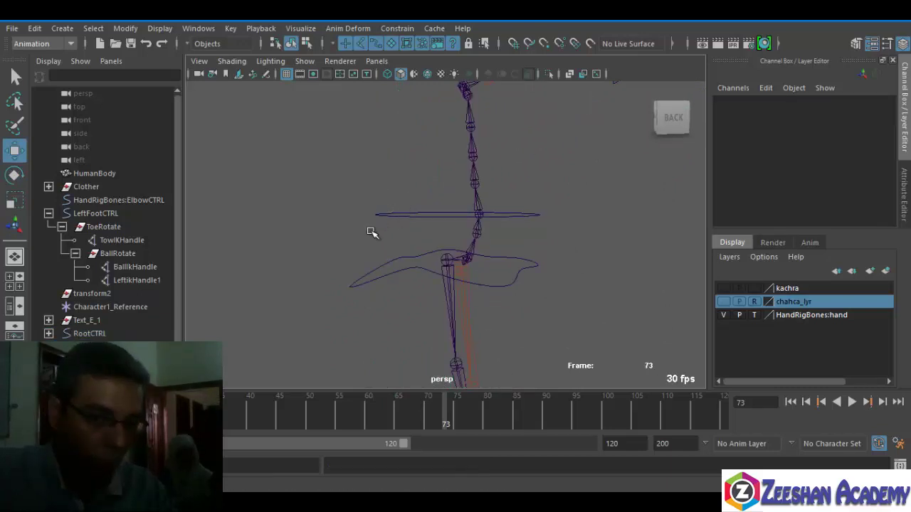
click(383, 216)
click(403, 266)
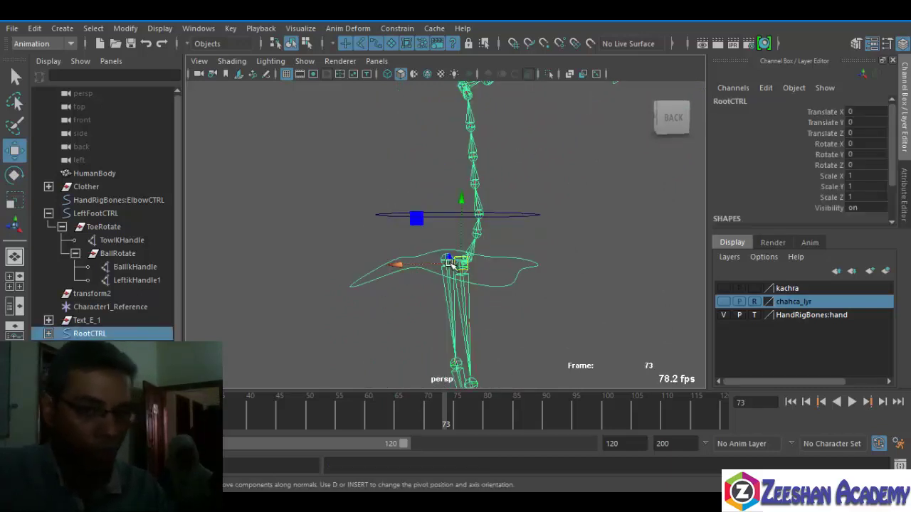
drag(449, 264, 331, 220)
key(ctrl+z)
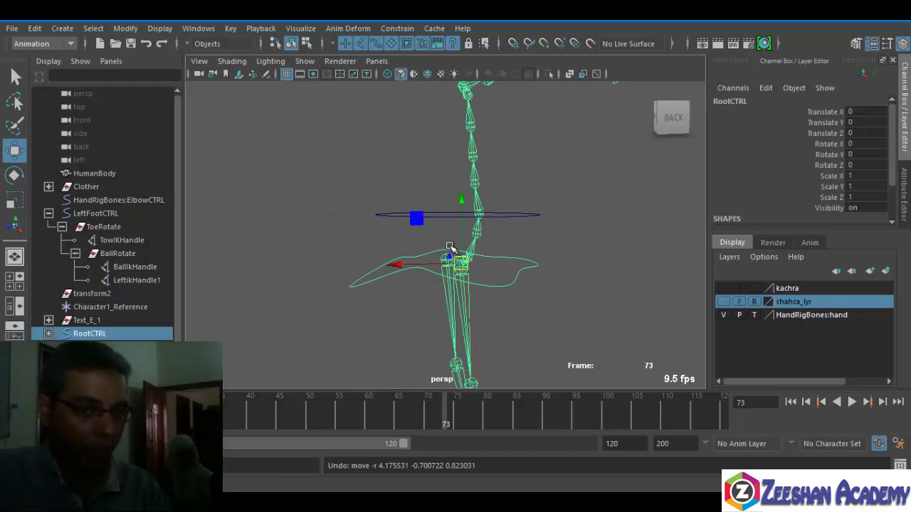
- Parent the SpineCTRL curve under RootCTRL
click(395, 214)
shift+click(390, 273)
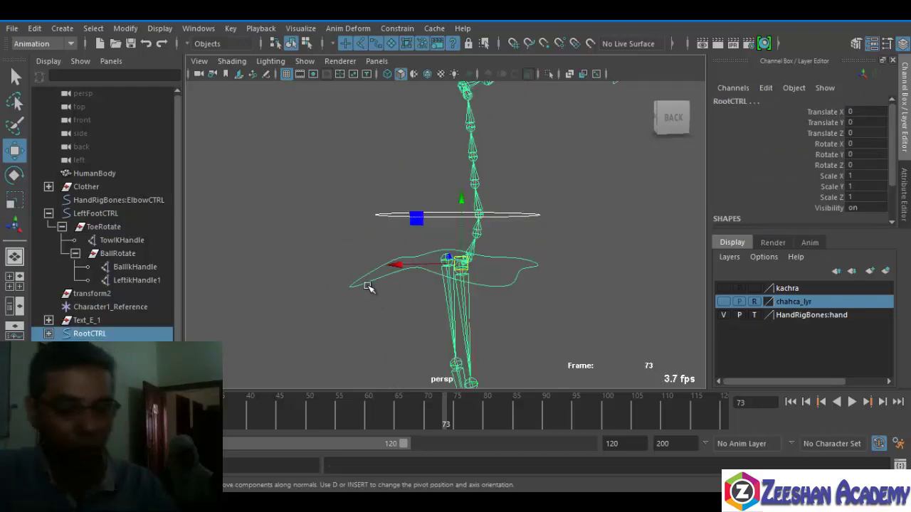
key(p)
drag(412, 250, 379, 304)
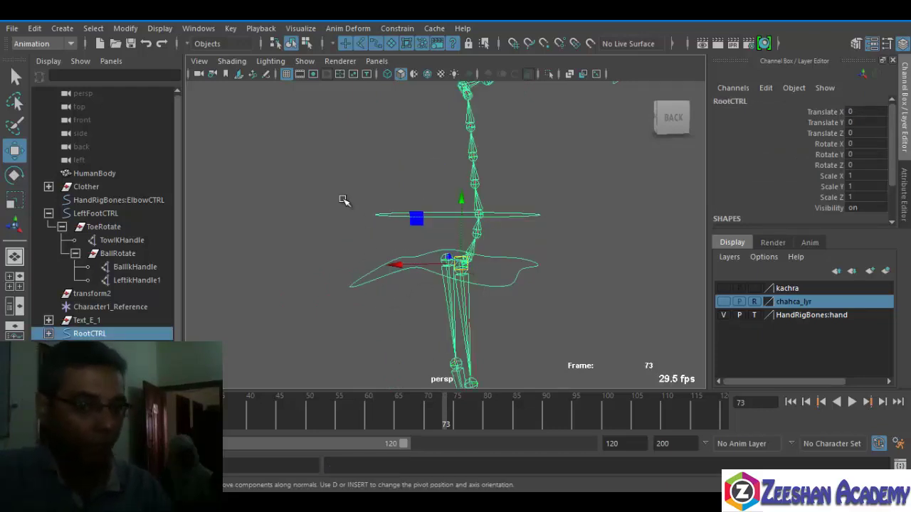
- Test the parenting by moving RootCTRL and rotating SpineCTRL, undo the rotation and reset RootCTRL's translation to 0
drag(469, 273, 351, 288)
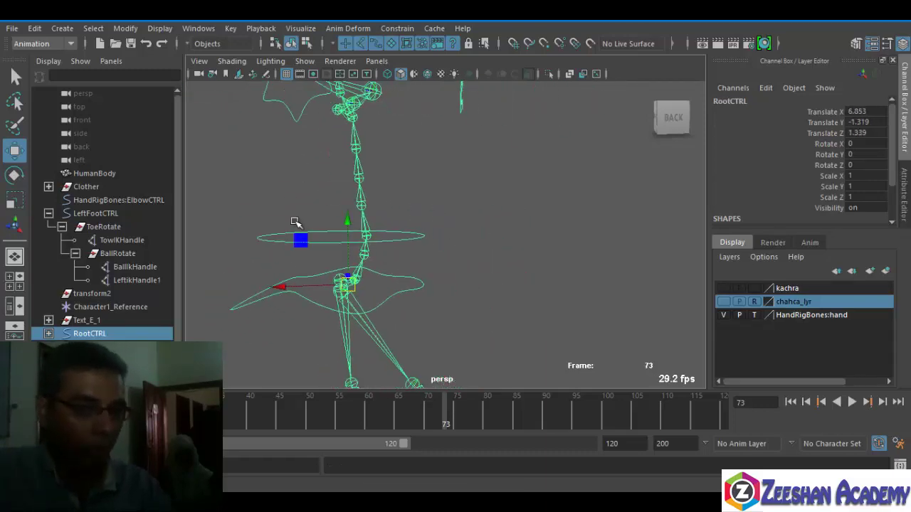
click(324, 240)
key(e)
drag(325, 238, 315, 212)
key(ctrl+z)
key(ctrl+z)
key(ctrl+z)
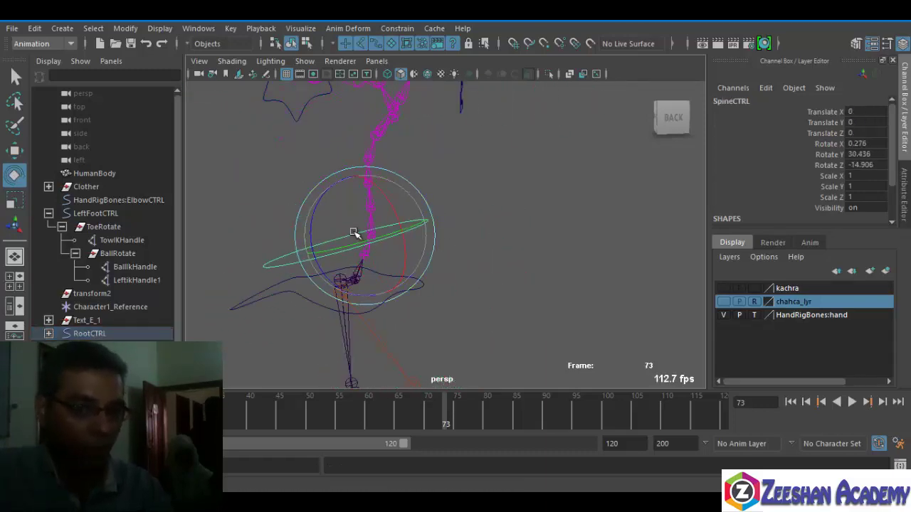
key(ctrl+z)
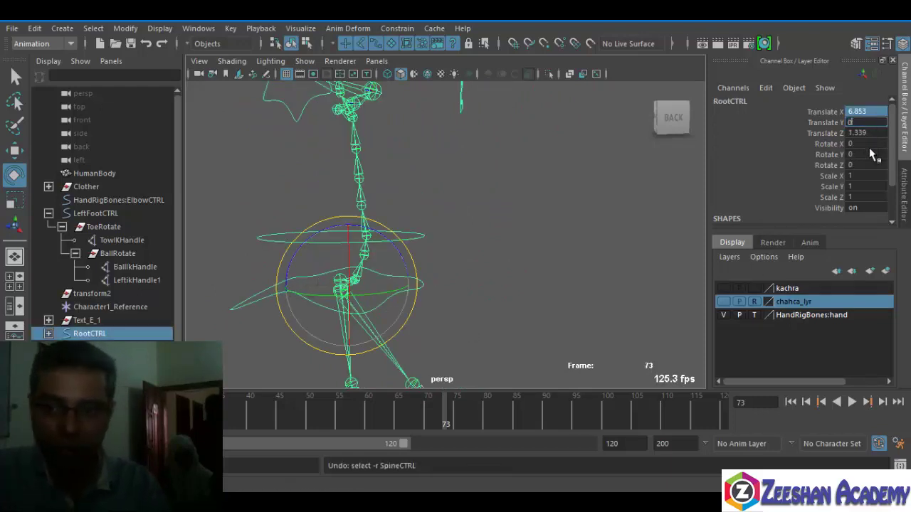
key(Tab)
key(Return)
- Select SpineCTRL, test moving it freely away from the spine and undo the move
click(410, 212)
alt+drag(395, 246, 498, 265)
key(w)
middle_drag(503, 204, 511, 203)
drag(512, 203, 500, 165)
key(ctrl+z)
- Lock and hide SpineCTRL's Translate X, Y and Z channels
drag(831, 114, 829, 129)
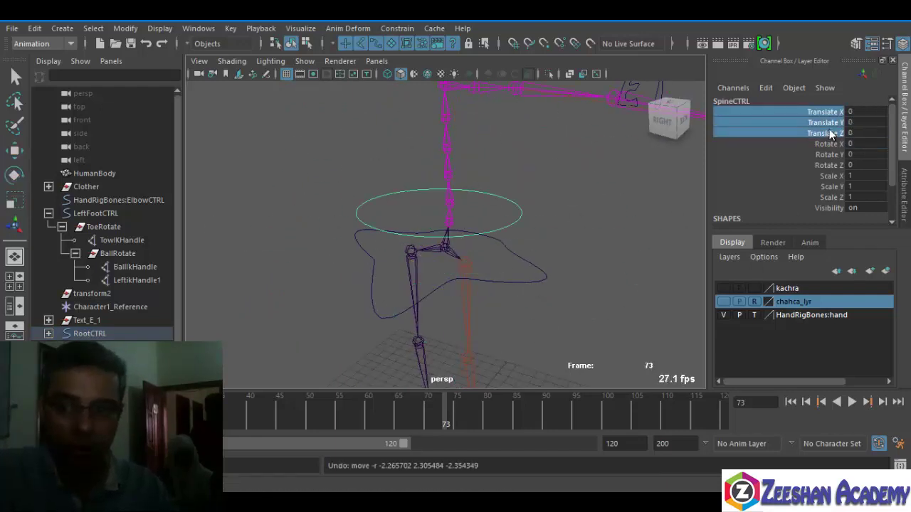
right_click(829, 131)
click(819, 415)
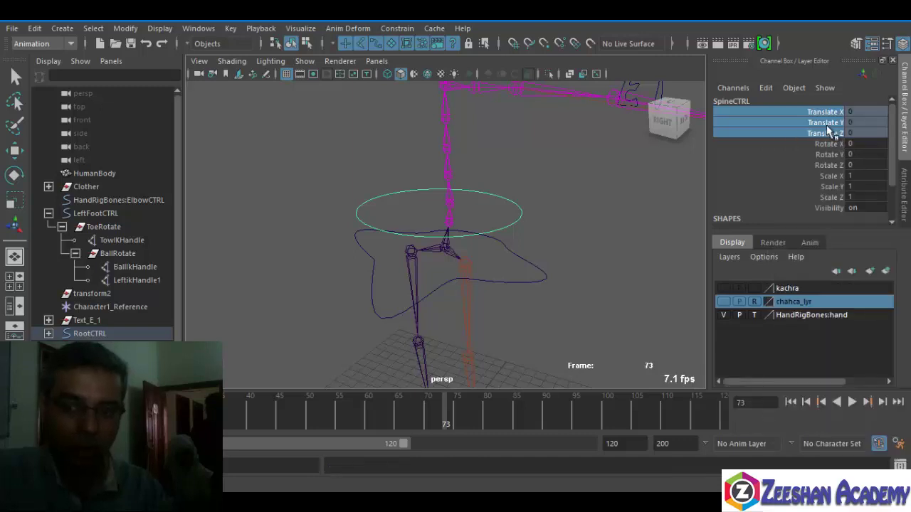
right_click(829, 128)
click(802, 433)
- Lock and hide SpineCTRL's Scale X, Y, Z and Visibility channels
drag(852, 147, 833, 174)
right_click(833, 171)
click(816, 286)
right_click(829, 160)
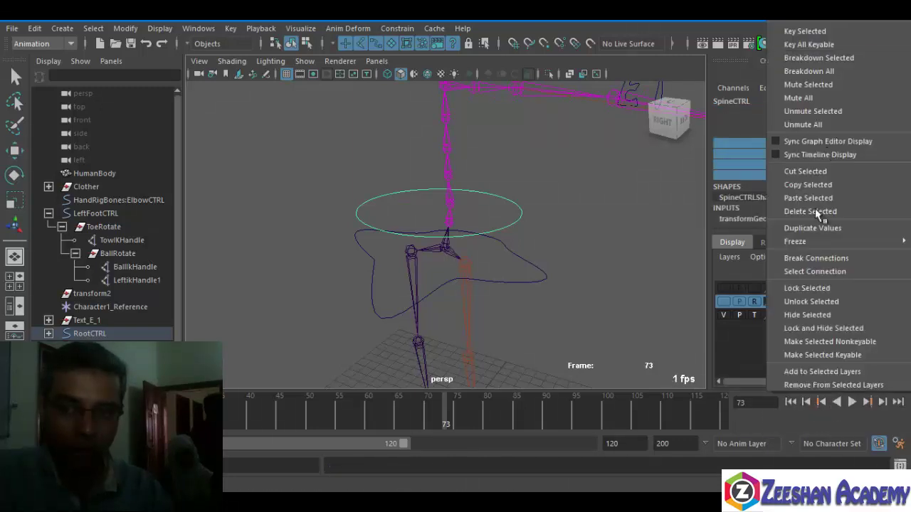
click(814, 313)
- Create a NURBS circle to serve as the head control
key(w)
alt+drag(473, 224, 479, 274)
alt+right_drag(548, 267, 311, 246)
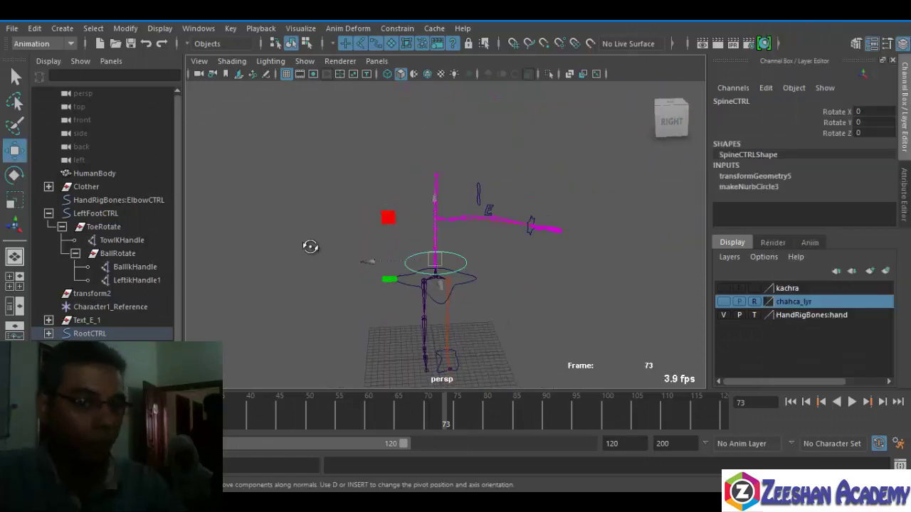
alt+drag(311, 246, 455, 245)
alt+right_drag(353, 234, 386, 162)
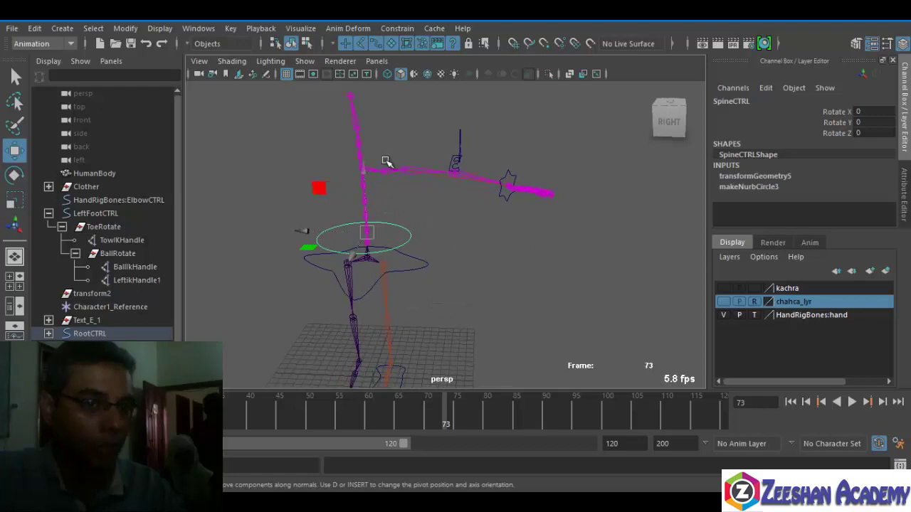
click(62, 28)
mouse_move(118, 64)
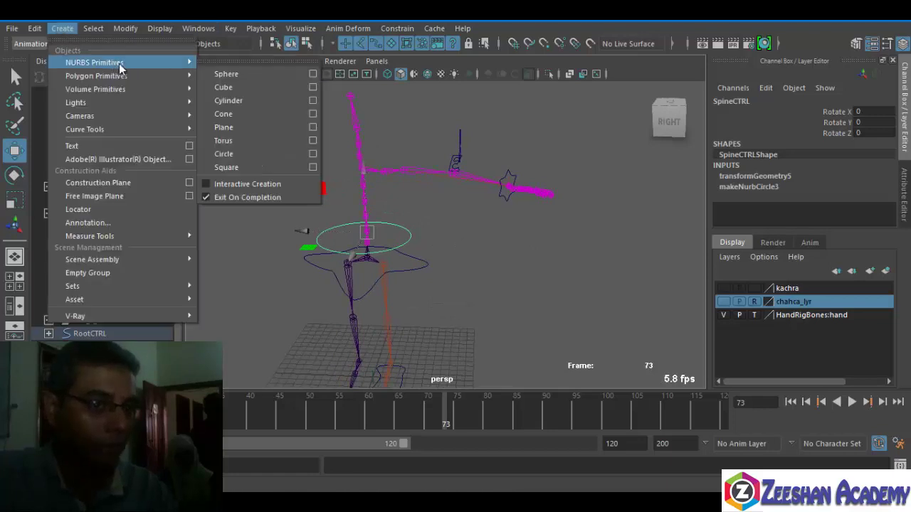
click(246, 154)
- Raise the new circle to the head and snap it onto the head joint at Translate X 0.862, Translate Y 29.472
drag(368, 326, 345, 41)
key(g)
mouse_move(413, 186)
alt+mouse_down()
mouse_move(376, 185)
mouse_move(397, 185)
alt+mouse_up()
click(400, 160)
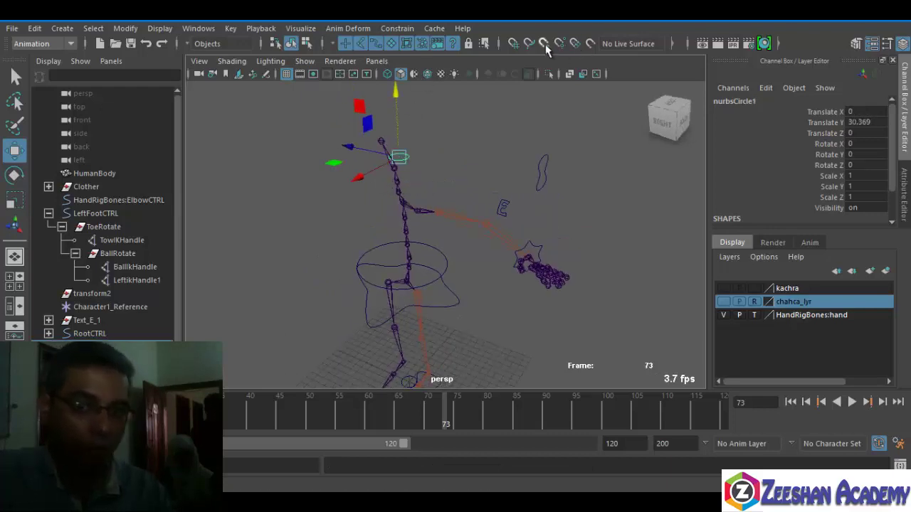
click(544, 44)
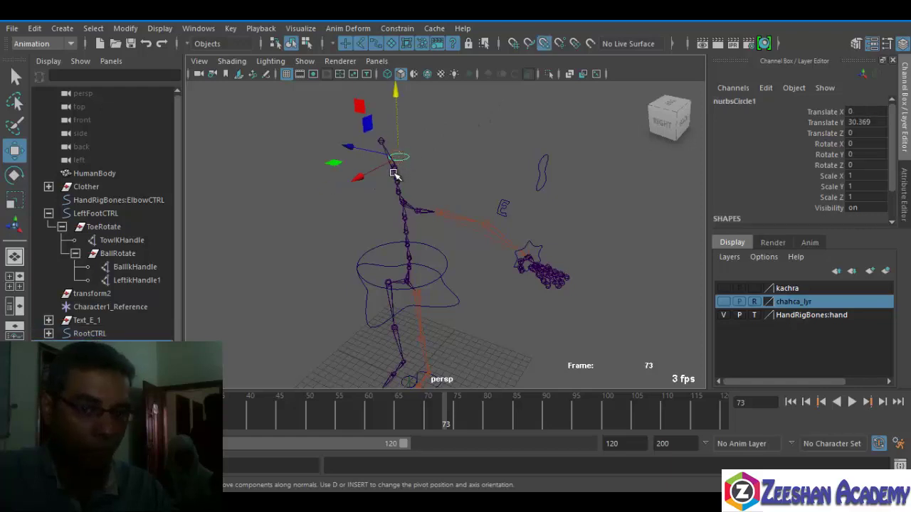
drag(402, 160, 787, 291)
- Show the chahca_lyr layer and scale the circle uniformly to about 3.03 so it surrounds the head
key(r)
click(723, 302)
alt+middle_drag(415, 255, 475, 292)
alt+right_drag(475, 256, 585, 211)
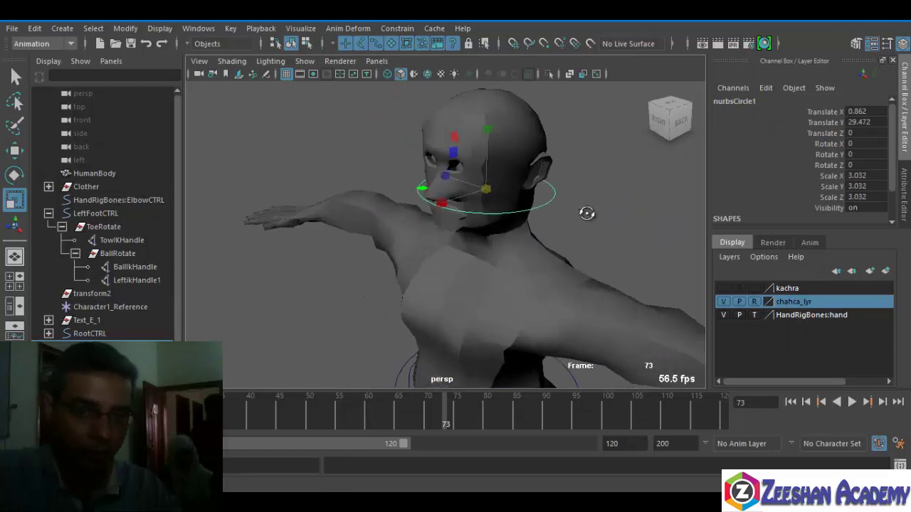
alt+drag(441, 207, 754, 215)
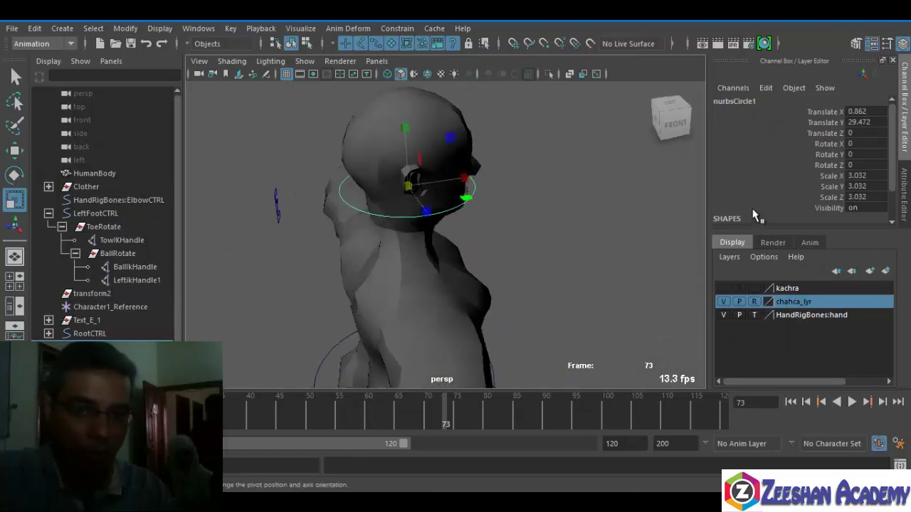
- Rename the circle as HEadCTRL and freeze its transformations
click(789, 101)
text(HEadCTRL)
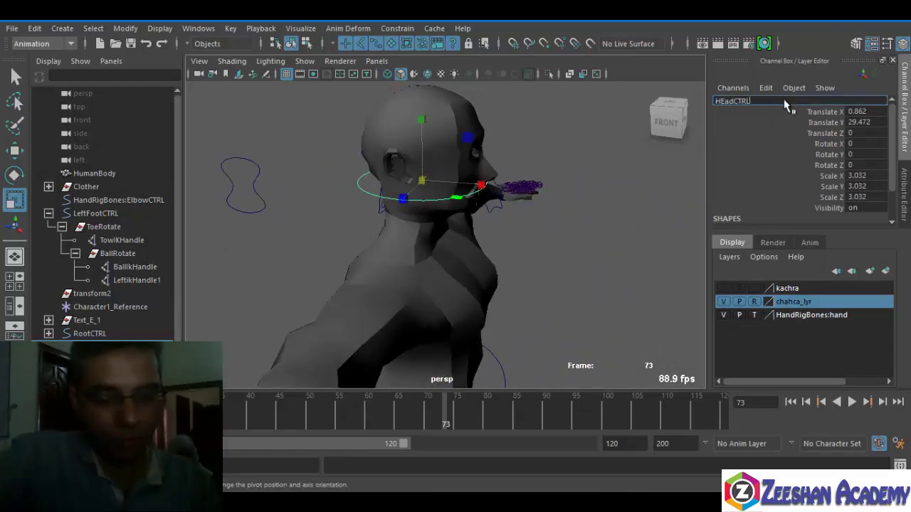
key(Return)
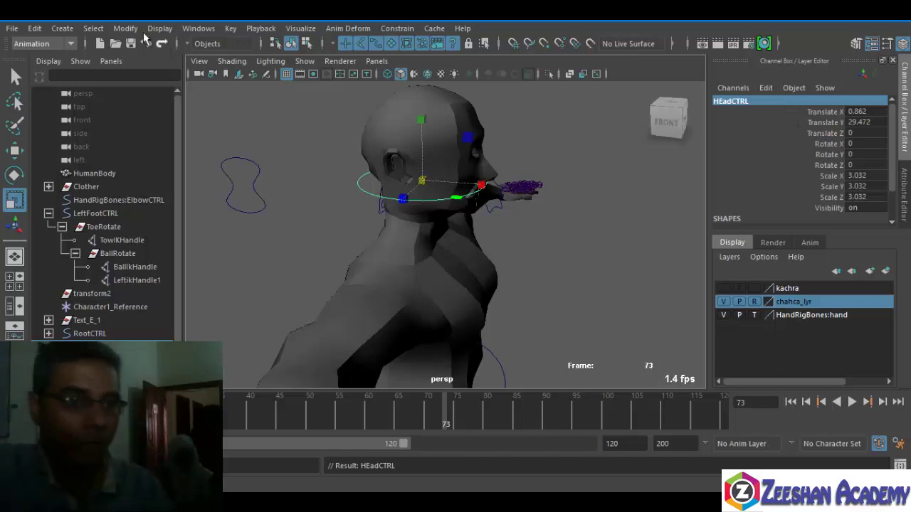
click(121, 30)
click(165, 75)
- Hide the chahca_lyr layer and select HEadCTRL followed by the head joint
alt+drag(633, 197, 637, 253)
click(723, 301)
mouse_move(579, 240)
alt+mouse_down()
mouse_move(553, 203)
mouse_move(517, 213)
mouse_move(569, 223)
mouse_move(568, 232)
alt+mouse_up()
click(513, 199)
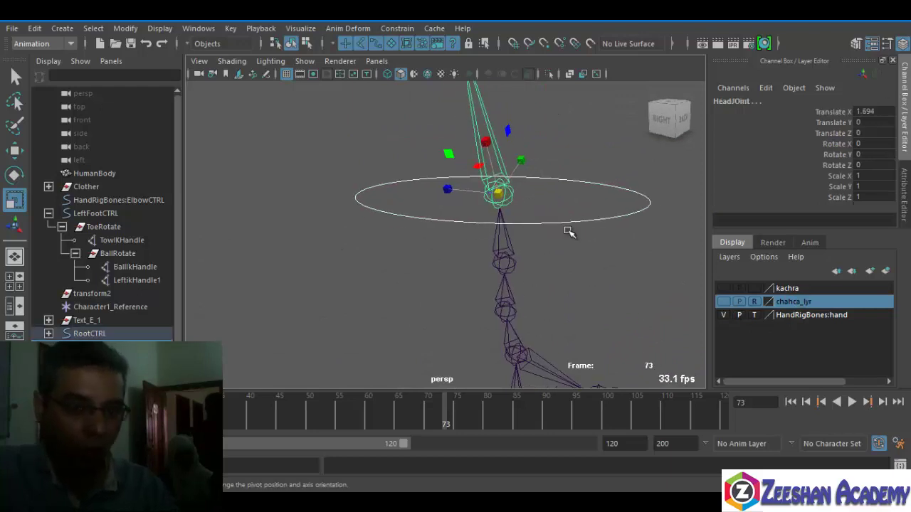
click(607, 240)
click(608, 221)
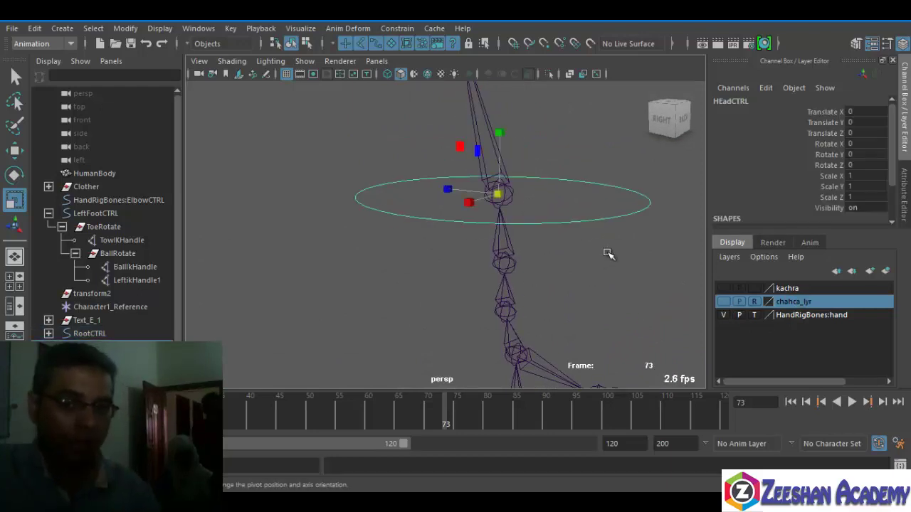
click(522, 212)
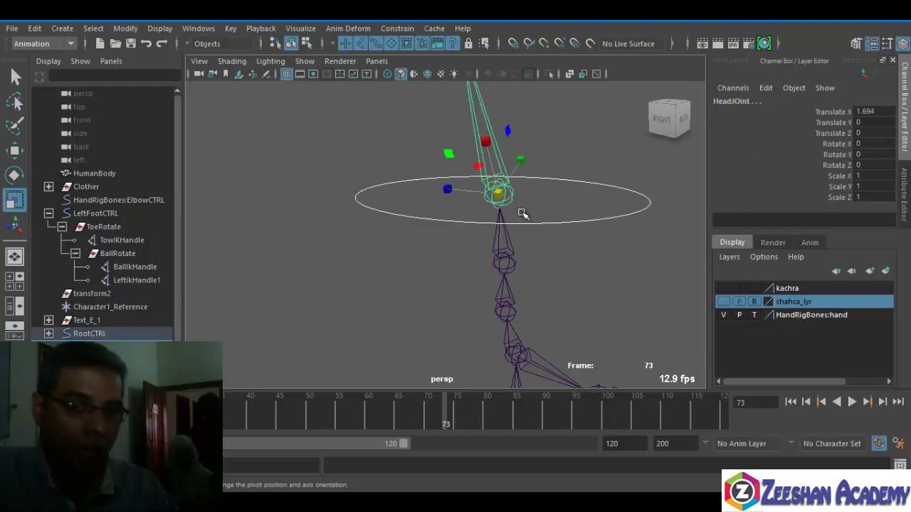
- Try an orient constraint from HEadCTRL to the head joint with the existing options twice, undoing it each time
click(393, 29)
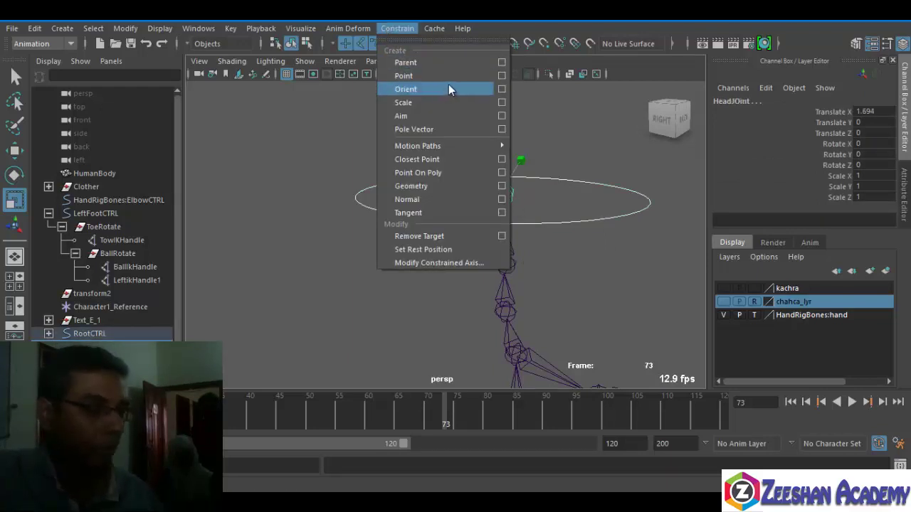
click(448, 87)
key(ctrl+z)
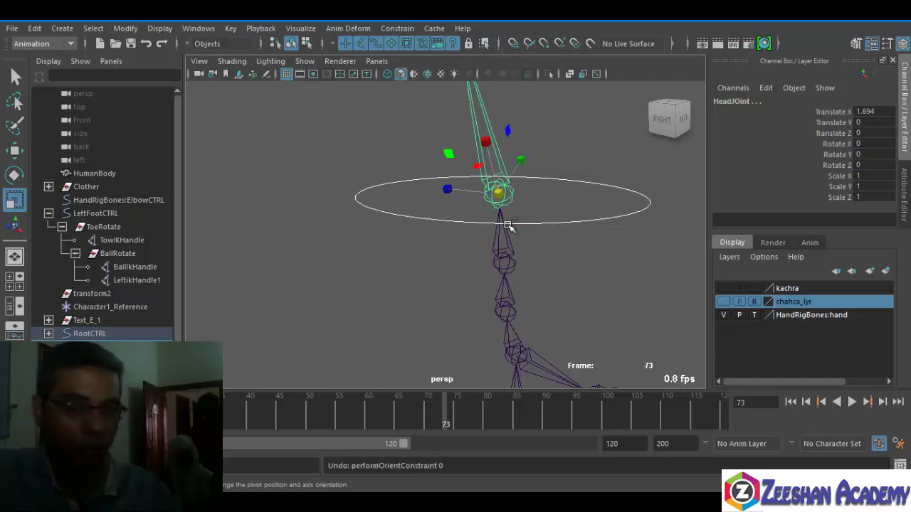
click(396, 28)
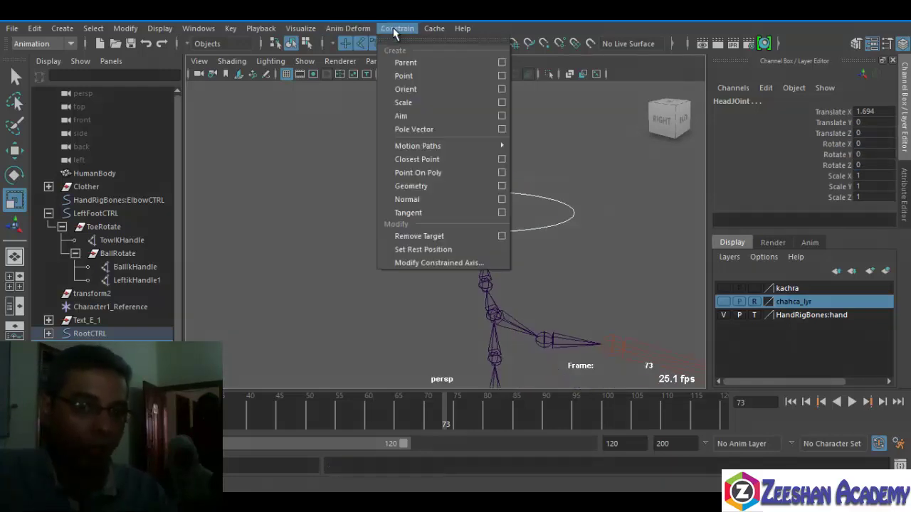
click(427, 89)
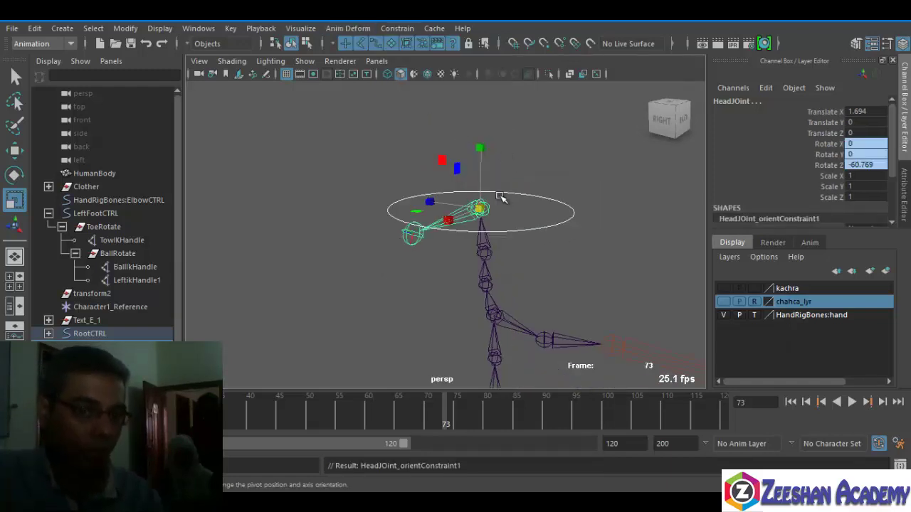
key(ctrl+z)
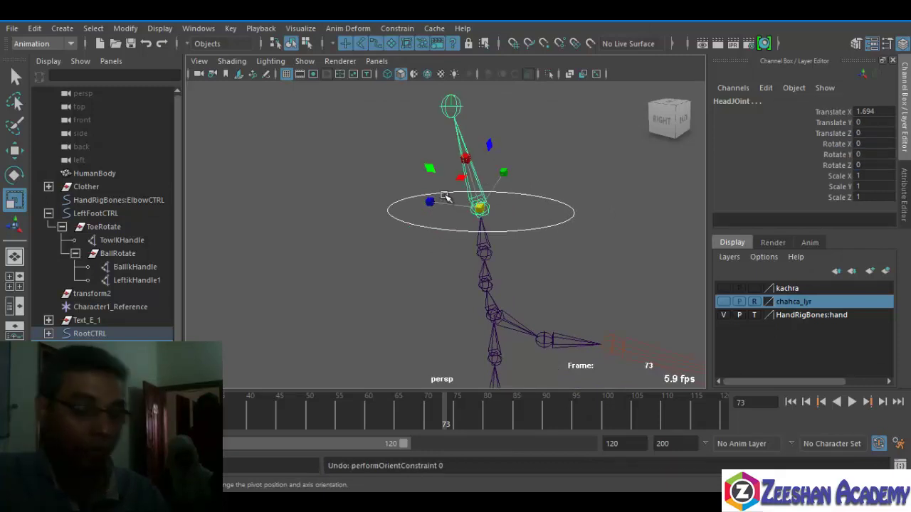
- Orient-constrain the head joint to HEadCTRL with the constraint options reset and Maintain offset enabled
click(395, 29)
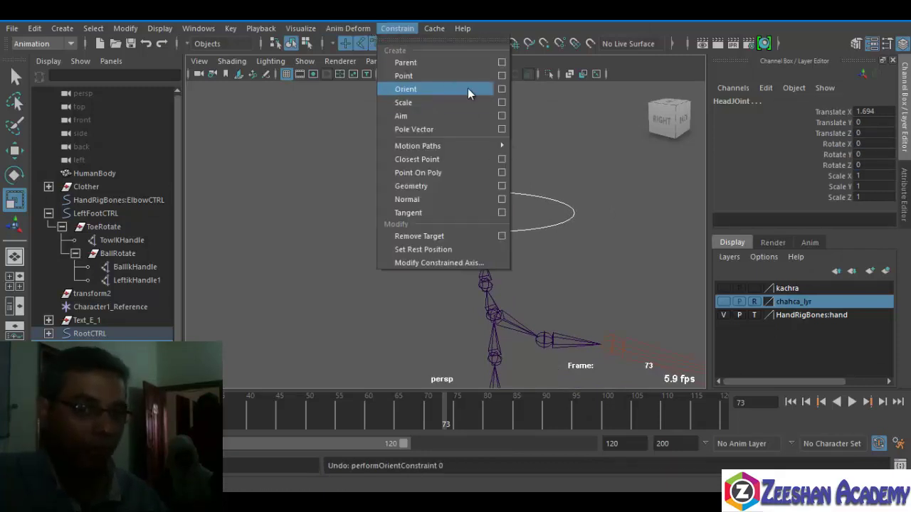
click(501, 89)
click(71, 113)
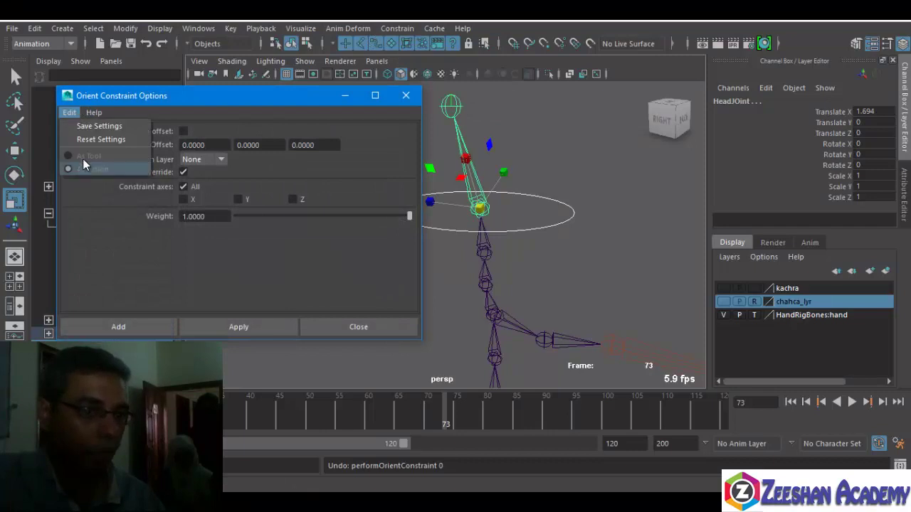
click(85, 142)
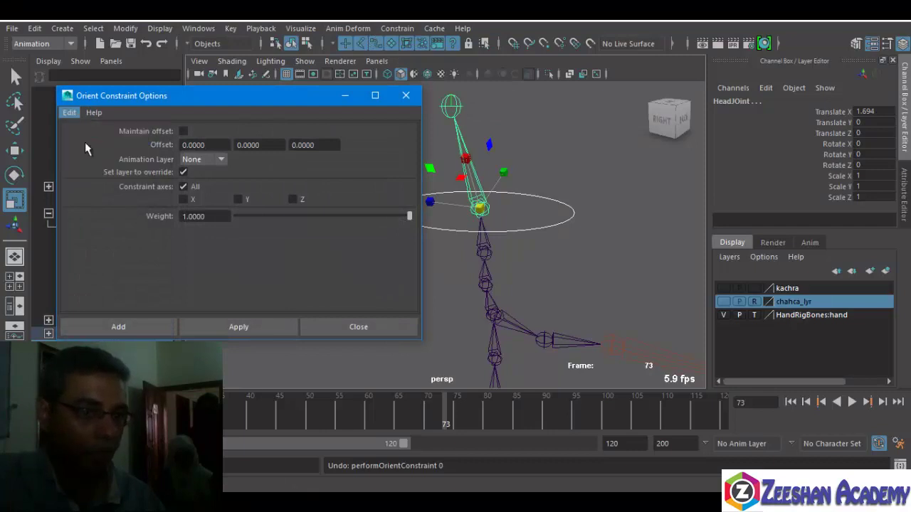
click(184, 132)
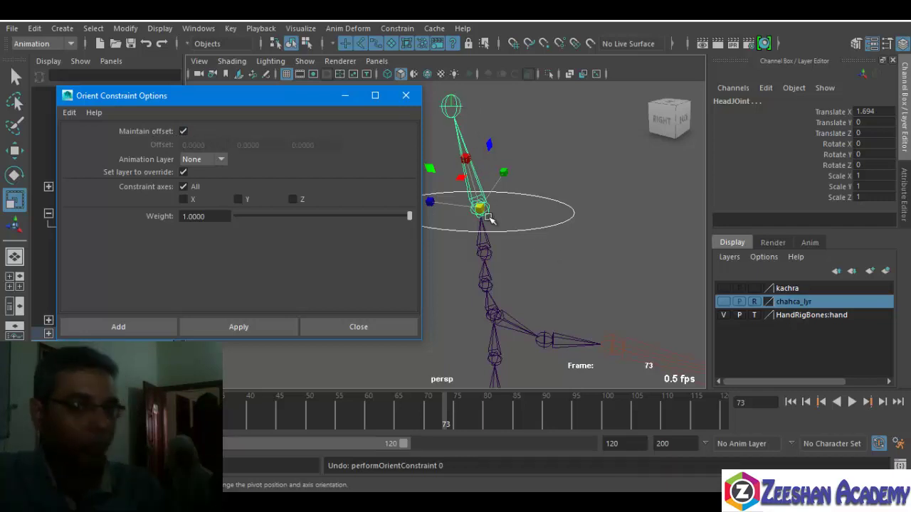
click(118, 326)
- Test the head constraint by rotating HEadCTRL freely, and undo the rotation
drag(525, 212, 548, 244)
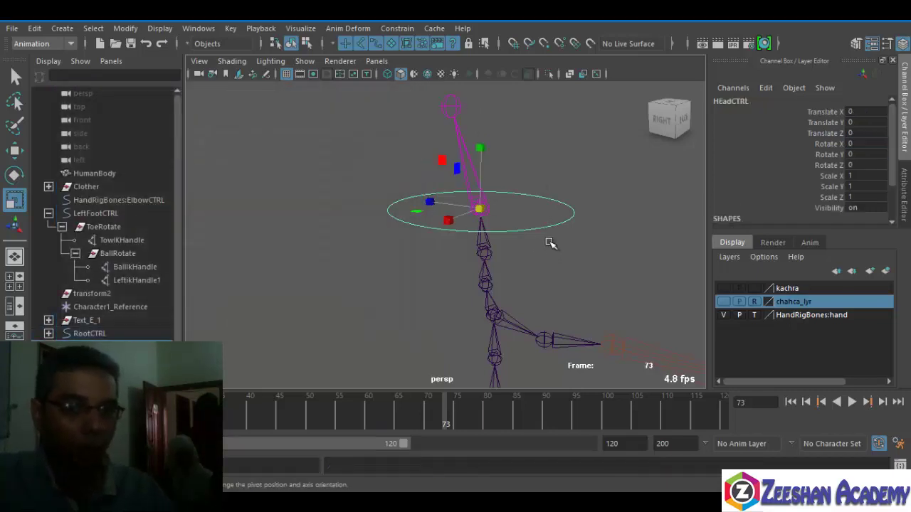
key(e)
drag(474, 199, 443, 167)
key(ctrl+z)
key(ctrl+z)
key(ctrl+z)
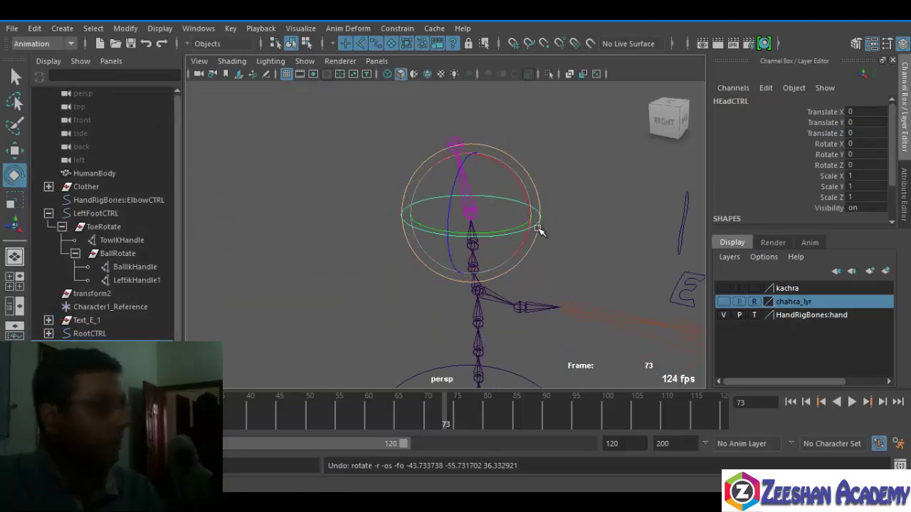
alt+right_drag(548, 224, 429, 226)
alt+drag(429, 226, 443, 313)
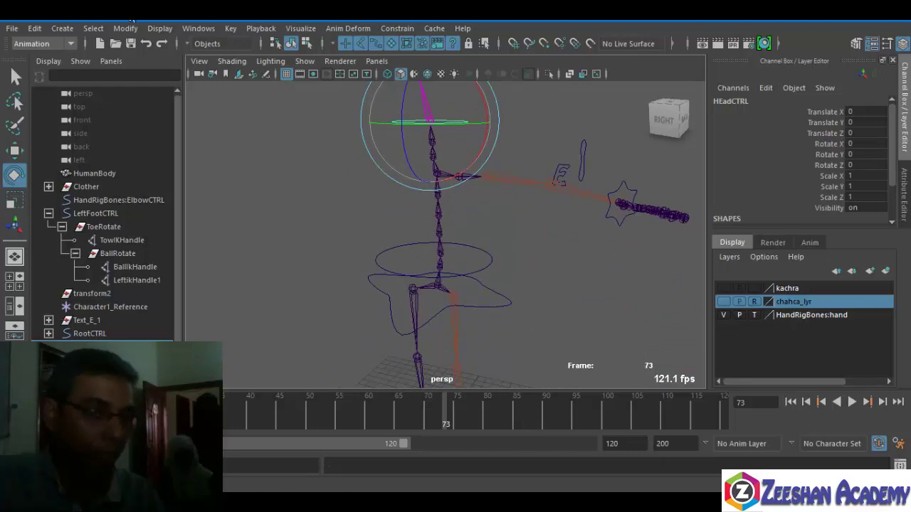
click(160, 28)
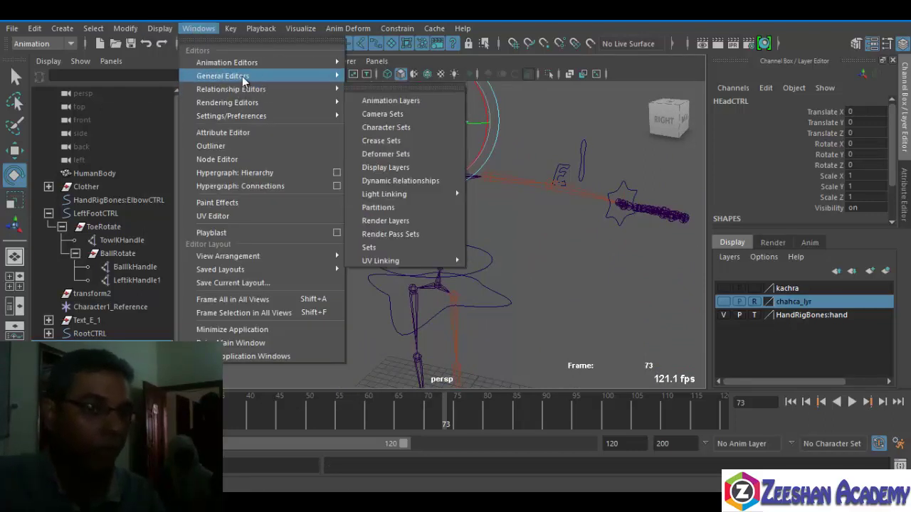
mouse_move(221, 75)
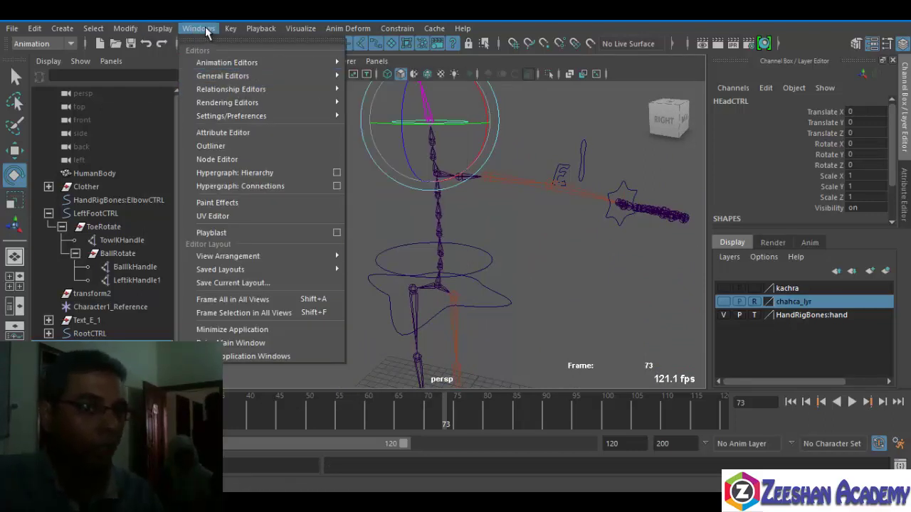
click(199, 29)
click(230, 29)
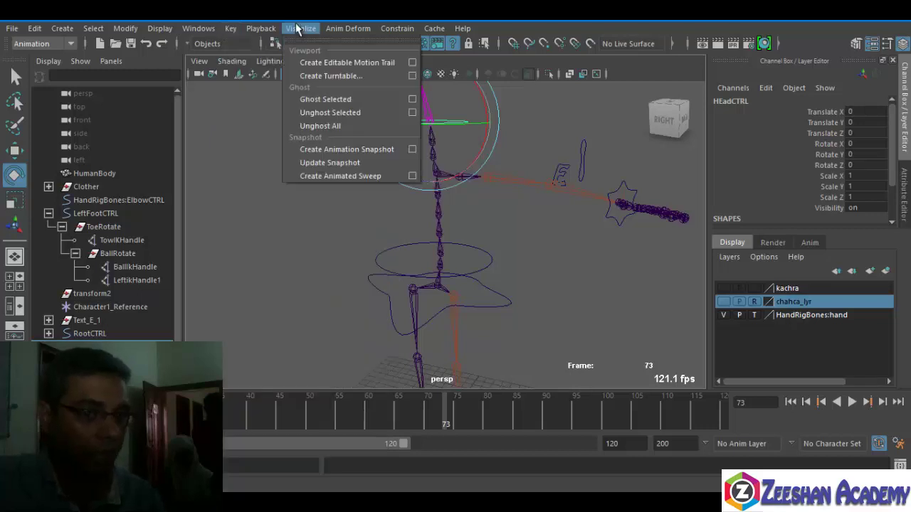
mouse_move(397, 32)
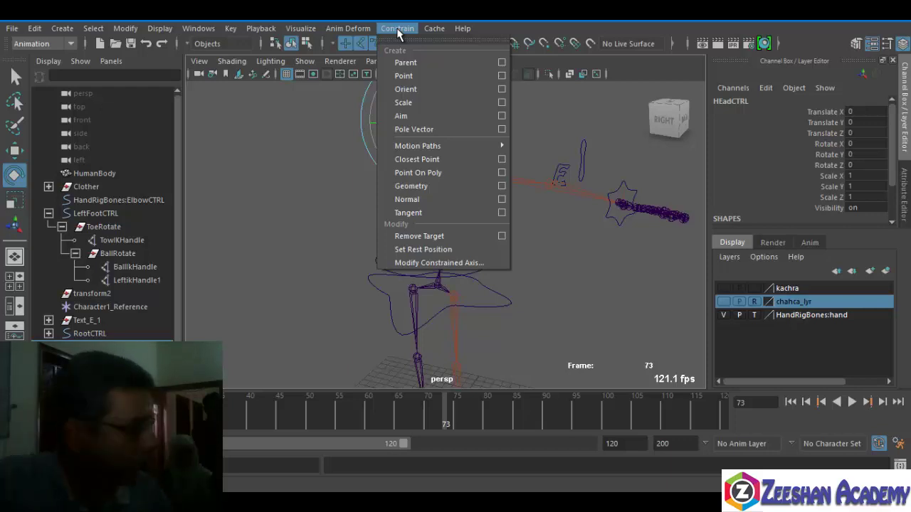
click(397, 32)
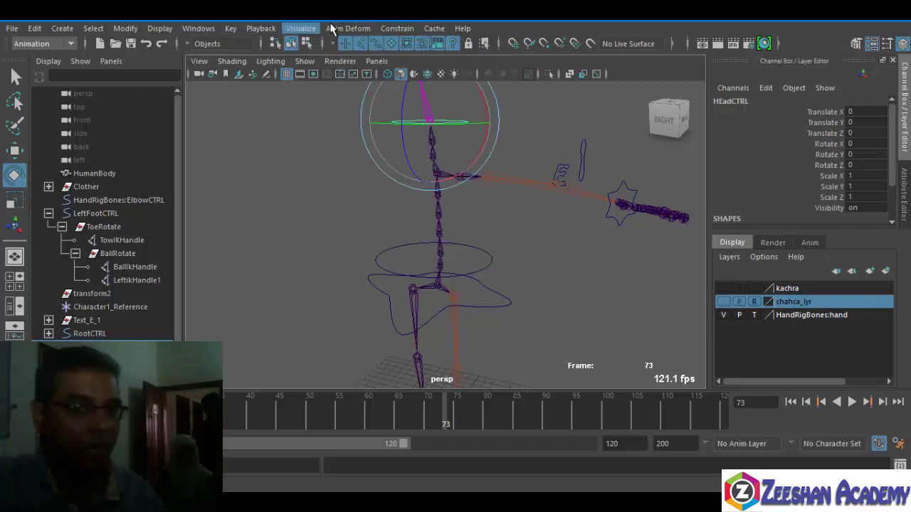
- Test the spine control by rotating SpineCTRL in several directions, and undo the rotations
alt+drag(496, 204, 438, 139)
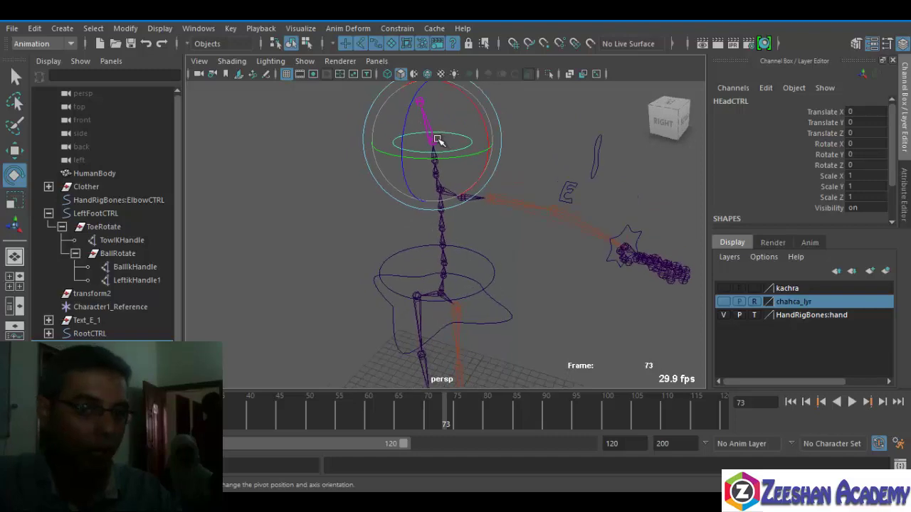
click(496, 311)
alt+drag(496, 311, 438, 269)
key(w)
click(472, 284)
key(e)
key(w)
key(e)
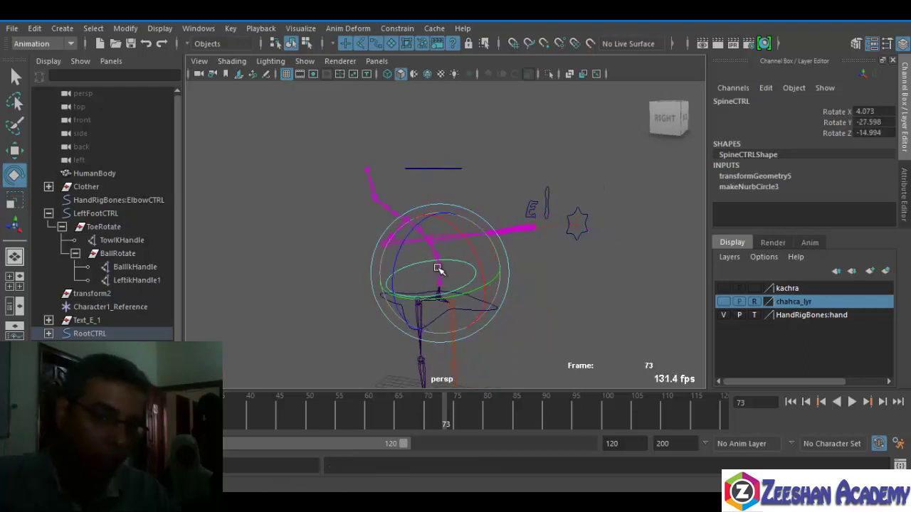
key(ctrl+z)
key(ctrl+z)
key(ctrl+z)
key(ctrl+z)
key(ctrl+z)
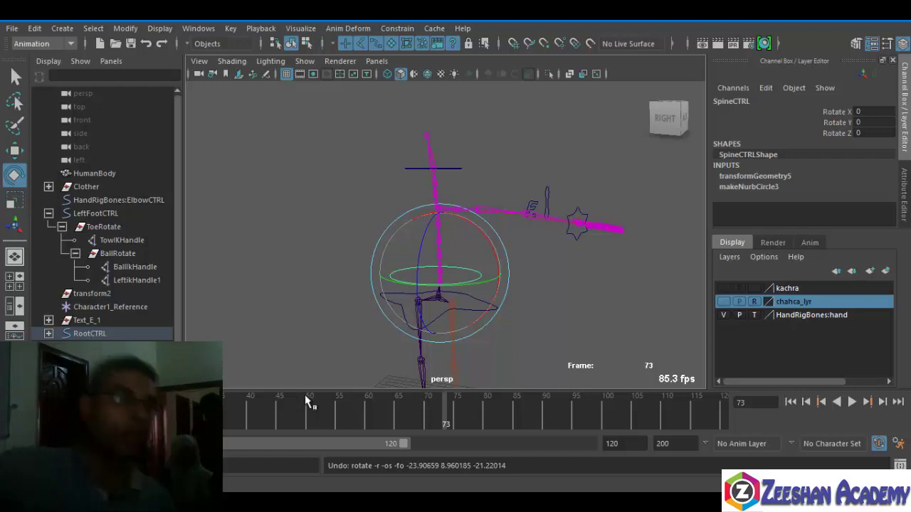
- Parent HEadCTRL under SpineCTRL
click(417, 176)
alt+drag(417, 175, 421, 137)
click(396, 293)
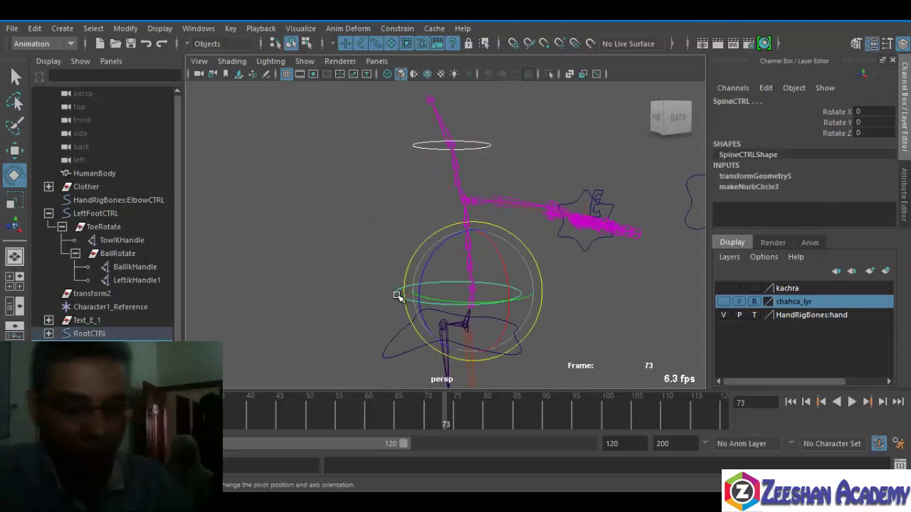
key(Down)
click(404, 290)
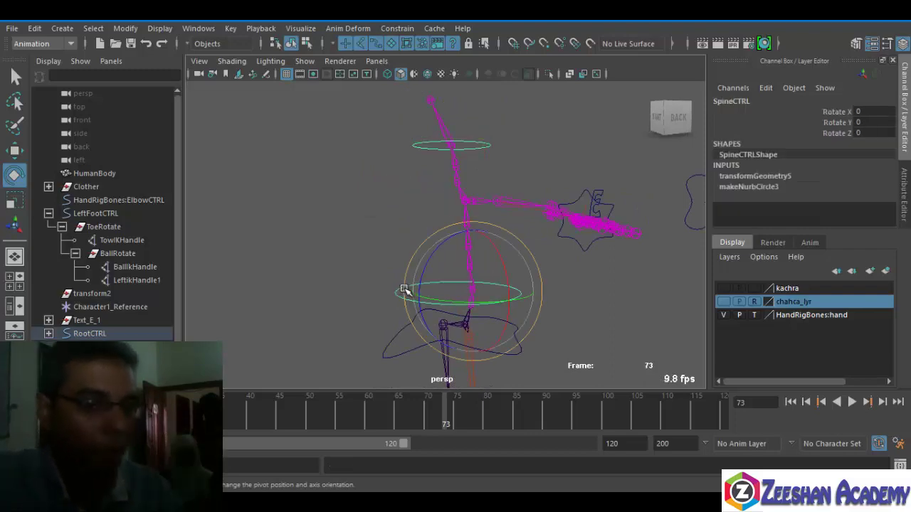
- Test the control hierarchy by rotating SpineCTRL and moving RootCTRL, undoing both changes
mouse_move(481, 264)
mouse_down()
mouse_move(461, 284)
mouse_move(500, 284)
mouse_move(476, 258)
mouse_move(491, 281)
mouse_move(483, 266)
mouse_move(435, 282)
mouse_move(471, 276)
mouse_move(476, 252)
mouse_move(504, 258)
mouse_move(539, 238)
mouse_move(451, 206)
mouse_move(382, 233)
mouse_move(422, 246)
mouse_move(419, 258)
mouse_move(469, 269)
mouse_up()
key(ctrl+z)
key(q)
key(w)
alt+drag(469, 265, 356, 275)
key(ctrl+z)
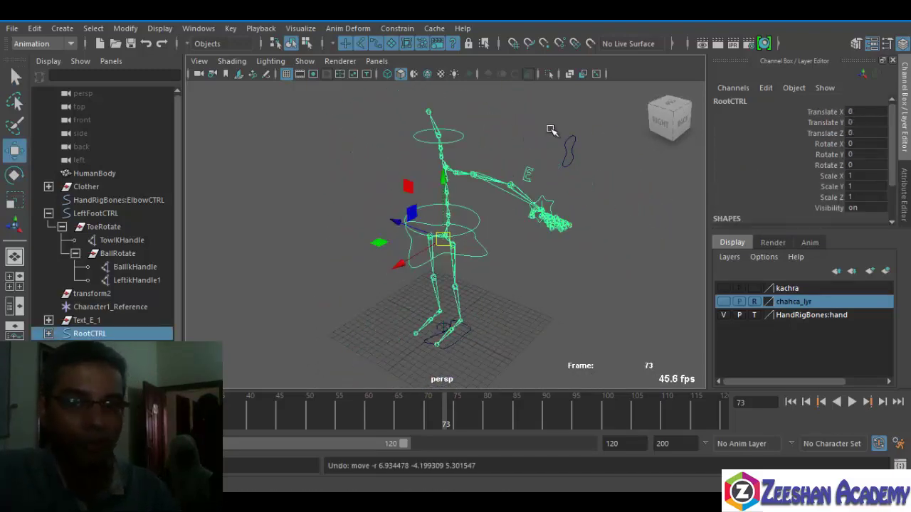
- Delete the HandRigBones:ElbowCTRL curve
key(ctrl+z)
key(ctrl+z)
key(ctrl+z)
key(ctrl+z)
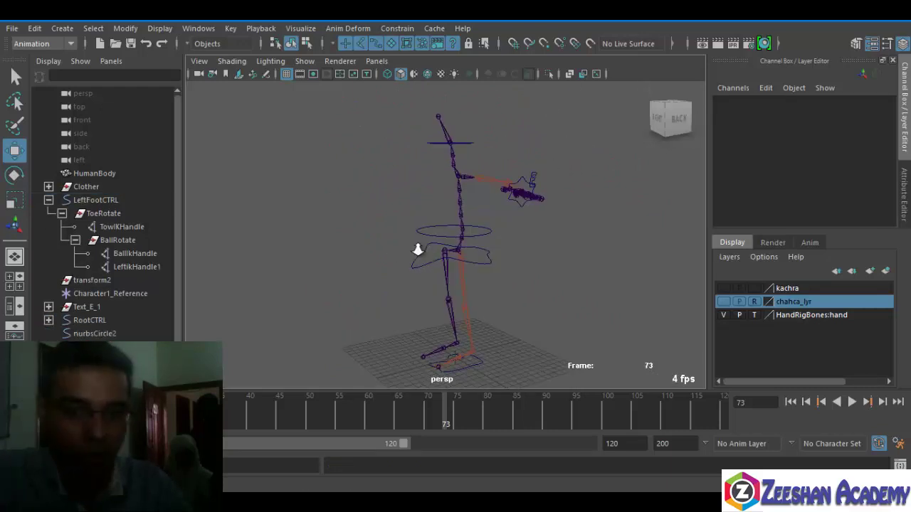
key(ctrl+z)
key(ctrl+z)
key(ctrl+z)
key(ctrl+z)
key(ctrl+z)
key(ctrl+z)
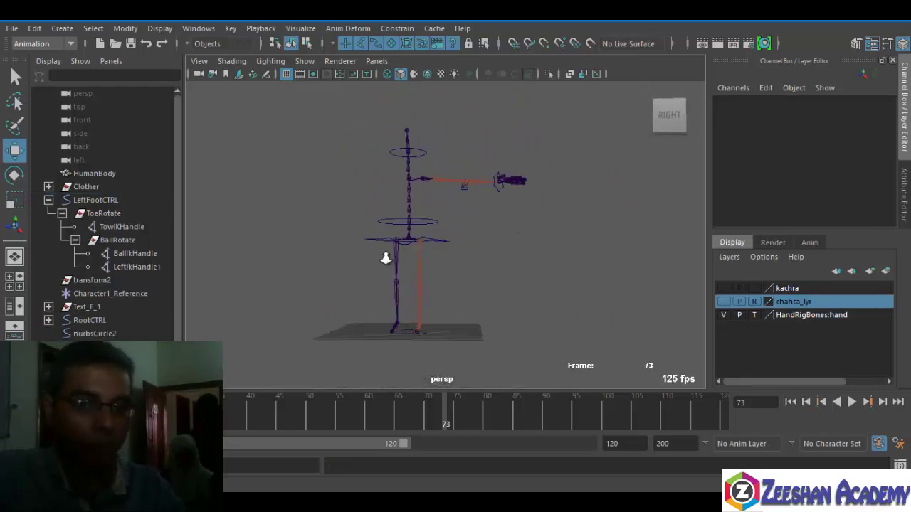
key(ctrl+z)
key(ctrl+z)
key(ctrl+z)
key(ctrl+z)
key(ctrl+z)
key(ctrl+z)
key(ctrl+z)
key(ctrl+z)
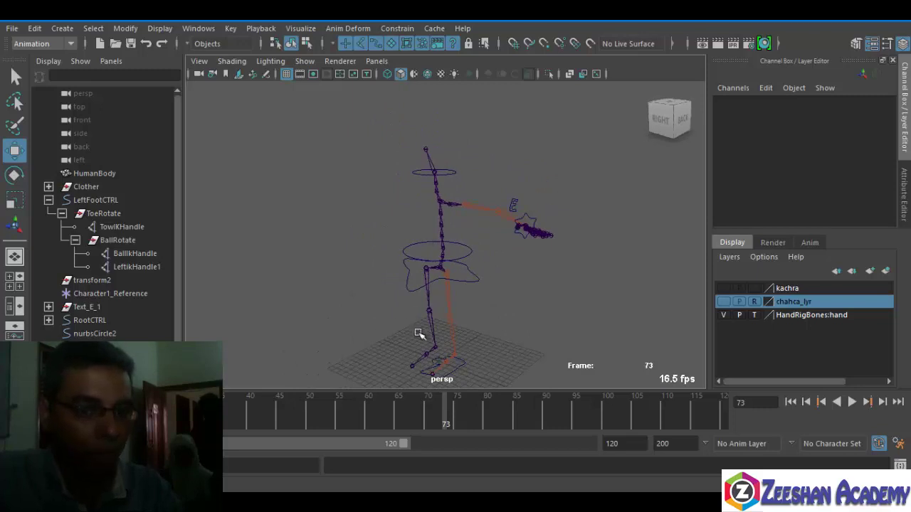
- Save the current scene, continuing past the student version notice
alt+drag(442, 330, 443, 327)
key(ctrl+s)
click(425, 269)
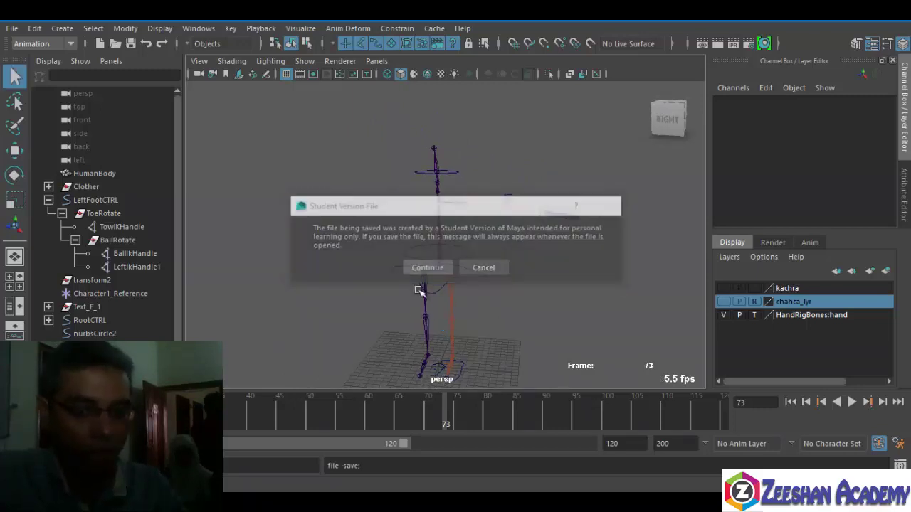
- Save a copy of the scene under the name Rigging, accepting the student version notice
click(12, 27)
click(64, 93)
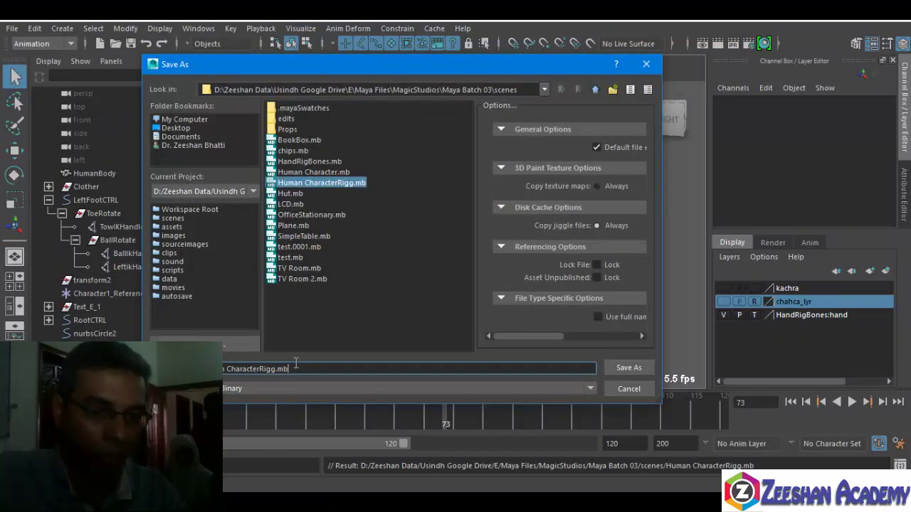
text(Rigging)
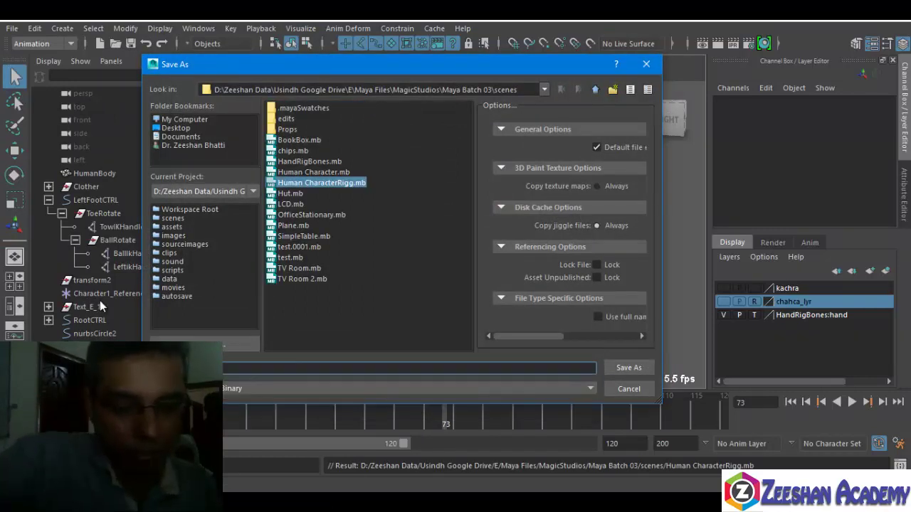
key(Return)
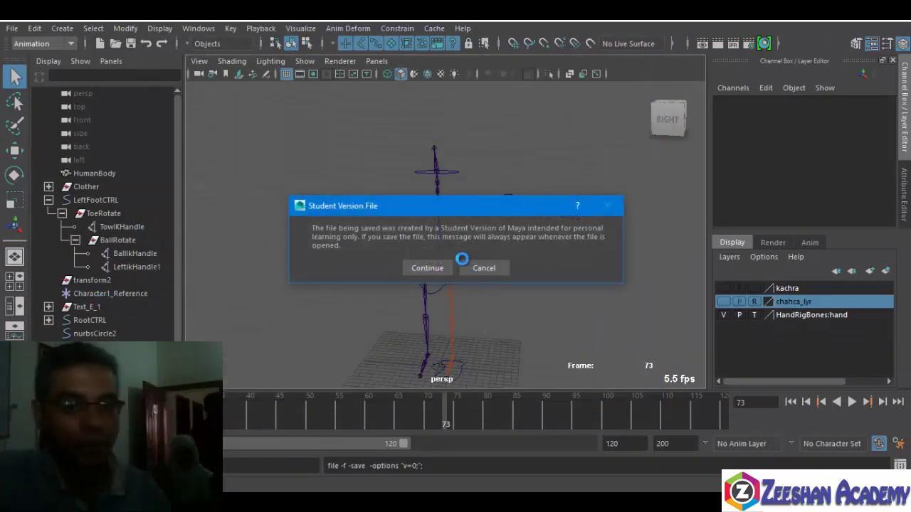
click(448, 265)
- Delete the right leg's joint chain from the hip down
scroll(427, 285, up, 3)
key(w)
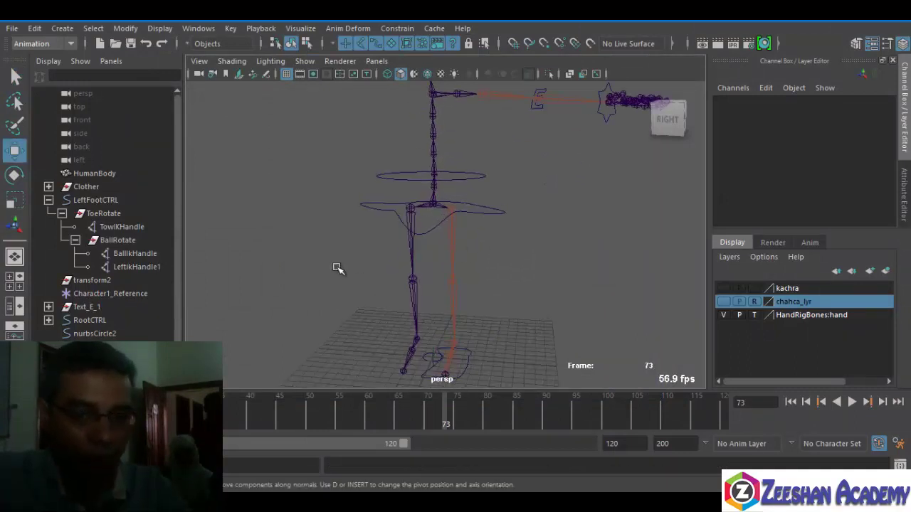
click(412, 269)
key(Delete)
- Switch to the Rigging menu set and disconnect LeftUpLegJoint from the hip
click(457, 236)
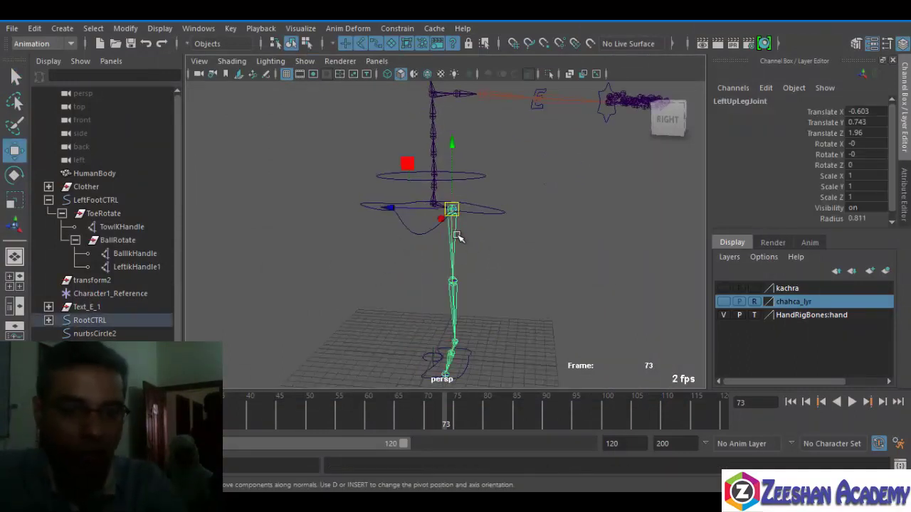
mouse_move(415, 160)
right_down()
mouse_move(553, 229)
mouse_move(404, 153)
mouse_move(418, 162)
right_up()
scroll(551, 229, up, 4)
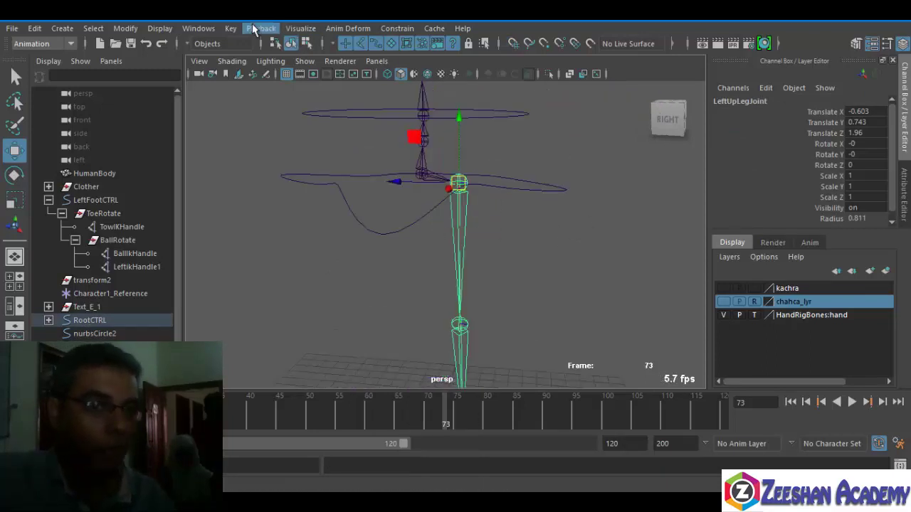
click(46, 43)
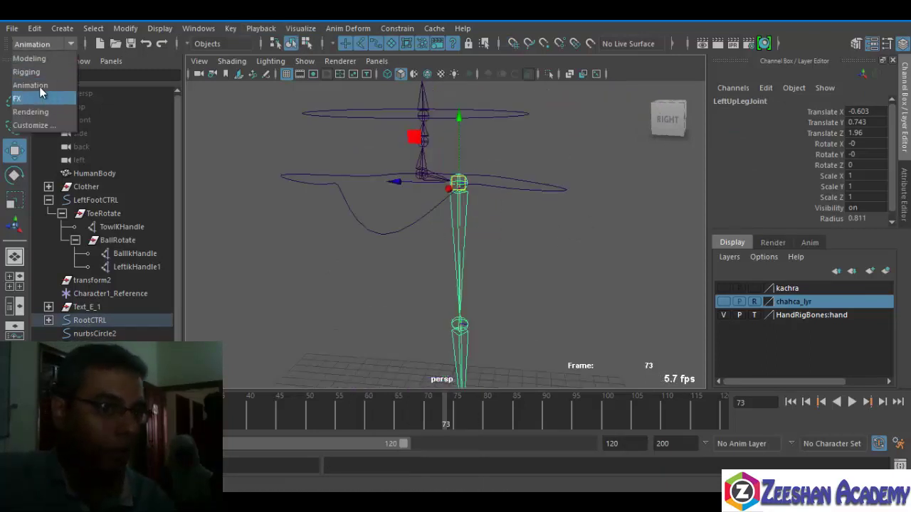
click(26, 72)
click(271, 28)
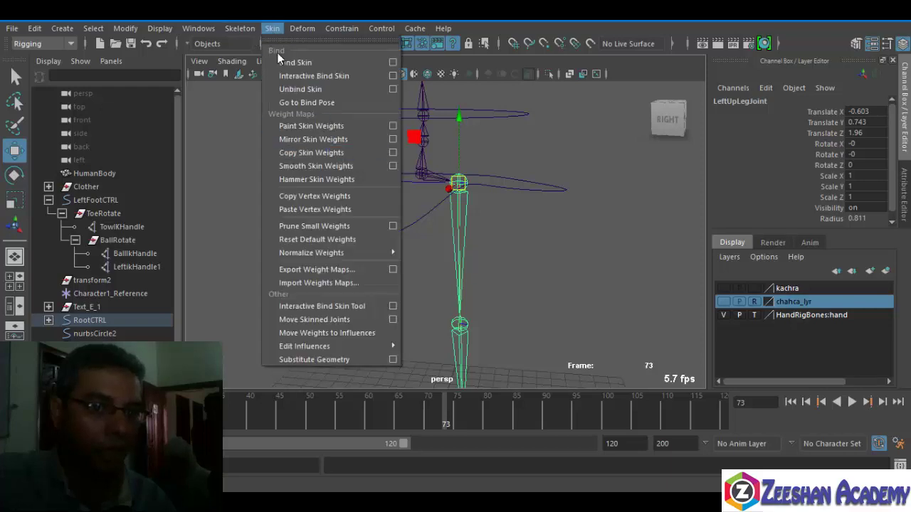
mouse_move(237, 31)
click(273, 143)
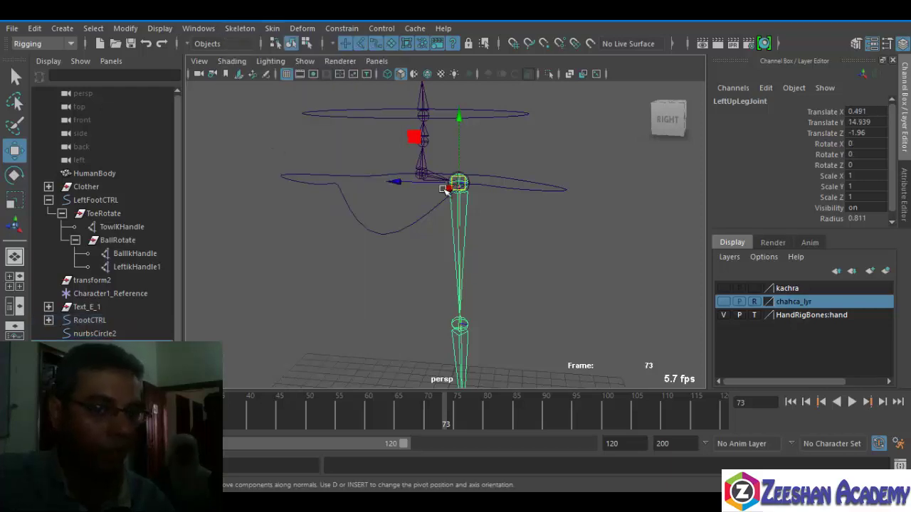
- Disconnect the shoulder joint joint1 and its arm chain from the spine
alt+drag(511, 140, 466, 284)
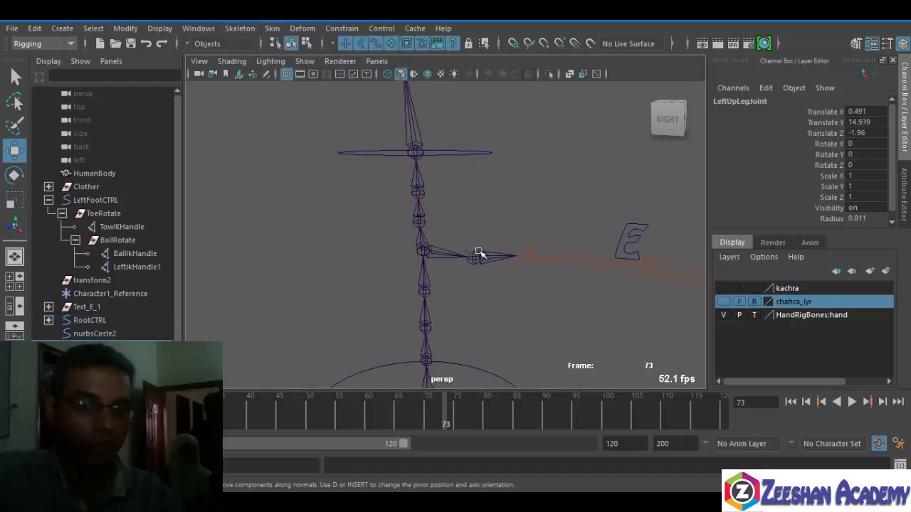
click(477, 255)
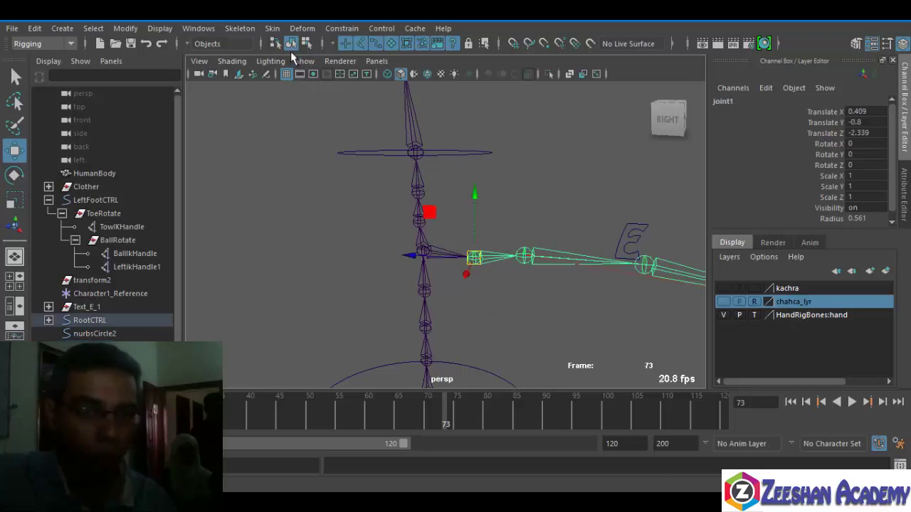
click(228, 32)
click(263, 126)
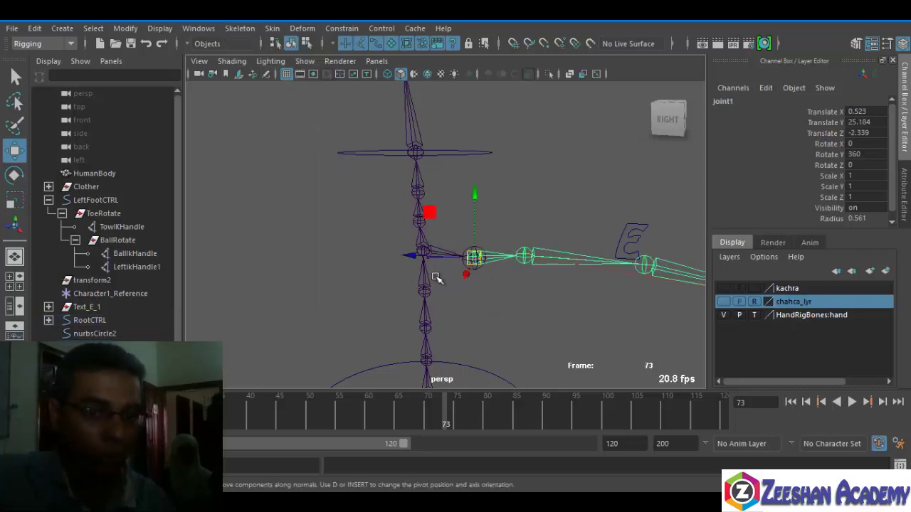
- Remove the remaining hip and spine joint chain, keeping the separated left leg and arm chains
click(452, 252)
alt+right_drag(381, 224, 386, 229)
click(387, 253)
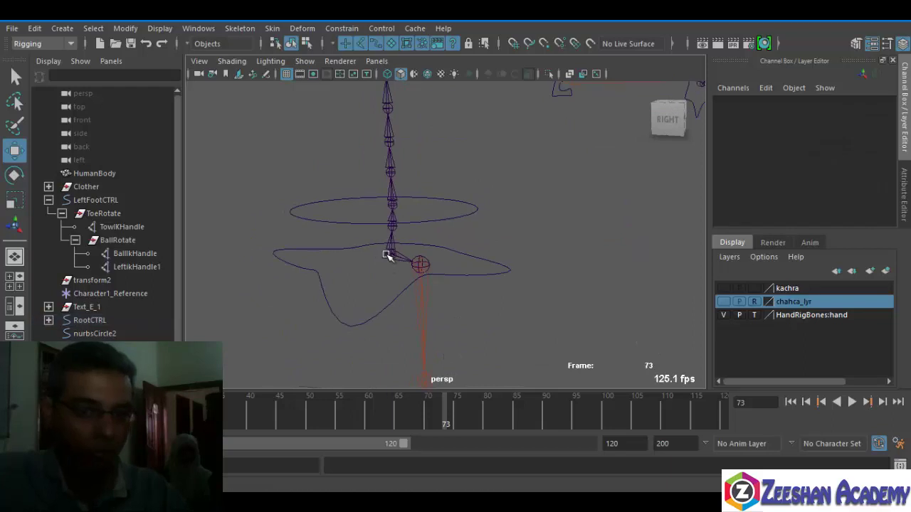
click(390, 256)
key(ctrl+h)
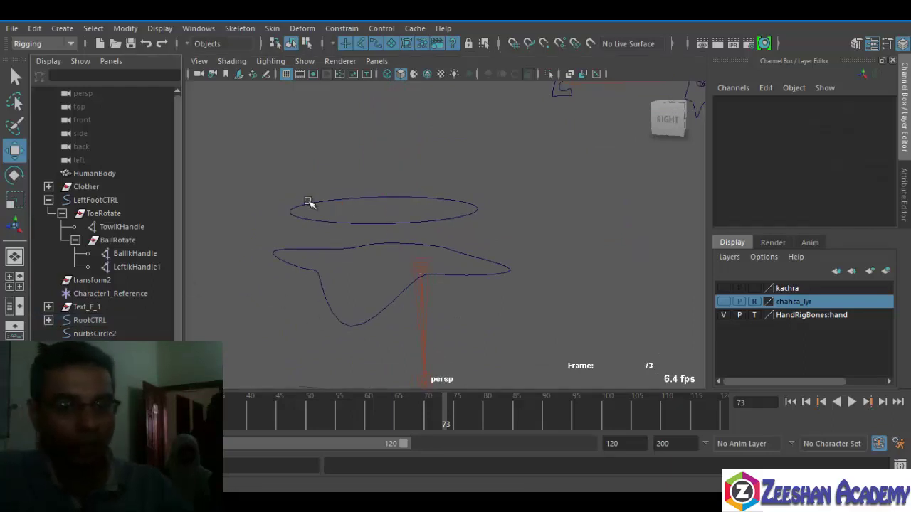
- Try to delete the root and spine control curves together, and undo the deletion
drag(308, 202, 317, 347)
key(Delete)
alt+drag(498, 132, 461, 306)
key(ctrl+z)
alt+middle_drag(461, 306, 482, 232)
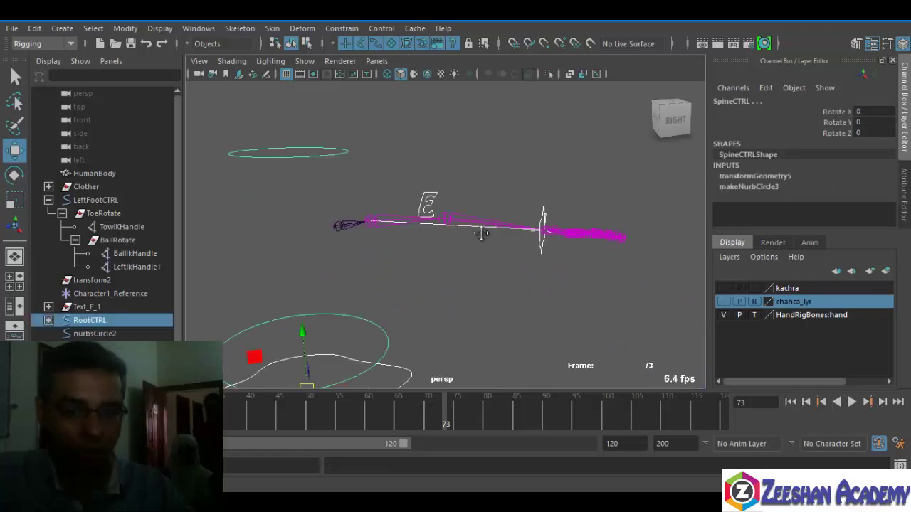
alt+right_drag(482, 232, 235, 234)
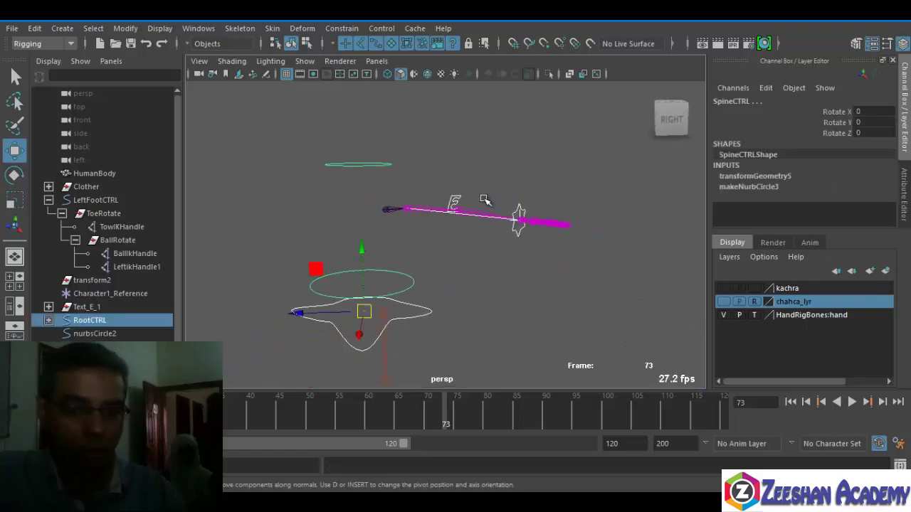
- Delete the HumanBody and Clother objects from the scene
click(92, 174)
key(Delete)
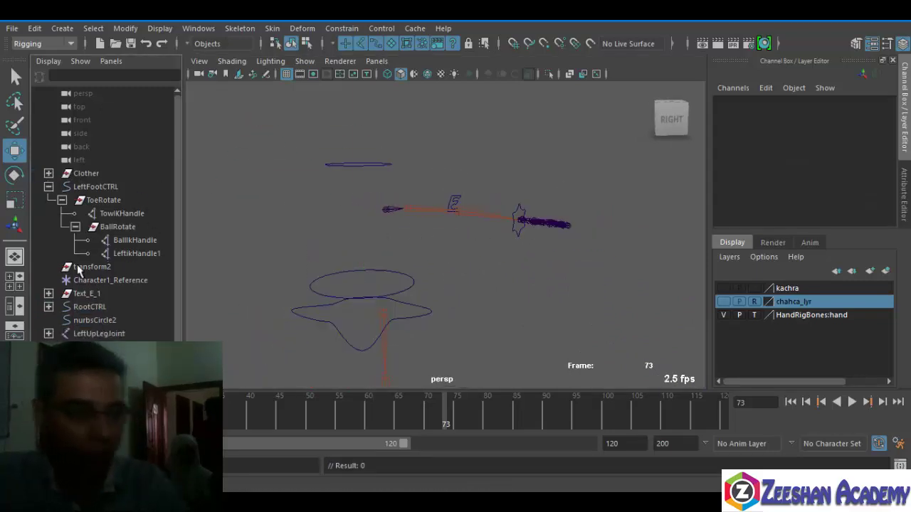
click(48, 186)
click(86, 173)
key(Delete)
- Check the hierarchy under LeftFootCTRL and delete transform2, Character1_Reference and Text_E_1
click(79, 174)
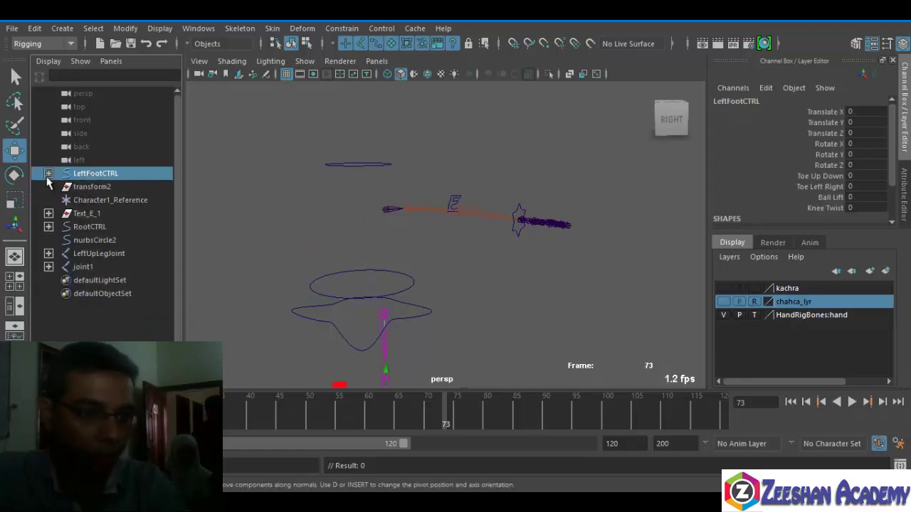
click(49, 174)
click(63, 185)
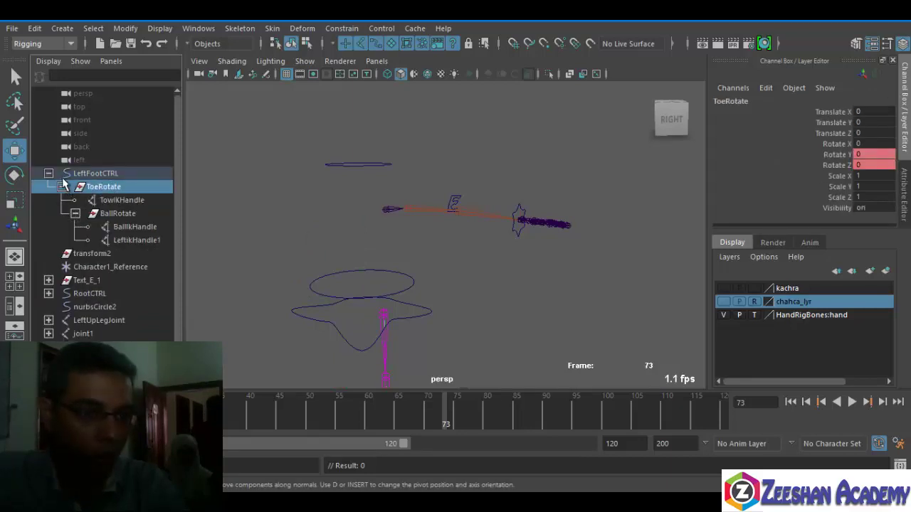
click(48, 174)
click(91, 186)
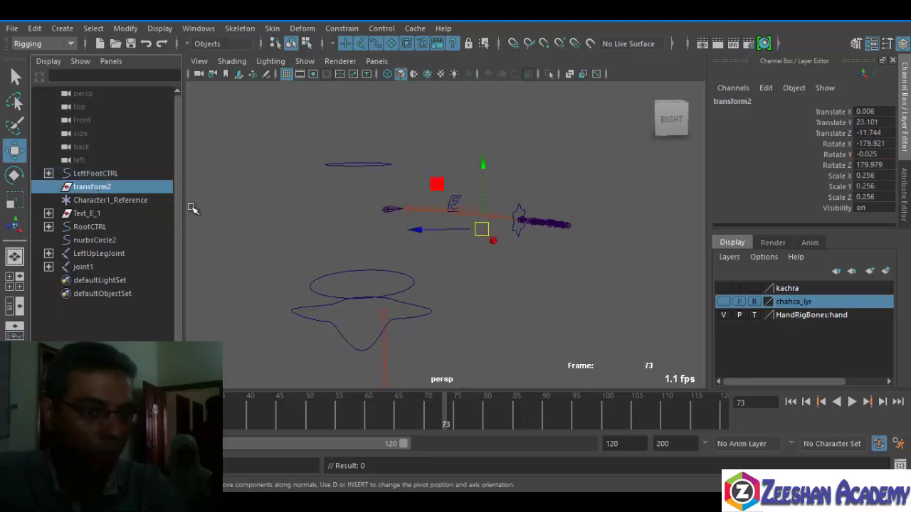
key(Delete)
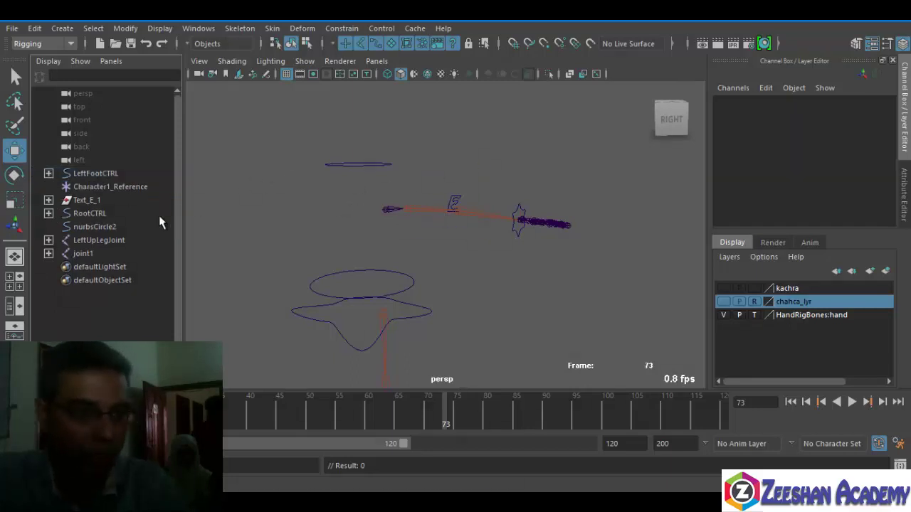
click(125, 188)
key(Delete)
click(106, 187)
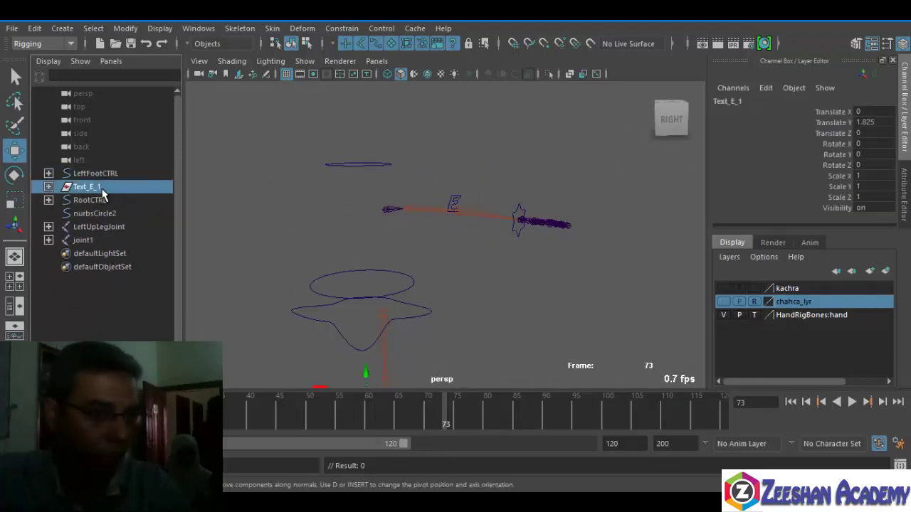
key(Delete)
- Unparent LeftWristCTRL and LeftElbowCTRL from RootCTRL to the top level, and delete RootCTRL with its SpineCTRL
click(98, 187)
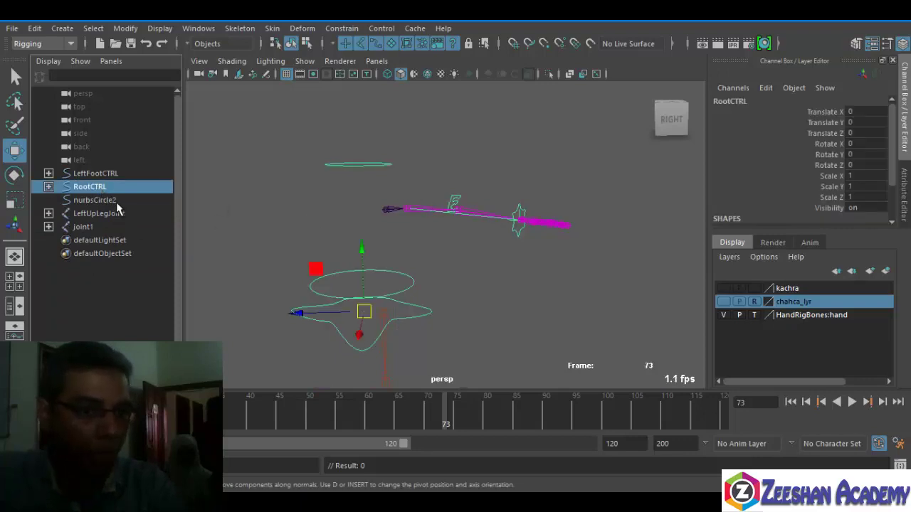
click(48, 187)
mouse_move(112, 201)
mouse_down()
mouse_move(124, 213)
mouse_move(121, 229)
mouse_move(118, 214)
mouse_up()
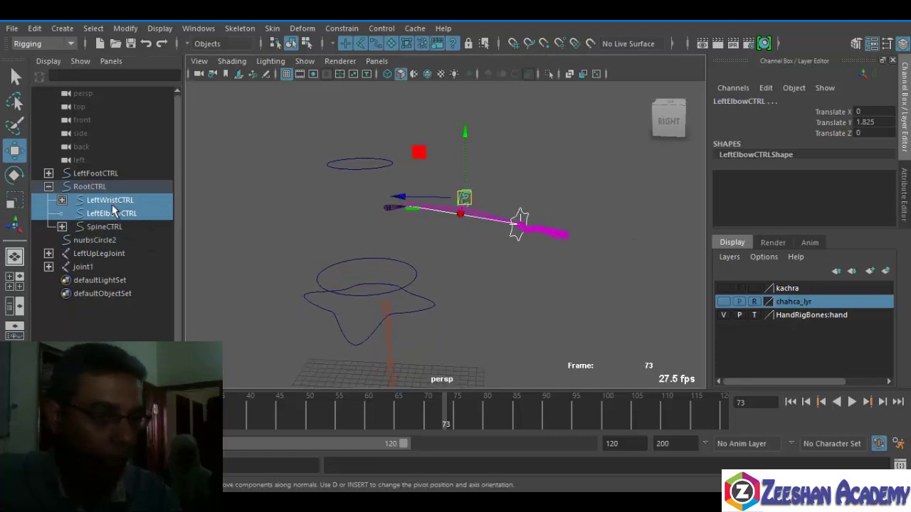
middle_drag(112, 207, 111, 203)
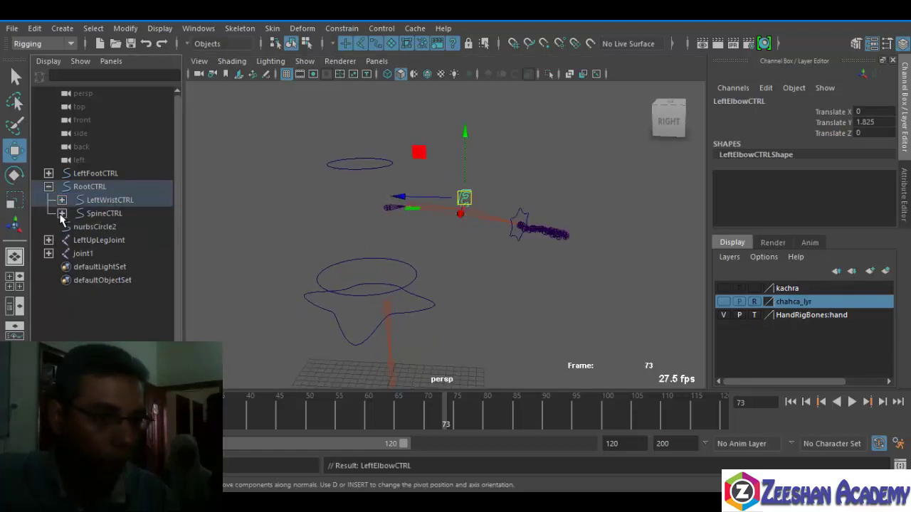
key(ctrl+z)
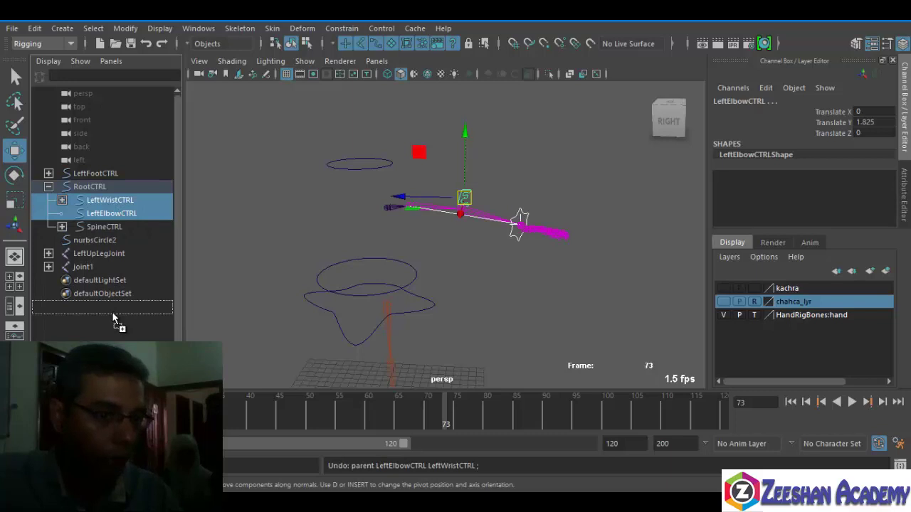
middle_drag(111, 312, 111, 310)
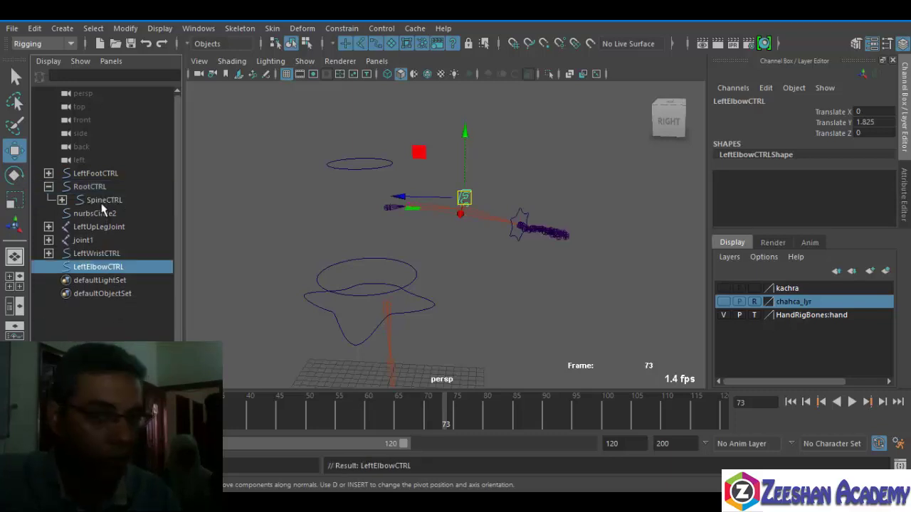
click(89, 186)
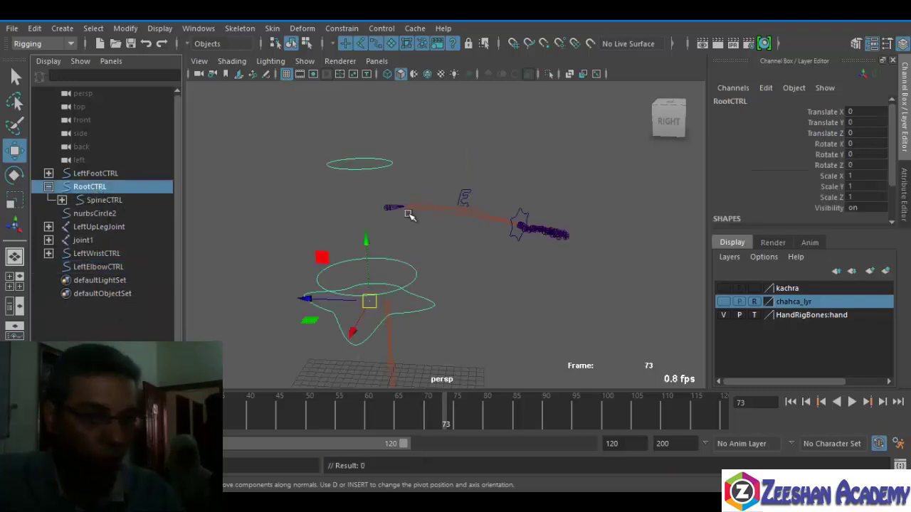
key(Delete)
- Test the separated arm rig by moving LeftWristCTRL, and undo the movement
alt+drag(461, 269, 441, 130)
click(523, 222)
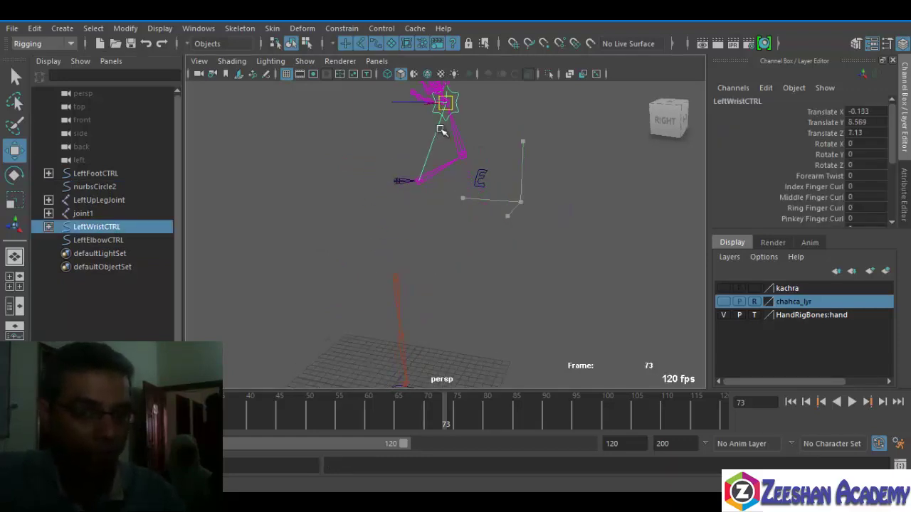
key(ctrl+z)
alt+drag(498, 221, 456, 203)
click(459, 220)
key(ctrl+z)
- Test the leg rig by moving LeftFootCTRL and varying its Toe Up Down value, restoring the original pose
alt+middle_drag(451, 302, 434, 158)
click(364, 247)
alt+drag(396, 266, 342, 263)
drag(433, 224, 315, 284)
key(ctrl+z)
click(825, 178)
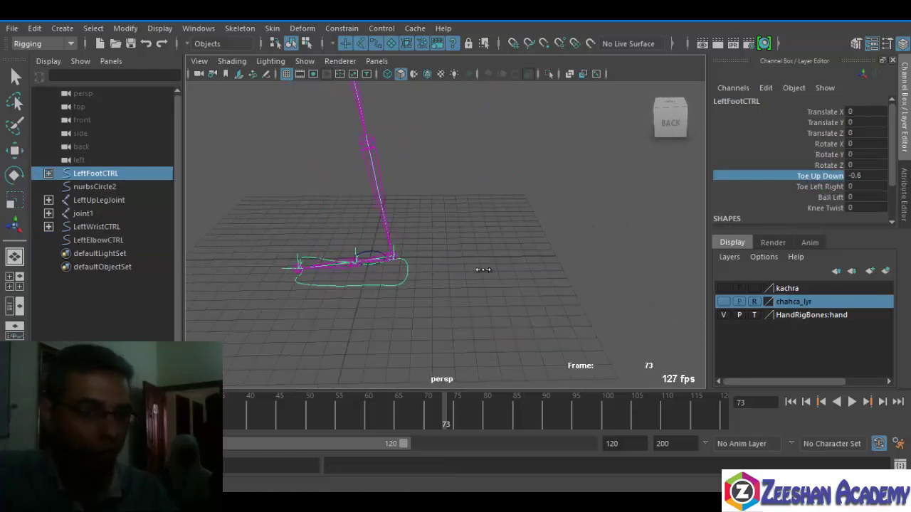
middle_drag(483, 270, 486, 270)
- Delete the leftover nurbsCircle2 curve near the left foot
mouse_move(486, 270)
alt+mouse_down()
mouse_move(407, 285)
mouse_move(456, 305)
mouse_move(495, 286)
alt+mouse_up()
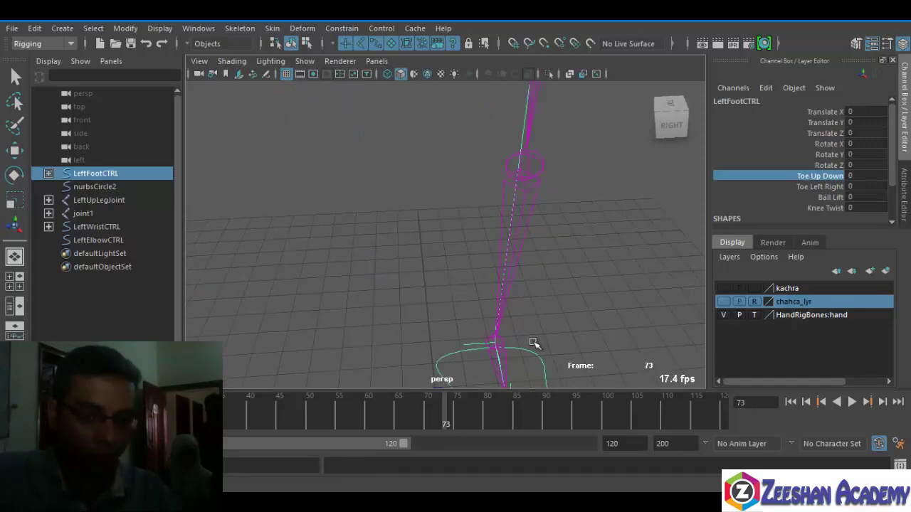
alt+drag(533, 344, 420, 261)
click(400, 309)
key(w)
alt+drag(401, 309, 131, 185)
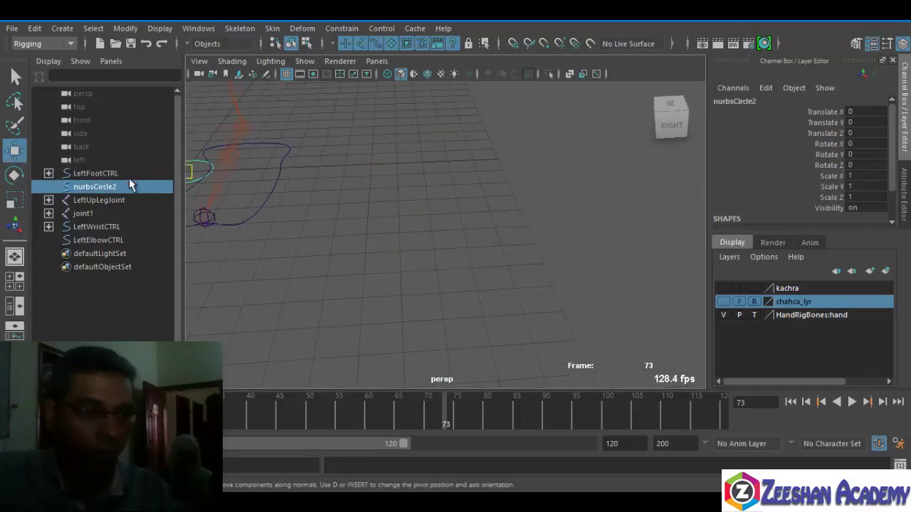
key(Delete)
- Rename joint1, the first joint of the arm chain, as LeftColor
click(93, 200)
key(f)
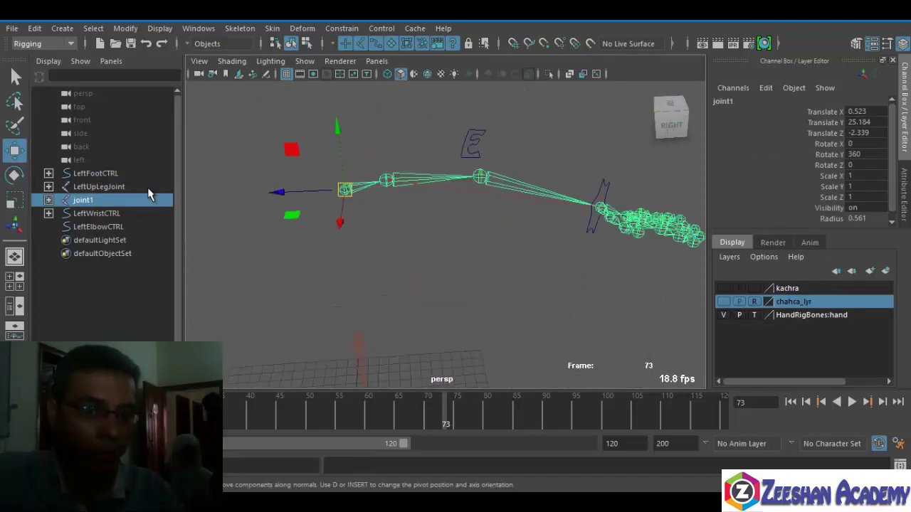
double_click(82, 200)
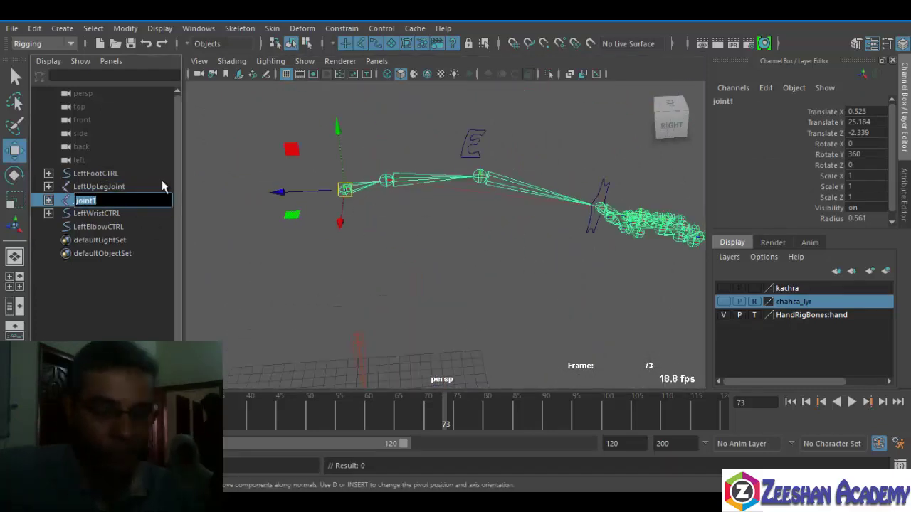
click(49, 200)
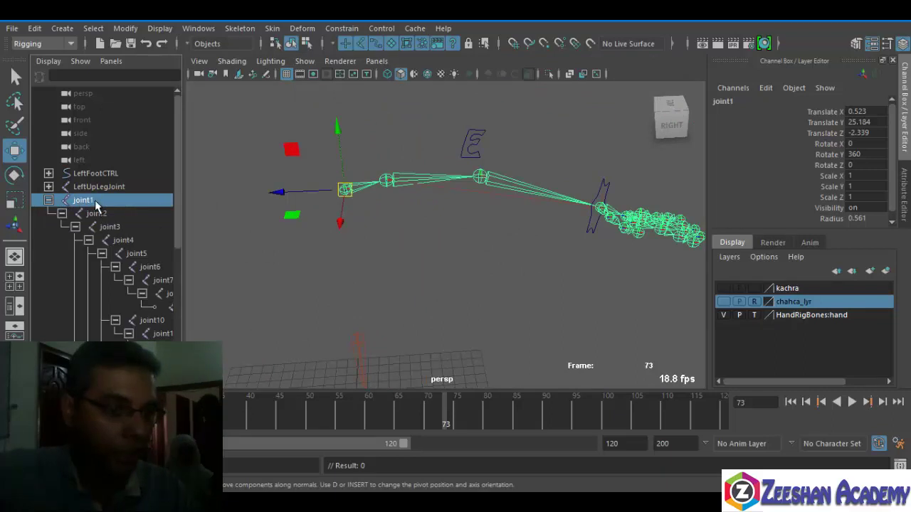
double_click(97, 202)
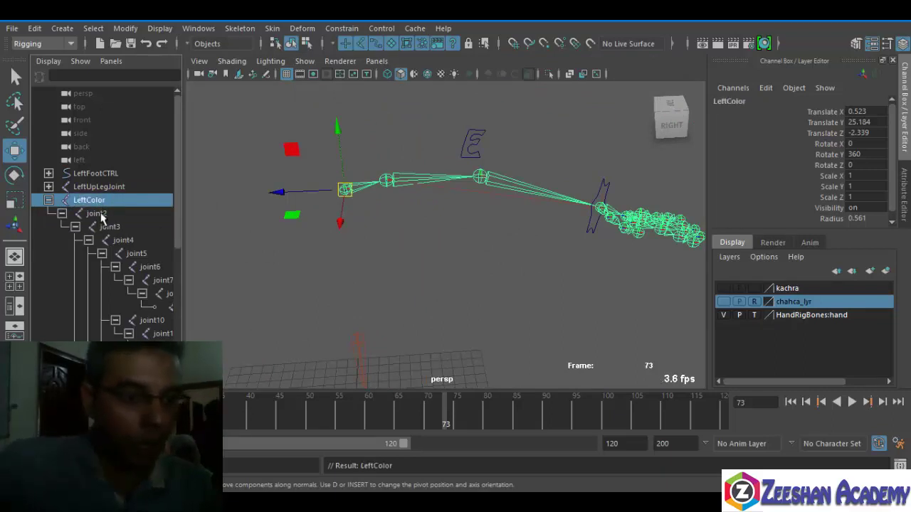
- Rename joint2 under LeftColor as LectShoulder and save the scene
double_click(98, 213)
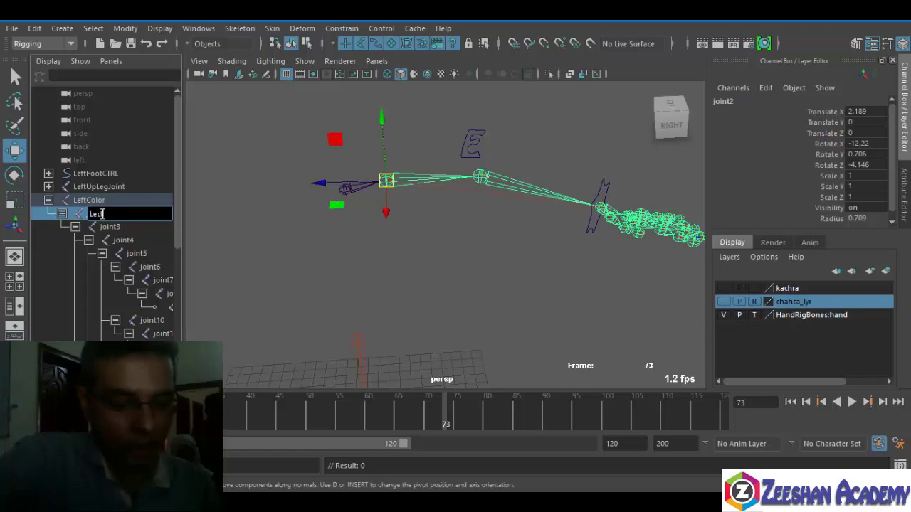
text(LectShoulder)
key(Return)
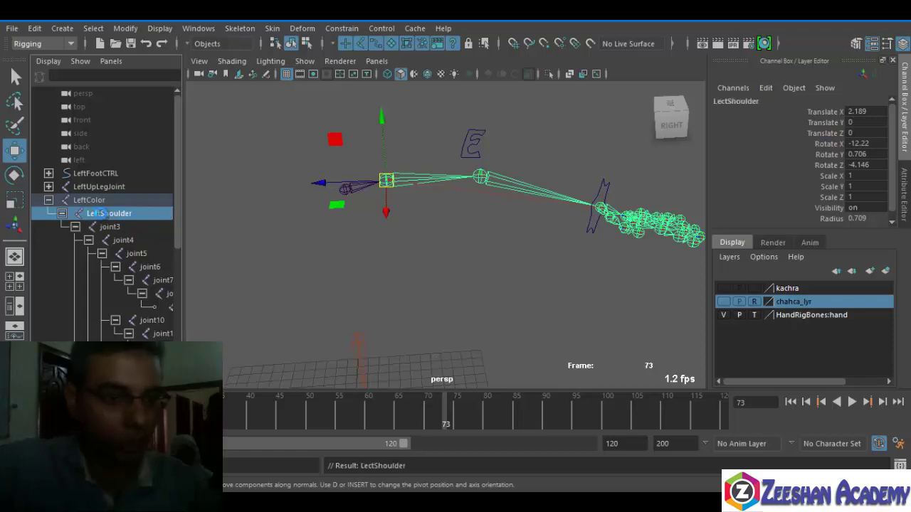
key(ctrl+s)
click(427, 268)
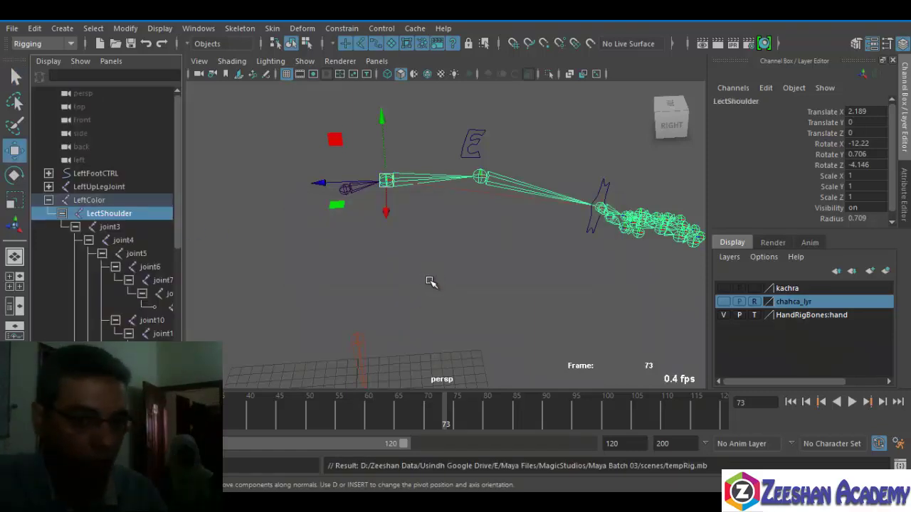
- Group the leg and arm joint chains with their foot, wrist and elbow controls, and name the group Right Side
scroll(430, 281, down, 5)
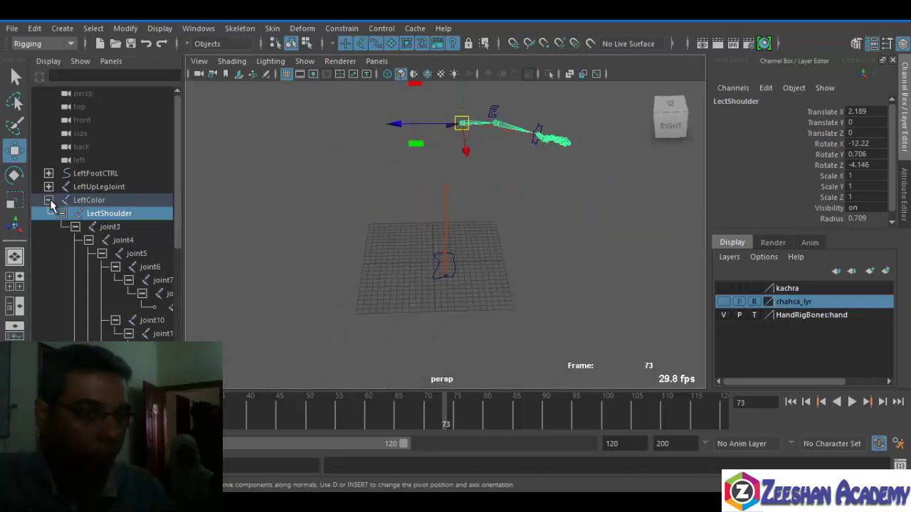
click(49, 199)
click(89, 173)
shift+click(99, 214)
key(ctrl+g)
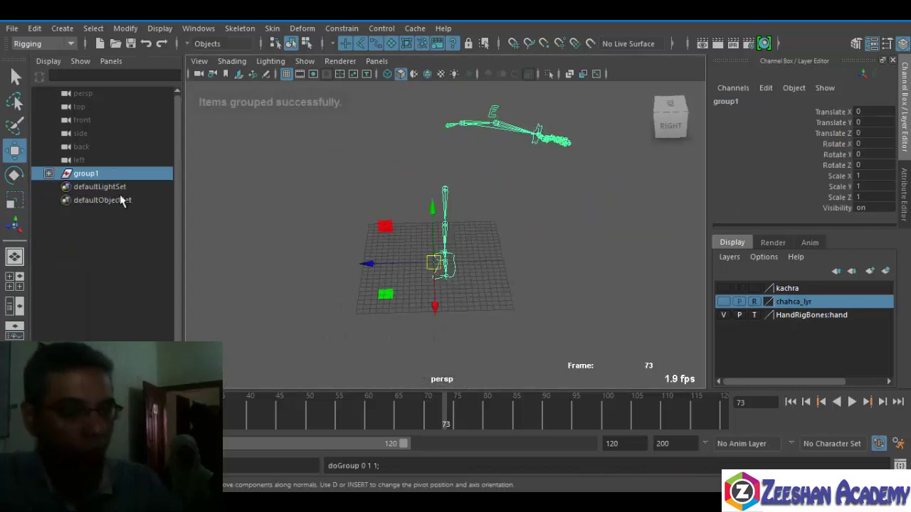
double_click(111, 173)
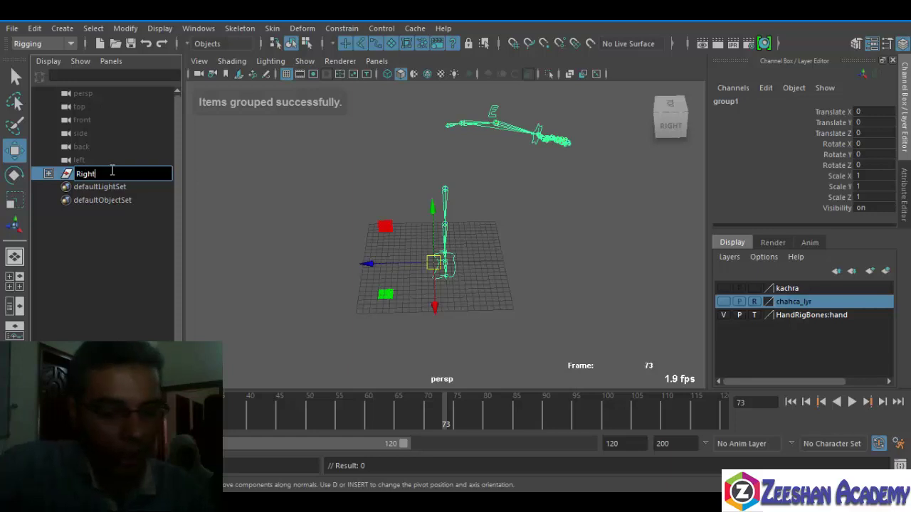
text(Right Side)
key(Return)
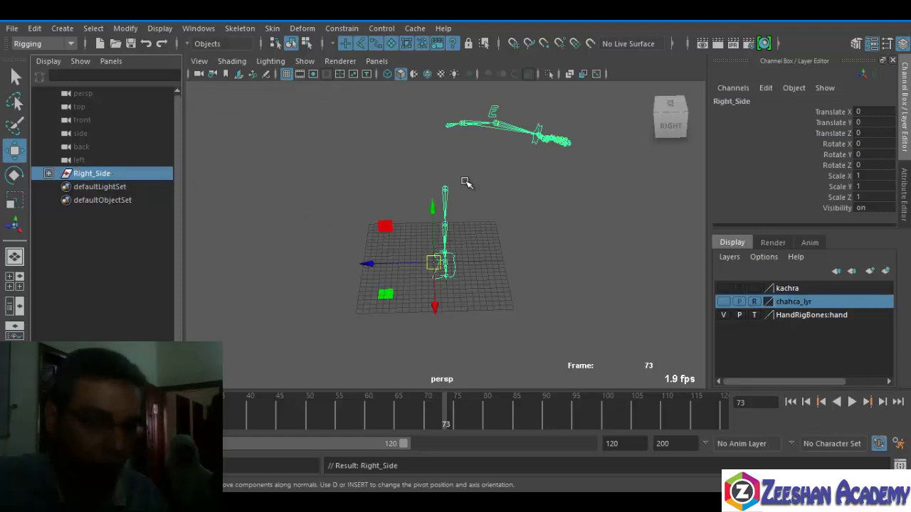
- Delete the display layers kachra, chahca_lyr and HandRigBones:hand
alt+drag(441, 266, 446, 214)
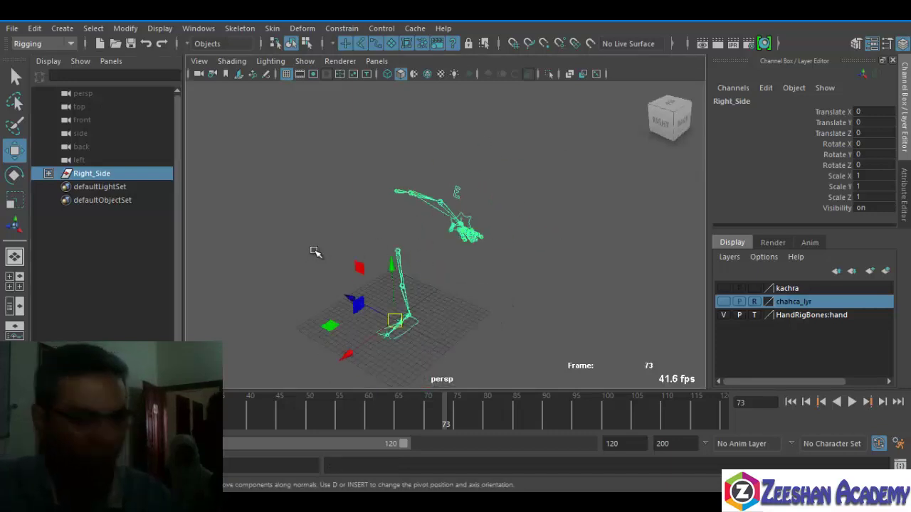
right_click(772, 288)
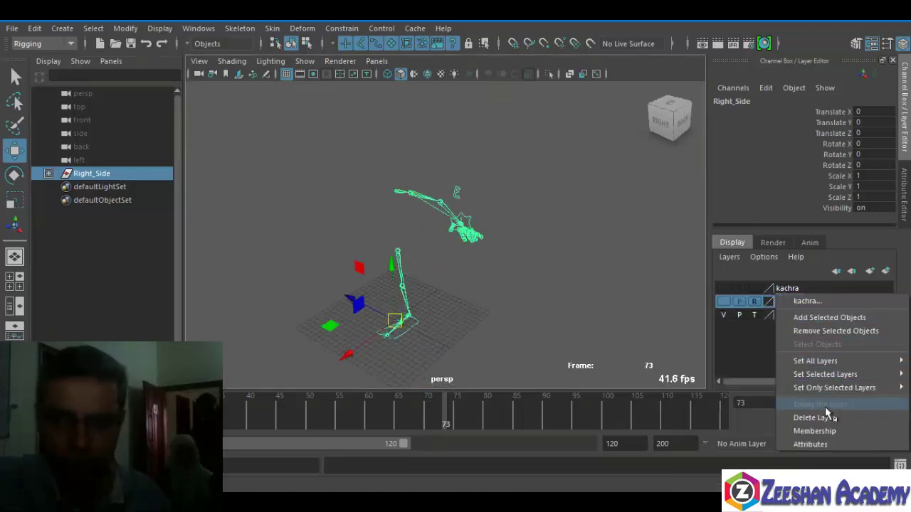
click(814, 404)
right_click(796, 295)
click(814, 409)
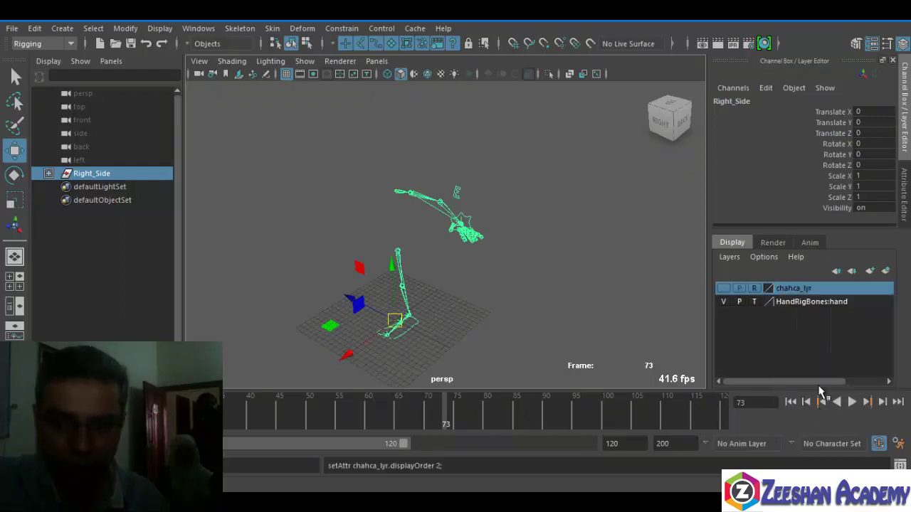
right_click(789, 288)
click(816, 409)
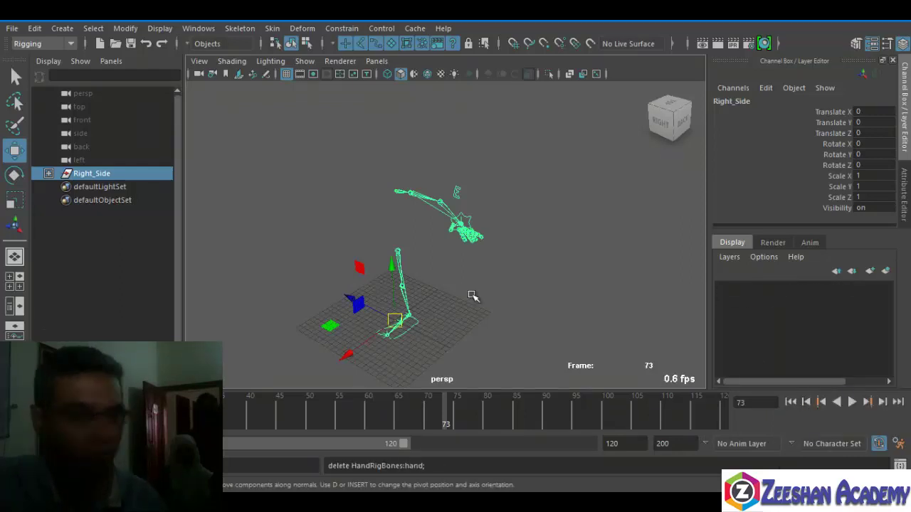
- Optimize the scene size to remove unused data from the isolated rig scene
click(11, 28)
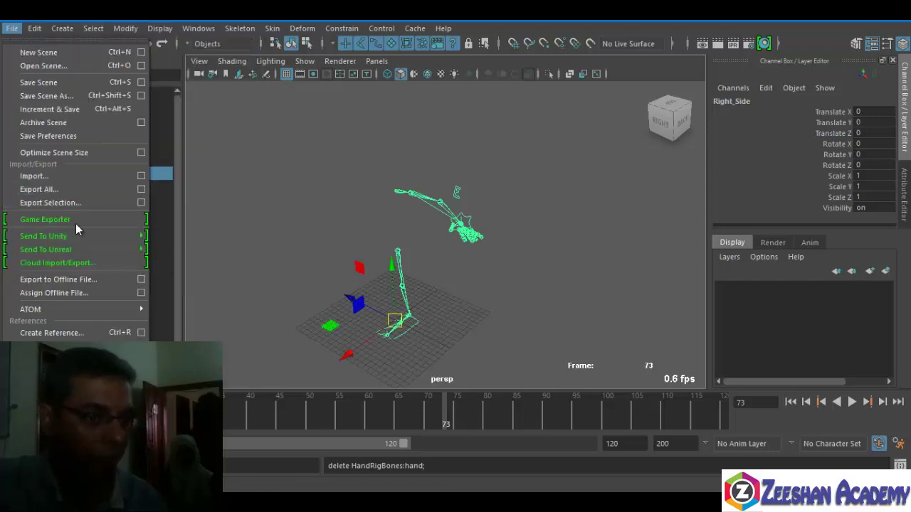
click(85, 152)
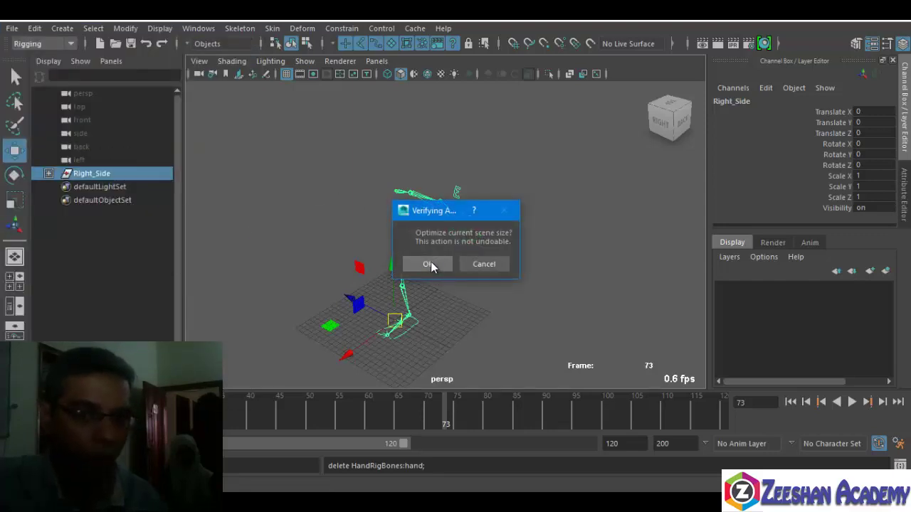
click(431, 261)
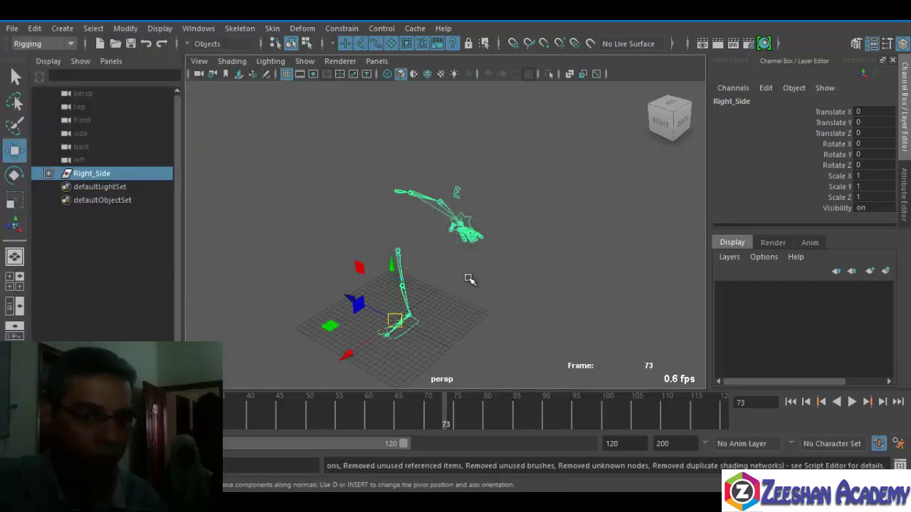
- Expand the Right_Side group, check its foot, leg, arm, wrist and elbow nodes, and save the scene
click(47, 173)
click(116, 186)
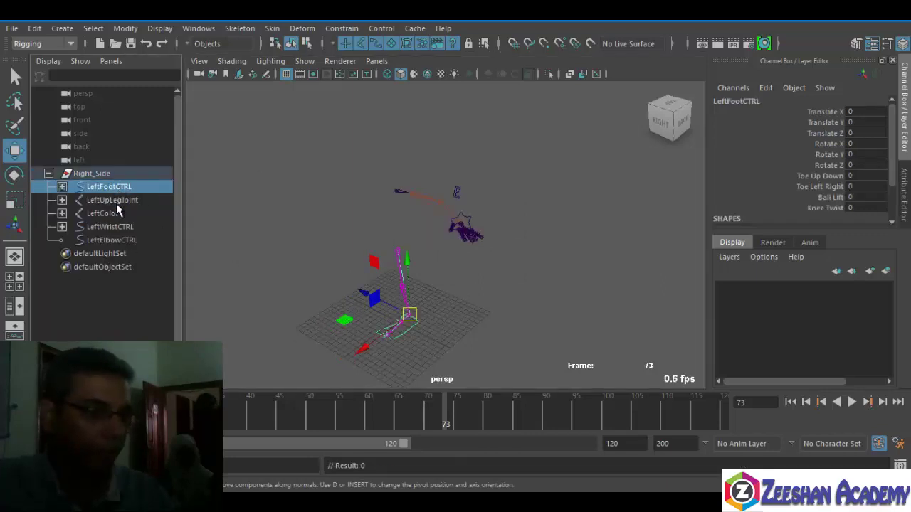
shift+click(117, 210)
click(114, 226)
shift+click(124, 240)
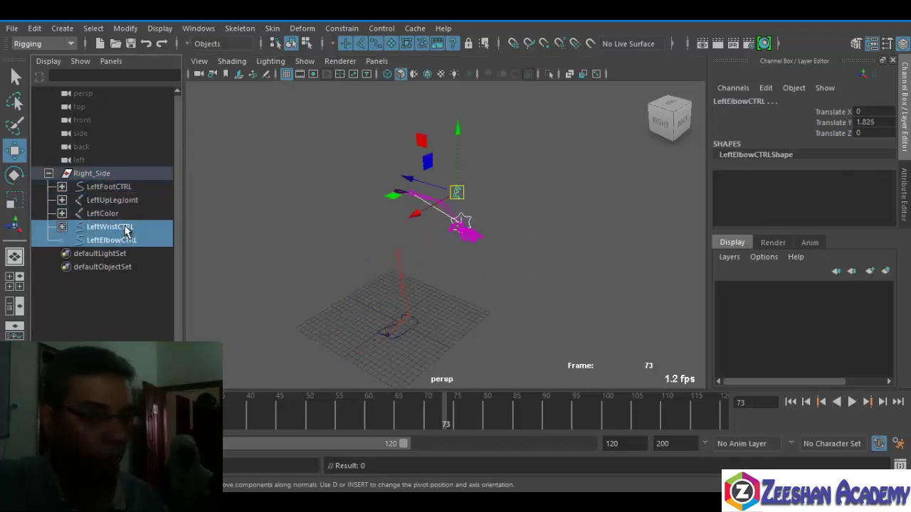
click(12, 28)
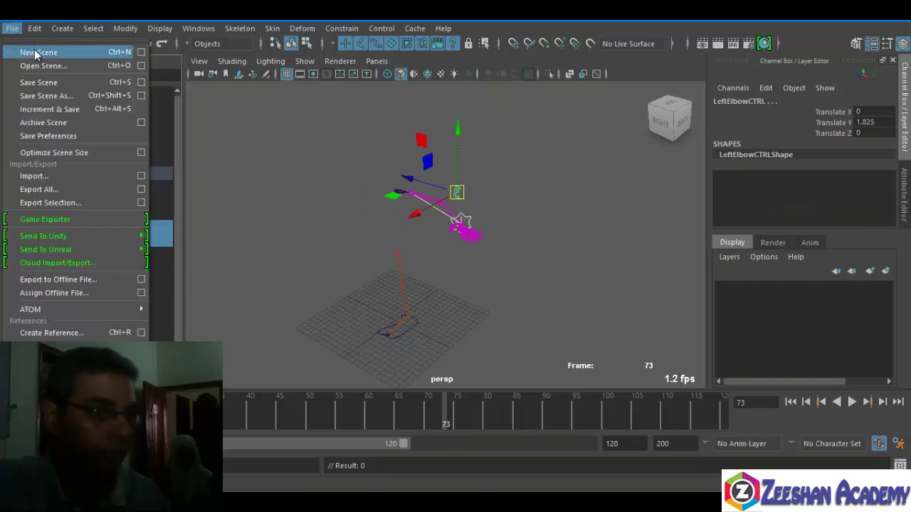
click(56, 84)
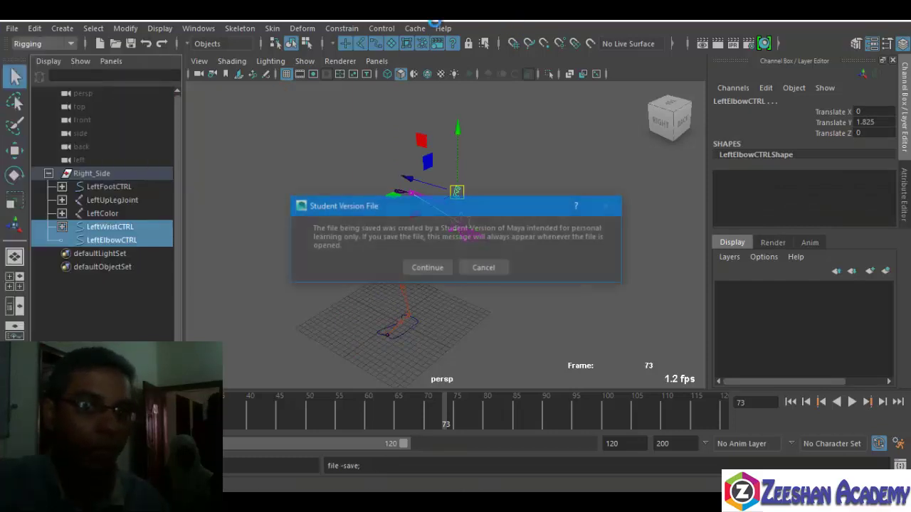
click(427, 268)
- Open the original rig scene Human CharacterRigg.mb from the scenes folder
click(12, 28)
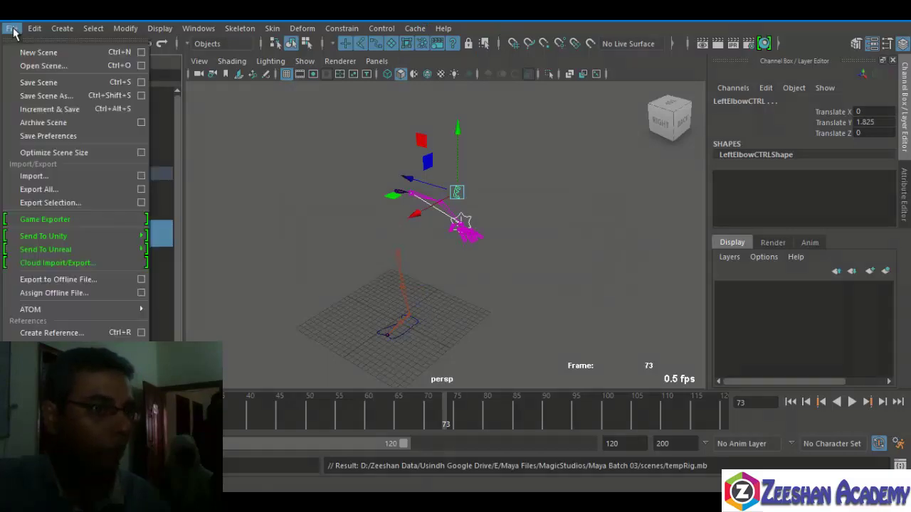
click(12, 29)
click(12, 28)
click(40, 65)
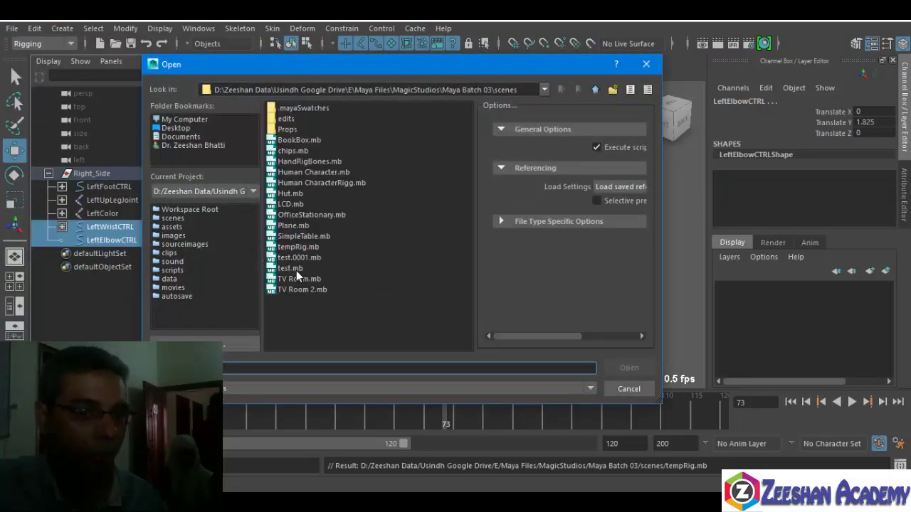
double_click(313, 182)
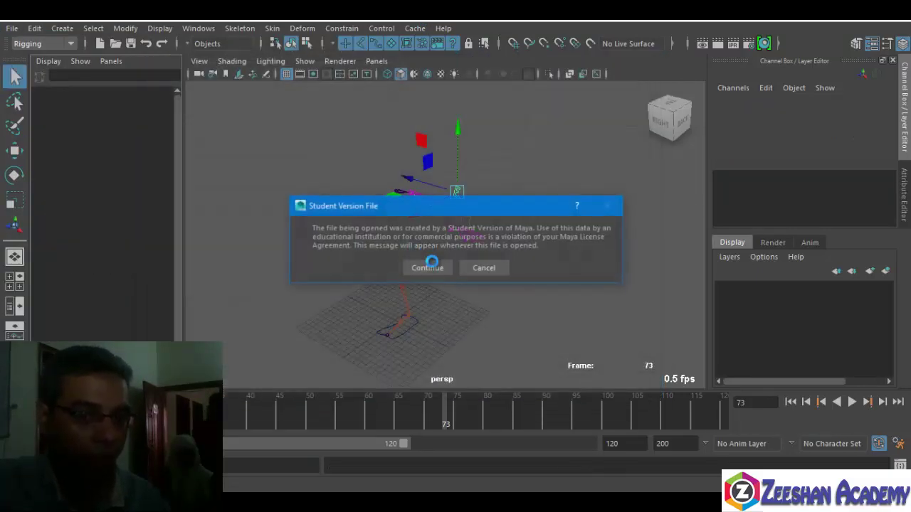
click(429, 266)
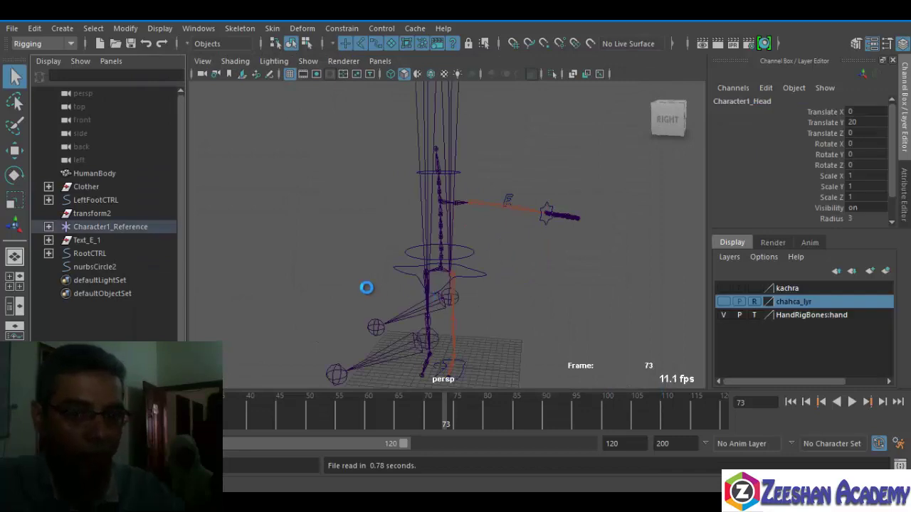
- Delete the Character1_Reference skeleton and the Text_E_1 group from the scene
alt+drag(367, 288, 541, 268)
alt+drag(392, 271, 441, 235)
click(111, 226)
alt+drag(498, 213, 488, 235)
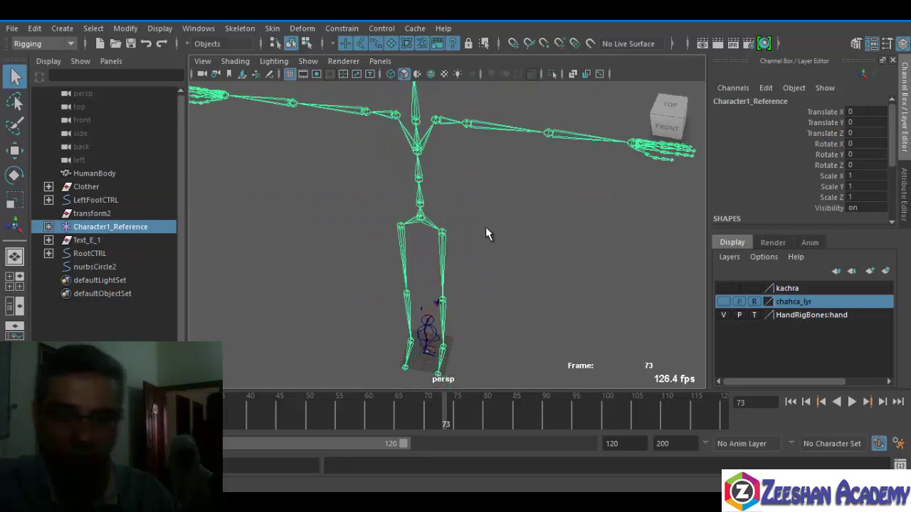
key(Delete)
key(a)
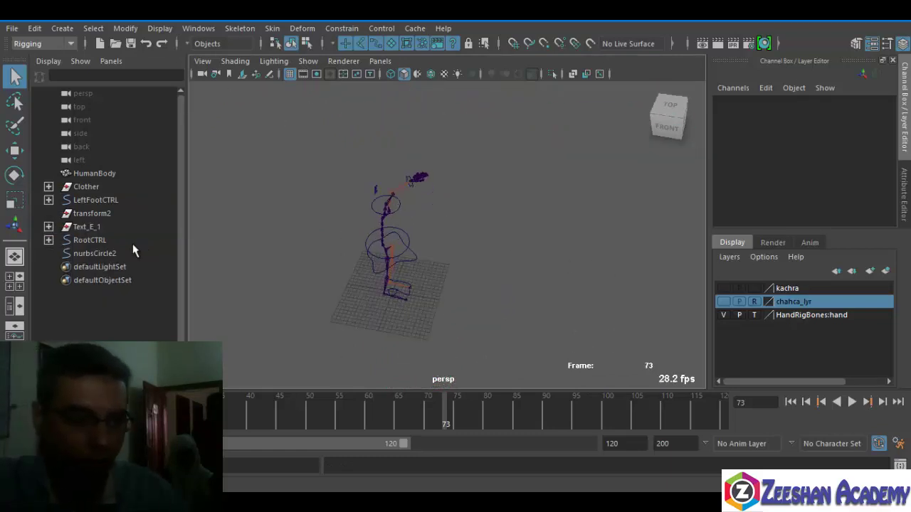
click(110, 228)
key(Delete)
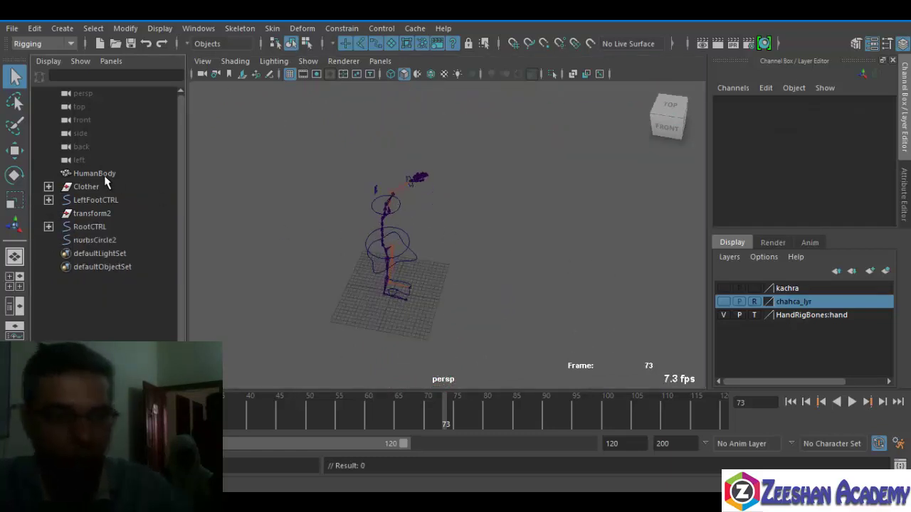
- Delete the RightUpLegJoint chain and the nurbsCircle2 curve beside the foot control
click(91, 189)
alt+drag(452, 258, 390, 207)
alt+right_drag(390, 207, 439, 285)
click(446, 281)
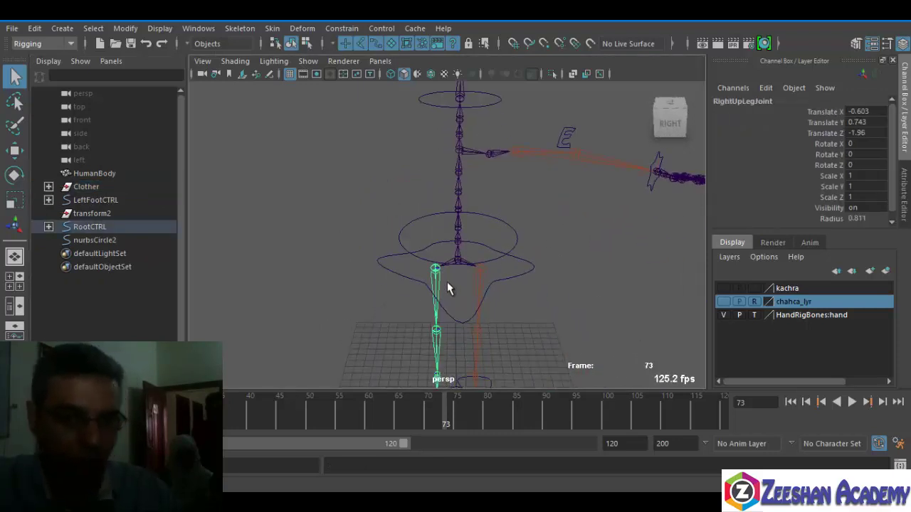
click(442, 292)
alt+right_drag(609, 250, 476, 132)
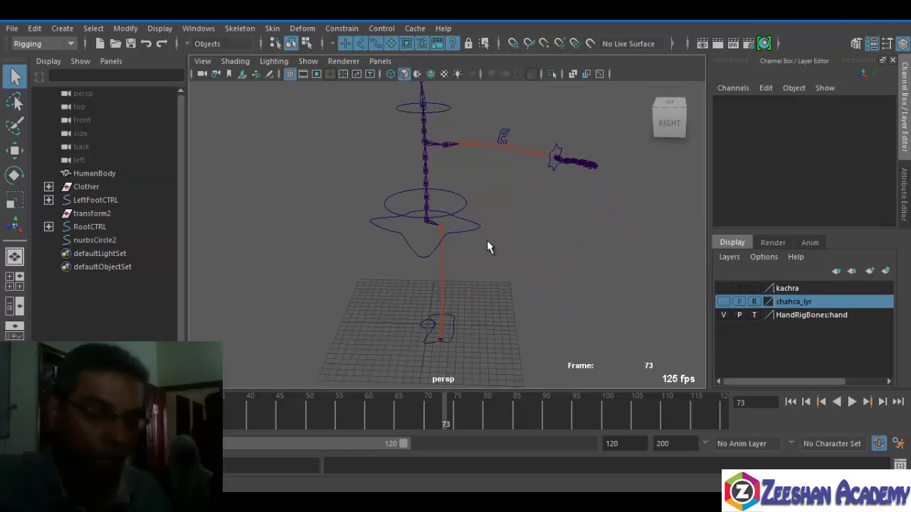
click(422, 324)
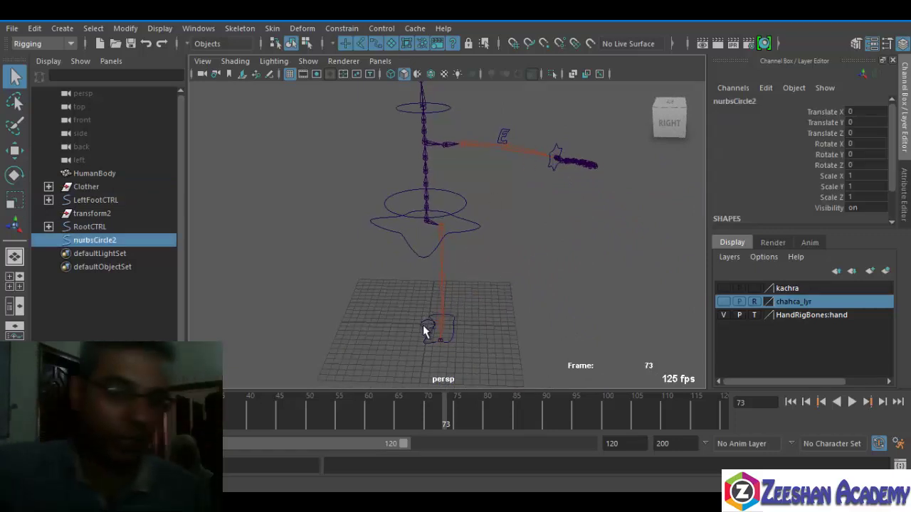
key(Delete)
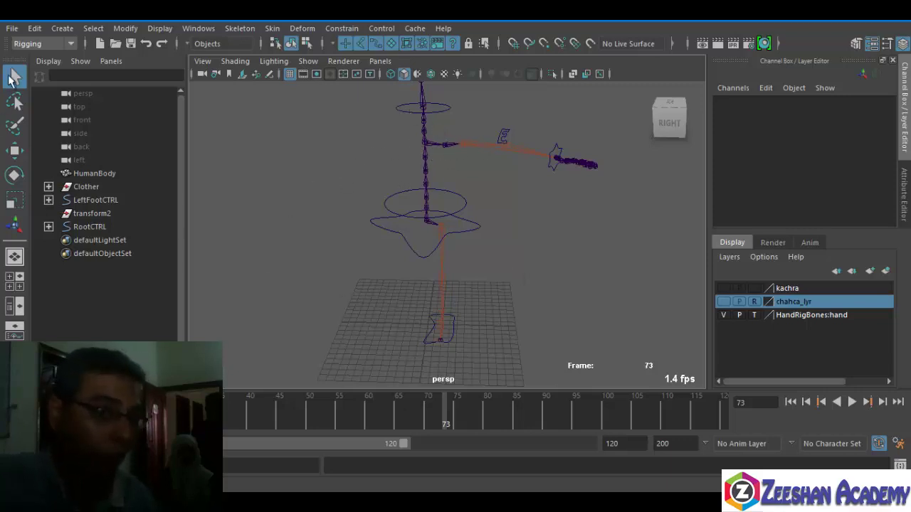
- Import tempRig.mb into the scene and delete the Character1_Reference skeleton that comes with it
click(13, 30)
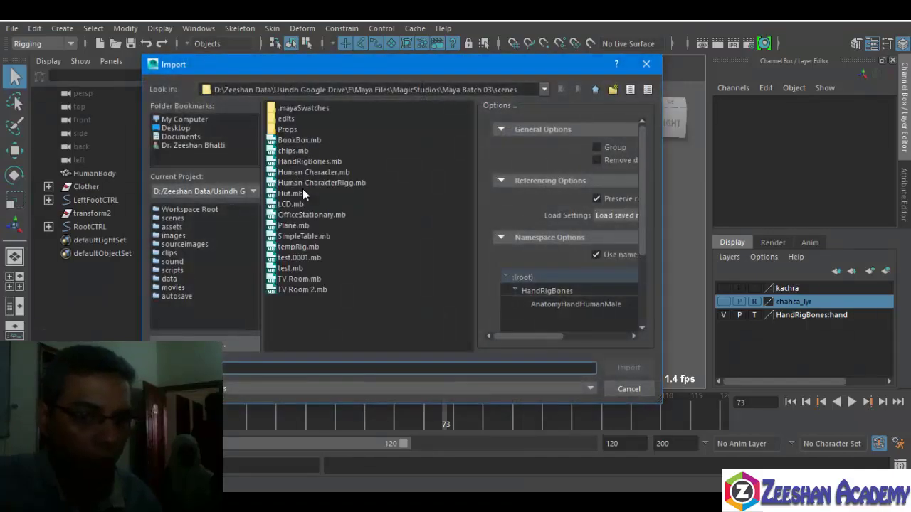
click(288, 269)
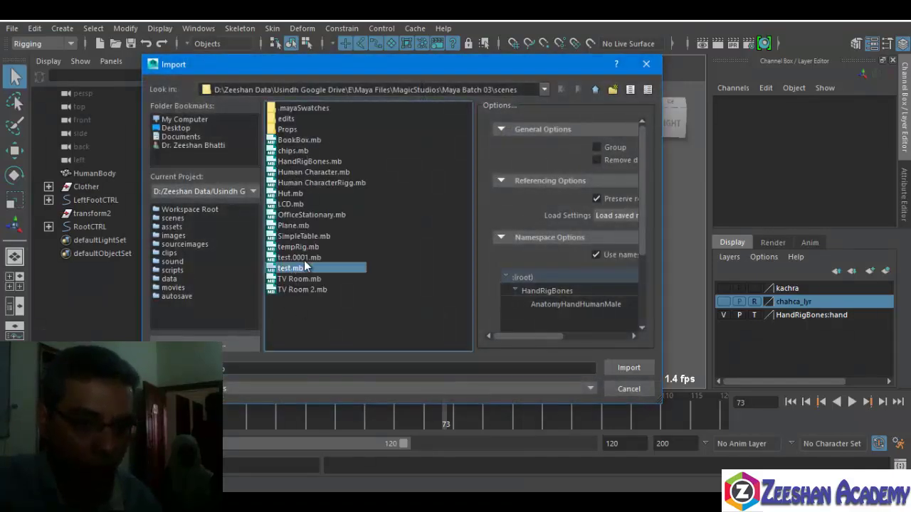
click(297, 258)
double_click(300, 247)
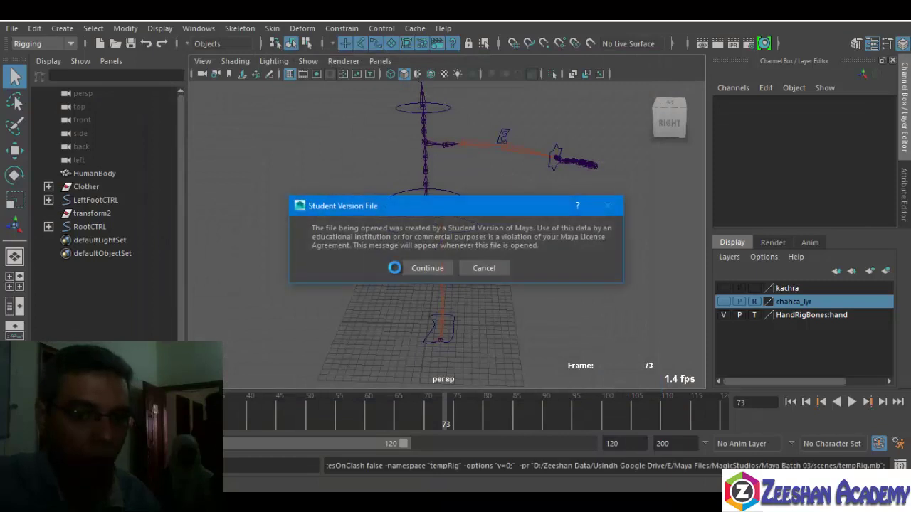
click(374, 266)
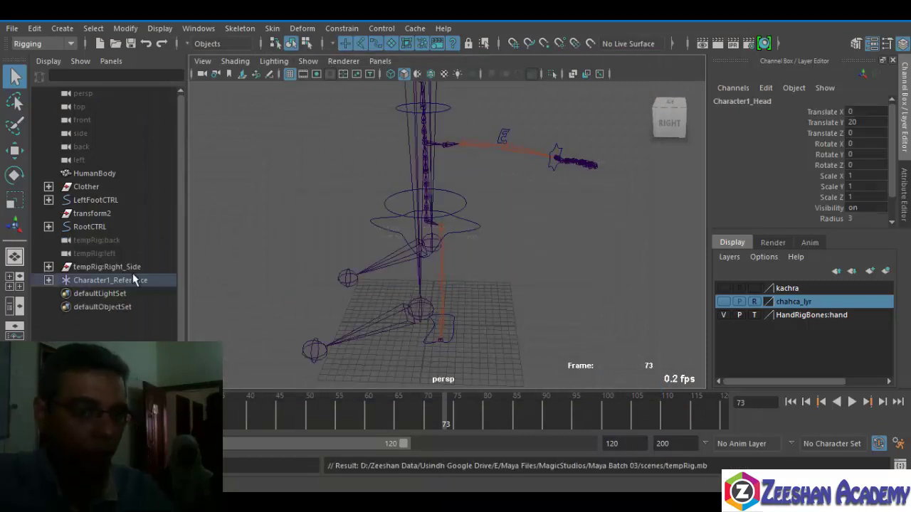
click(133, 279)
alt+drag(301, 254, 274, 262)
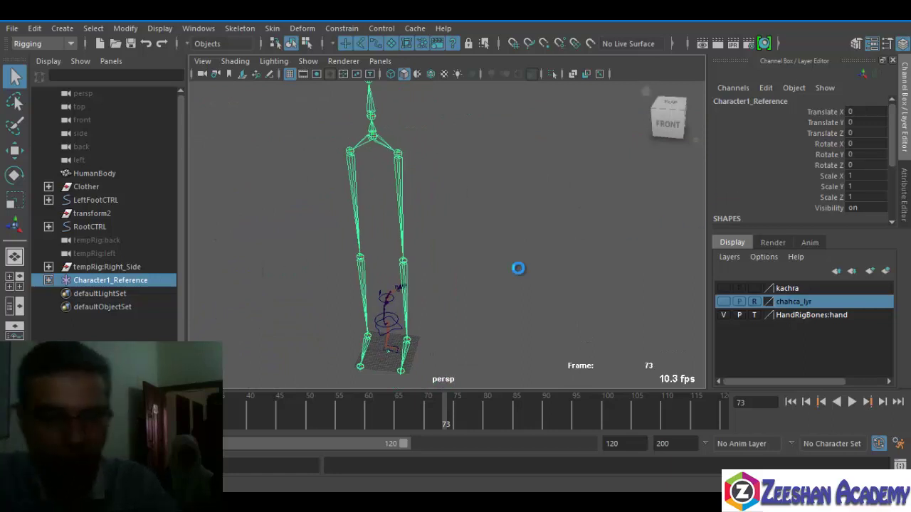
- Move the tempRig:Right_Side group to about 17.481 in Z and mirror it by setting Scale Z to -1
click(89, 268)
alt+drag(484, 254, 505, 266)
key(w)
drag(448, 349, 455, 283)
key(r)
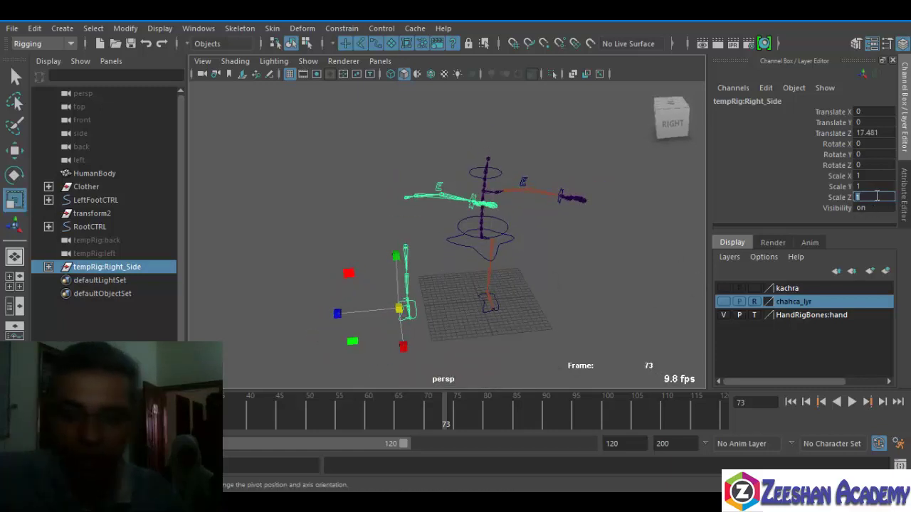
click(875, 198)
text(-1)
key(Return)
- Move the mirrored Right_Side group back to the body, at about 0.687 in Translate Z
alt+drag(493, 326, 455, 306)
key(w)
drag(338, 326, 436, 329)
- Show the chahca_lyr layer in wireframe and align the mirrored limbs with the body mesh in the side view
key(space)
drag(433, 259, 419, 331)
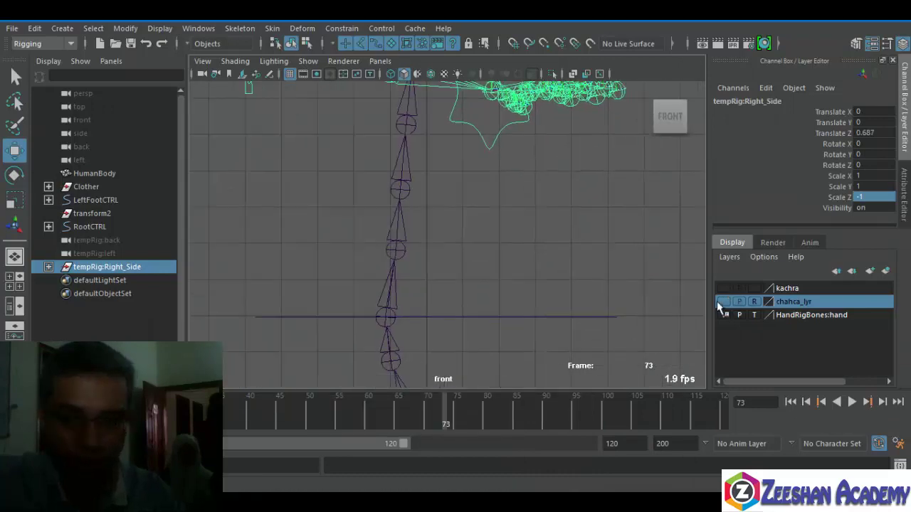
click(723, 301)
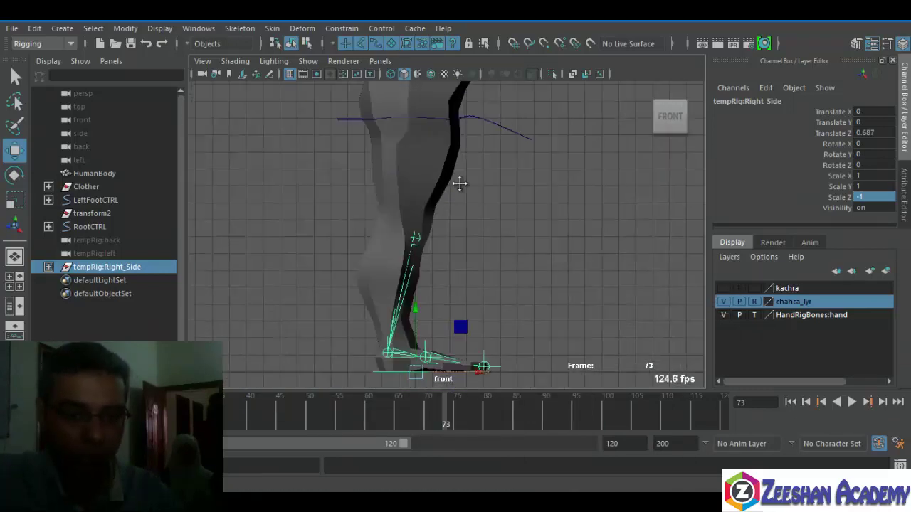
key(space)
drag(493, 233, 538, 237)
key(4)
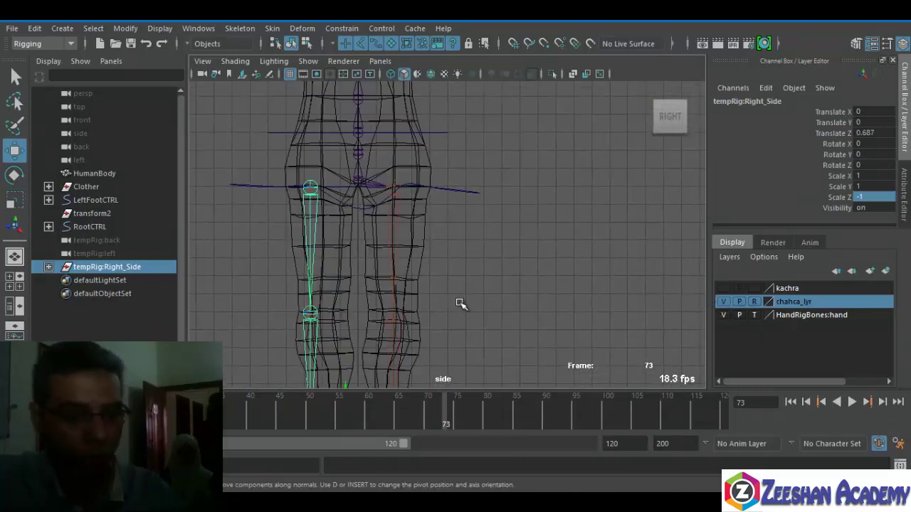
drag(321, 356, 333, 356)
alt+middle_drag(397, 110, 400, 347)
alt+middle_drag(439, 220, 613, 197)
alt+middle_drag(536, 206, 430, 243)
scroll(426, 206, up, 2)
- Rename the first joint of the mirrored arm chain, tempRig:LeftColor, as RightColor
key(space)
drag(431, 243, 427, 201)
alt+middle_drag(483, 232, 466, 288)
scroll(451, 206, up, 6)
alt+drag(451, 206, 425, 210)
click(450, 224)
alt+right_drag(455, 235, 533, 280)
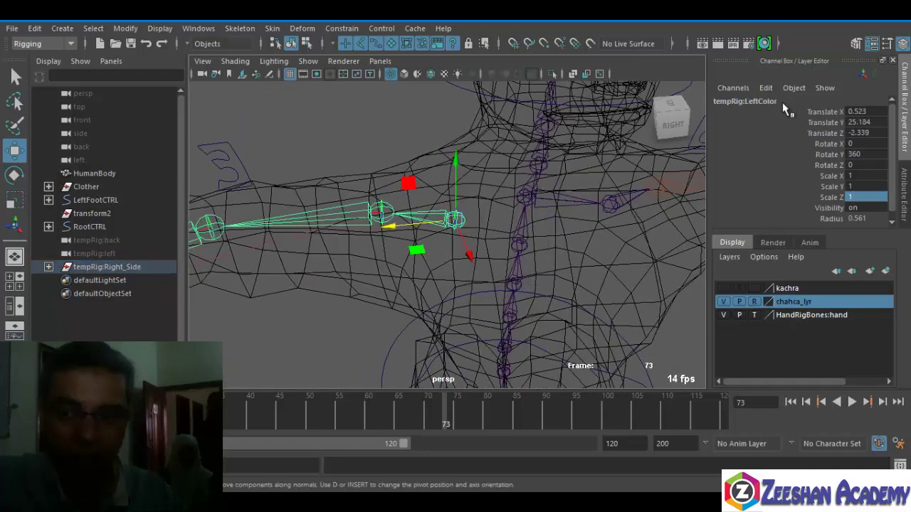
click(739, 105)
drag(758, 101, 699, 102)
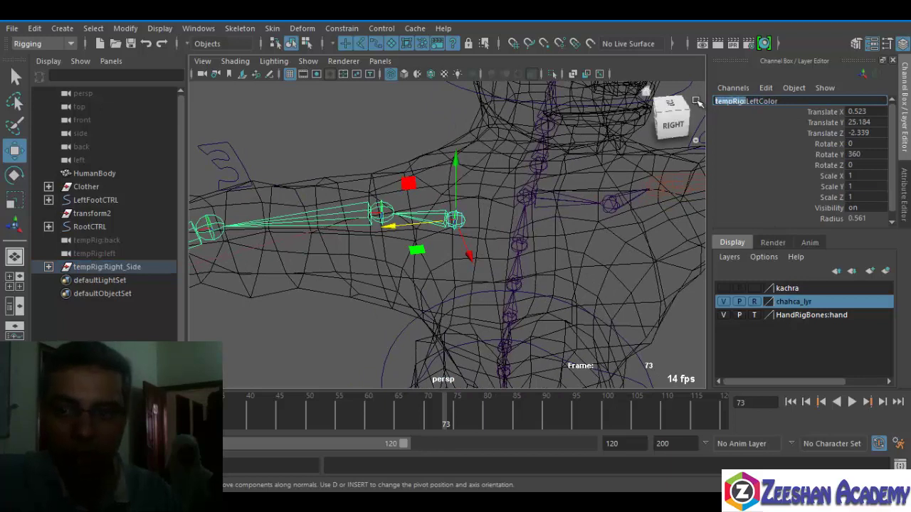
key(BackSpace)
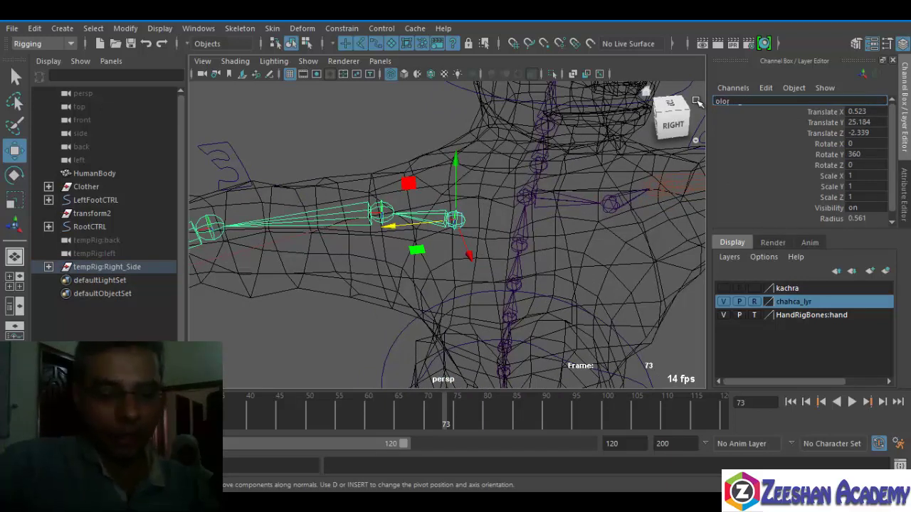
key(Return)
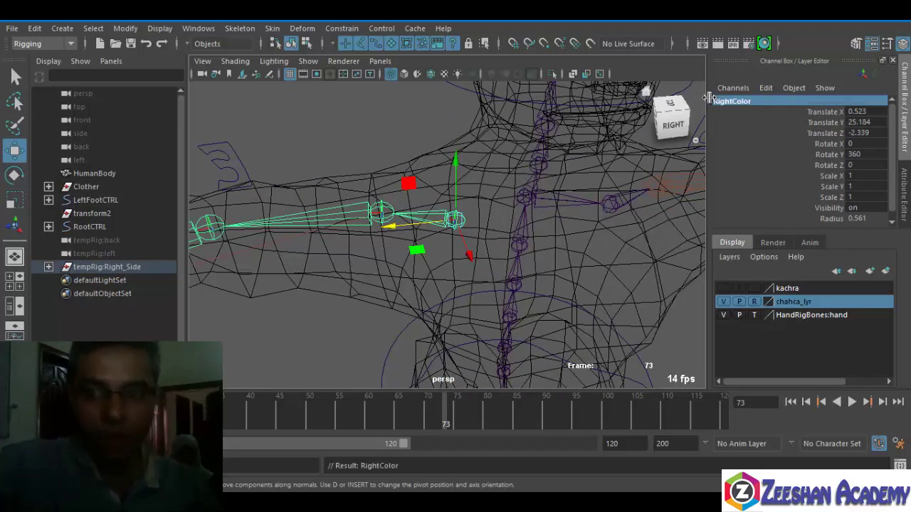
- Try to connect the RightColor joint to ChectJoint on the spine with Connect Joint
alt+drag(427, 286, 471, 159)
click(474, 162)
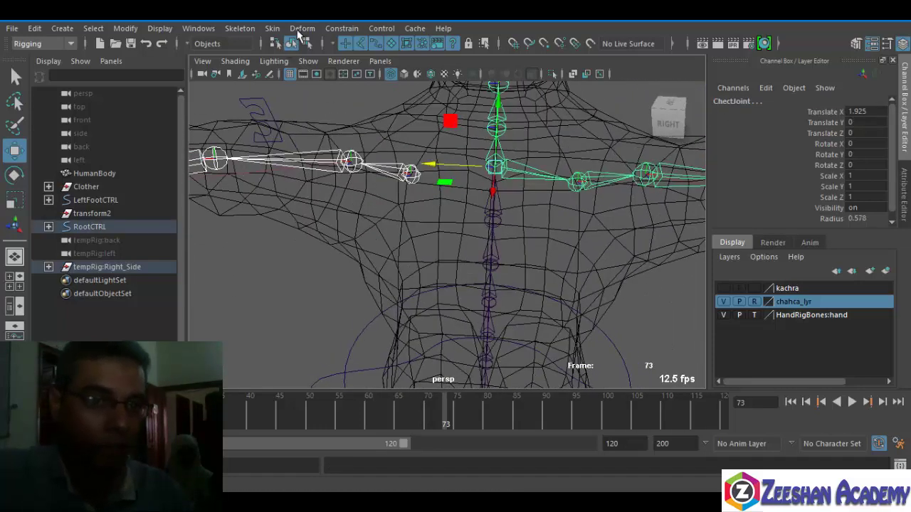
click(298, 30)
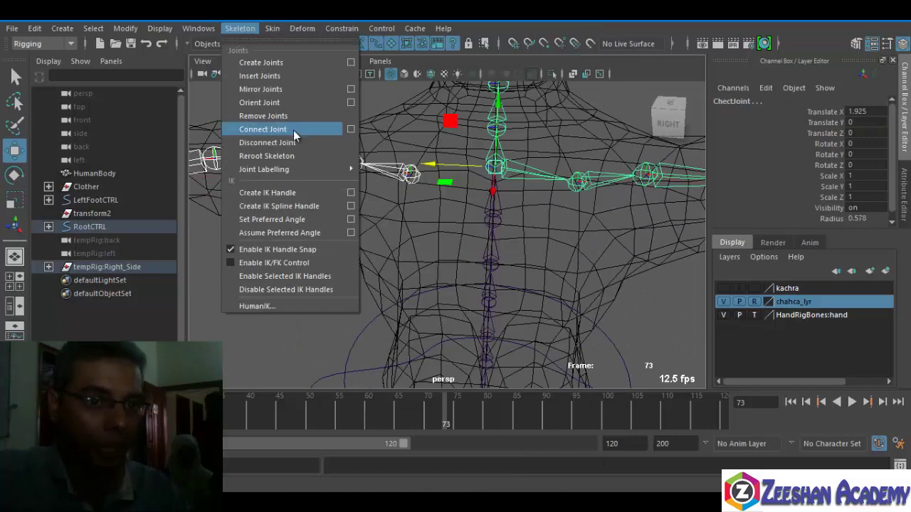
click(293, 130)
alt+drag(388, 236, 456, 229)
key(ctrl+z)
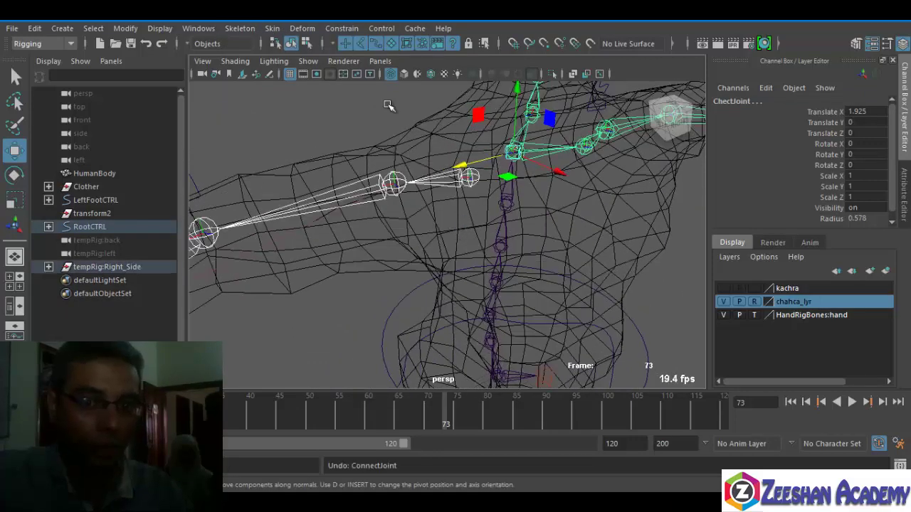
- Connect the RightColor joint to ChectJoint on the spine with Connect Joint in Parent joint mode
click(299, 30)
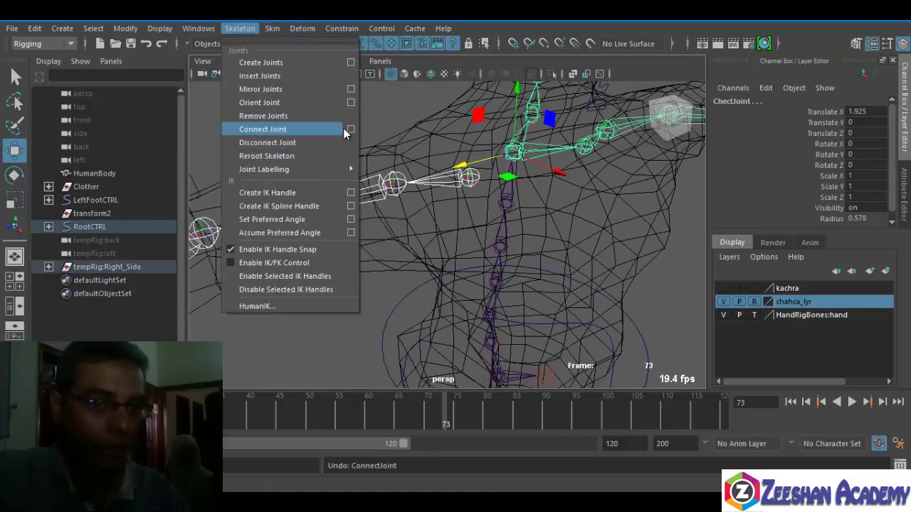
click(351, 130)
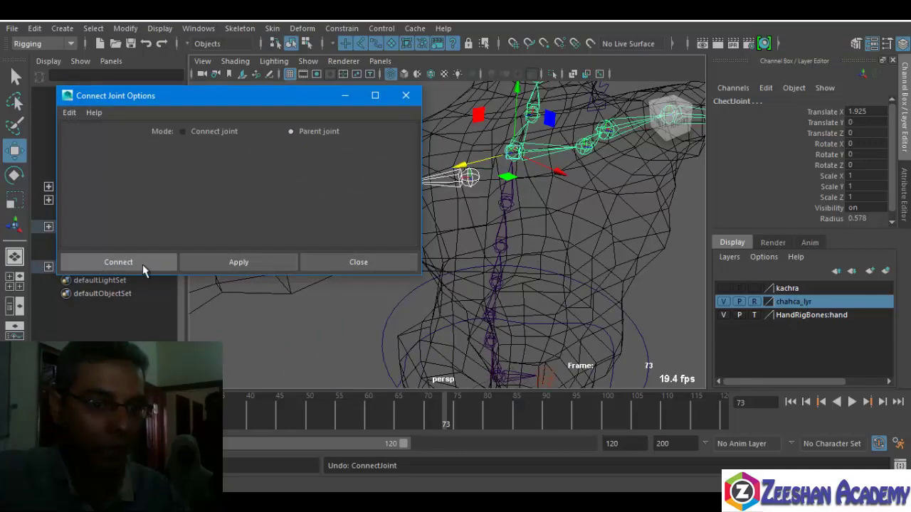
click(142, 266)
scroll(376, 246, down, 5)
mouse_move(353, 235)
alt+mouse_down()
mouse_move(371, 230)
mouse_move(363, 220)
alt+mouse_up()
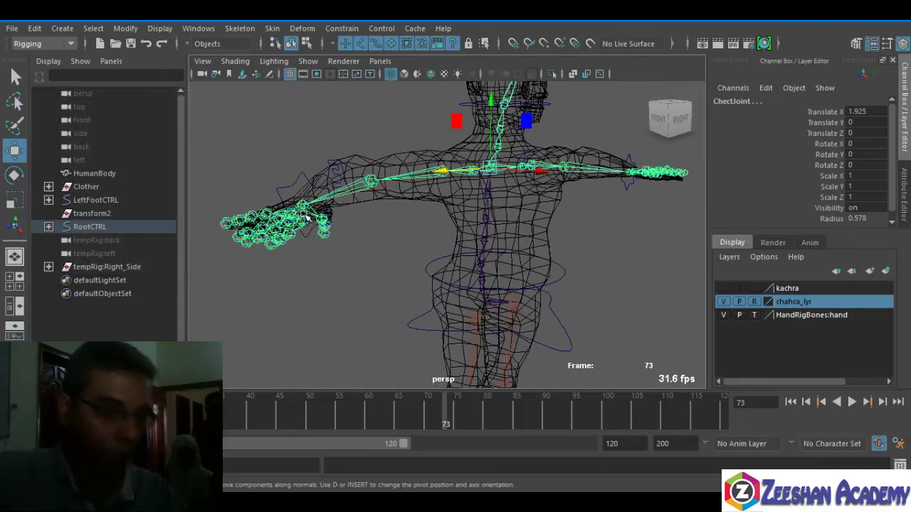
- Rename the mirrored upper-leg joint, tempRig:LeftUpLegJoint, as RightUpLegJoint
alt+drag(388, 259, 301, 248)
alt+middle_drag(365, 225, 384, 124)
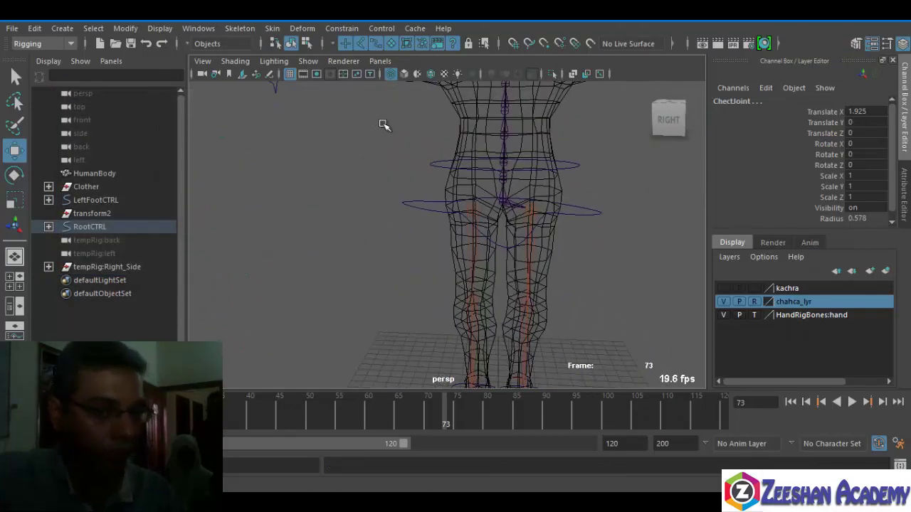
alt+drag(384, 124, 317, 197)
scroll(317, 198, up, 4)
alt+middle_drag(338, 185, 407, 238)
alt+drag(407, 238, 384, 257)
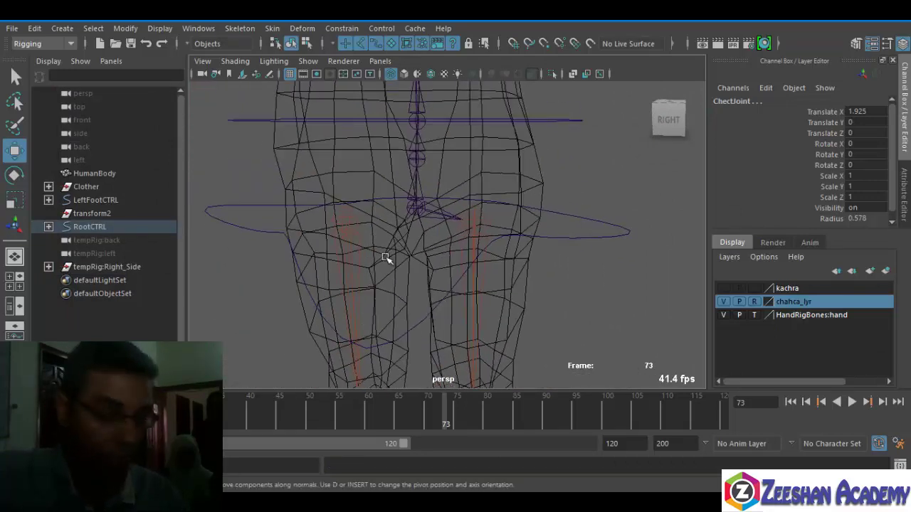
click(350, 218)
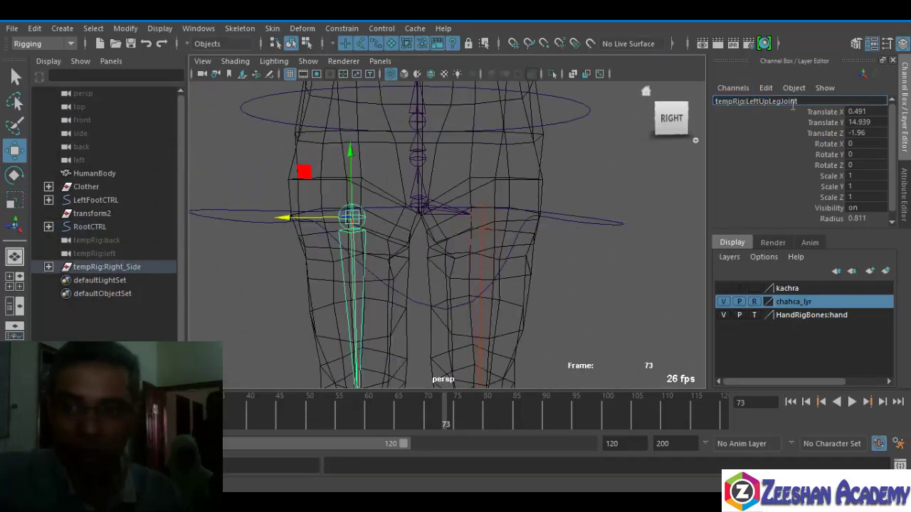
key(BackSpace)
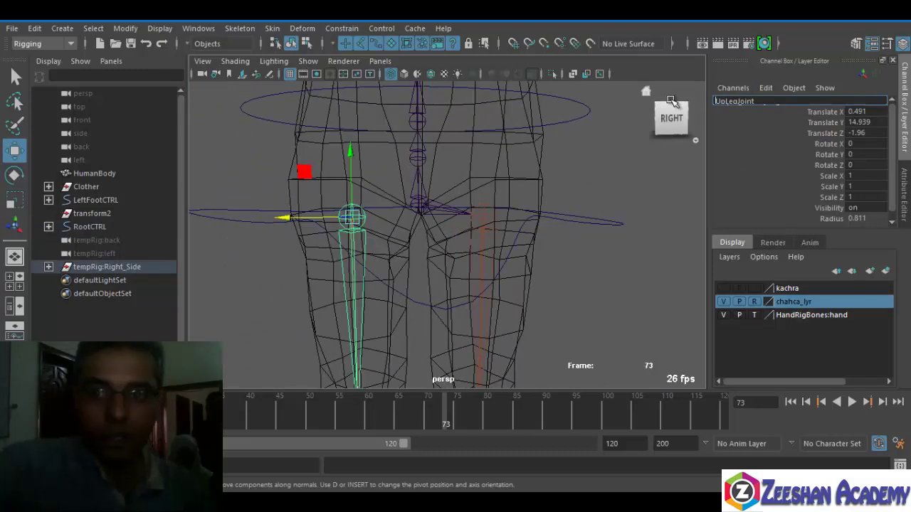
text(Right)
key(Return)
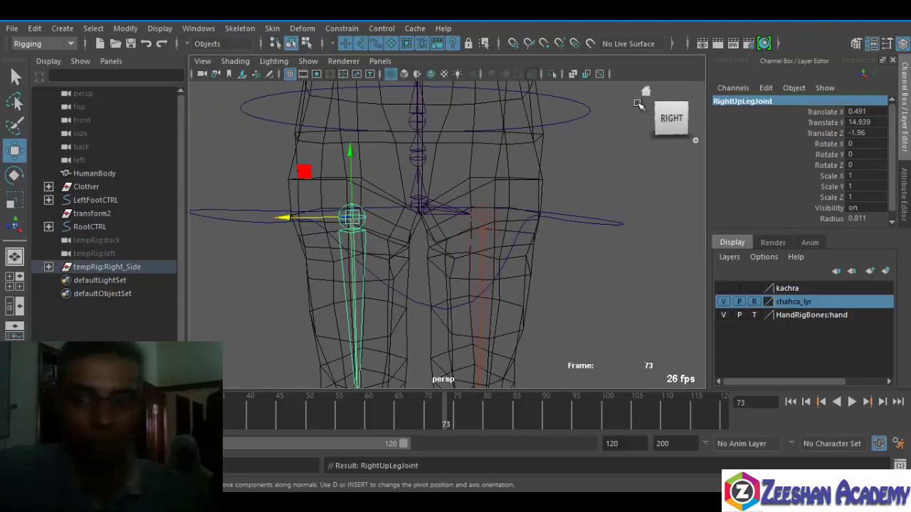
- Connect RightUpLegJoint to RootJoint at the pelvis with Connect Joint in Parent joint mode
shift+click(422, 204)
scroll(390, 212, up, 1)
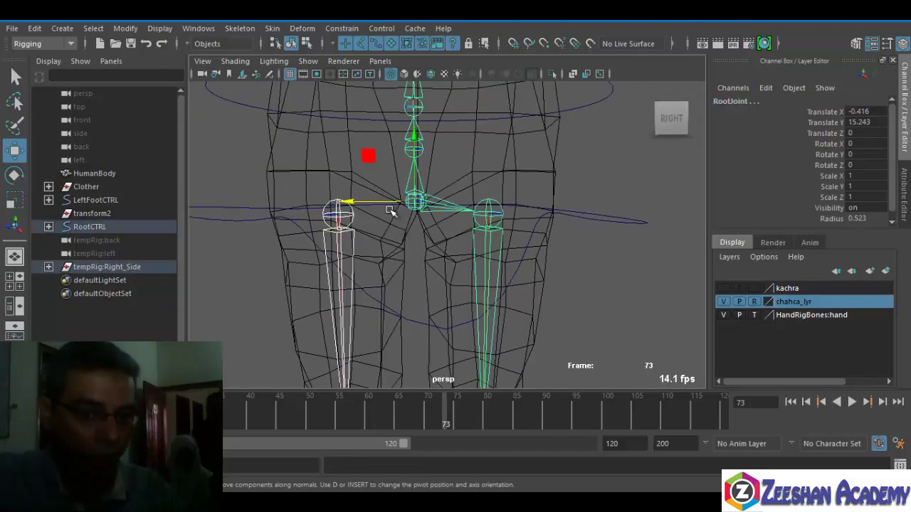
click(242, 28)
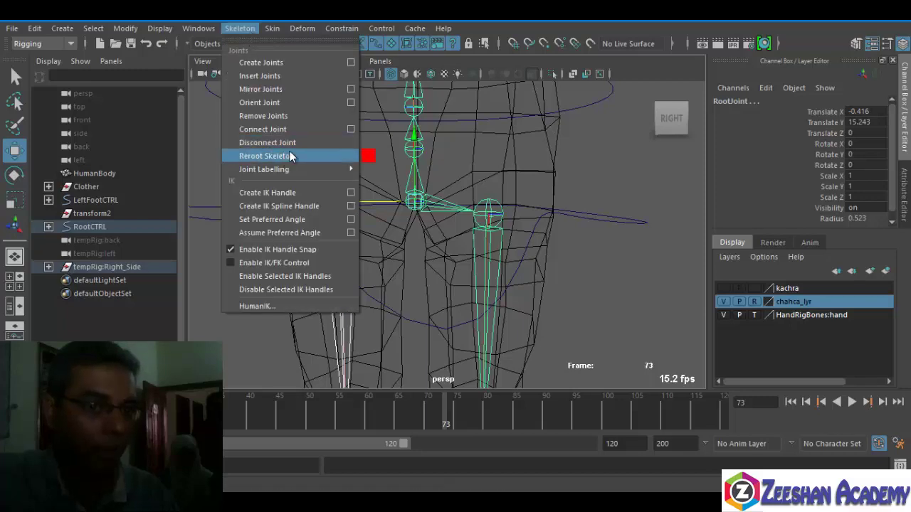
click(351, 128)
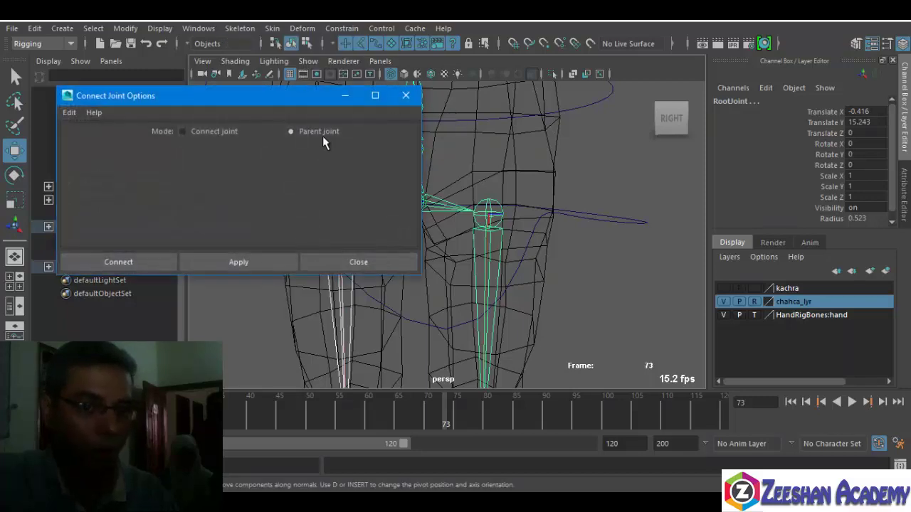
click(117, 264)
alt+middle_drag(491, 203, 384, 68)
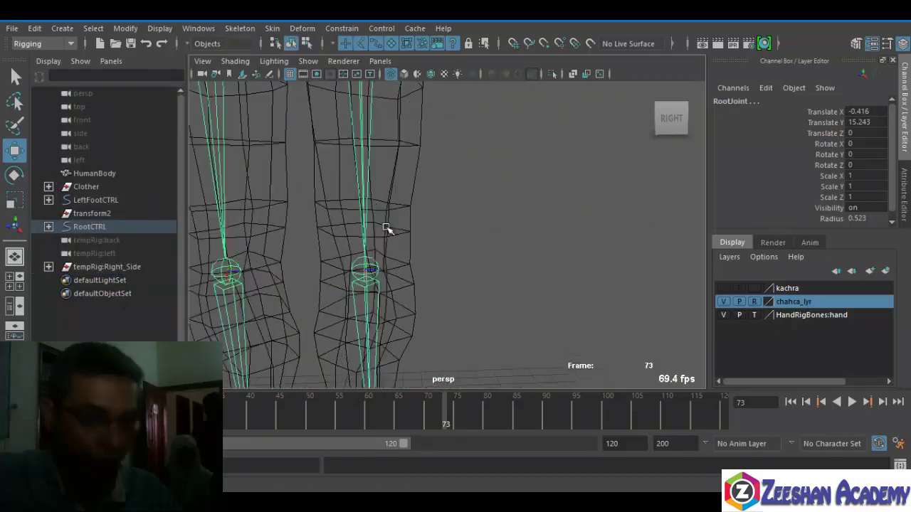
- Rename the control curve around the mirrored foot as RightFootCTRL
alt+middle_drag(389, 362, 605, 118)
alt+drag(535, 180, 389, 296)
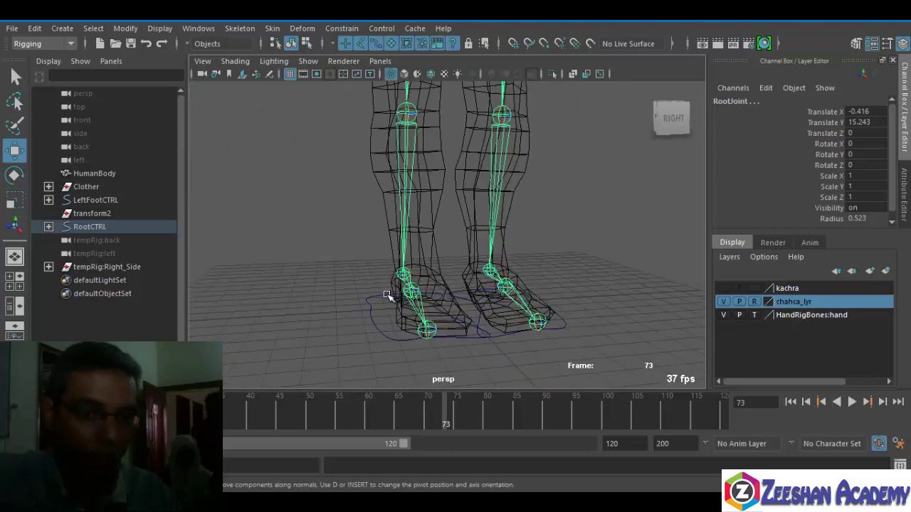
click(388, 321)
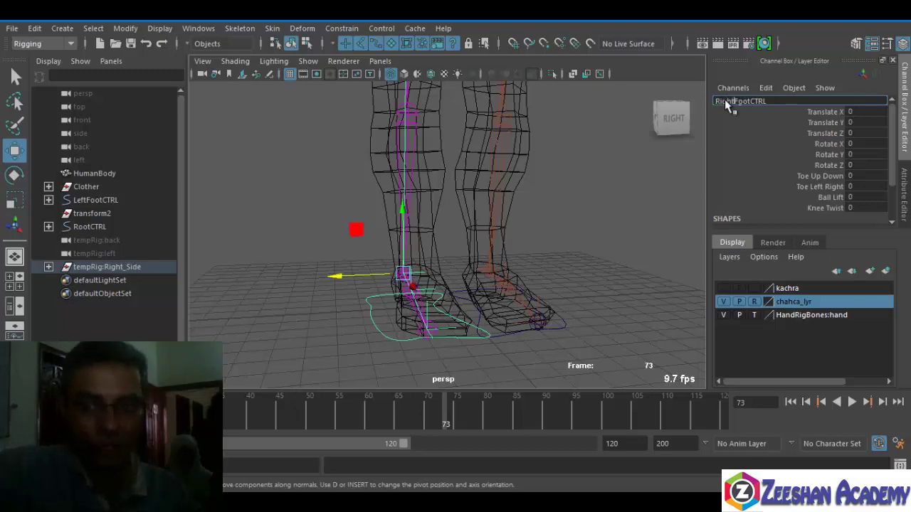
key(Return)
- Rename the mirrored arm's wrist control, tempRig:LeftWristCTRL, as RightWristCTRL
alt+right_drag(548, 175, 494, 183)
alt+drag(494, 183, 445, 252)
alt+right_drag(445, 252, 296, 257)
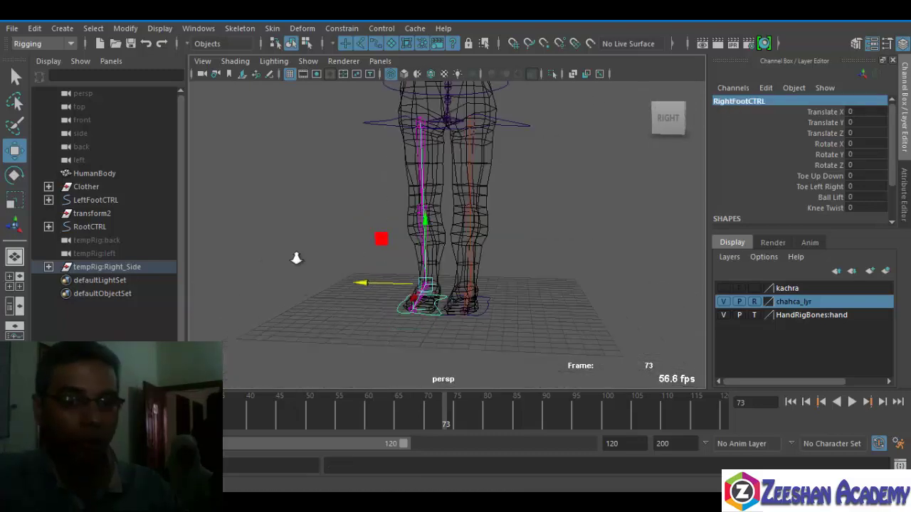
alt+middle_drag(296, 258, 465, 301)
alt+right_drag(465, 301, 437, 238)
alt+middle_drag(437, 237, 326, 202)
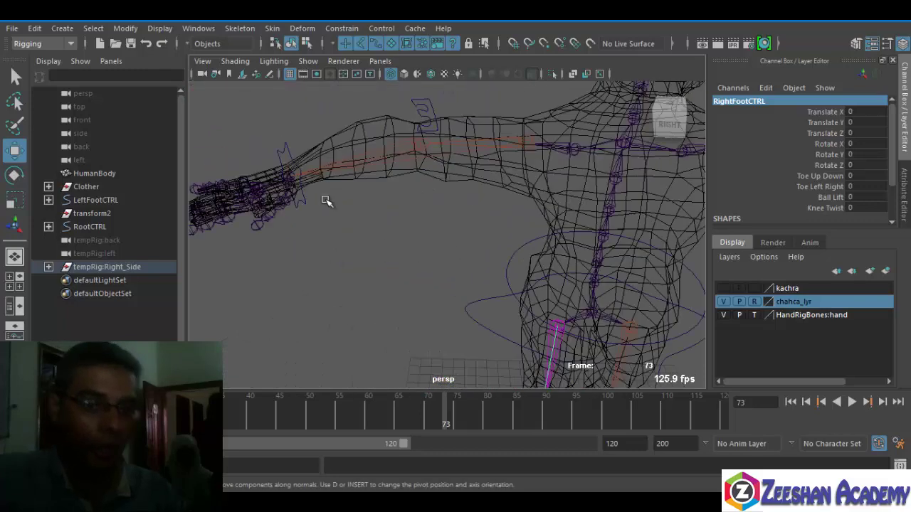
click(296, 145)
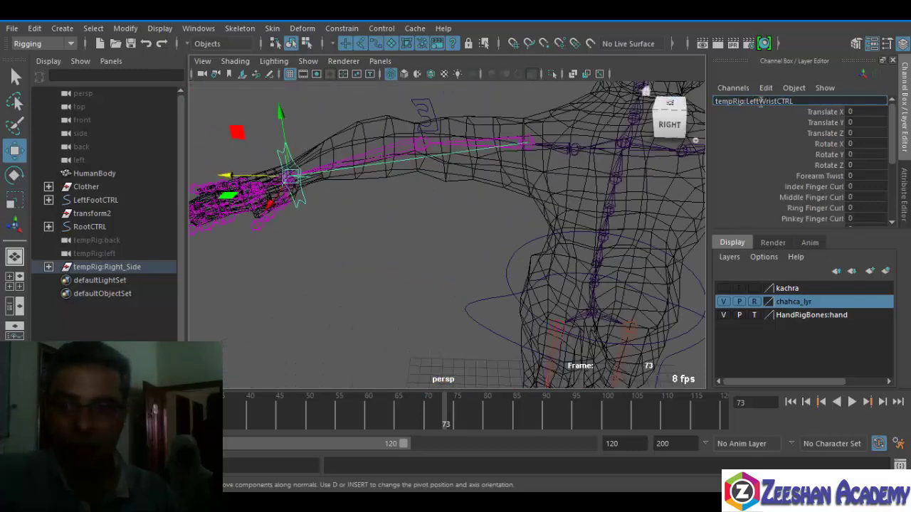
key(Return)
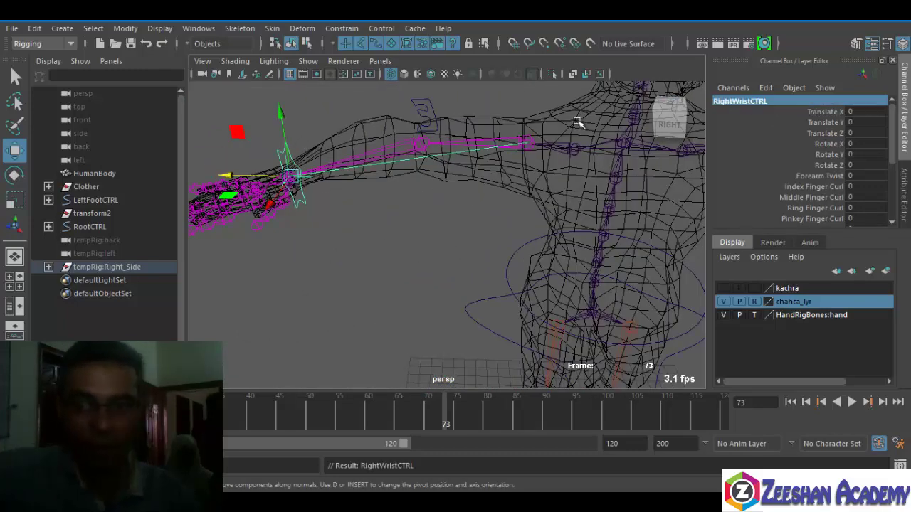
- Rename the mirrored arm's elbow control, tempRig:LeftElbowCTRL, as RightElbowCTRL
alt+right_drag(520, 118, 435, 136)
click(433, 135)
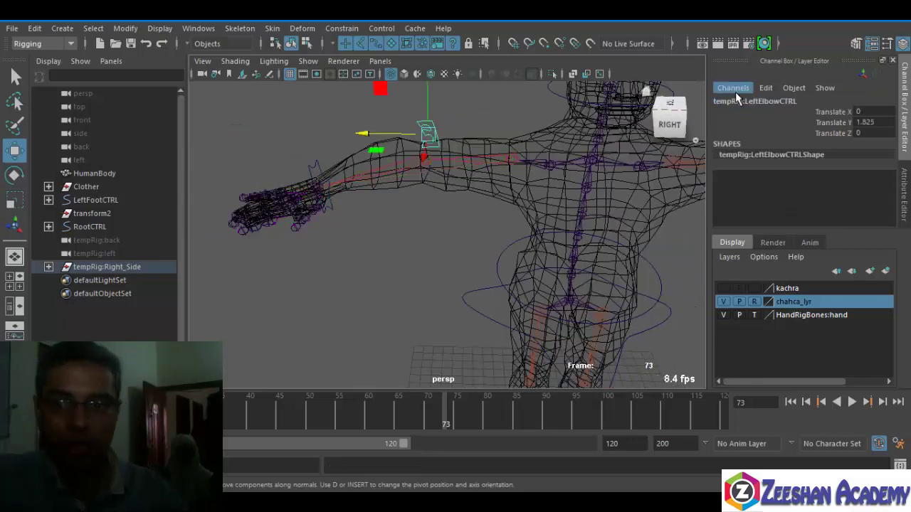
key(Return)
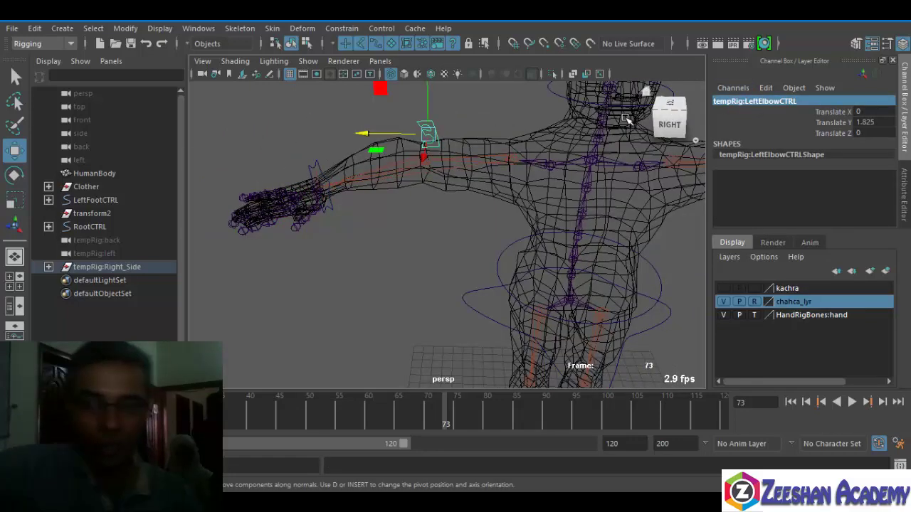
click(625, 119)
key(ctrl+z)
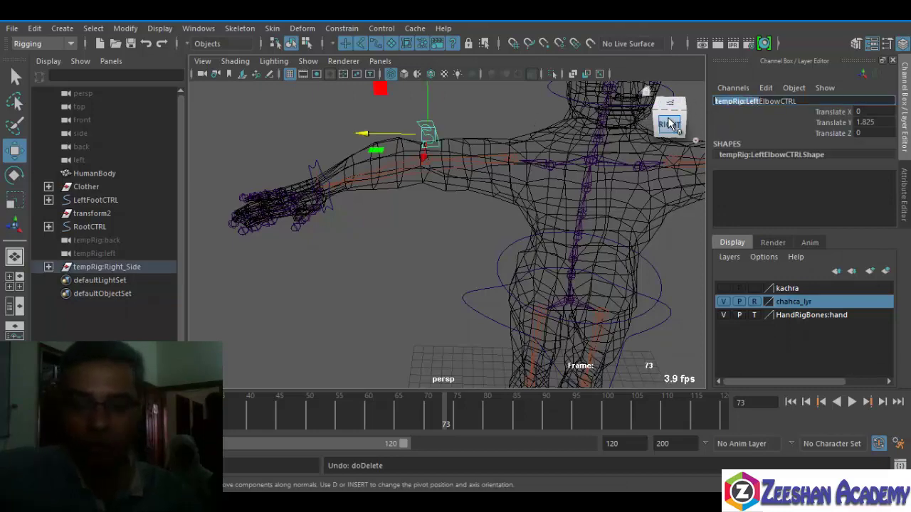
text(ight)
key(Return)
- Hide the chahca_lyr layer and test the mirrored arm by moving RightWristCTRL, undoing the moves
drag(647, 123, 502, 252)
click(724, 304)
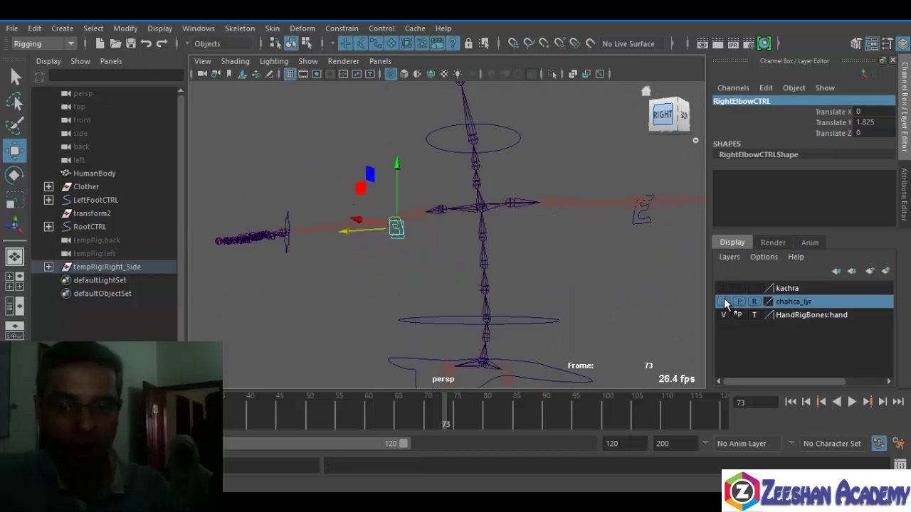
alt+drag(441, 245, 368, 270)
click(363, 291)
click(341, 242)
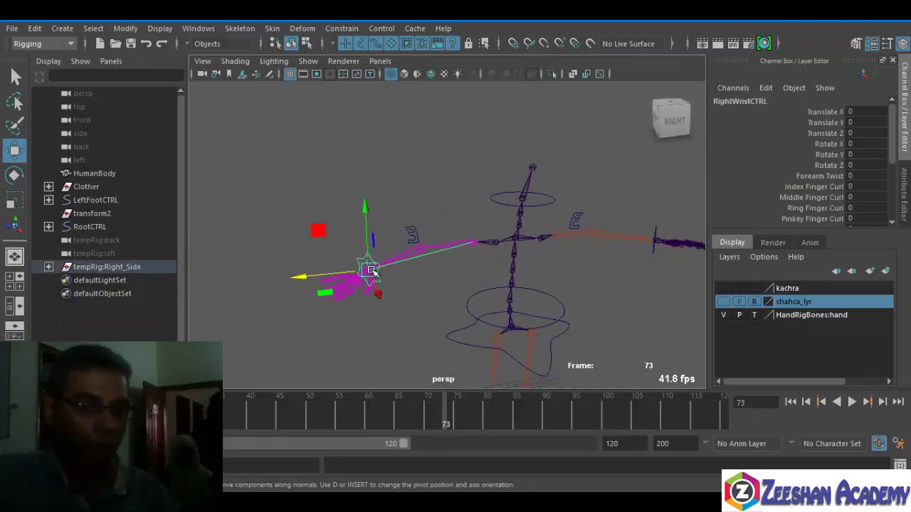
key(ctrl+z)
key(ctrl+z)
key(ctrl+z)
key(ctrl+z)
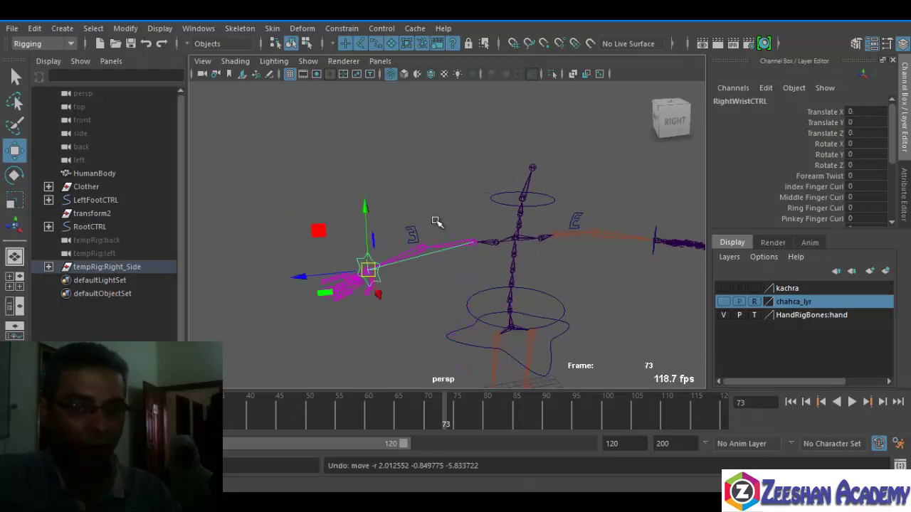
- Test the body controls by rotating the waist control and moving the hip control, undoing each change
click(498, 192)
key(e)
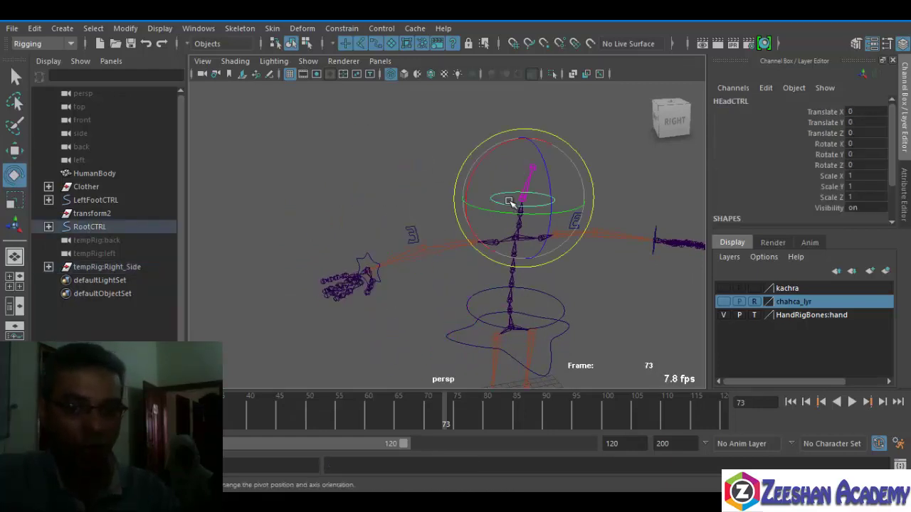
drag(508, 187, 509, 249)
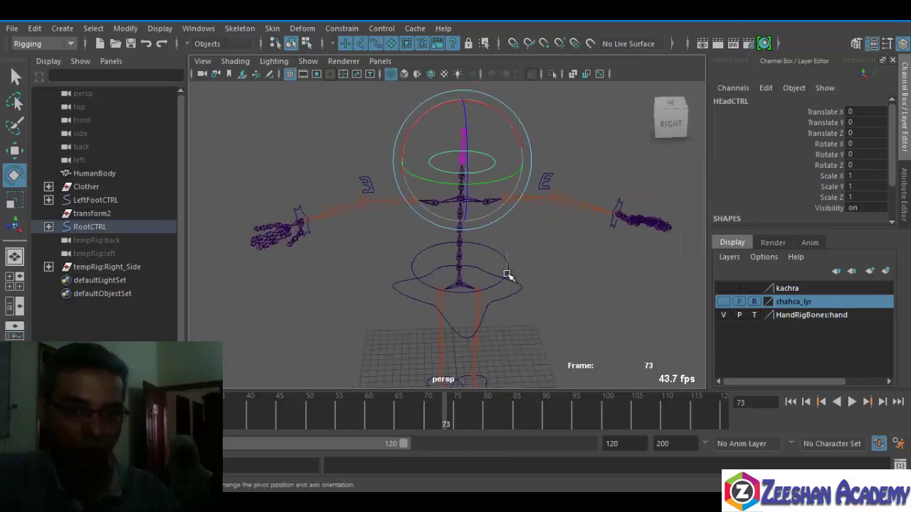
click(502, 269)
drag(450, 236, 498, 278)
key(ctrl+z)
alt+middle_drag(475, 293, 448, 218)
alt+drag(448, 218, 434, 201)
click(496, 217)
key(w)
key(ctrl+z)
- Test the mirrored leg by moving RightFootCTRL, and undo the move
alt+drag(445, 310, 421, 325)
click(420, 325)
alt+drag(479, 350, 372, 266)
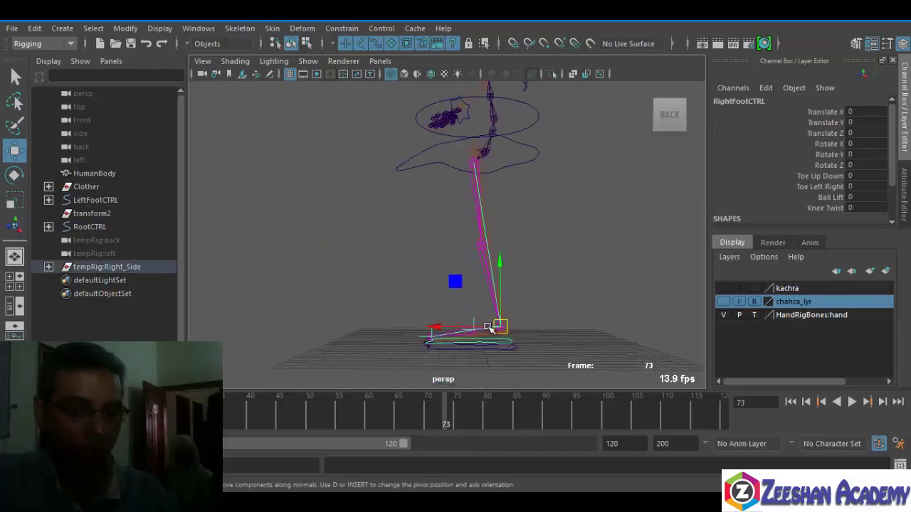
drag(488, 327, 499, 246)
key(ctrl+z)
- Save the scene and show the chahca_lyr layer again in normal, selectable display mode
key(q)
key(ctrl+s)
click(427, 273)
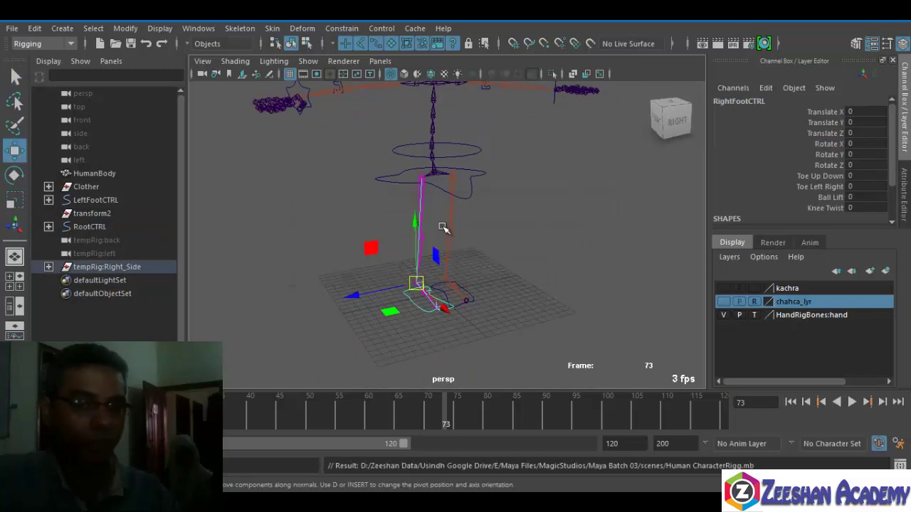
key(w)
alt+drag(427, 273, 484, 278)
click(724, 303)
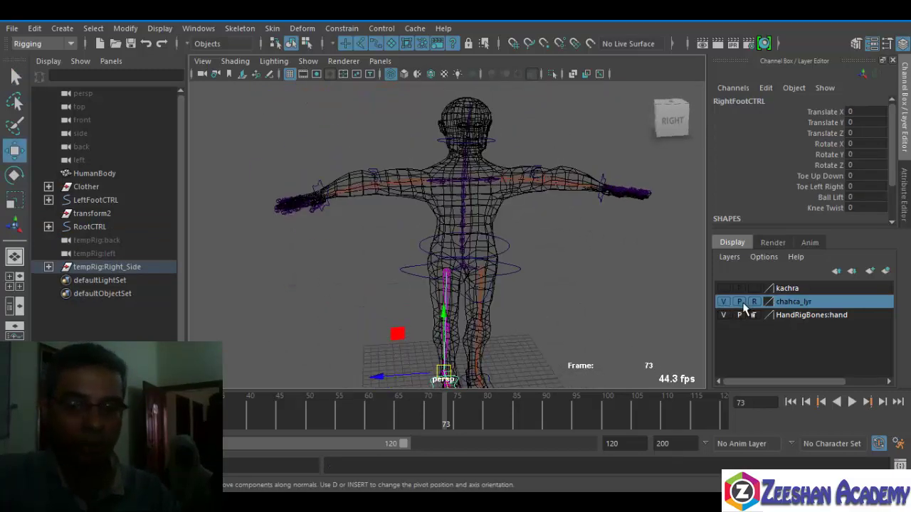
scroll(500, 279, up, 3)
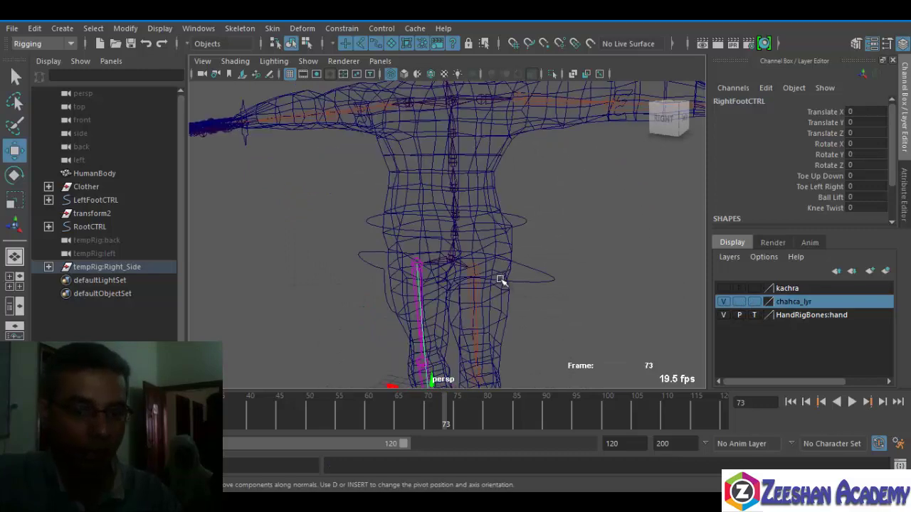
- Bind HumanBody to the RootJoint hierarchy with reset Bind Skin settings: Closest distance, Classic linear, max influences 5, dropoff rate 4.0
click(450, 260)
alt+drag(488, 278, 510, 278)
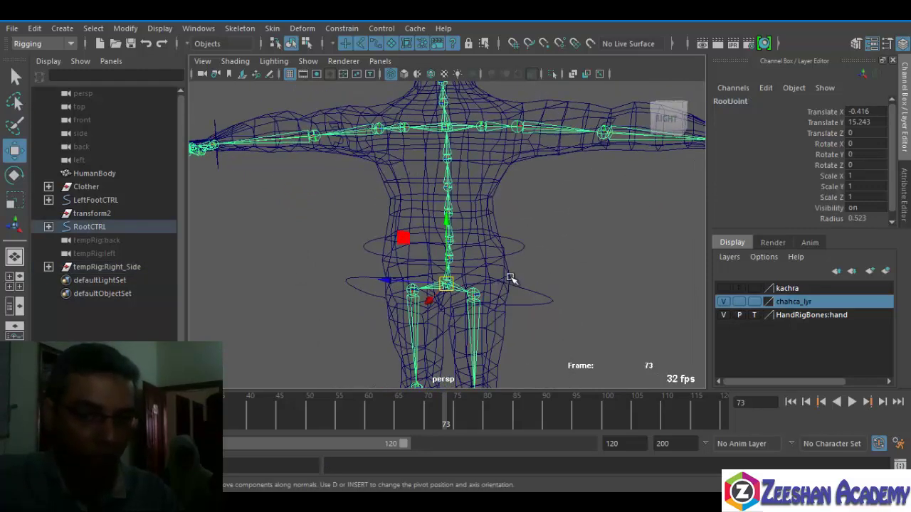
shift+click(509, 278)
click(272, 28)
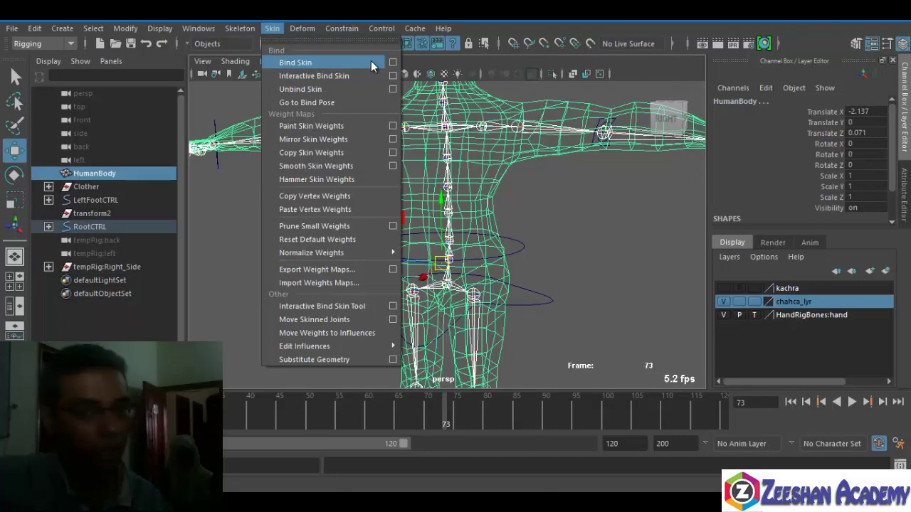
click(392, 62)
click(69, 113)
click(82, 138)
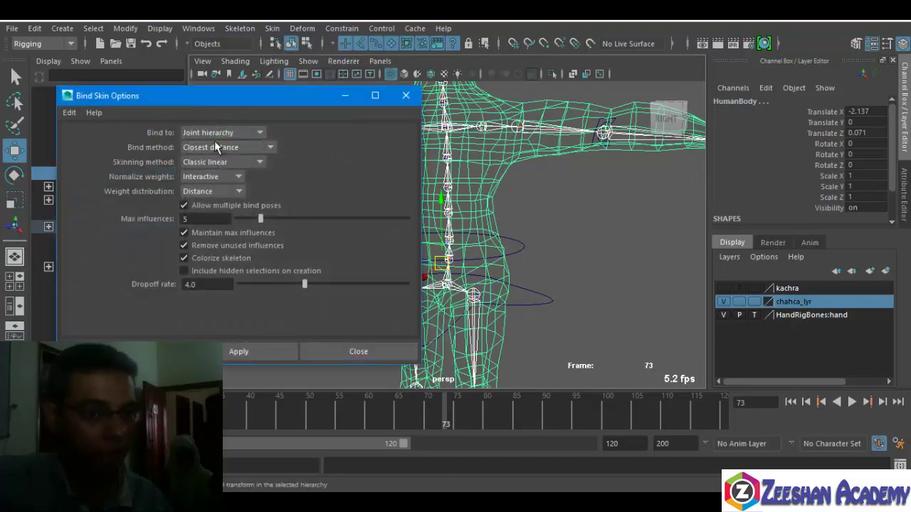
drag(263, 105, 693, 81)
scroll(477, 307, up, 5)
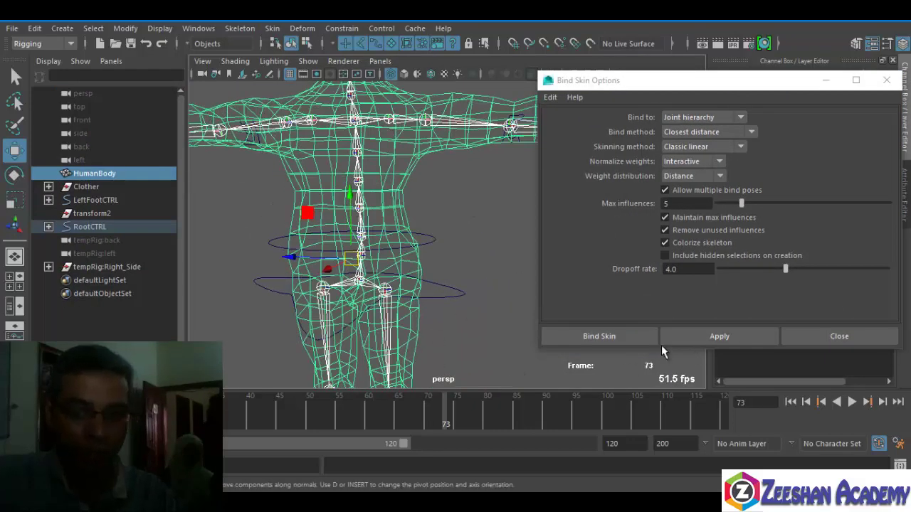
click(630, 333)
- Clear the selection and show the bound HumanBody mesh in smooth shaded display in the perspective view
mouse_move(604, 317)
alt+mouse_down()
mouse_move(545, 249)
mouse_move(594, 207)
mouse_move(548, 217)
mouse_move(491, 295)
mouse_move(439, 157)
mouse_move(441, 181)
mouse_move(537, 200)
alt+mouse_up()
click(608, 226)
key(5)
scroll(598, 233, down, 5)
- Test the head deformation by rotating HEadCTRL, and undo the rotation
click(504, 170)
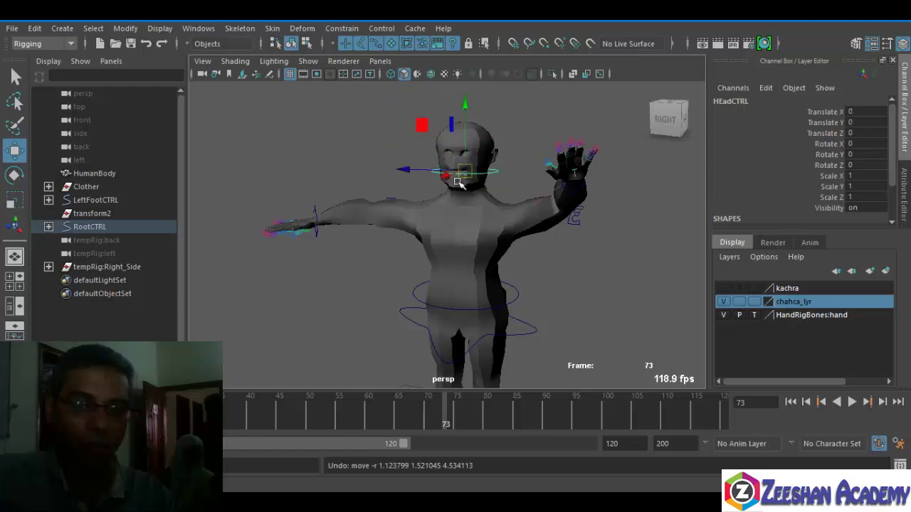
key(e)
drag(488, 152, 462, 216)
key(ctrl+z)
key(ctrl+z)
key(ctrl+z)
key(ctrl+z)
key(ctrl+z)
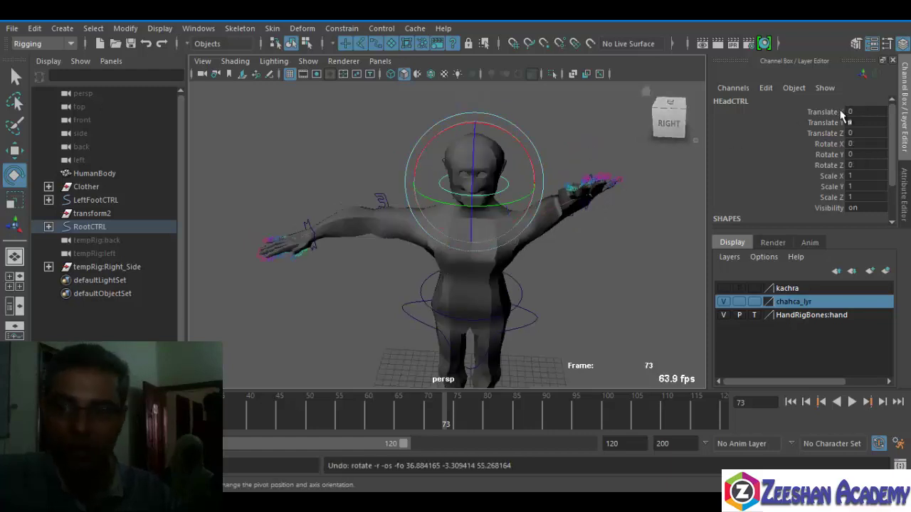
- Lock and hide the Translate X, Y and Z channels of HEadCTRL
drag(842, 112, 836, 133)
right_click(770, 128)
click(811, 406)
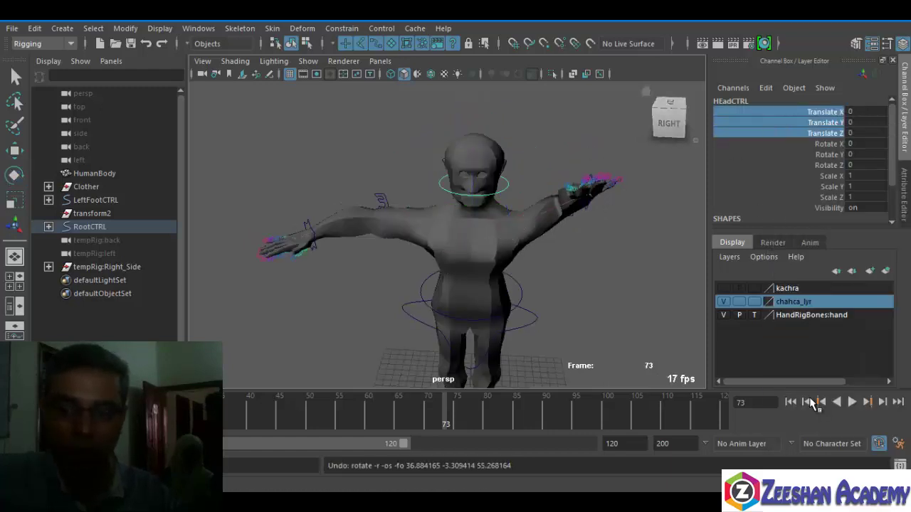
right_click(768, 119)
click(816, 424)
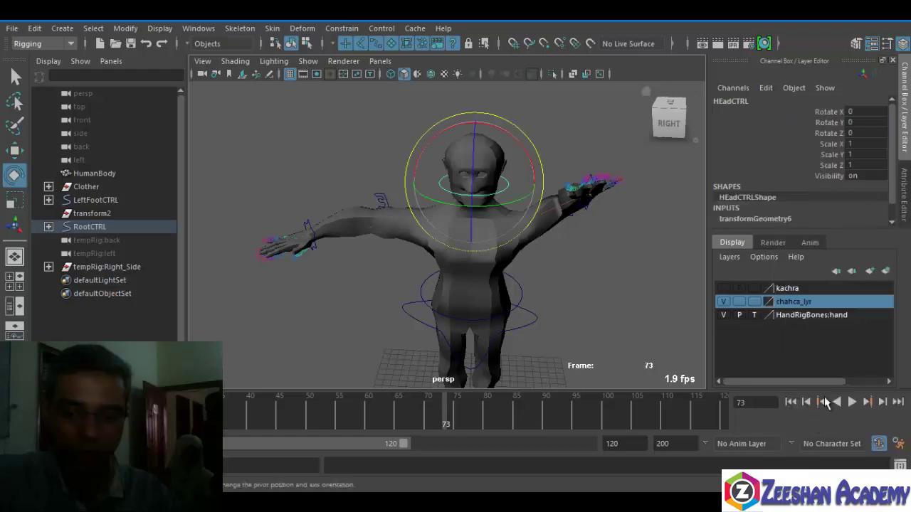
- Lock and hide the Scale X, Y, Z and Visibility channels of HEadCTRL so only rotation remains
drag(832, 148, 829, 176)
right_click(829, 176)
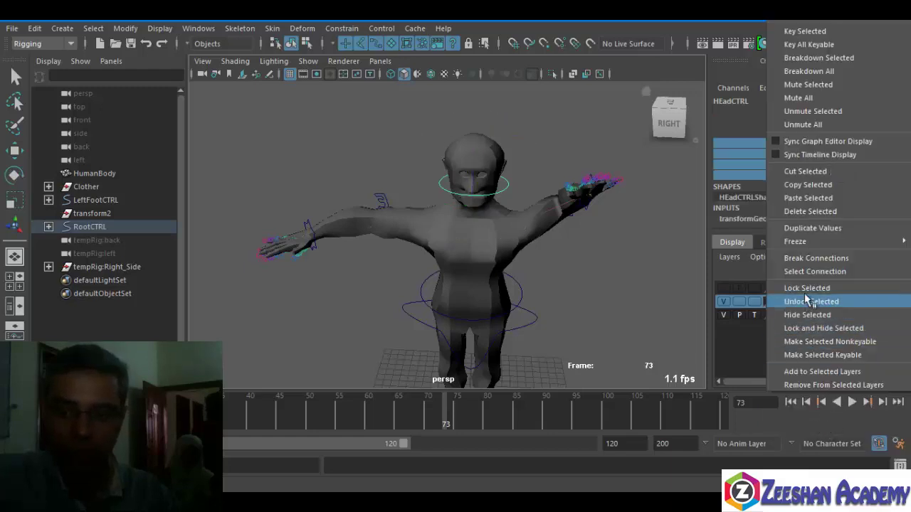
click(836, 302)
right_click(828, 164)
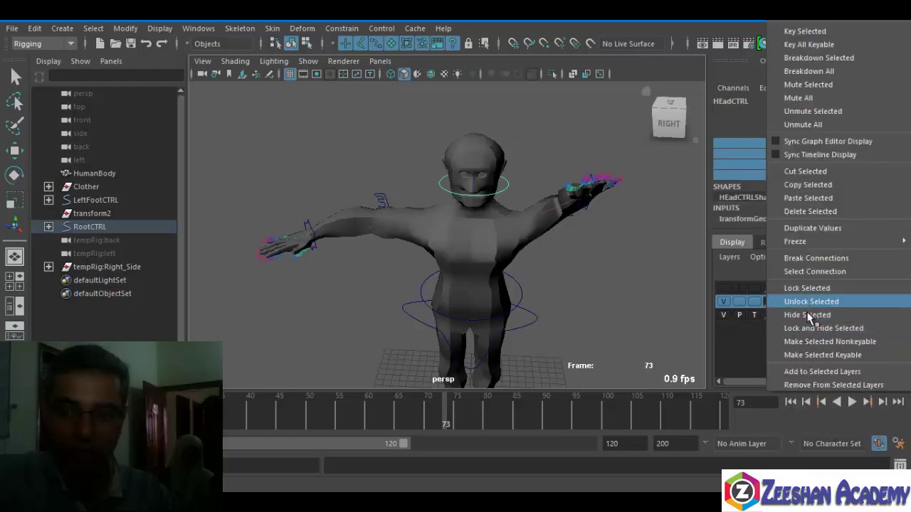
click(813, 315)
- Test the bound mesh by rotating HEadCTRL and moving RightWristCTRL, undoing each change
key(e)
alt+drag(591, 234, 518, 166)
alt+drag(494, 121, 495, 197)
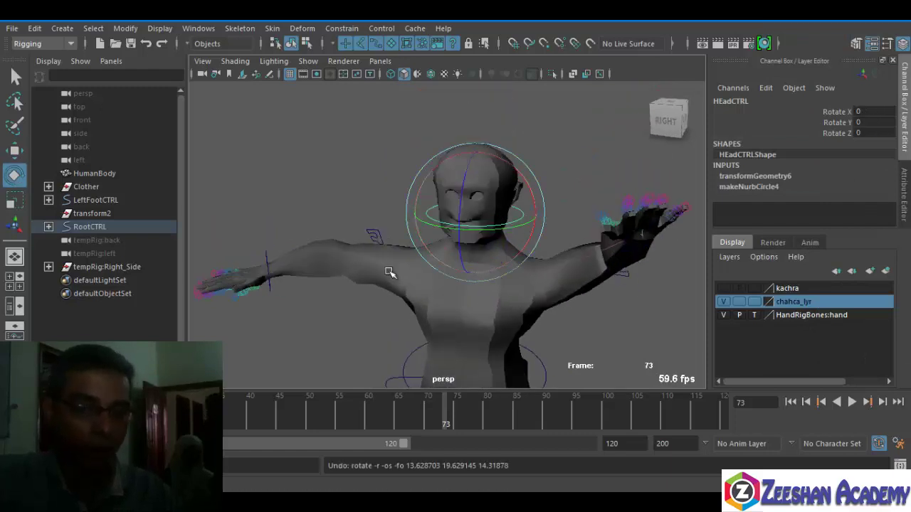
alt+drag(390, 273, 354, 159)
click(276, 235)
key(w)
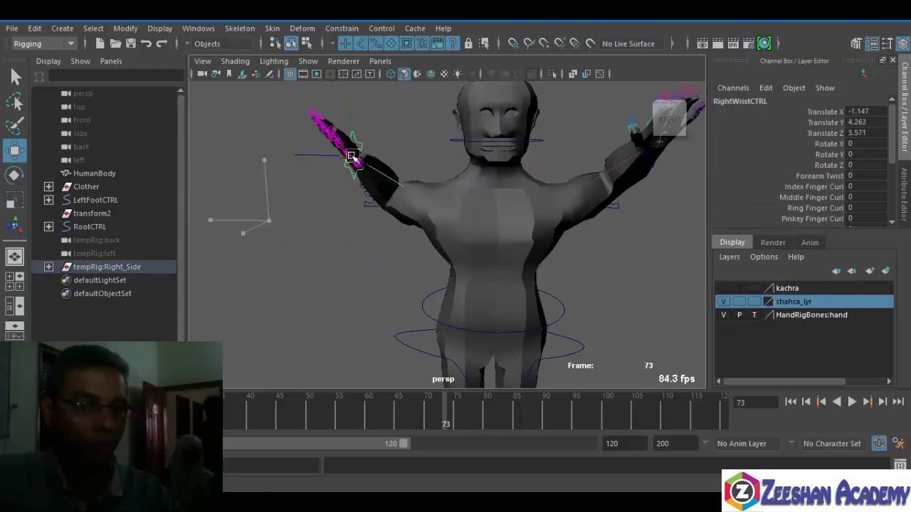
key(ctrl+z)
- Test the torso deformation by rotating SpineCTRL around its different axes, undoing each rotation
alt+drag(527, 278, 525, 222)
click(515, 256)
key(e)
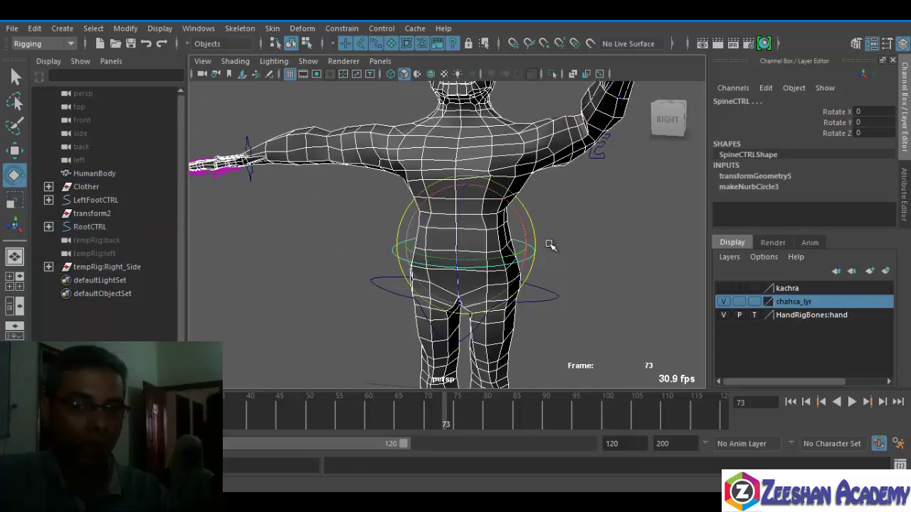
click(515, 253)
drag(515, 252, 443, 240)
key(ctrl+z)
scroll(525, 244, down, 6)
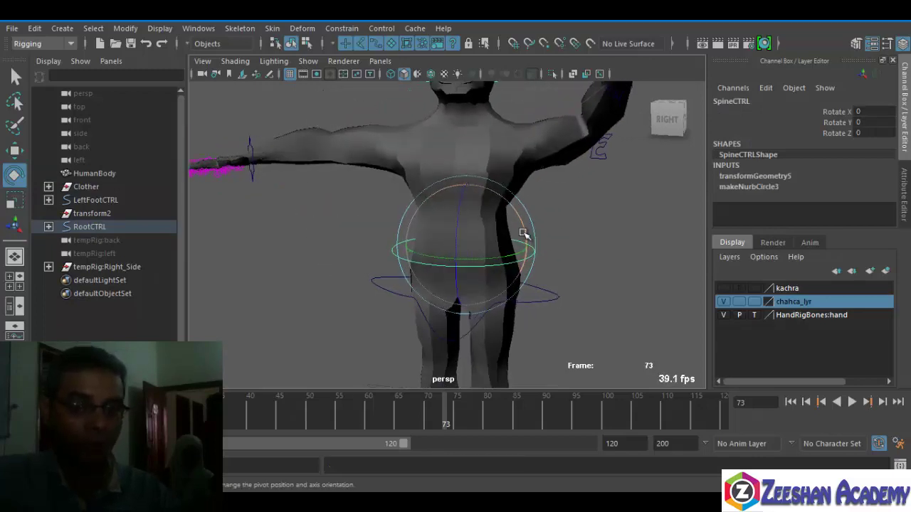
drag(466, 265, 415, 251)
key(ctrl+z)
key(ctrl+z)
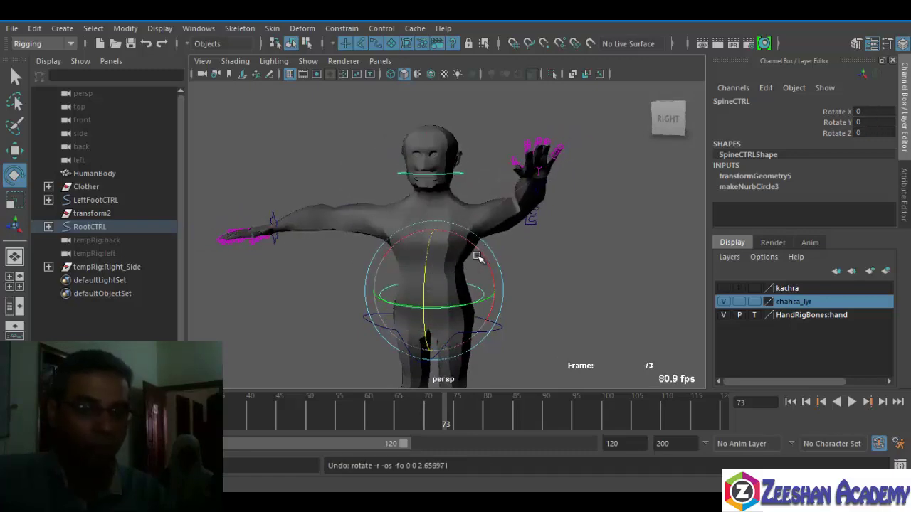
drag(462, 273, 430, 268)
key(ctrl+z)
key(ctrl+z)
- Test the whole body by moving RootCTRL at the hips in different directions, and undo the moves
key(q)
click(491, 250)
key(e)
key(w)
middle_drag(430, 267, 410, 253)
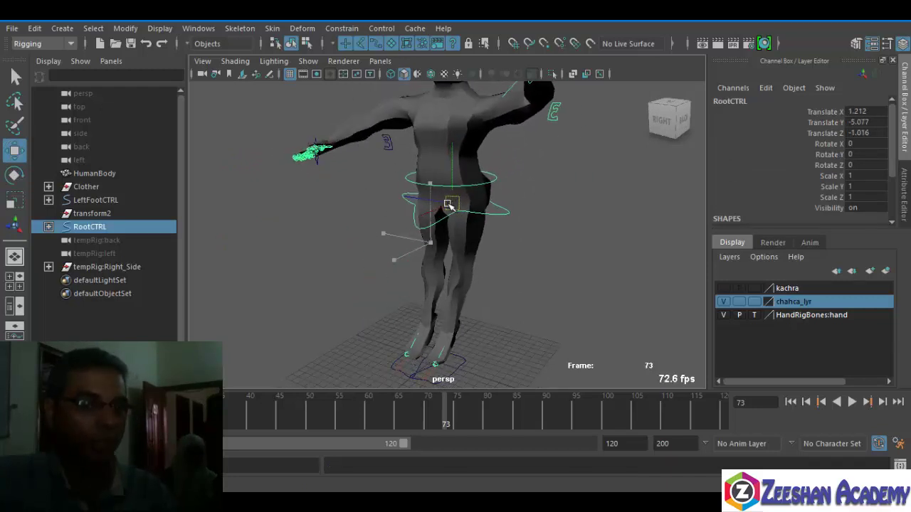
key(ctrl+z)
key(space)
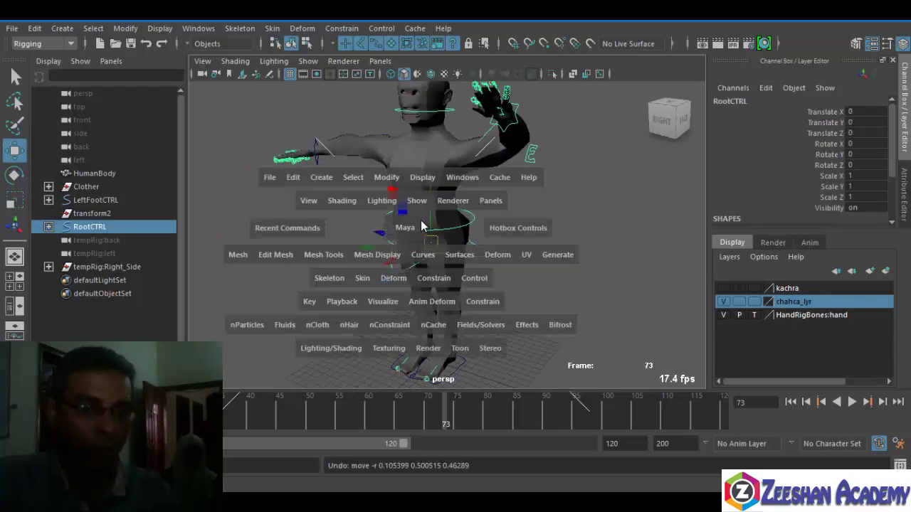
drag(421, 222, 412, 250)
key(space)
drag(512, 204, 508, 171)
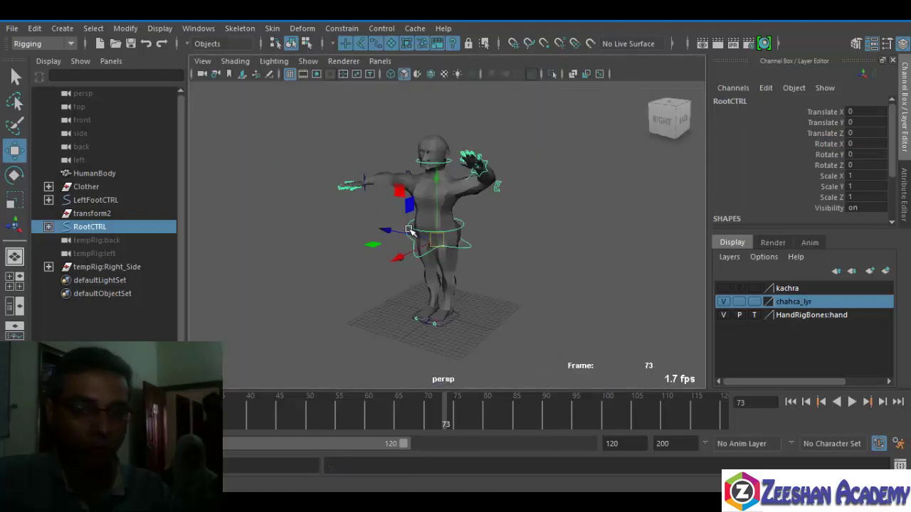
mouse_move(438, 240)
mouse_down()
mouse_move(425, 280)
mouse_move(427, 203)
mouse_move(455, 214)
mouse_move(456, 229)
mouse_move(450, 208)
mouse_move(463, 271)
mouse_move(427, 306)
mouse_move(427, 214)
mouse_move(429, 267)
mouse_move(436, 253)
mouse_up()
click(433, 259)
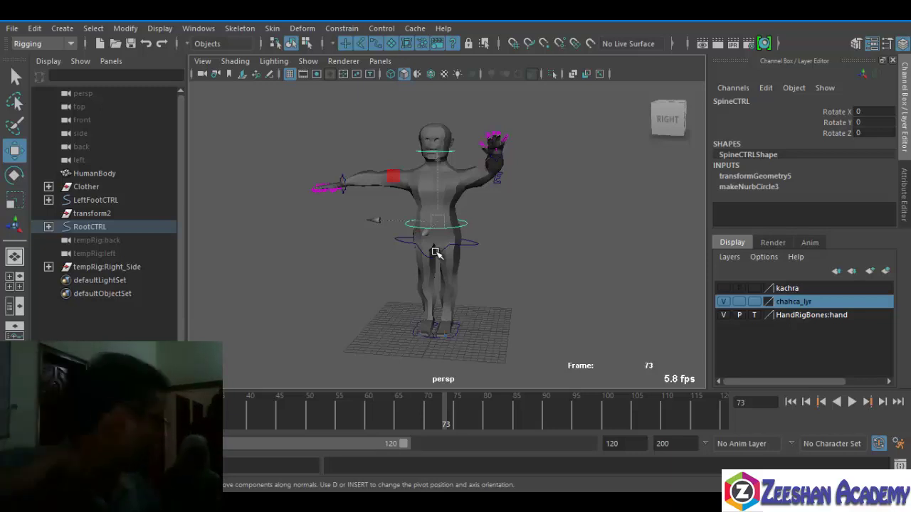
- Parent RightWristCTRL under RootCTRL
scroll(421, 224, up, 5)
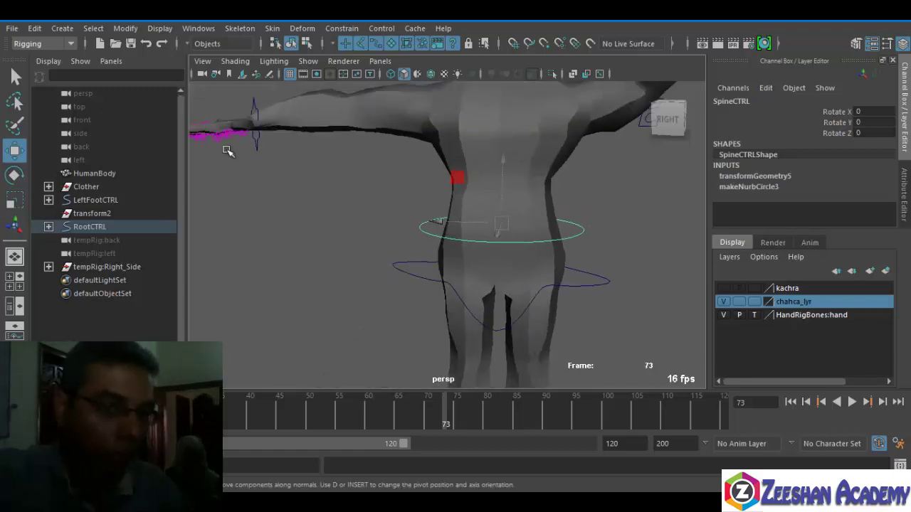
click(260, 151)
click(247, 140)
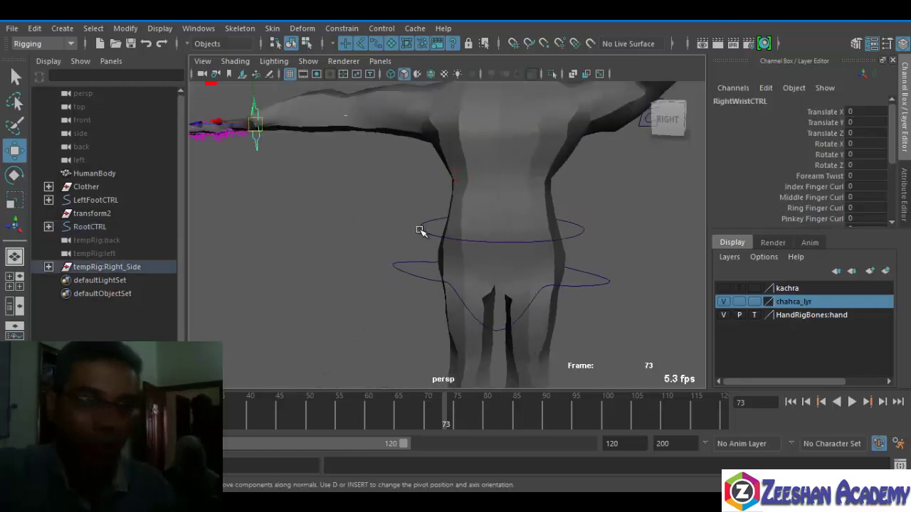
alt+drag(420, 232, 459, 238)
click(400, 270)
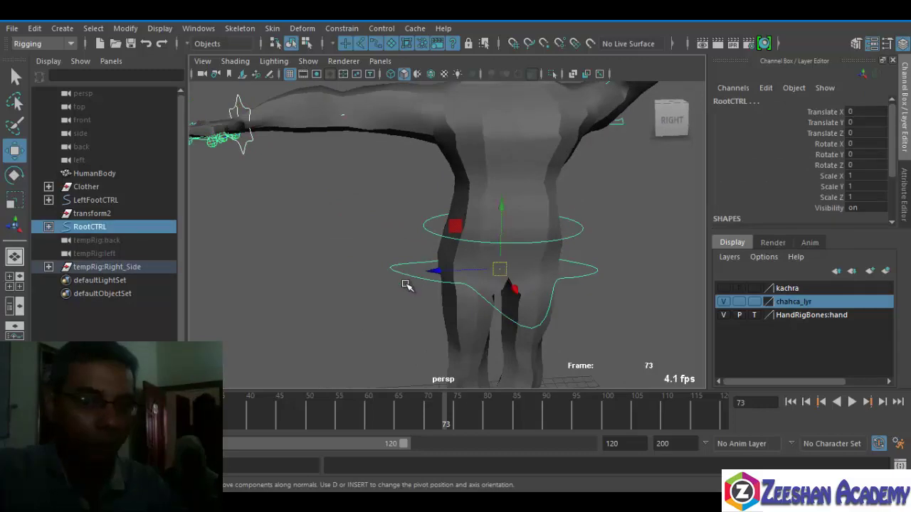
click(407, 283)
click(421, 282)
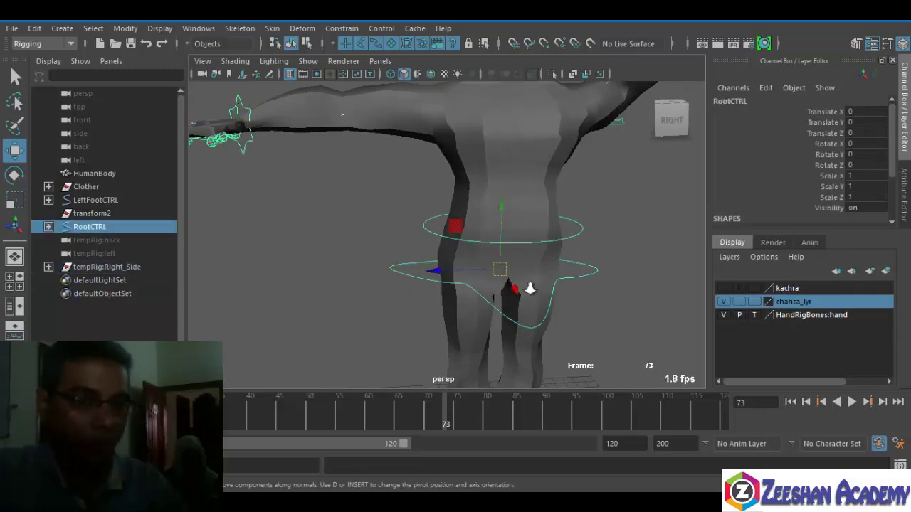
- Parent RightElbowCTRL under RootCTRL
scroll(484, 320, down, 5)
alt+drag(484, 320, 454, 286)
click(386, 156)
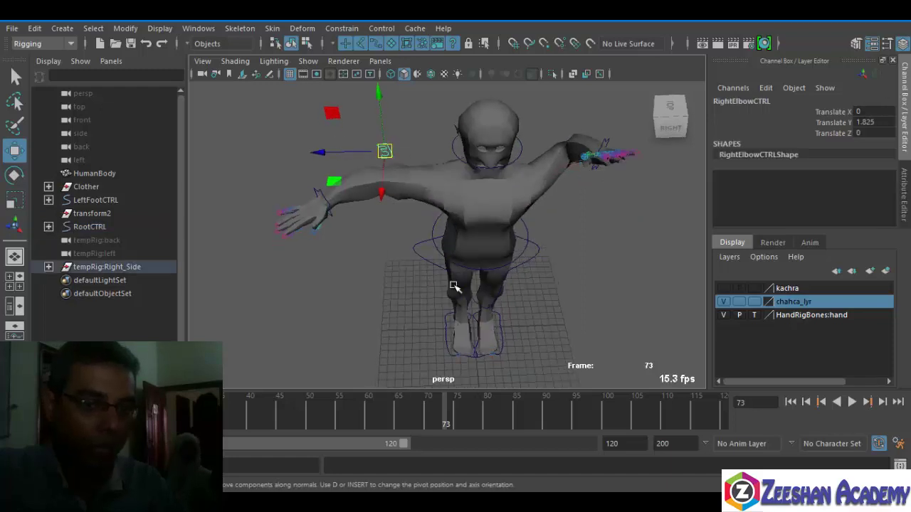
shift+click(428, 264)
key(p)
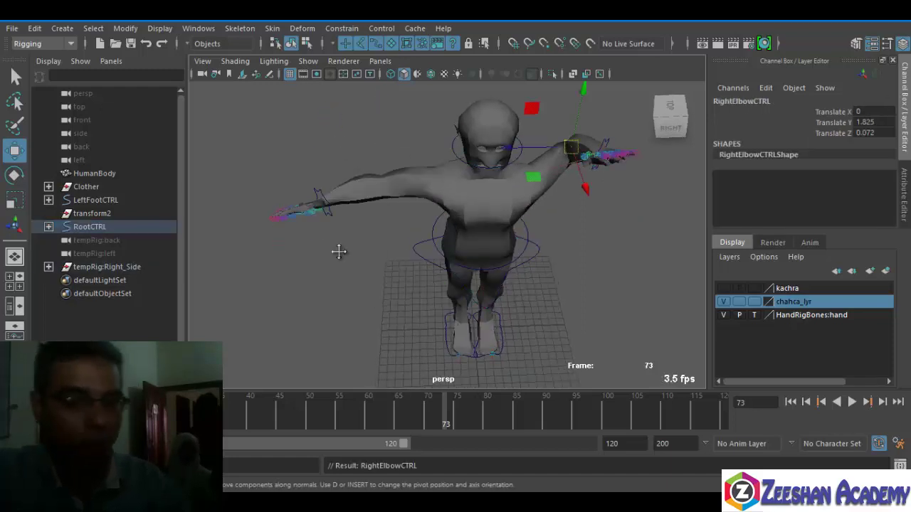
- Deselect everything and save the scene, accepting the student version notice
alt+right_drag(339, 251, 460, 244)
click(459, 244)
alt+drag(460, 244, 377, 244)
key(ctrl+s)
click(426, 268)
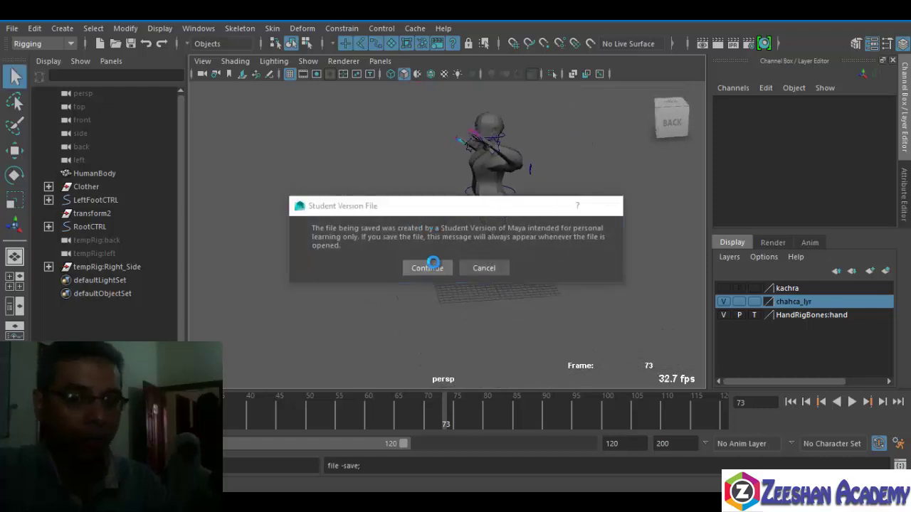
- Reset the raised left arm by setting LeftWristCTRL's Translate X, Y and Z to 0
key(w)
alt+drag(429, 263, 552, 229)
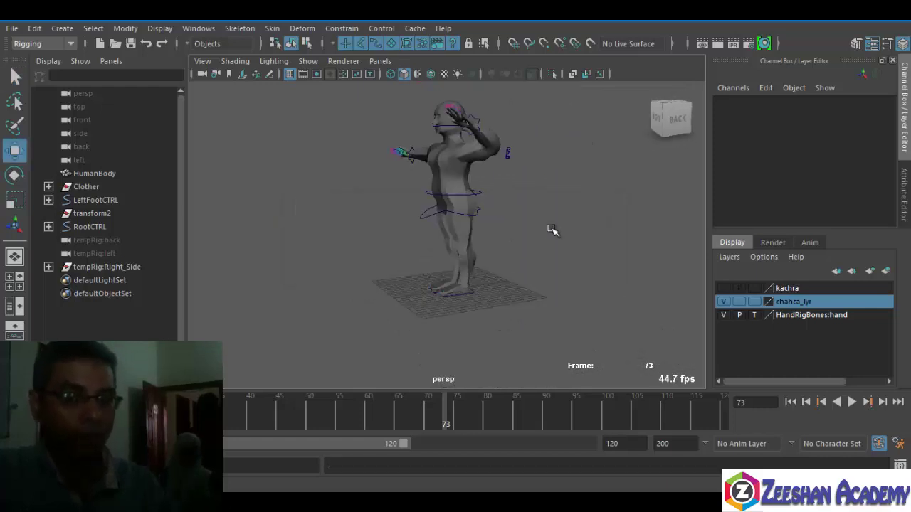
scroll(527, 221, up, 5)
alt+middle_drag(496, 203, 450, 324)
alt+drag(434, 278, 516, 213)
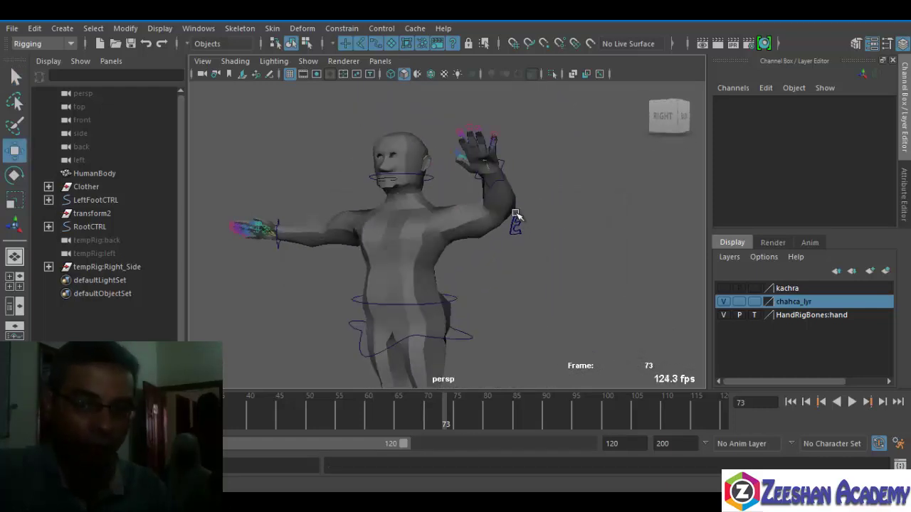
click(504, 168)
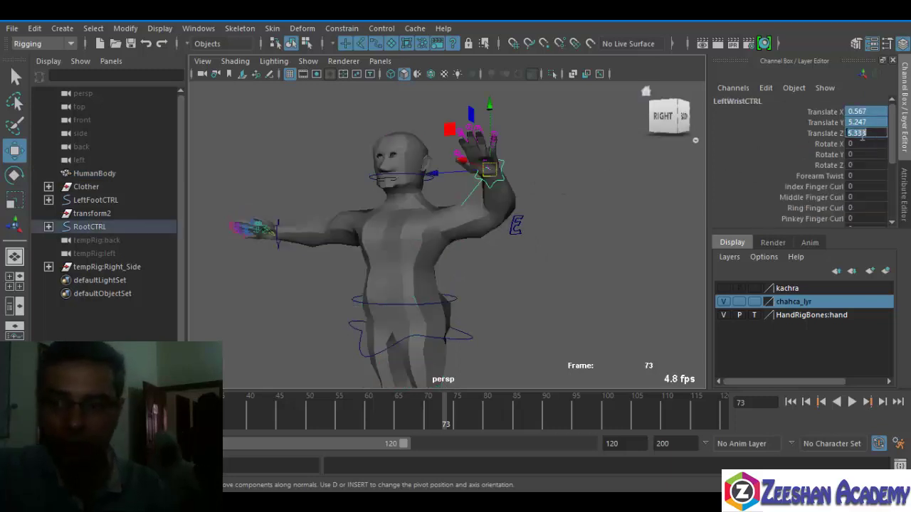
text(0)
key(Return)
- Create a NURBS circle at the origin and scale it uniformly to about 10.24 so it surrounds both feet
alt+drag(488, 278, 512, 263)
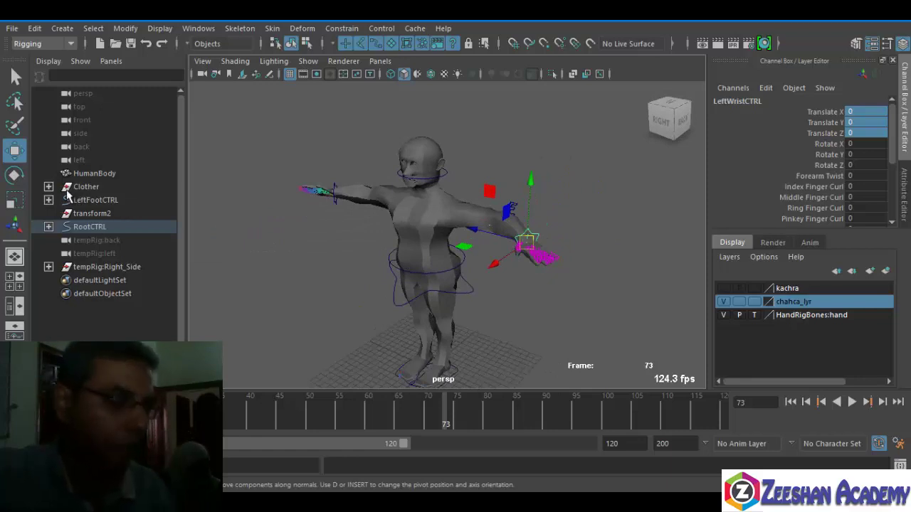
click(49, 200)
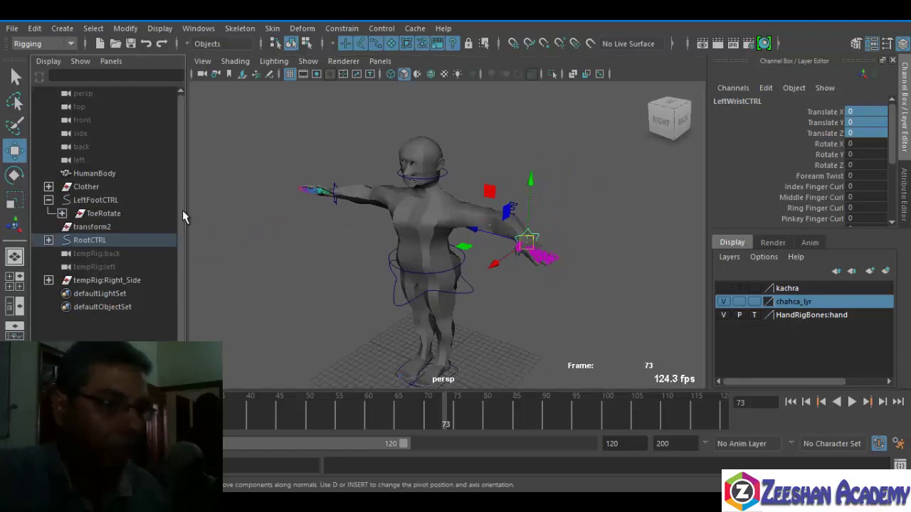
alt+drag(458, 299, 388, 297)
click(62, 28)
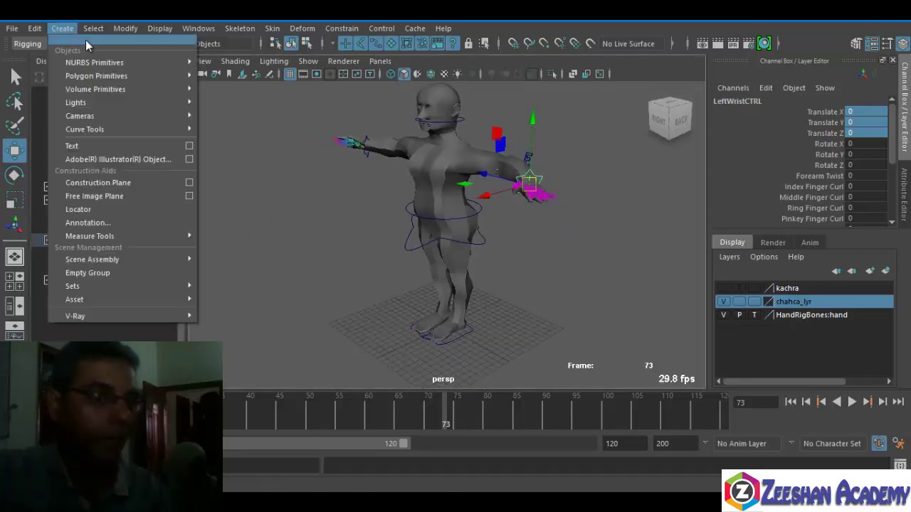
mouse_move(107, 62)
click(261, 156)
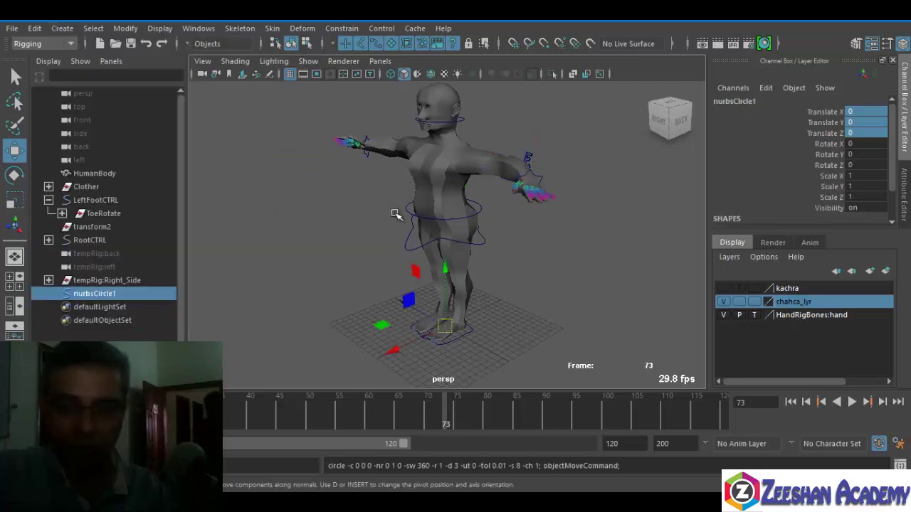
key(r)
drag(442, 331, 472, 267)
alt+middle_drag(471, 266, 414, 230)
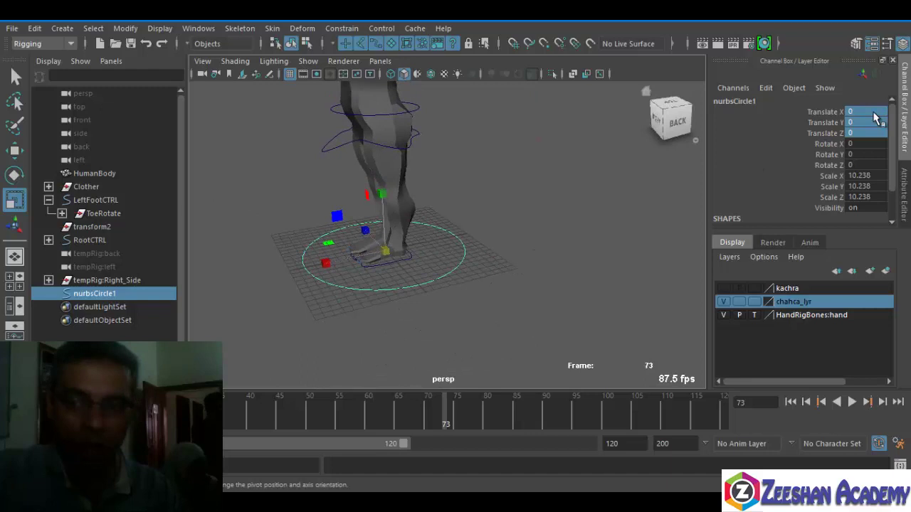
- Rename the circle around the feet as MainCTRL
double_click(781, 103)
text(MainC)
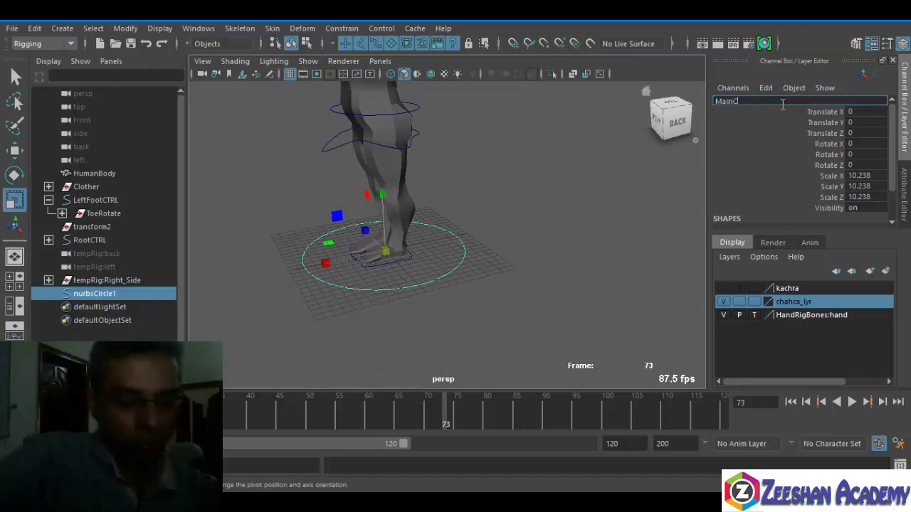
text(TRL)
key(Return)
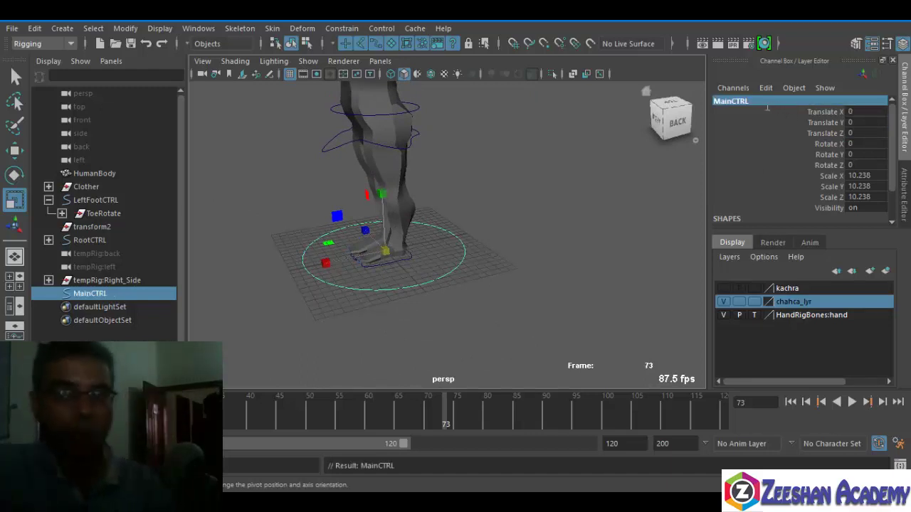
- Freeze the transformations of MainCTRL
alt+drag(617, 178, 598, 169)
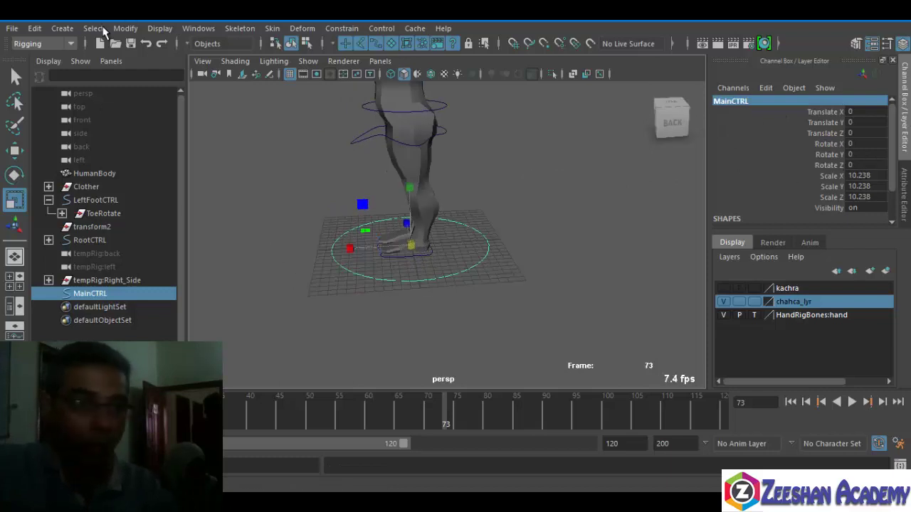
click(126, 29)
click(173, 88)
alt+drag(449, 203, 429, 246)
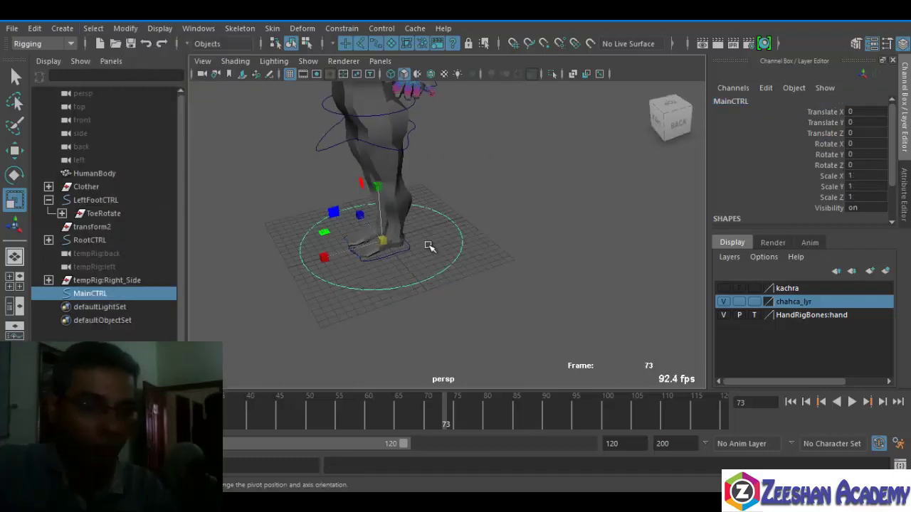
- Try to parent LeftFootCTRL and RightFootCTRL together under MainCTRL, and undo the parenting
alt+middle_drag(429, 246, 540, 251)
alt+right_drag(539, 251, 593, 268)
alt+drag(593, 268, 553, 238)
alt+right_drag(553, 237, 562, 257)
click(517, 261)
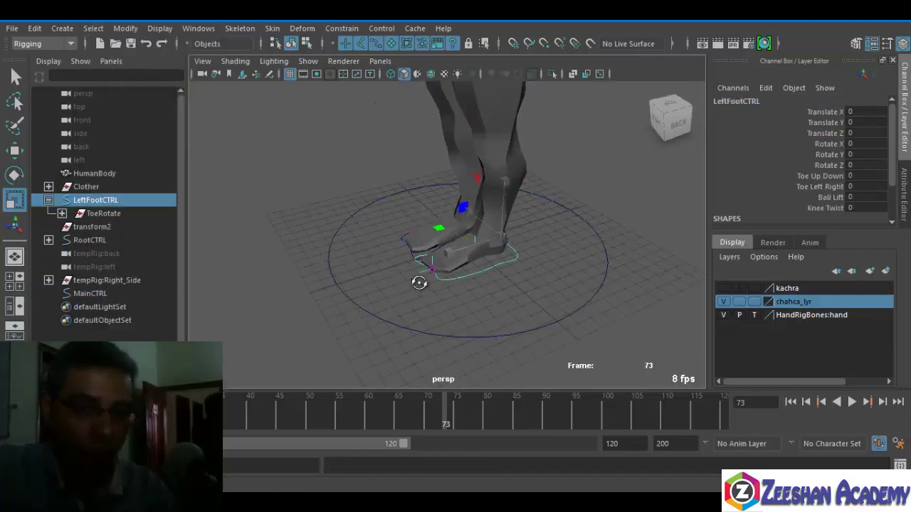
alt+drag(415, 283, 318, 283)
shift+click(324, 277)
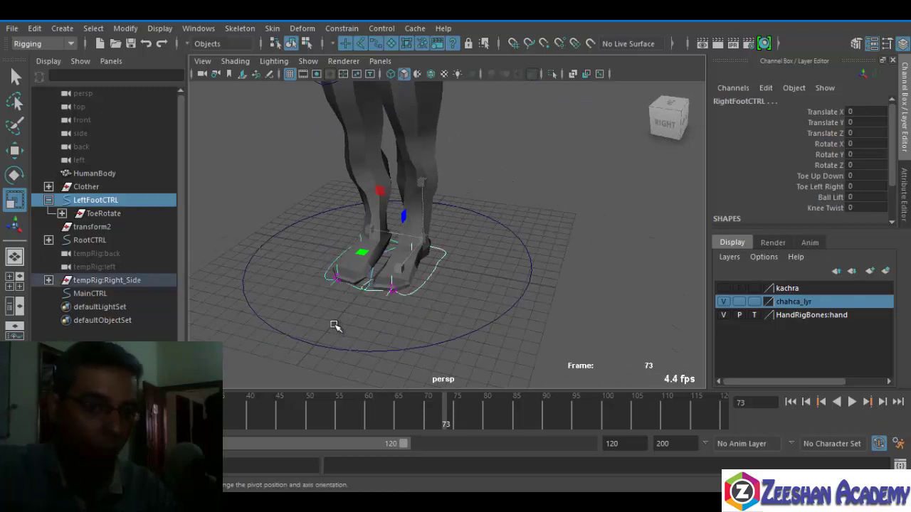
shift+click(274, 228)
key(p)
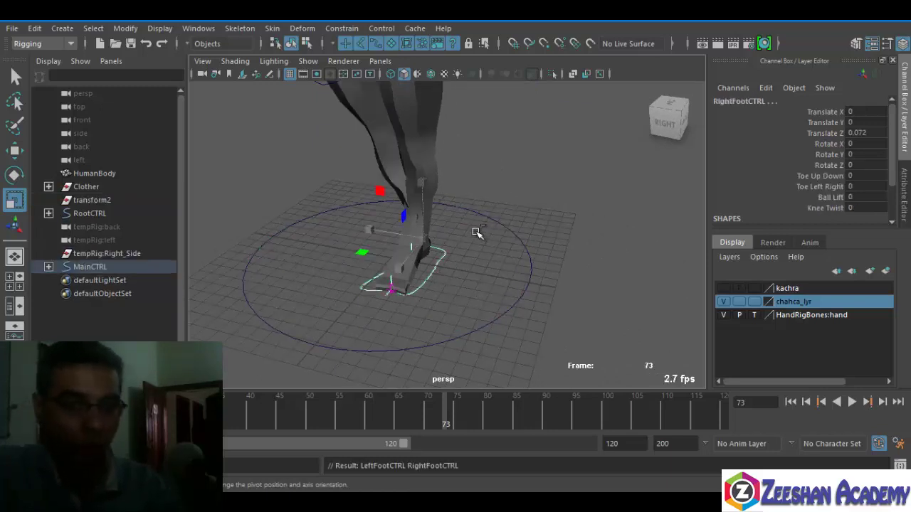
key(ctrl+z)
- Try to parent RightFootCTRL alone under MainCTRL, taking it out of the tempRig:Right_Side group, and undo it
alt+drag(367, 270, 386, 280)
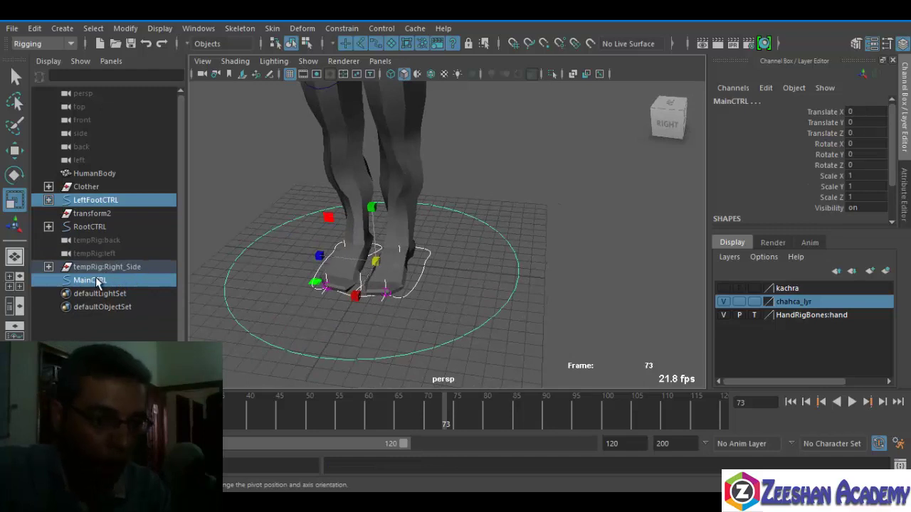
click(109, 268)
click(48, 267)
click(108, 281)
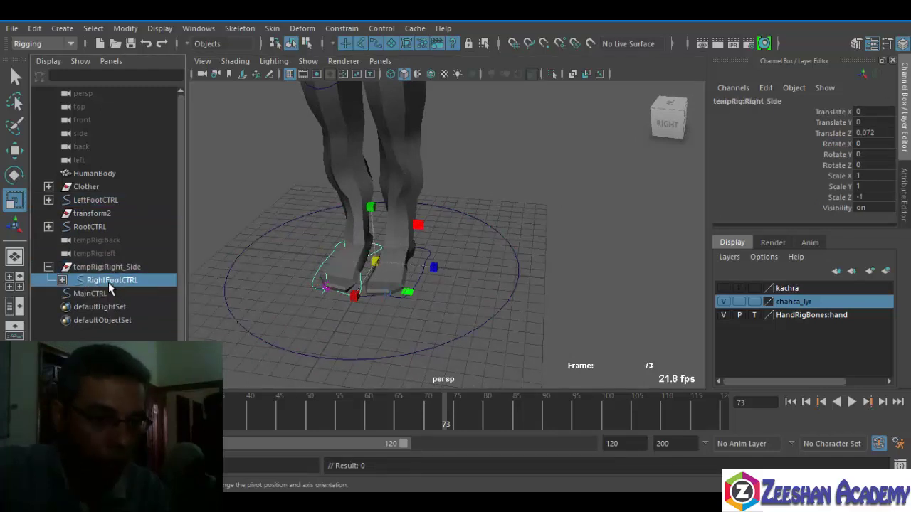
middle_drag(103, 290, 100, 291)
key(ctrl+z)
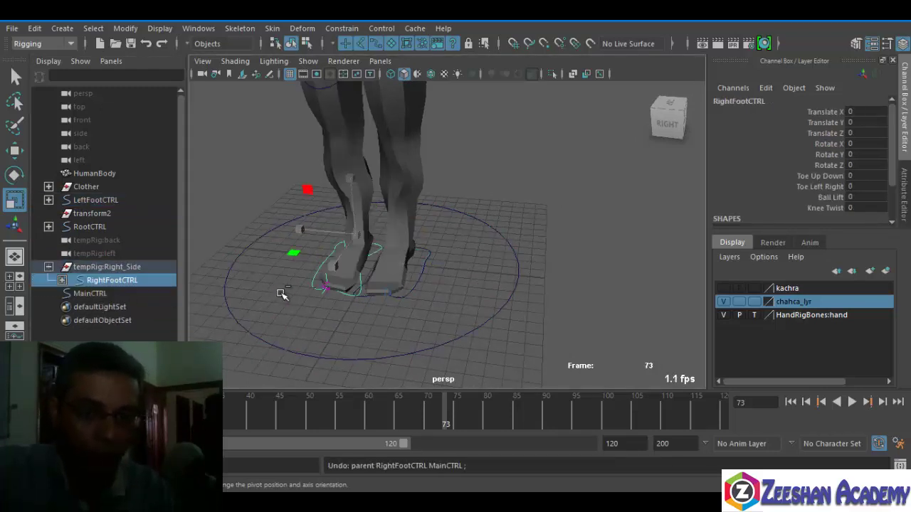
alt+drag(305, 279, 272, 292)
- Parent the whole tempRig:Right_Side group and RootCTRL under MainCTRL
click(135, 268)
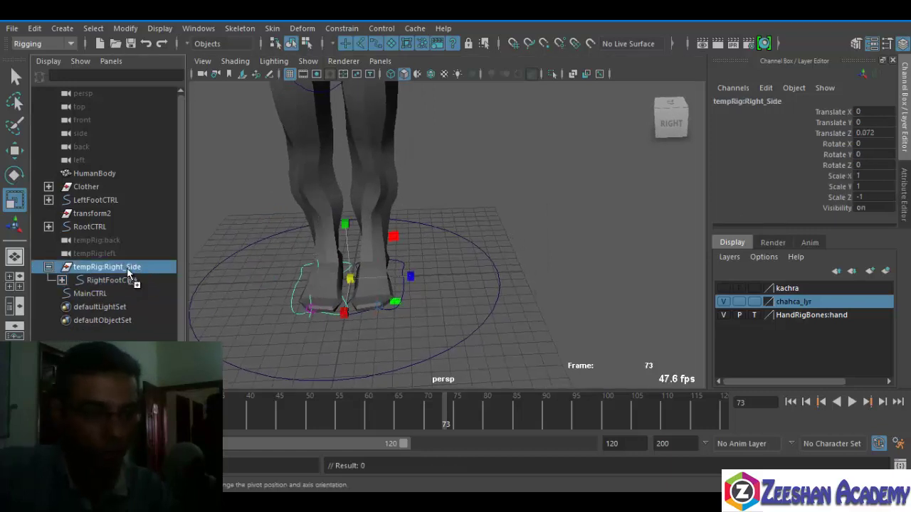
middle_drag(135, 268, 112, 297)
click(89, 226)
middle_drag(89, 226, 114, 270)
click(85, 254)
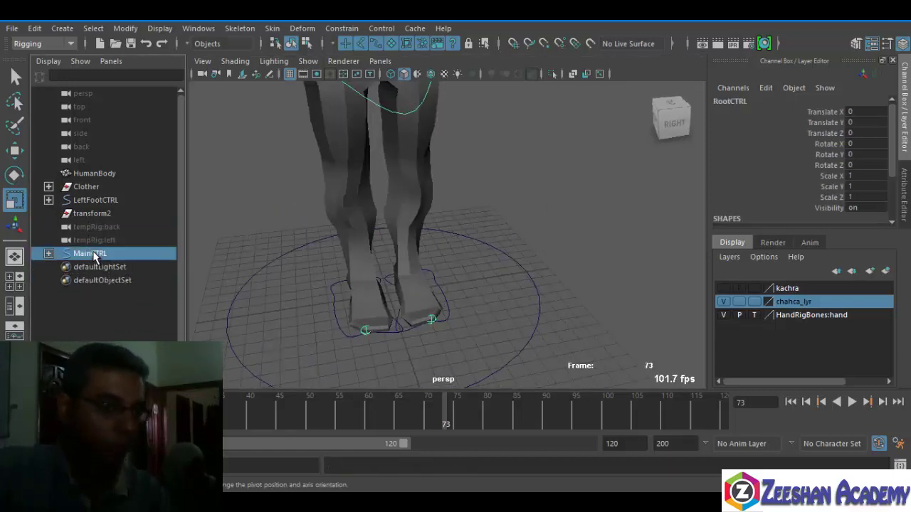
- Try to parent RootCTRL under MainCTRL once more by picking both curves in the view
alt+drag(420, 277, 450, 256)
alt+middle_drag(449, 256, 453, 323)
scroll(452, 313, down, 1)
click(453, 180)
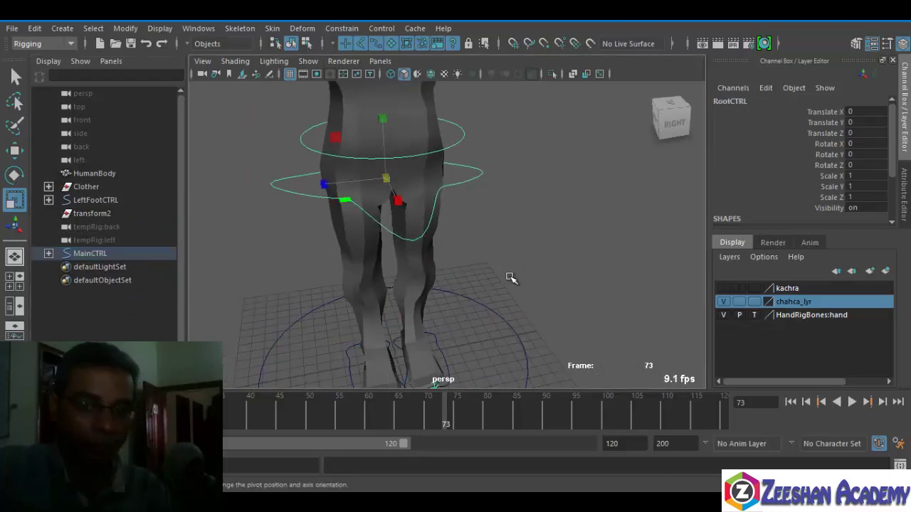
shift+click(489, 320)
key(p)
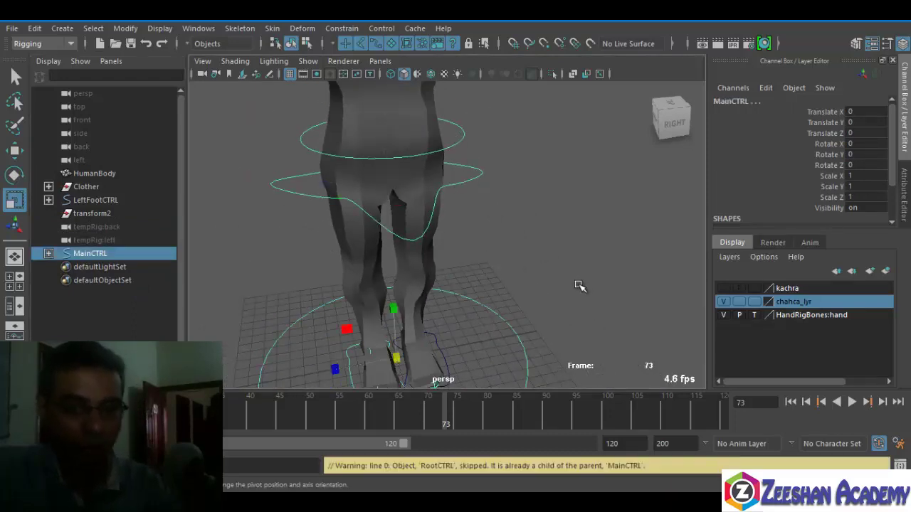
- Parent LeftFootCTRL under MainCTRL
scroll(579, 286, down, 2)
alt+drag(590, 320, 464, 325)
key(w)
click(468, 324)
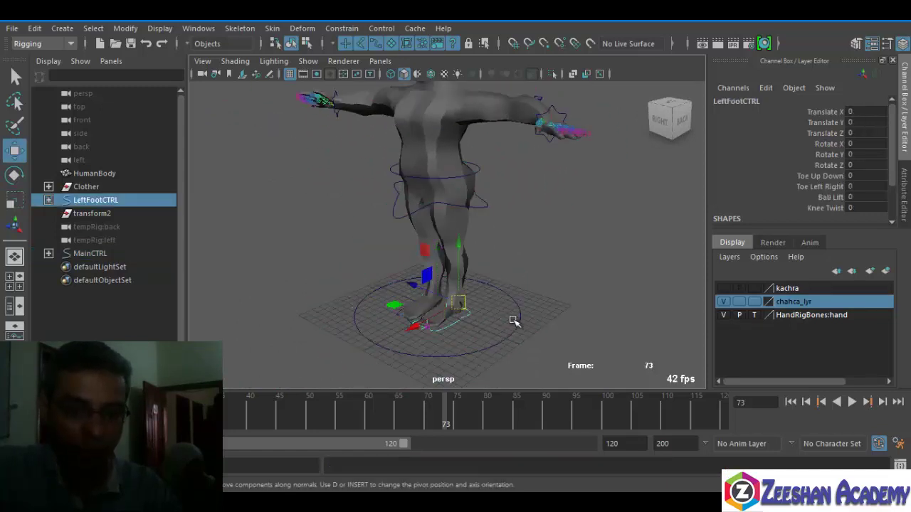
shift+click(518, 320)
key(p)
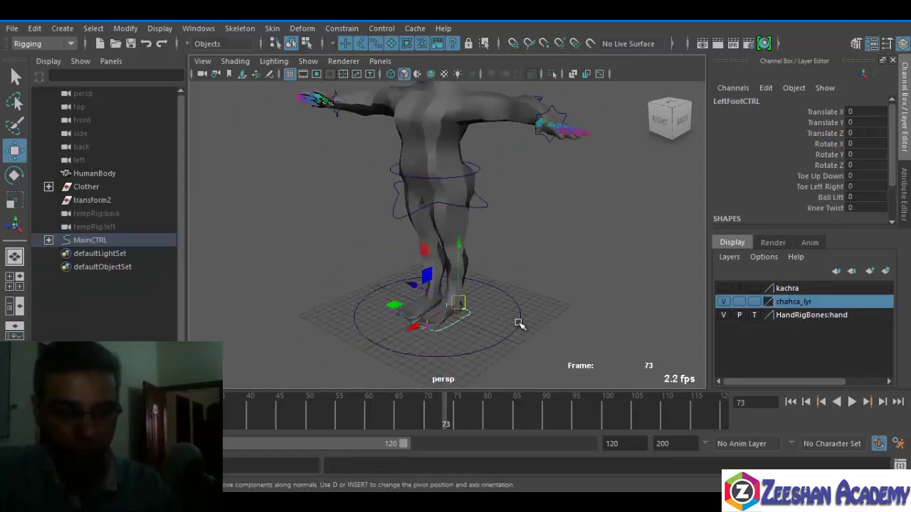
- Test MainCTRL by moving the whole character away from the origin, and undo the moves
alt+drag(466, 308, 377, 308)
key(ctrl+z)
key(ctrl+z)
key(ctrl+z)
key(ctrl+z)
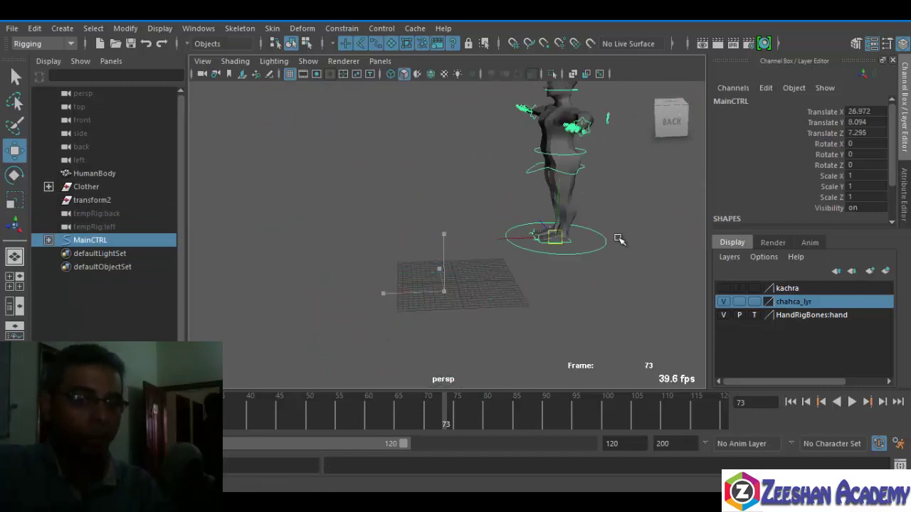
key(ctrl+z)
key(ctrl+z)
key(ctrl+z)
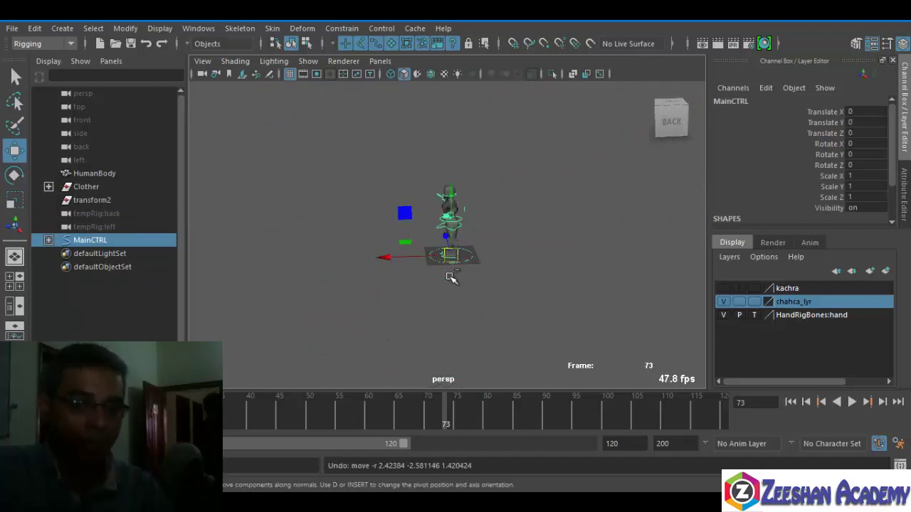
- Test MainCTRL by moving the character off the grid, rotating it about 85.8 in Y and scaling it uniformly to about 2.02
drag(451, 264, 644, 307)
drag(479, 213, 491, 257)
key(e)
key(r)
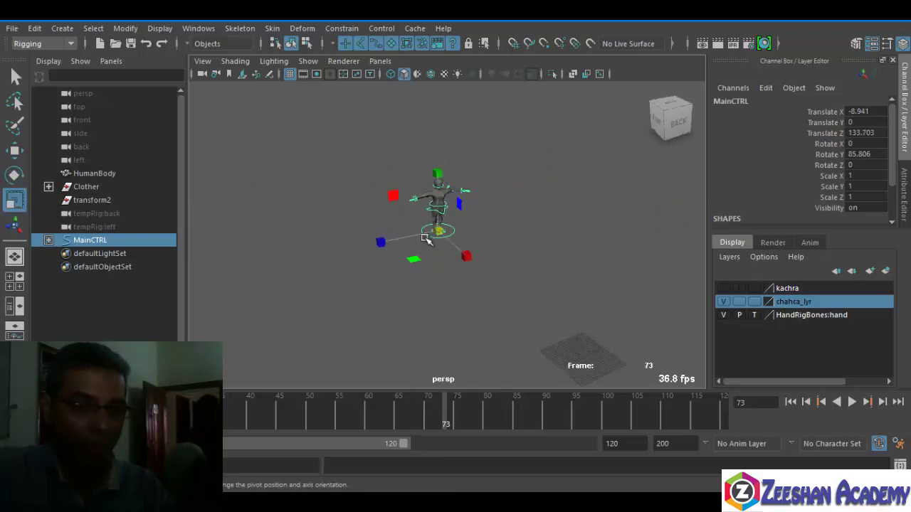
drag(438, 231, 561, 230)
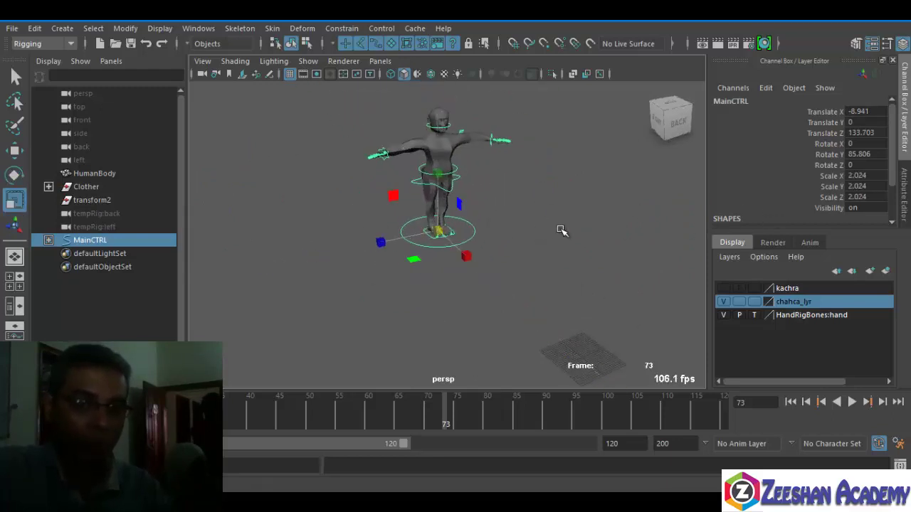
- Undo the test scale, rotation and moves of MainCTRL back to the origin
key(ctrl+z)
key(ctrl+z)
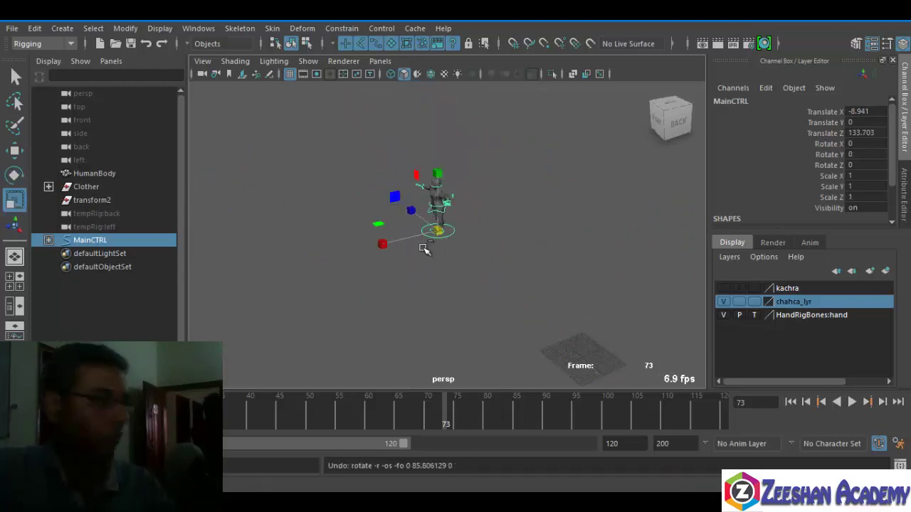
key(ctrl+z)
alt+middle_drag(534, 267, 317, 199)
scroll(318, 200, up, 3)
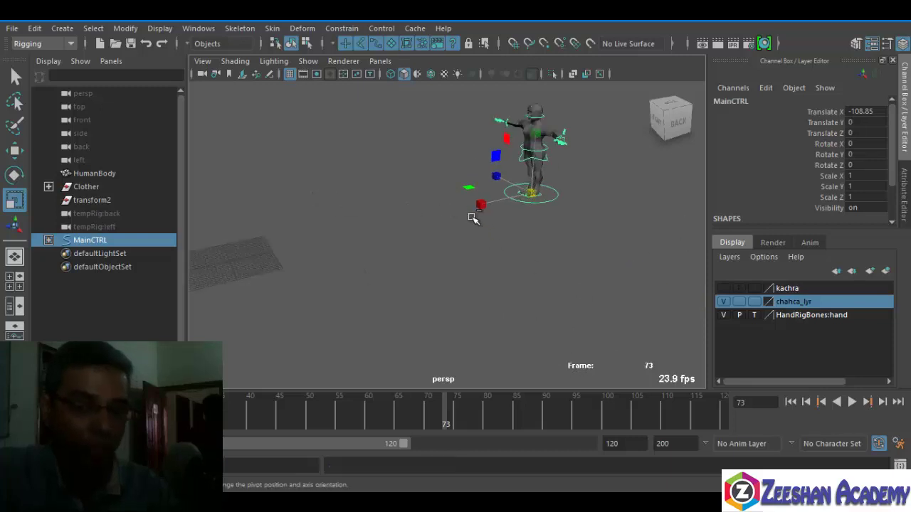
key(ctrl+z)
alt+middle_drag(462, 245, 531, 263)
alt+drag(531, 263, 342, 325)
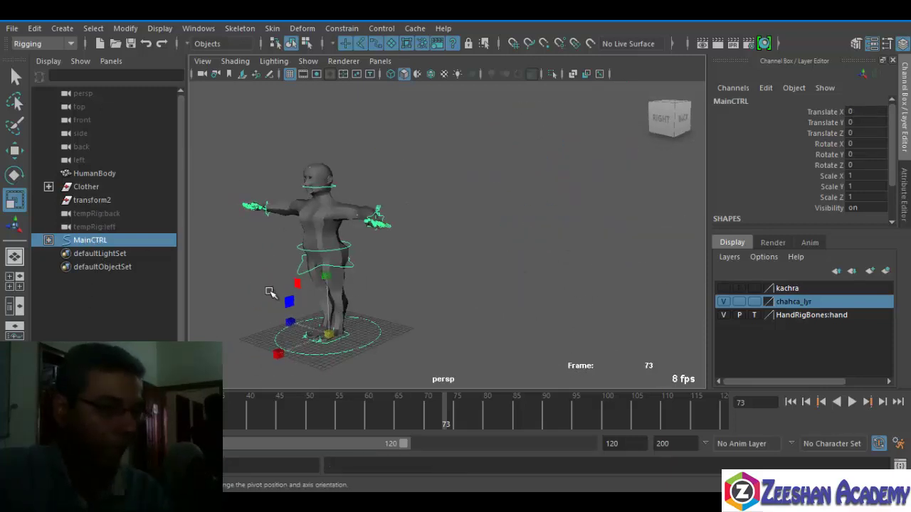
alt+middle_drag(269, 293, 418, 206)
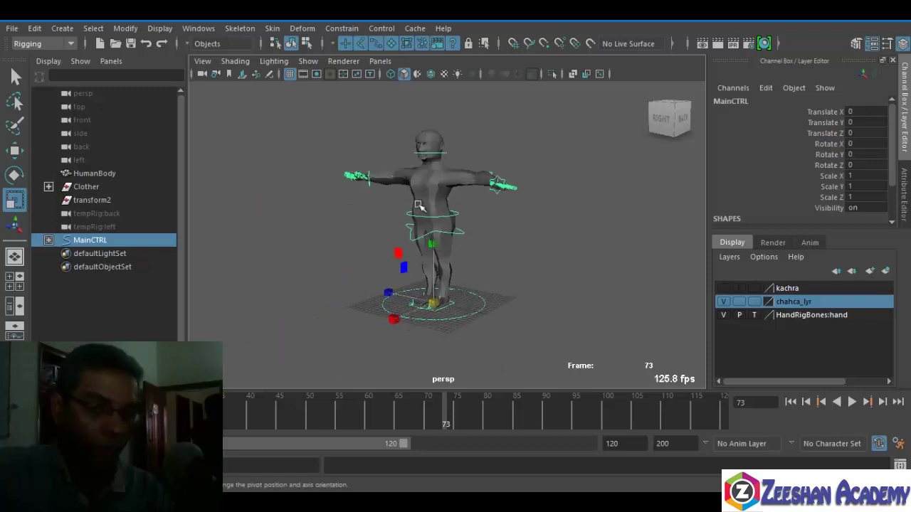
- Examine the controls grouped under MainCTRL and the separate HumanBody mesh in the scene hierarchy
click(48, 241)
click(103, 267)
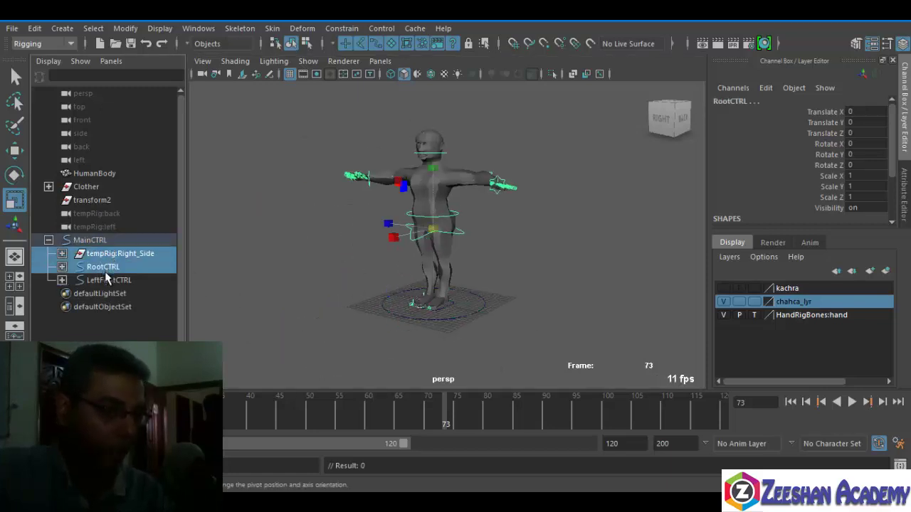
click(107, 280)
click(103, 269)
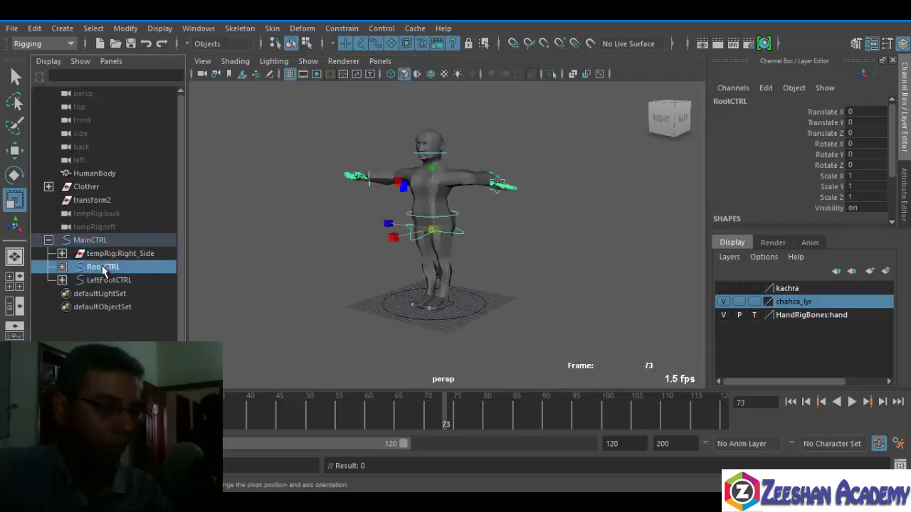
click(49, 241)
click(84, 175)
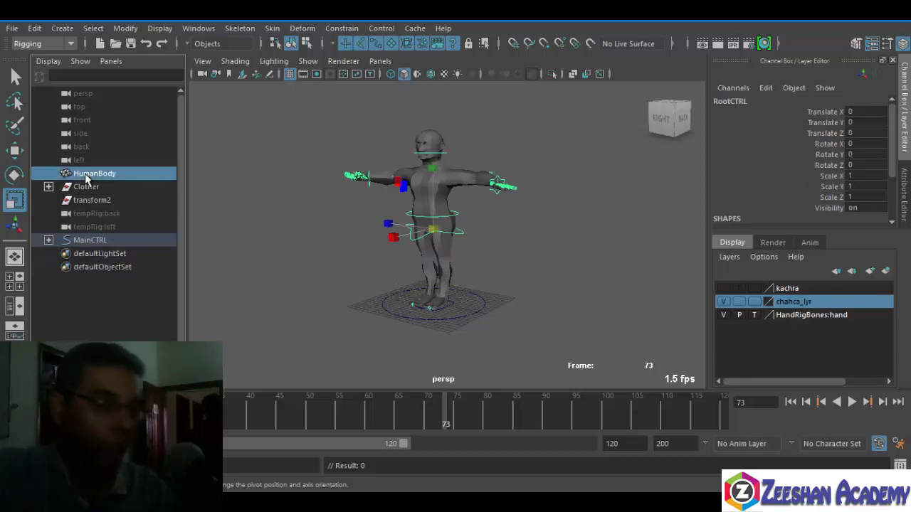
key(f)
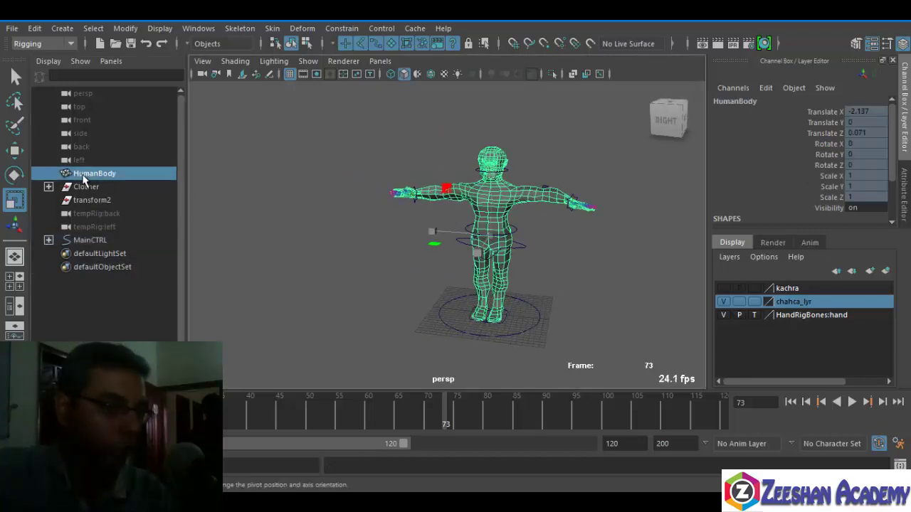
- Delete the leftover transform2 node and save the scene
click(100, 201)
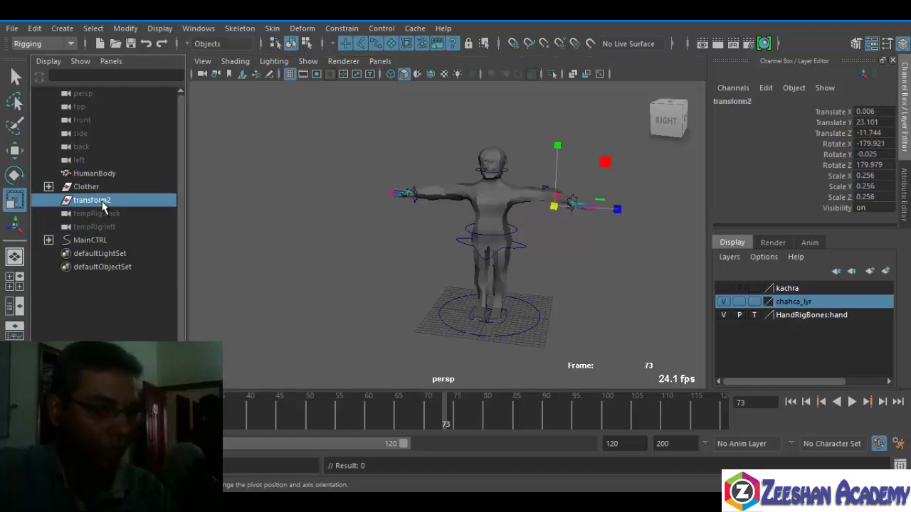
key(Delete)
drag(93, 229, 98, 235)
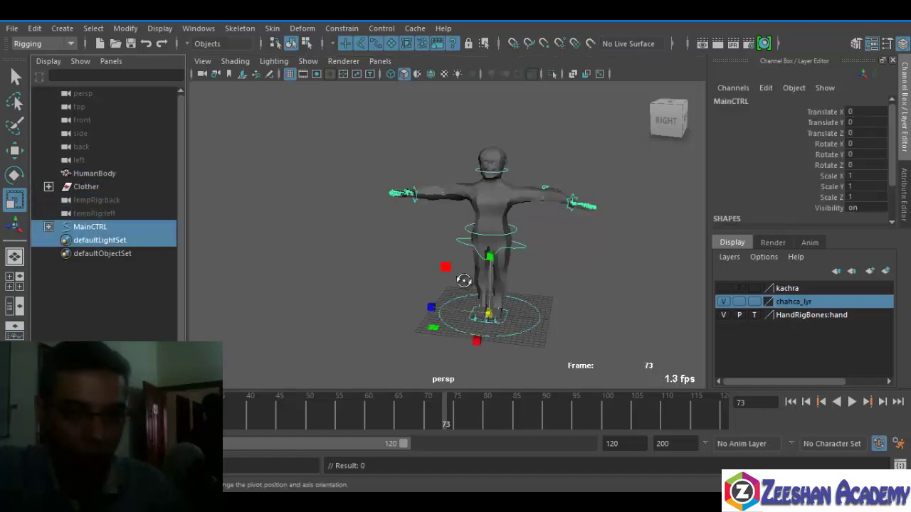
alt+drag(464, 281, 400, 220)
key(ctrl+s)
- Pose a stride by moving LeftFootCTRL forward to about 5.674 and RightFootCTRL back to about -4.628 in X
click(421, 266)
key(r)
alt+middle_drag(413, 233, 451, 202)
key(w)
drag(390, 276, 315, 309)
key(ctrl+z)
click(422, 319)
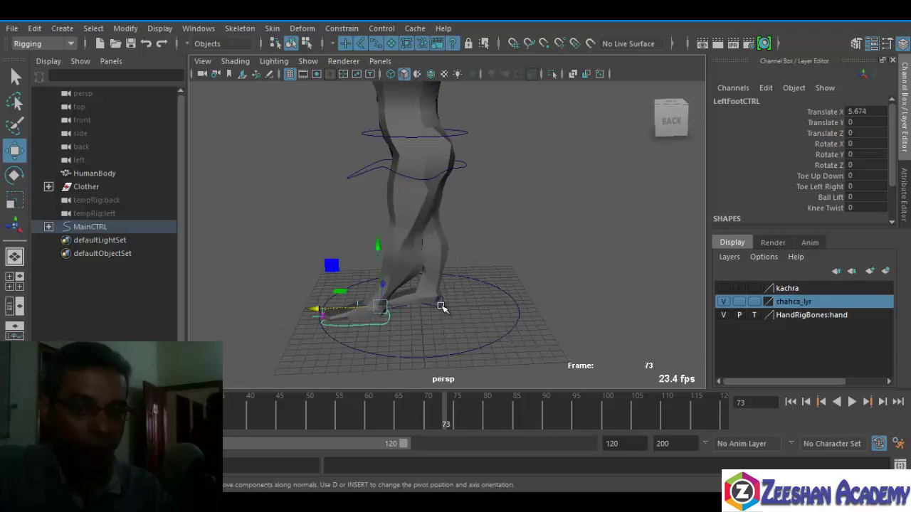
click(380, 289)
drag(380, 289, 416, 292)
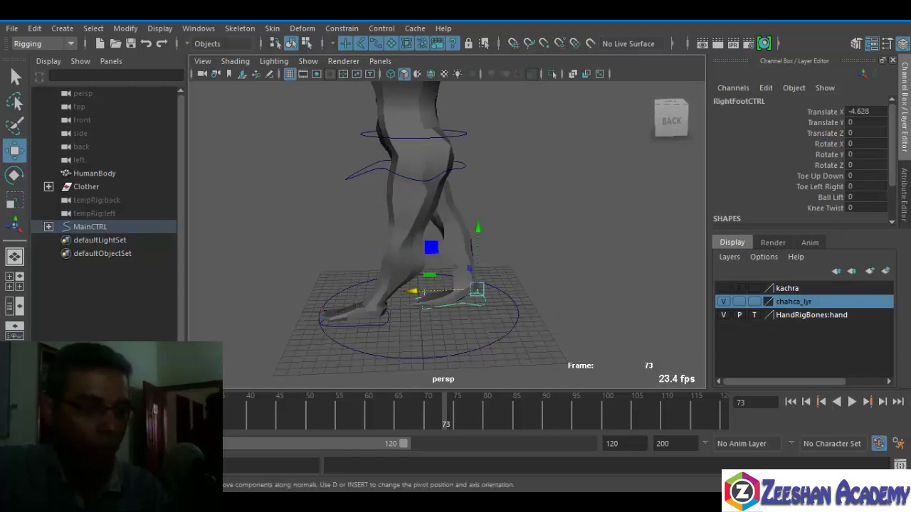
- Go to frame 1, lower RootCTRL slightly and set a keyframe on it
click(334, 185)
key(alt+v)
key(alt+v)
alt+middle_drag(335, 185, 356, 217)
click(395, 208)
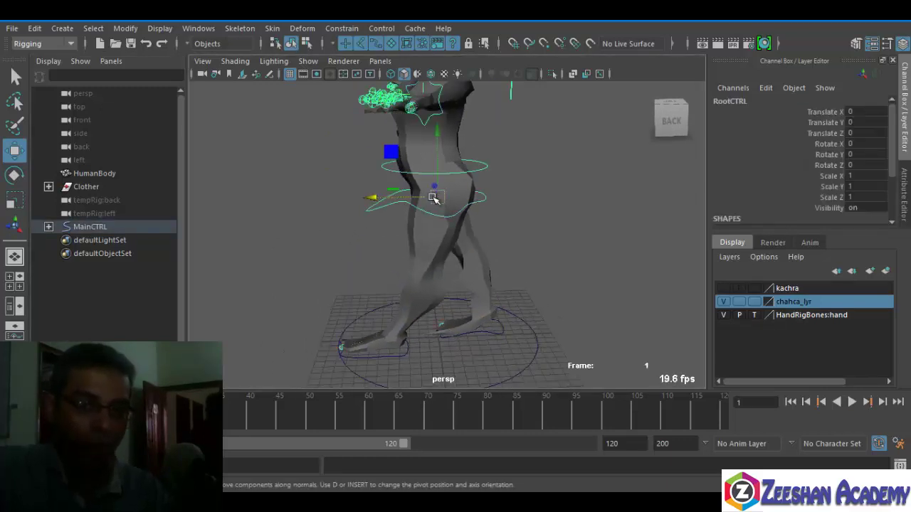
drag(432, 197, 433, 204)
key(s)
- Set keyframes on LeftFootCTRL and RightFootCTRL at frame 1
alt+drag(410, 259, 373, 232)
click(370, 338)
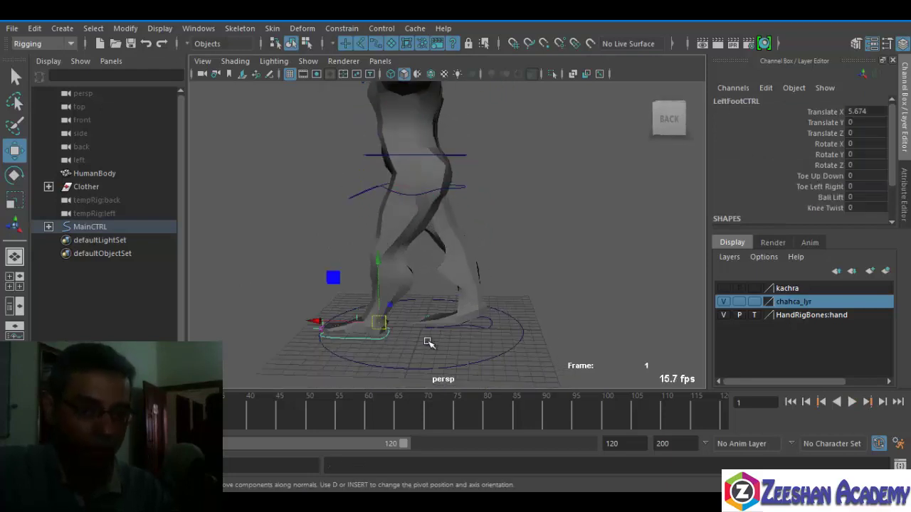
key(s)
click(475, 327)
alt+drag(452, 338, 444, 333)
key(s)
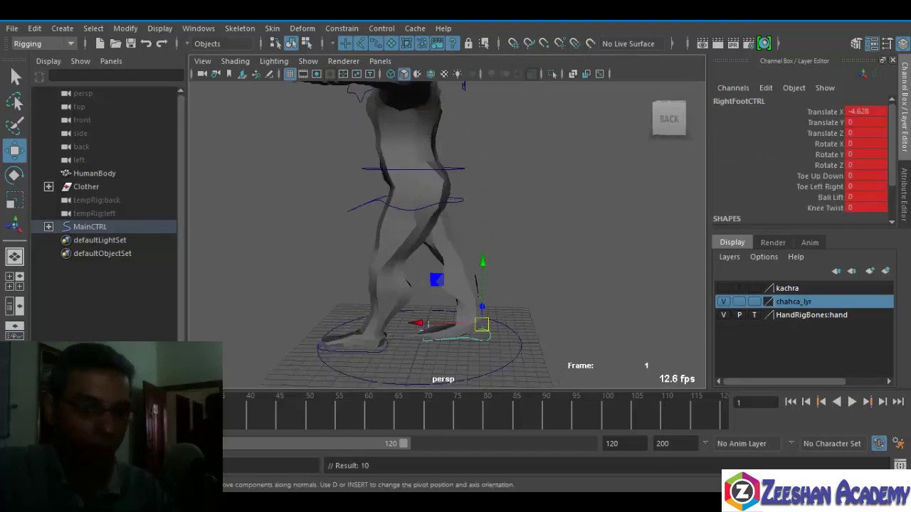
- At frame 12, key RightFootCTRL forward at about 14.61 in X and RootCTRL forward at about 9.231 in X
key(alt+v)
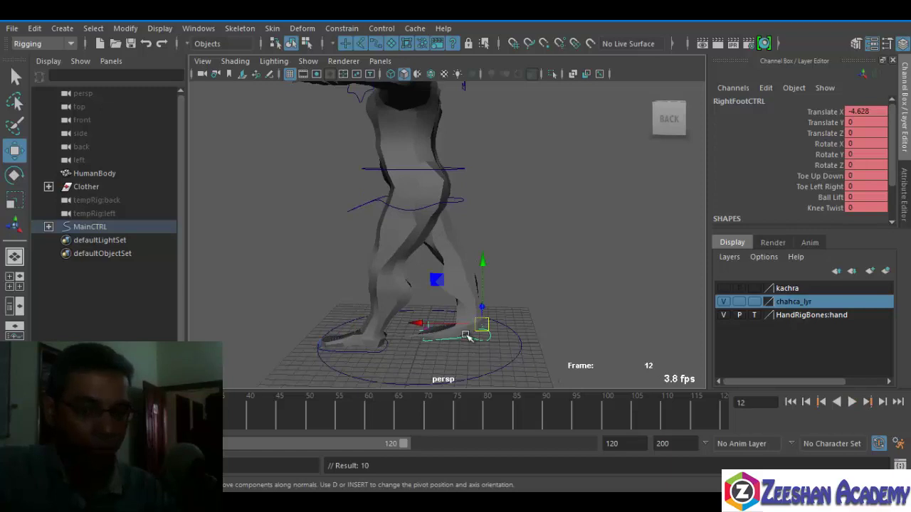
drag(465, 335, 303, 321)
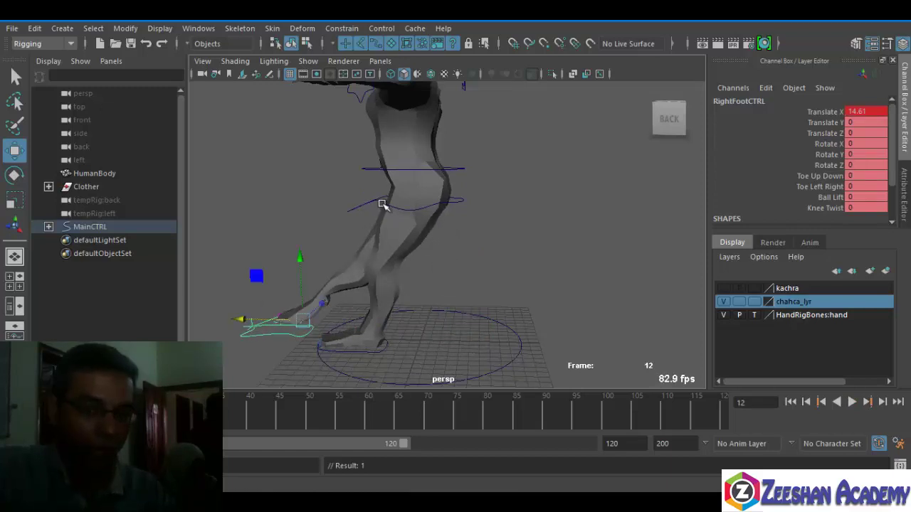
click(382, 206)
drag(381, 203, 388, 343)
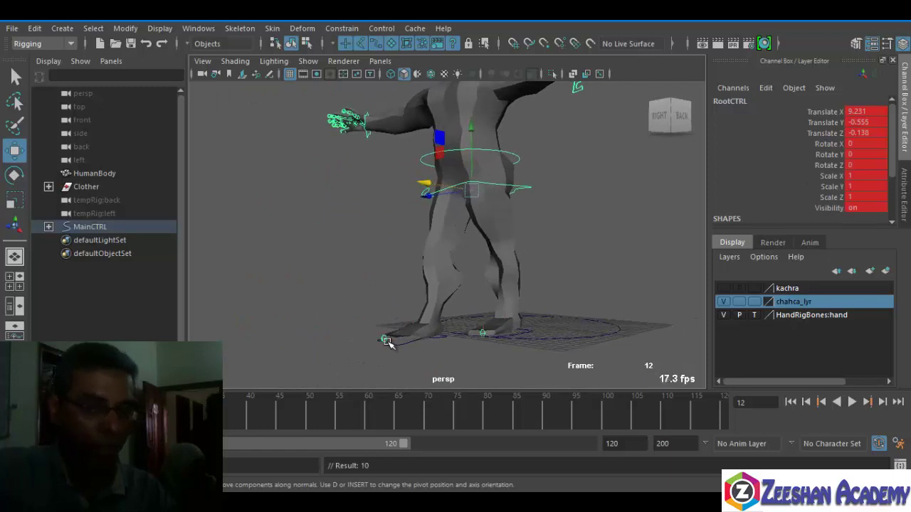
alt+drag(466, 363, 496, 360)
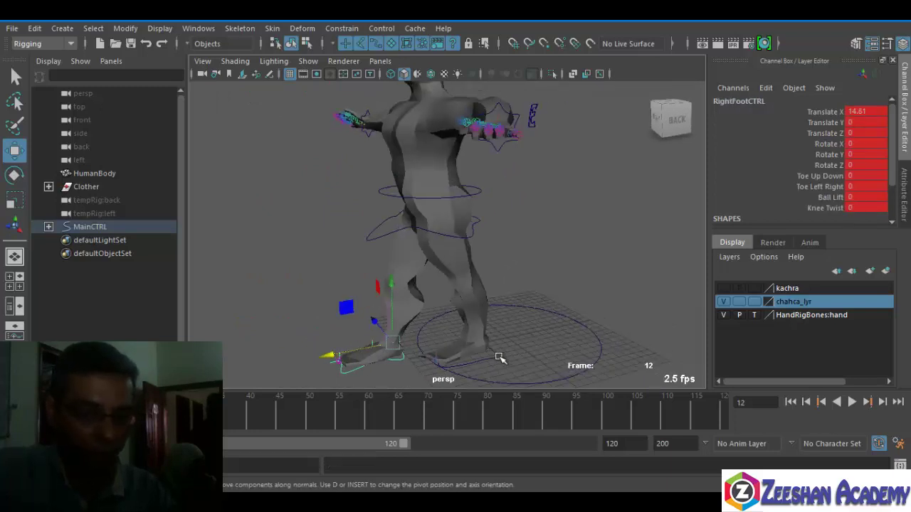
- At frame 24, move LeftFootCTRL forward for the next stride and key RootCTRL at about 18.155 in Translate X
click(496, 358)
click(495, 358)
key(alt+v)
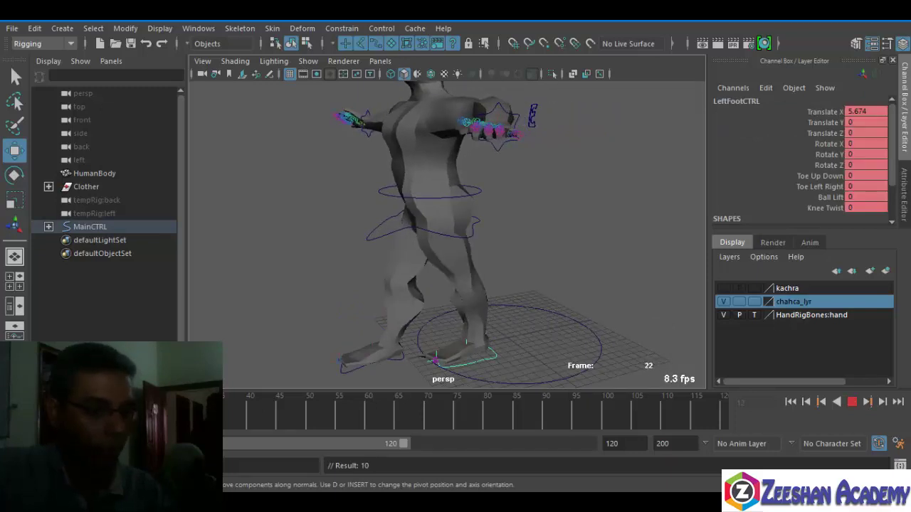
key(alt+v)
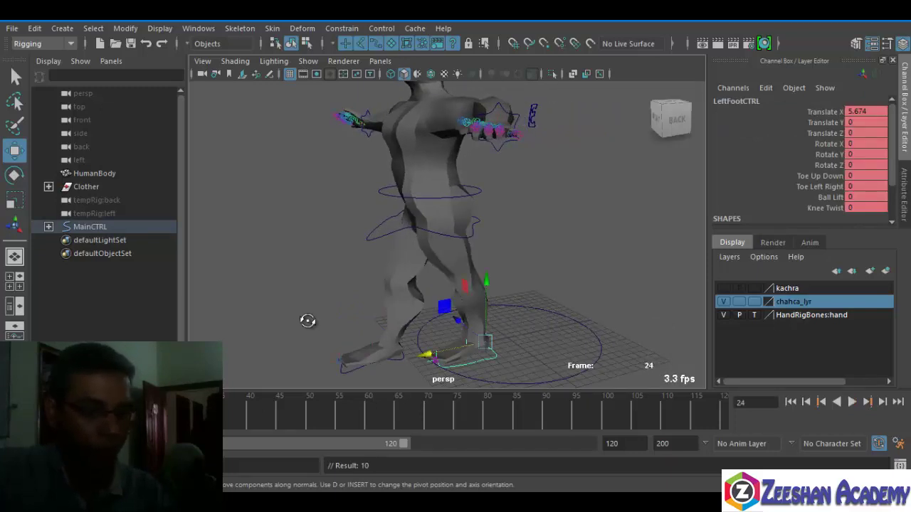
alt+drag(306, 319, 234, 335)
click(354, 211)
drag(353, 211, 352, 326)
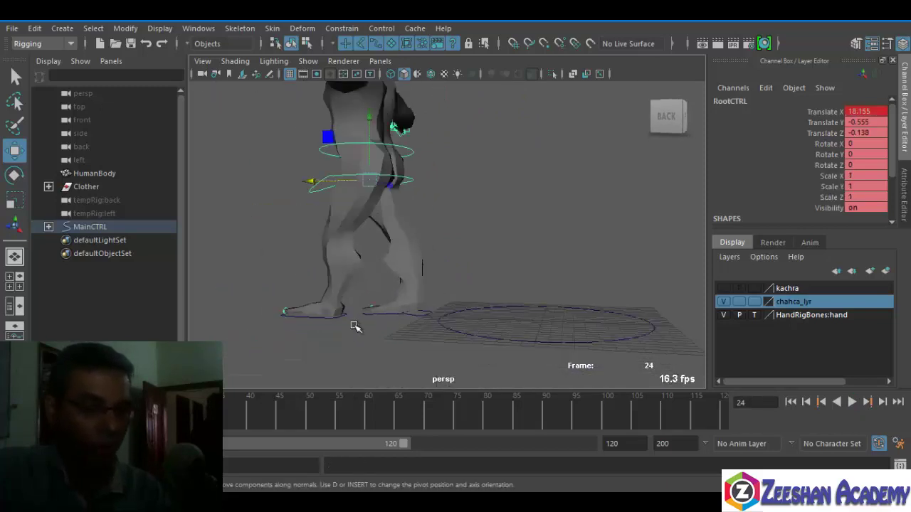
- Select RightFootCTRL and play back the walking animation from a side view to check the stride
click(335, 313)
click(397, 314)
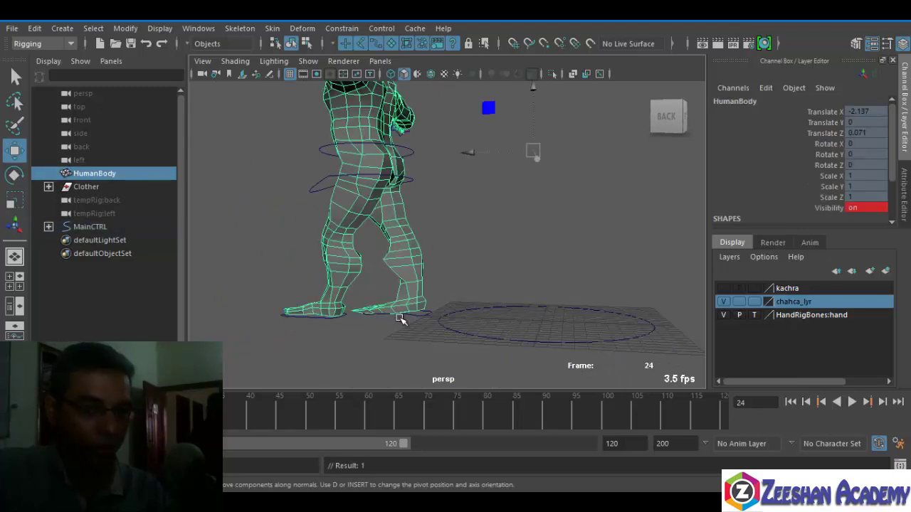
key(ctrl+z)
click(421, 314)
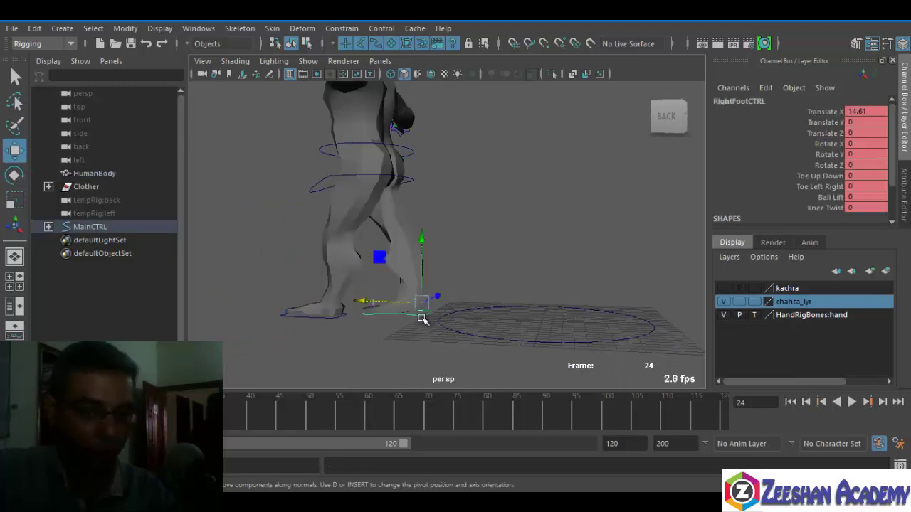
alt+drag(483, 305, 232, 384)
key(alt+v)
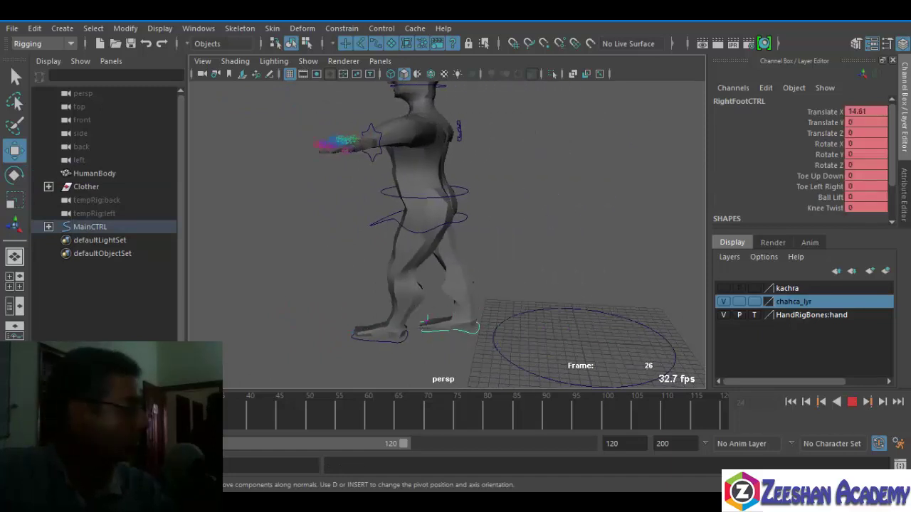
key(alt+v)
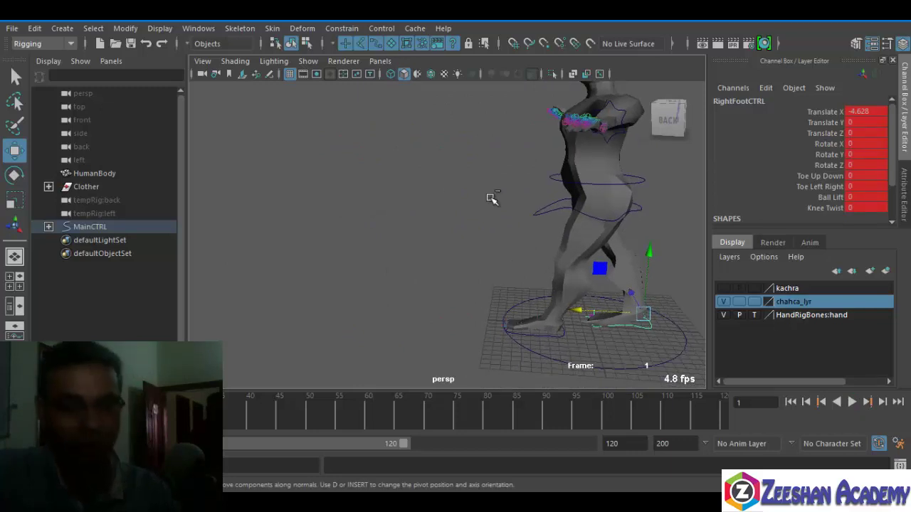
- Save the character rig scene as Human CharacterRigg.mb, accepting the student version notice
key(ctrl+s)
click(425, 268)
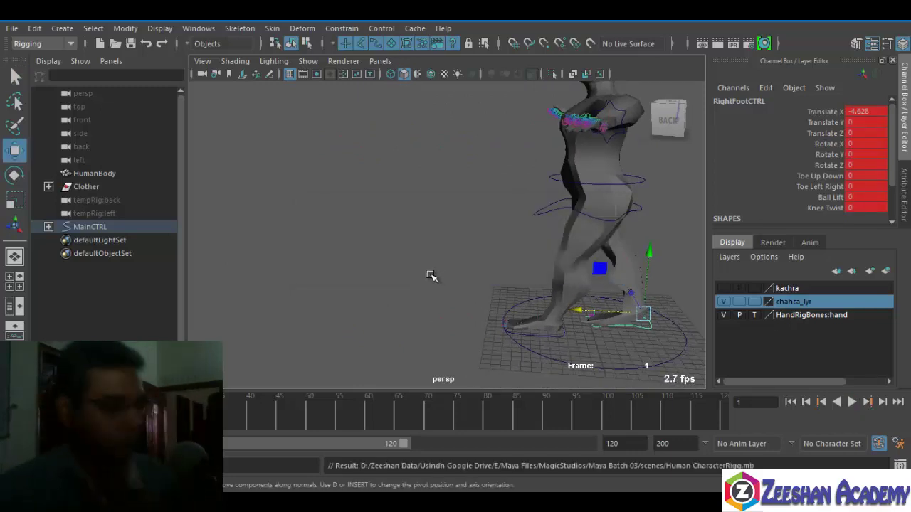
key(ctrl+s)
- Select the HumanBody mesh and examine the head and face topology from the front at close range
alt+drag(518, 235, 400, 177)
click(400, 176)
key(f)
alt+drag(378, 207, 278, 233)
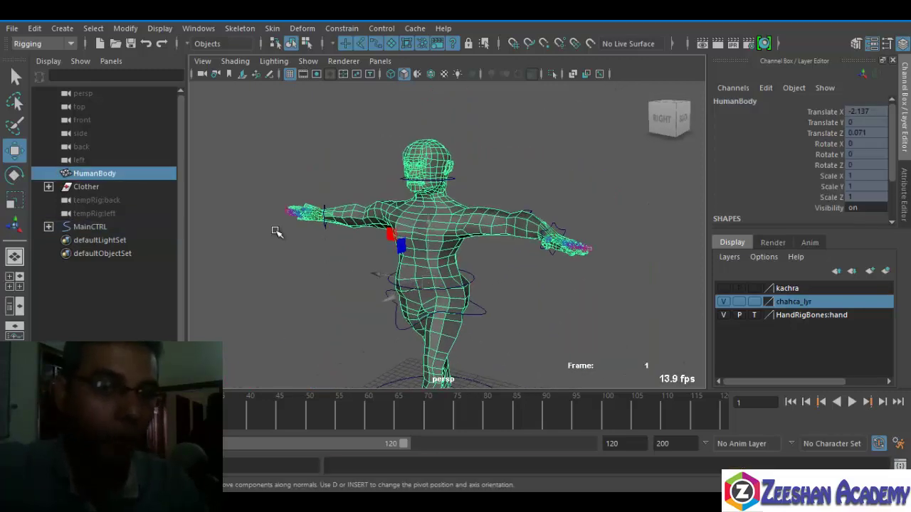
alt+right_drag(277, 233, 362, 213)
alt+drag(363, 214, 539, 260)
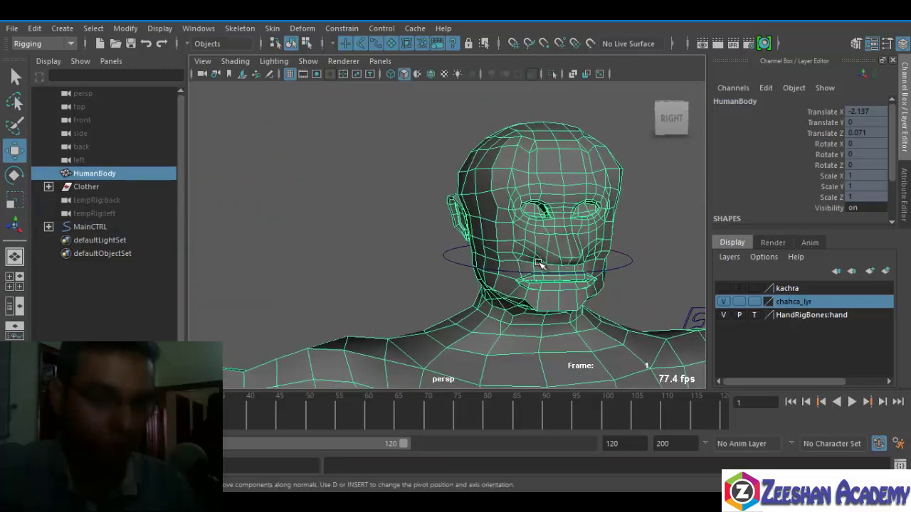
alt+right_drag(539, 260, 596, 264)
alt+drag(597, 264, 545, 271)
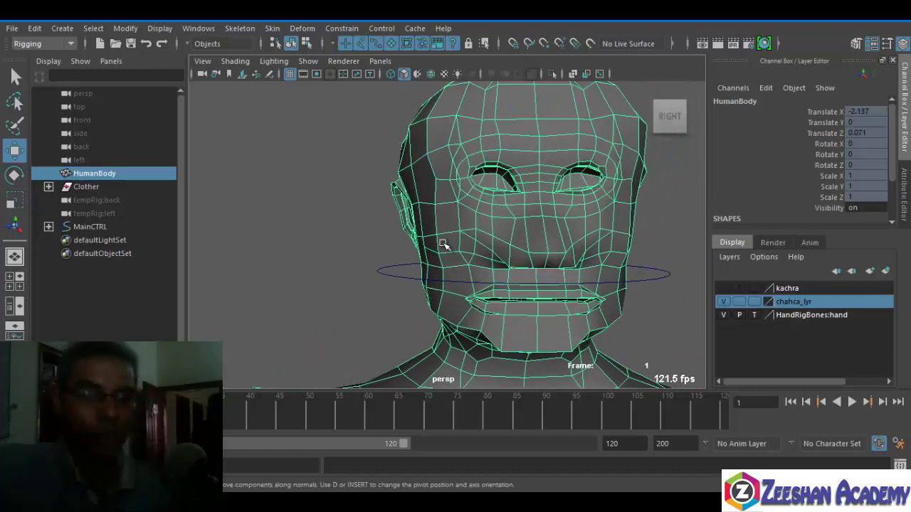
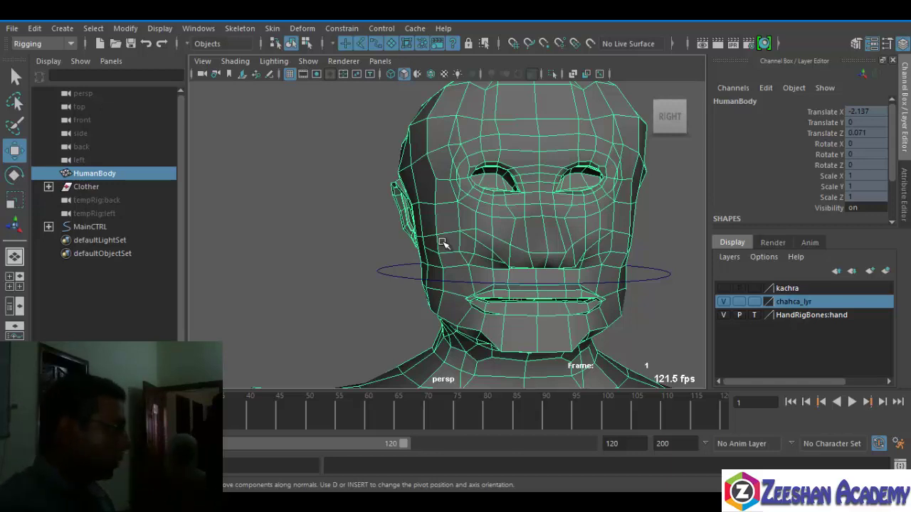
- Save the current scene and open YoungJumman Test.mb from the MayaBatch02 scenes folder
key(ctrl+s)
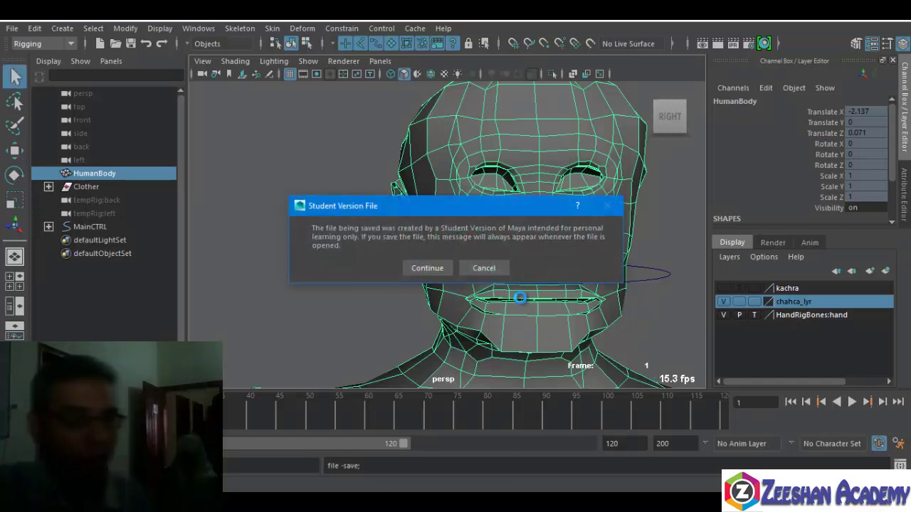
click(441, 270)
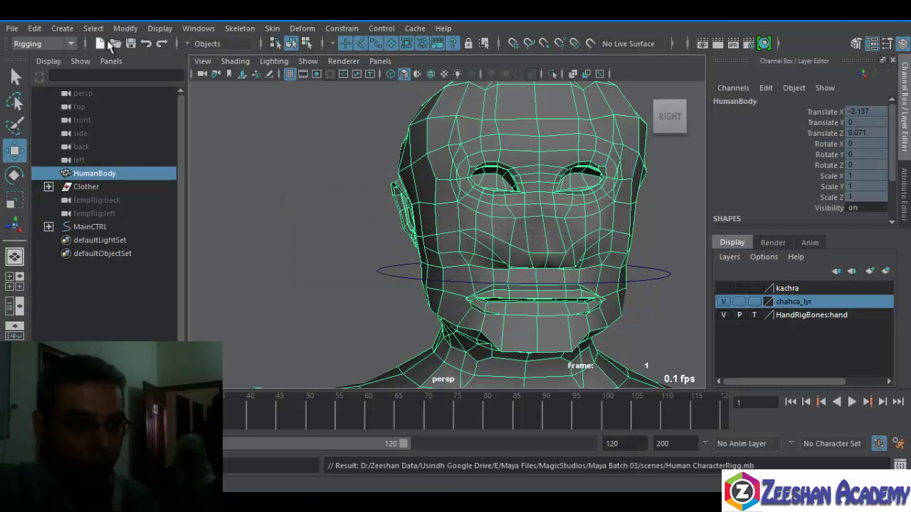
key(ctrl+o)
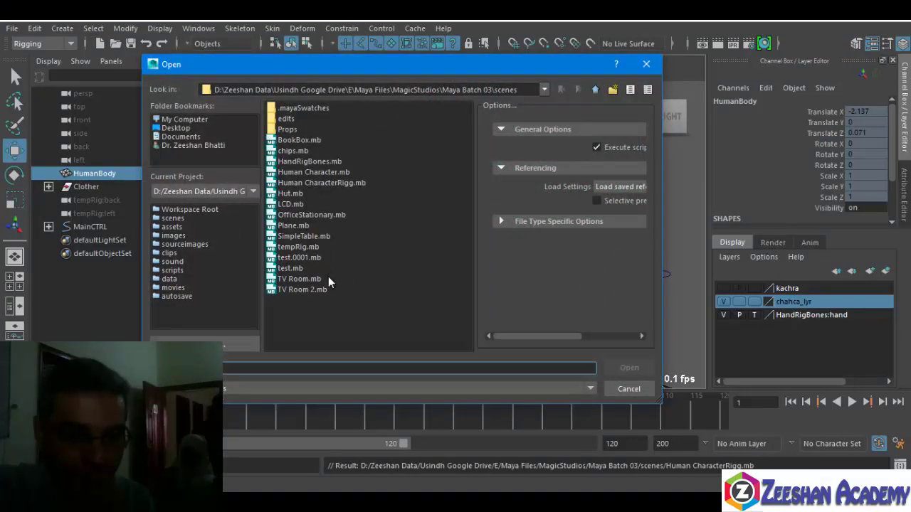
double_click(595, 90)
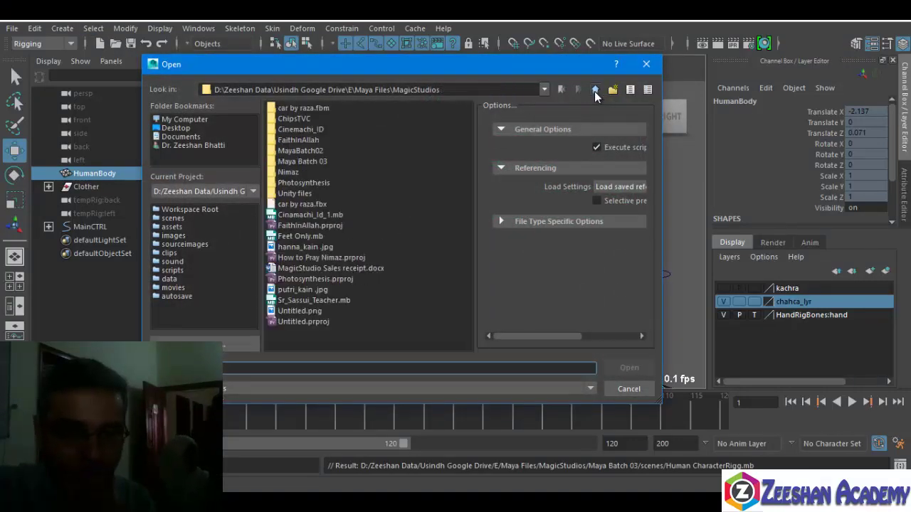
double_click(307, 157)
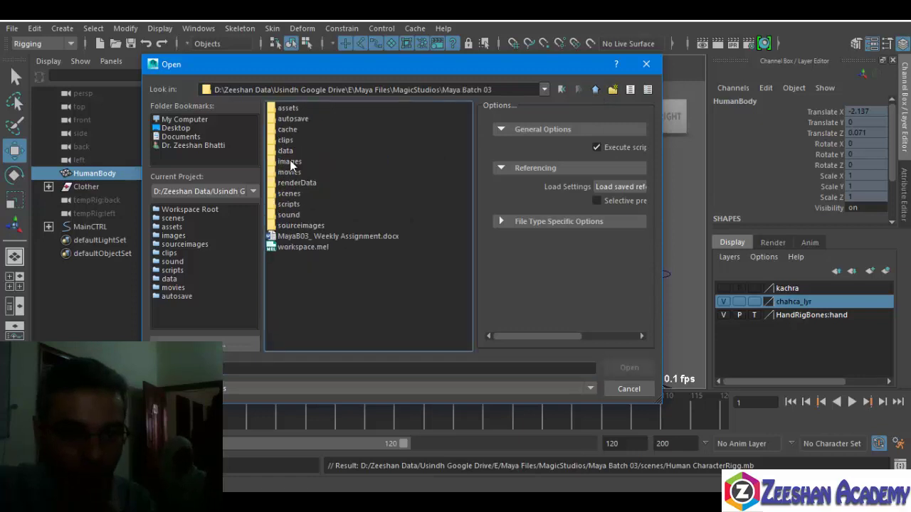
key(BackSpace)
double_click(308, 150)
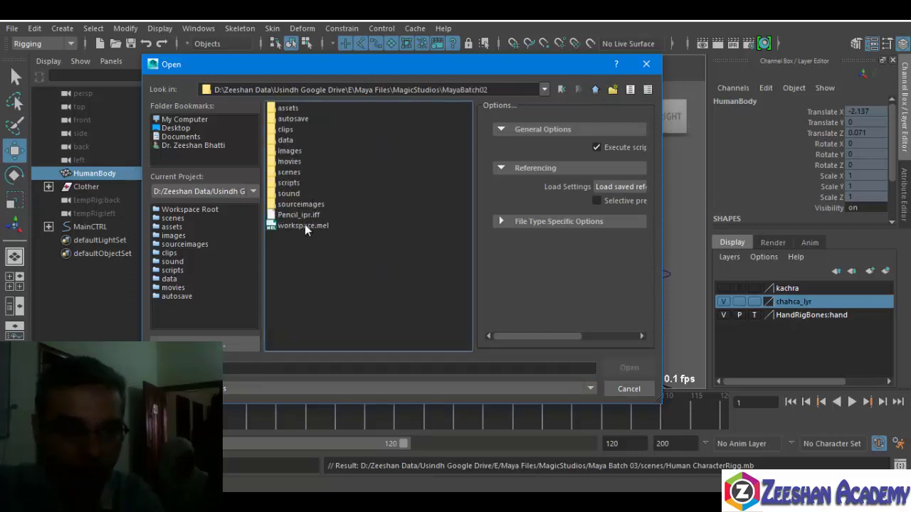
double_click(295, 176)
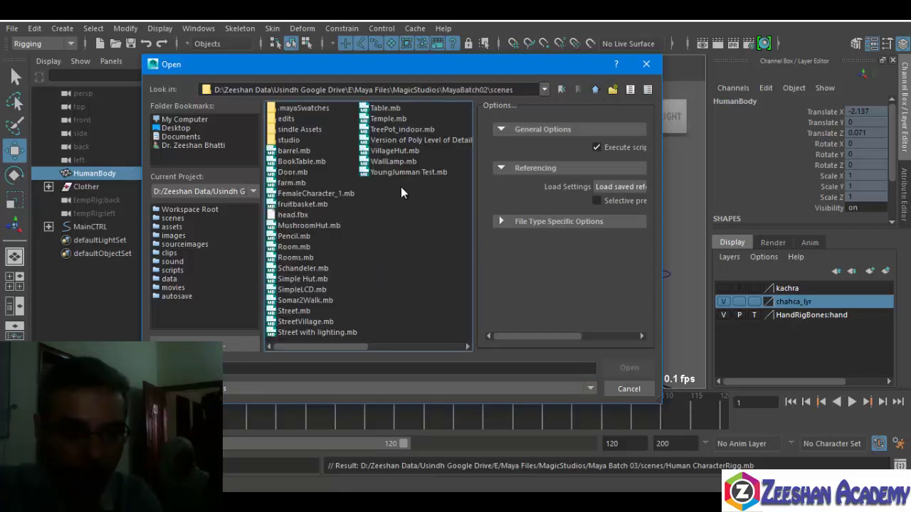
double_click(398, 172)
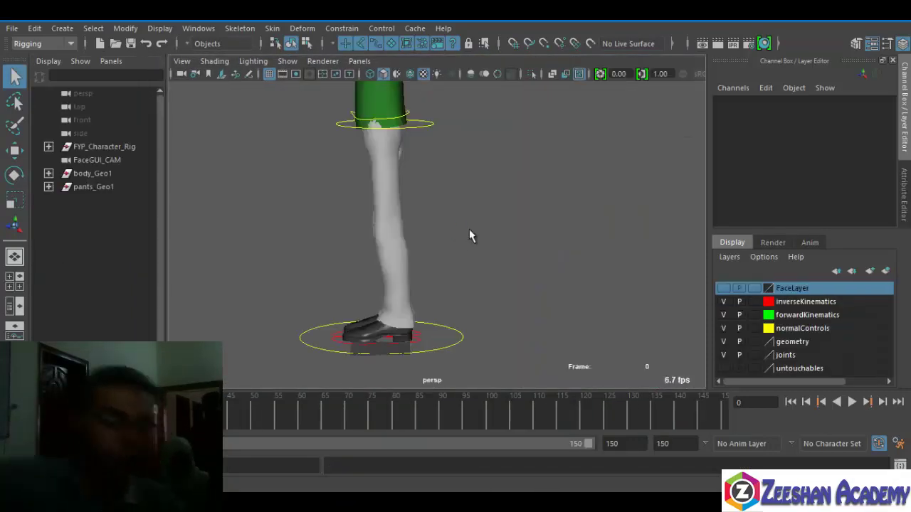
- Show FaceLayer and hide the inverseKinematics, forwardKinematics and normalControls layers, keeping the geometry layer visible
alt+middle_drag(469, 232, 469, 394)
alt+drag(469, 377, 583, 258)
alt+middle_drag(583, 258, 510, 359)
scroll(429, 272, up, 3)
alt+drag(429, 273, 502, 299)
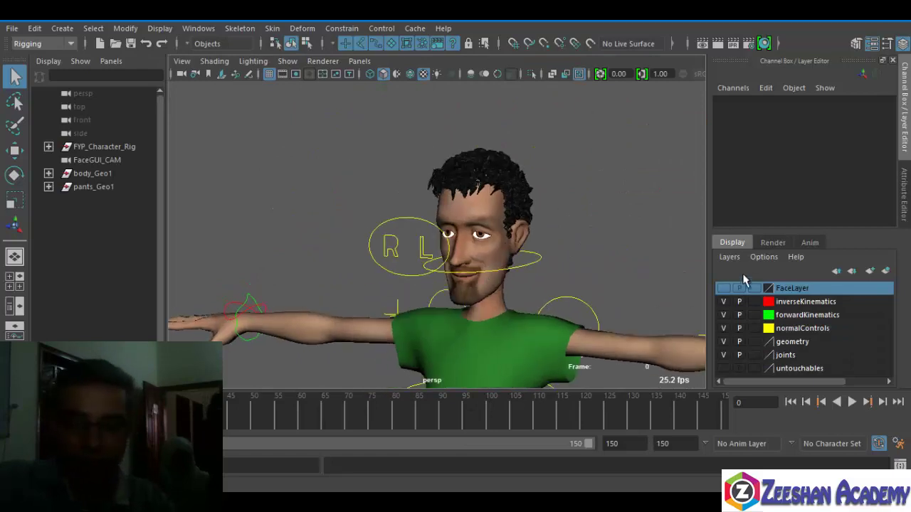
click(723, 287)
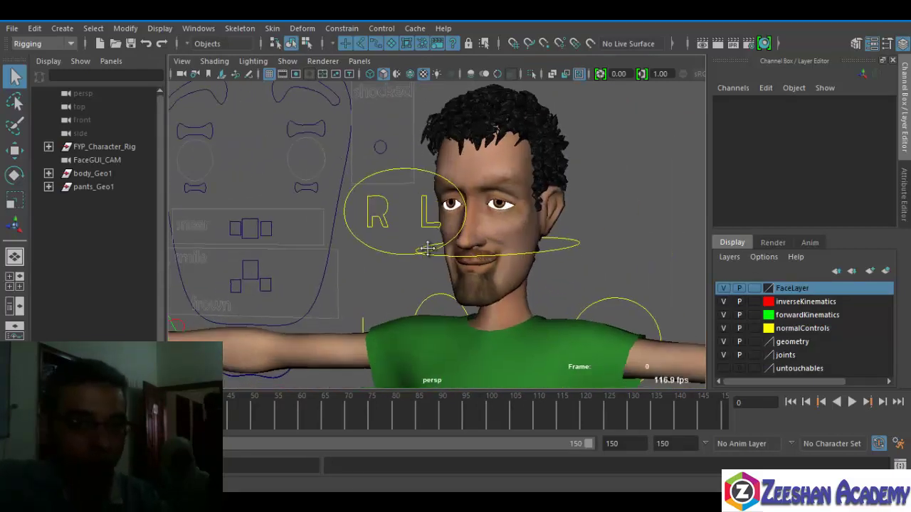
click(722, 318)
click(723, 330)
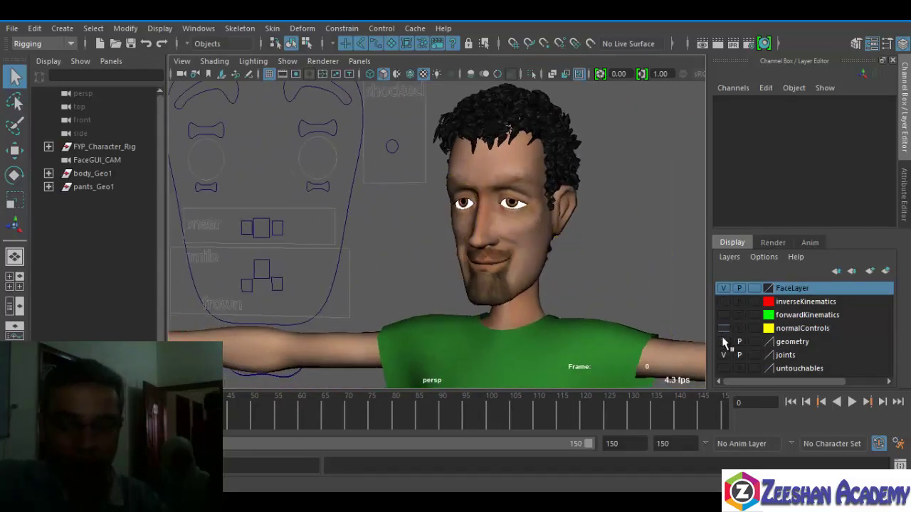
click(723, 341)
click(723, 342)
- Try the shocked and sad/angry face sliders, finishing with shockedCTRL at about 0.002 in Translate Y
alt+middle_drag(427, 318, 498, 319)
alt+right_drag(498, 319, 295, 164)
click(447, 200)
key(w)
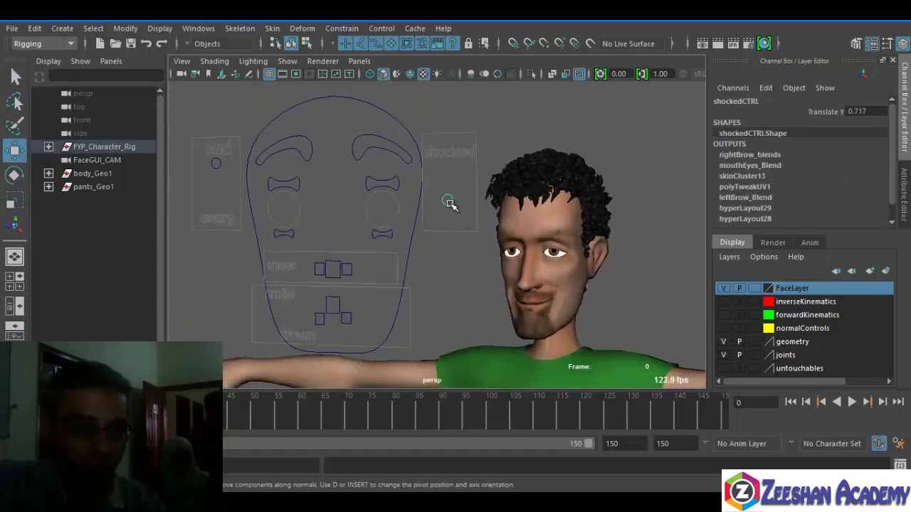
mouse_move(446, 200)
mouse_down()
mouse_move(456, 154)
mouse_move(422, 204)
mouse_move(444, 182)
mouse_move(442, 165)
mouse_move(456, 218)
mouse_move(459, 201)
mouse_up()
click(447, 202)
click(446, 180)
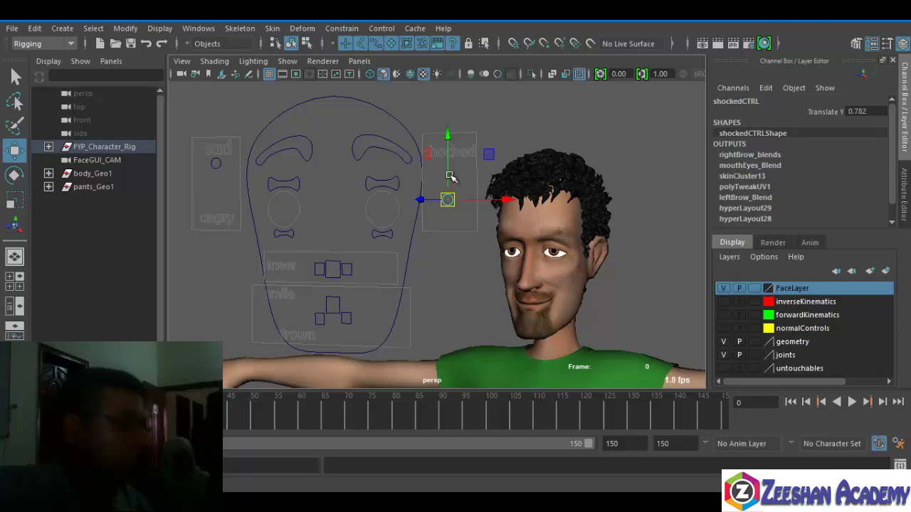
drag(447, 198, 447, 168)
drag(227, 158, 211, 183)
drag(216, 166, 212, 223)
drag(443, 164, 454, 182)
drag(448, 169, 448, 208)
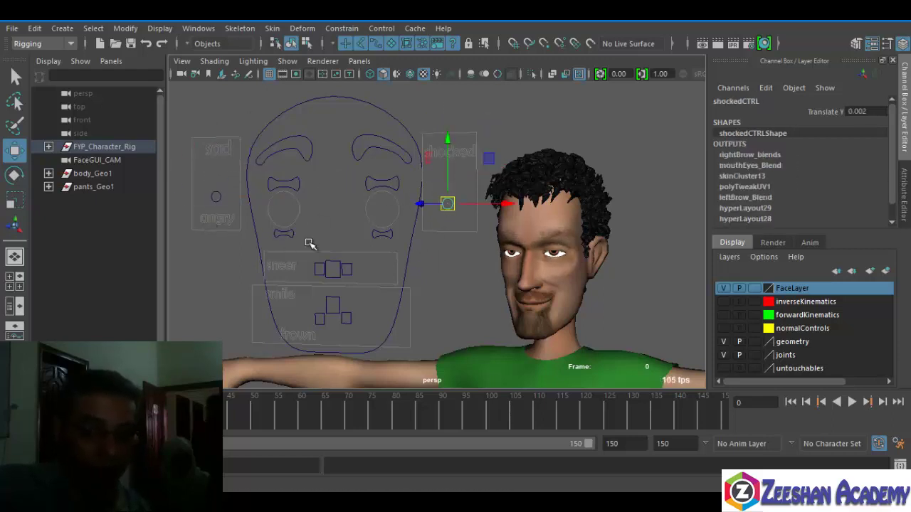
- Close both eyes by lowering the left and right upper blink controls together to about -7.864 in Translate Y
click(297, 183)
shift+click(377, 185)
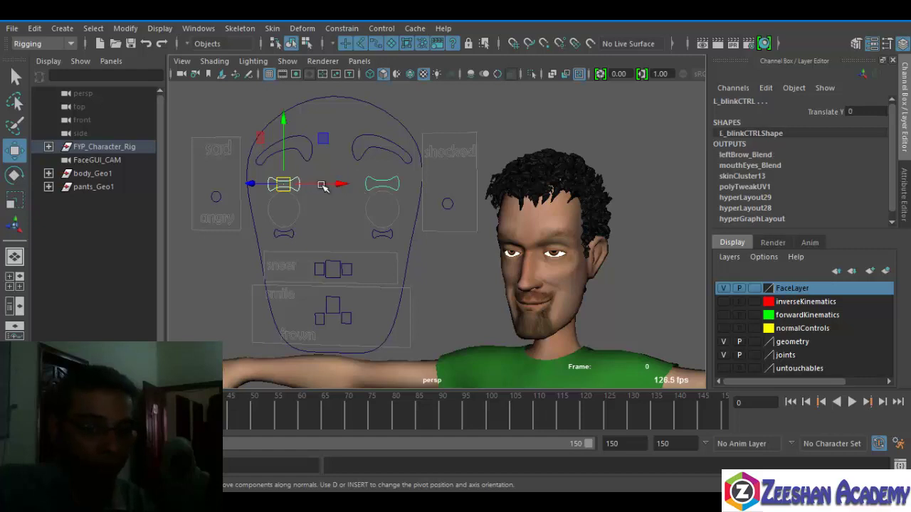
drag(285, 168, 285, 207)
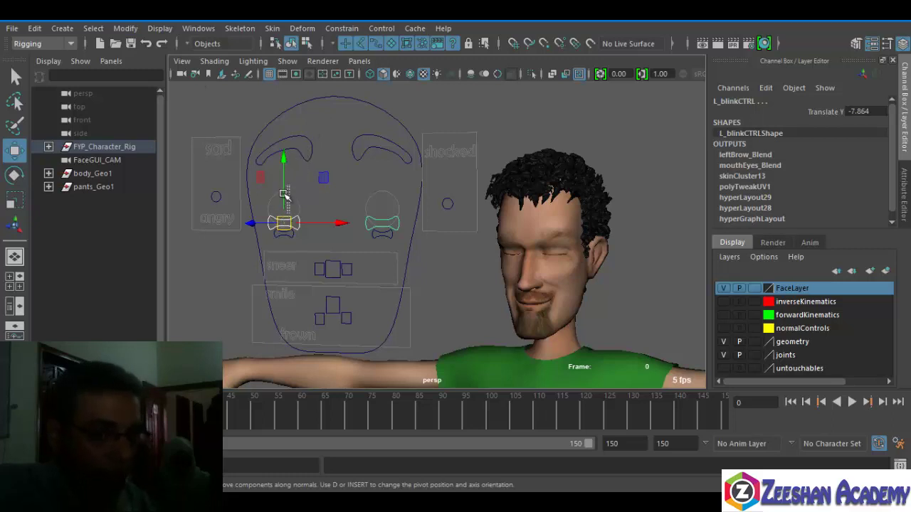
click(284, 194)
click(284, 224)
- Reopen the left eye with its blink control and raise the left eyebrow control to 6 in Translate Y
click(445, 227)
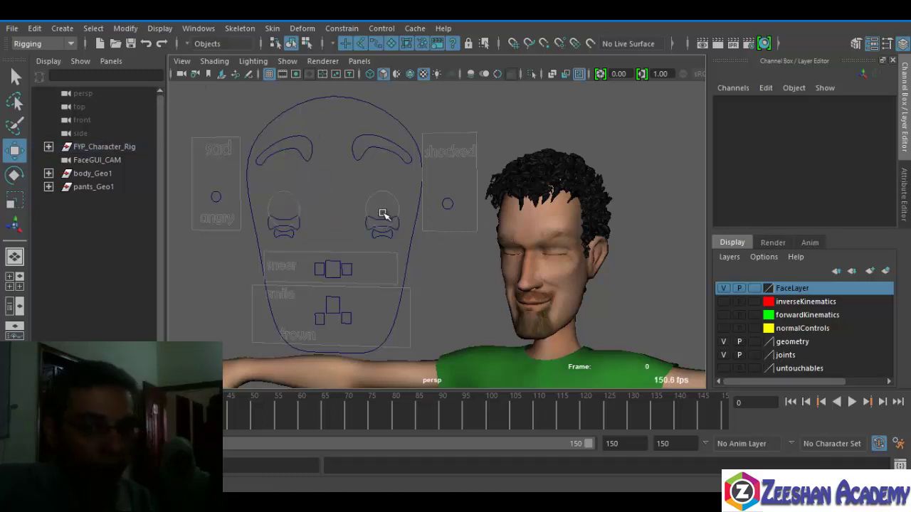
click(363, 224)
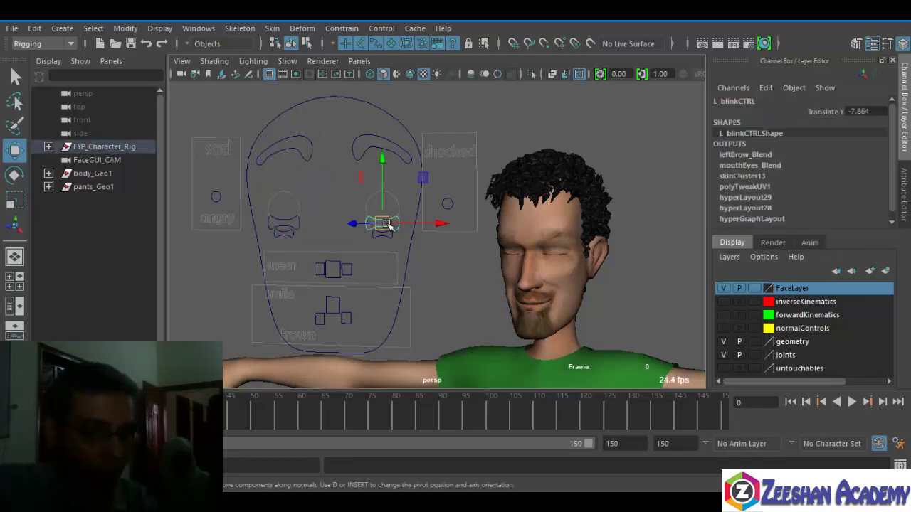
drag(384, 224, 384, 135)
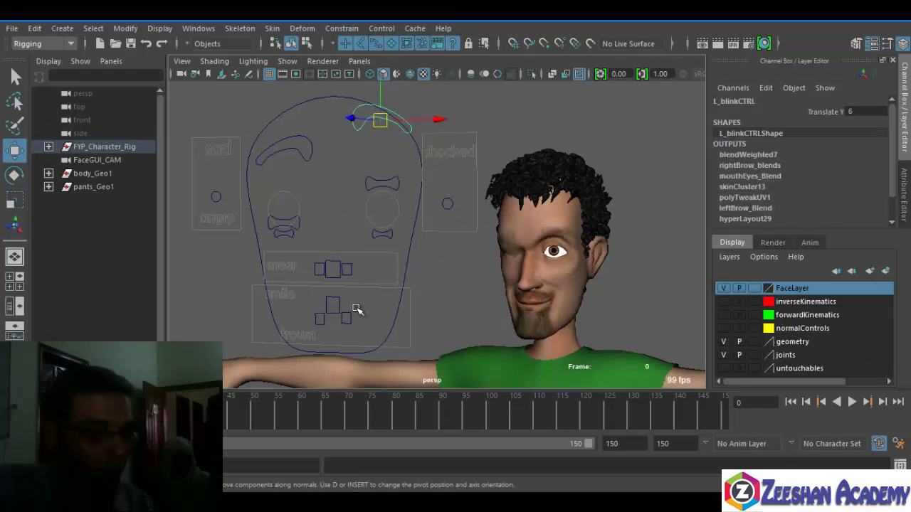
- Try lowering smileFrownCTRL to about 0.852 in Translate Y and undo the move
drag(333, 305, 293, 309)
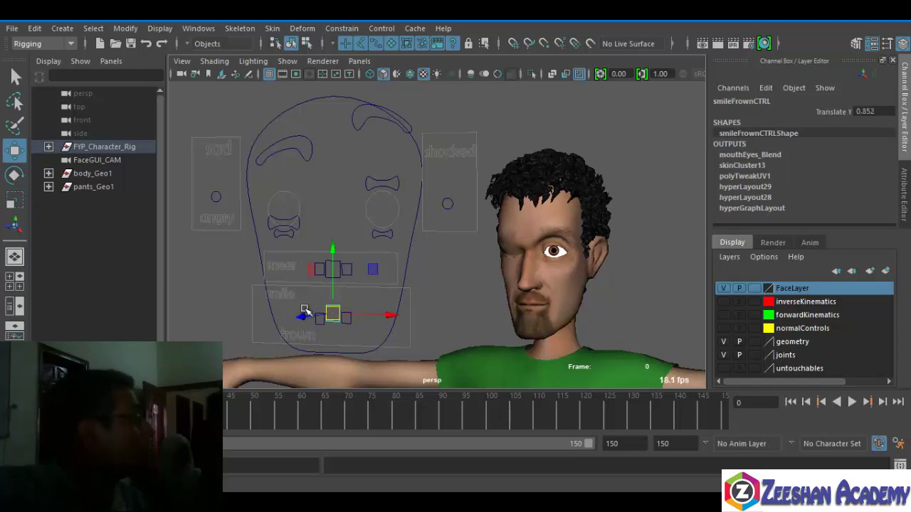
key(ctrl+z)
- Reopen the right eye with R_blinkCTRL and raise both eyebrow controls to 6 in Translate Y
click(285, 222)
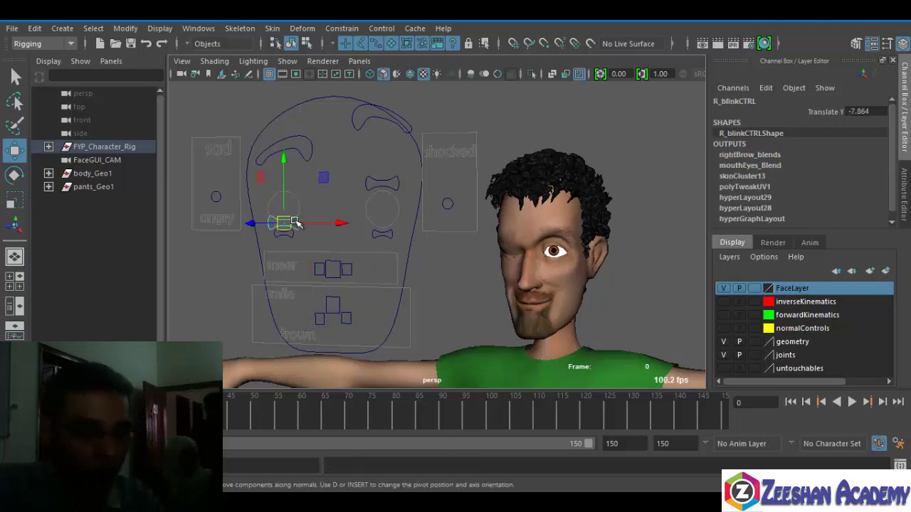
drag(286, 222, 360, 114)
click(365, 106)
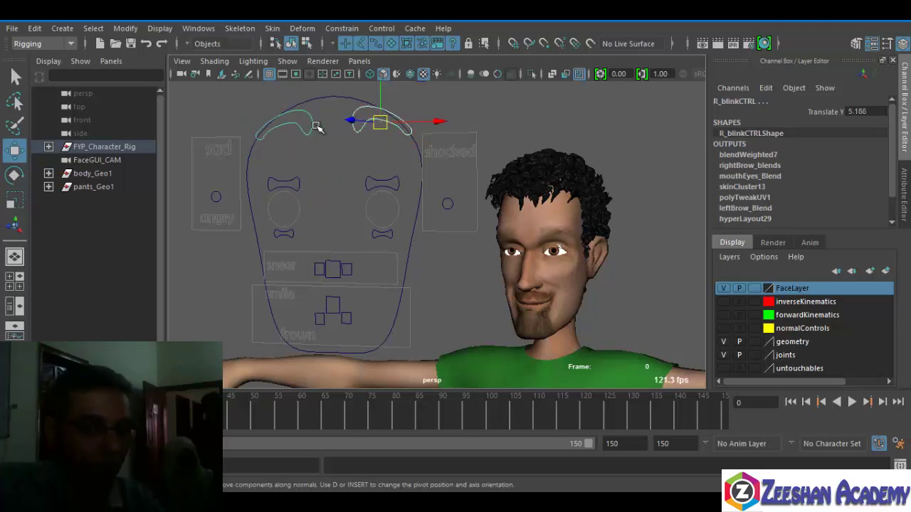
shift+click(311, 128)
scroll(355, 199, down, 3)
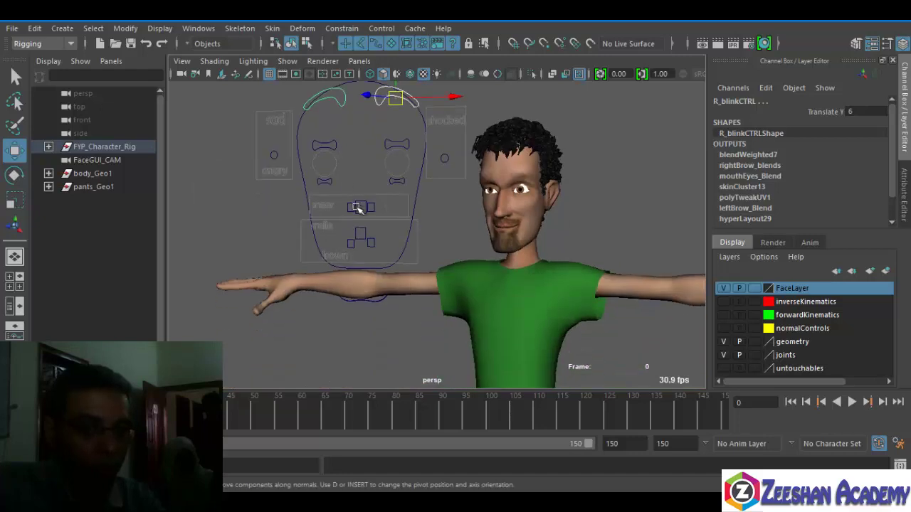
- Try raising the left and right sneer controls together on the face panel, then clear the selection
click(363, 207)
mouse_move(362, 207)
mouse_down()
mouse_move(360, 195)
mouse_move(363, 205)
mouse_up()
scroll(363, 213, up, 3)
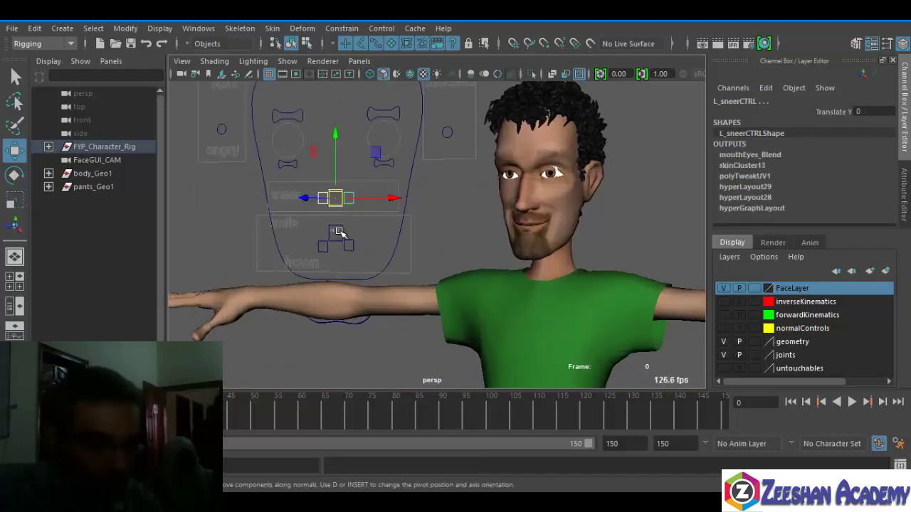
click(562, 244)
alt+middle_drag(562, 243, 542, 202)
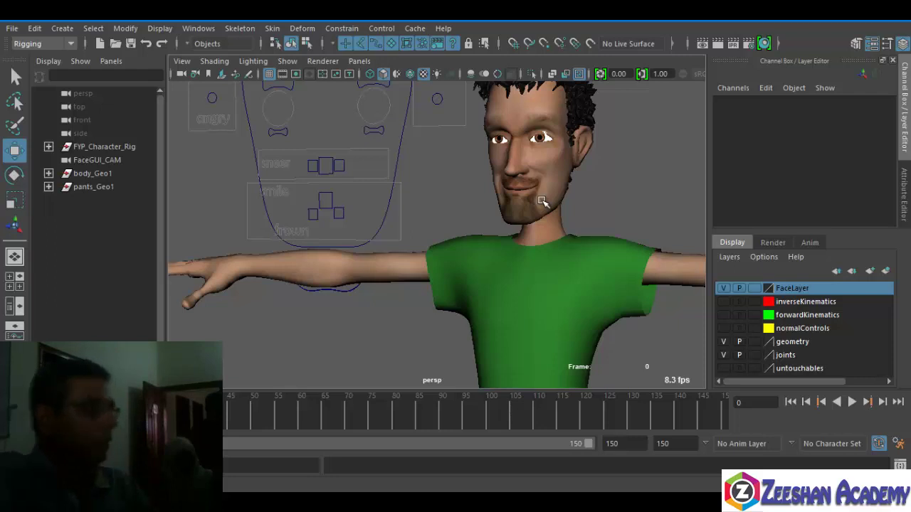
- Make the inverseKinematics, forwardKinematics and normalControls layers visible to show the body controls
click(725, 328)
alt+right_drag(638, 303, 424, 237)
alt+drag(424, 238, 418, 278)
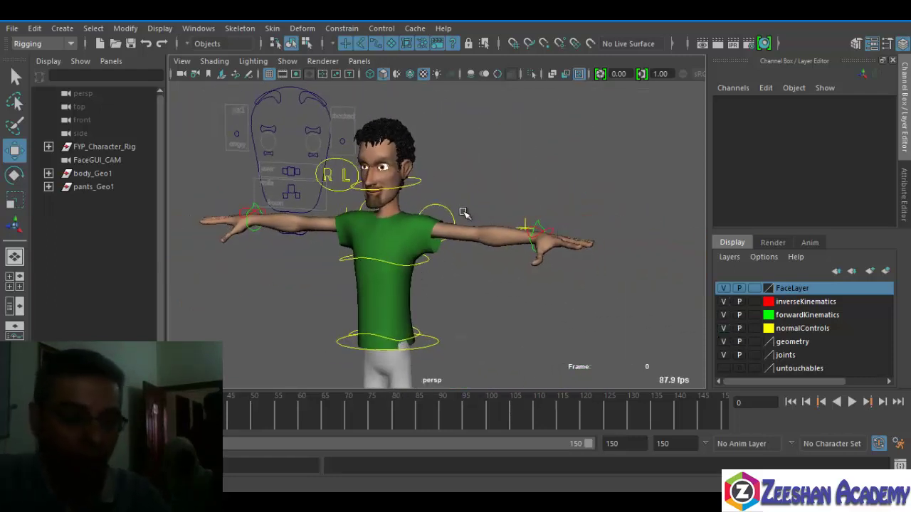
- Move CTRL_L_IKhand inward to bend the left arm and bring the hand in front of the left shoulder
click(456, 210)
click(550, 229)
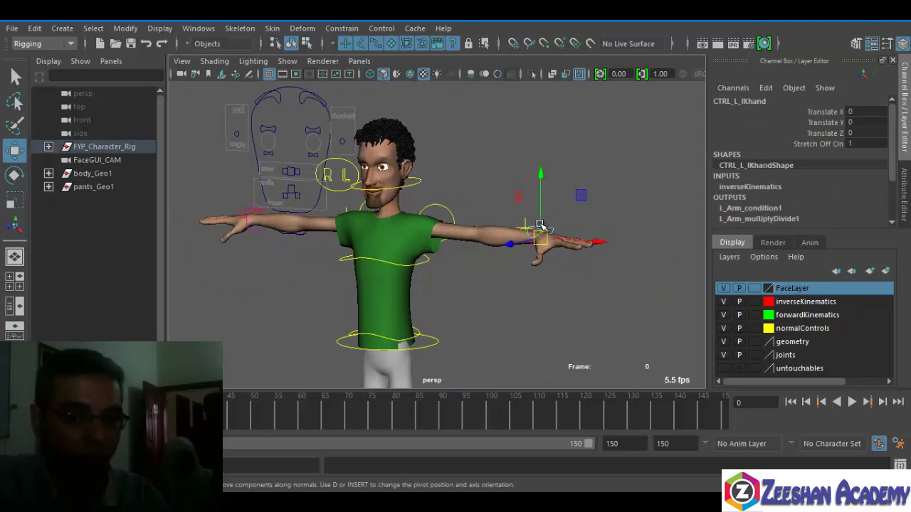
drag(541, 224, 491, 263)
- Rotate CTRL_L_wrist to about -42.381, 5.926, 27.204 and set its Index, Middle, Ring, Little and Thumb Curl to 11
key(e)
key(q)
click(458, 257)
key(e)
drag(826, 154, 827, 197)
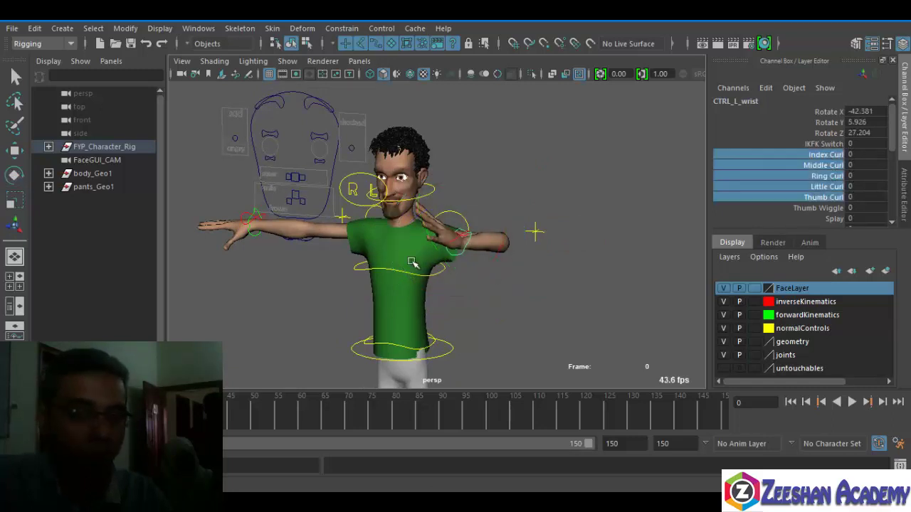
middle_drag(414, 263, 409, 265)
- Try posing the lower torso with CTRL_torso_lower and undo the changes
alt+drag(486, 254, 463, 212)
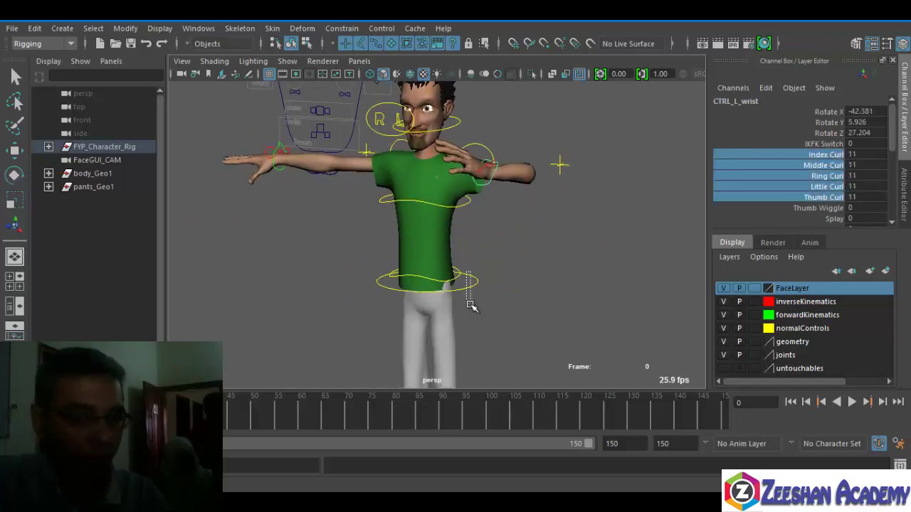
click(473, 281)
key(w)
alt+drag(491, 247, 471, 218)
click(471, 219)
key(e)
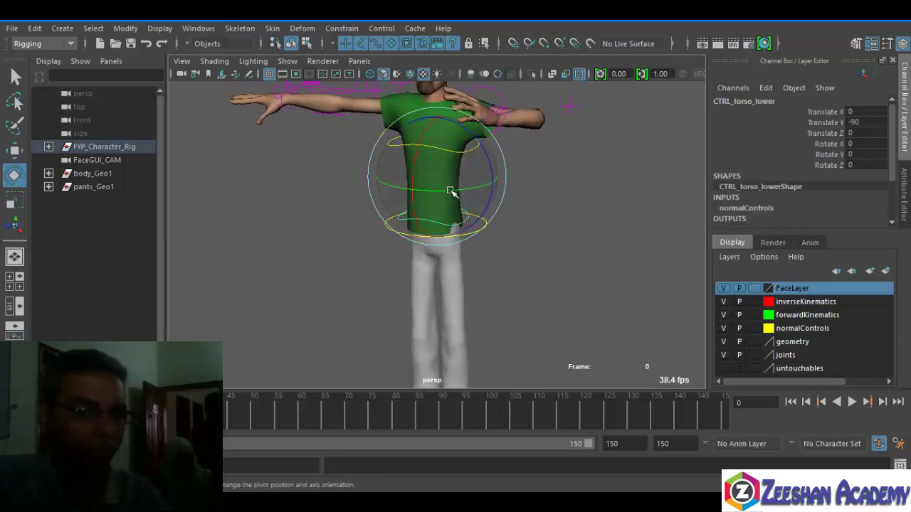
drag(427, 196, 402, 336)
key(ctrl+z)
key(ctrl+z)
key(ctrl+z)
- Try moving CTRL_L_foot to lift the left leg and undo the moves
click(450, 335)
key(w)
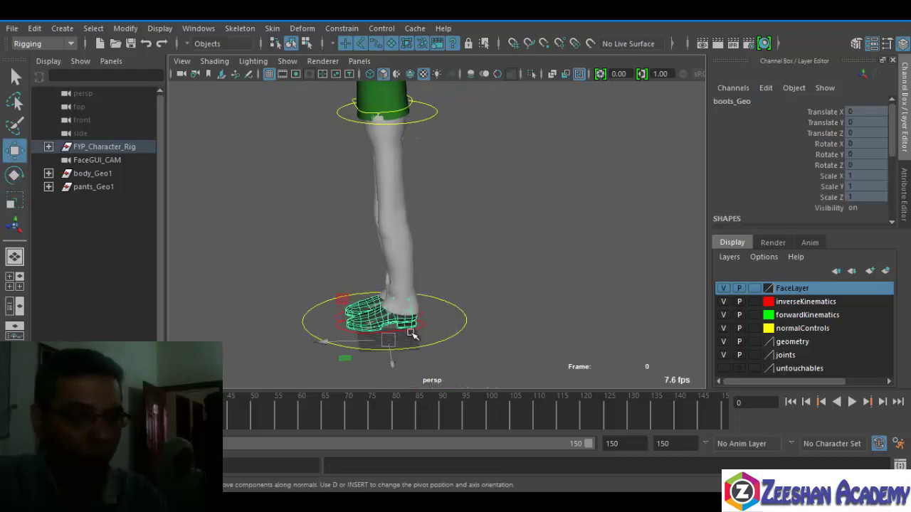
click(424, 326)
drag(407, 305, 314, 293)
key(ctrl+z)
key(ctrl+z)
key(ctrl+z)
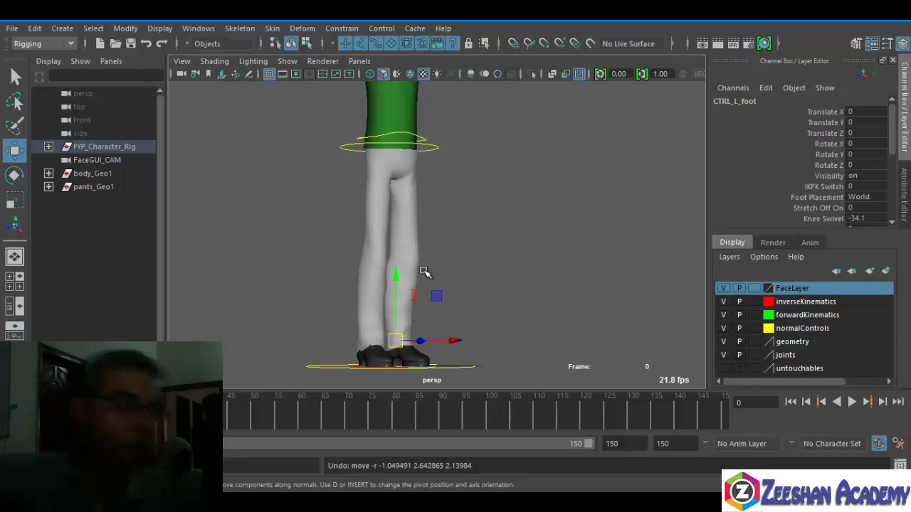
- Open the HumanIK character controls
click(252, 28)
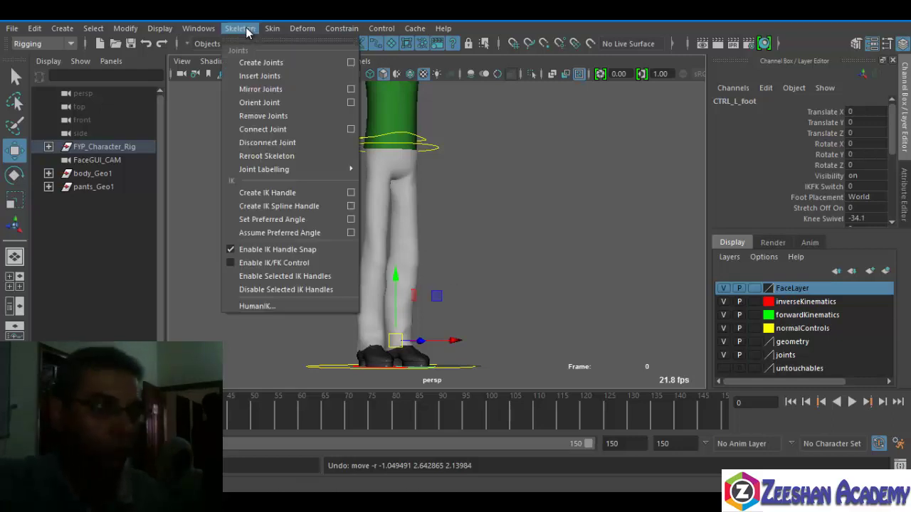
click(279, 306)
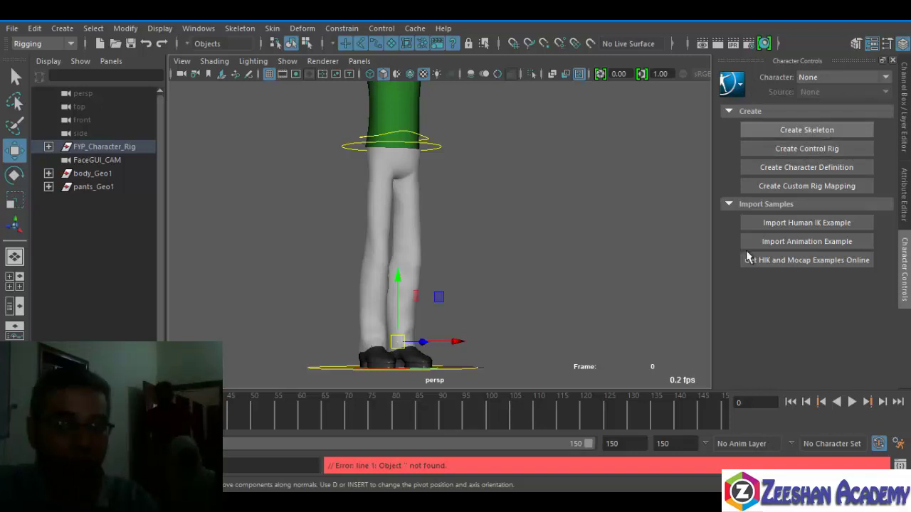
- Move the right IK hand control down to lower the right arm beside the body
alt+middle_drag(466, 214, 474, 352)
alt+drag(474, 351, 433, 203)
alt+right_drag(433, 204, 718, 265)
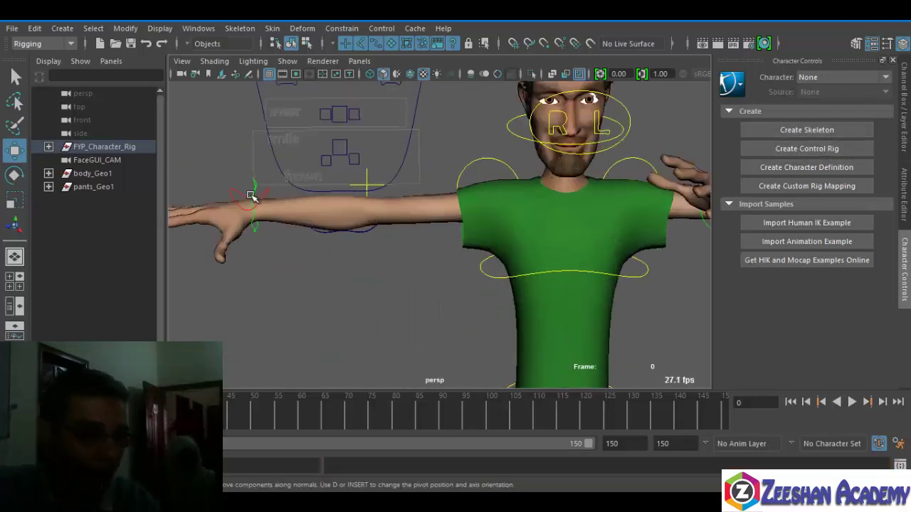
click(259, 190)
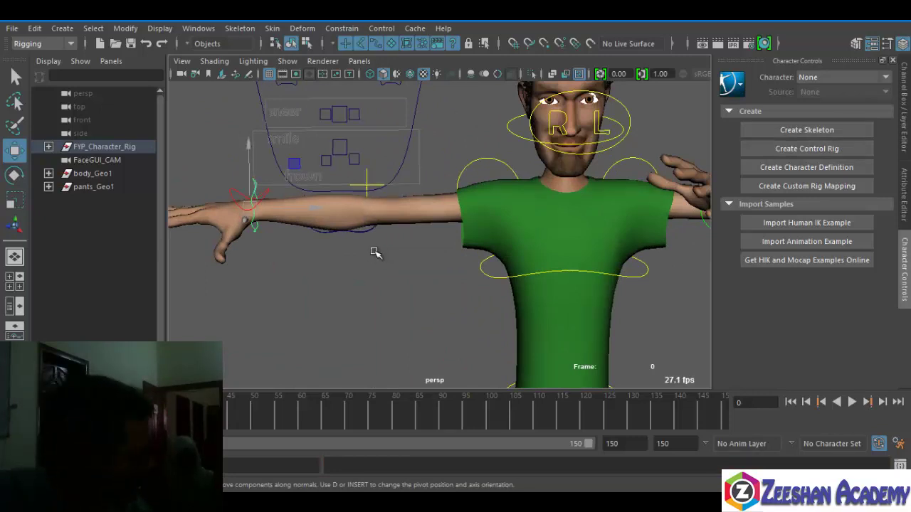
alt+drag(233, 213, 425, 338)
alt+drag(473, 357, 425, 200)
drag(367, 276, 476, 141)
- Try rotating the head control to tilt the head and undo the rotations
click(545, 168)
key(e)
key(ctrl+z)
key(ctrl+z)
key(ctrl+z)
key(ctrl+z)
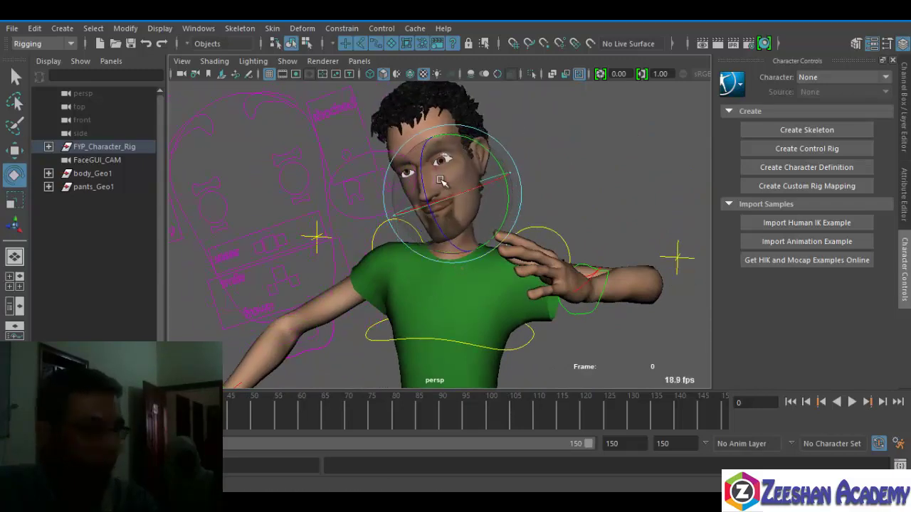
key(ctrl+z)
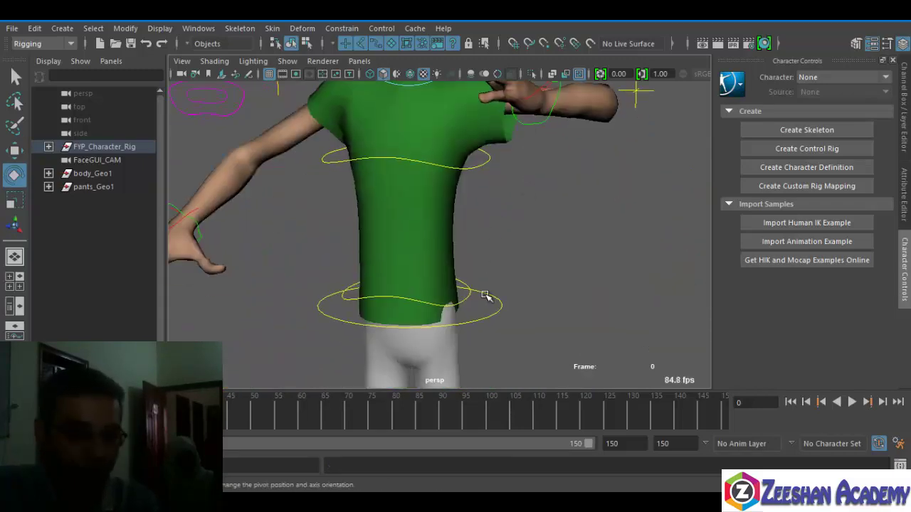
- Try moving the outer waist control to shift the body and undo the move
click(484, 302)
key(w)
scroll(423, 314, up, 3)
key(f)
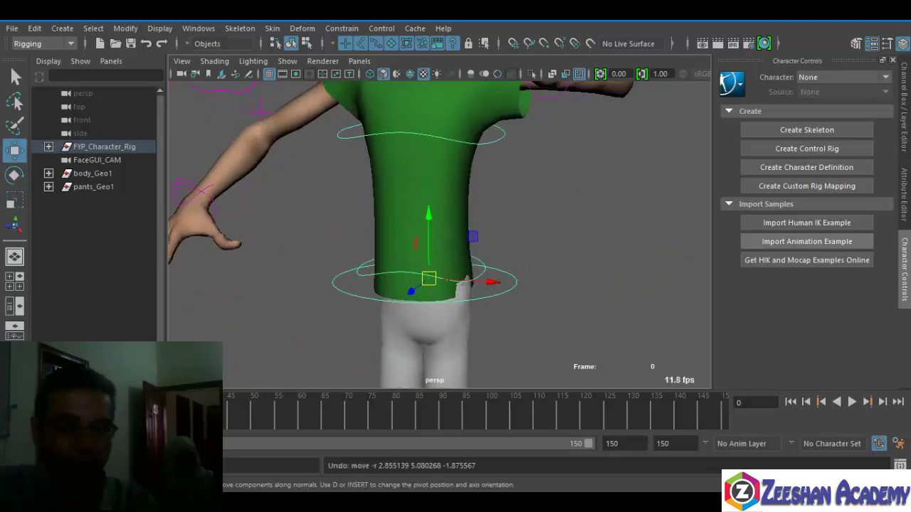
- Return to the channel and layer settings, hide the geometry layer and turn on joint display in the viewport
click(904, 117)
scroll(351, 155, up, 1)
click(371, 175)
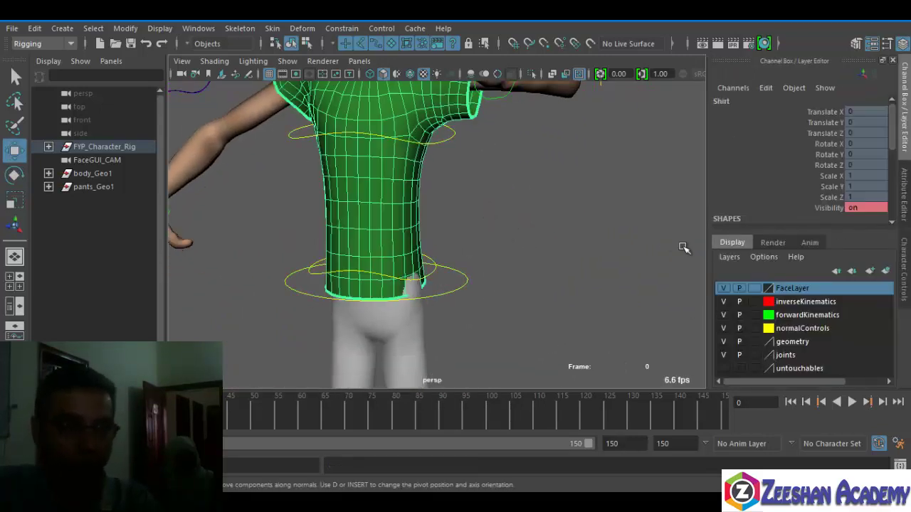
click(724, 343)
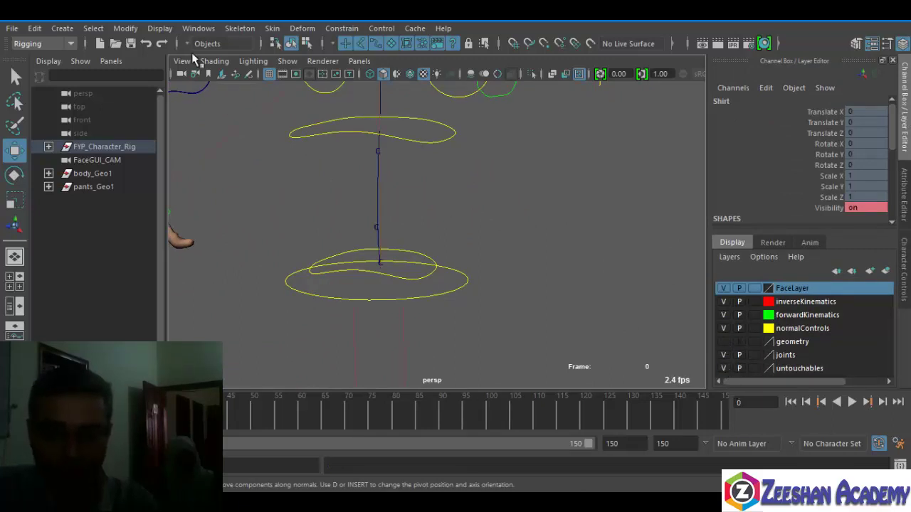
click(287, 61)
click(355, 205)
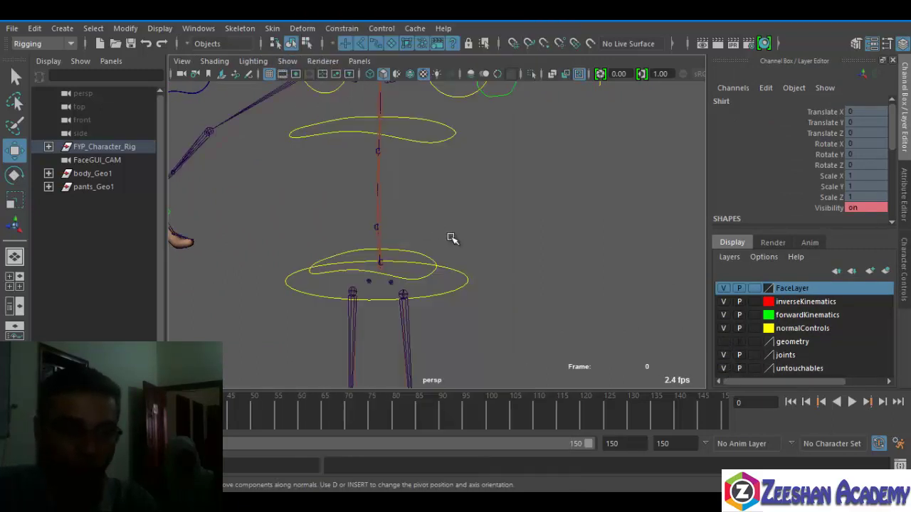
- Select CTRL_L_foot, try changing its Ankel Roll and undo the change
alt+drag(446, 237, 525, 271)
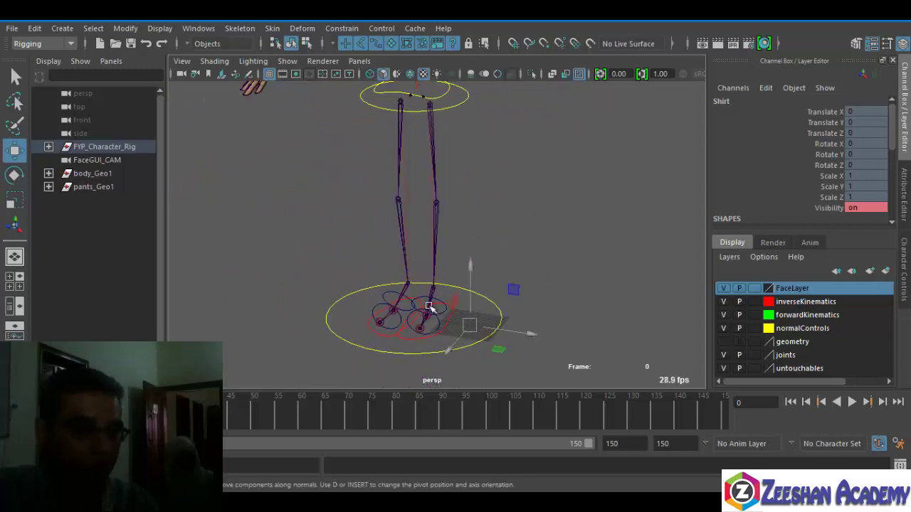
scroll(412, 311, up, 5)
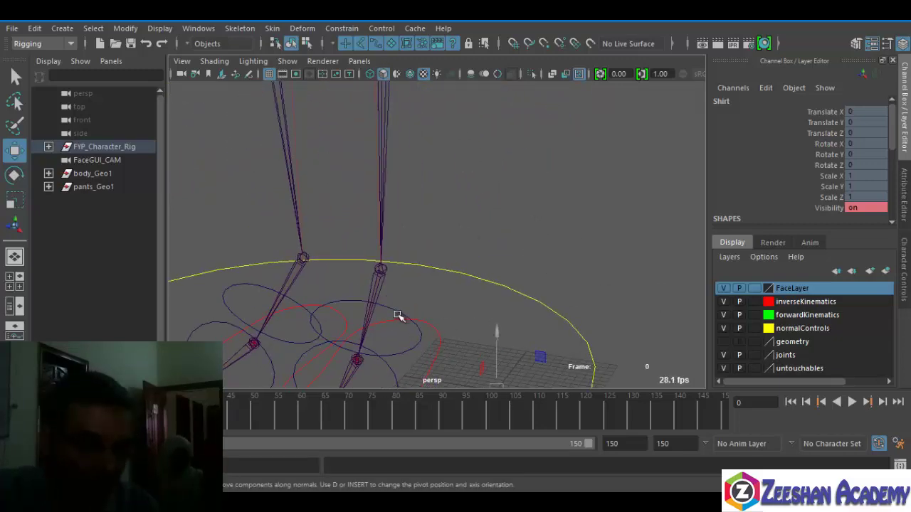
click(397, 316)
alt+drag(398, 316, 545, 320)
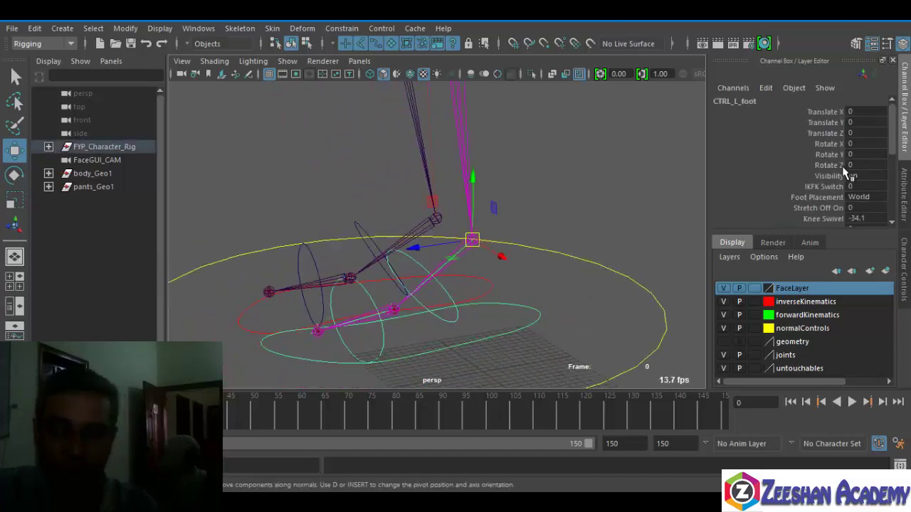
scroll(818, 182, down, 2)
click(818, 170)
middle_drag(455, 270, 496, 259)
key(ctrl+z)
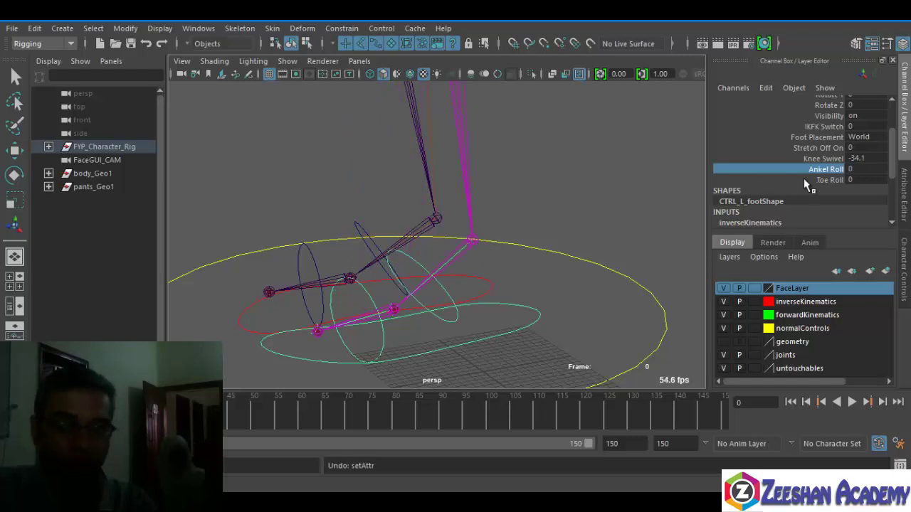
- Try changing Toe Roll to about 3.5 on CTRL_L_foot and undo the change
click(818, 179)
middle_drag(539, 207, 503, 215)
key(ctrl+z)
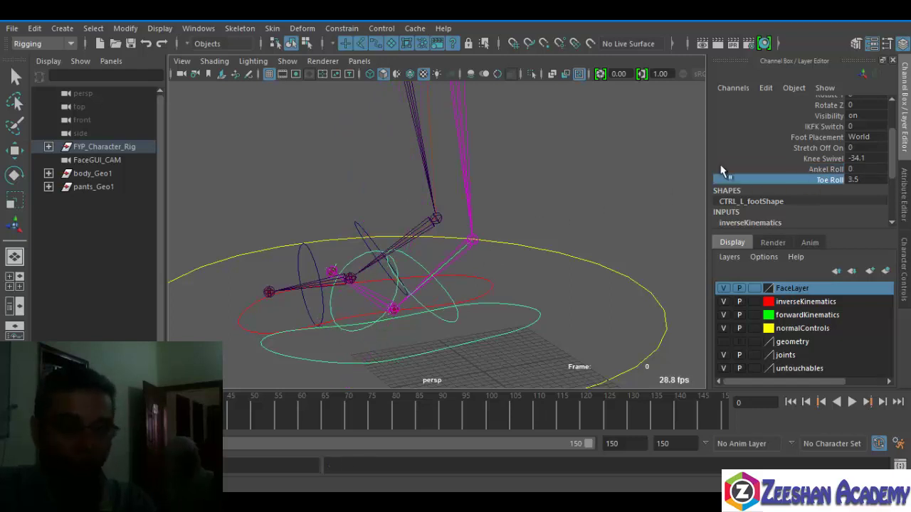
- Try changing Knee Swivel on CTRL_L_foot and undo the change
click(818, 158)
scroll(396, 263, down, 3)
middle_drag(396, 262, 506, 233)
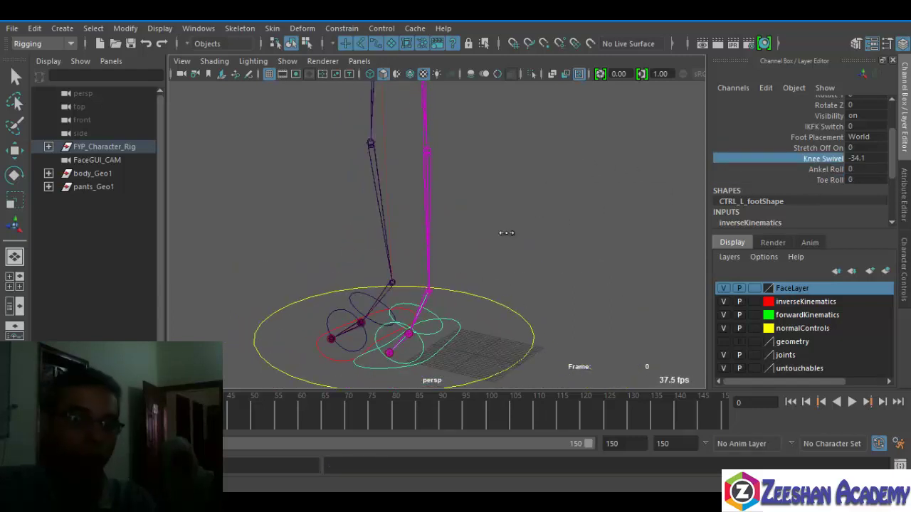
key(ctrl+z)
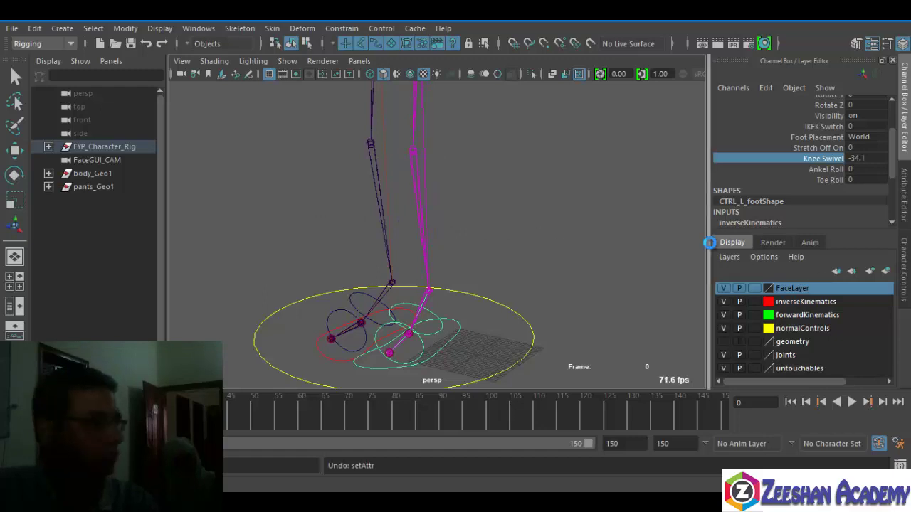